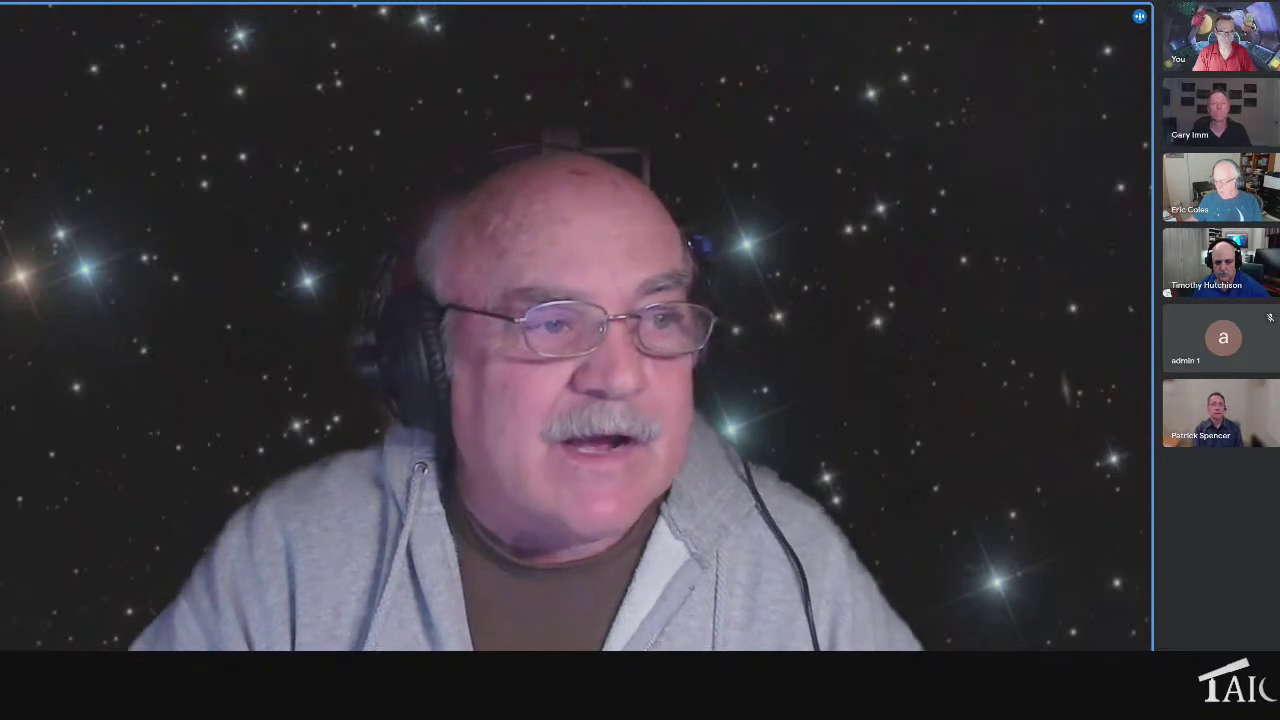
Mute the microphone in the Meet call with Ctrl+D.
key("ctrl+d")
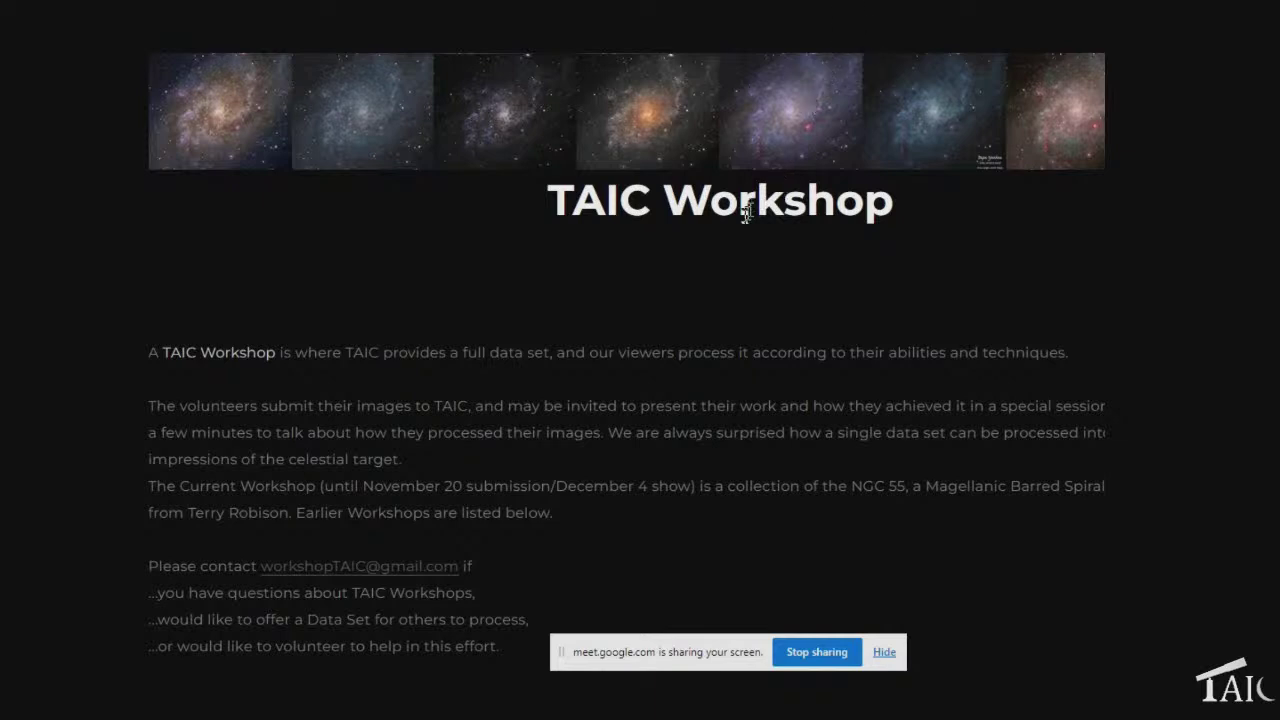
scroll(769, 245, "down", 1)
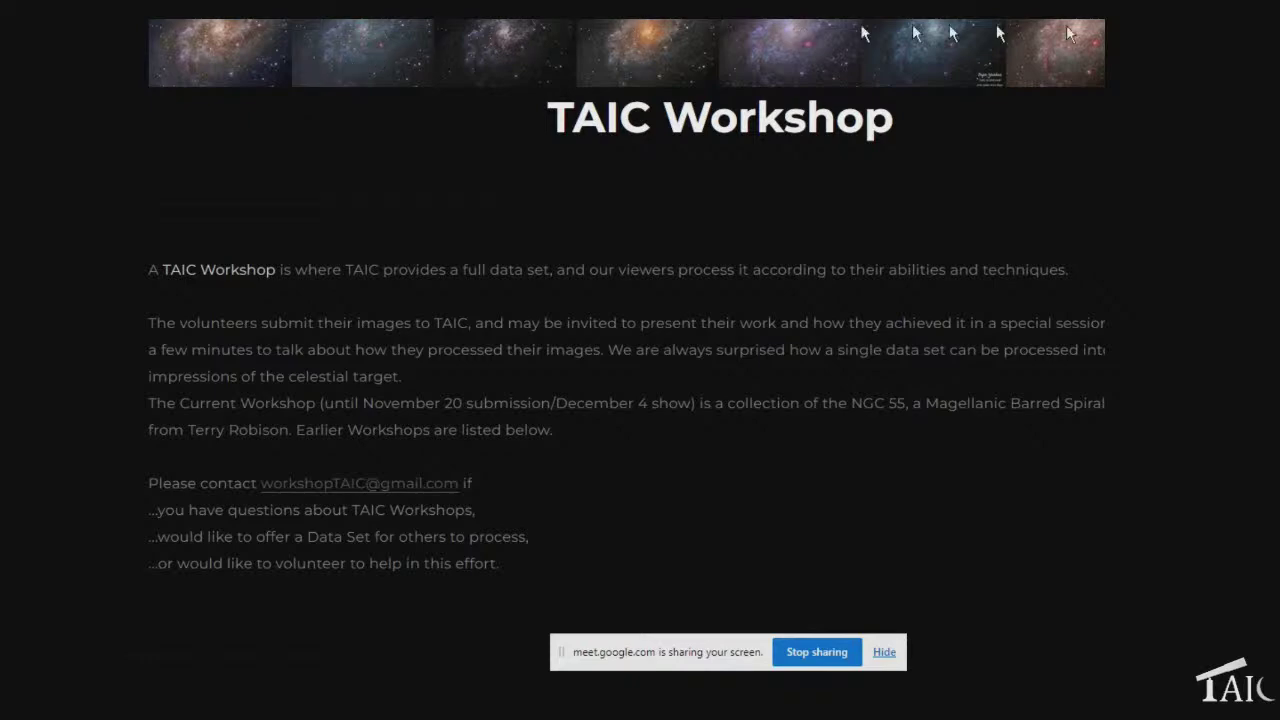
scroll(949, 24, "down", 1)
scroll(1014, 274, "down", 7)
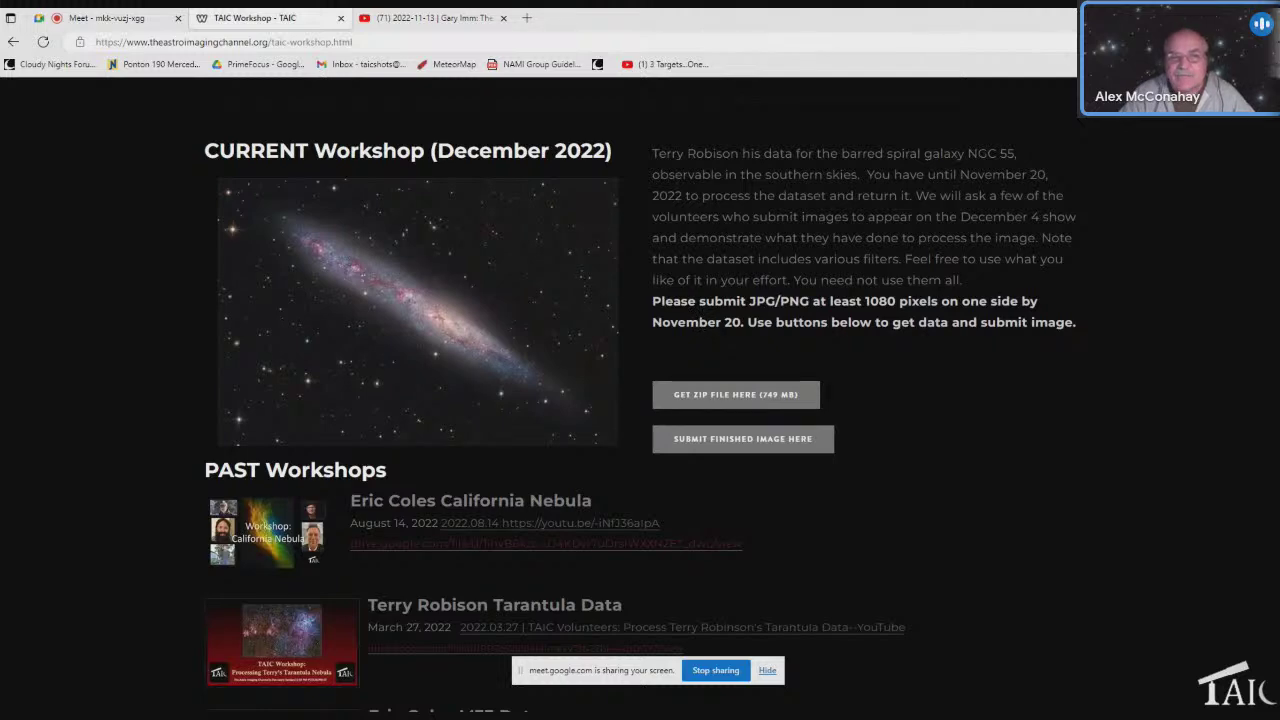
scroll(744, 312, "up", 1)
scroll(744, 312, "up", 2)
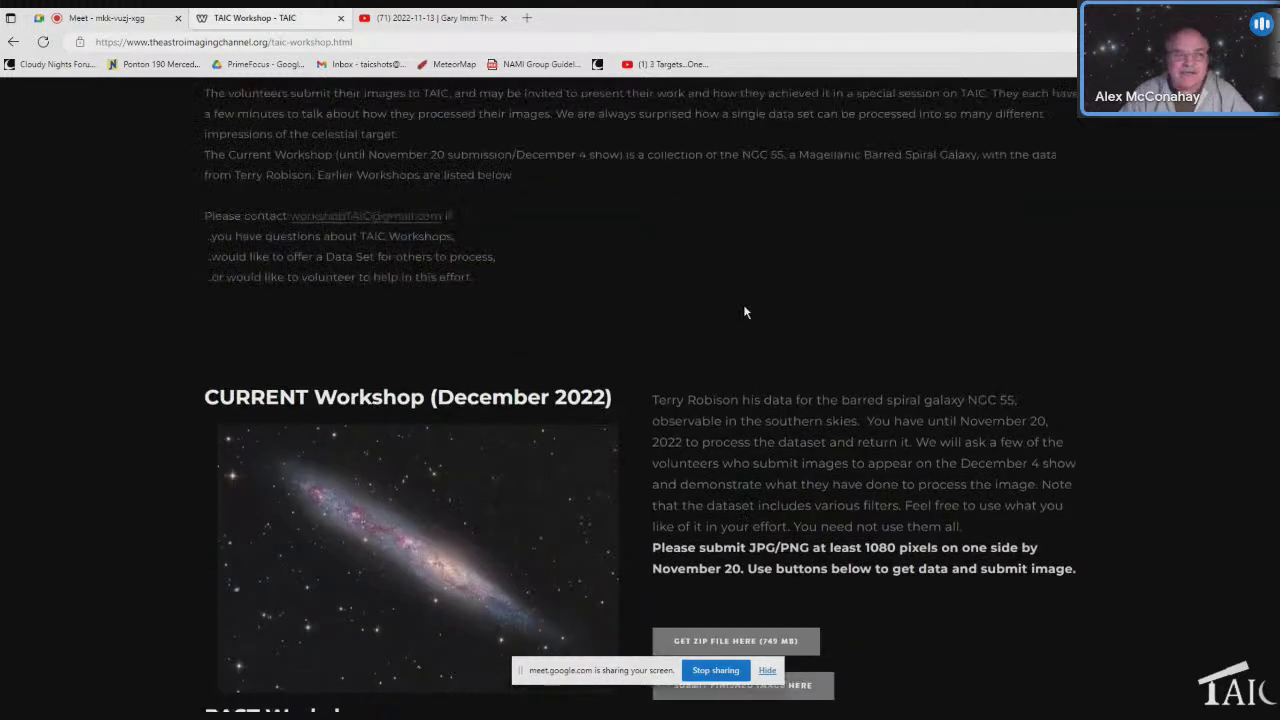
scroll(743, 312, "up", 2)
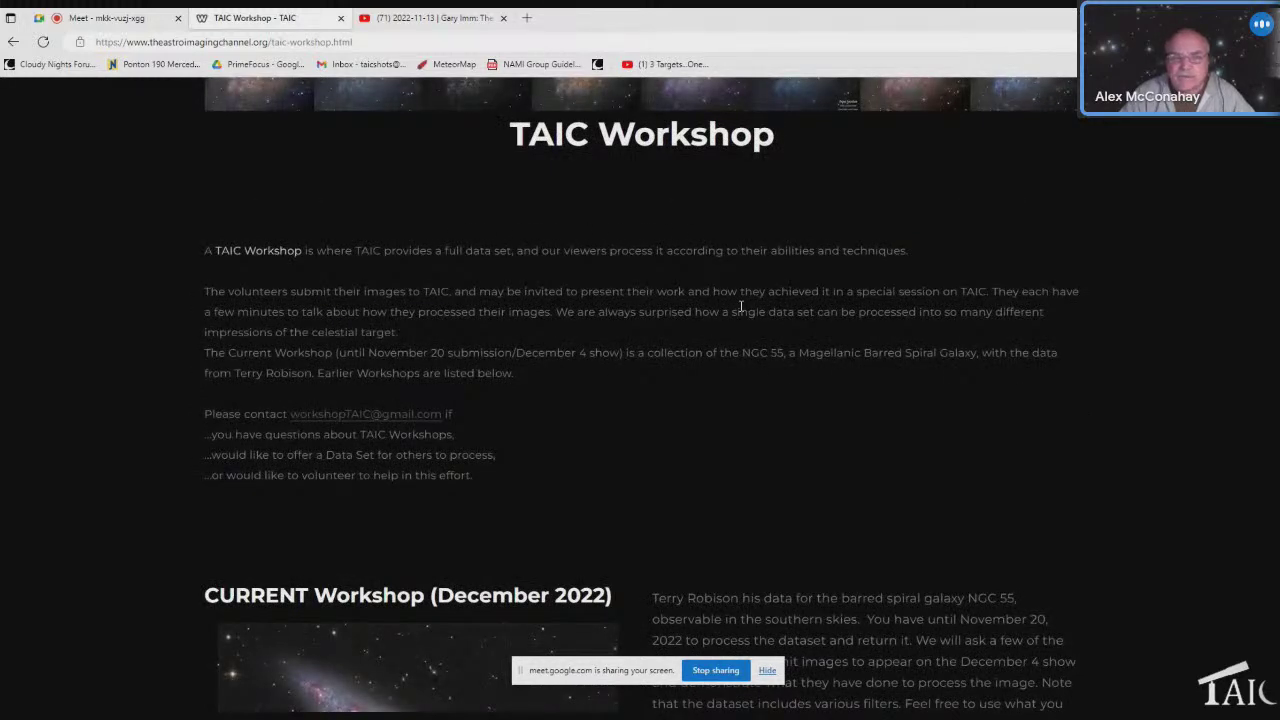
scroll(741, 306, "up", 2)
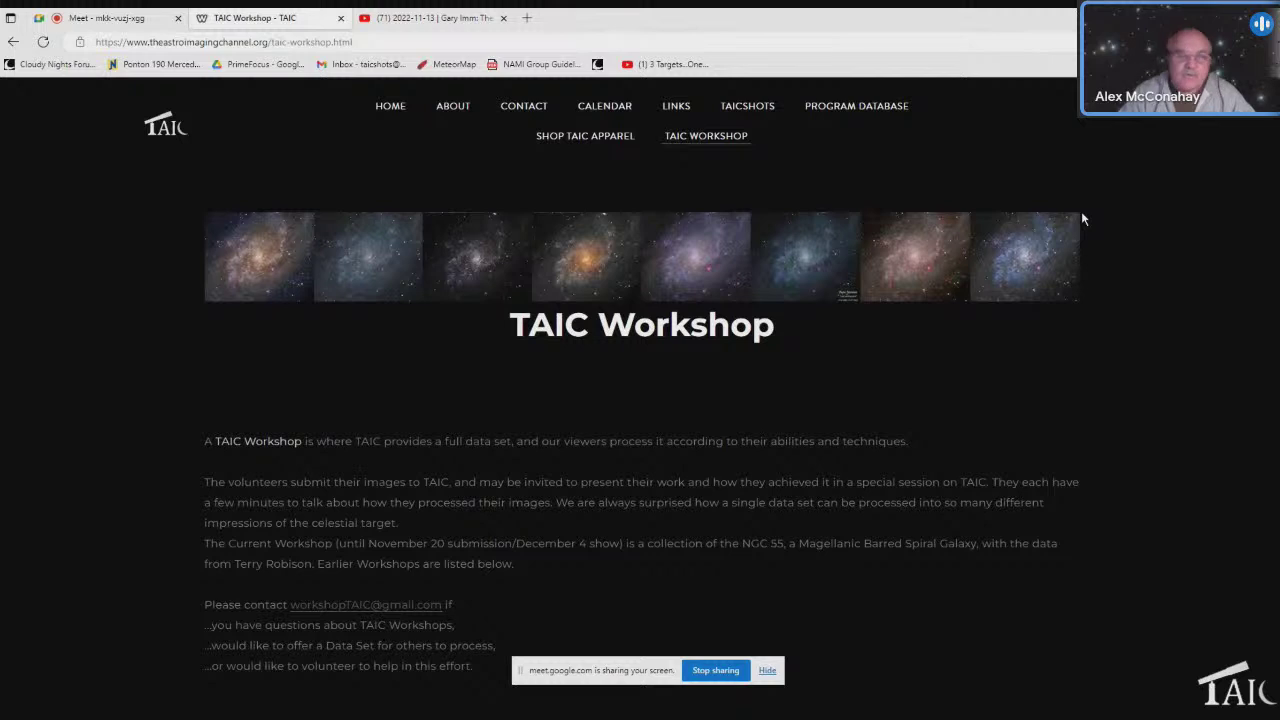
Show the TAIC Calendar page and scroll through the upcoming Sunday programs.
left_click(612, 108)
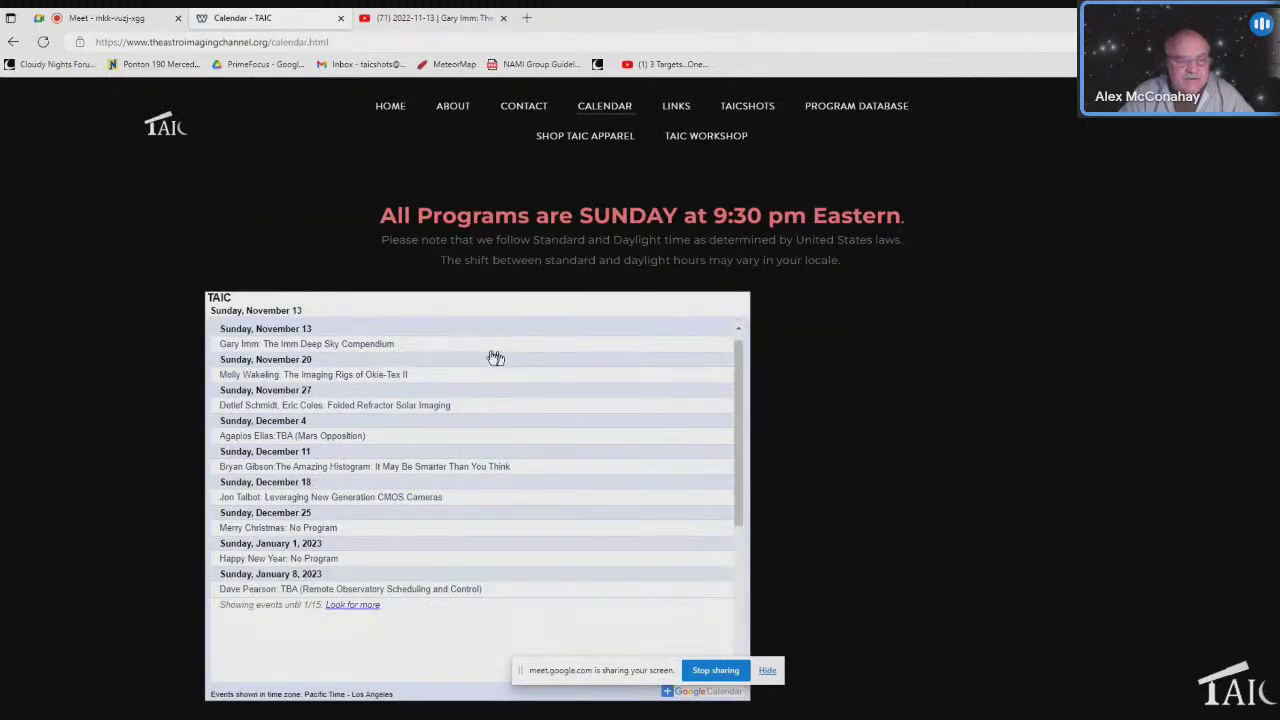
scroll(423, 417, "down", 3)
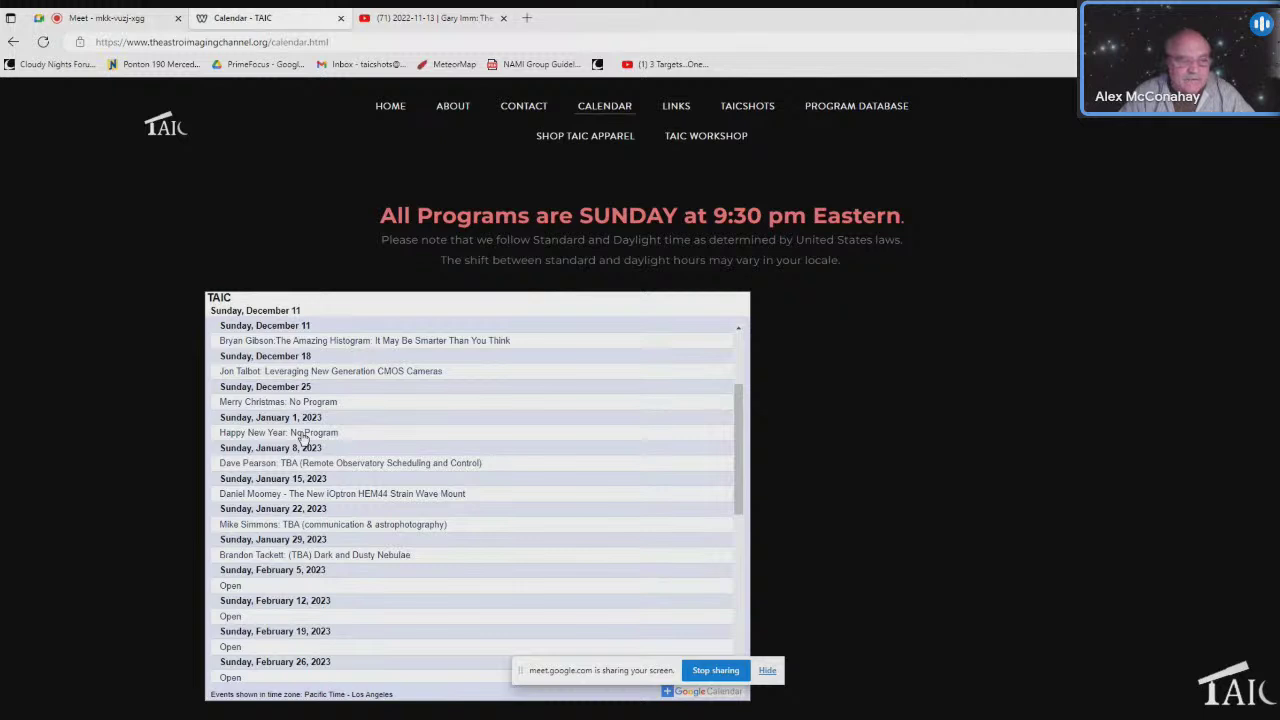
scroll(310, 445, "down", 1)
scroll(398, 495, "down", 1)
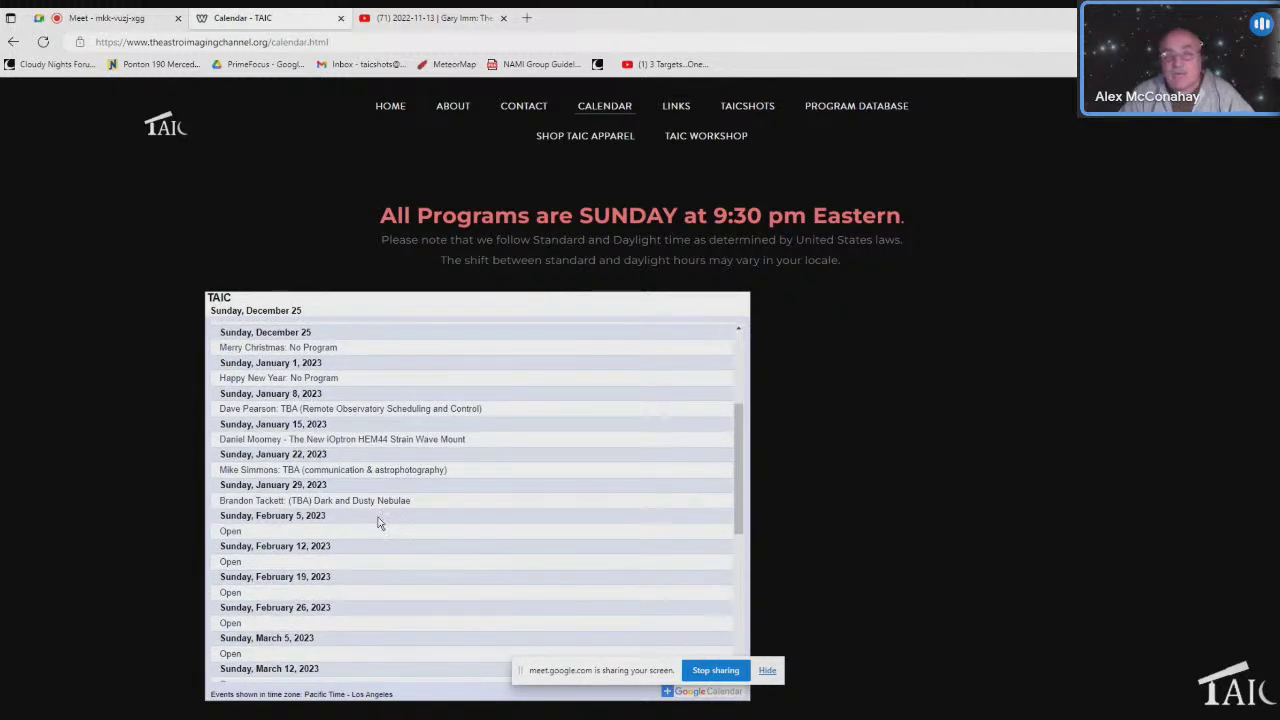
Show the TAIC website's Contact Us form page.
left_click(545, 110)
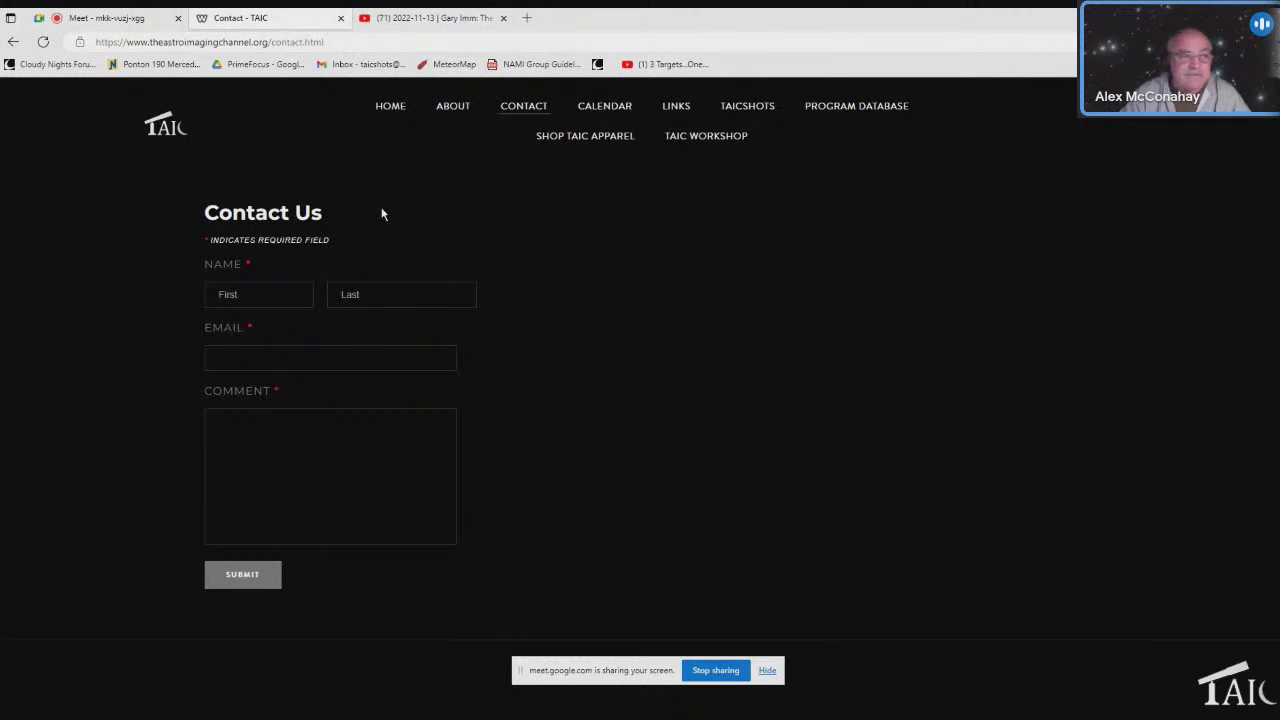
Switch back to the Google Meet call tab.
left_click(140, 24)
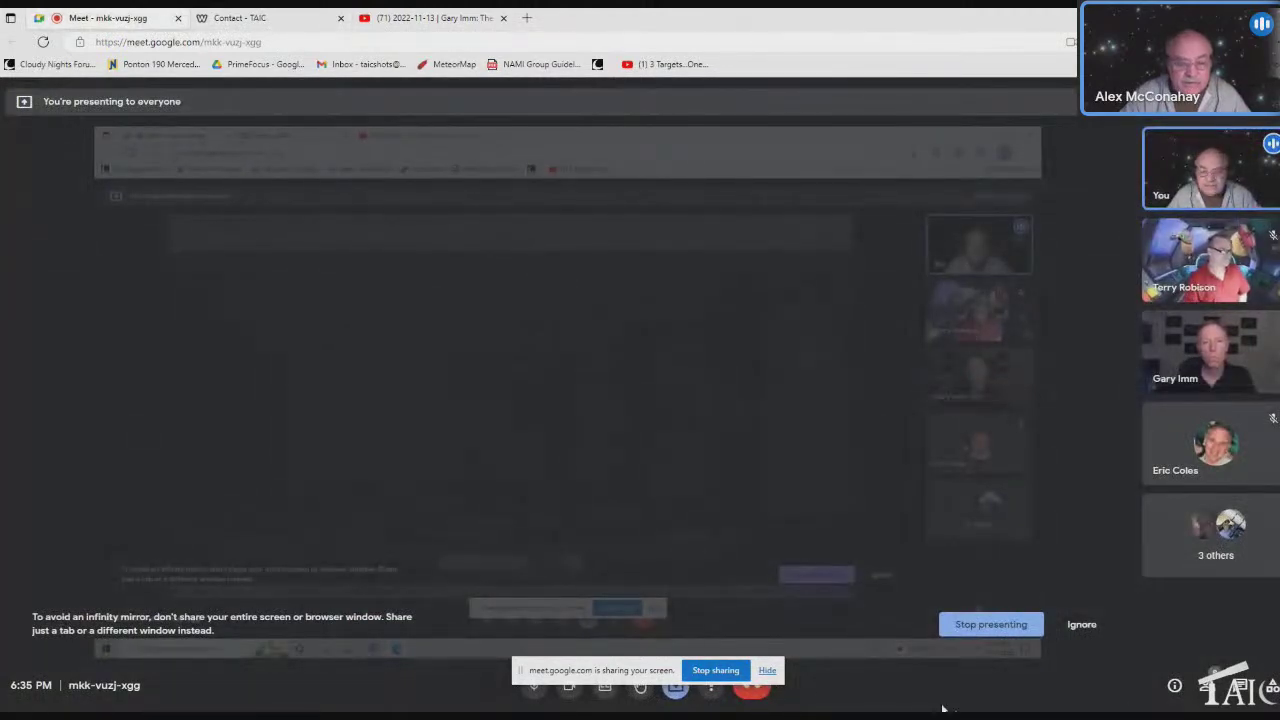
Stop presenting the mirrored screen from the Meet sharing bar.
left_click(716, 670)
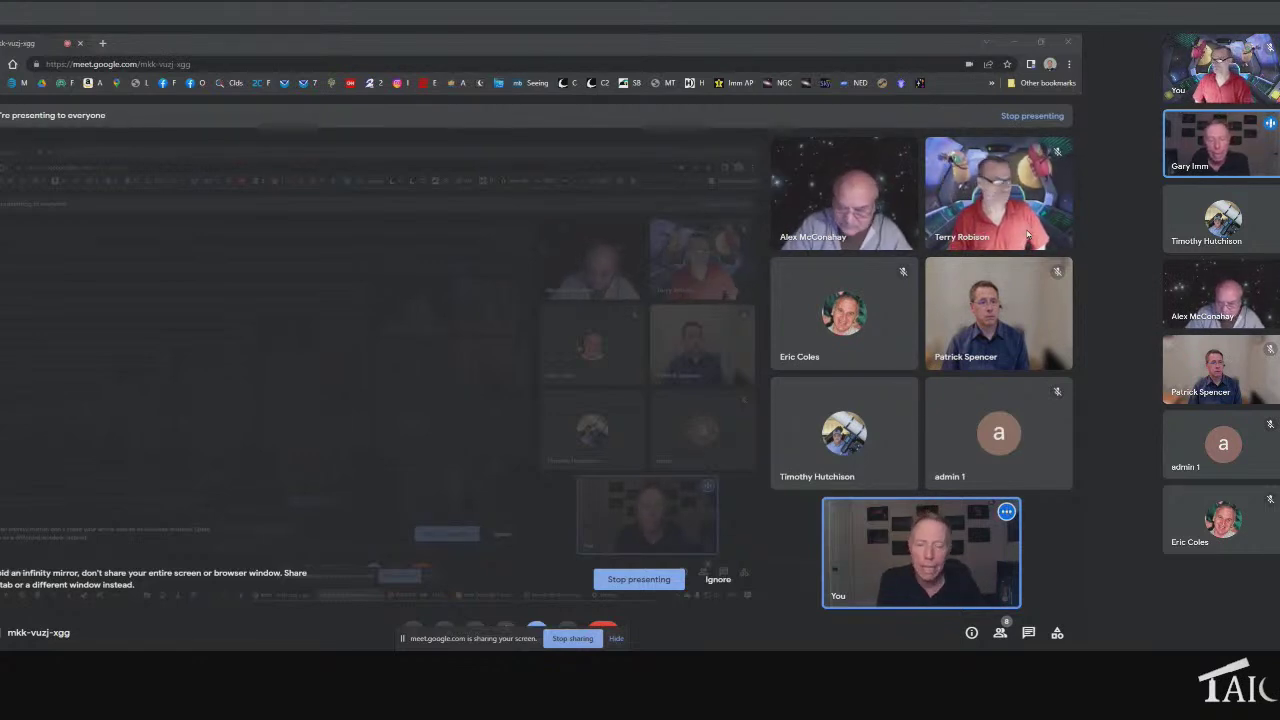
mouse_move(833, 341)
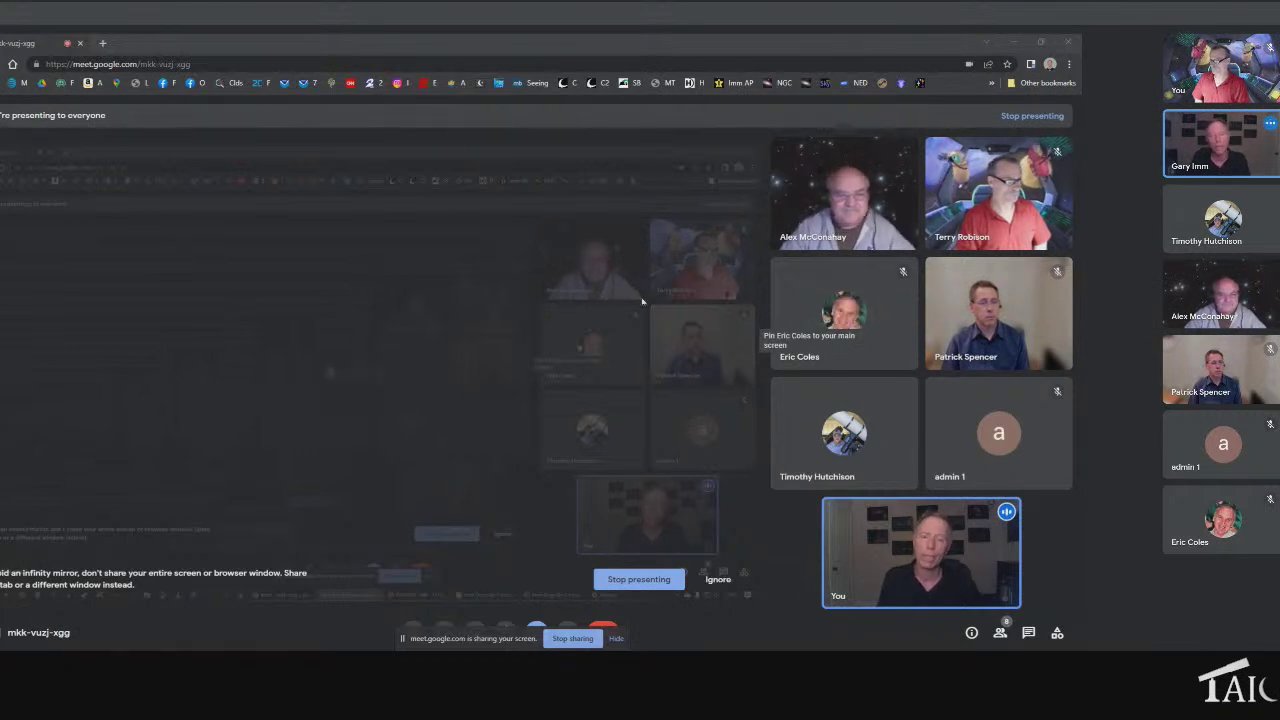
Start the slide show from the title slide and advance to Compendium Download.
key("alt+Tab")
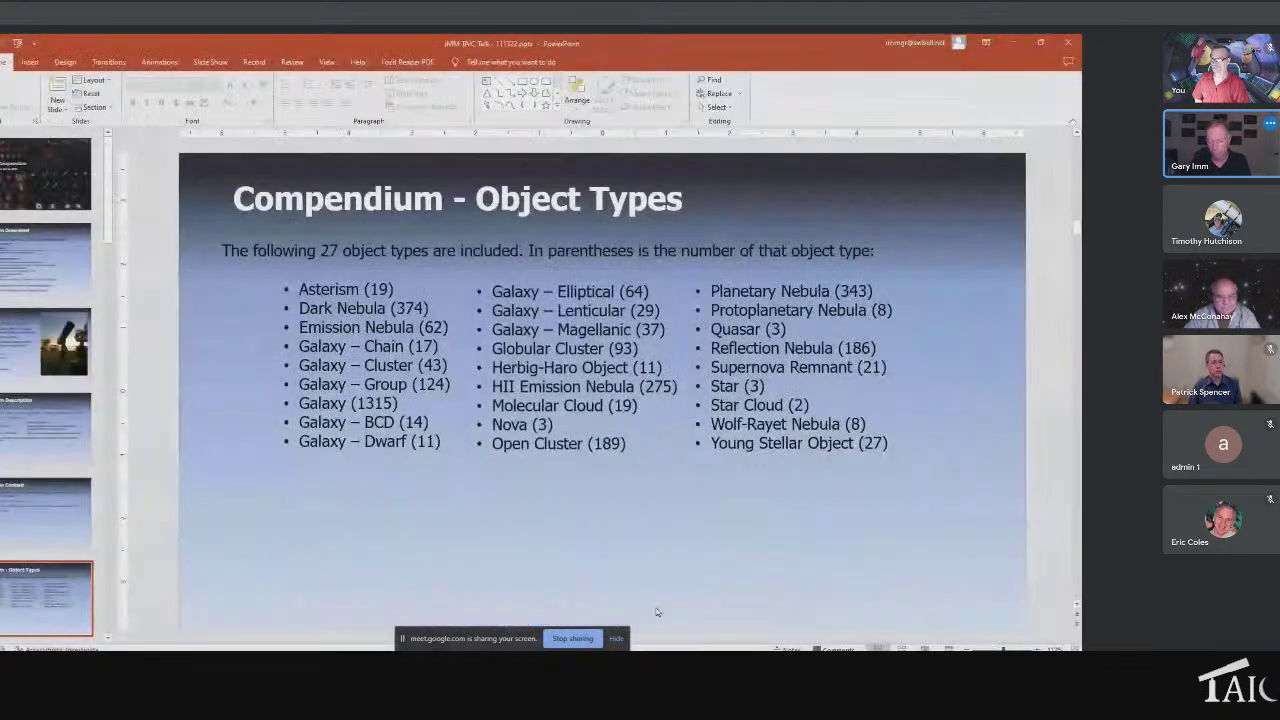
key("Home")
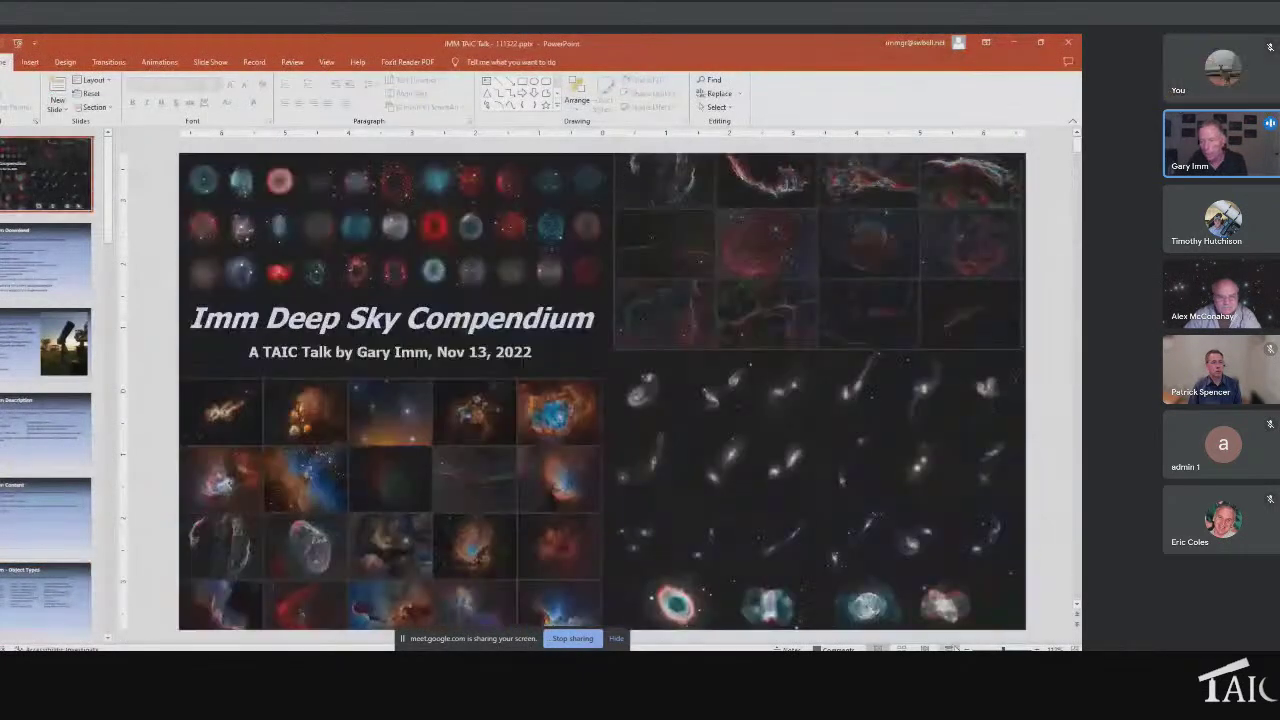
key("F5")
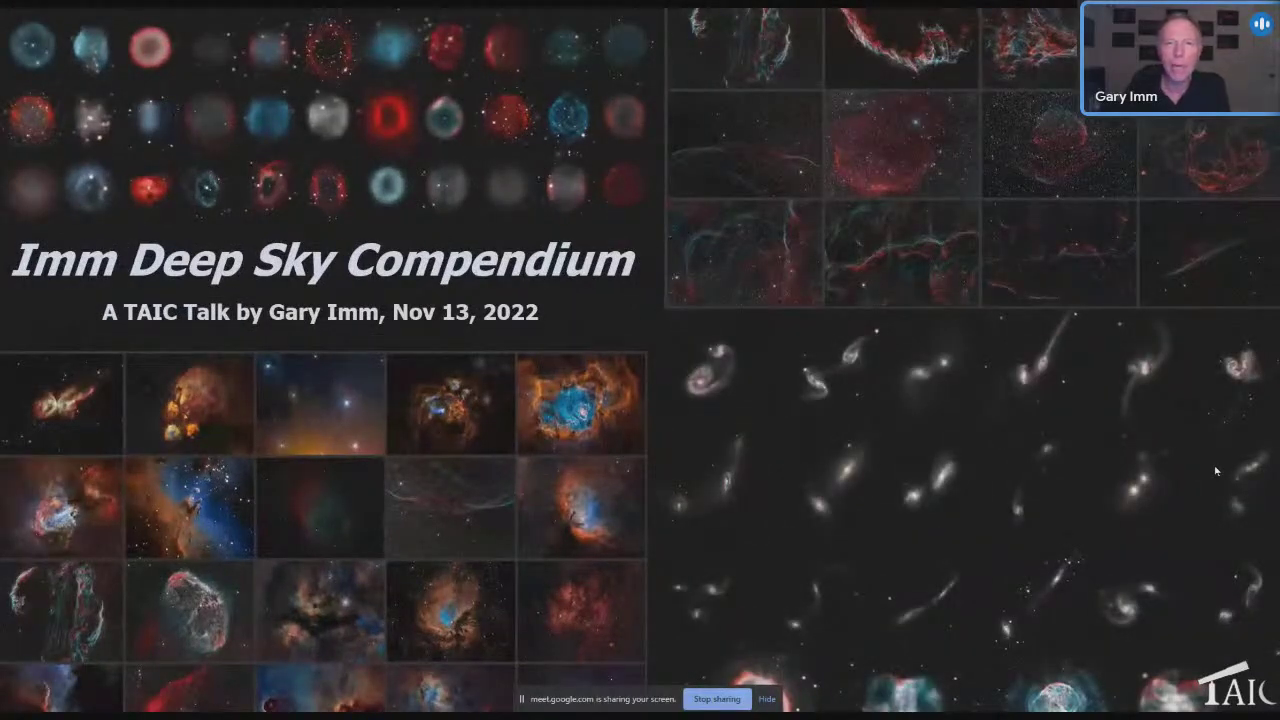
left_click(1216, 471)
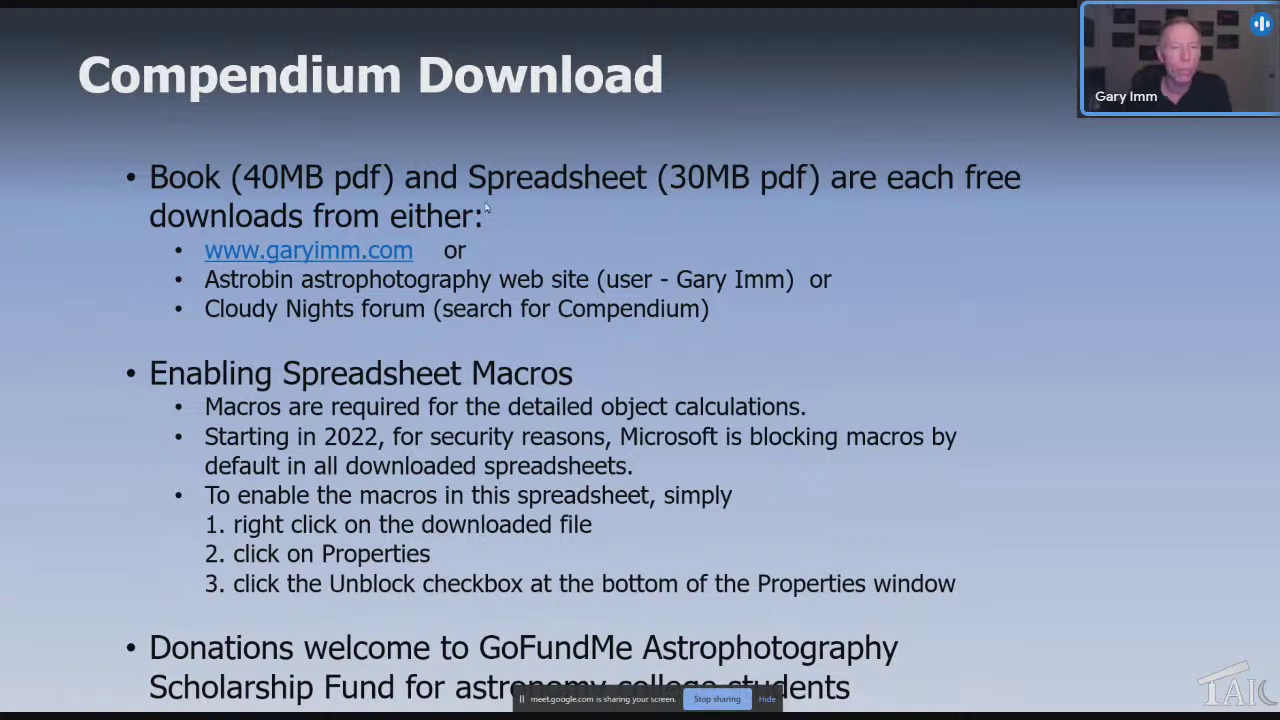
Show garyimm.com's Compendium download page from the slide link, then return to PowerPoint.
left_click(321, 257)
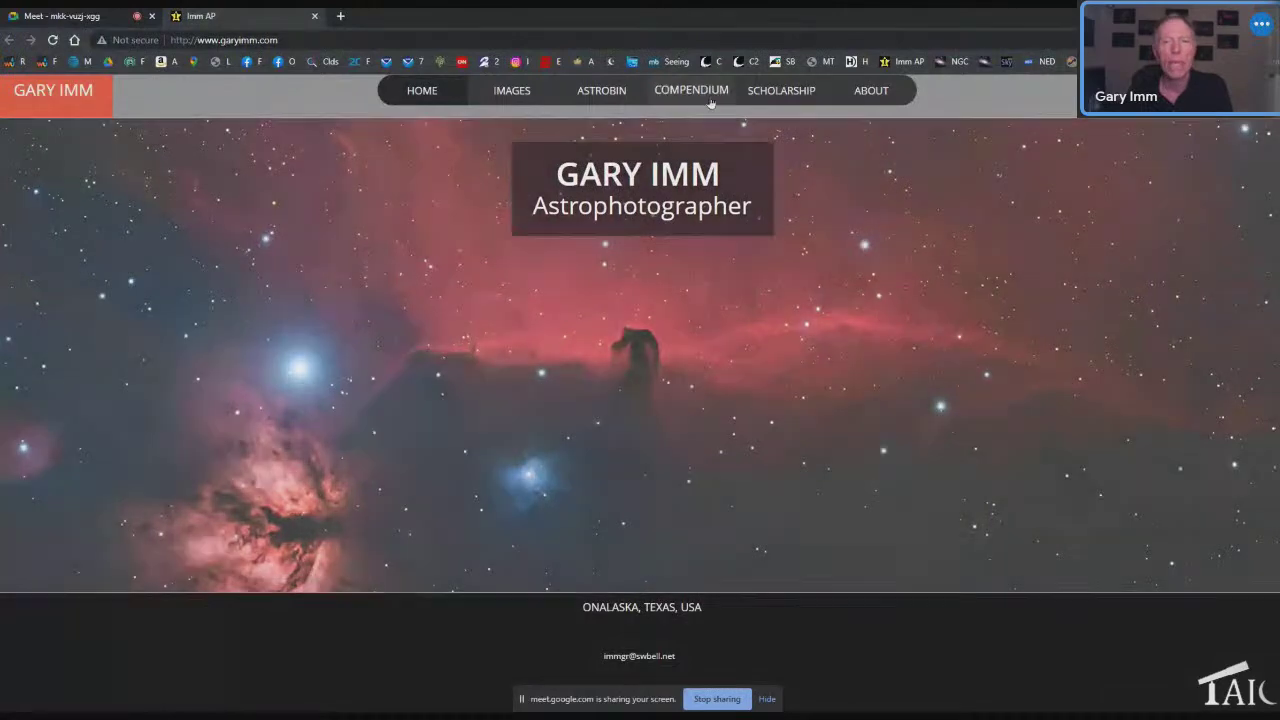
left_click(691, 90)
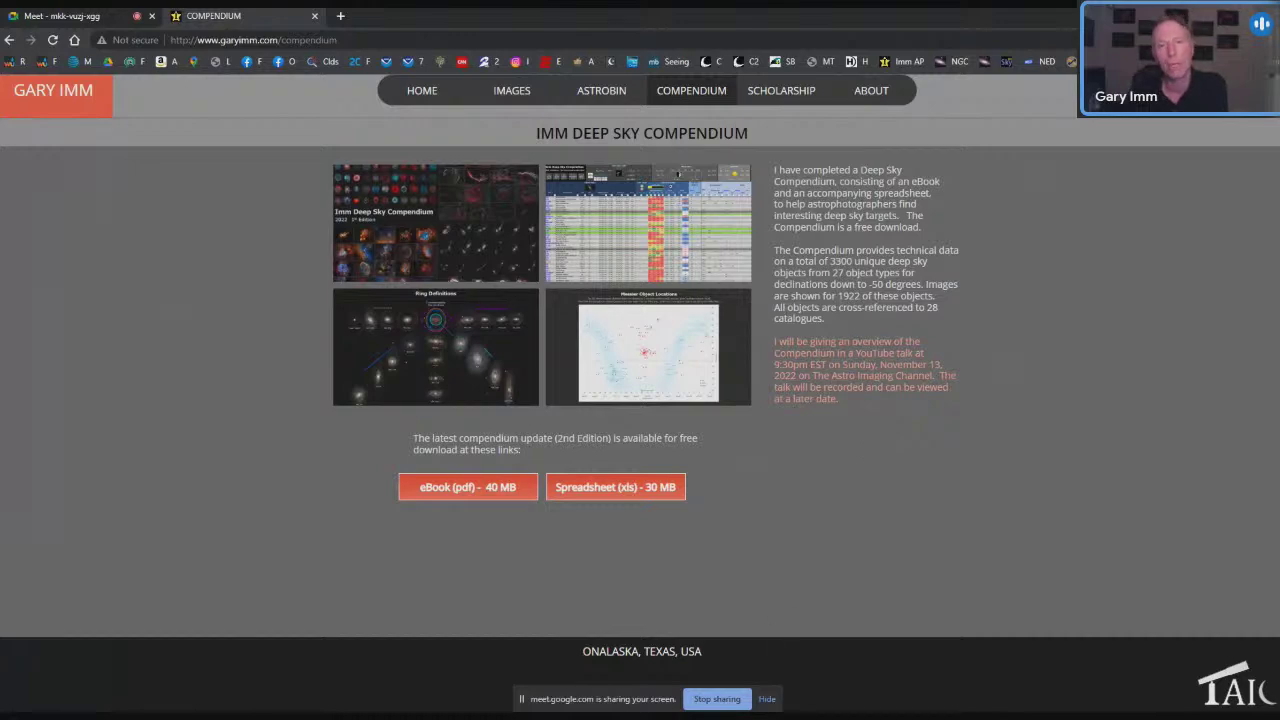
key("alt+Tab")
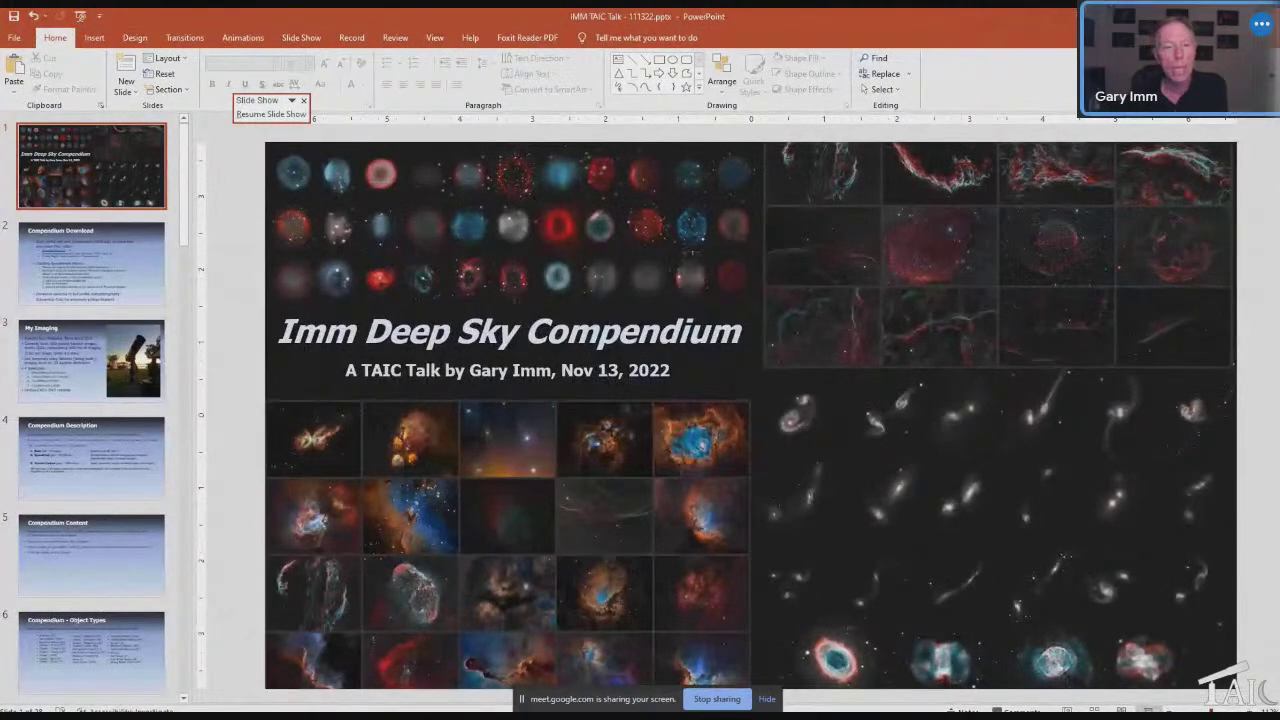
Resume the slide show on slide 2 and hide the screen-sharing notice bar.
key("alt+Tab")
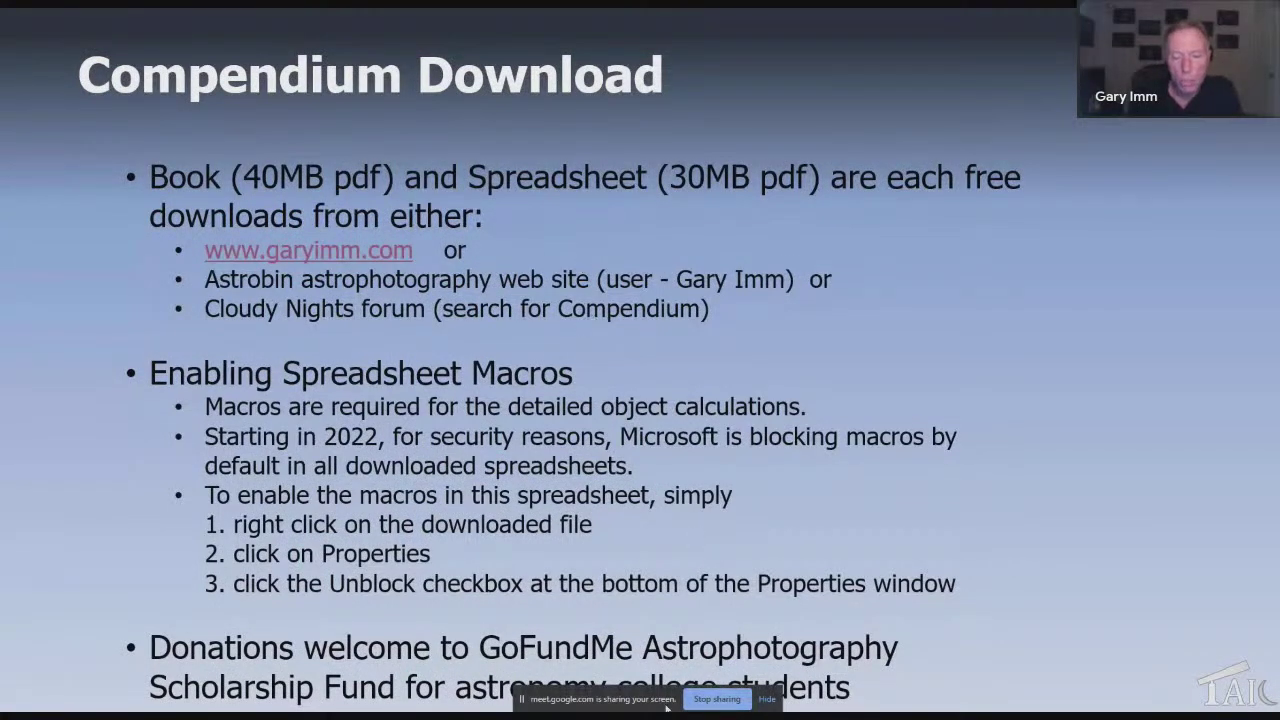
left_click(767, 698)
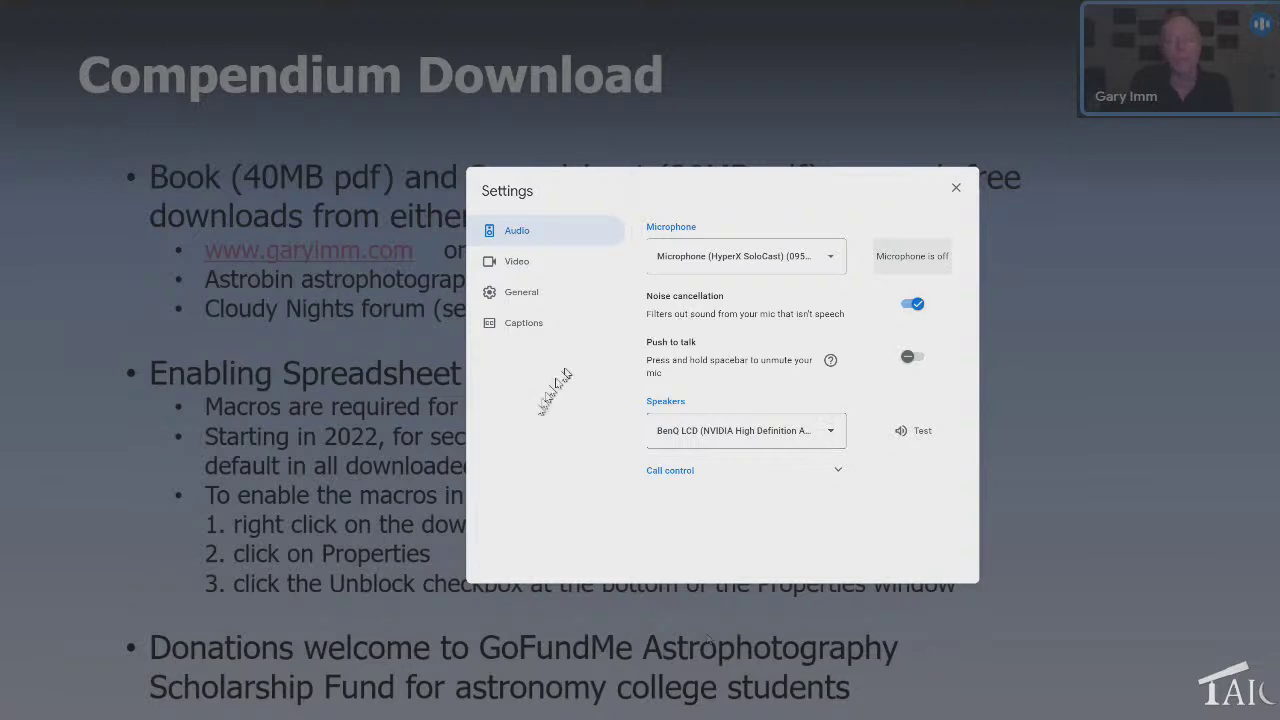
Check the camera and resolution in Meet's Video settings, then close Settings.
left_click(518, 263)
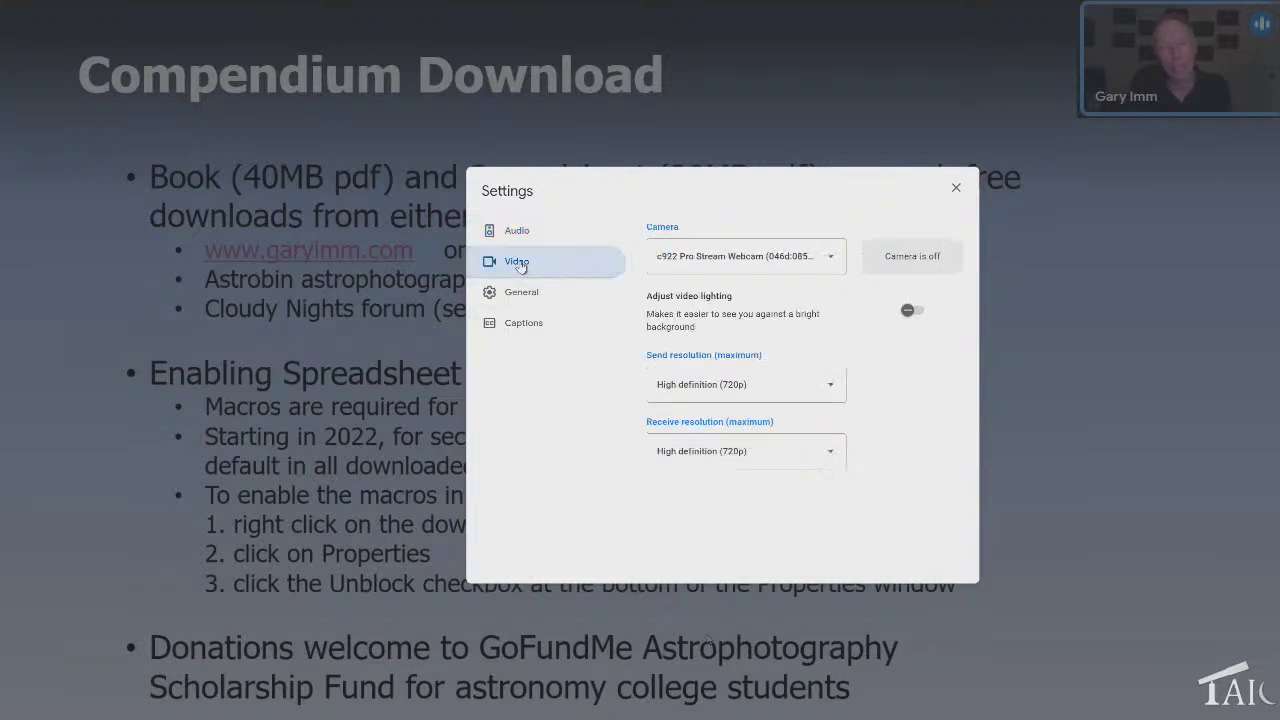
left_click(954, 192)
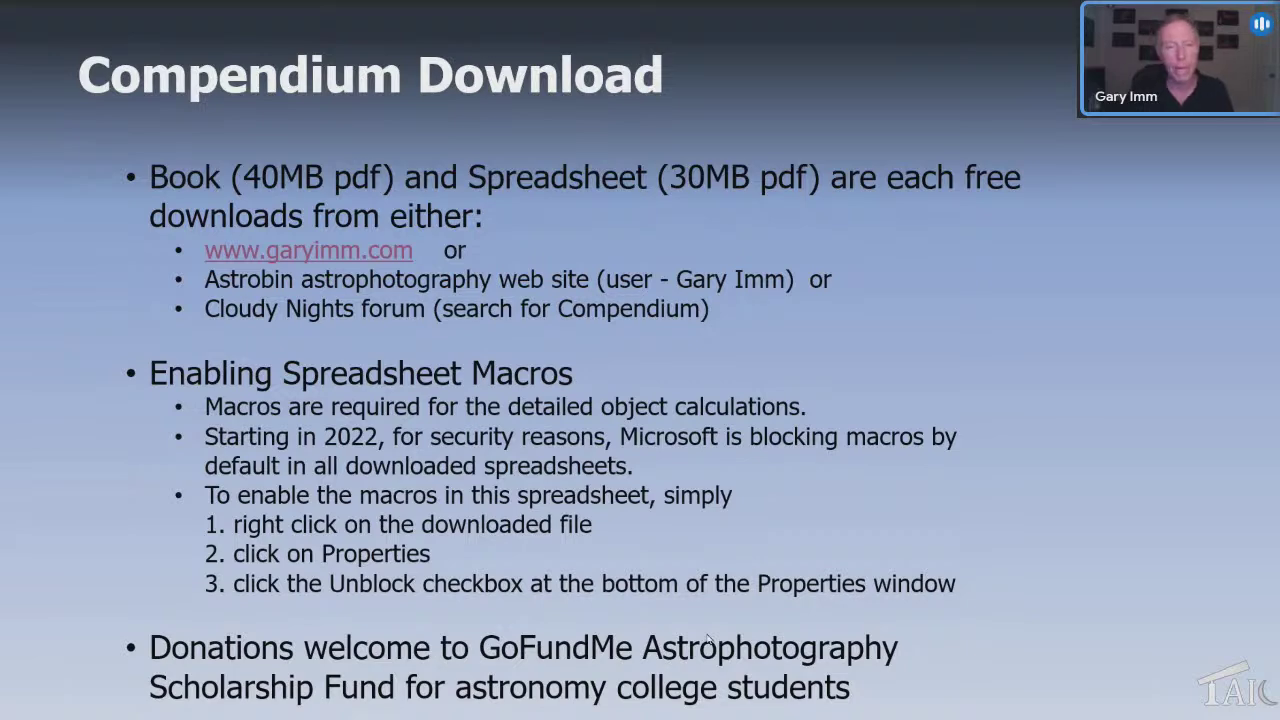
Go back to the My Imaging slide listing the telescopes and ZWO cameras.
key("Page_Up")
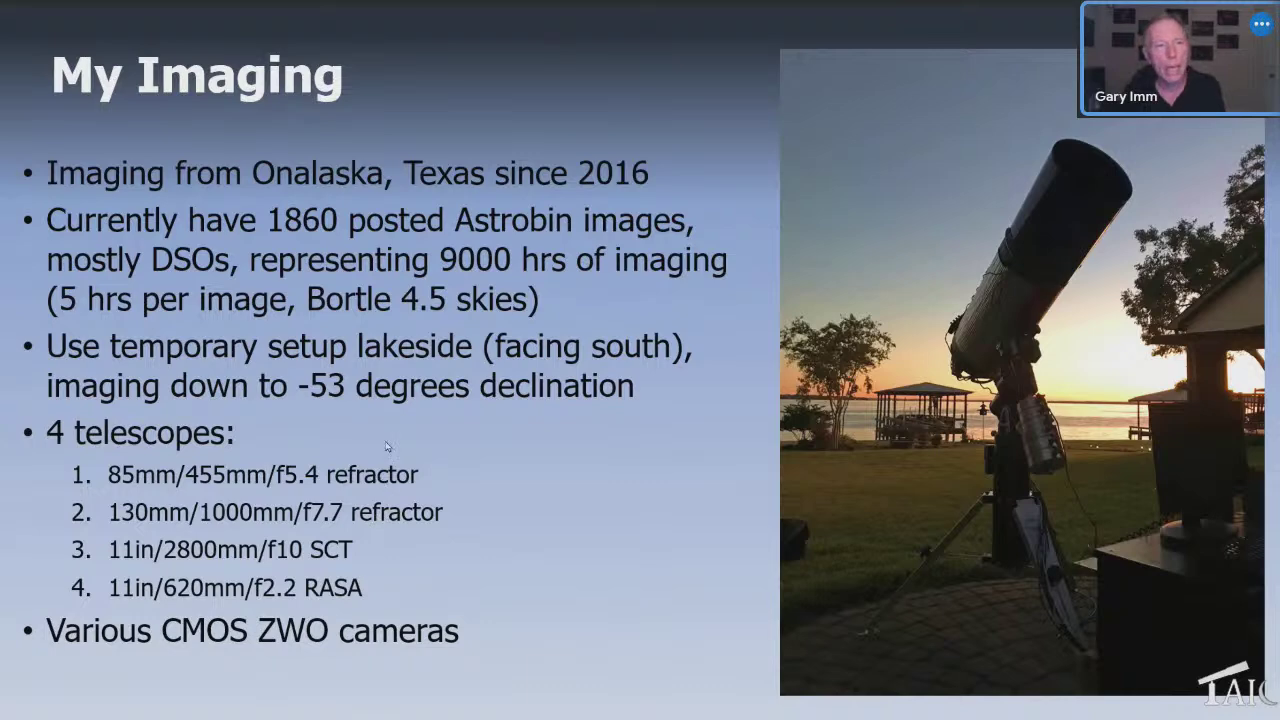
Advance to the Compendium Description slide outlining book, spreadsheet and Astrobin content.
key("Right")
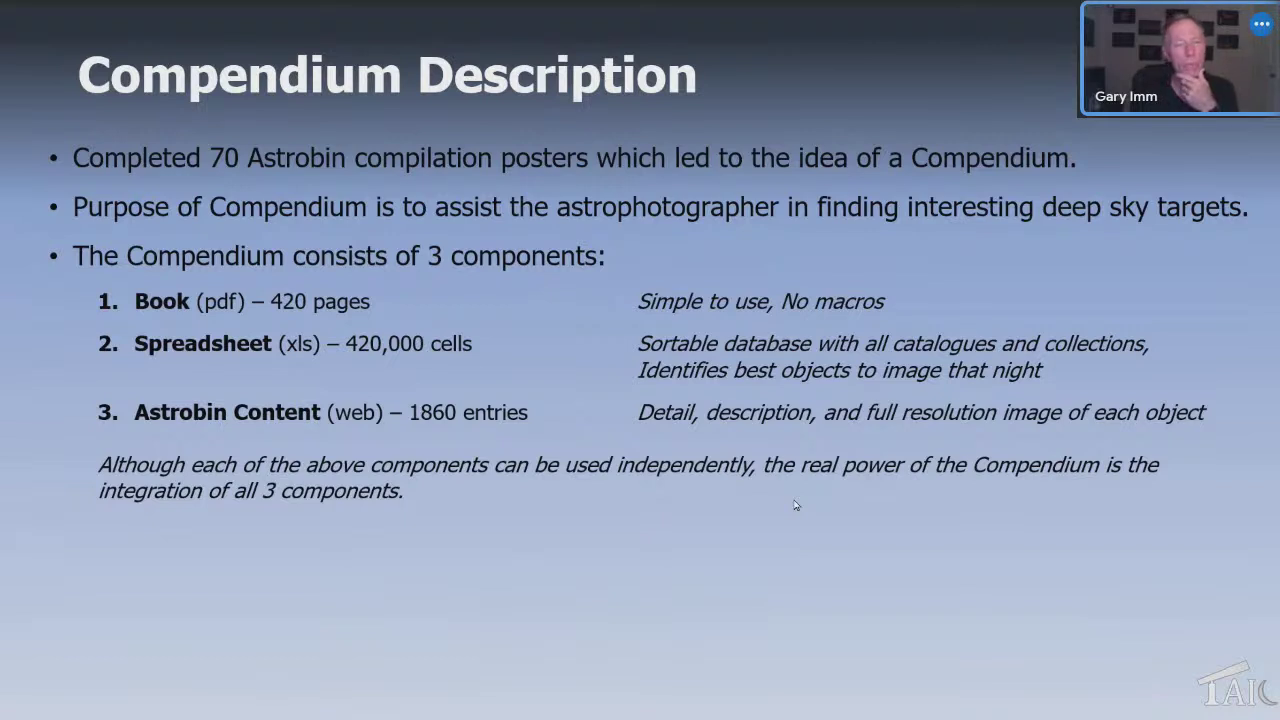
Advance to the Compendium Content slide: 3000 objects, 28 catalogues, 1922 imaged objects in 96 collections.
key("Right")
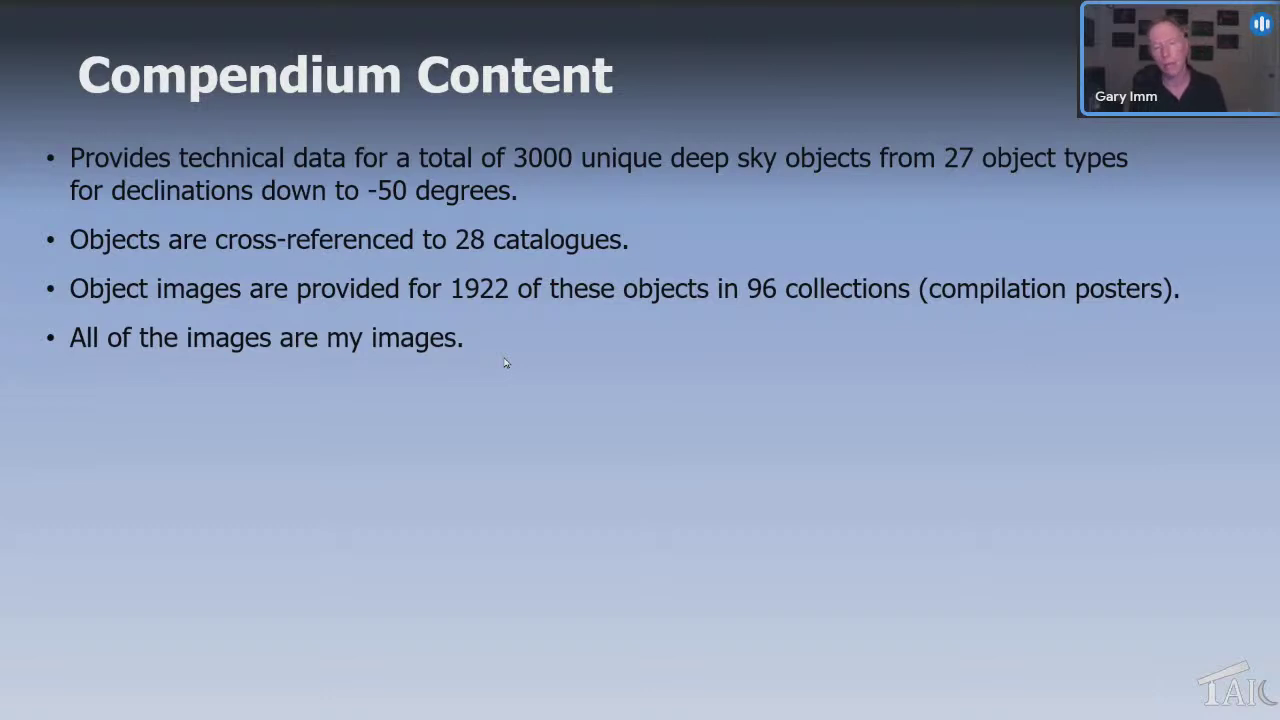
Advance to the Compendium - Object Types slide listing 27 types, such as Galaxy (1315).
key("Right")
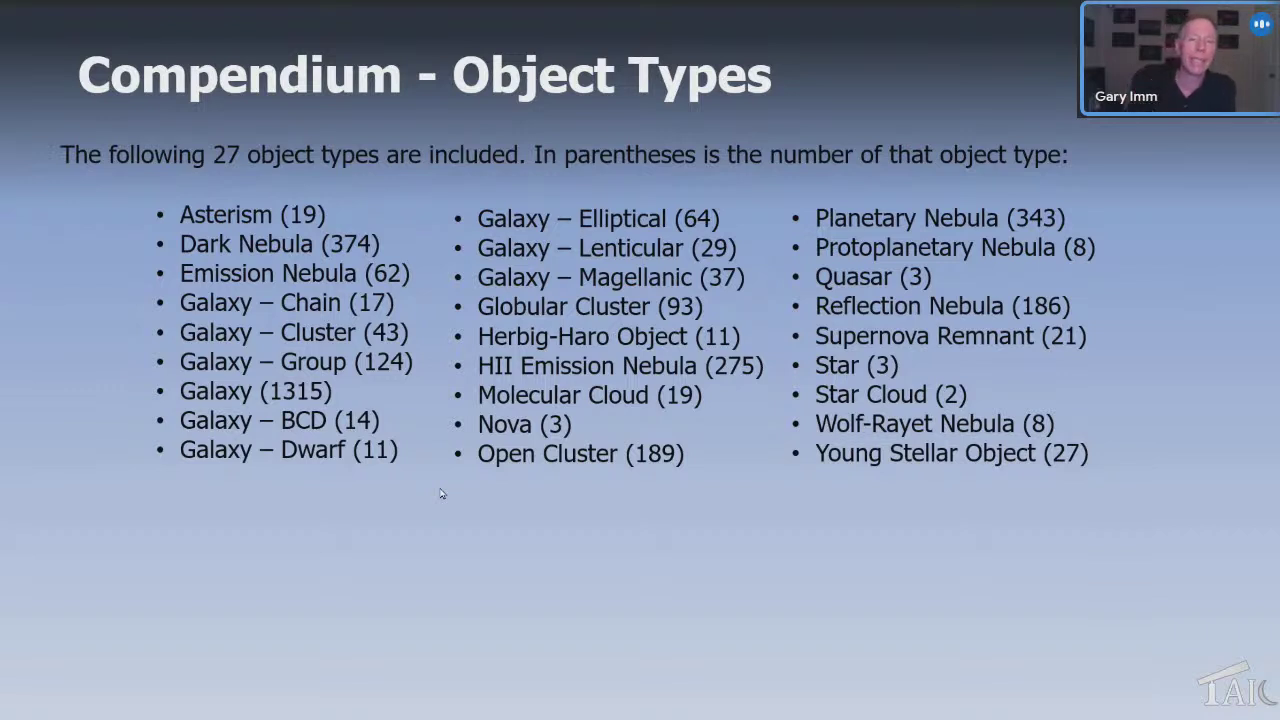
Advance to the Compendium - Catalogues slide showing General catalogues such as NGC (1024/1362/7840).
key("Right")
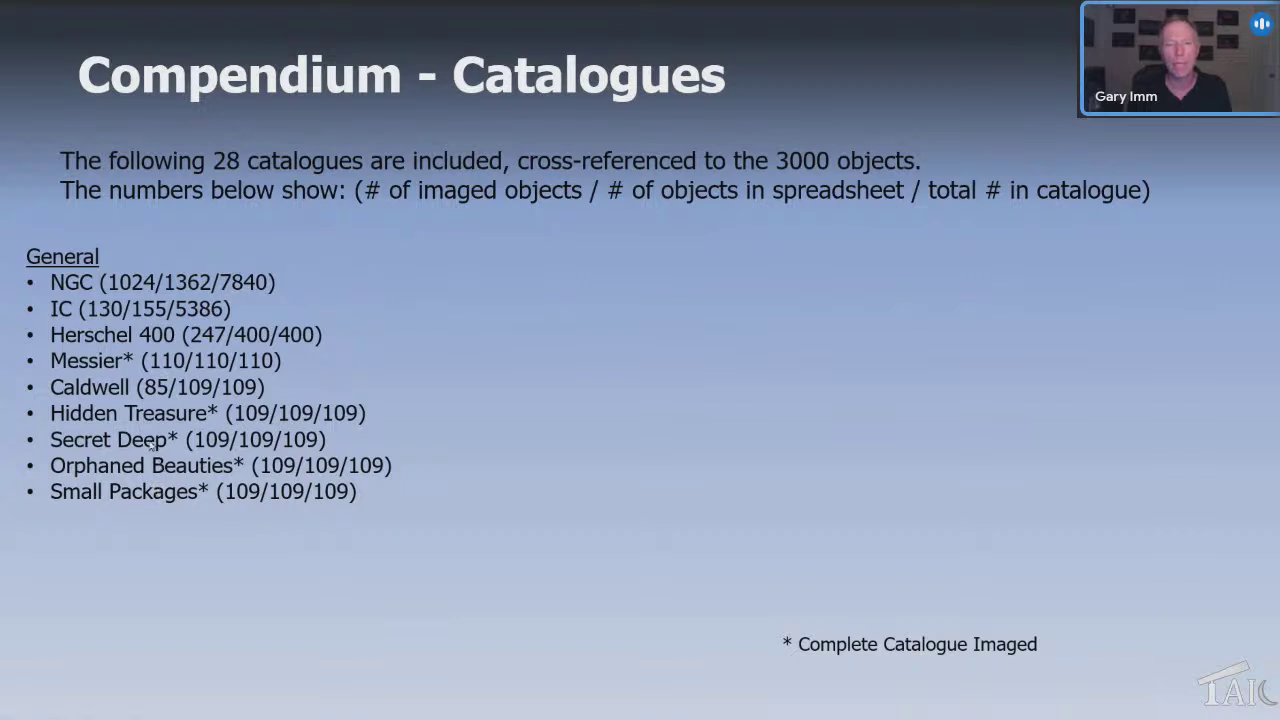
Reveal the Galaxy, Planetary Nebulae, Star Cluster and Nebulae lists, then open the Messier progression table.
left_click(276, 652)
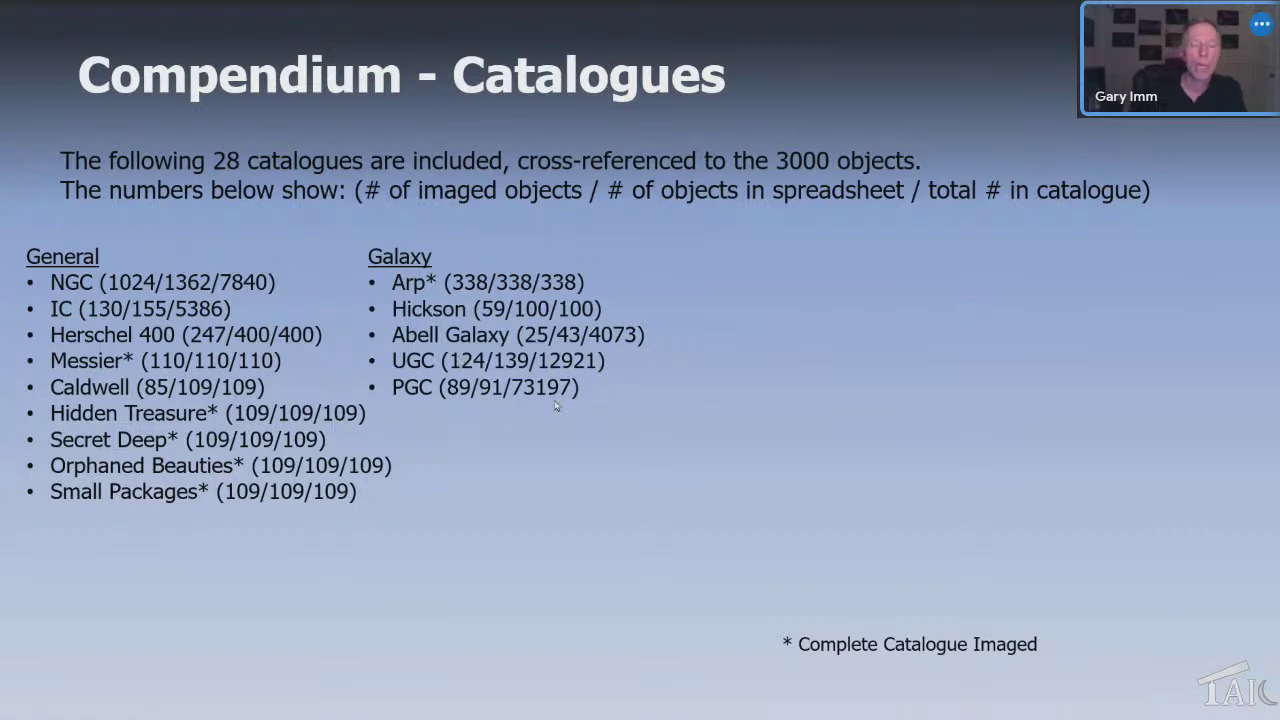
key("Right")
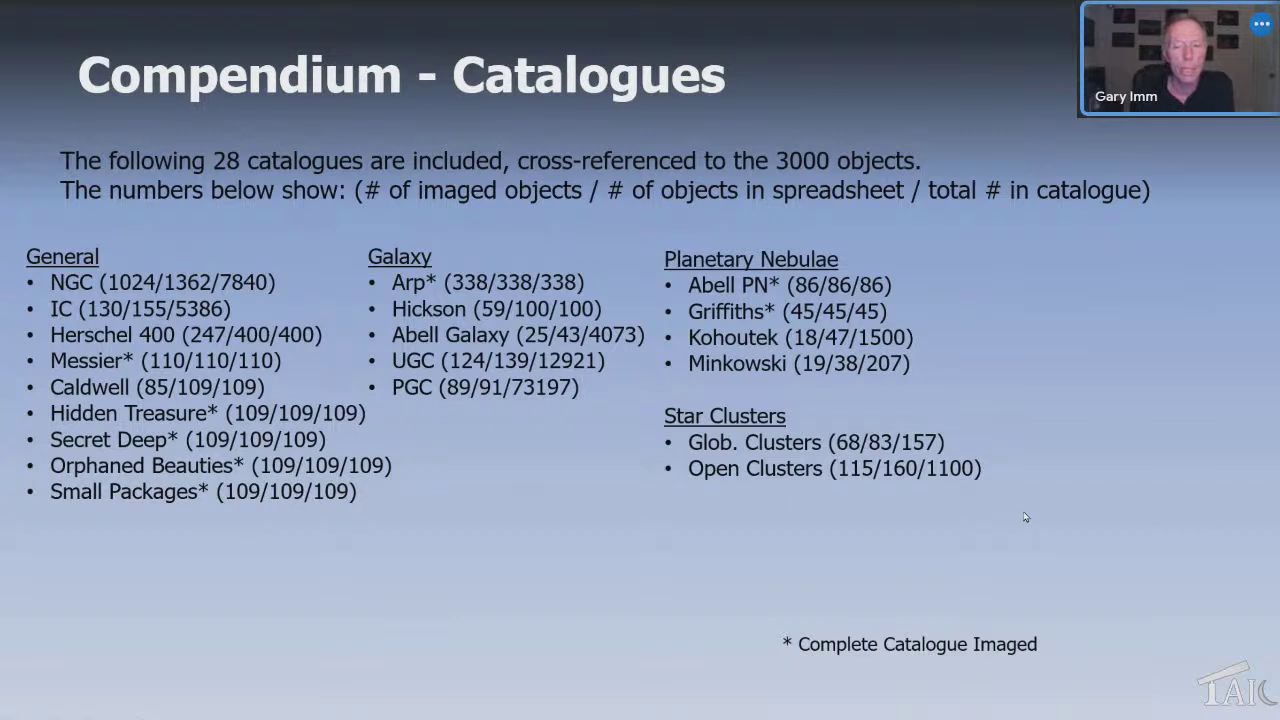
key("Right")
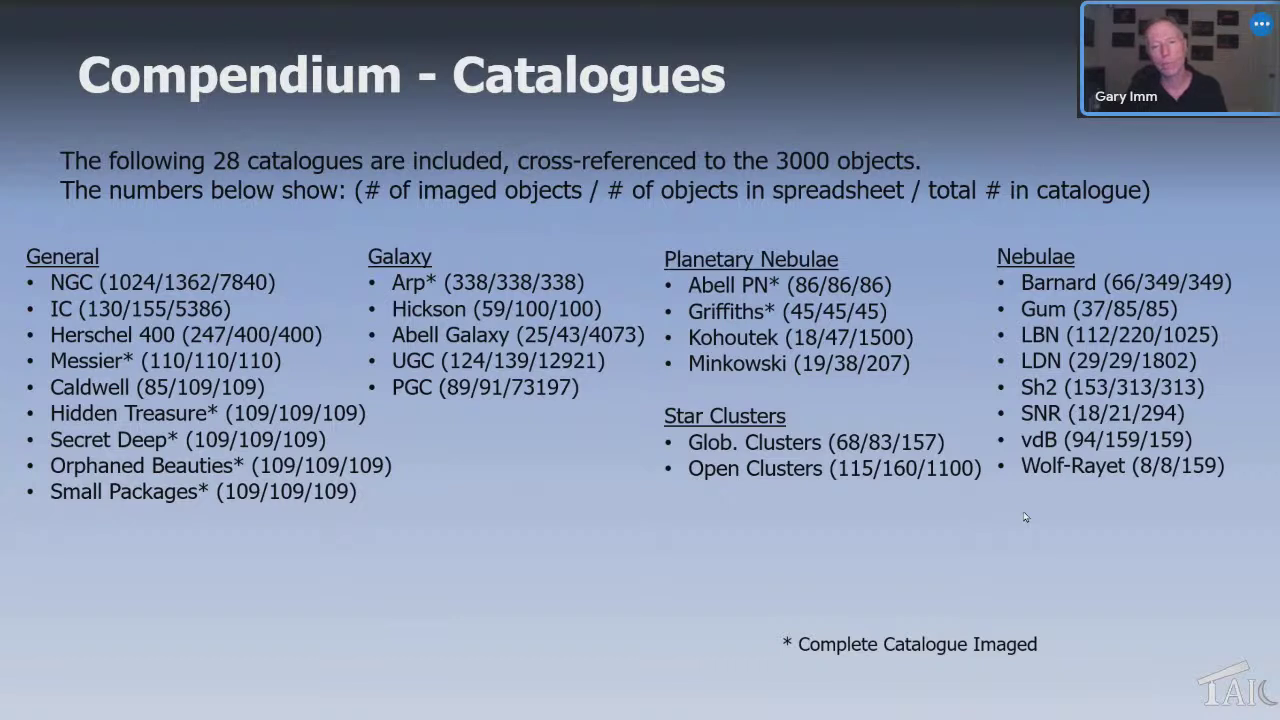
key("Right")
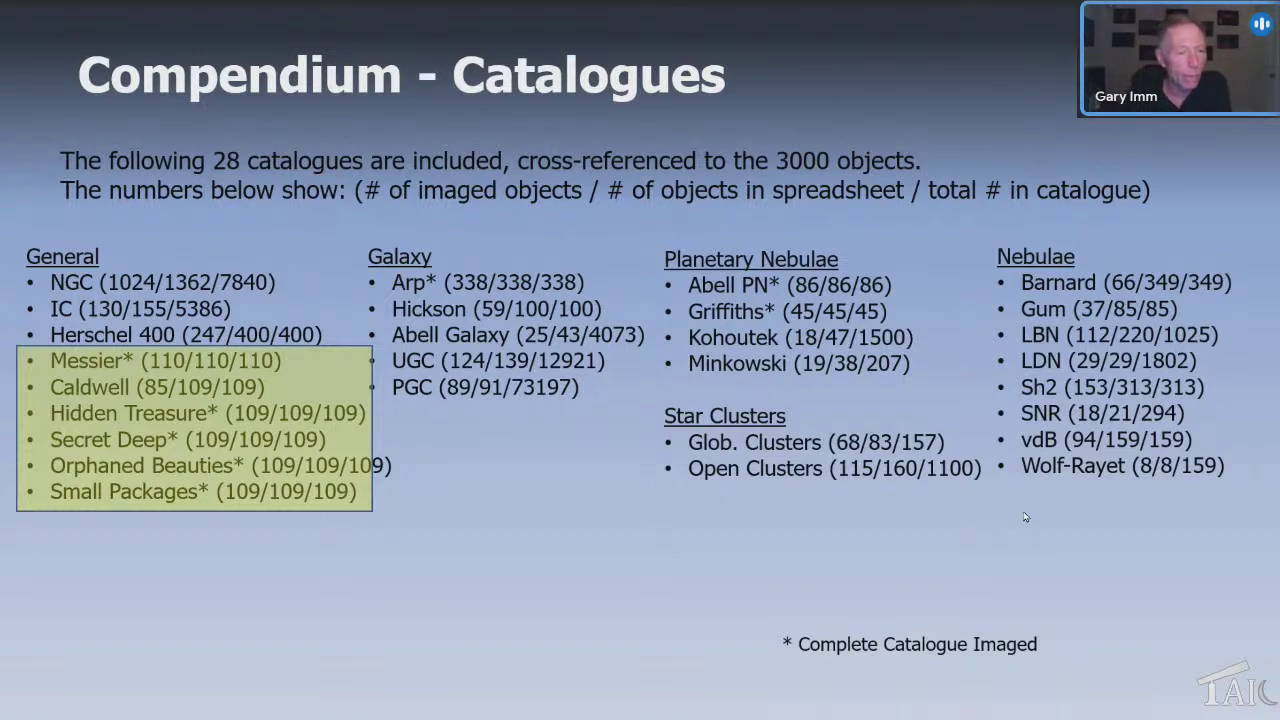
key("Right")
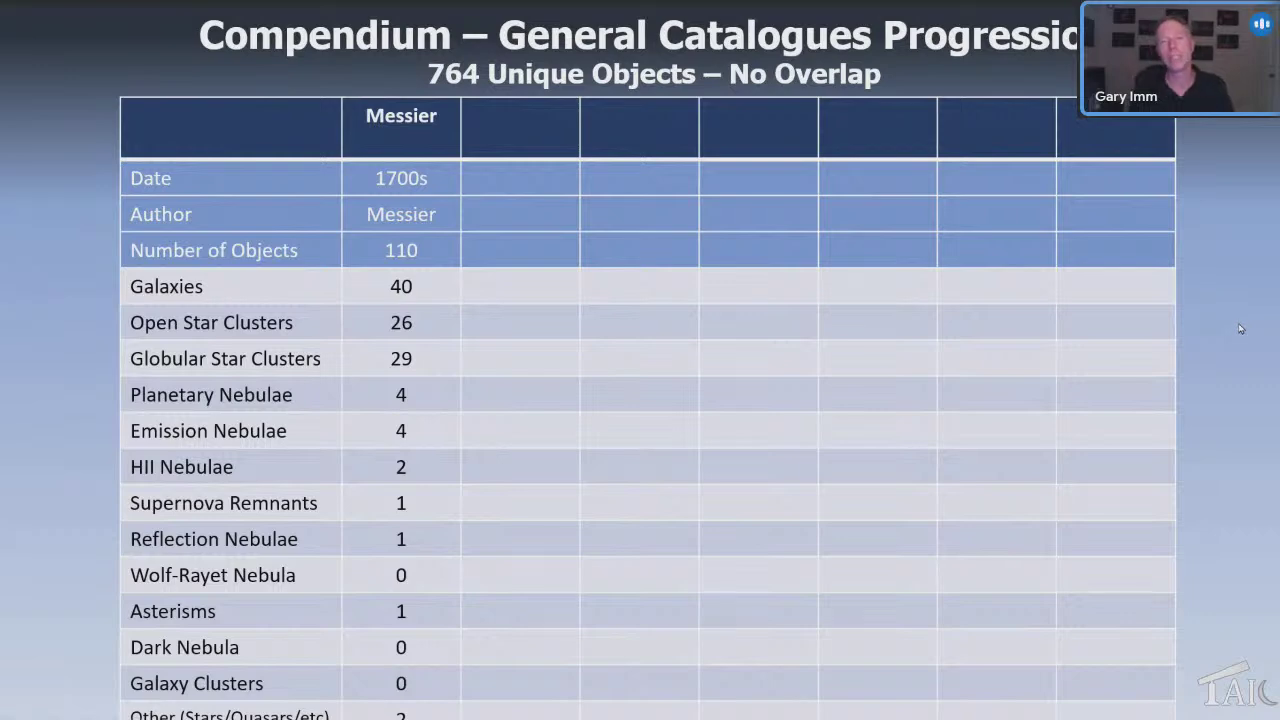
Show the Caldwell column (1995, Moore, 109 objects, 35 galaxies) beside Messier.
key("Right")
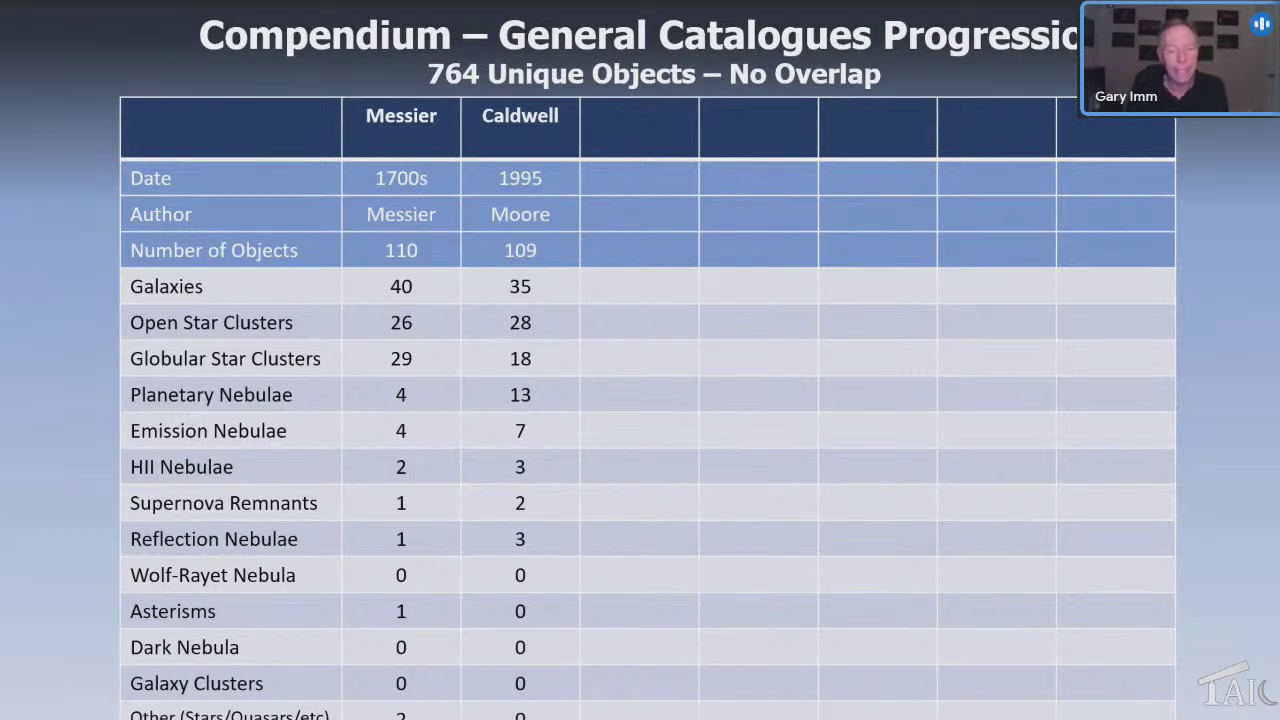
left_click(540, 573)
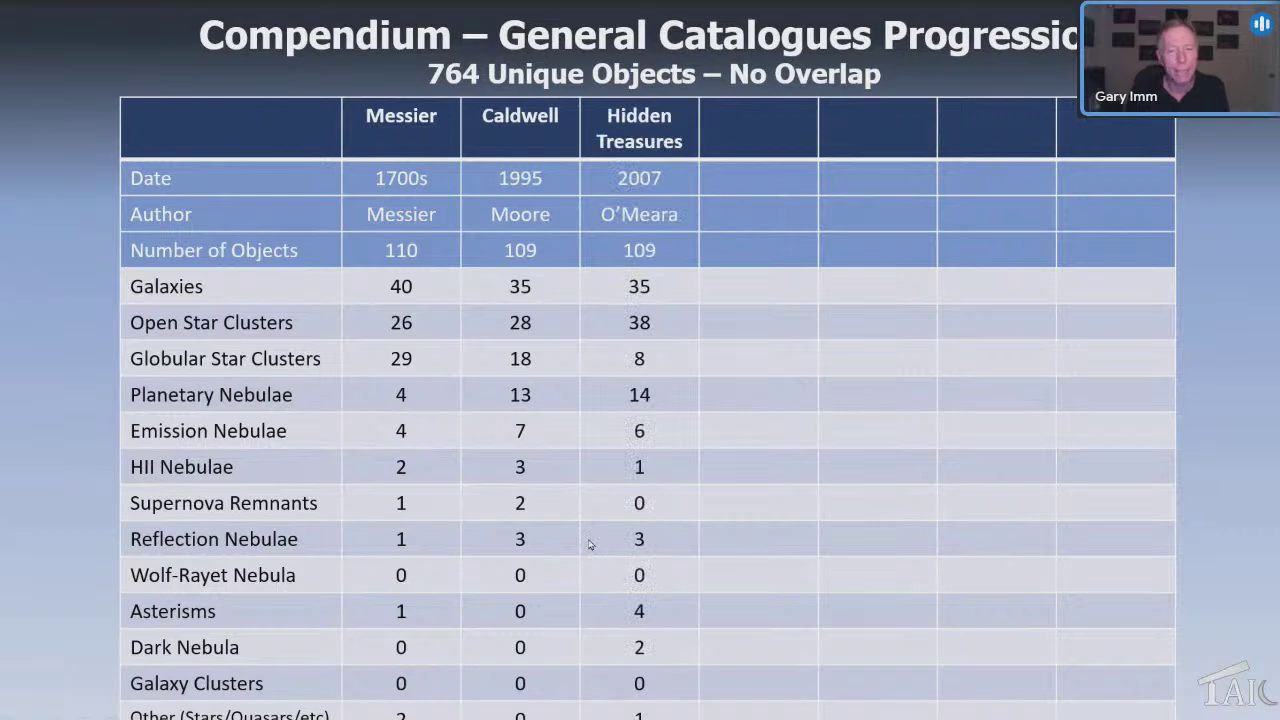
key("Left")
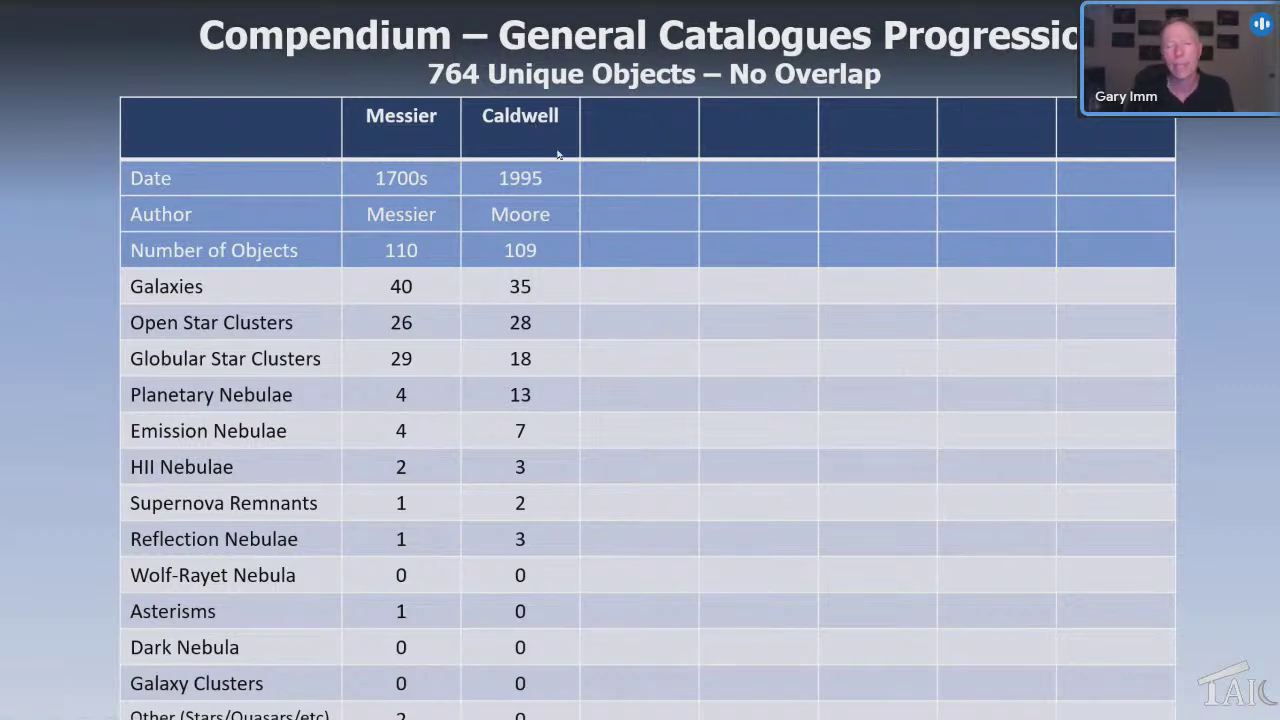
Reveal the Hidden Treasures (2007) and Secret Deep (2011) columns, 109 objects each.
key("Right")
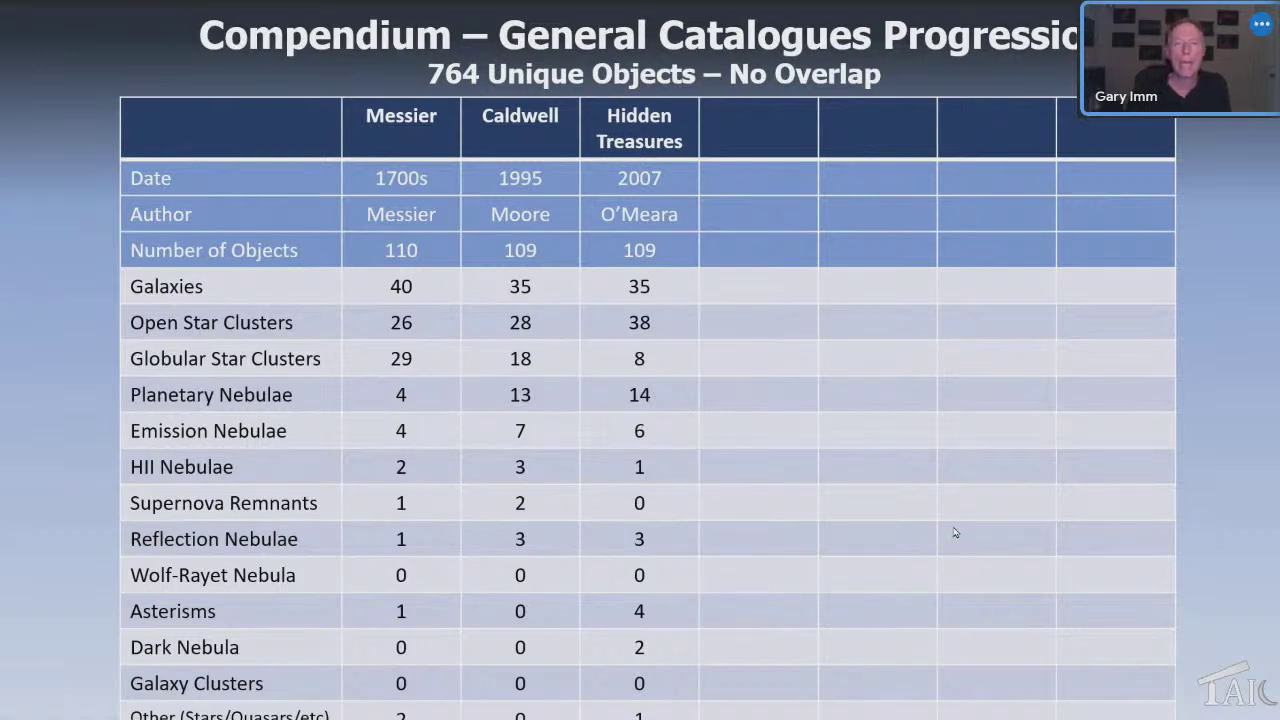
key("Right")
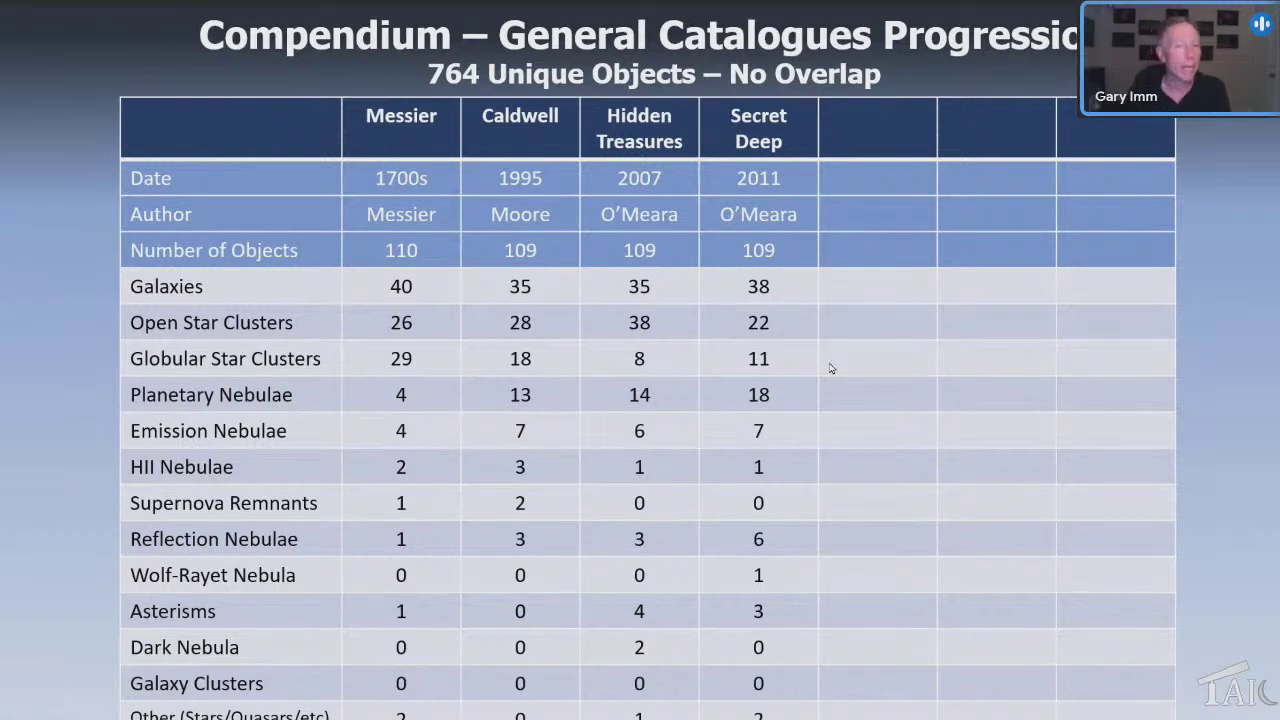
Reveal the Orphaned Beauties and Small Packages columns (2020, Imm, 109 each).
left_click(910, 342)
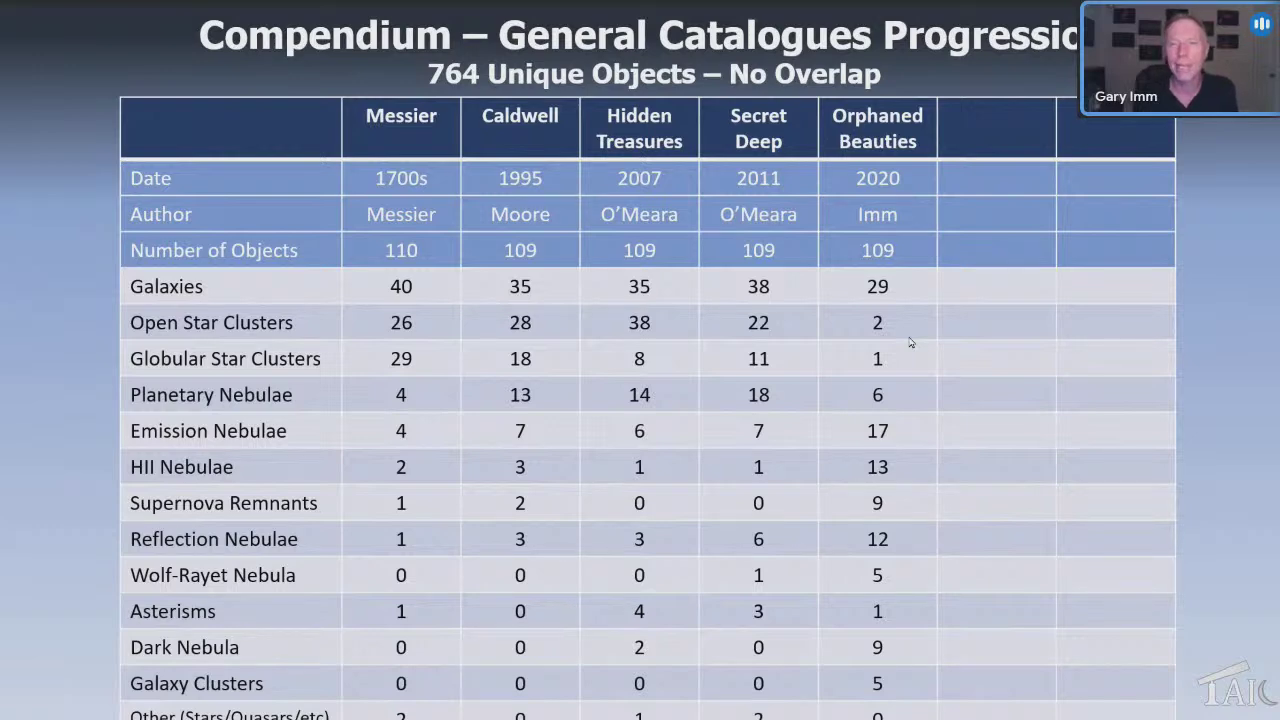
key("Right")
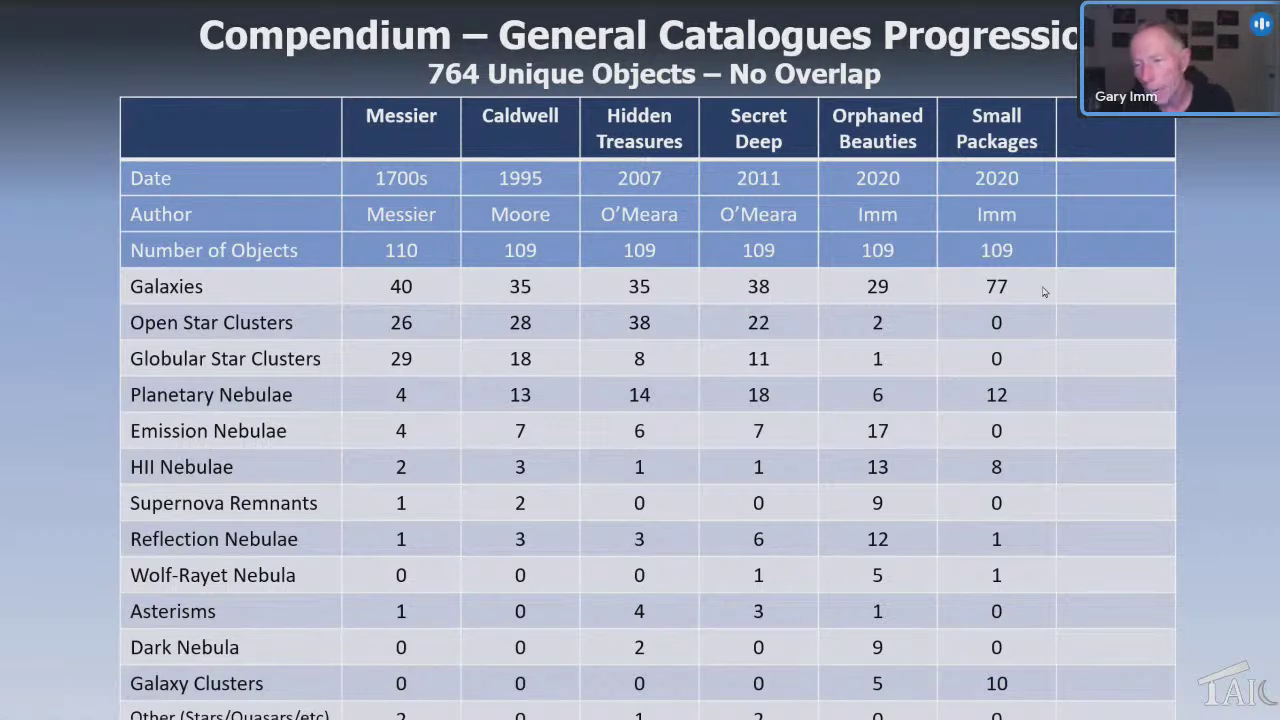
Show the Faint Giants column (2024, Imm, 109 objects, 40 reflection nebulae) as the seventh catalogue.
key("Right")
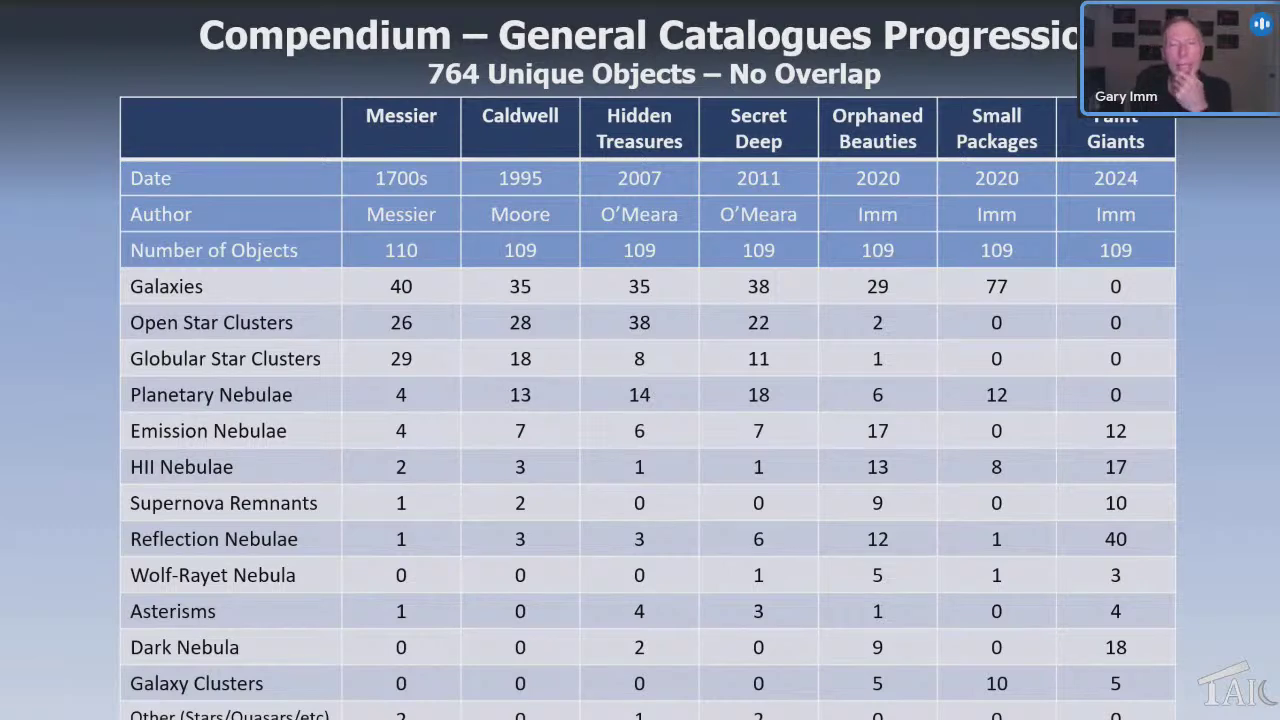
Highlight the star cluster rows, then settle on the Collections slide with its Galaxy Types examples.
key("Right")
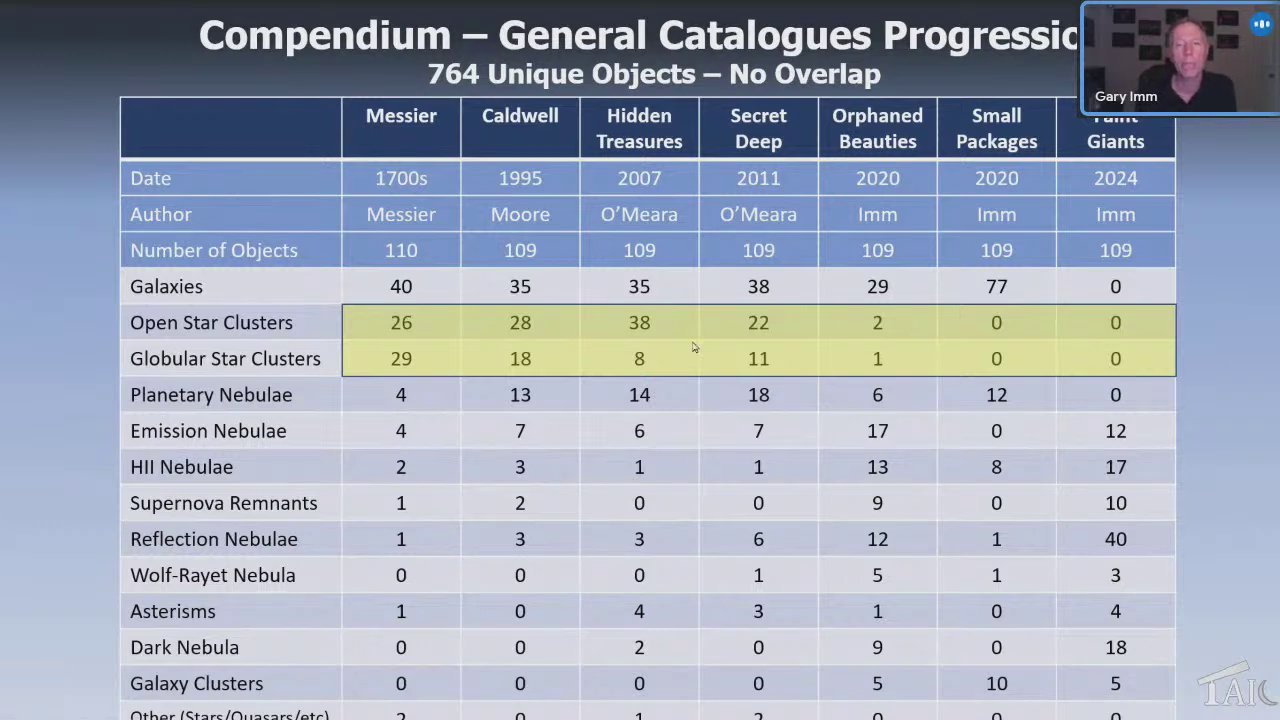
key("Right")
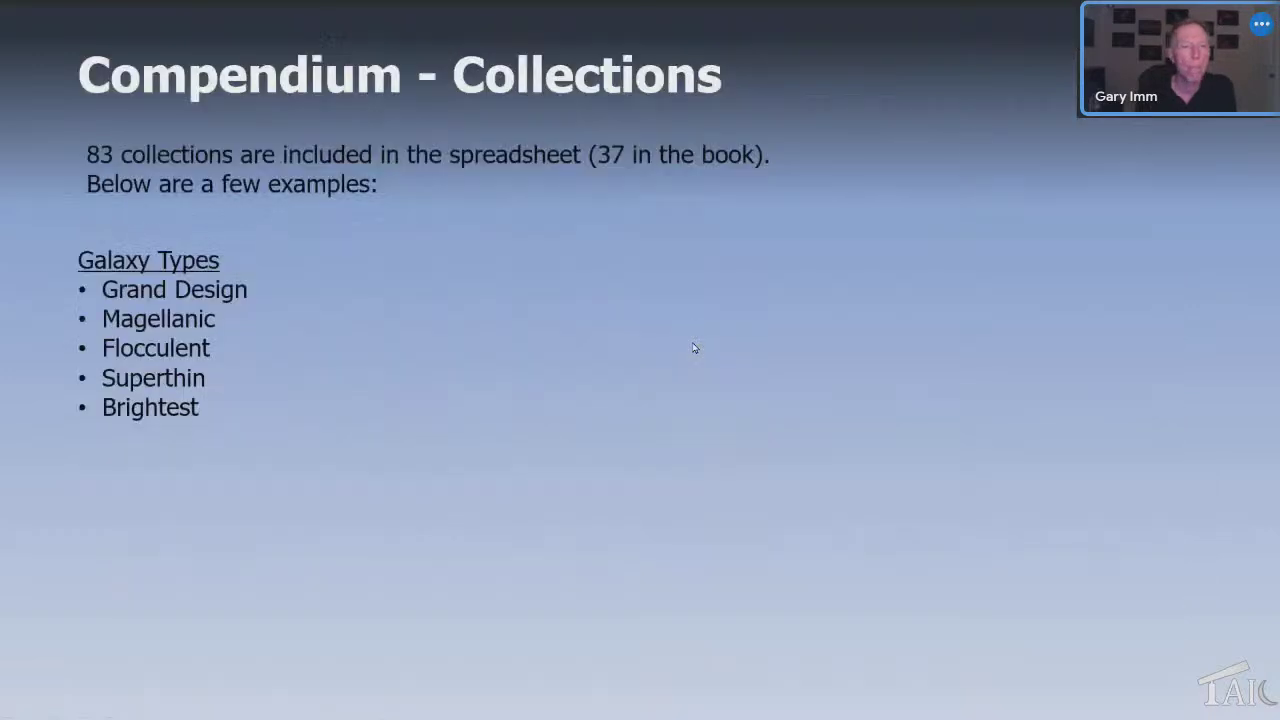
key("Left")
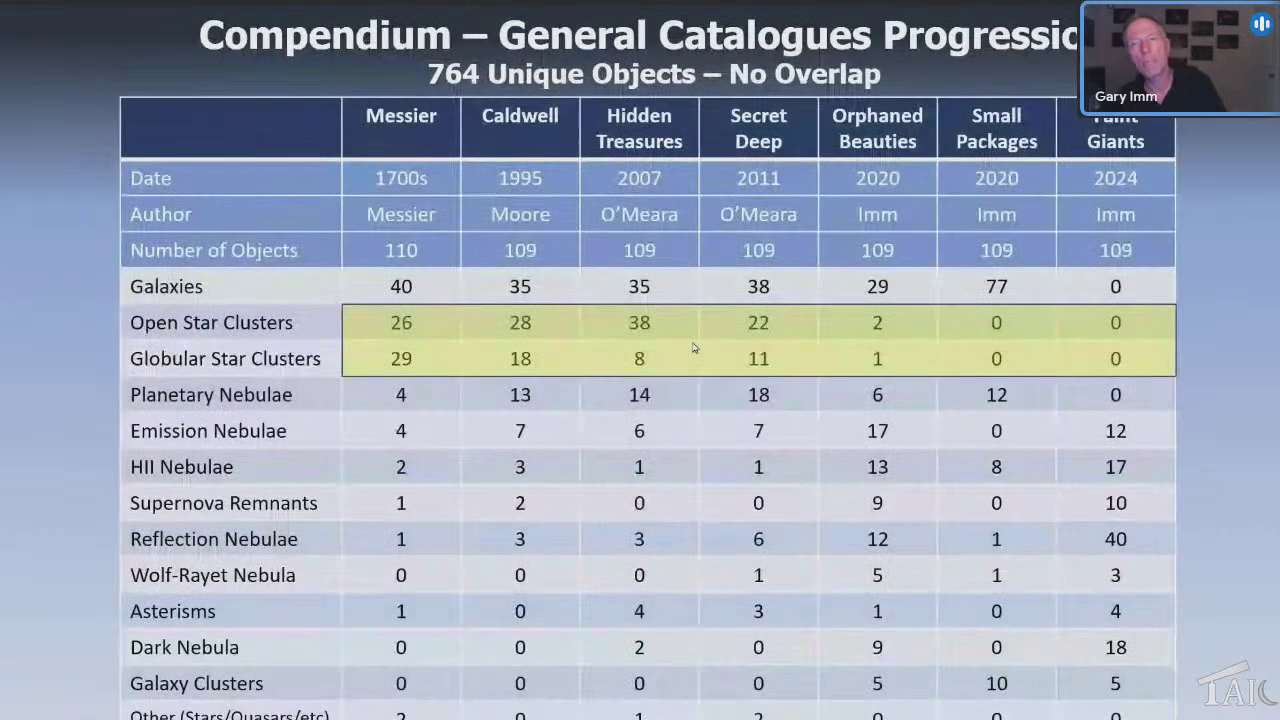
key("Right")
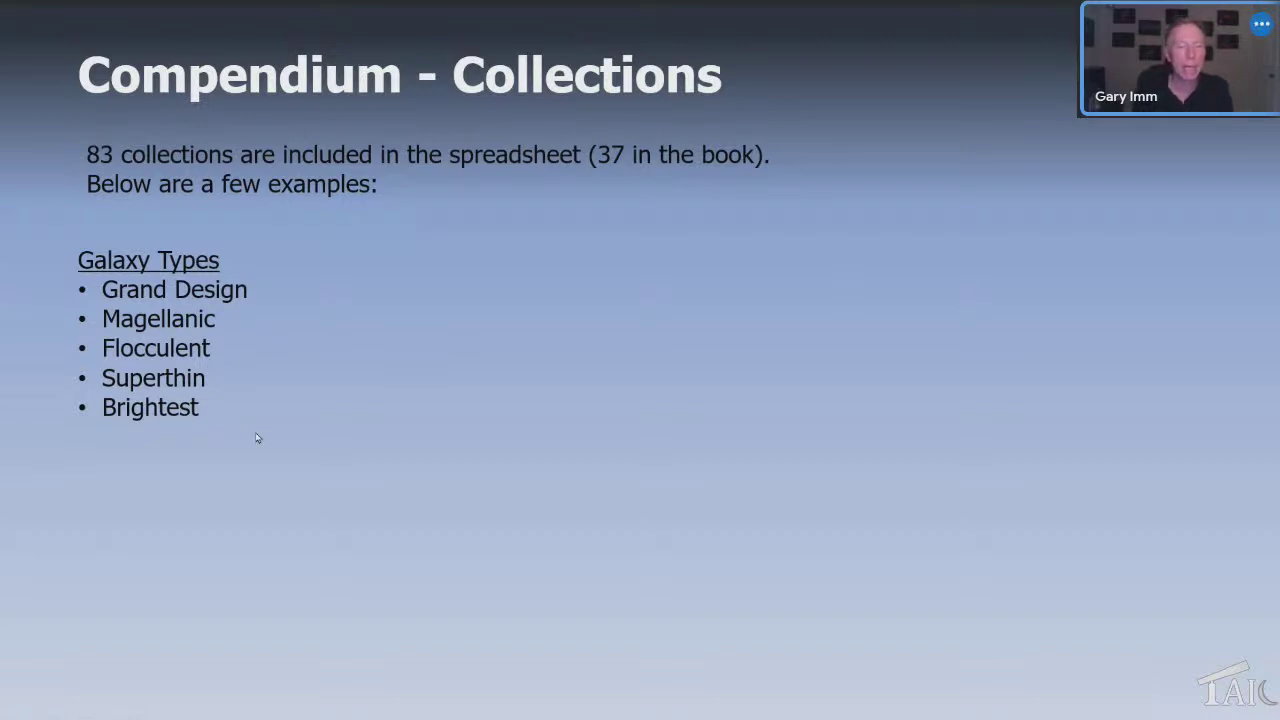
Reveal the Galaxy Structures, Galaxy Rings and Galaxy Star Streams example columns beside Galaxy Types.
key("Right")
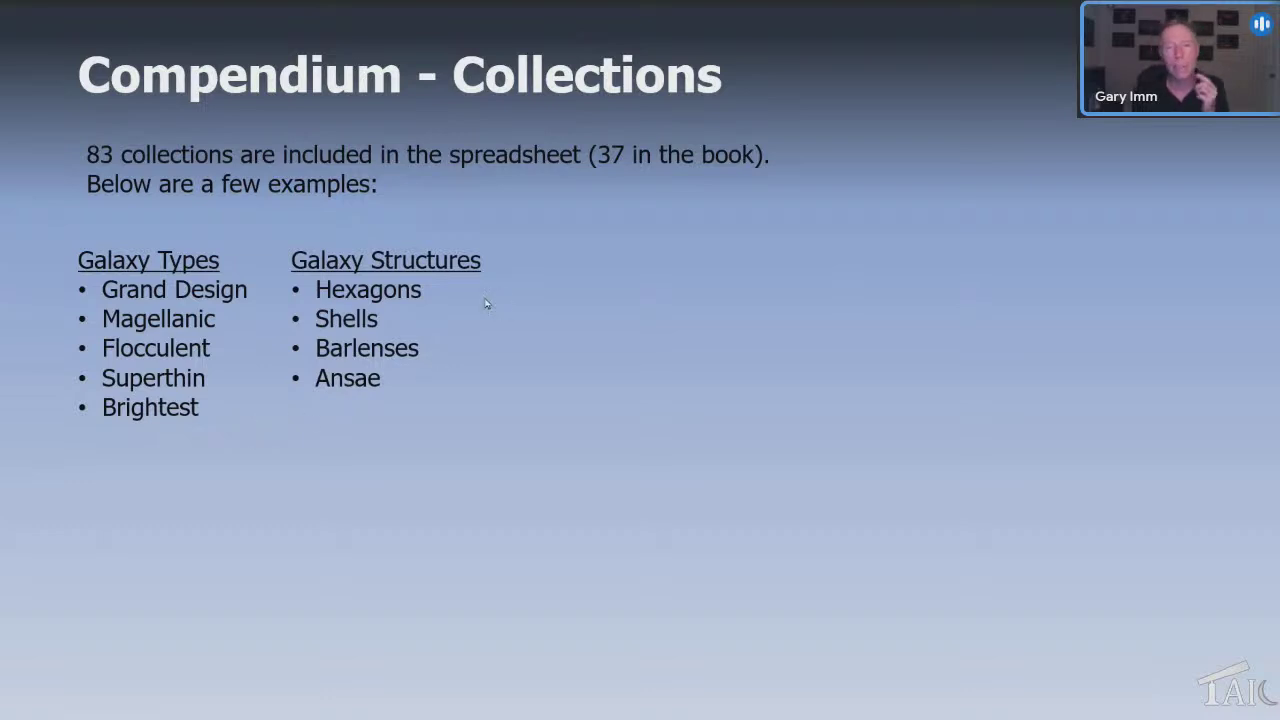
left_click(462, 379)
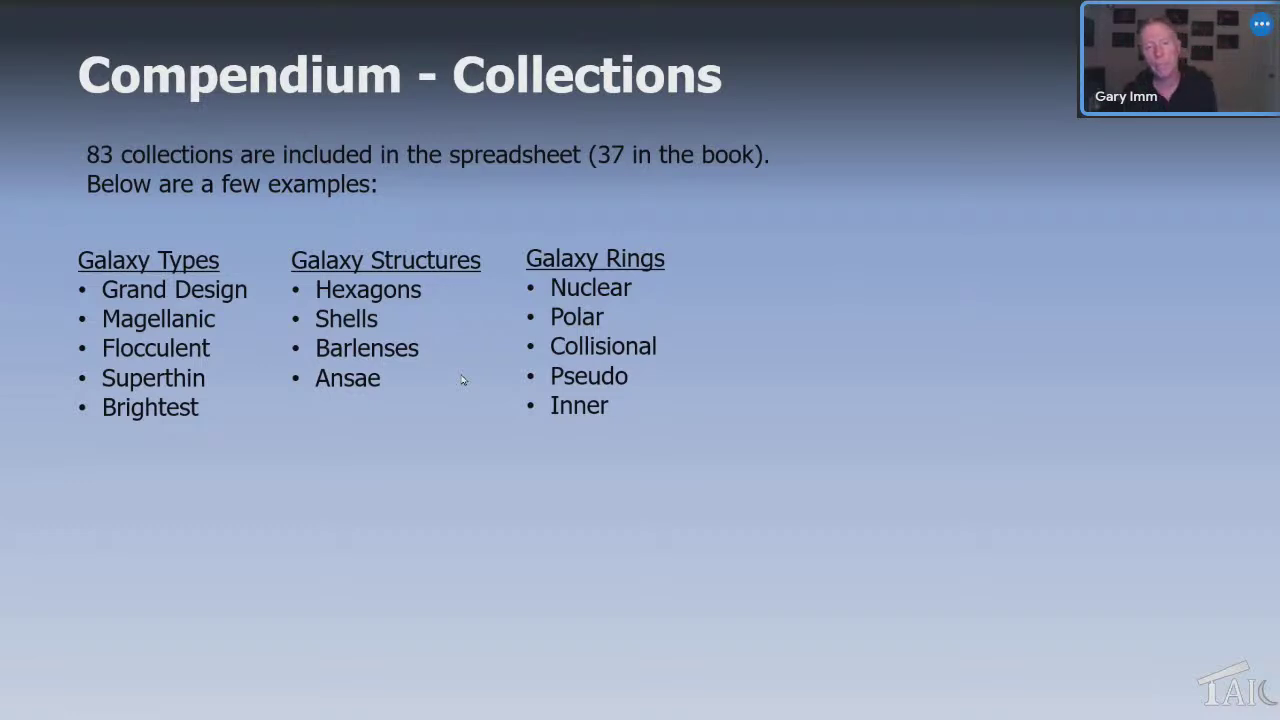
key("Right")
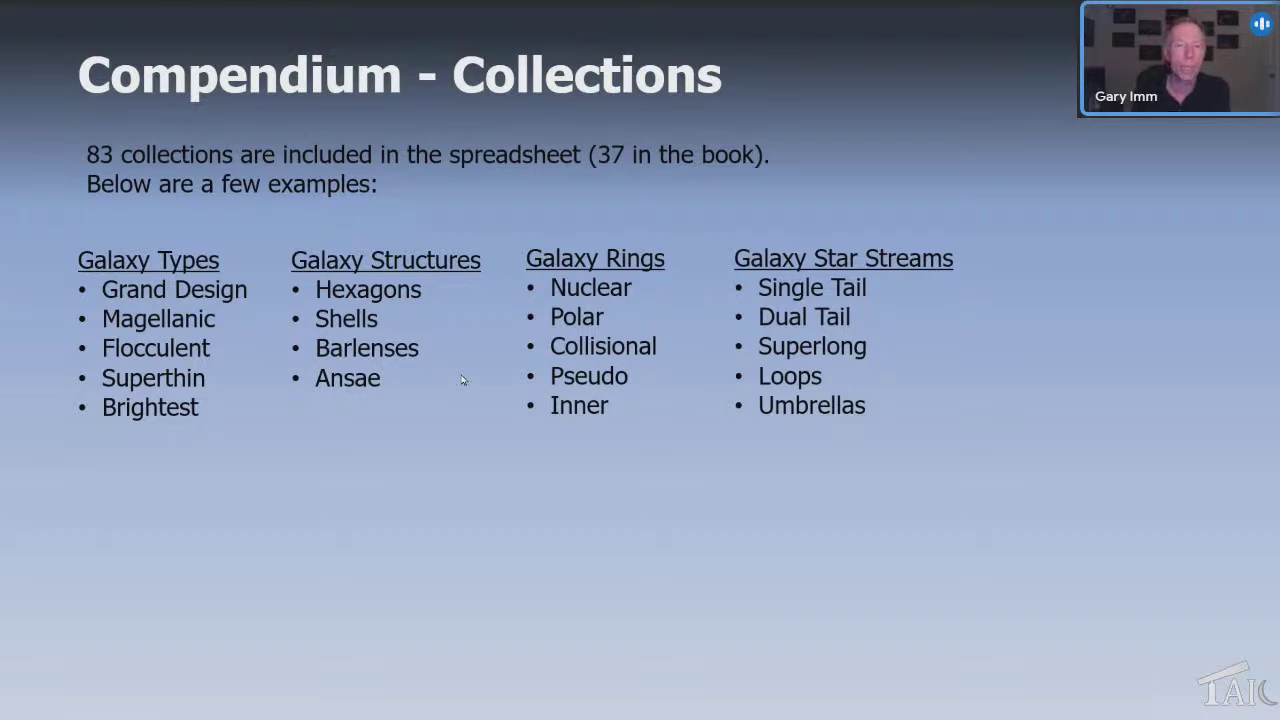
Reveal the Star Related column on Collections, then advance through Book Summary to Spreadsheet Summary.
key("Right")
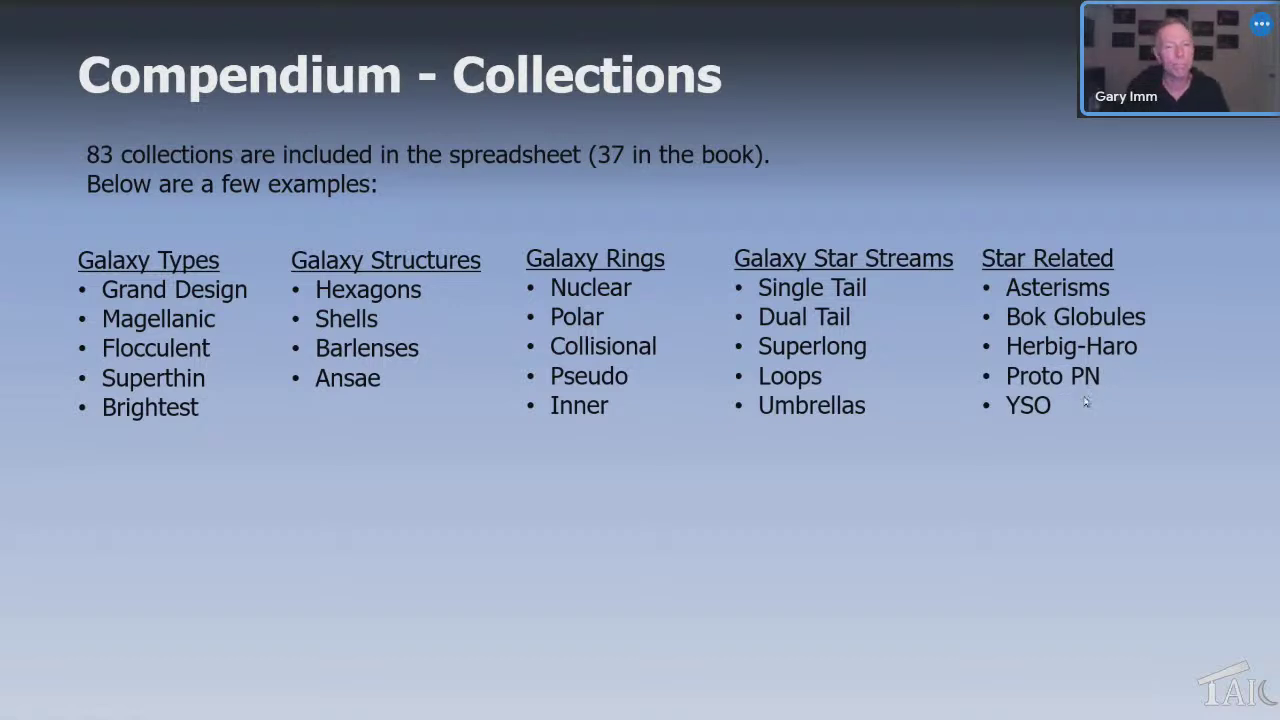
key("Right")
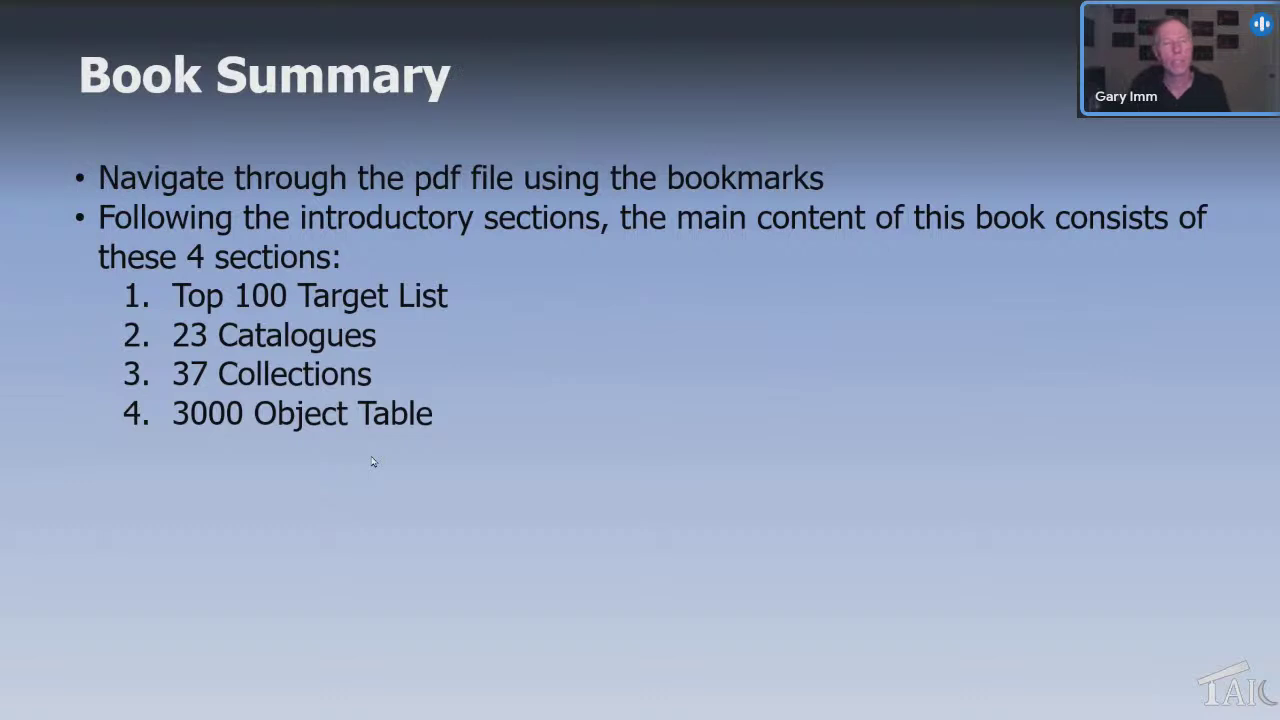
key("Right")
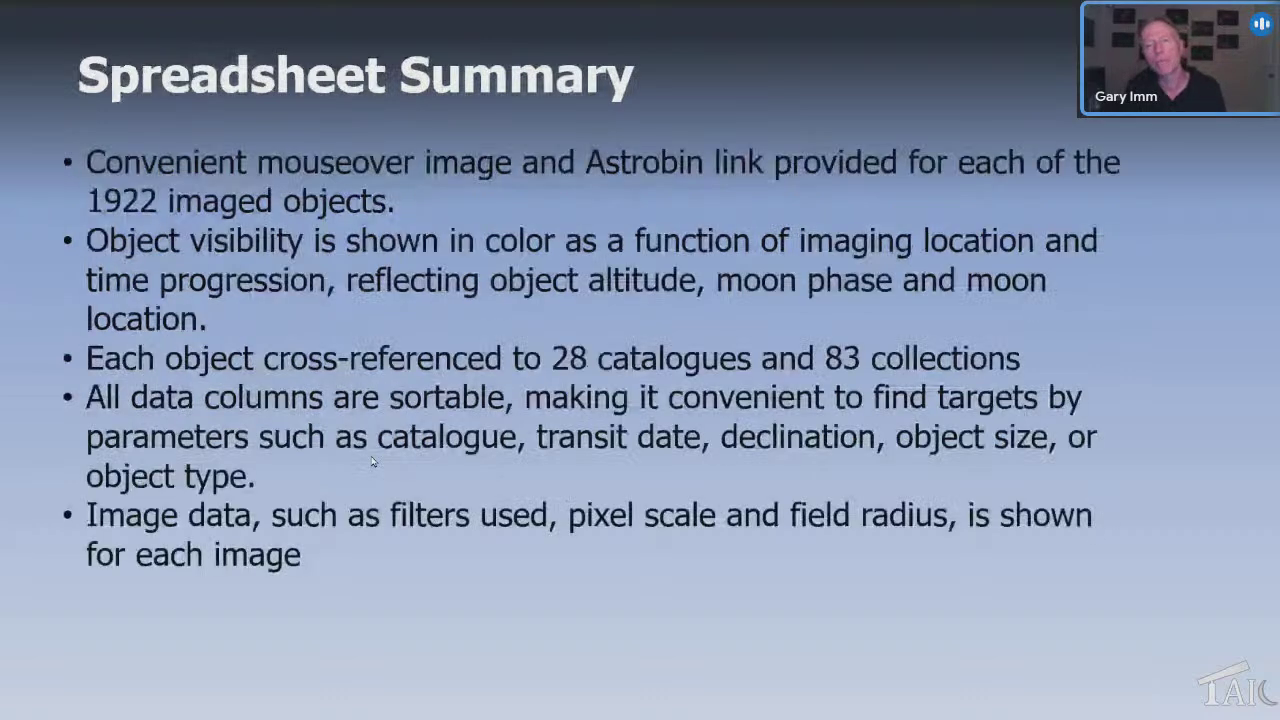
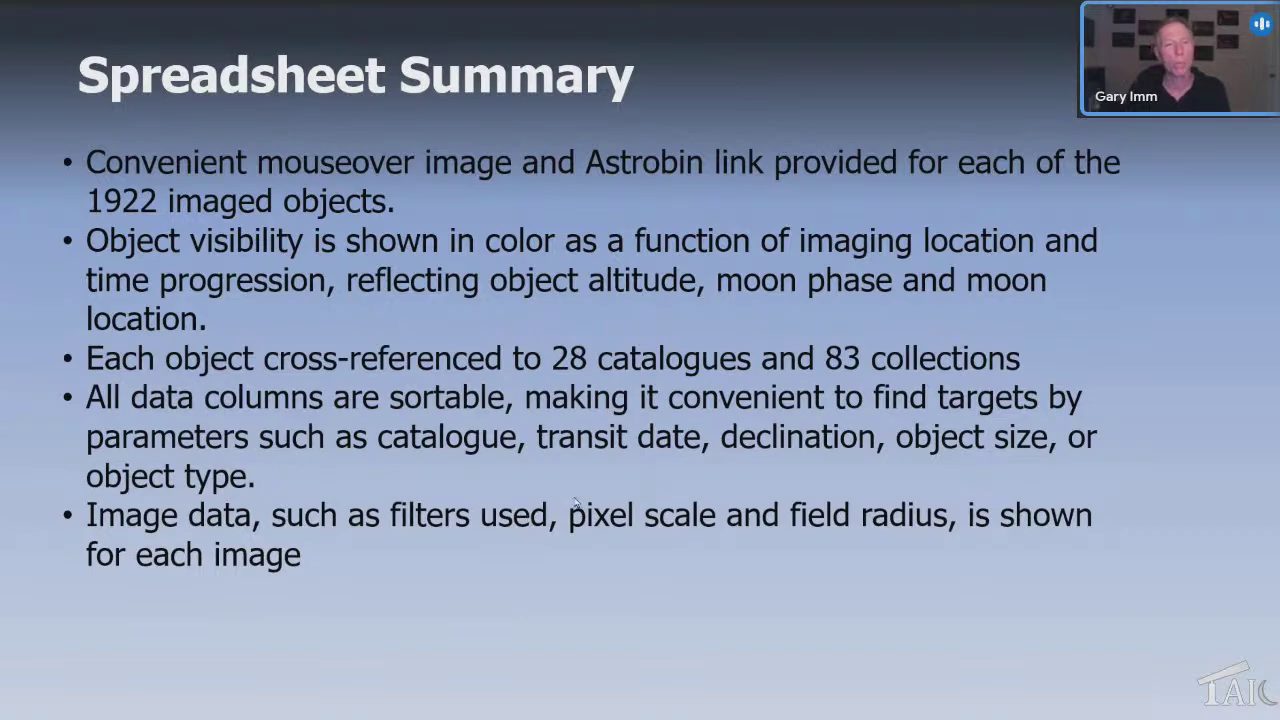
Advance the talk past the spreadsheet slide to the Astrobin Content slide.
key("alt+Tab")
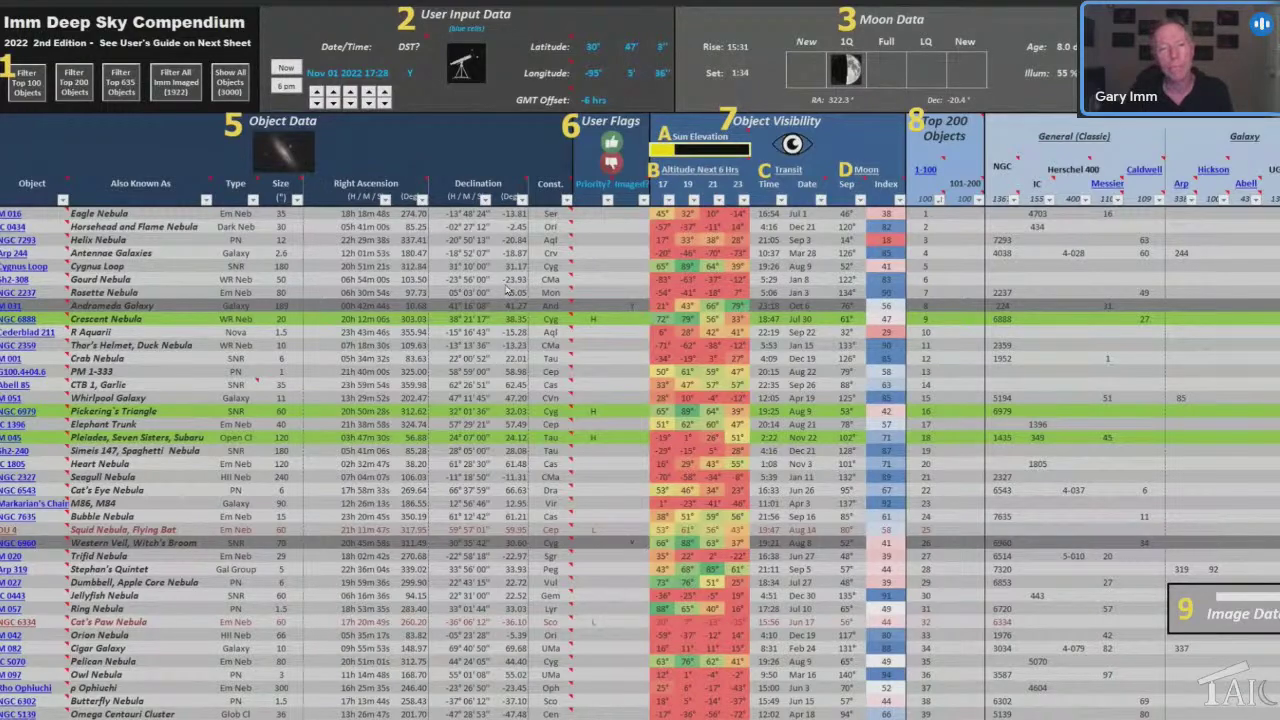
key("Right")
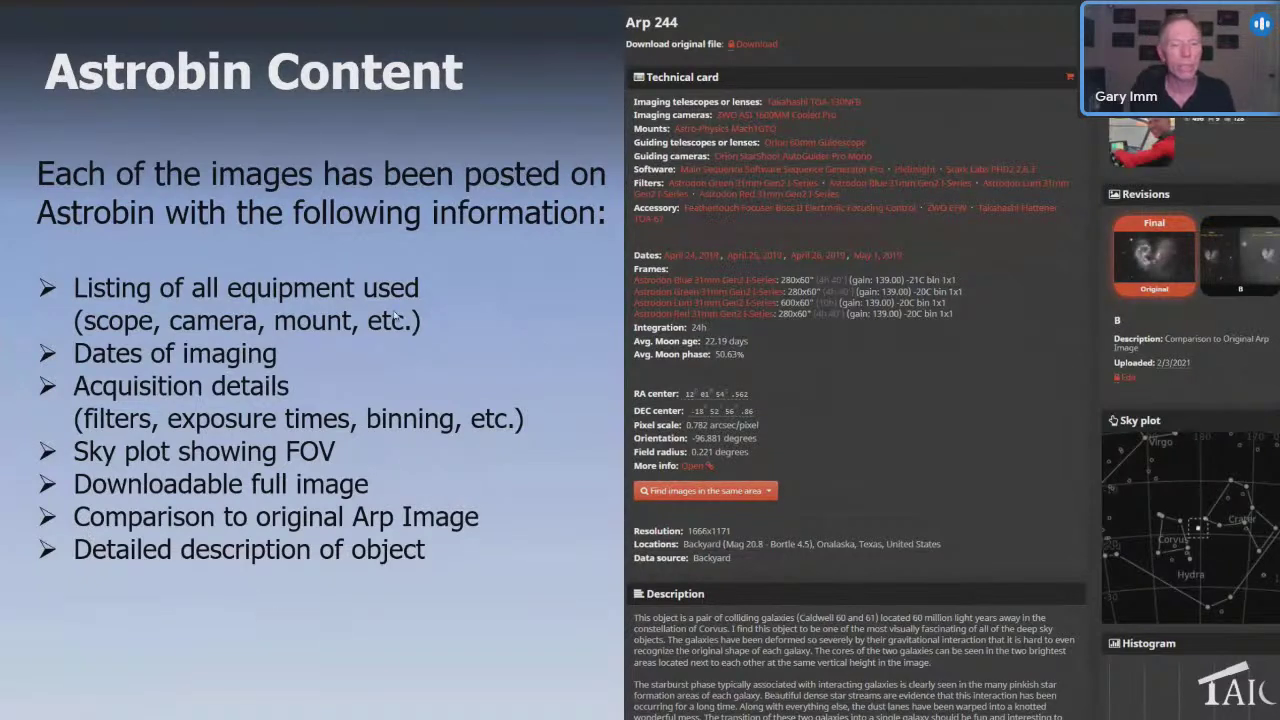
Exit the finished slide show and cycle through Chrome, Foxit Reader and Excel to Display settings.
left_click(397, 607)
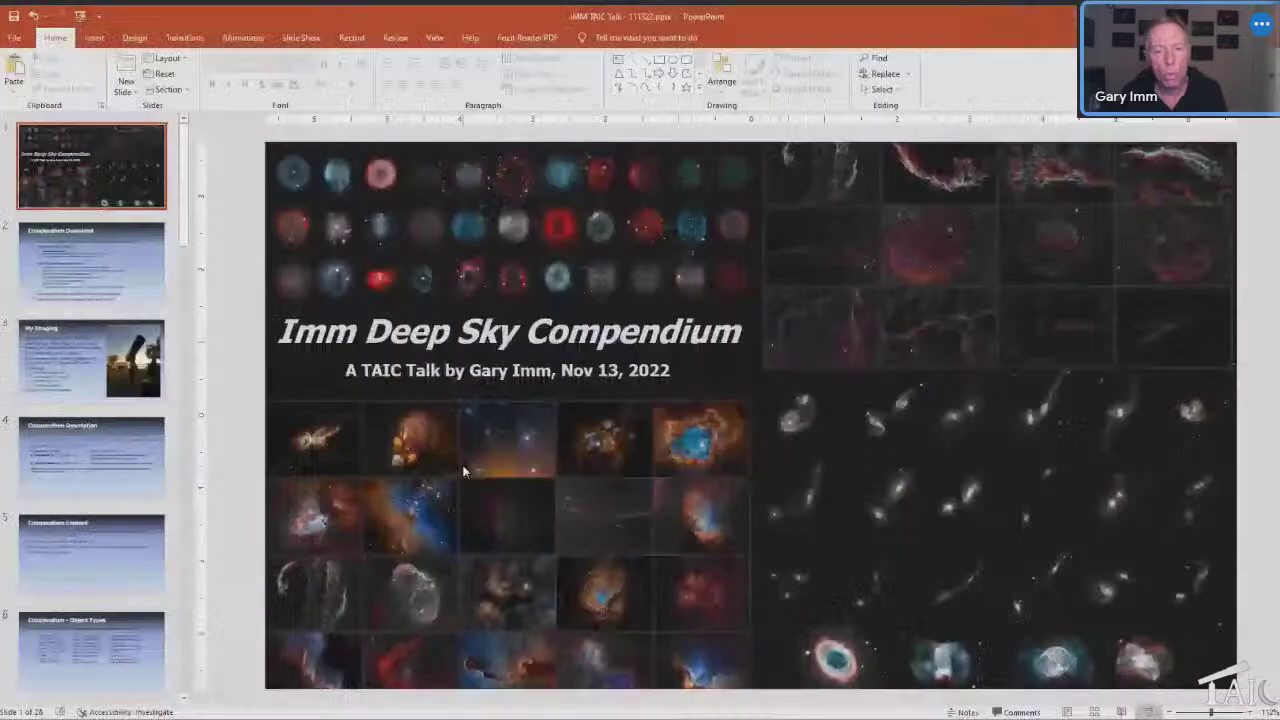
left_click(466, 474)
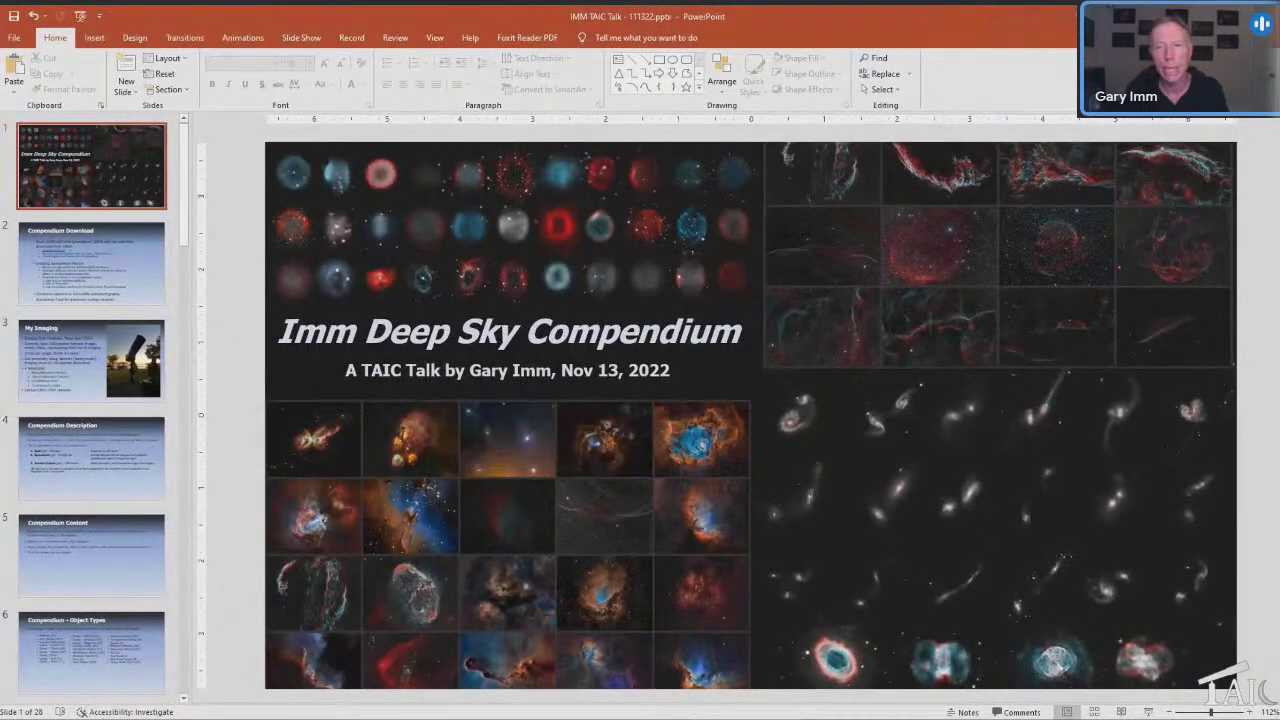
key("alt+Tab")
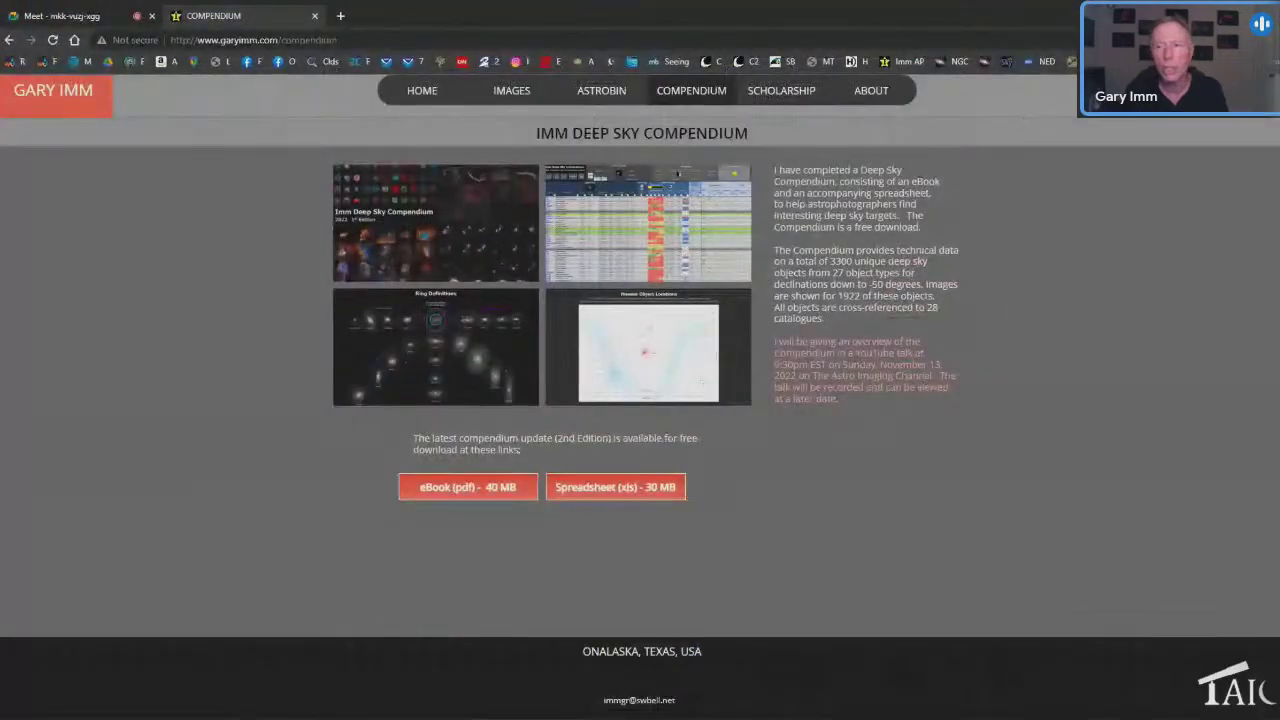
key("alt+Tab")
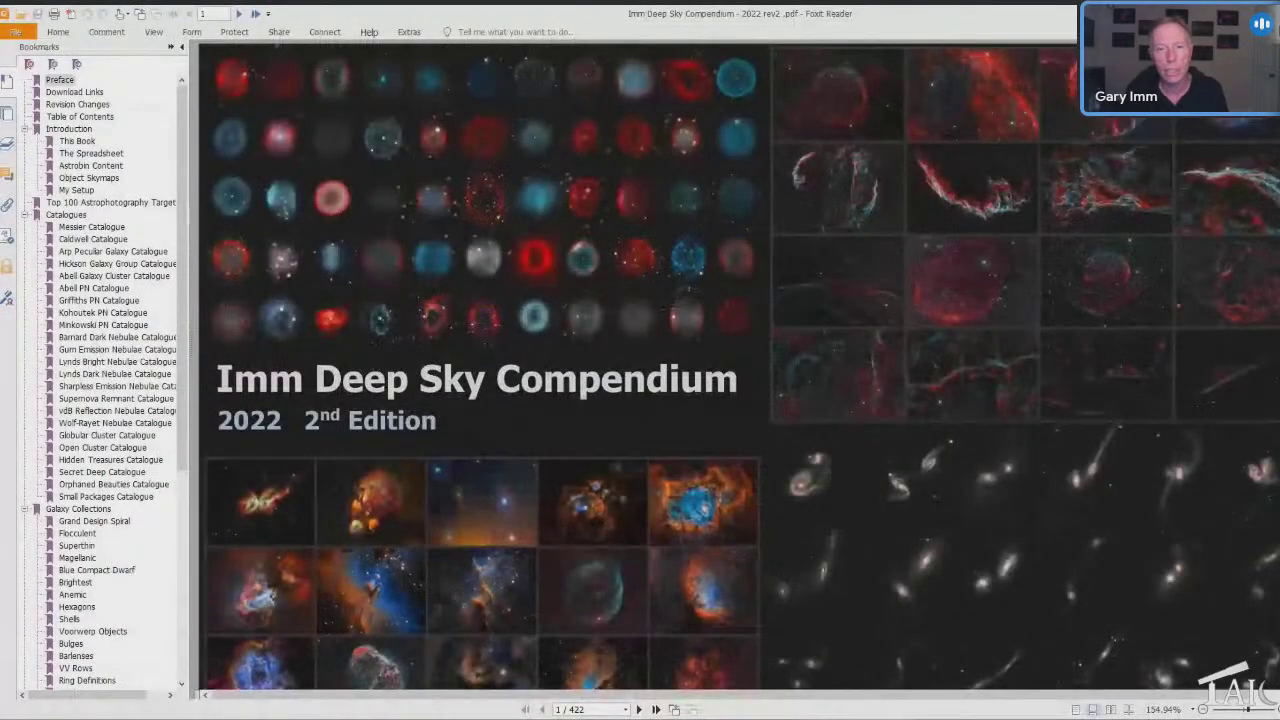
key("alt+Tab")
key("alt+Tab")
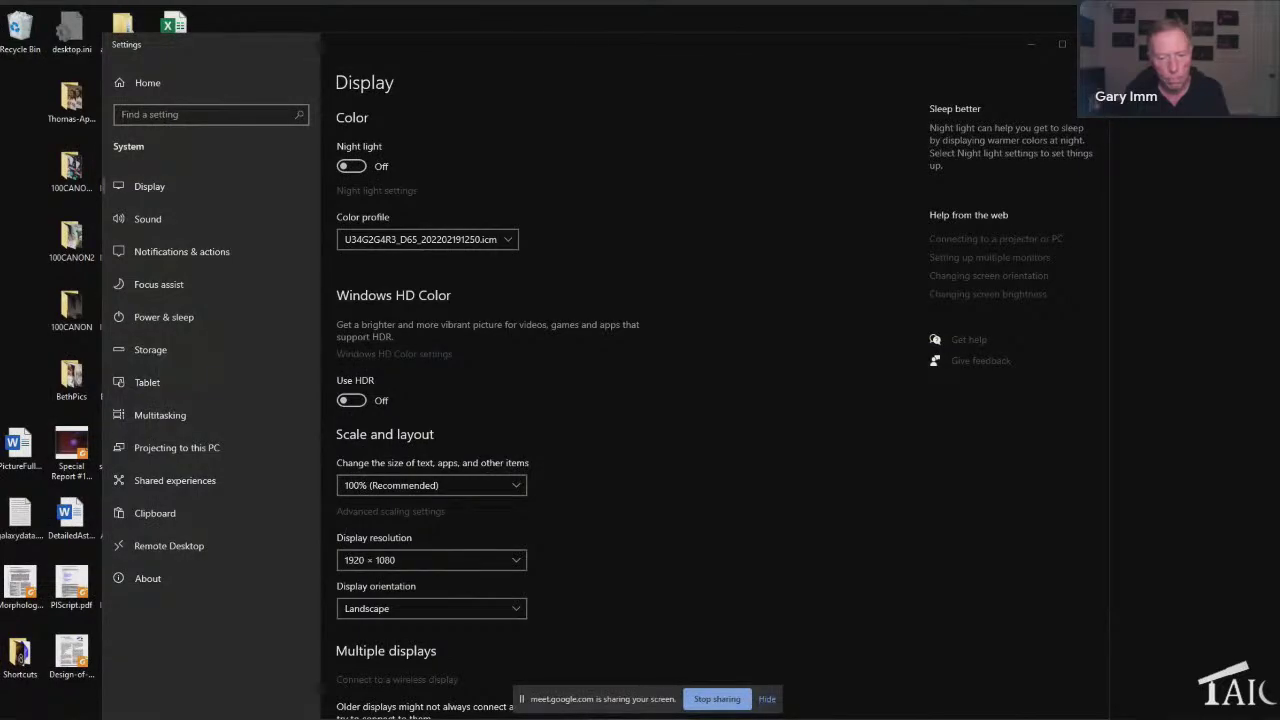
Switch from Windows Settings to the garyimm.com Deep Sky Compendium page in Chrome.
key("alt+Tab")
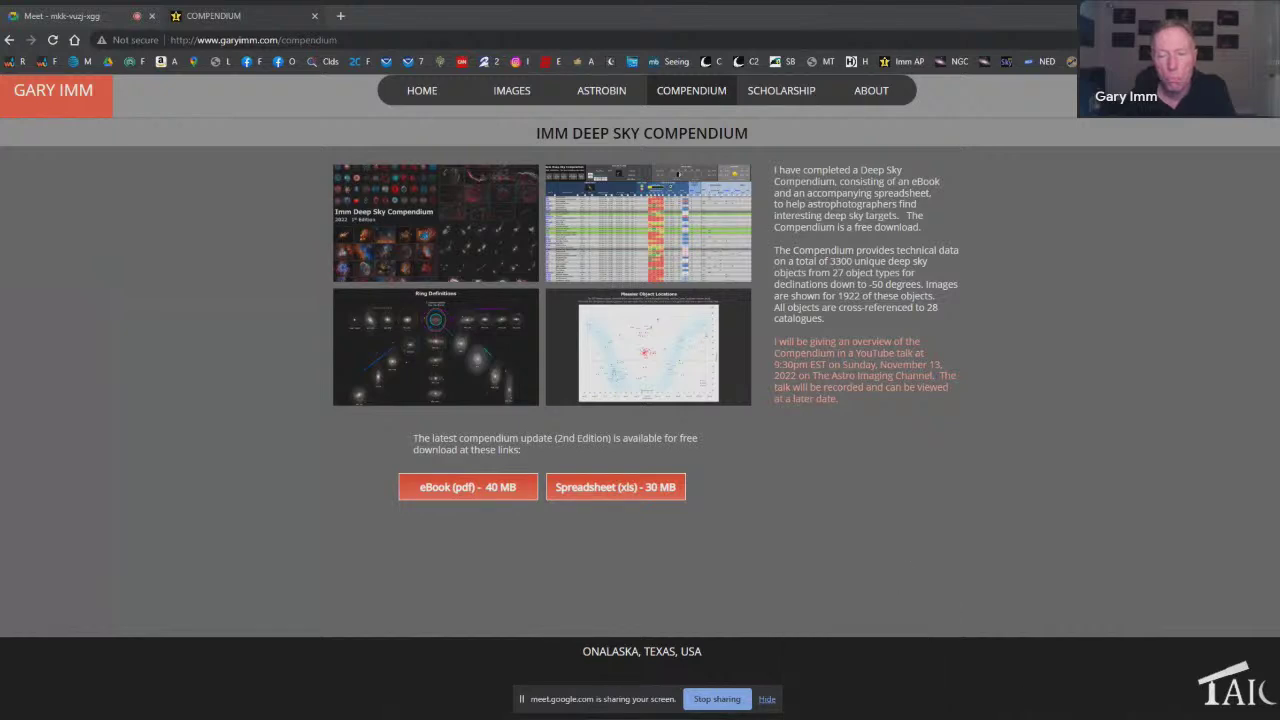
Bring up the Imm Deep Sky Compendium 2022 spreadsheet and scroll through its Main sheet.
left_click(968, 680)
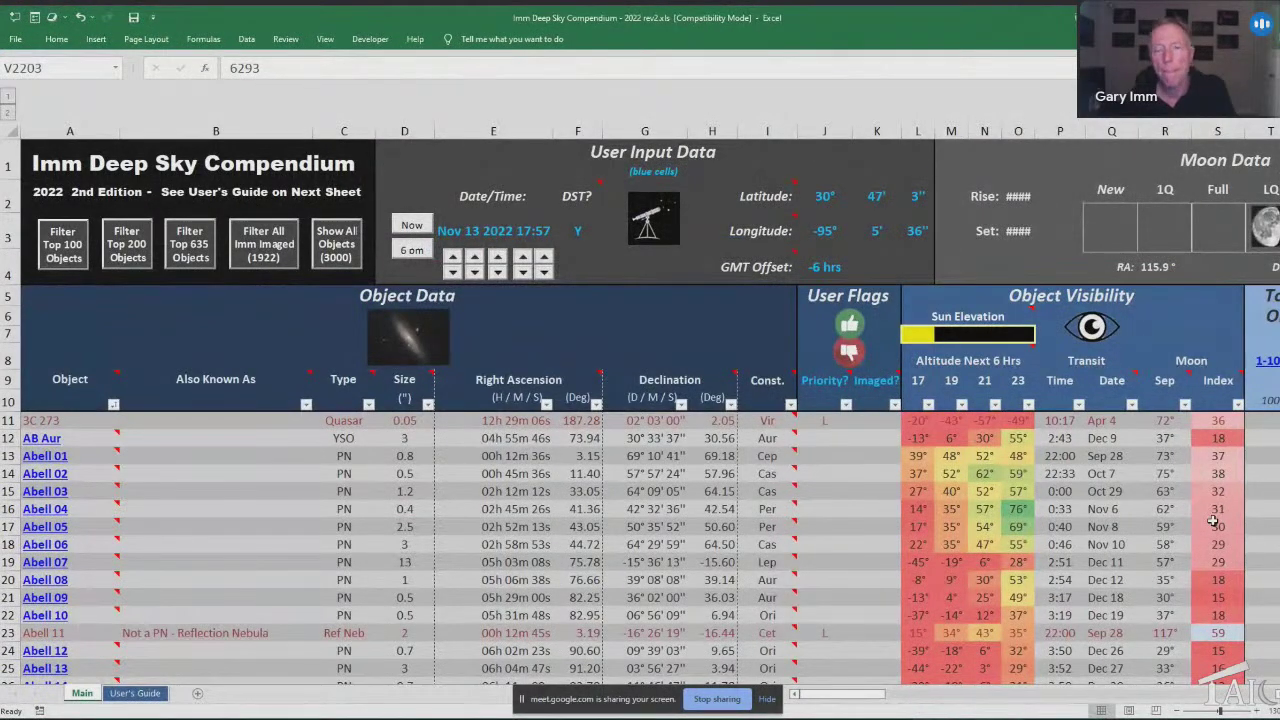
scroll(1213, 521, "down", 2)
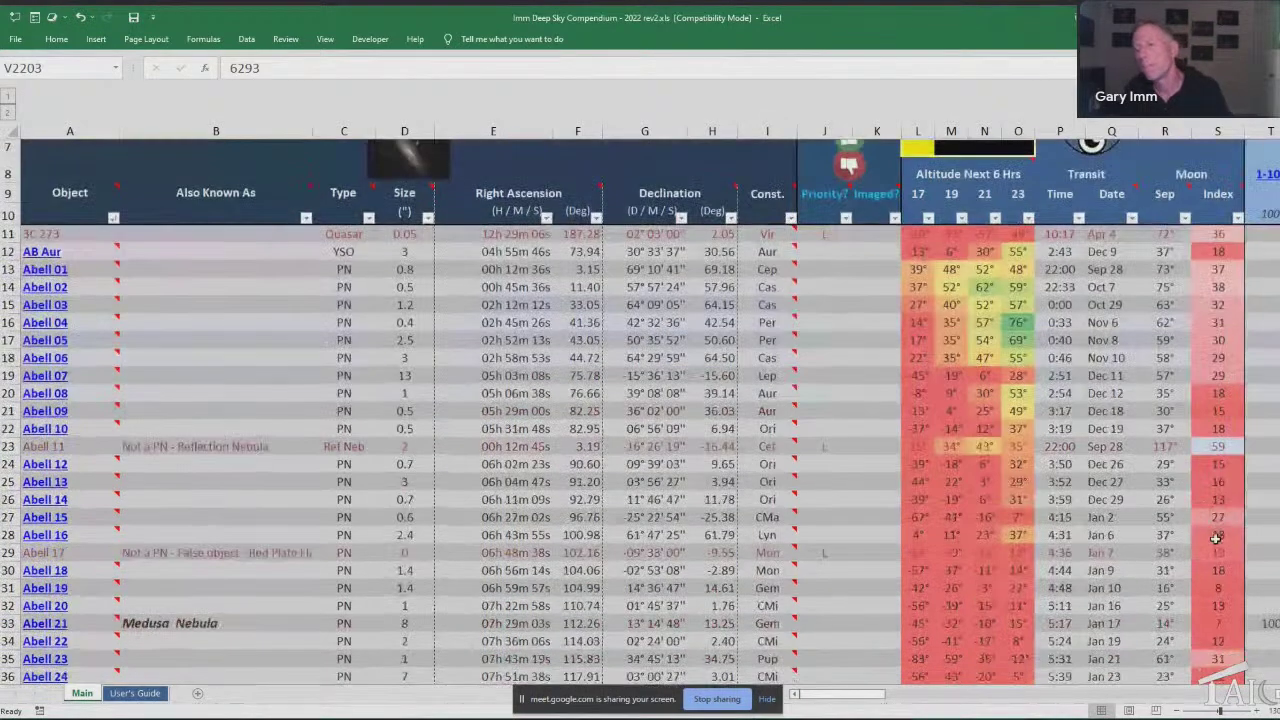
scroll(1210, 527, "up", 2)
scroll(1210, 527, "down", 2)
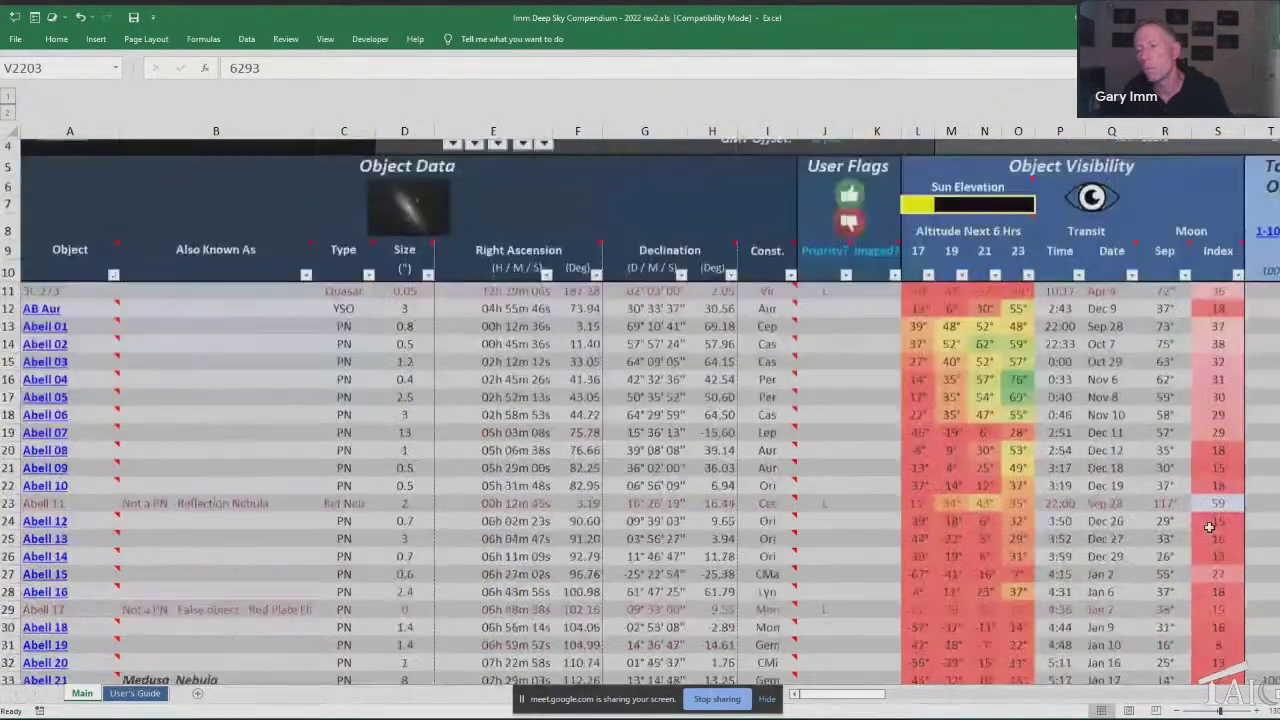
scroll(1210, 527, "up", 2)
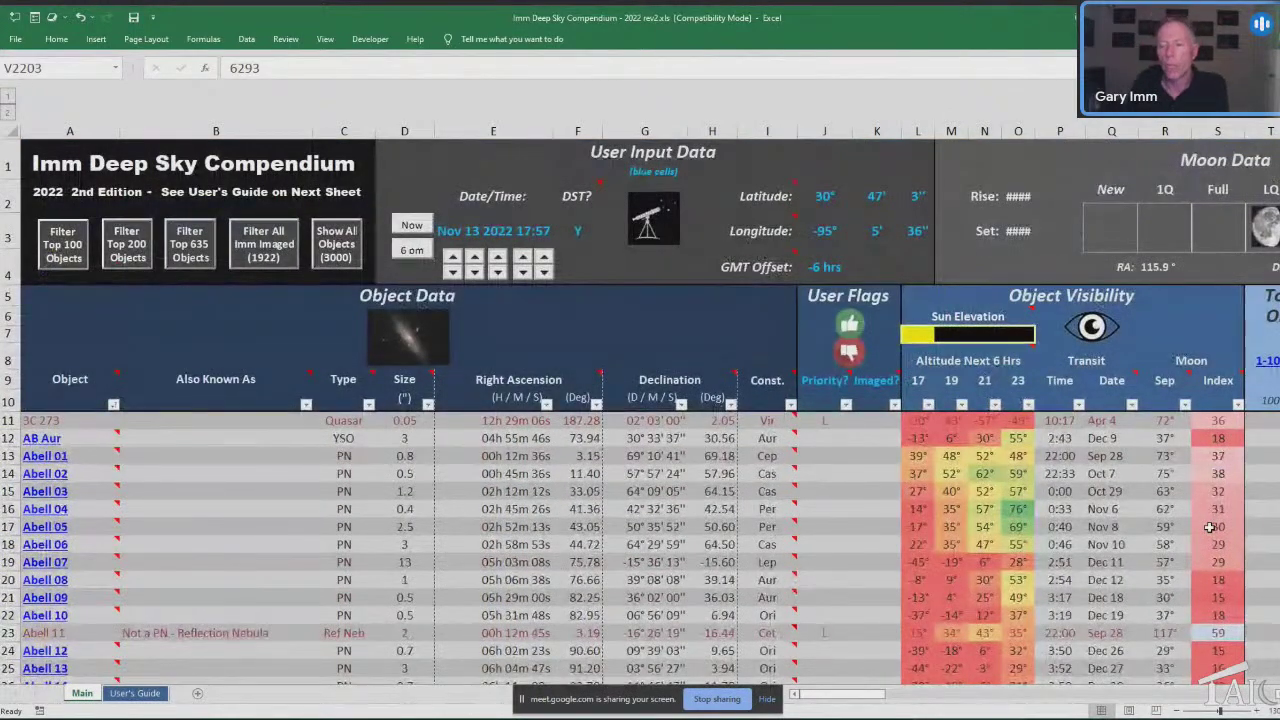
scroll(1212, 527, "down", 2)
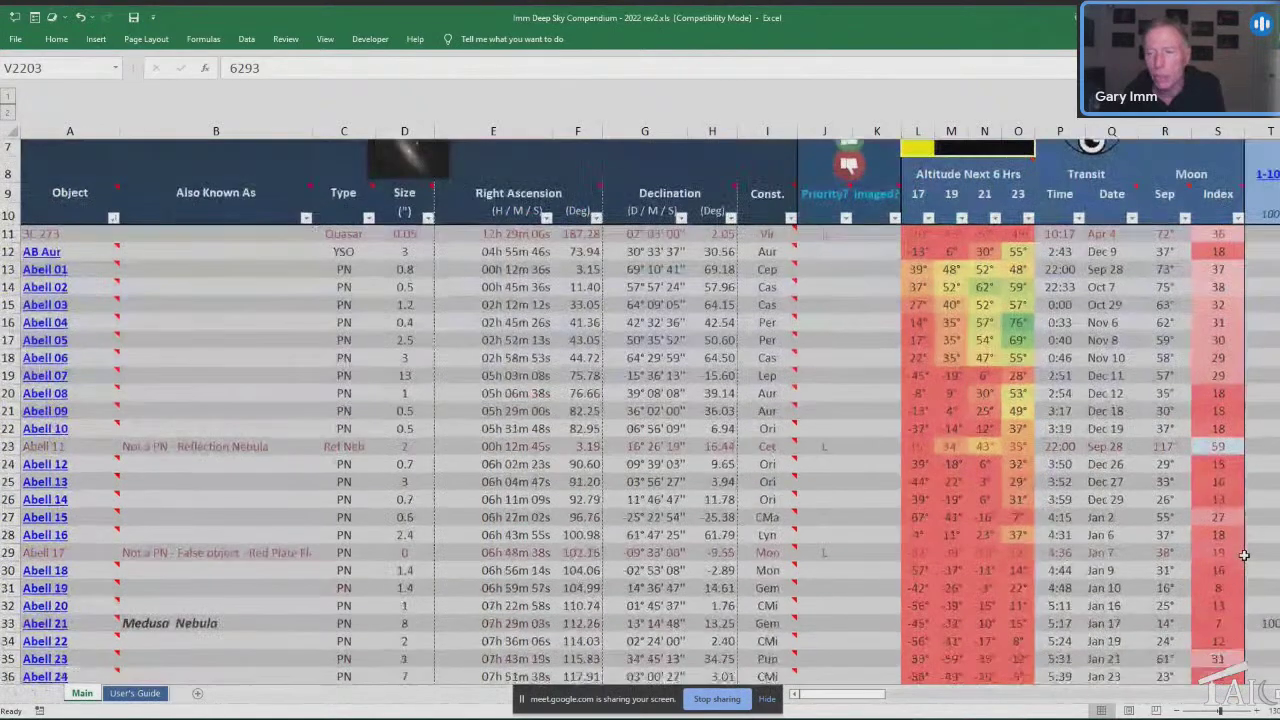
scroll(1245, 512, "up", 2)
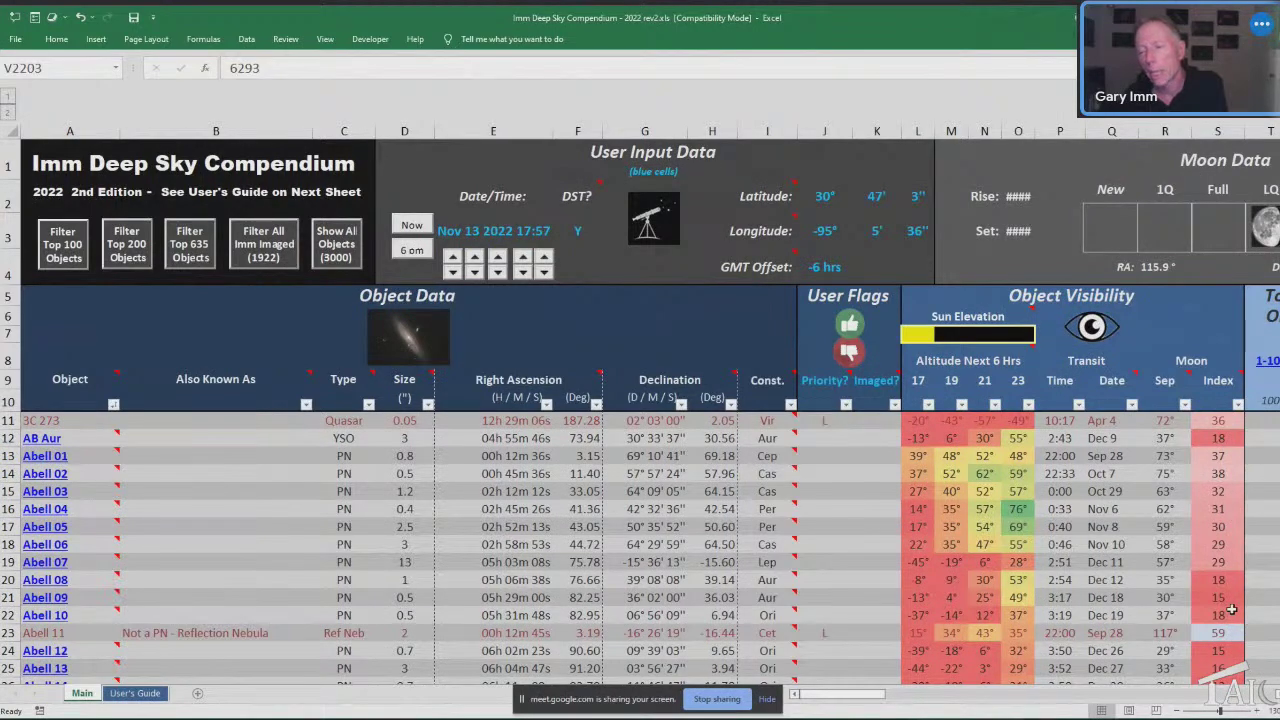
scroll(1232, 608, "down", 3)
scroll(1222, 542, "up", 3)
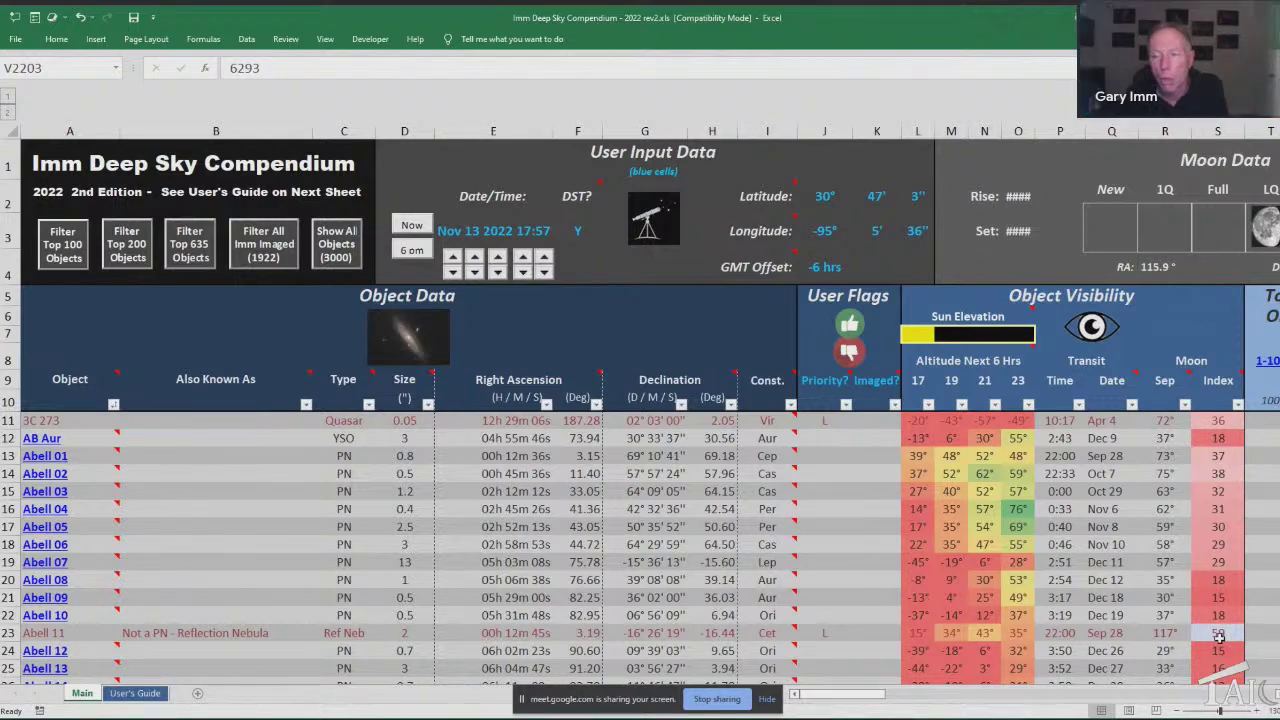
scroll(1218, 636, "down", 2)
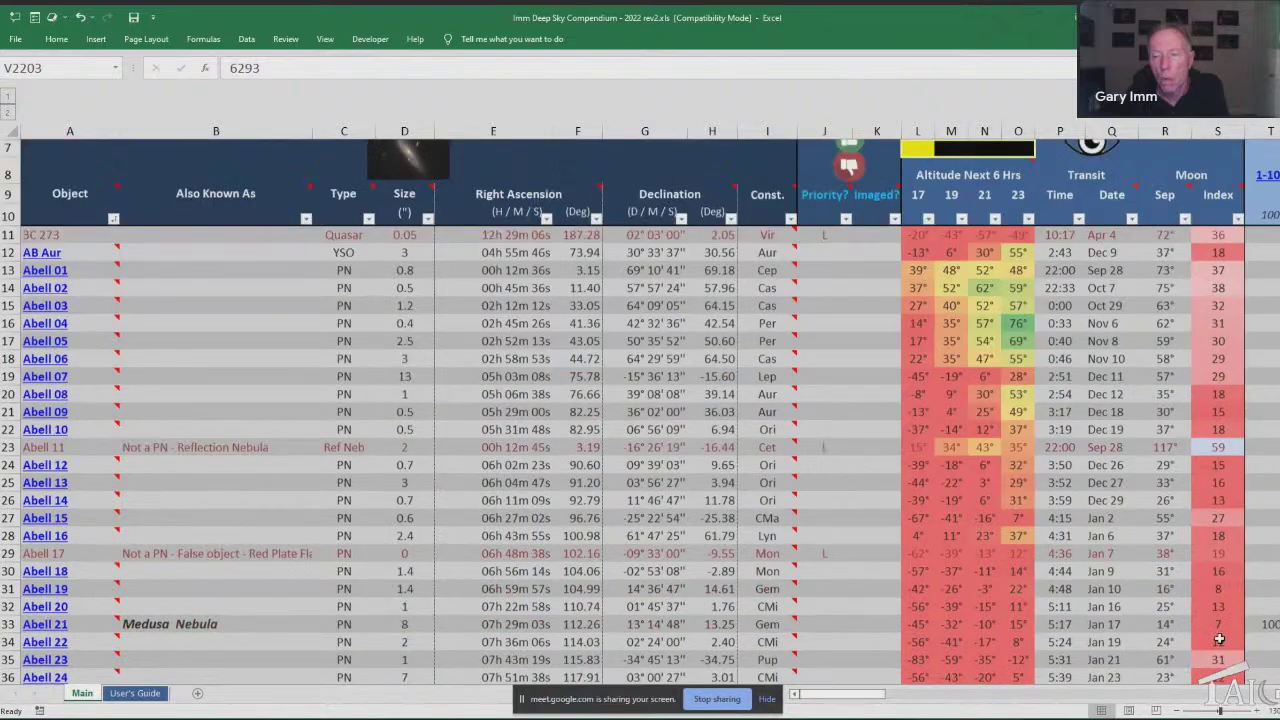
scroll(1218, 638, "up", 2)
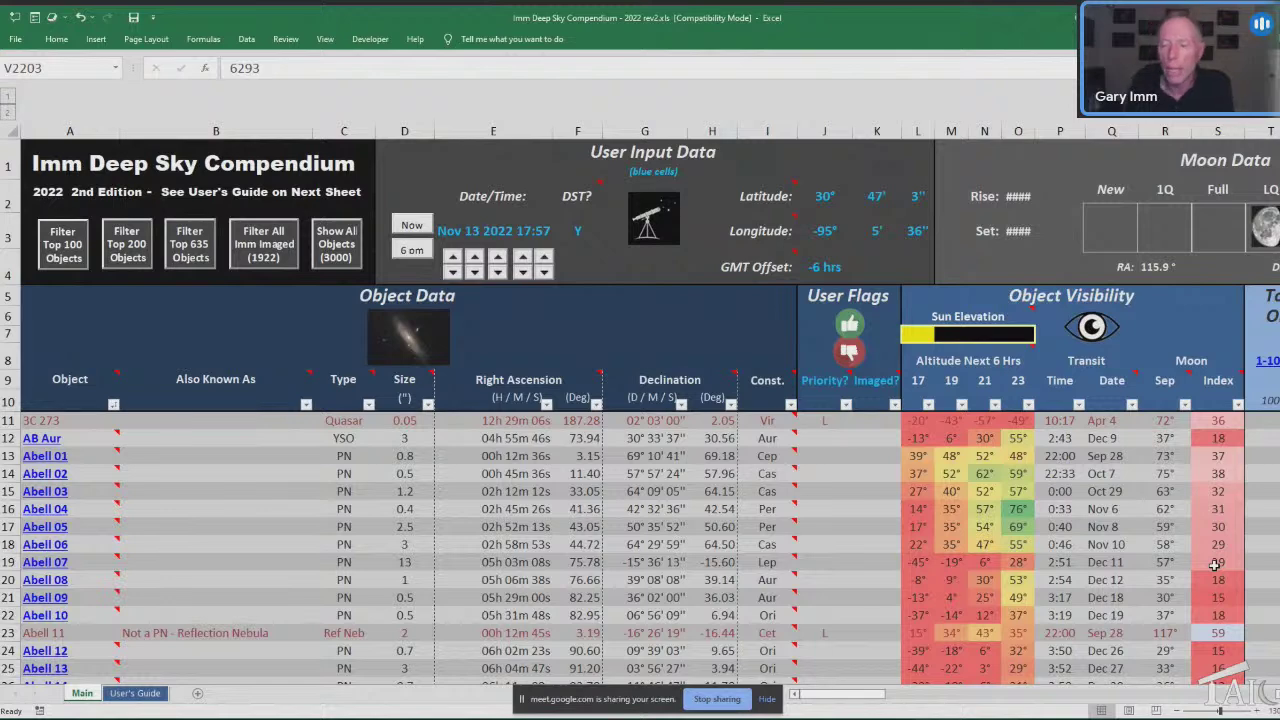
scroll(1214, 565, "down", 2)
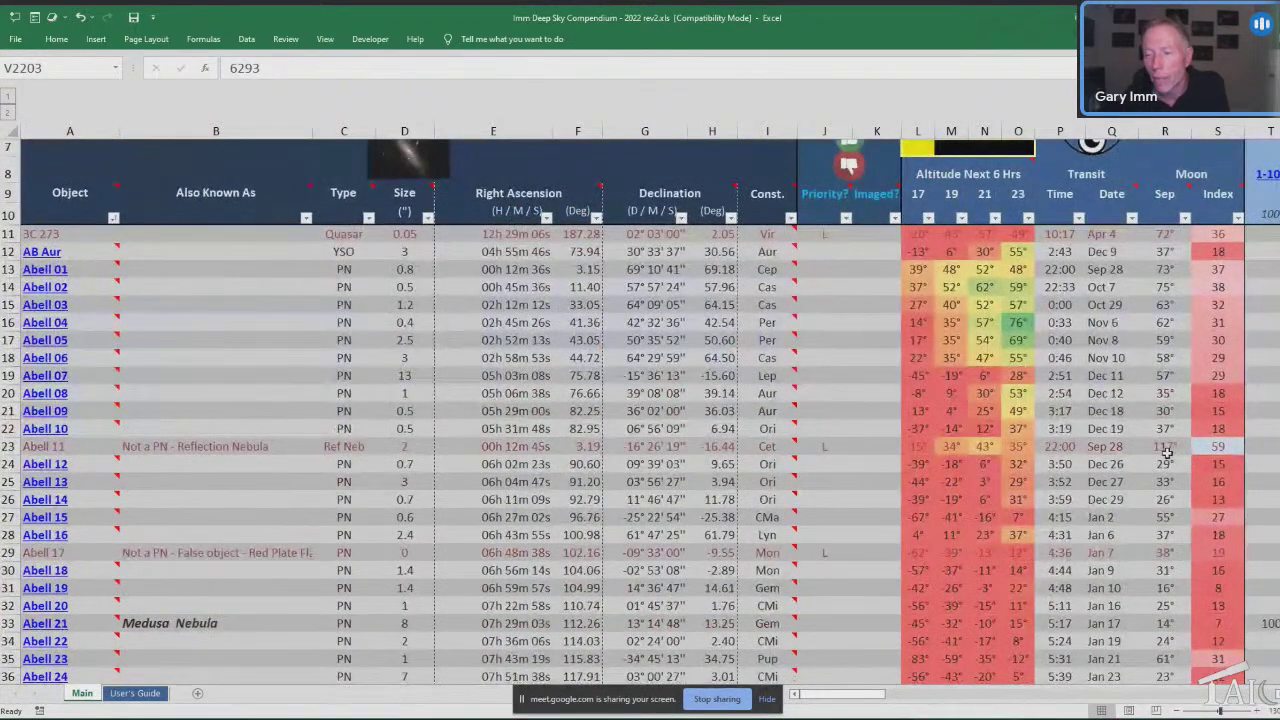
scroll(1167, 453, "up", 2)
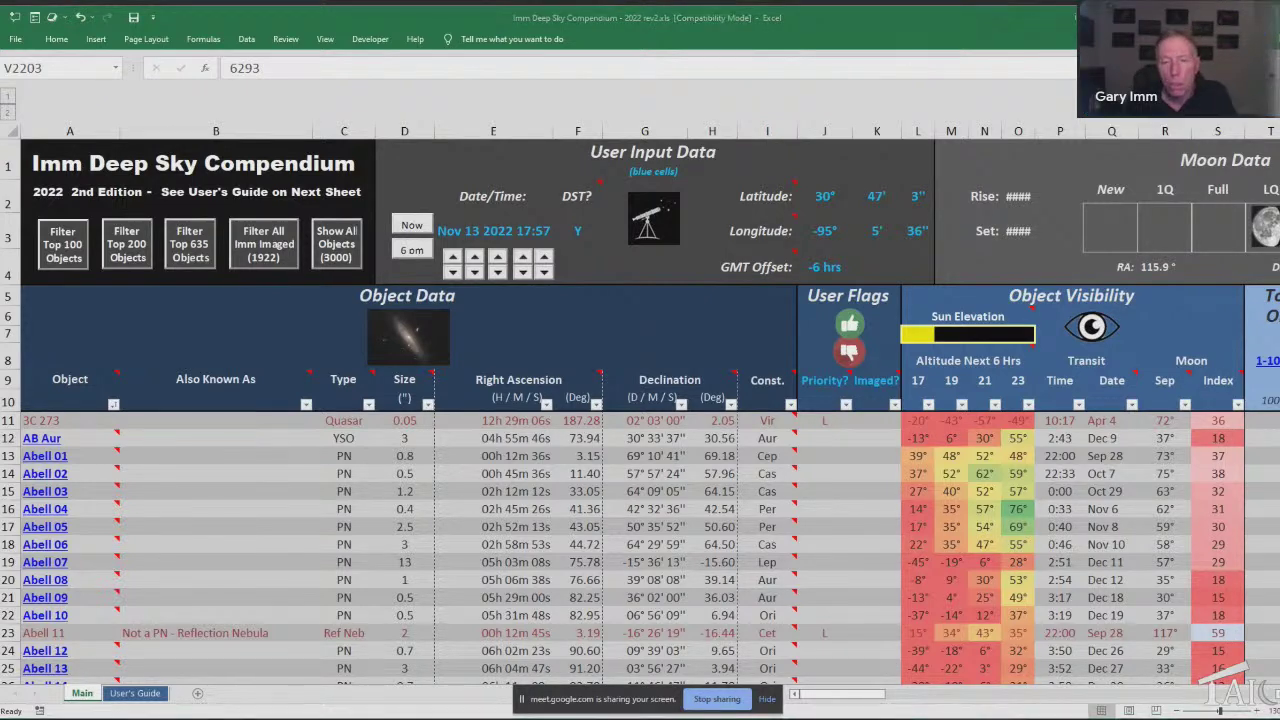
Set the input time to now (Nov 13 2022 21:06) and filter to Top 200 objects 1-100.
key("alt+Tab")
key("alt+Tab")
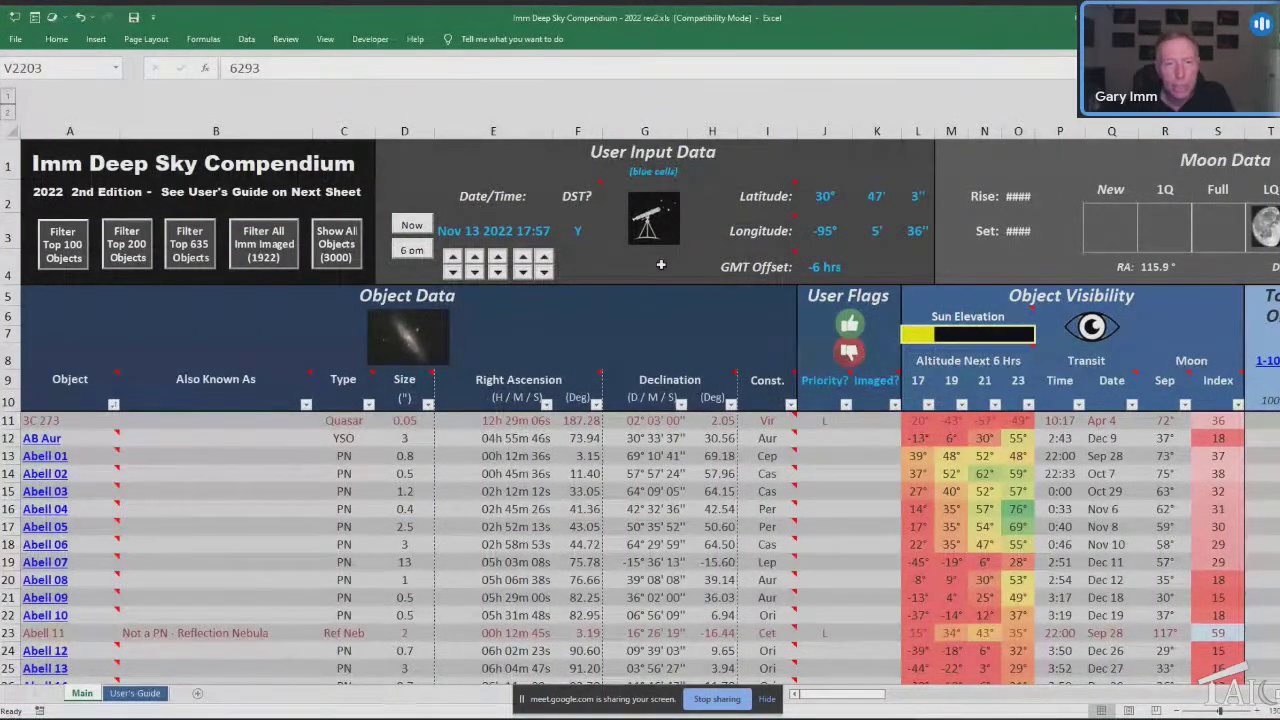
left_click(413, 225)
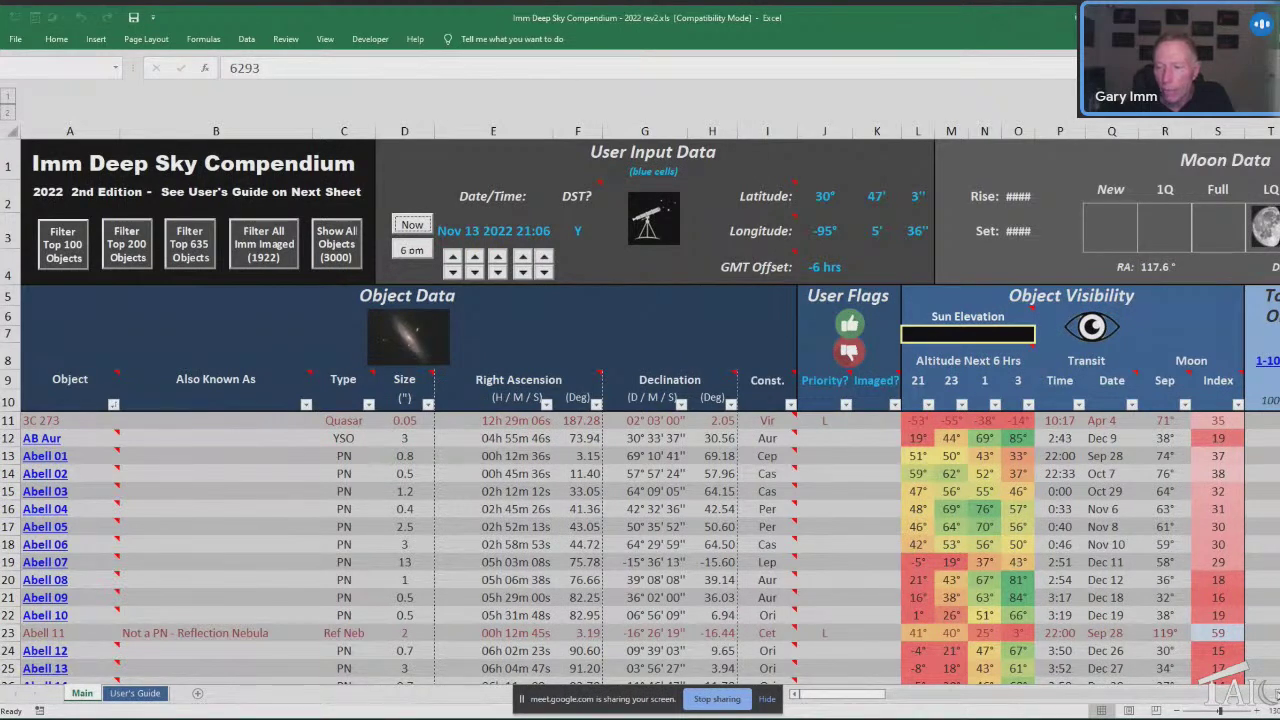
scroll(1179, 448, "right", 2)
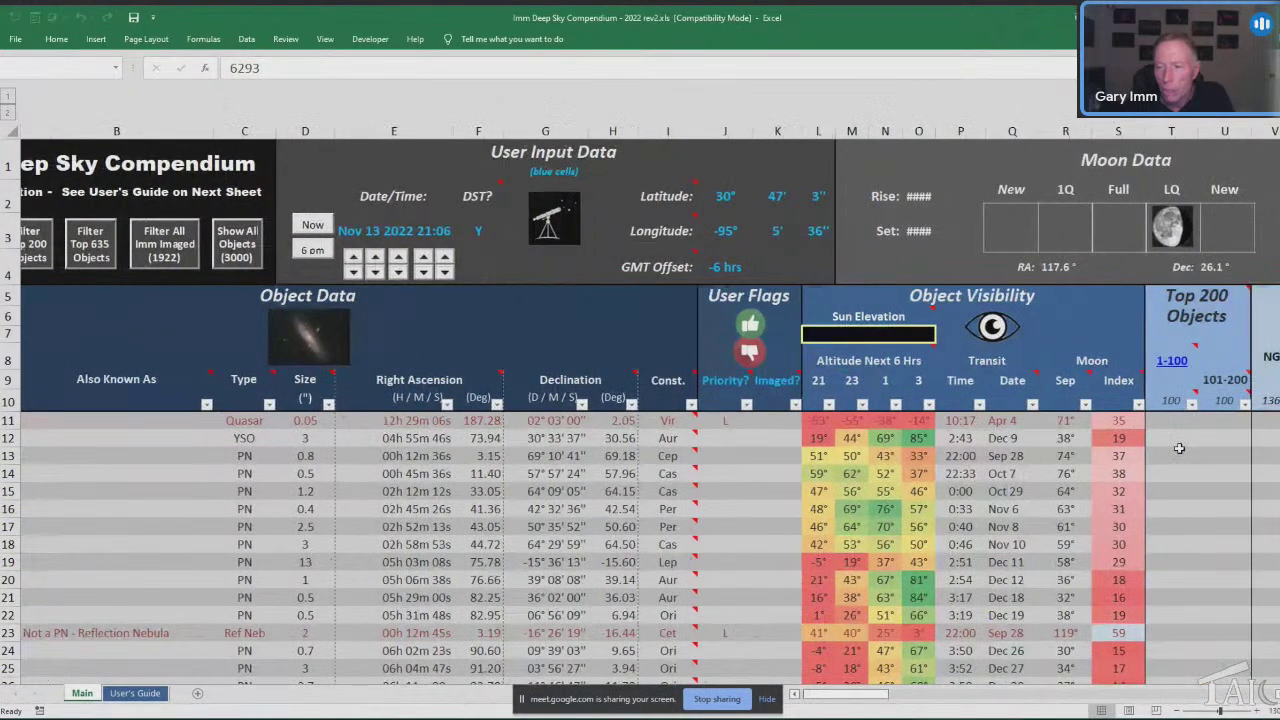
left_click(1191, 403)
left_click(1160, 420)
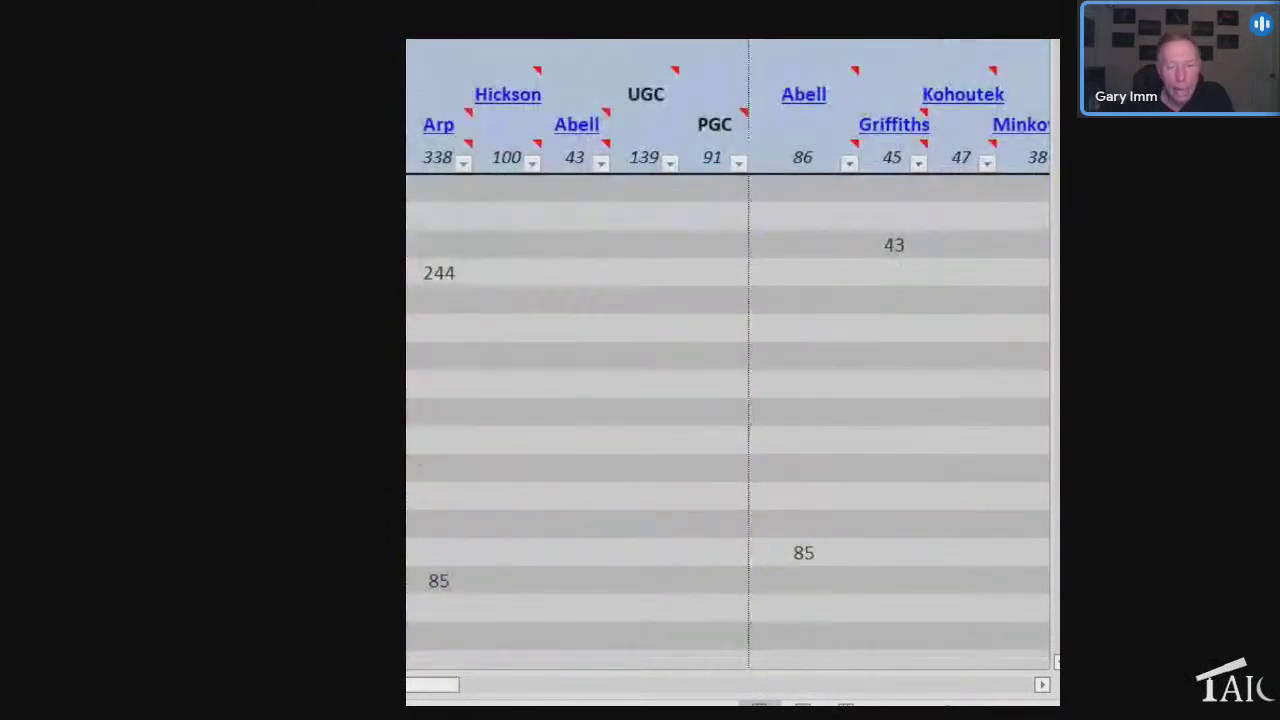
scroll(728, 420, "left", 10)
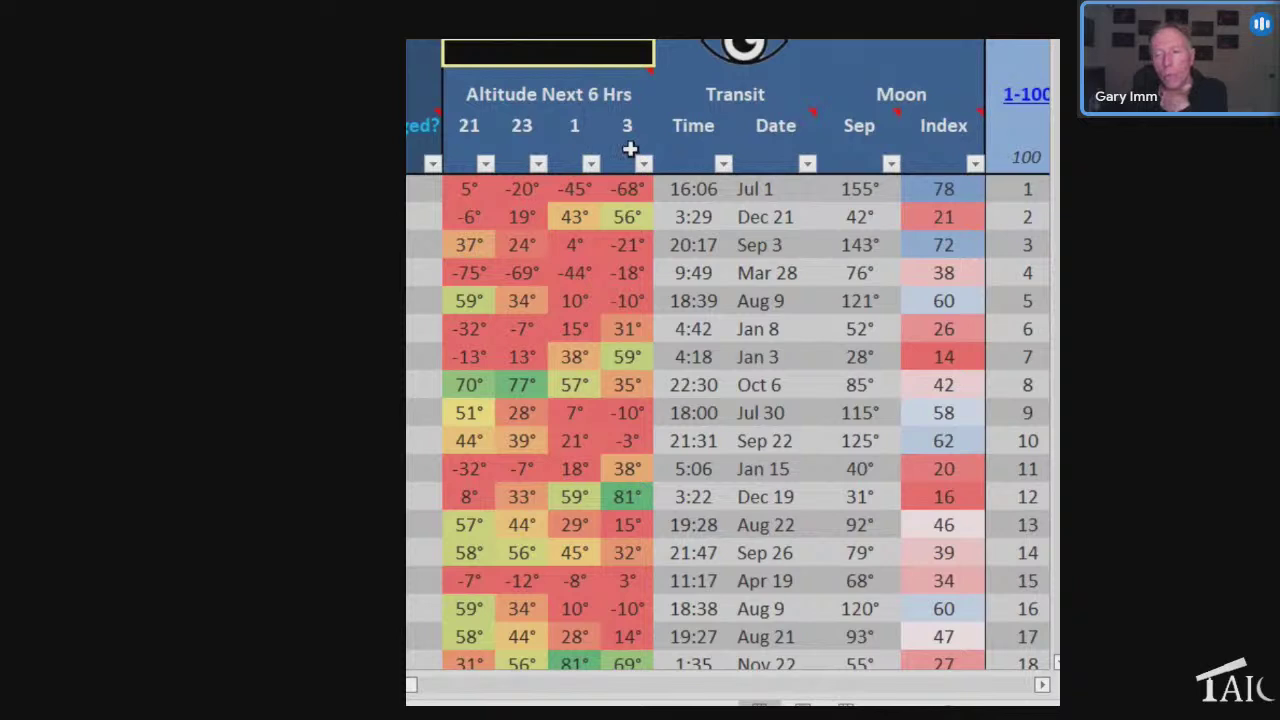
Sort the '21' altitude column largest to smallest, putting the 81° Pegasus object first.
left_click(485, 165)
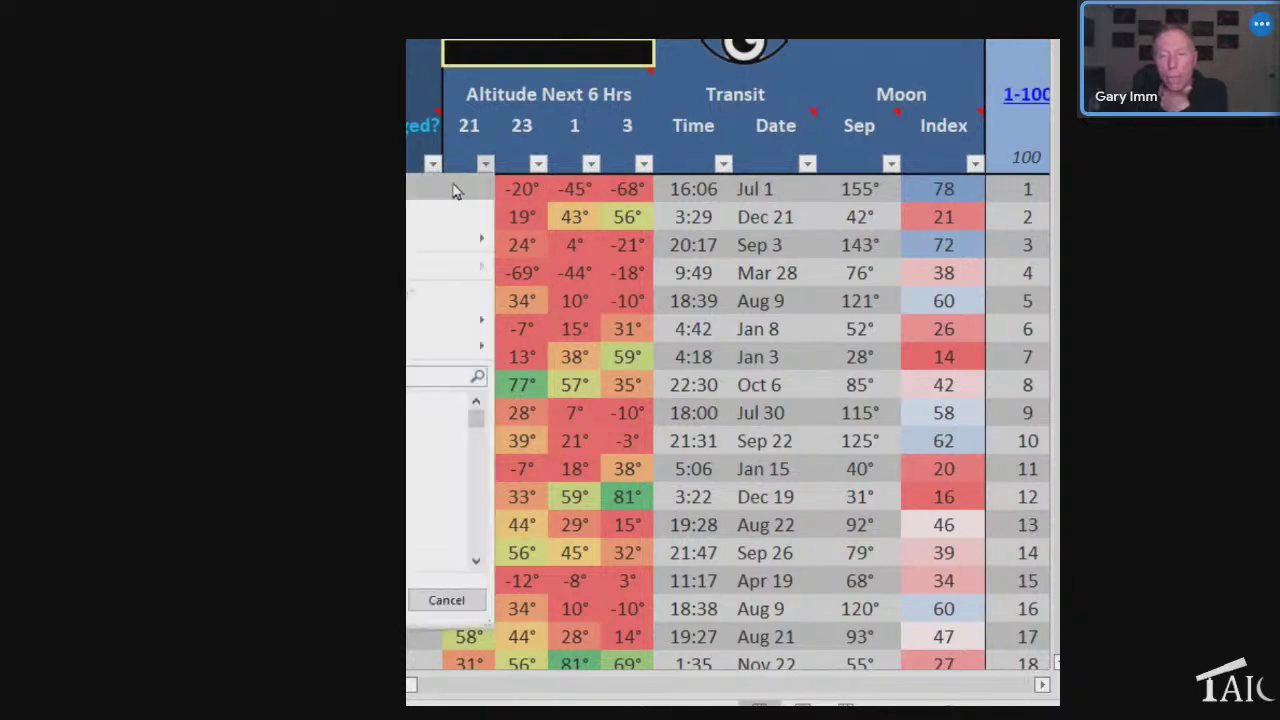
left_click(446, 205)
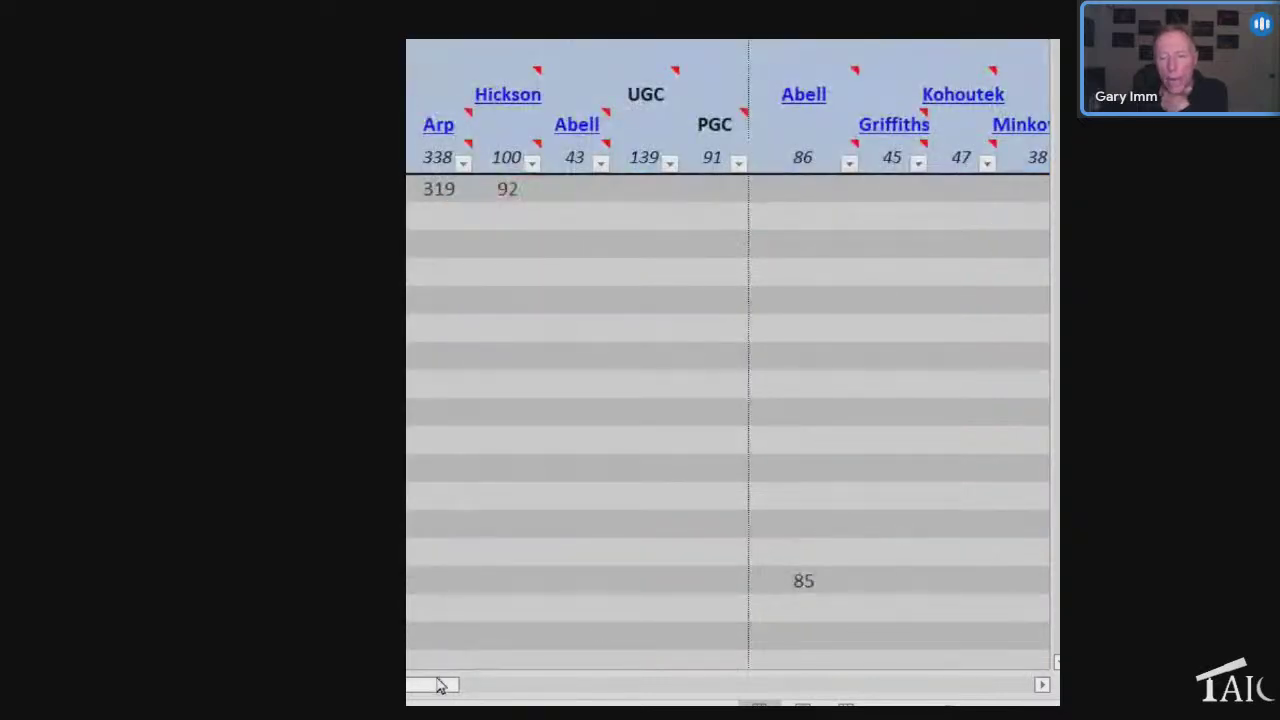
left_click_drag(445, 684, 411, 684)
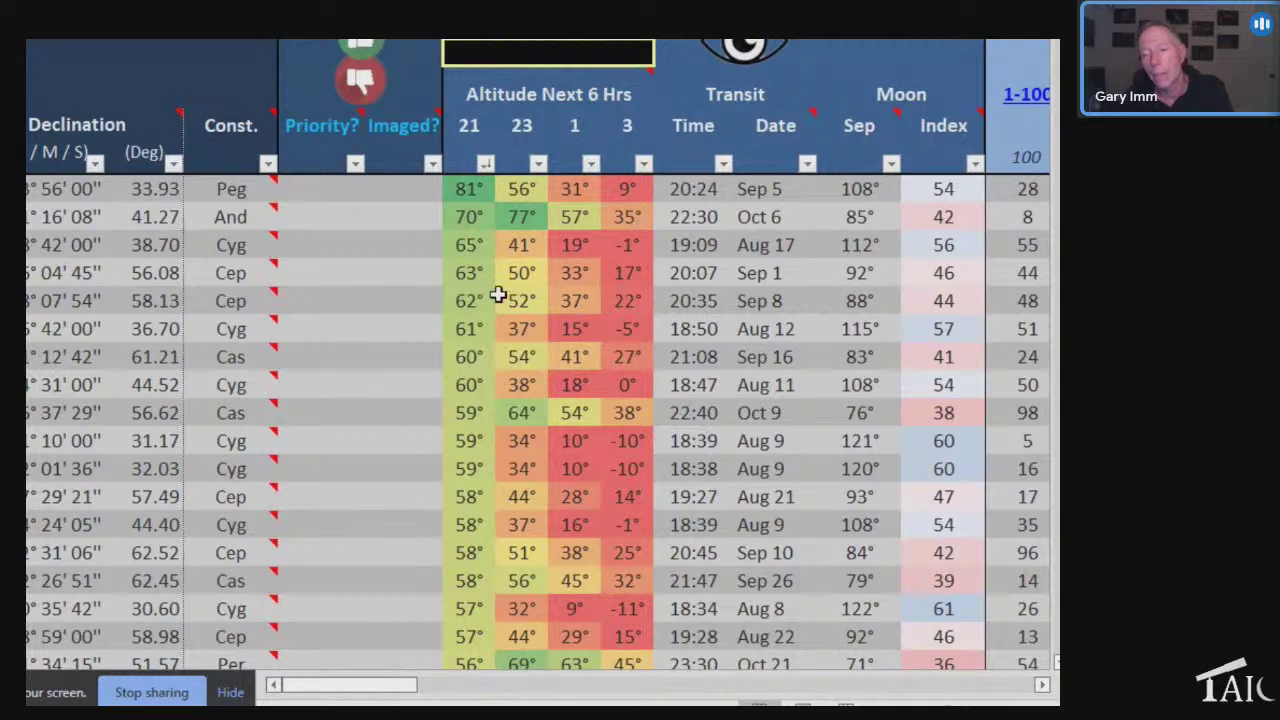
Scroll the object sheet back up and switch to the talk's Imm Deep Sky Compendium title slide.
scroll(498, 294, "down", 3)
scroll(498, 294, "down", 3)
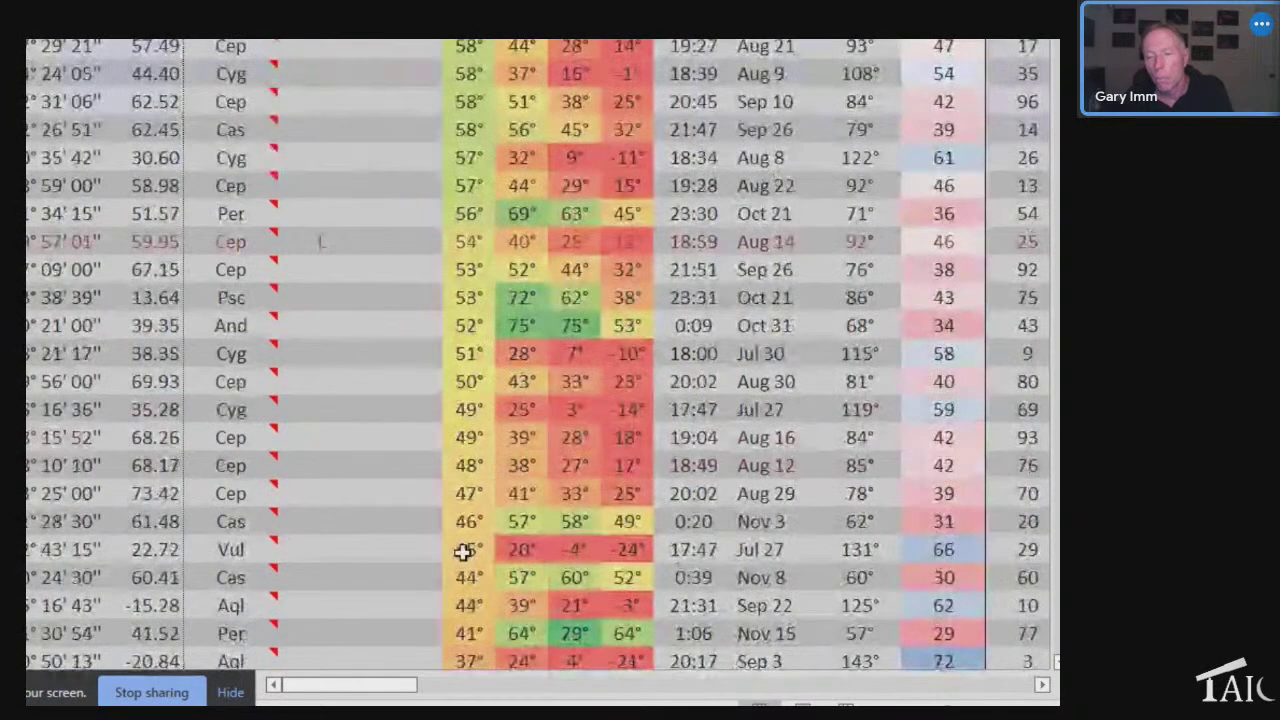
scroll(464, 538, "down", 2)
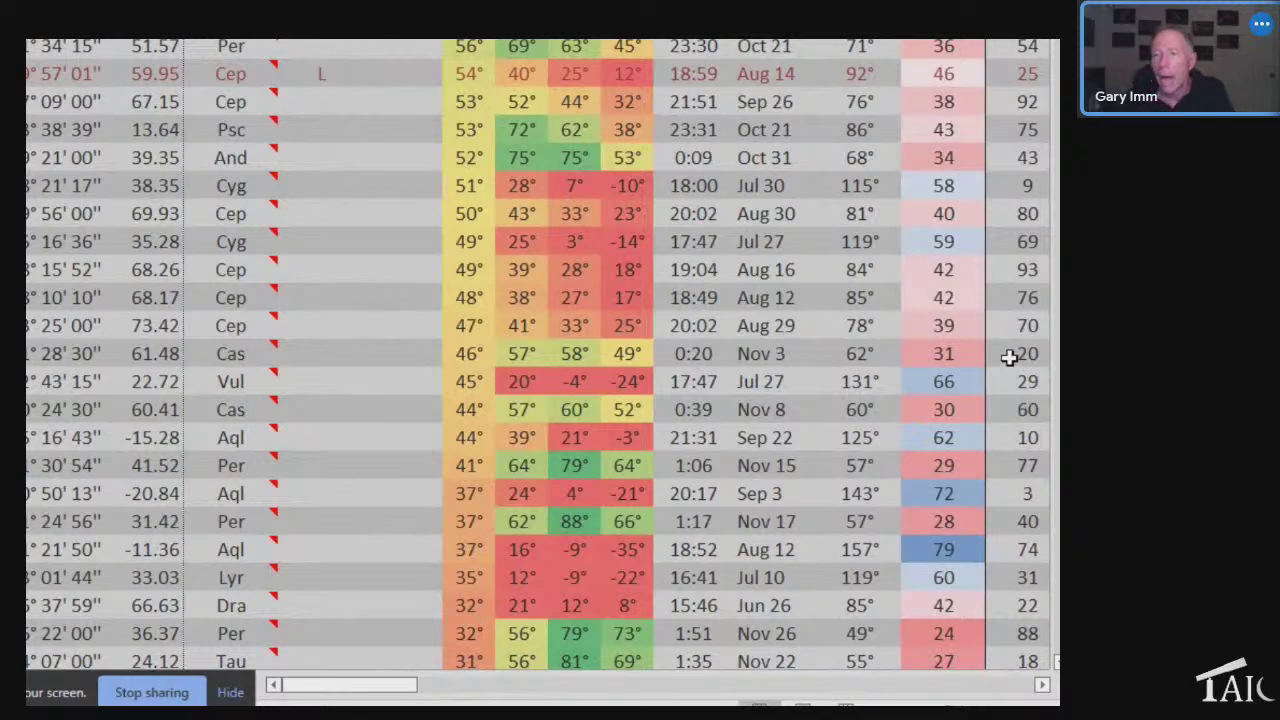
scroll(1008, 357, "up", 4)
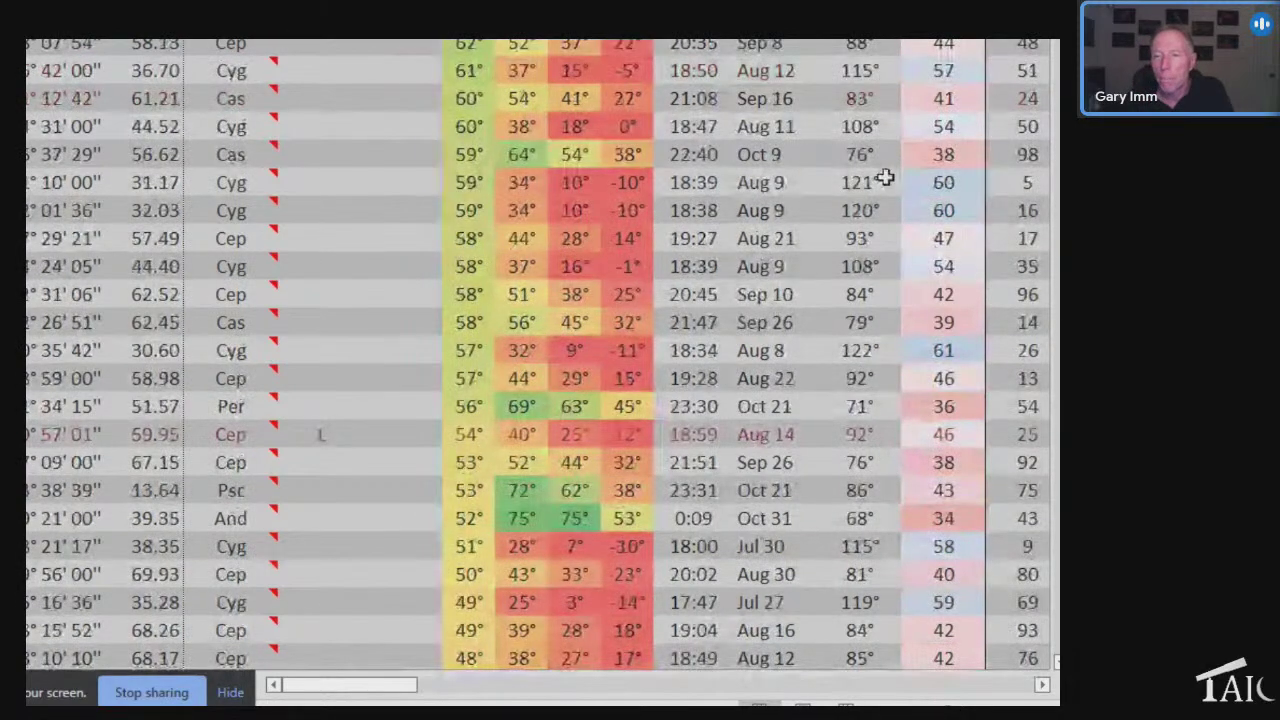
scroll(548, 78, "up", 3)
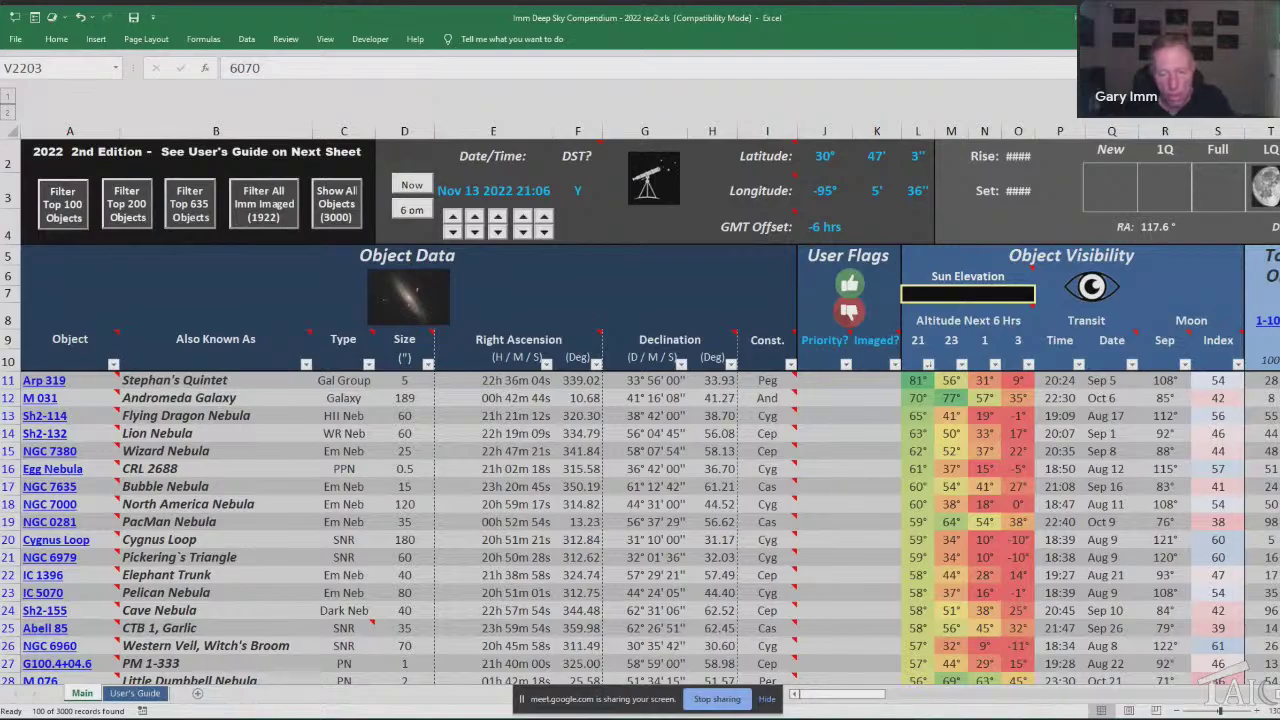
key("alt+Tab")
Show Compendium - Catalogues slides 9 and 10, then bring up the Compendium PDF in Foxit Reader.
scroll(109, 474, "down", 5)
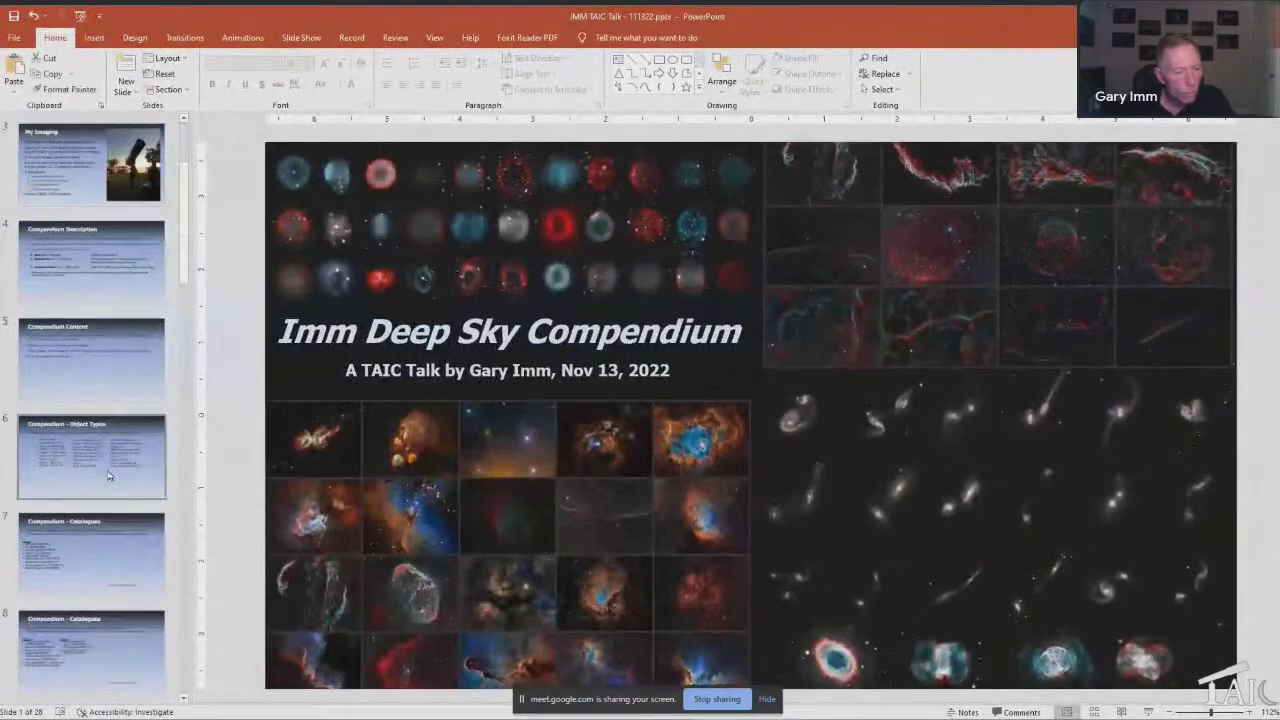
scroll(109, 474, "down", 1)
left_click(110, 470)
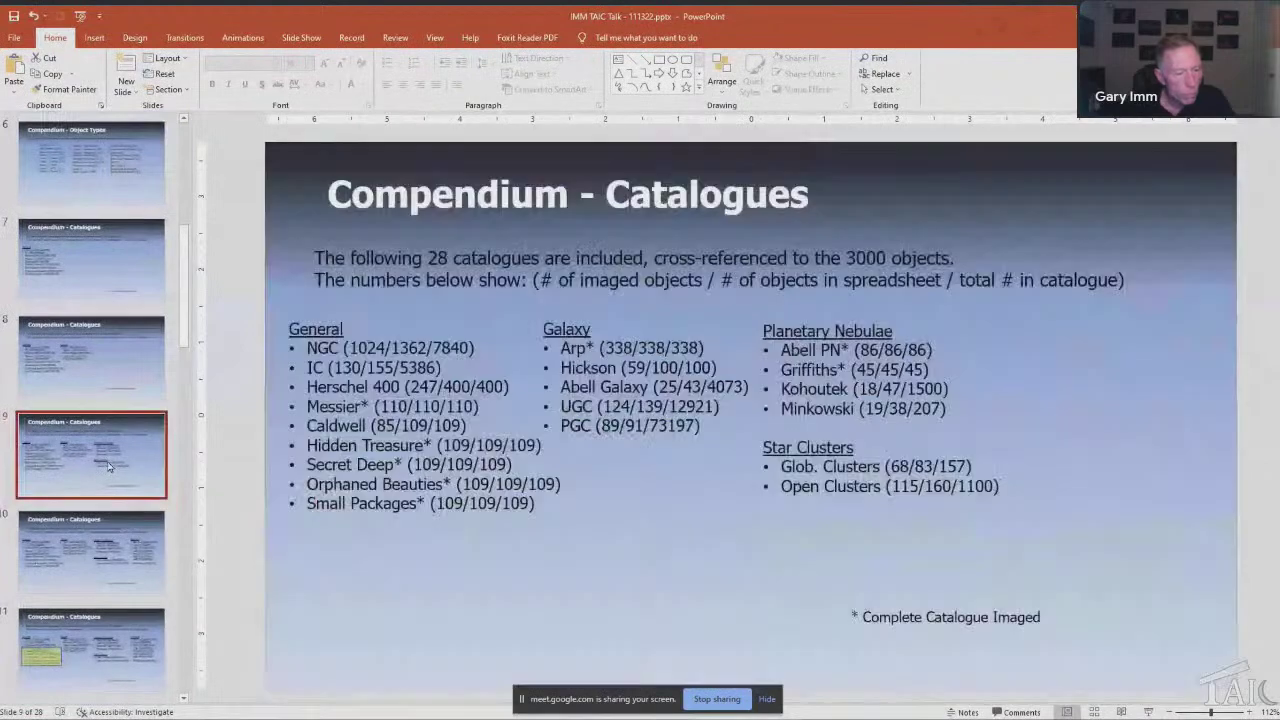
key("Down")
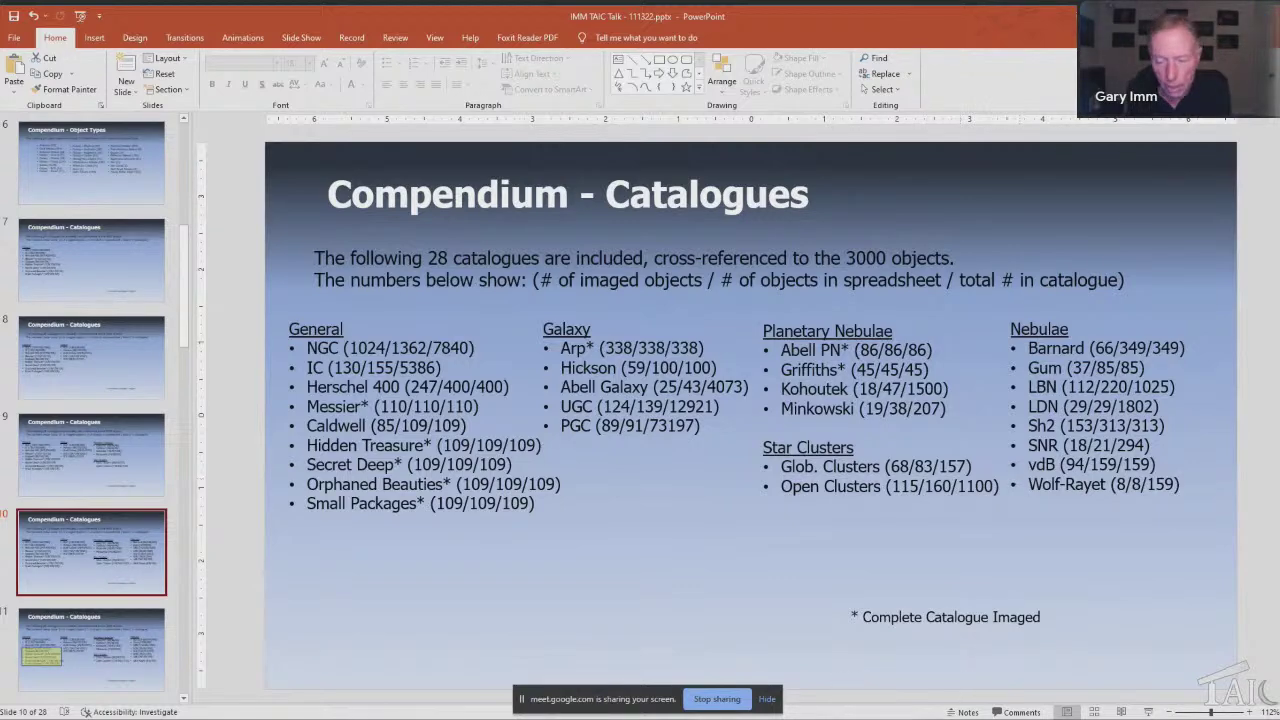
mouse_move(855, 719)
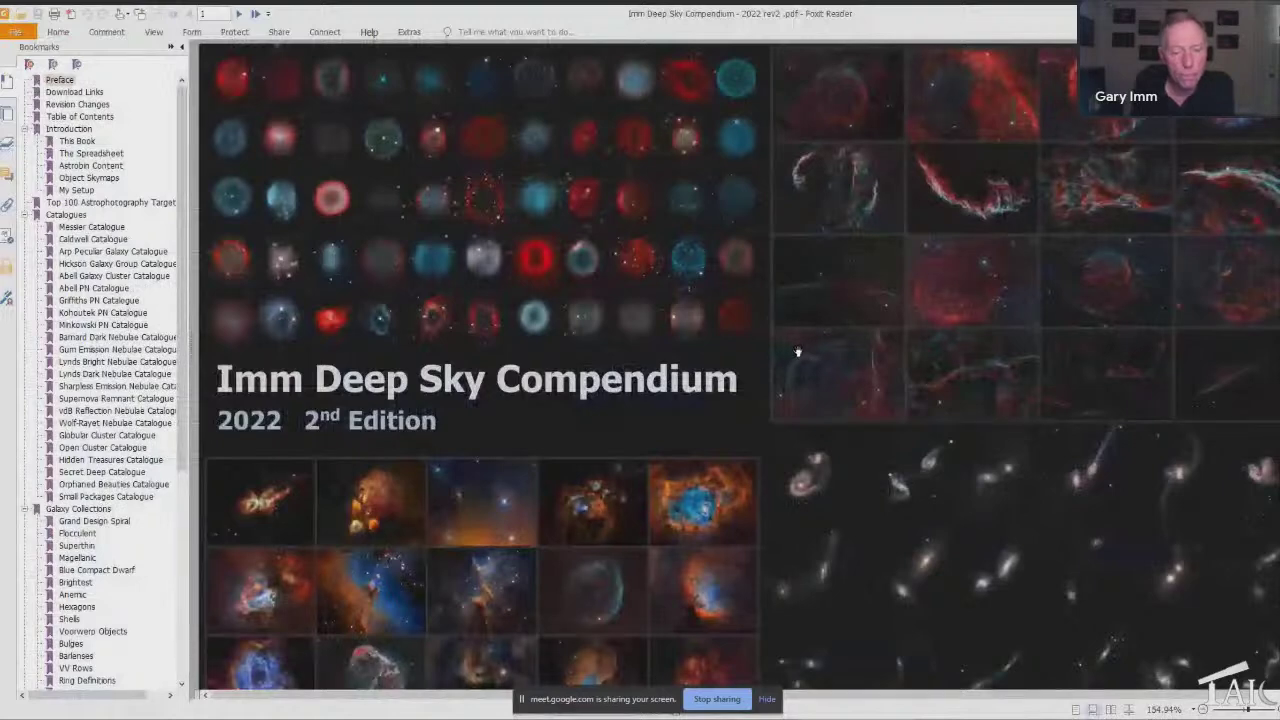
left_click(772, 699)
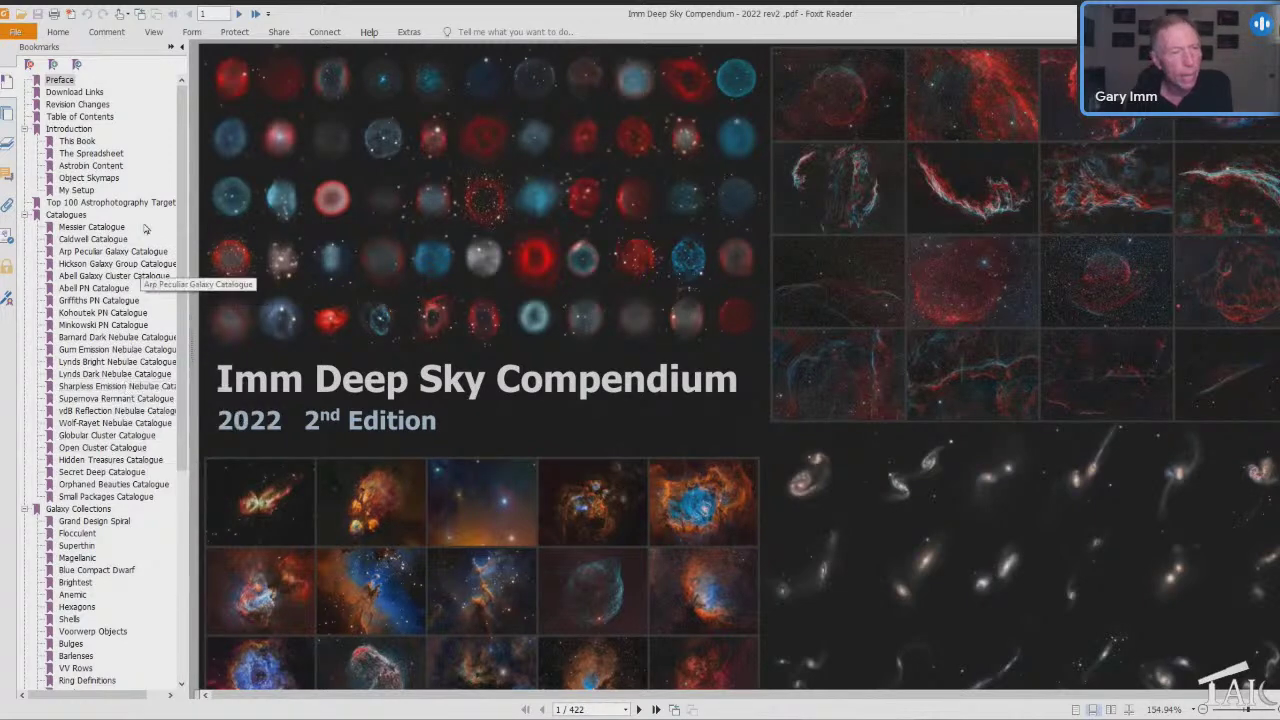
Browse the PDF's Table of Contents and jump to Top 100 Astrophotography Targets on page 21.
left_click(80, 116)
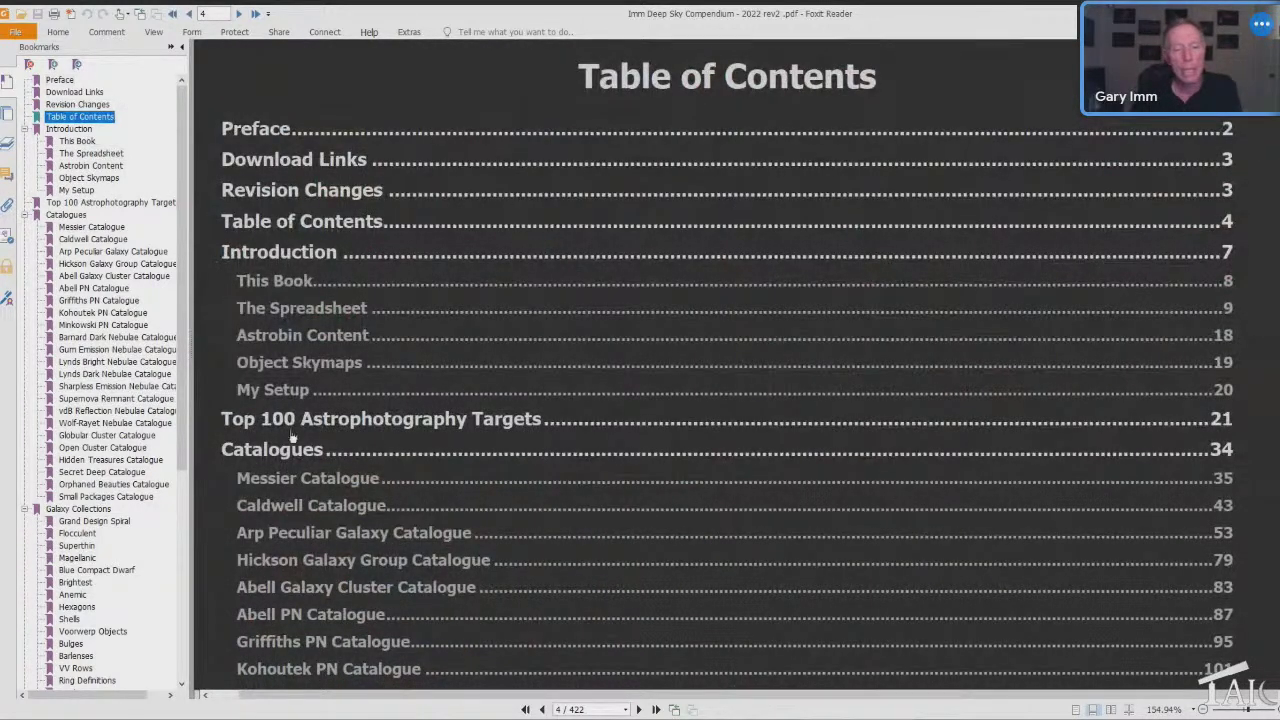
scroll(310, 412, "down", 3)
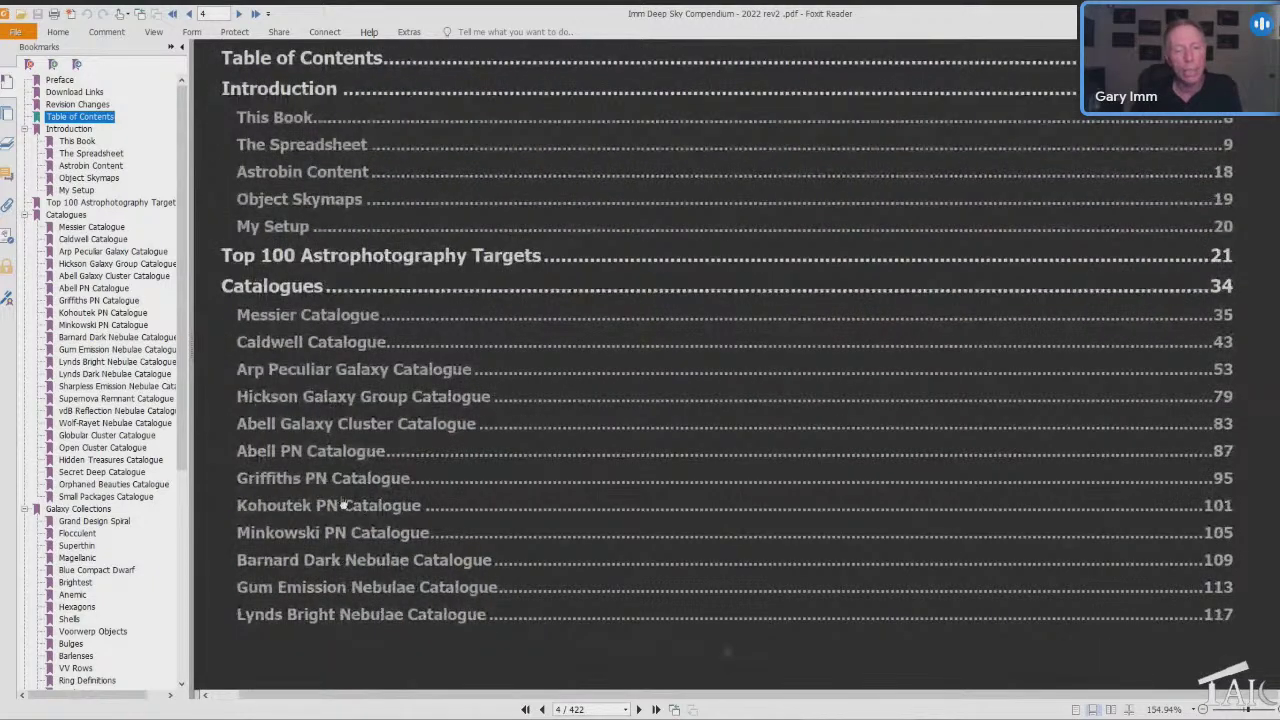
scroll(340, 515, "down", 3)
scroll(337, 521, "down", 13)
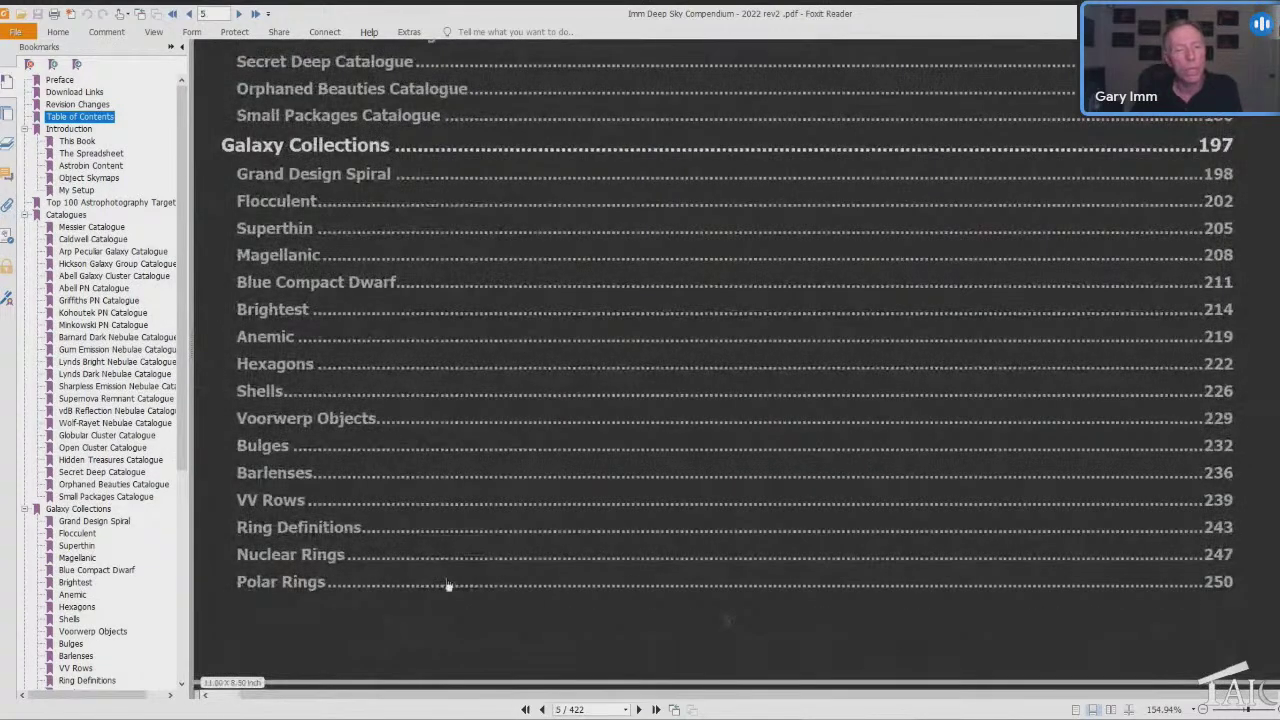
scroll(448, 586, "down", 17)
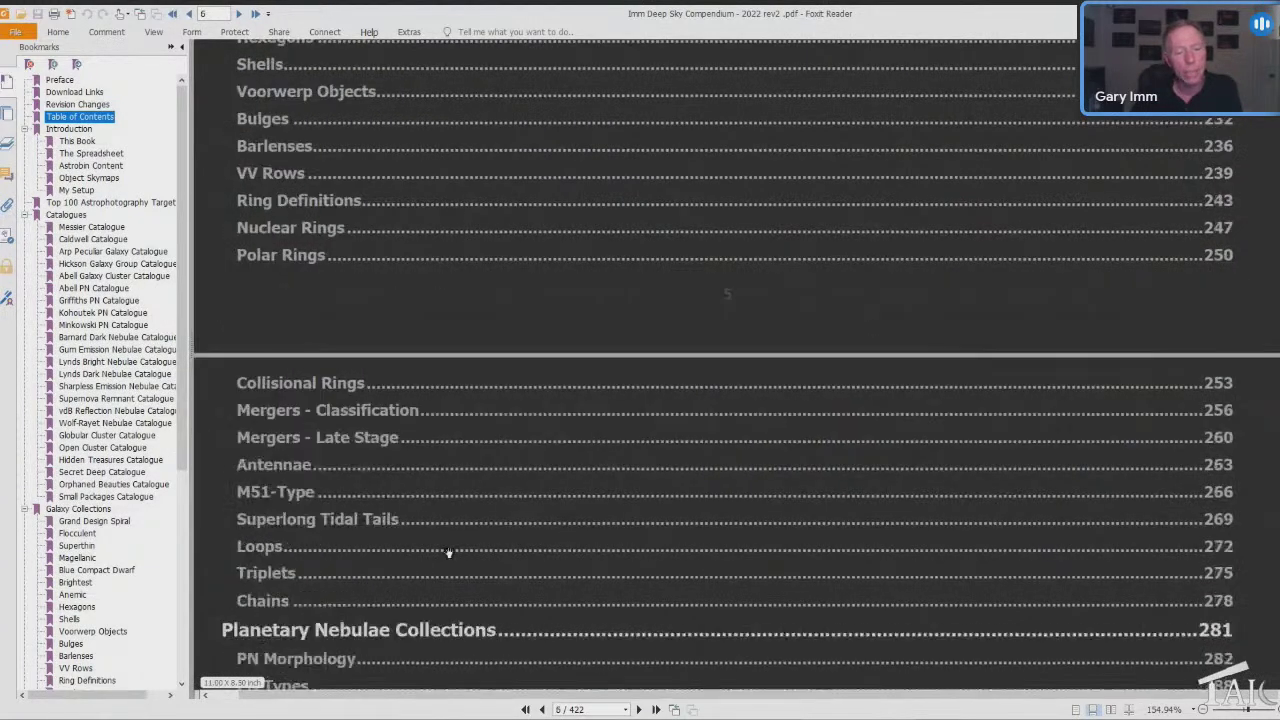
scroll(452, 542, "up", 20)
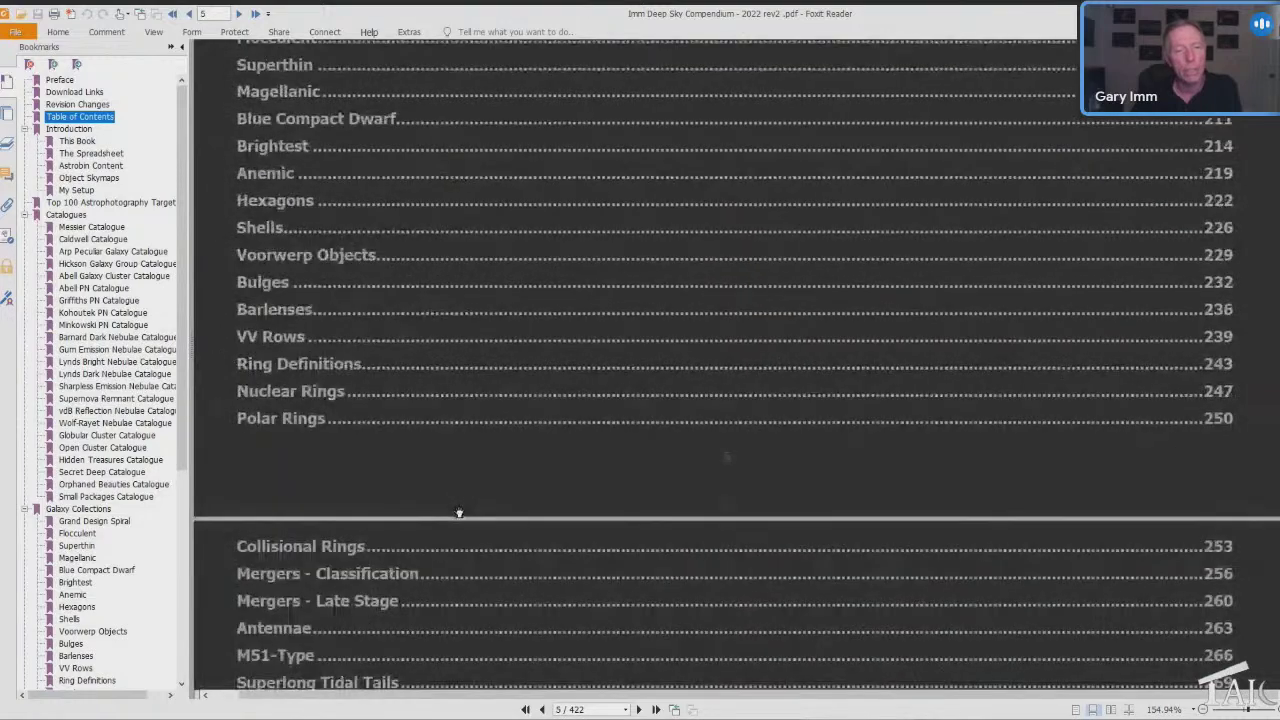
scroll(468, 516, "up", 4)
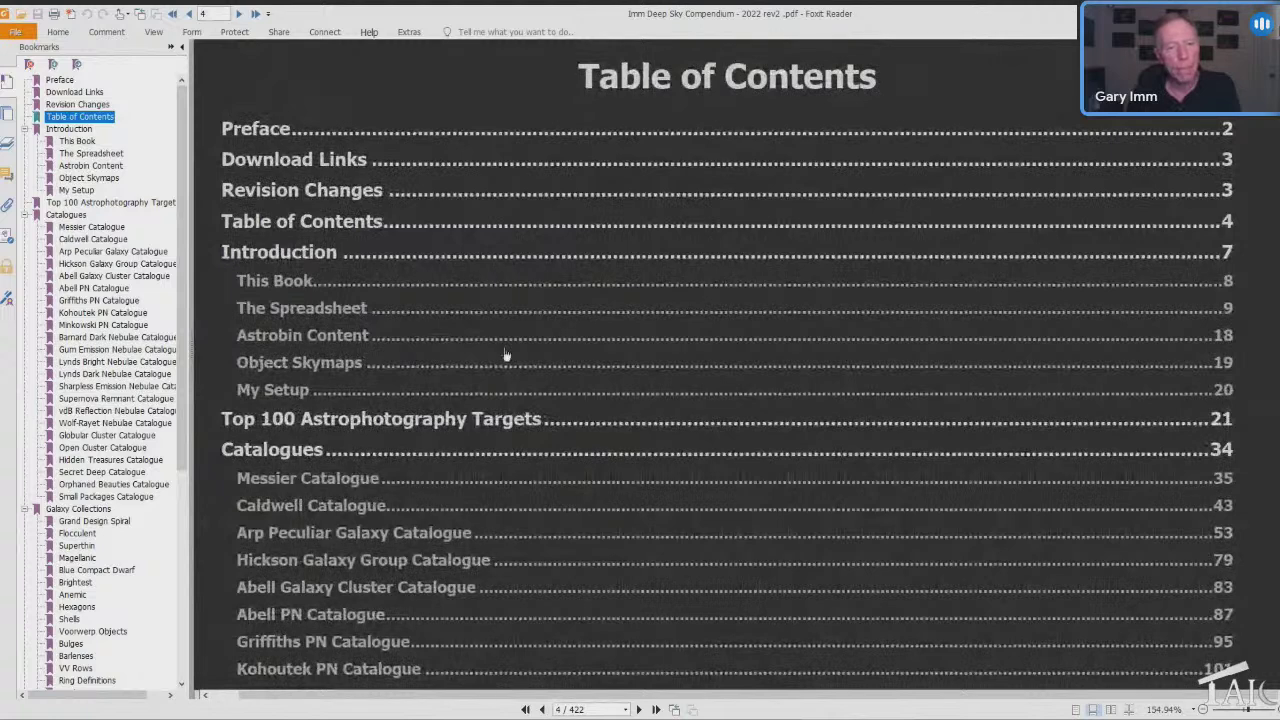
left_click(422, 420)
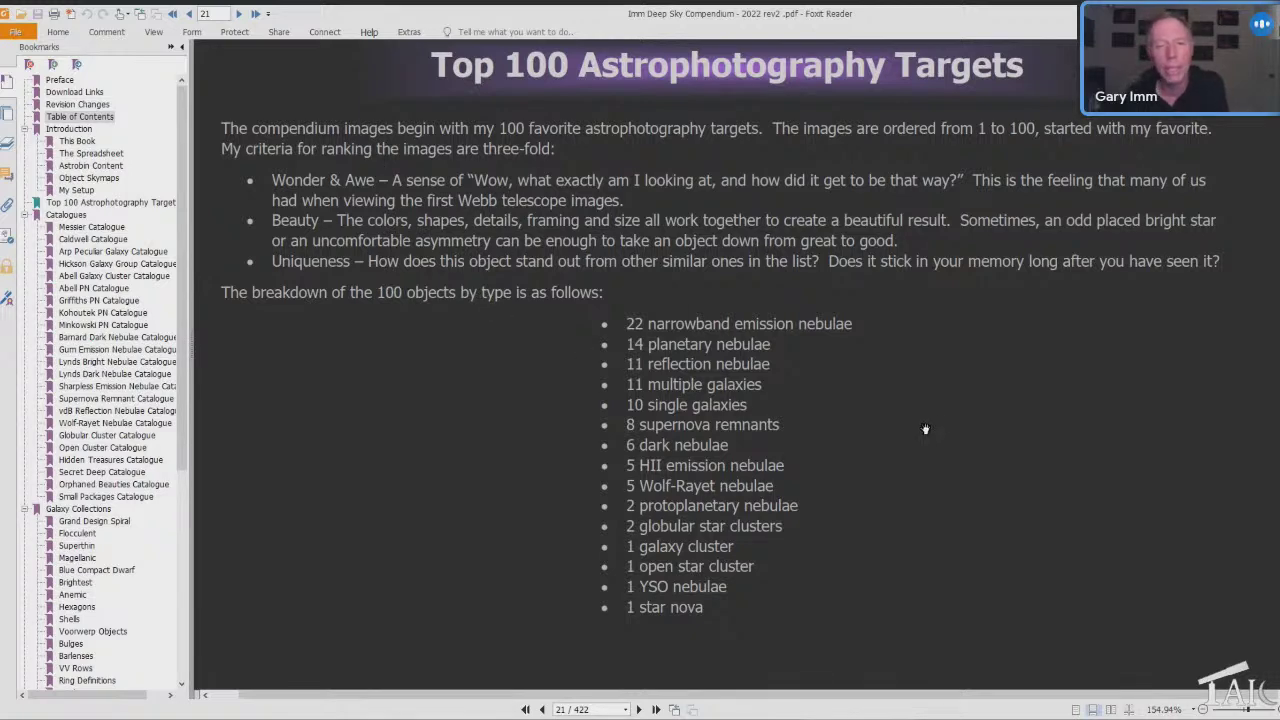
Scroll to page 23's Top 100 Astrophotography Targets (1-25) image grid and zoom in slightly.
scroll(925, 429, "down", 1)
scroll(925, 429, "down", 8)
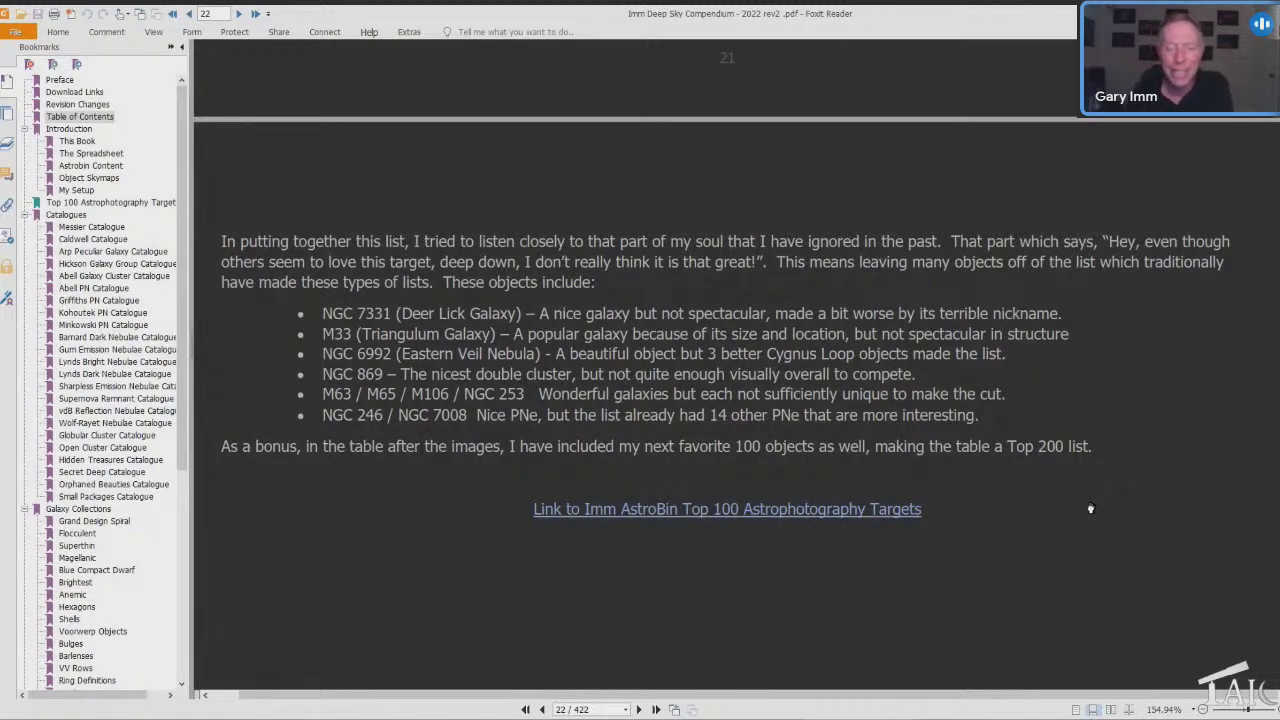
scroll(1079, 527, "down", 10)
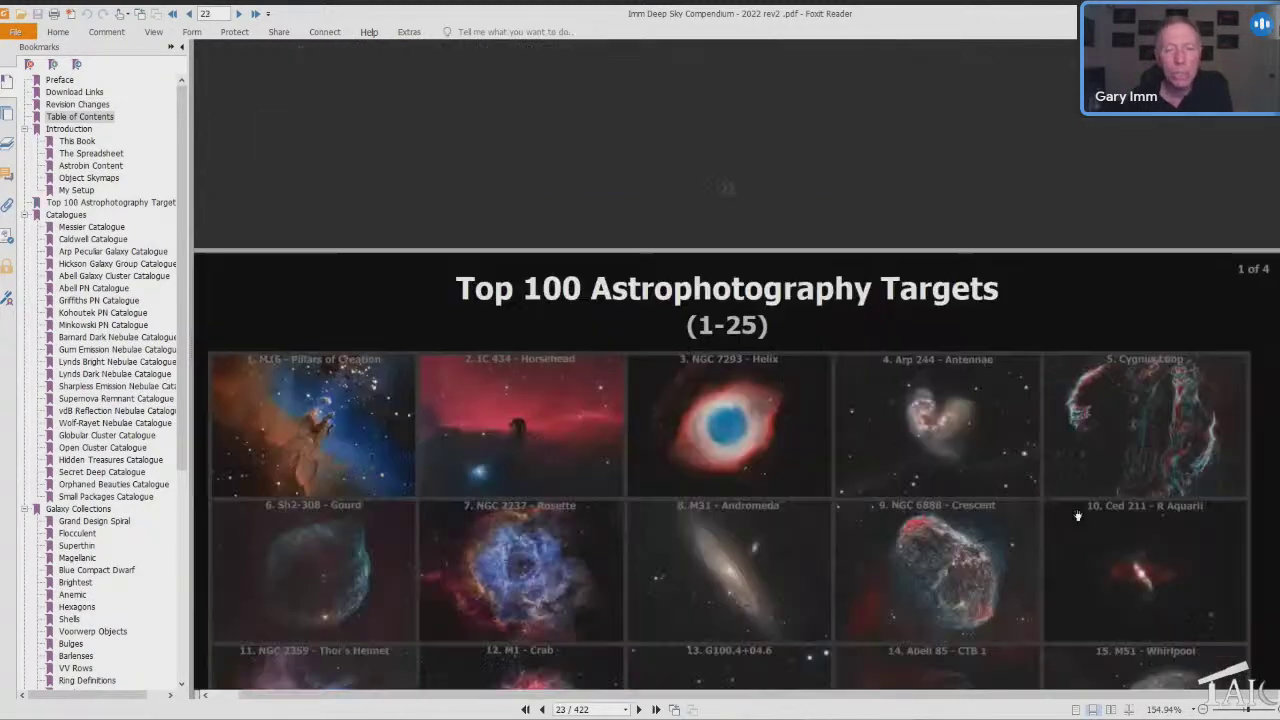
scroll(1078, 516, "up", 2)
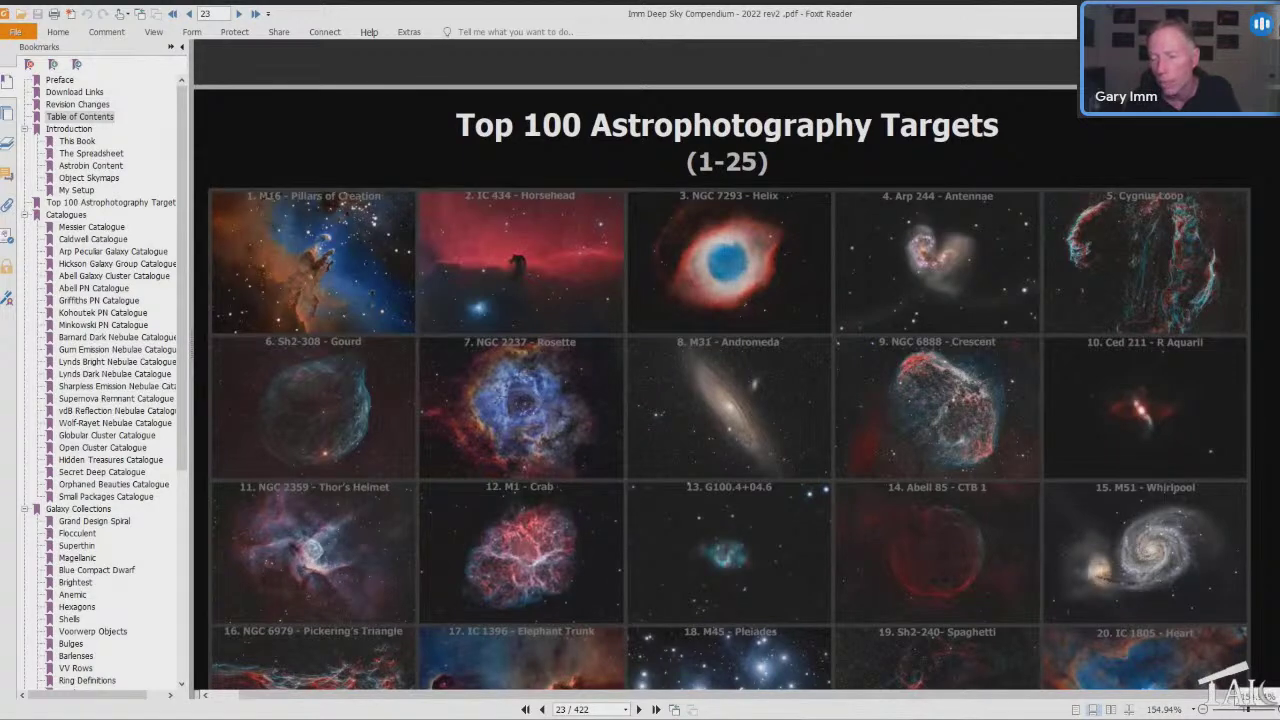
left_click_drag(1226, 709, 1244, 709)
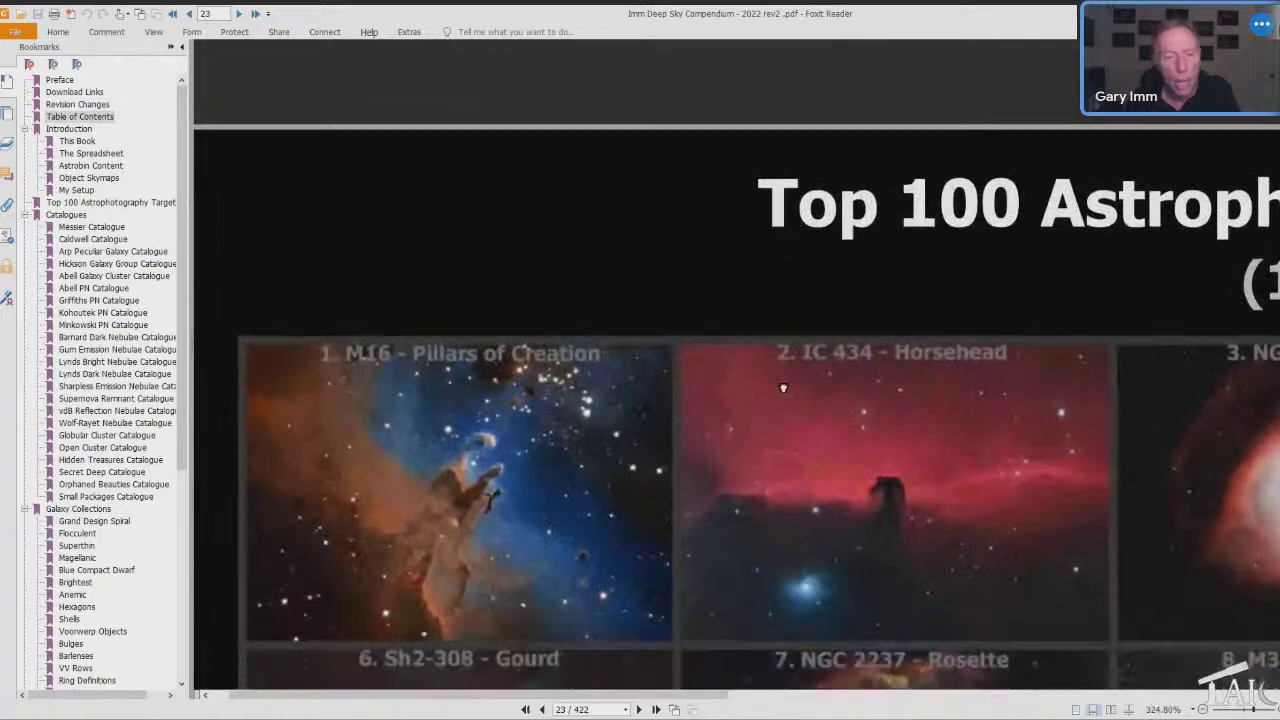
Pan the enlarged grid across Helix, Antennae, Crescent, Pleiades, Markarian's Chain, Elephant Trunk and Crab tiles.
scroll(657, 317, "down", 3)
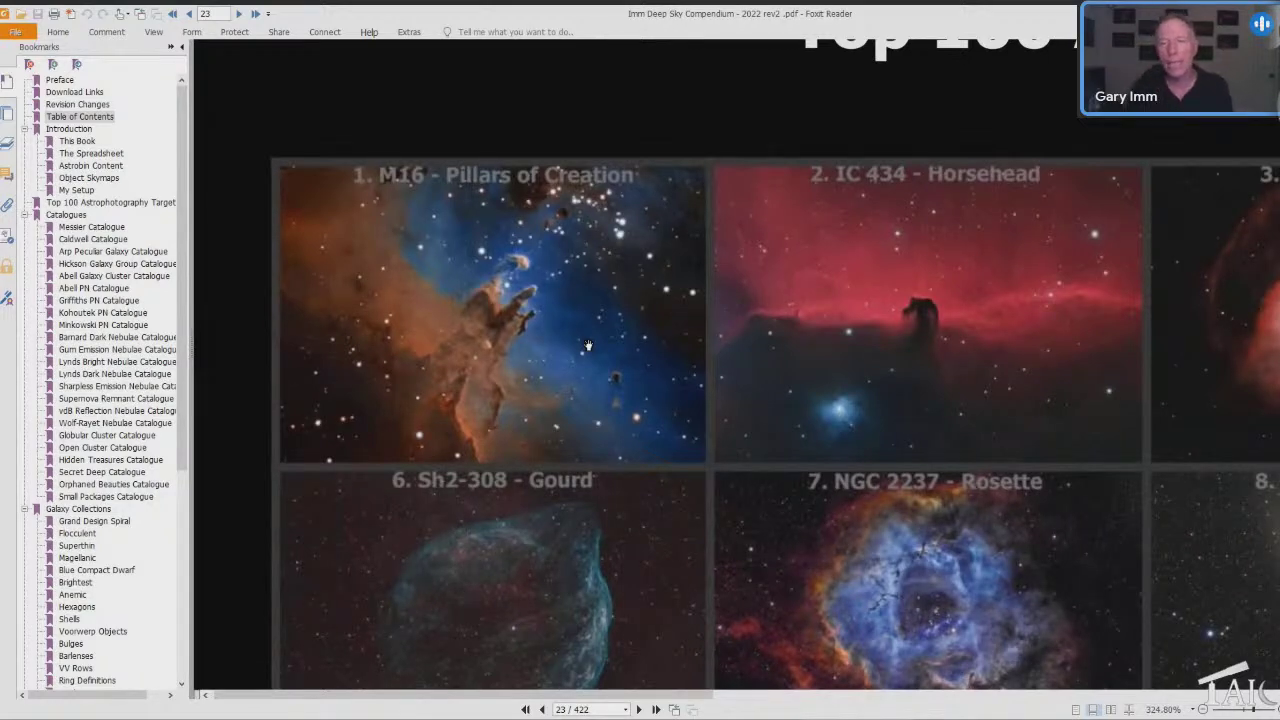
scroll(657, 274, "down", 2)
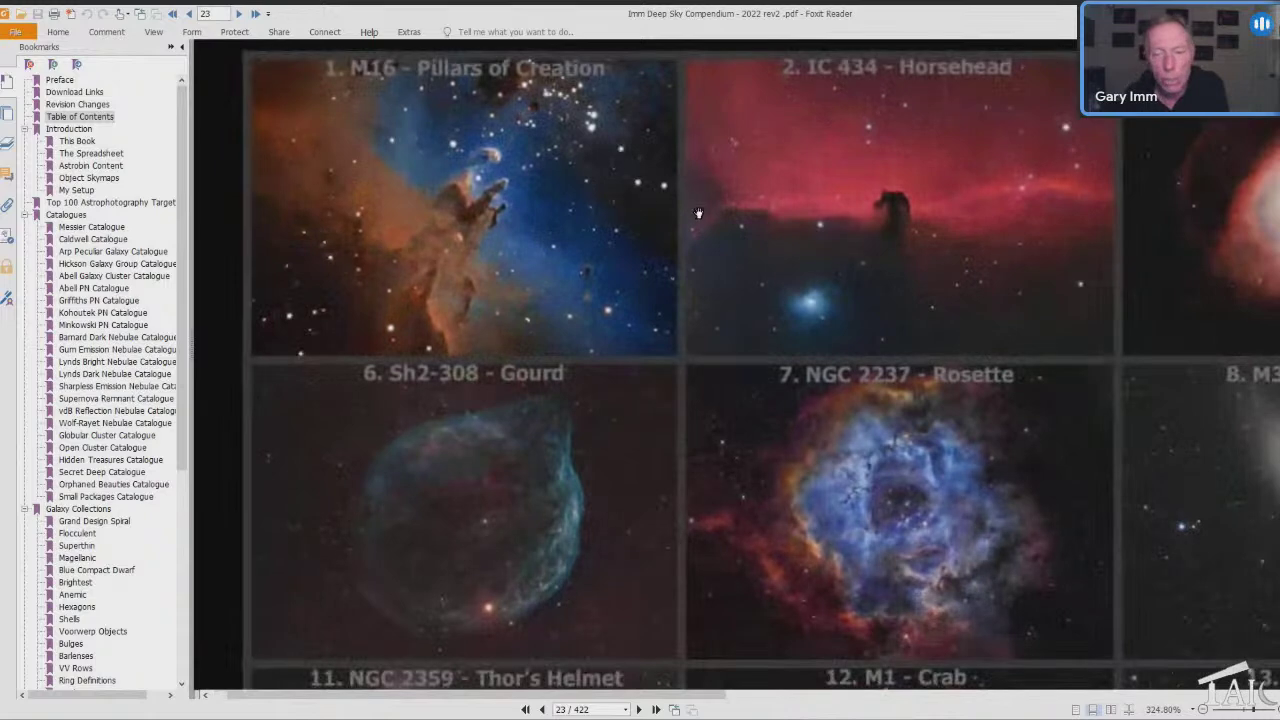
left_click_drag(658, 195, 635, 204)
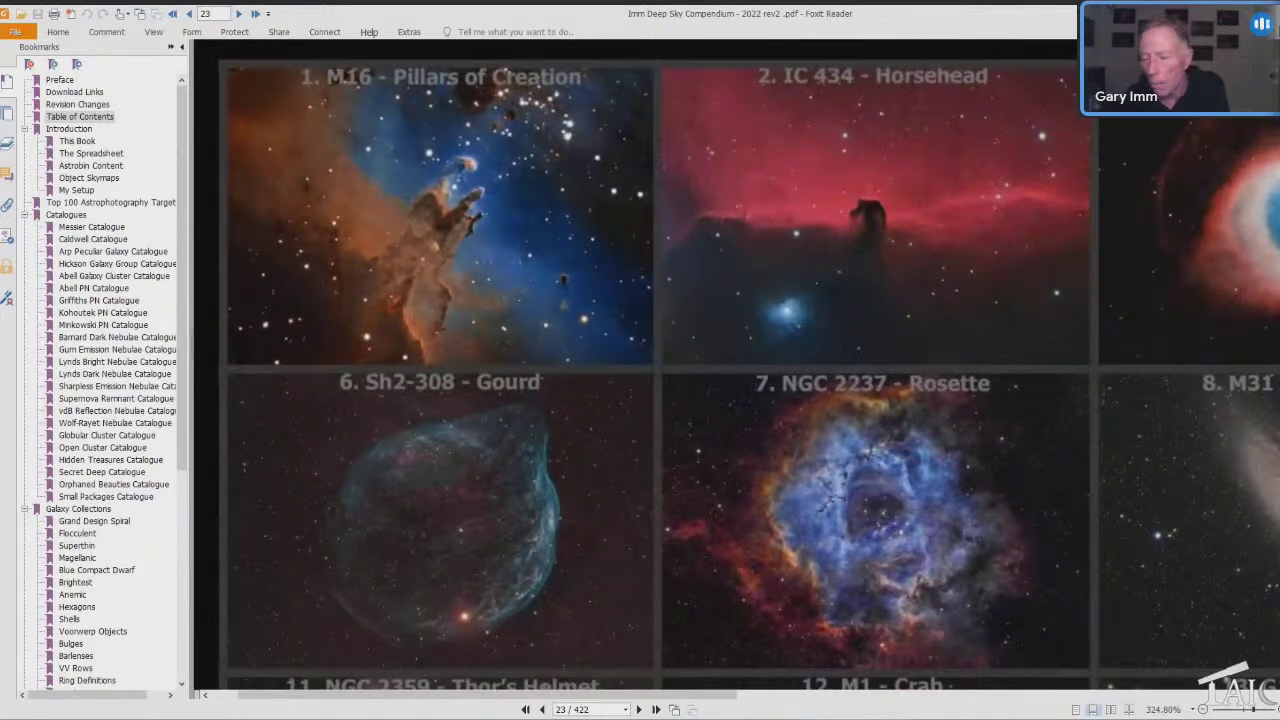
left_click(1203, 695)
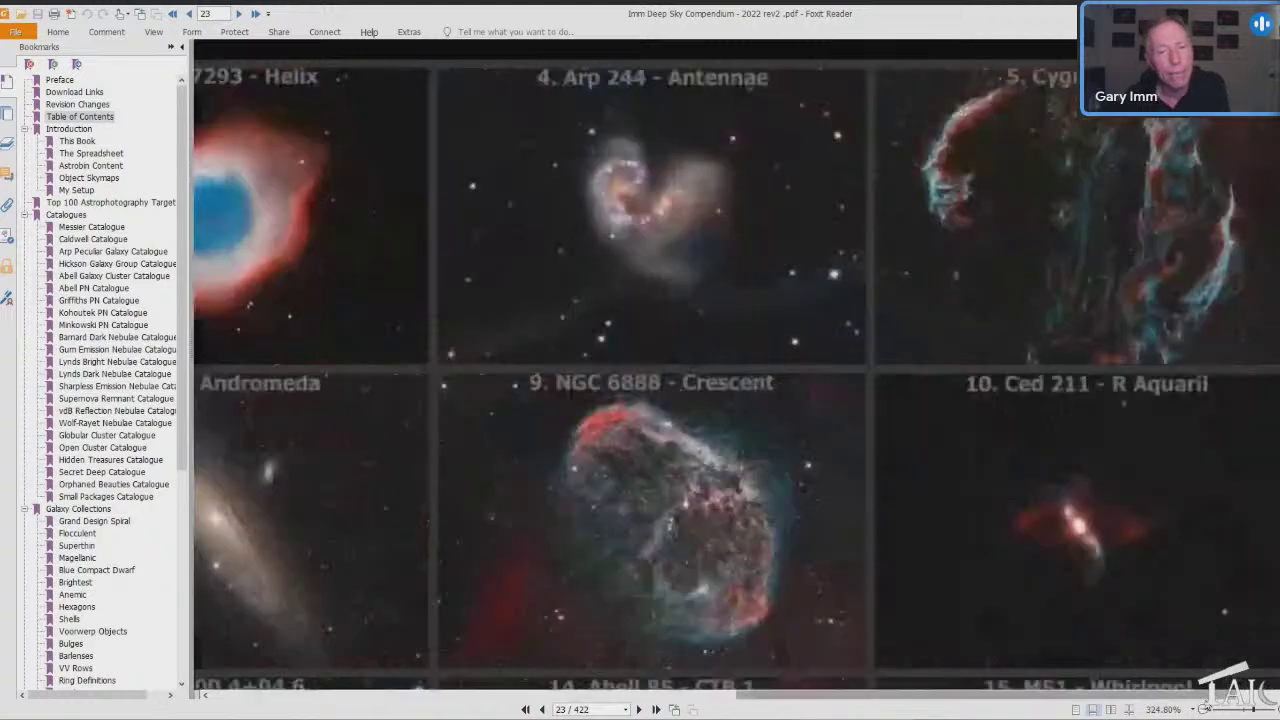
scroll(1167, 581, "down", 10)
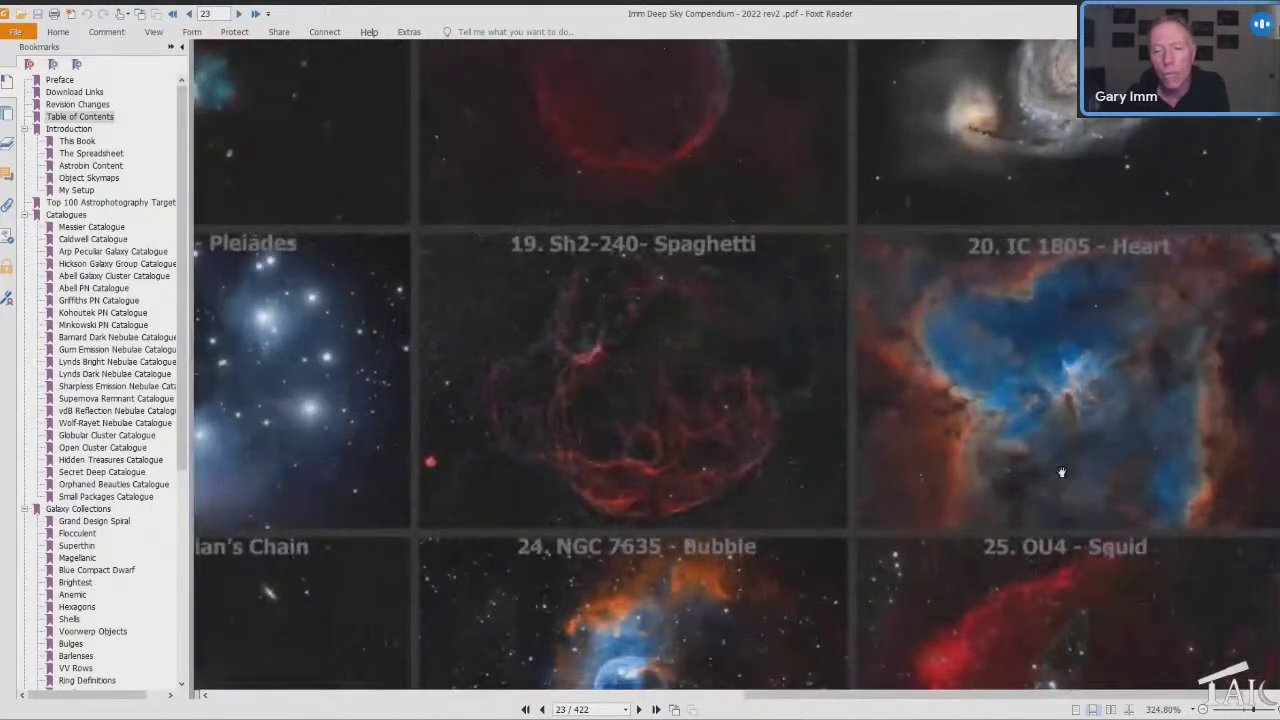
left_click_drag(1062, 472, 1042, 332)
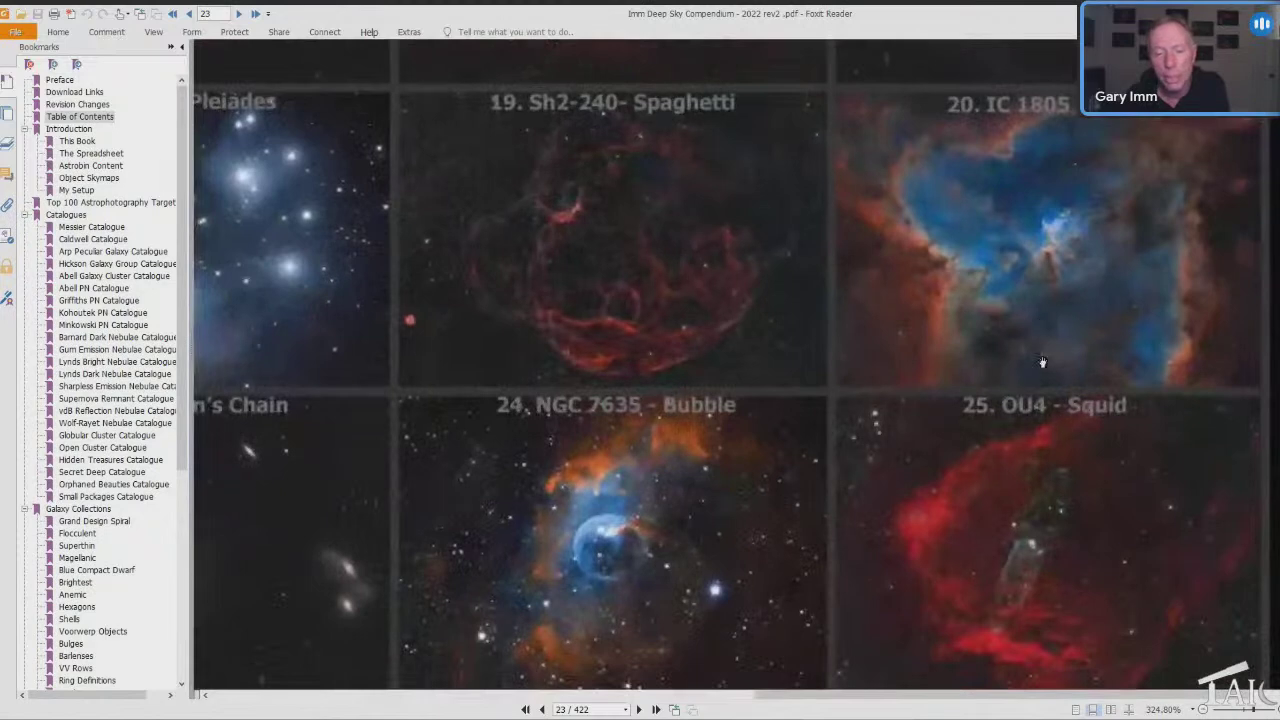
left_click_drag(778, 558, 1105, 456)
left_click_drag(845, 470, 1120, 453)
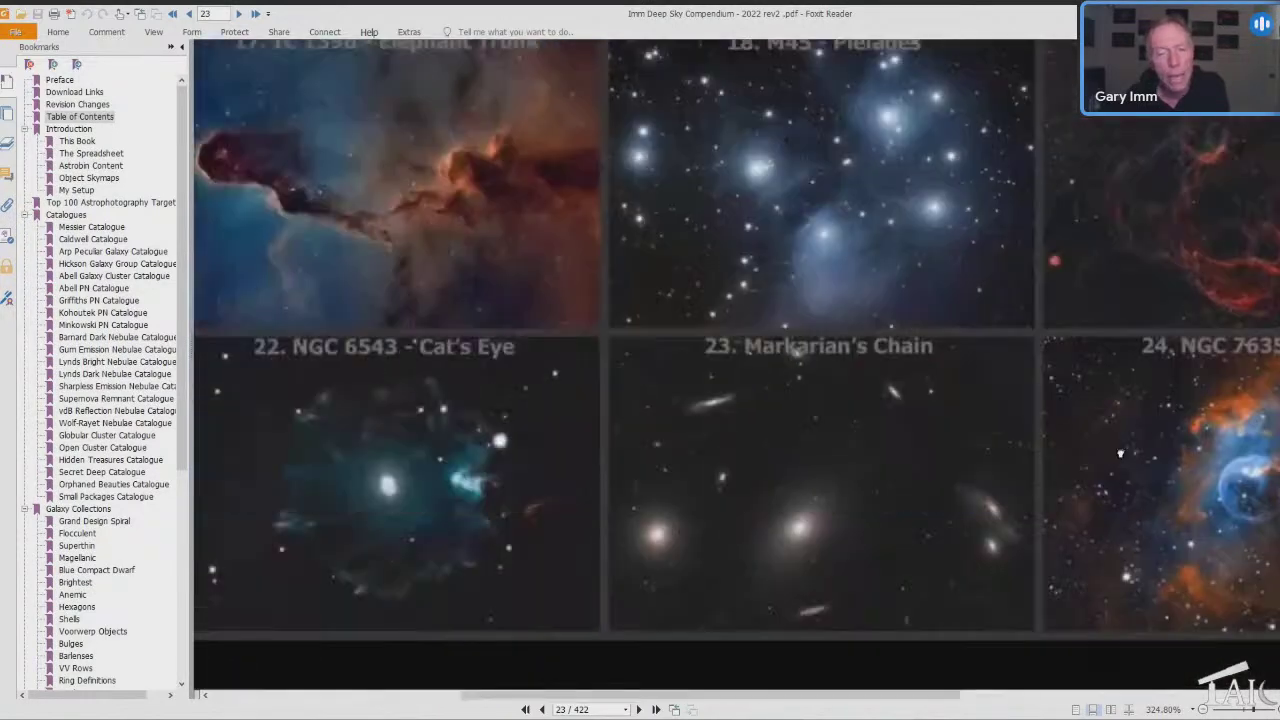
left_click_drag(1003, 222, 1074, 472)
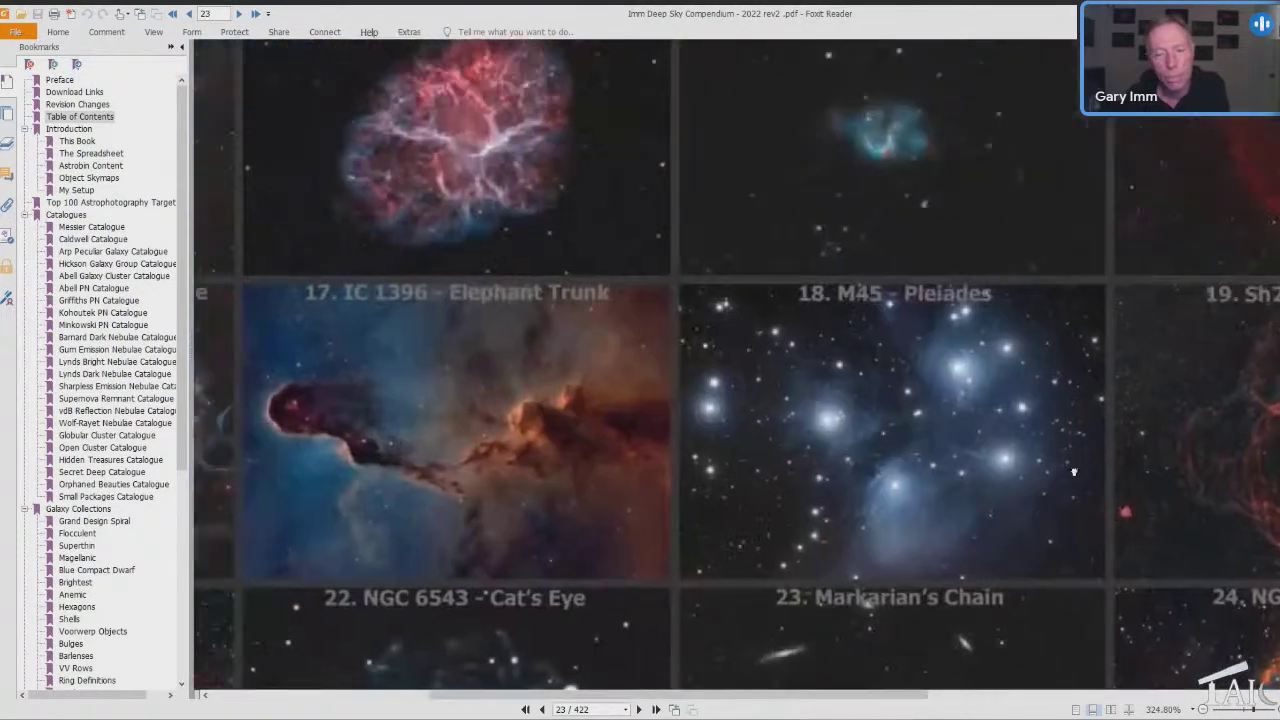
Zoom out and scroll down to show targets 61–75 and the (76-100) section header.
left_click(1203, 709)
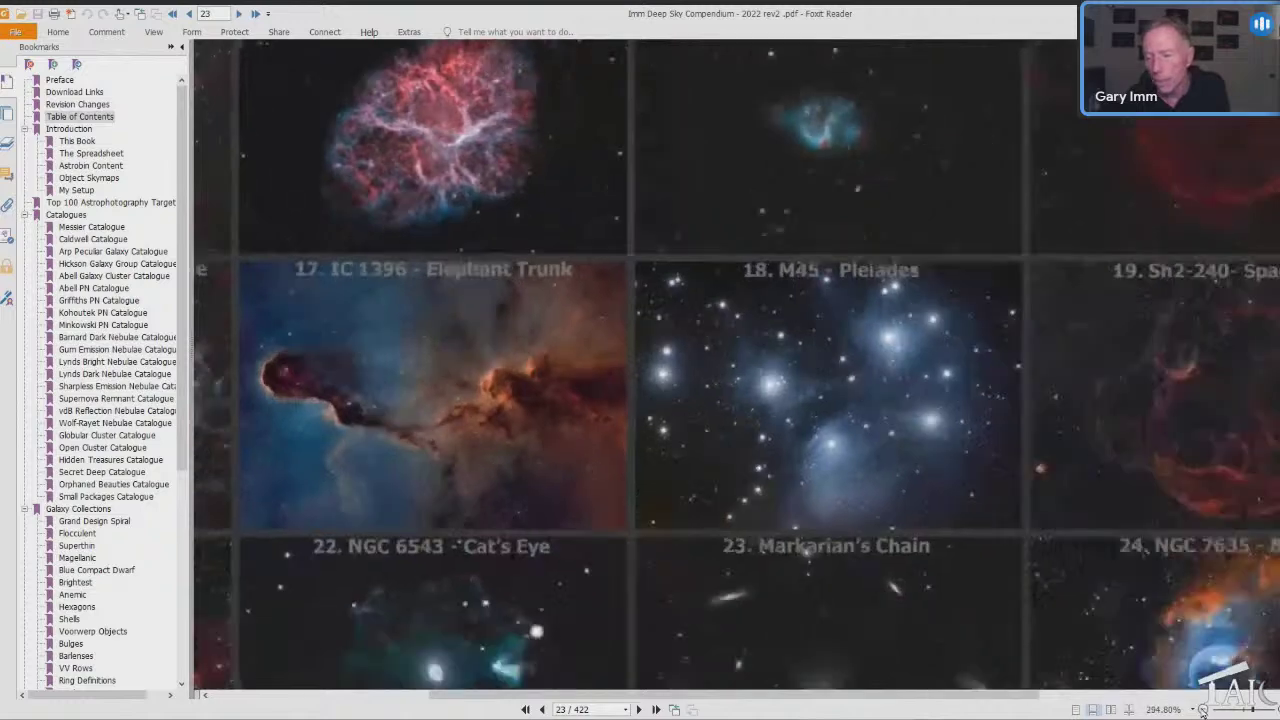
left_click(1203, 709)
scroll(1066, 166, "down", 4)
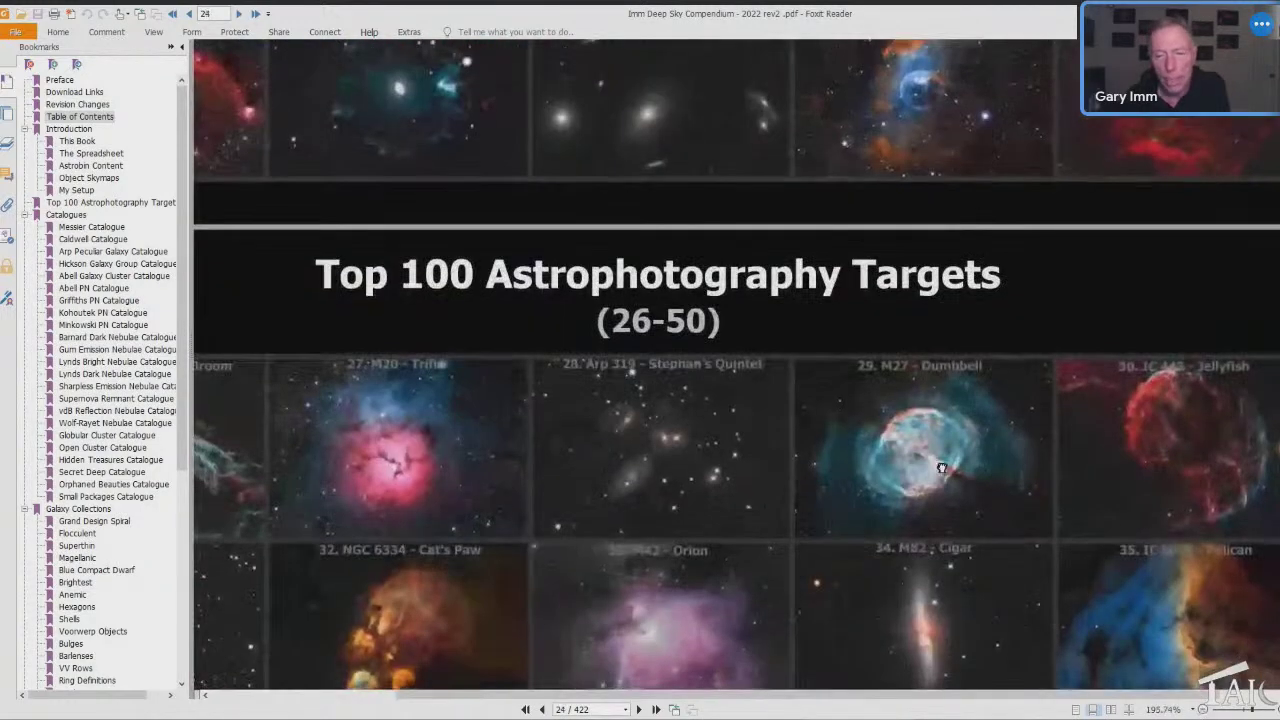
left_click_drag(943, 466, 1114, 84)
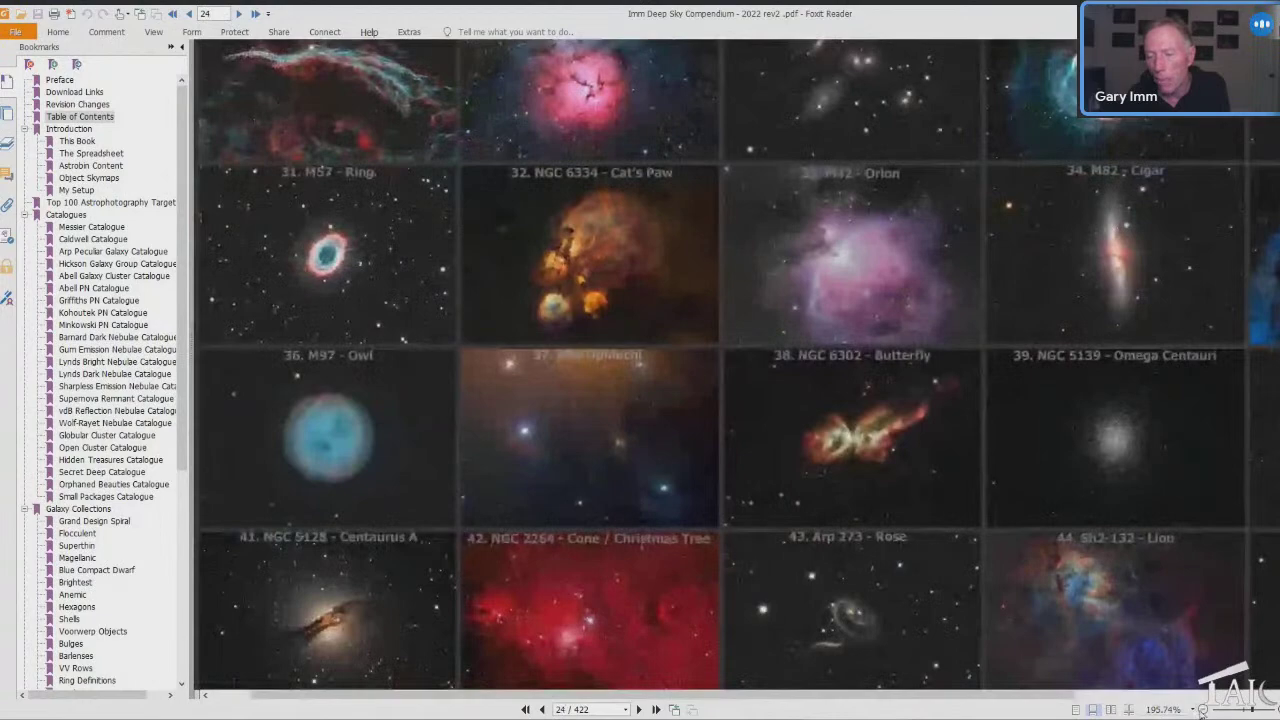
left_click(1203, 709)
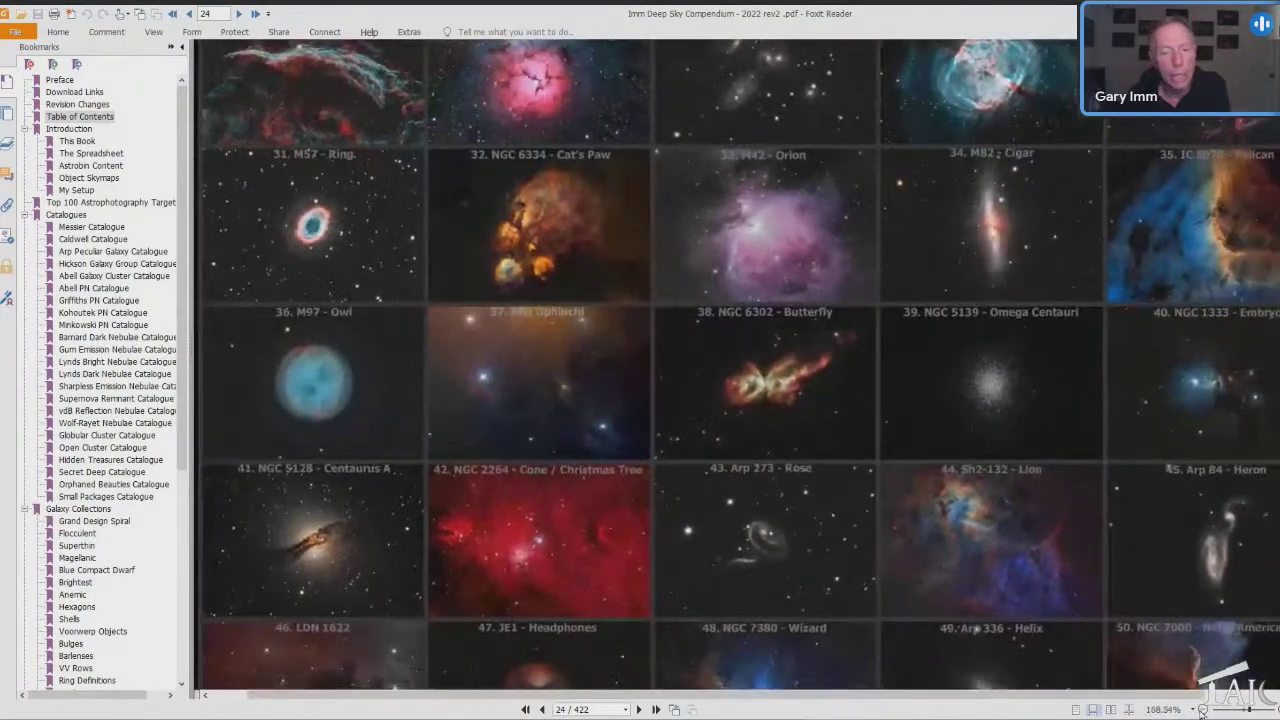
left_click(1203, 709)
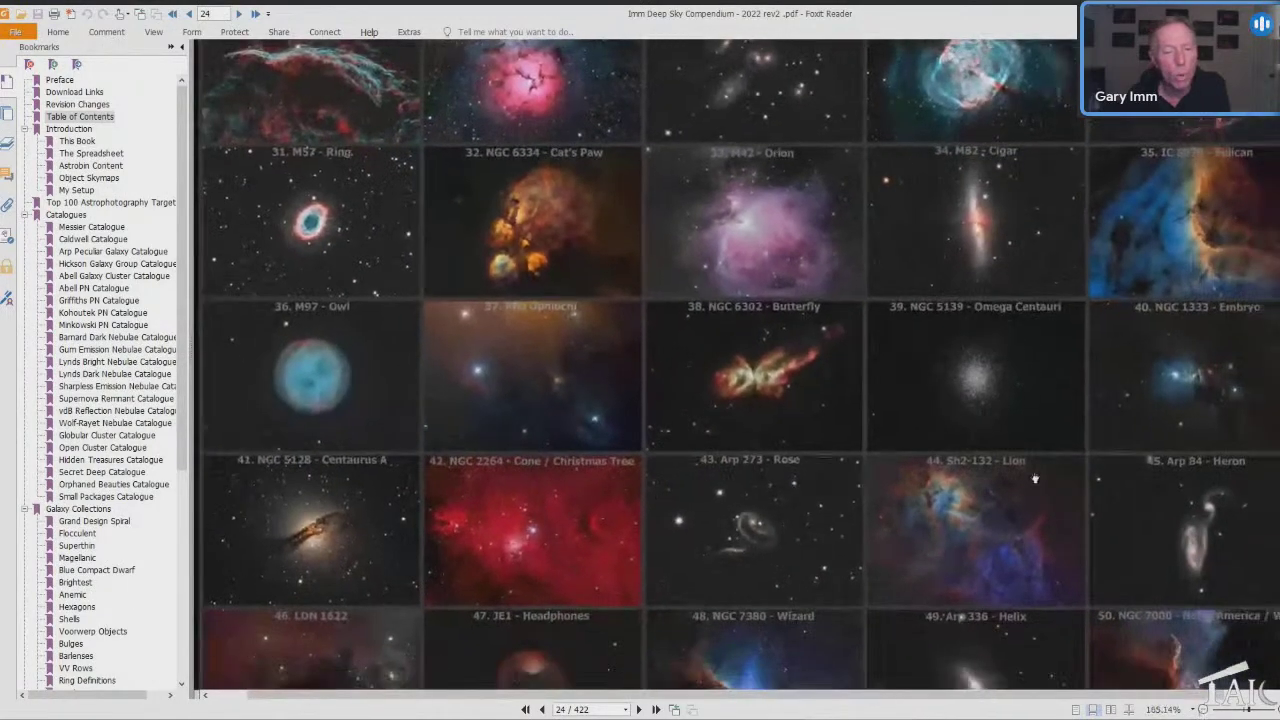
left_click_drag(1030, 469, 1021, 104)
scroll(1099, 482, "down", 5)
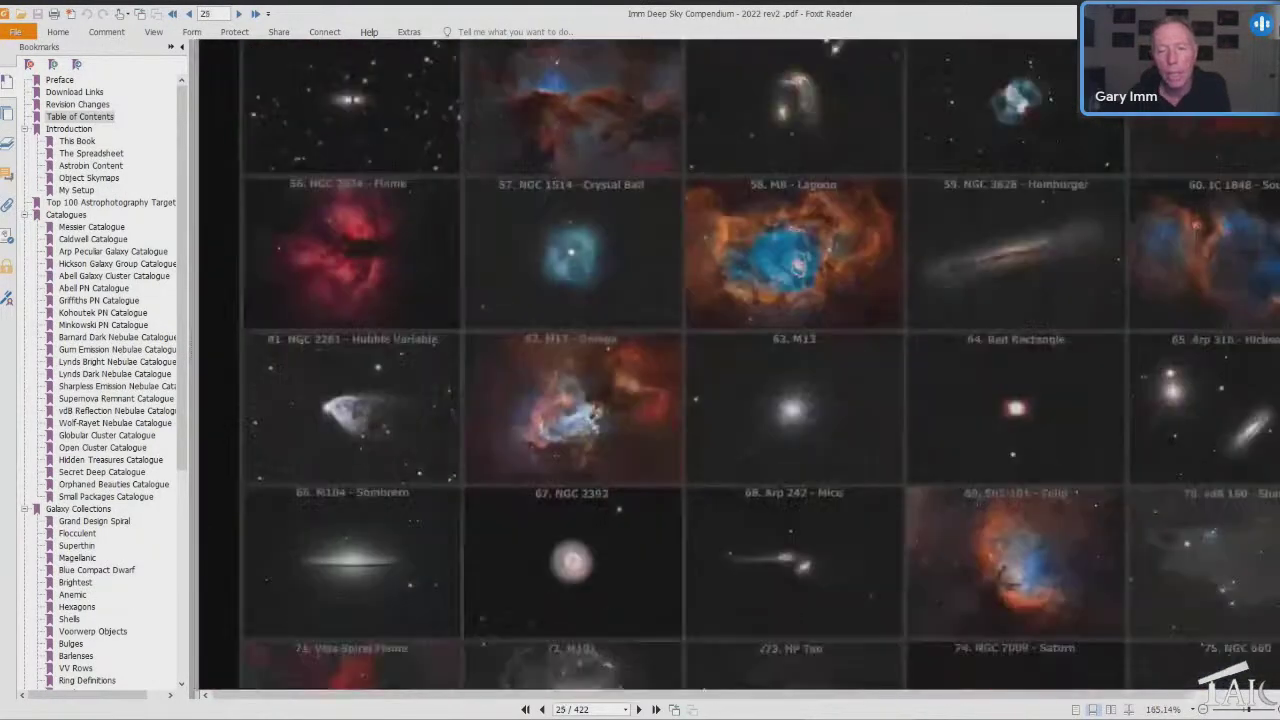
scroll(1100, 400, "down", 1)
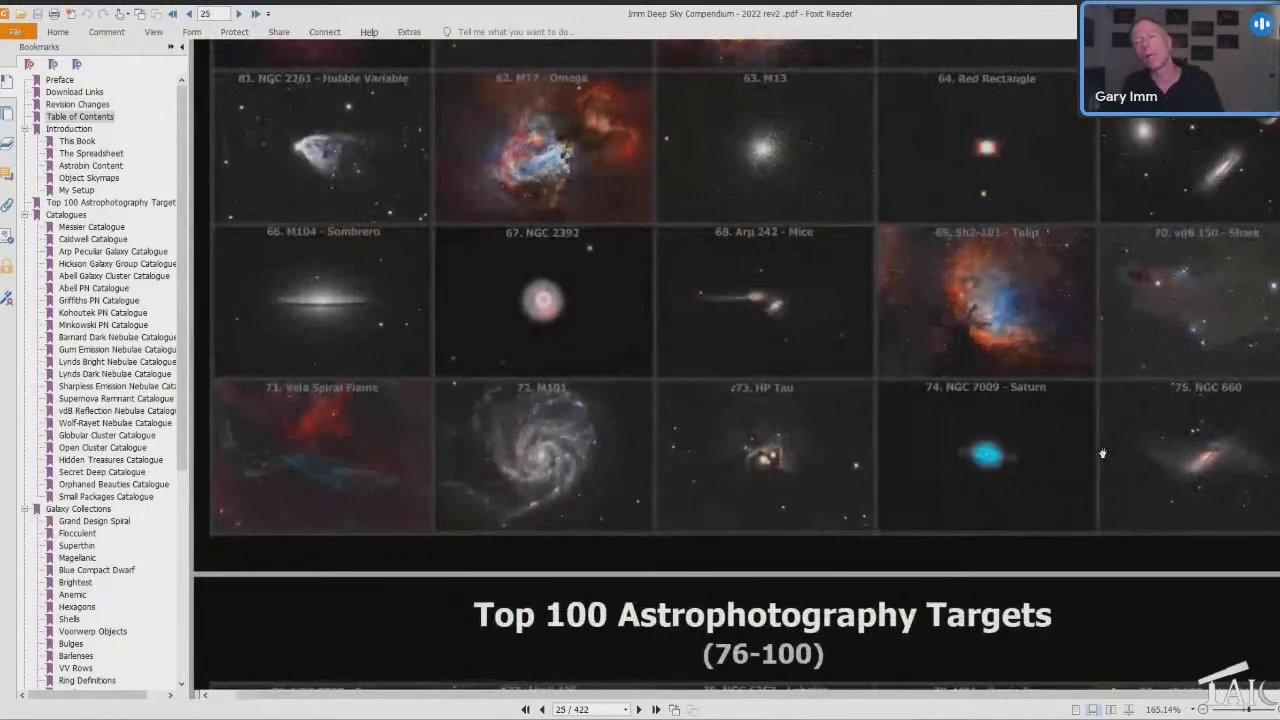
scroll(1099, 502, "down", 6)
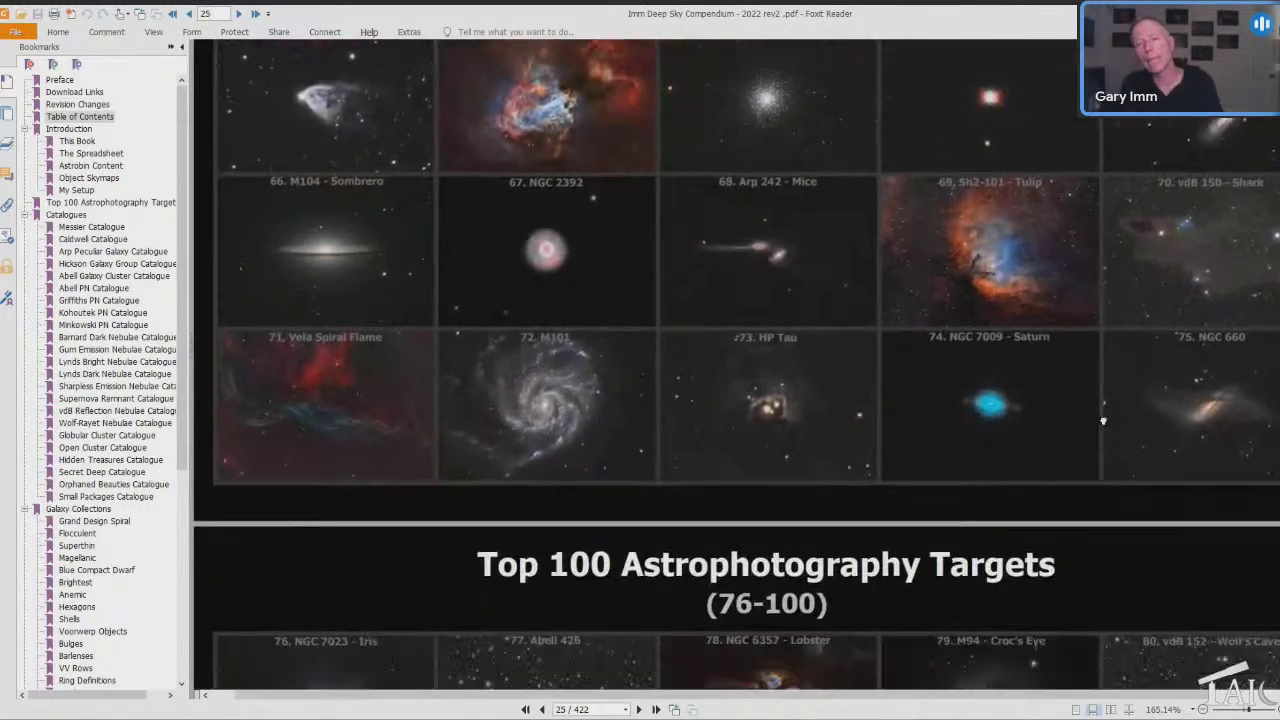
Scroll to page 27's ranked Top 100 table and open the M 016 image link.
scroll(1106, 449, "down", 10)
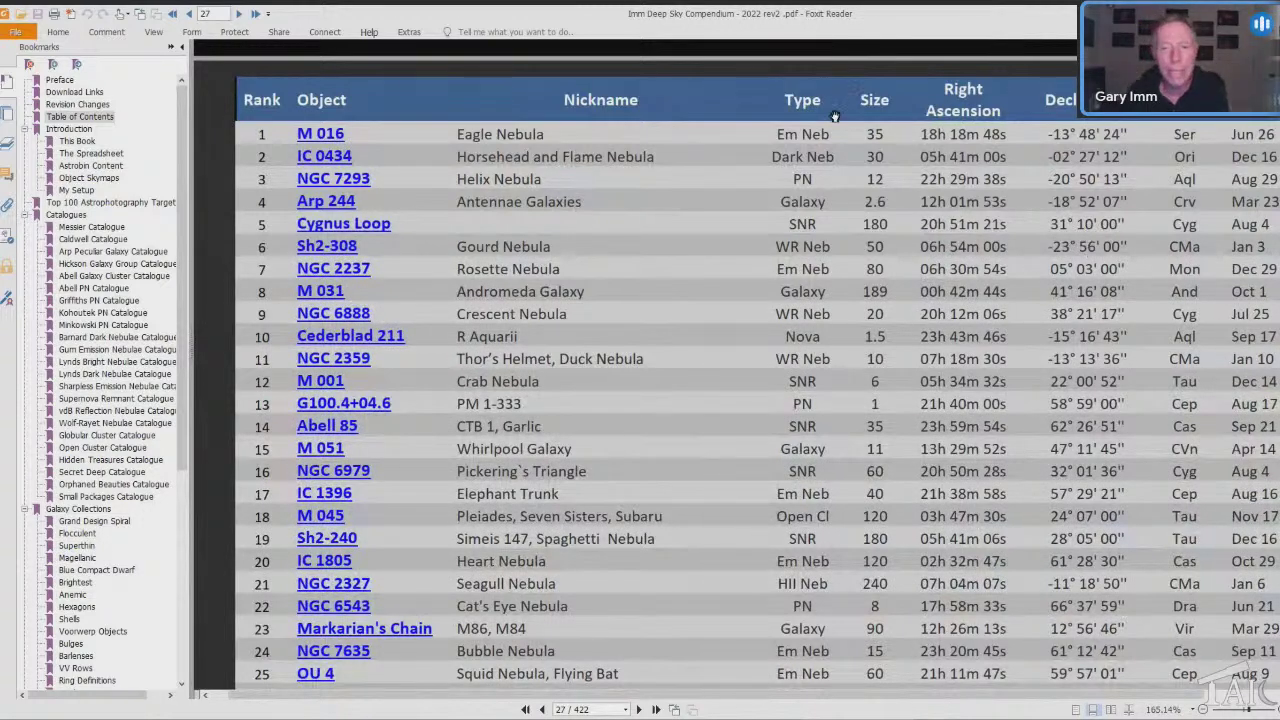
left_click_drag(648, 258, 625, 273)
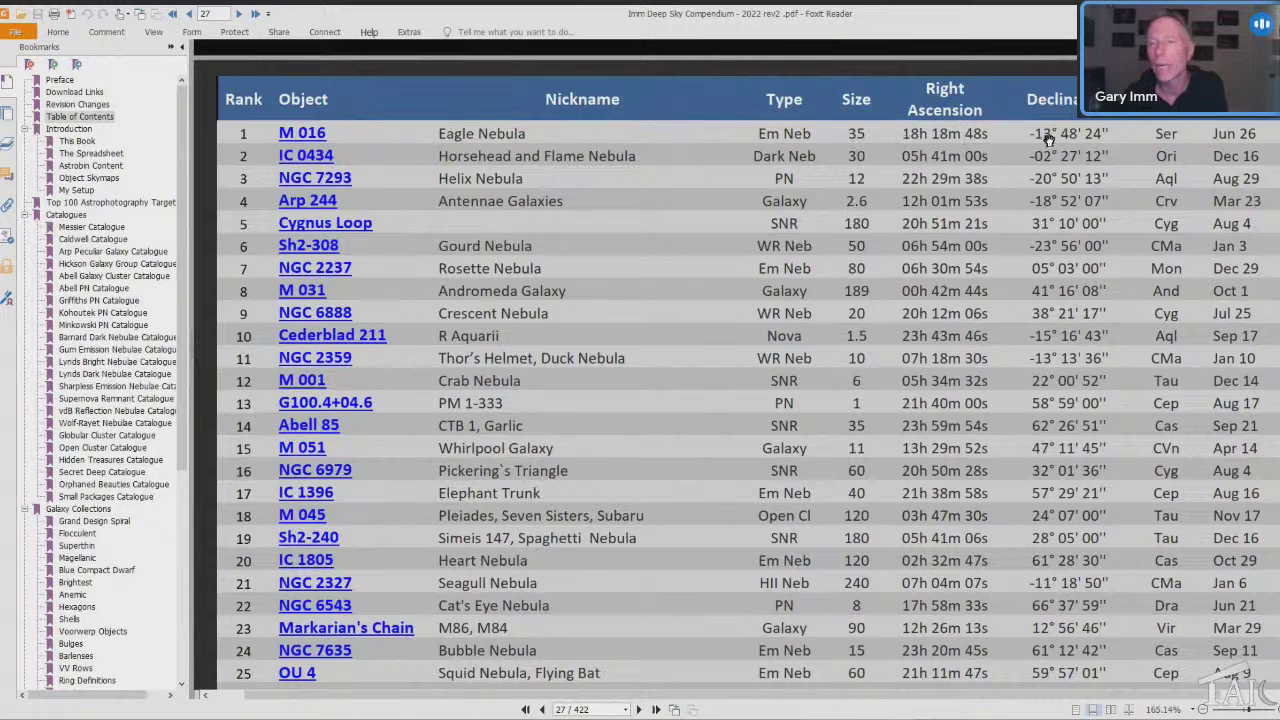
left_click_drag(1150, 148, 1250, 130)
left_click(1265, 133)
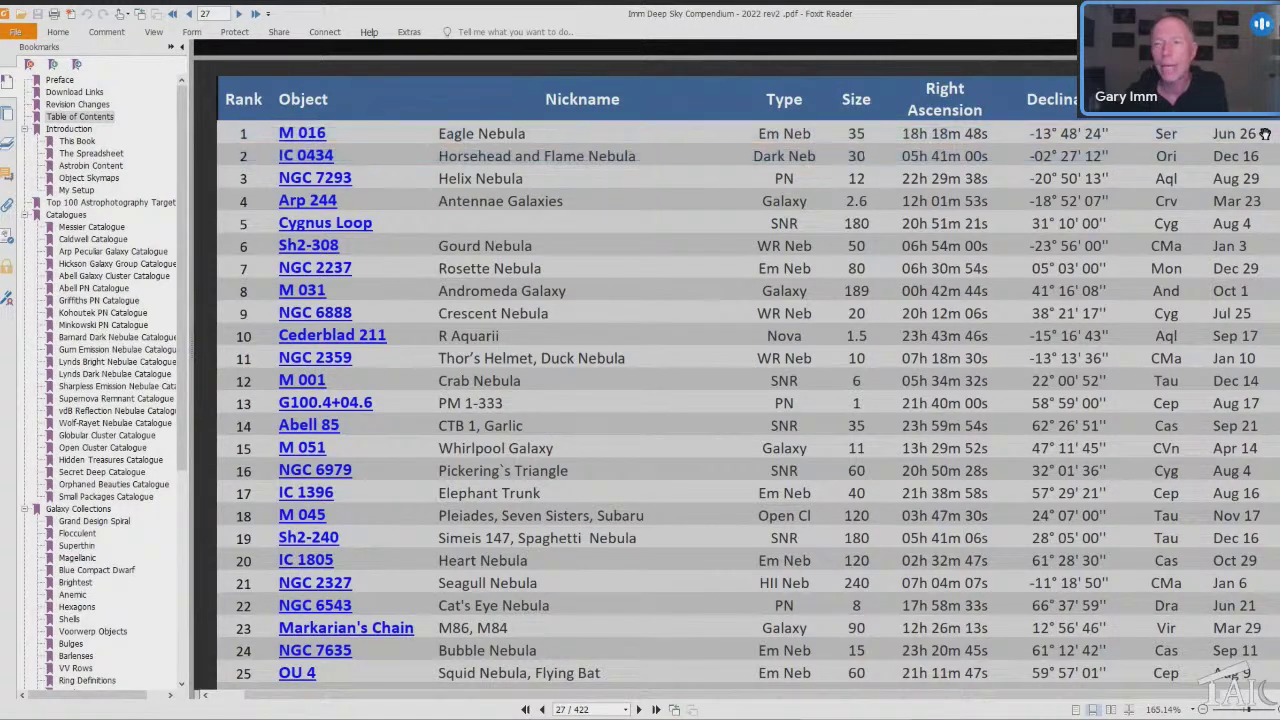
left_click(300, 155)
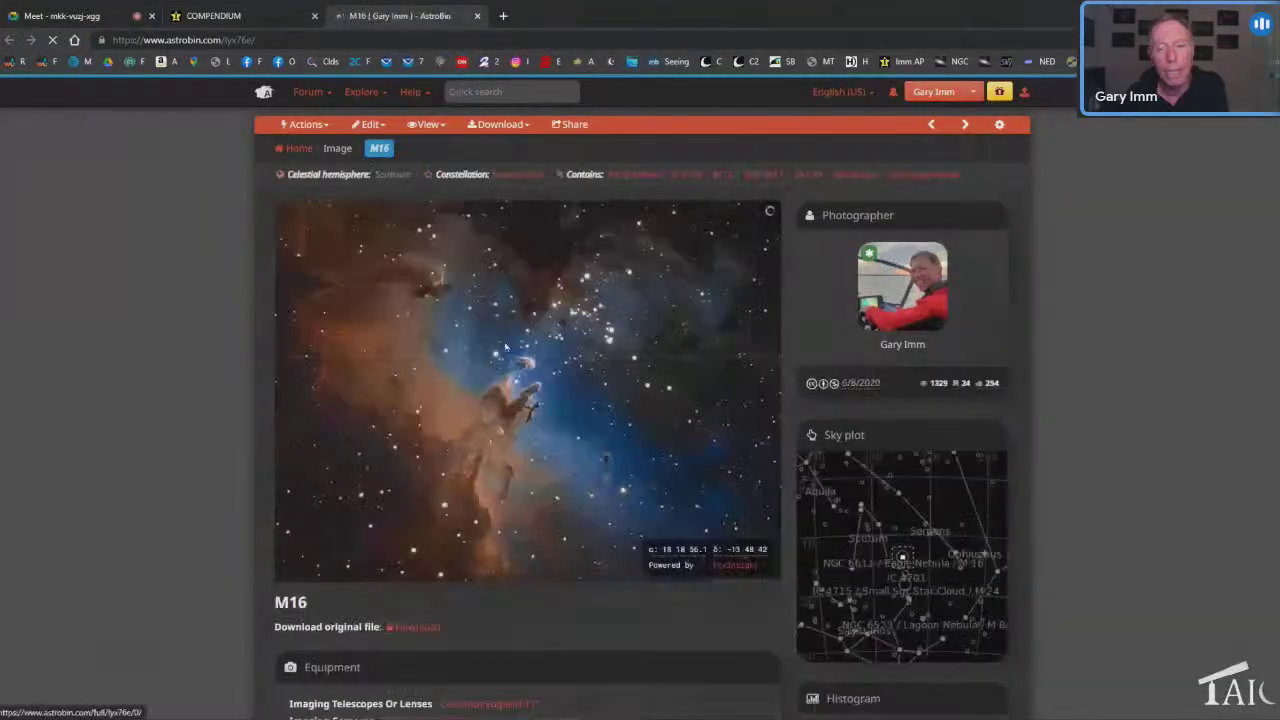
View the AstroBin M16 image with its plate-solve overlay, then return to Foxit Reader.
mouse_move(549, 280)
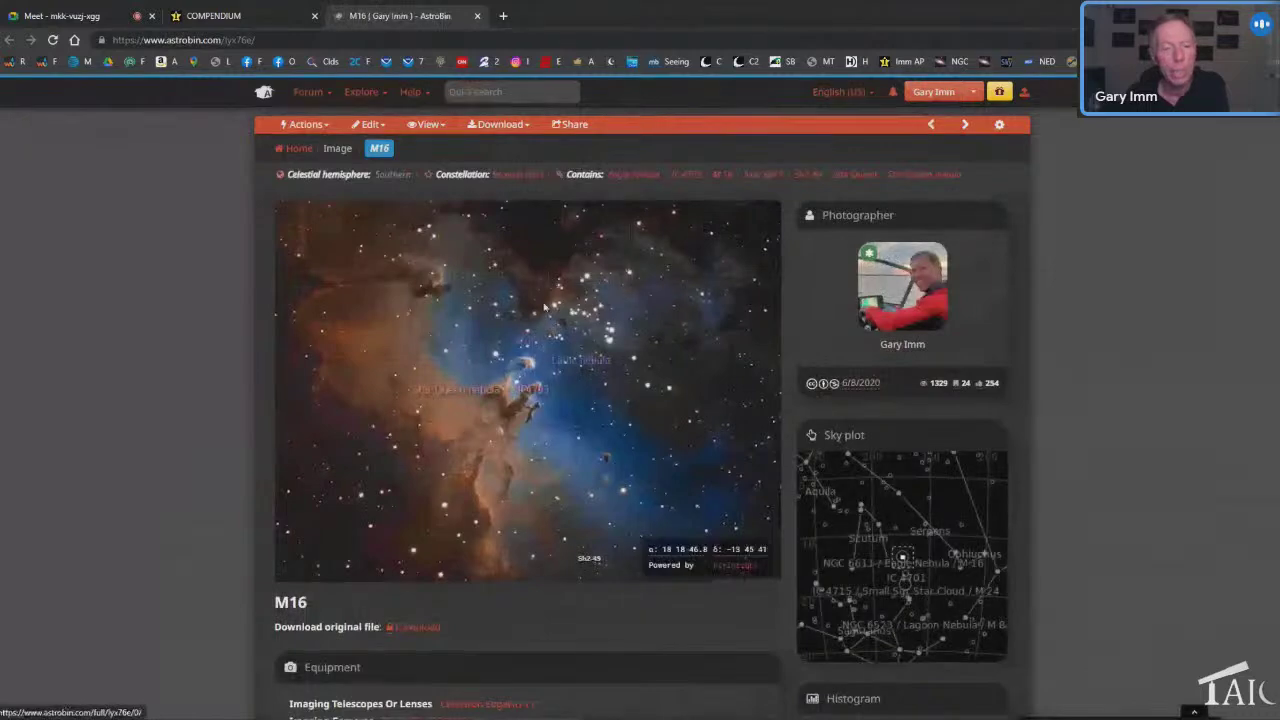
scroll(545, 310, "down", 6)
scroll(545, 320, "up", 4)
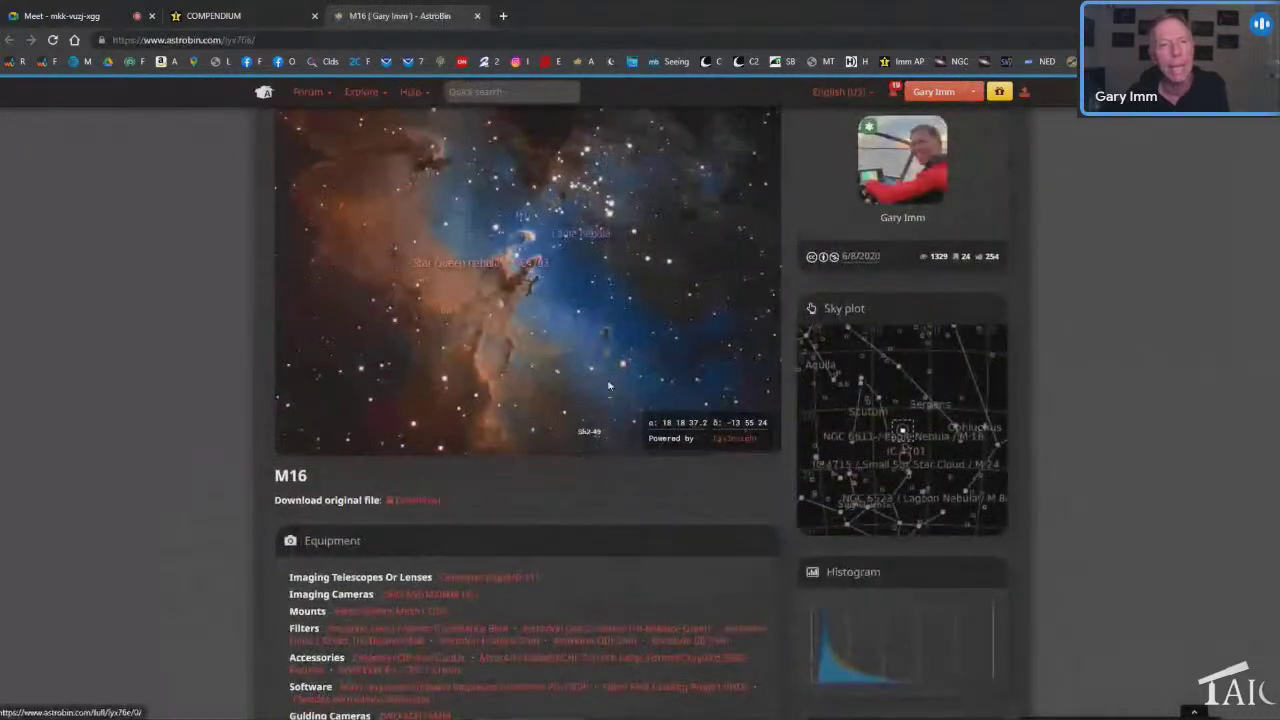
scroll(608, 385, "up", 1)
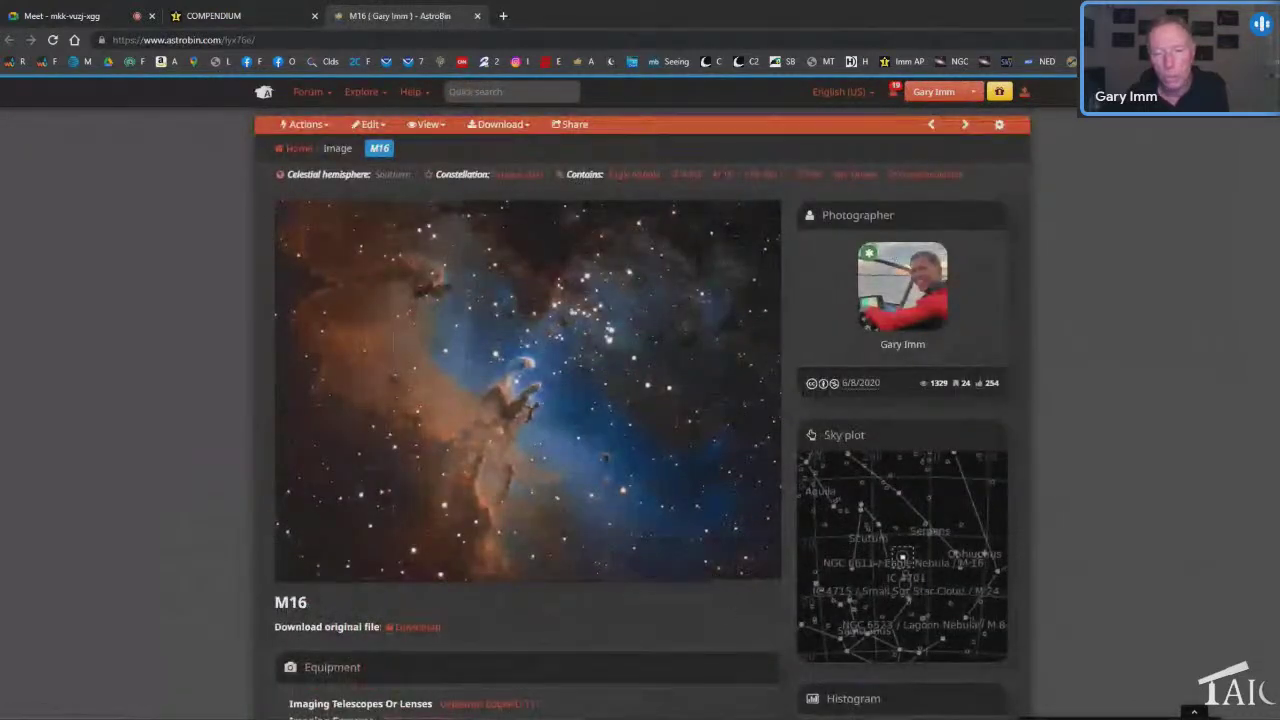
key("alt+Tab")
Scroll through ranked table pages 27–32 to the Top 100 Object Locations chart on page 33.
scroll(740, 420, "down", 6)
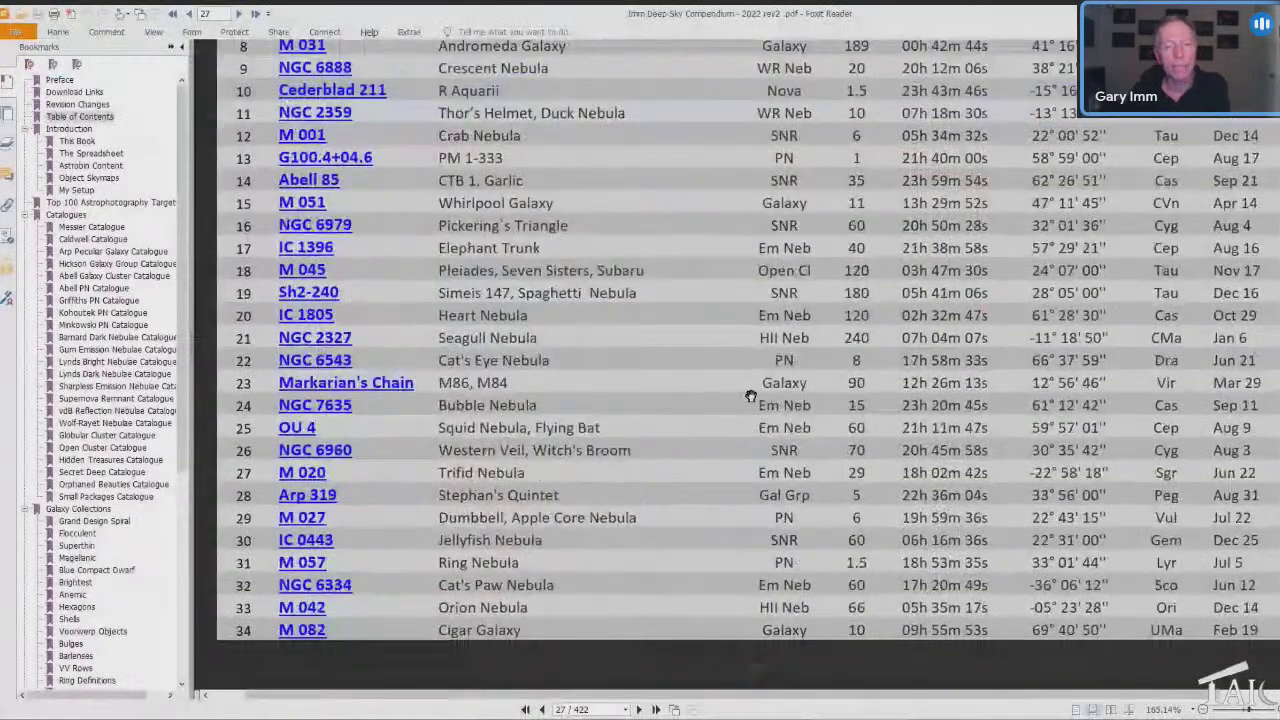
scroll(752, 394, "down", 10)
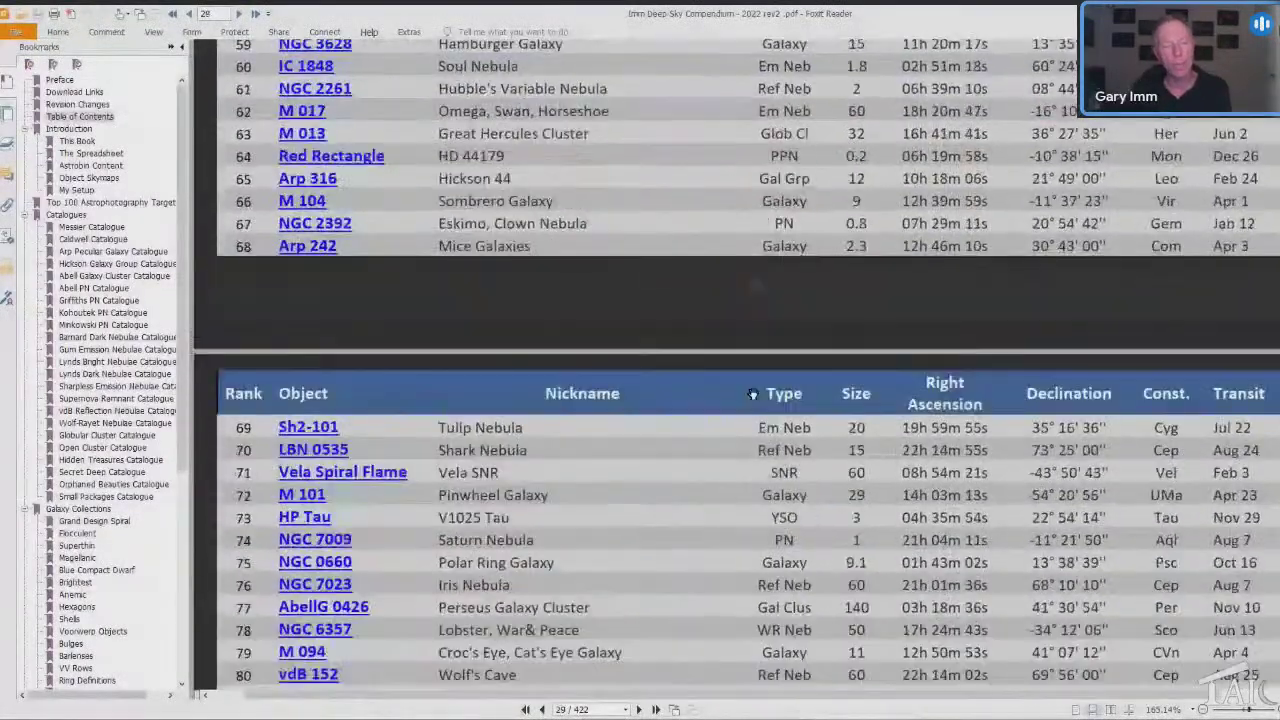
scroll(752, 394, "down", 10)
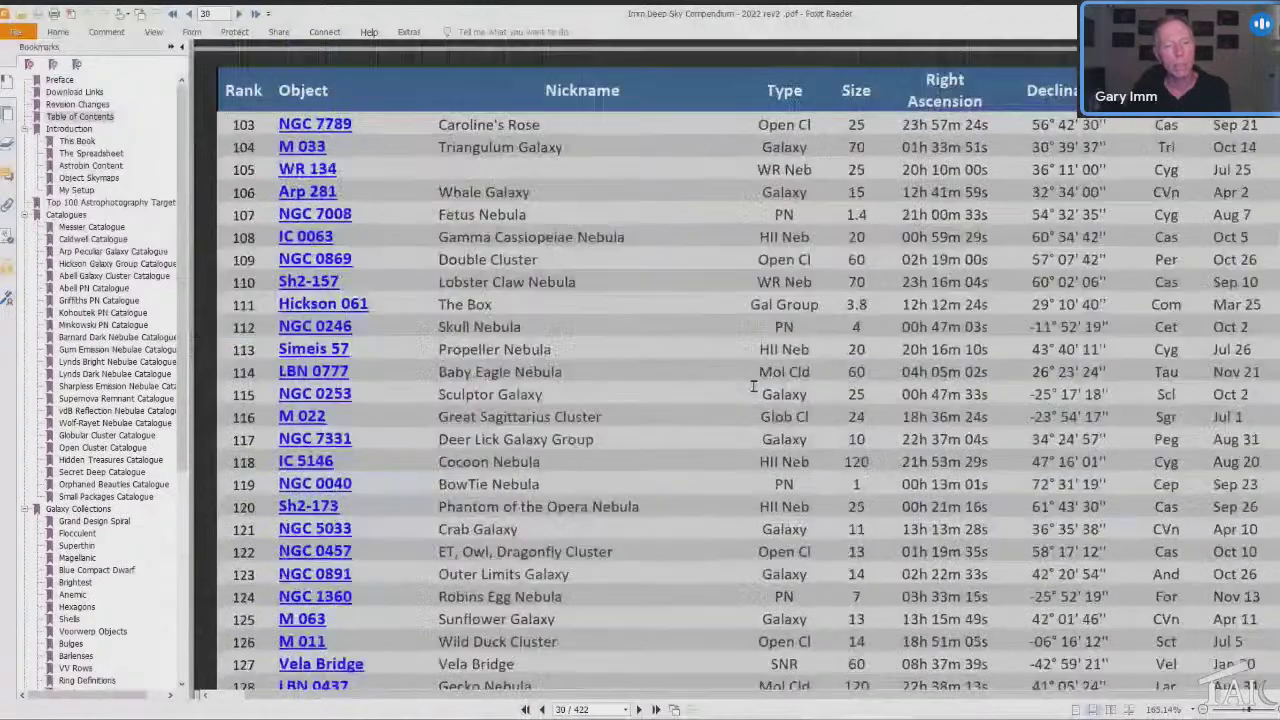
scroll(752, 386, "down", 18)
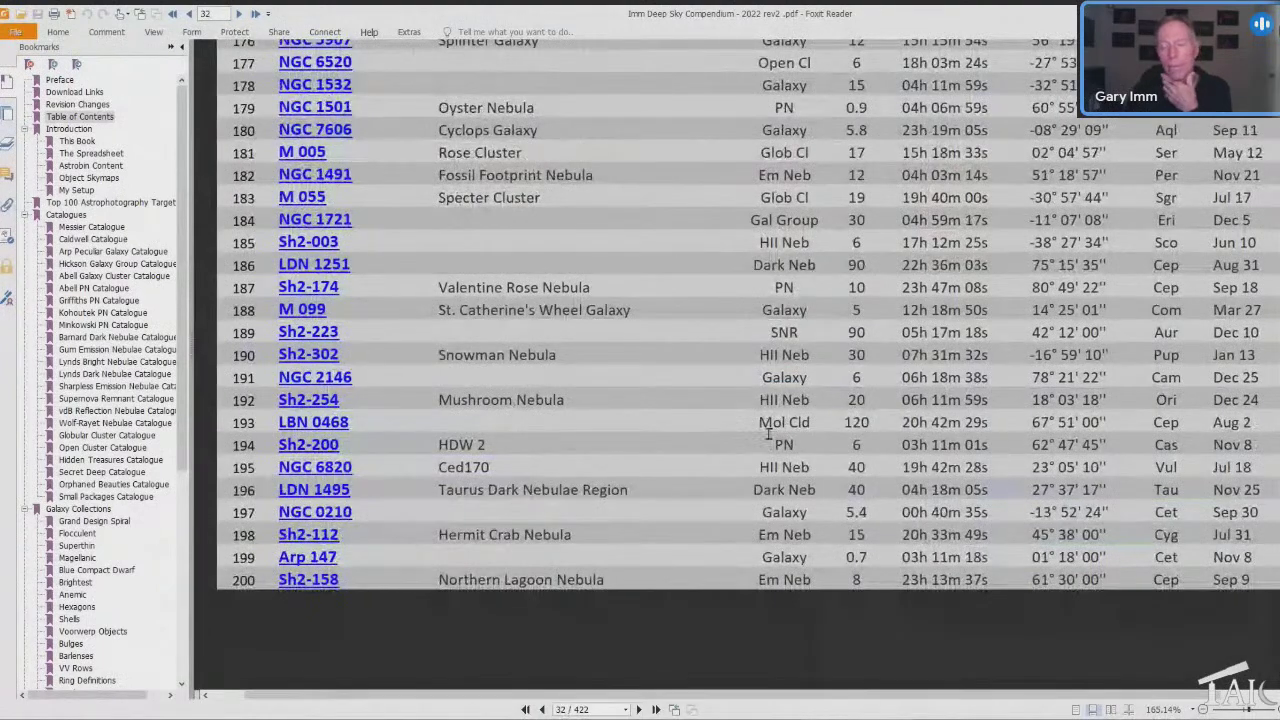
scroll(768, 432, "down", 2)
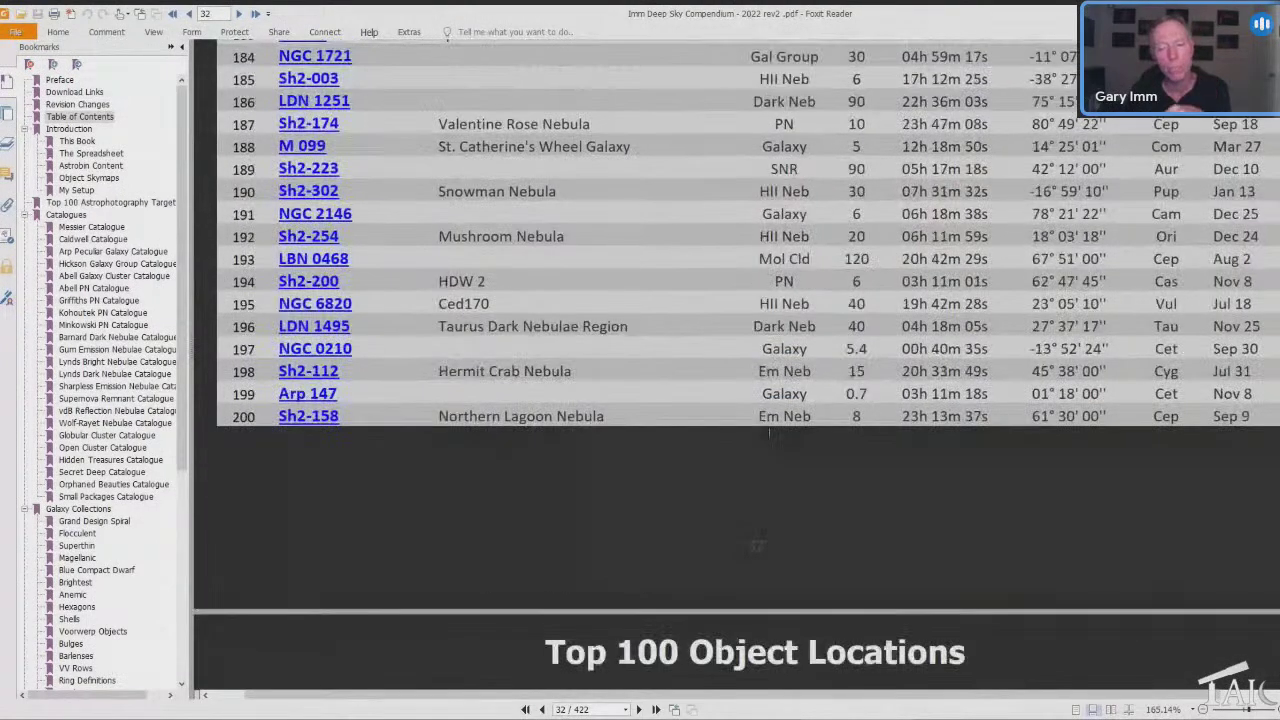
scroll(768, 432, "down", 4)
scroll(768, 432, "down", 2)
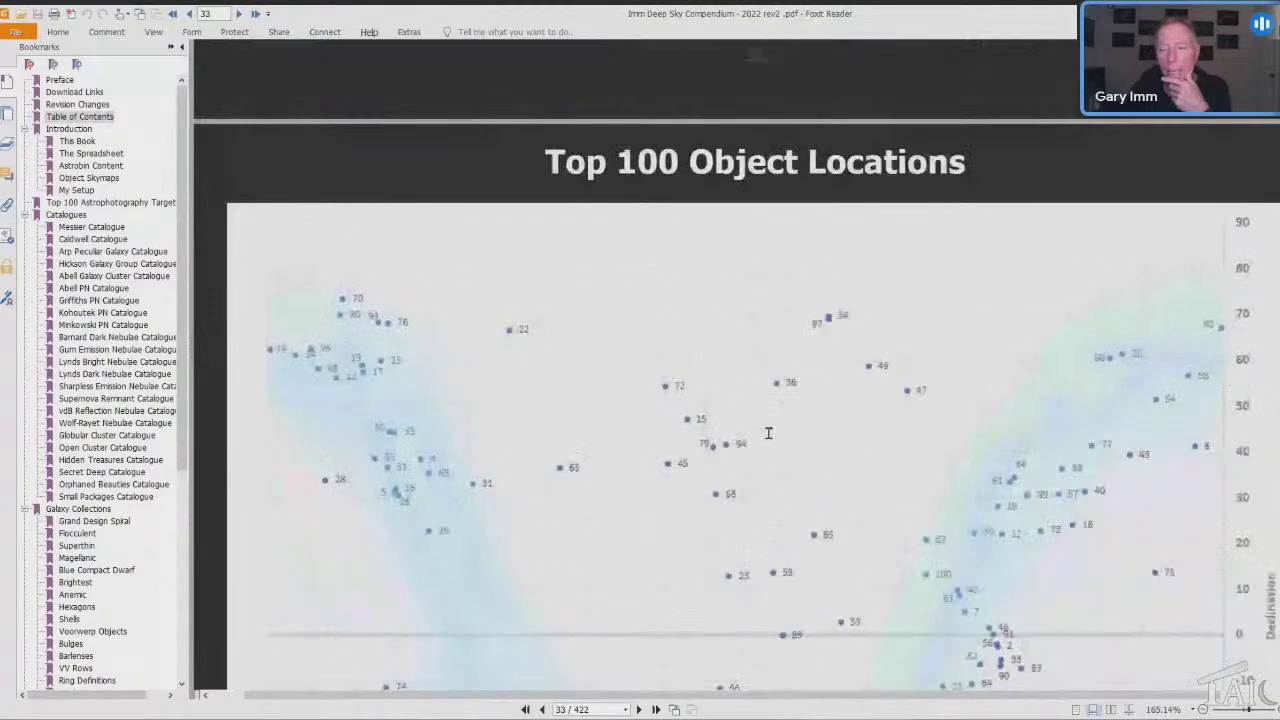
scroll(768, 432, "down", 2)
scroll(768, 432, "down", 1)
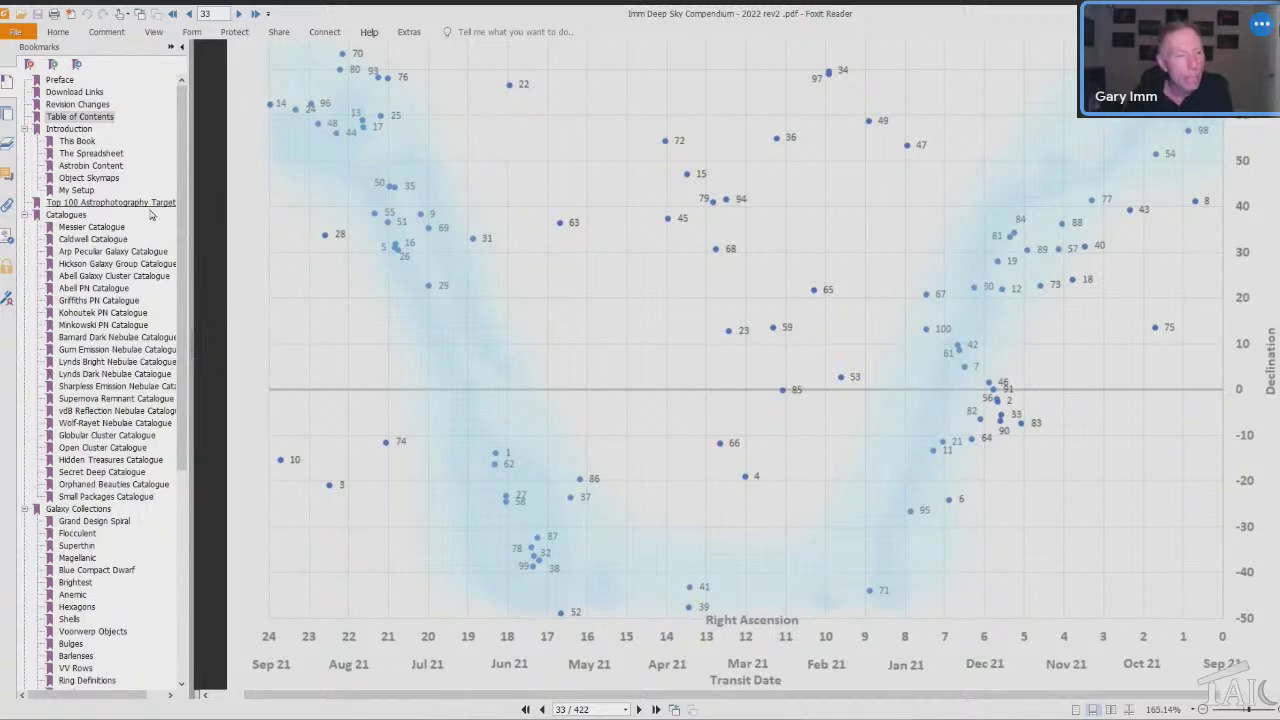
Jump to the Messier Catalogue bookmark and scroll through pages 35–42 to its locations chart.
left_click(117, 233)
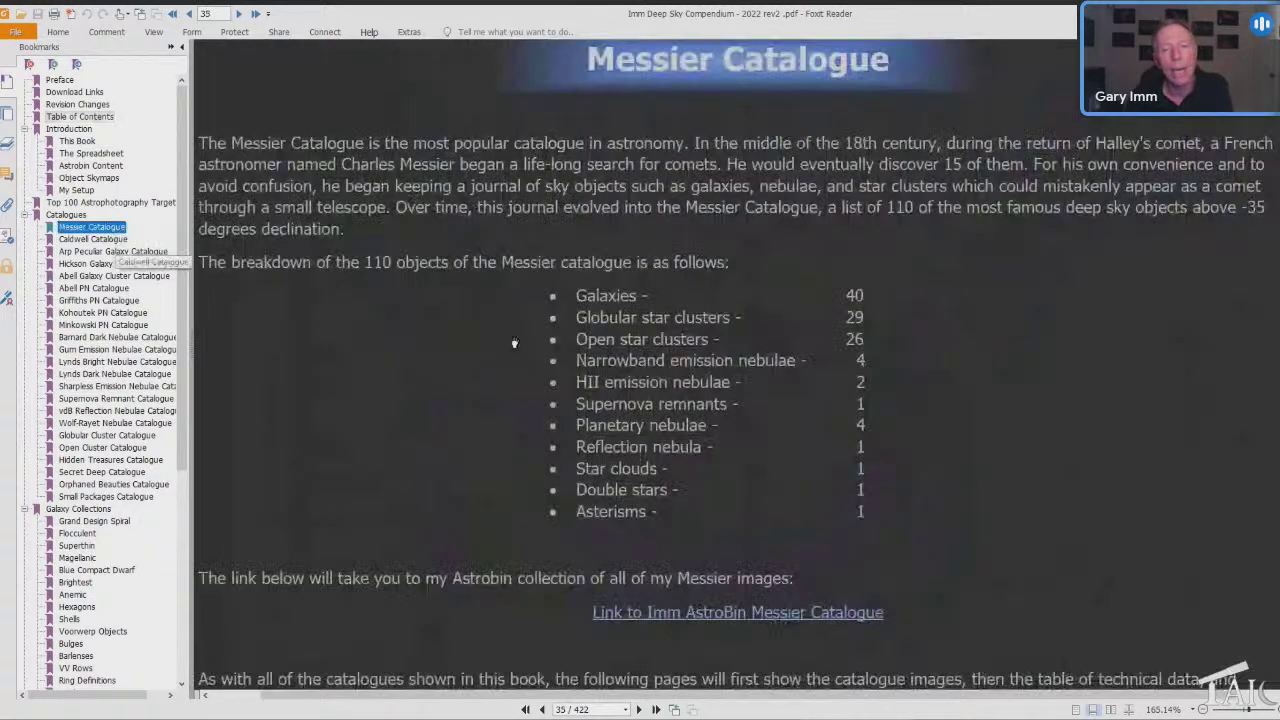
scroll(923, 348, "down", 5)
scroll(1097, 472, "down", 5)
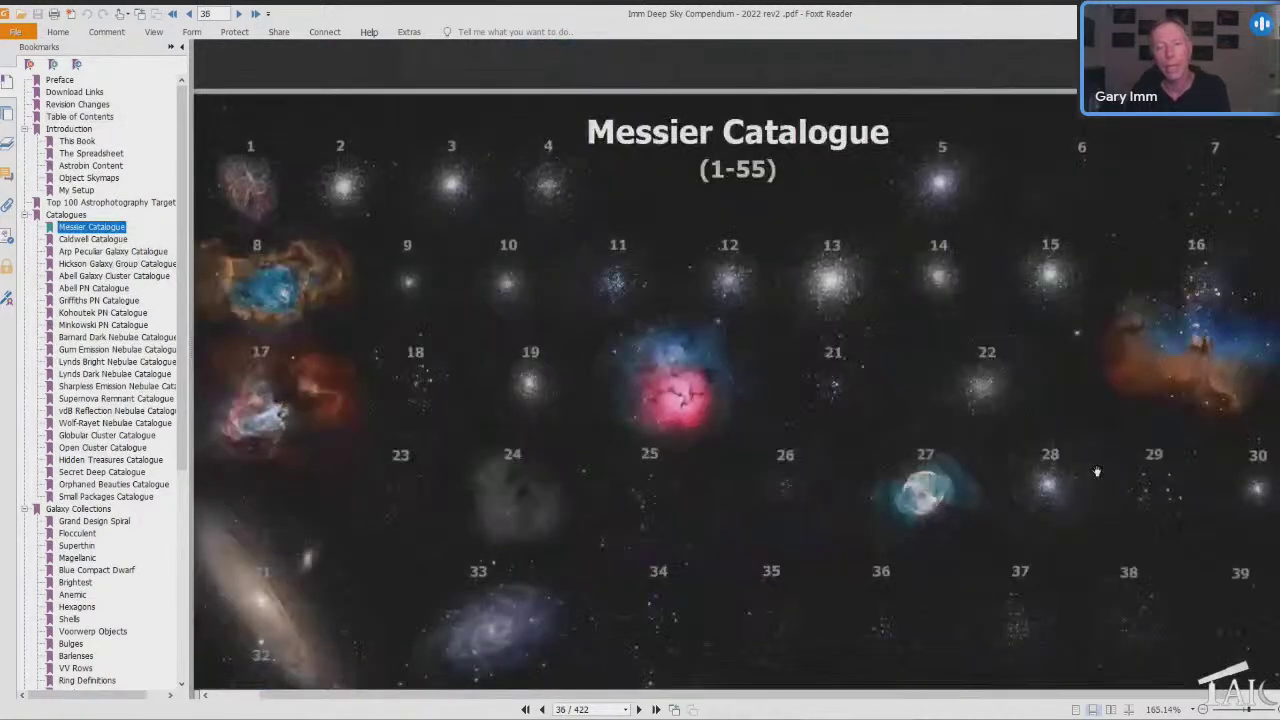
scroll(1094, 463, "down", 10)
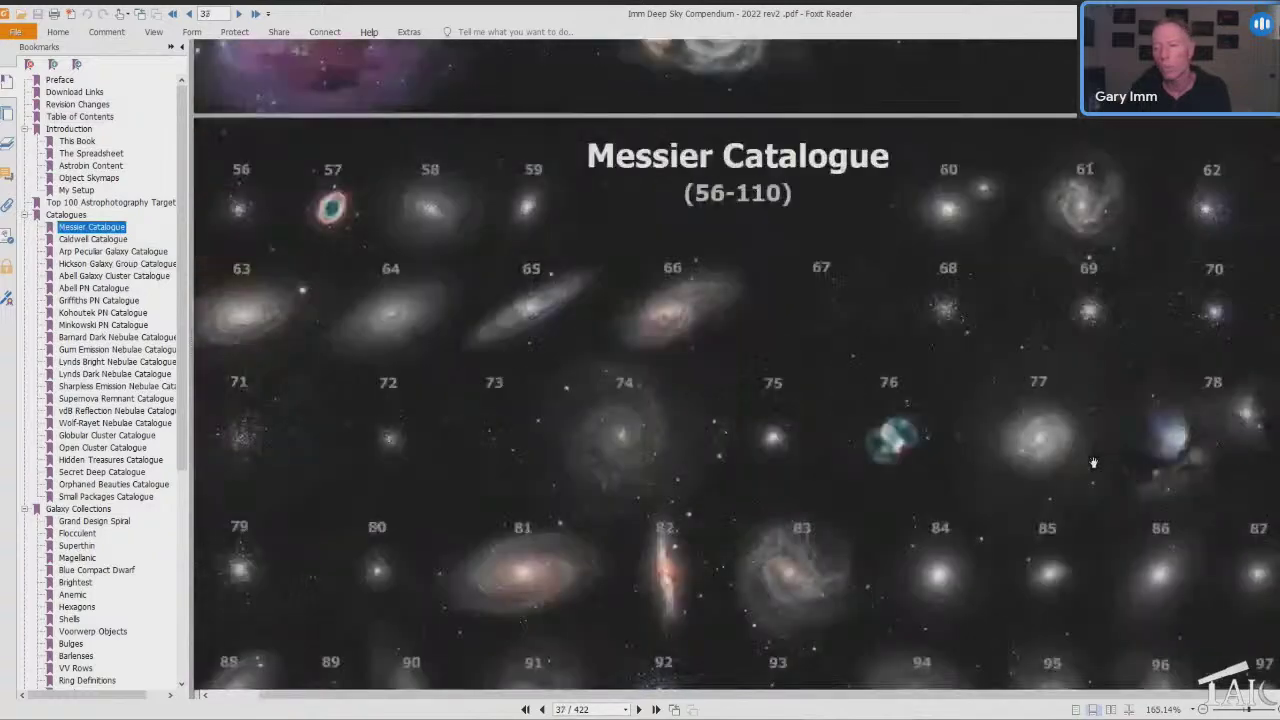
scroll(1094, 463, "down", 10)
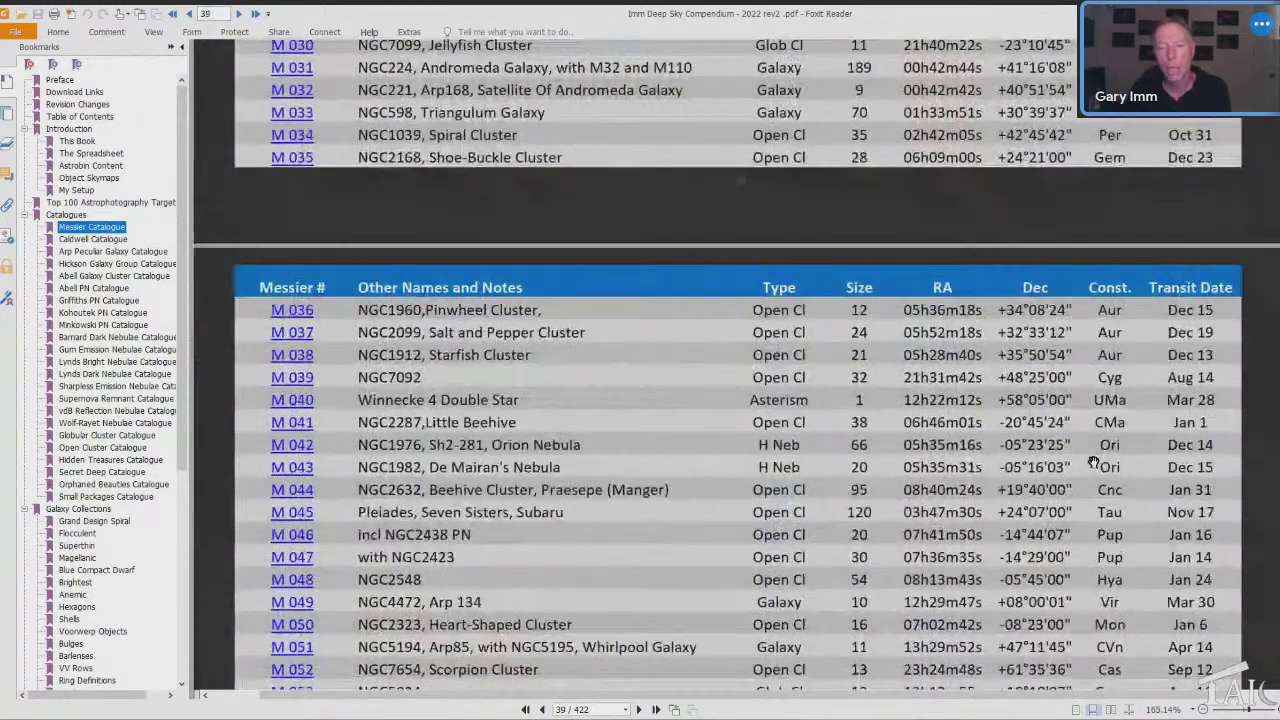
scroll(1097, 460, "down", 10)
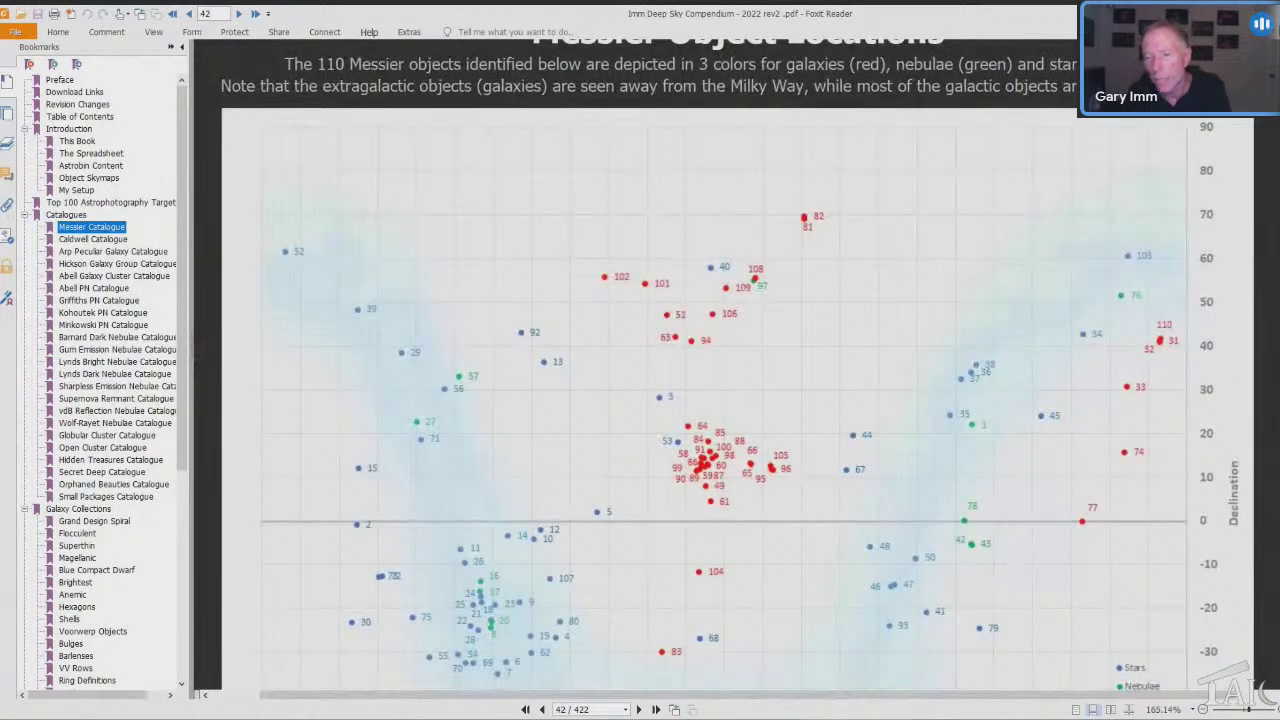
scroll(730, 400, "down", 2)
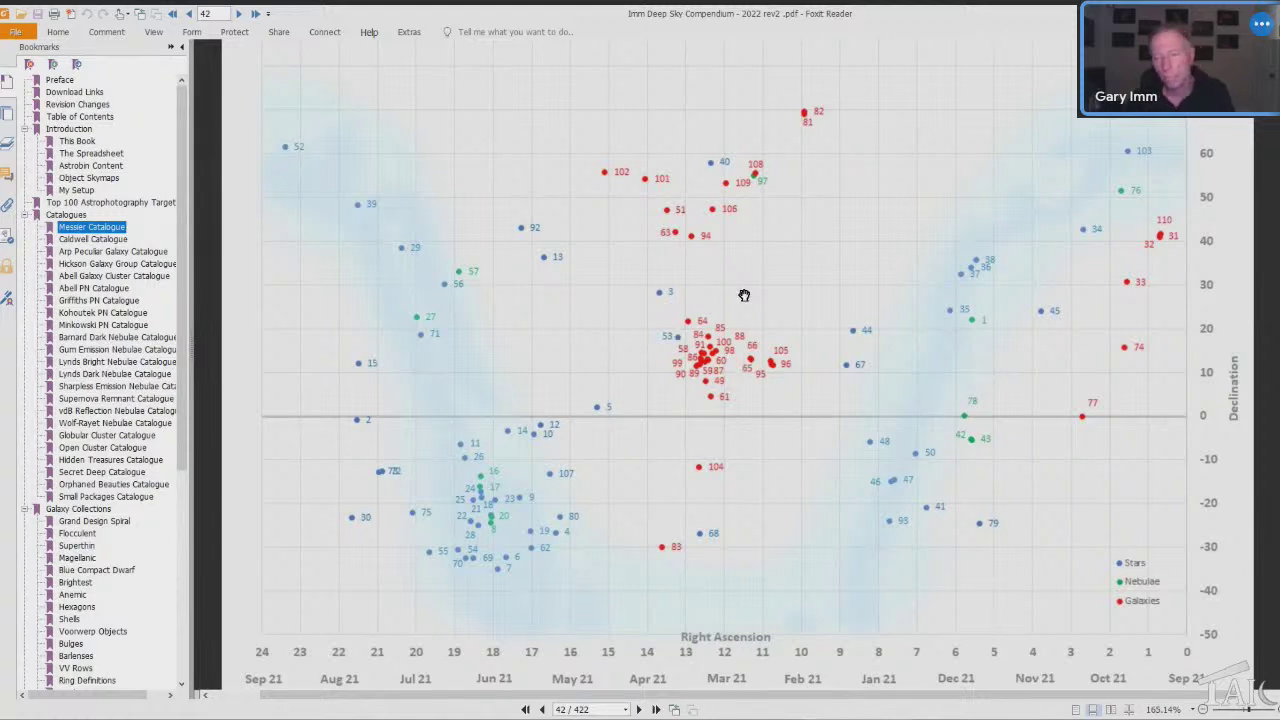
Jump to the Caldwell Catalogue bookmark and scroll into its first image grids.
left_click(93, 239)
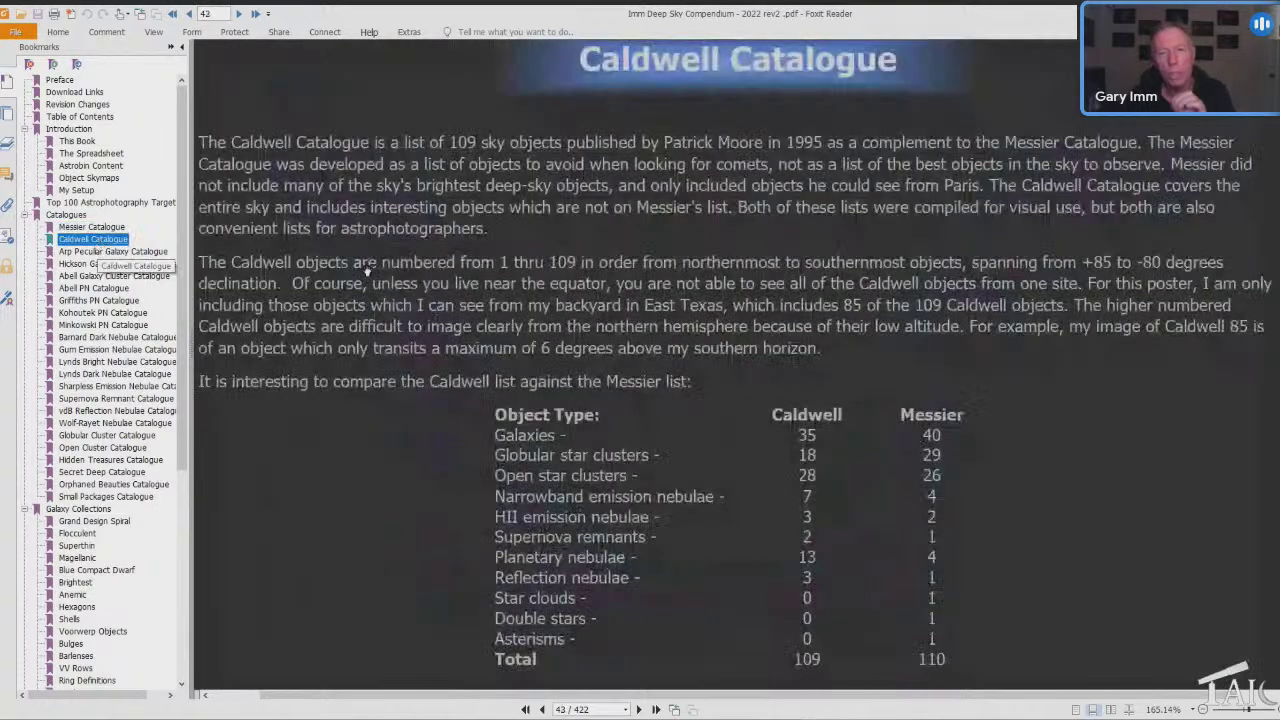
scroll(893, 347, "down", 3)
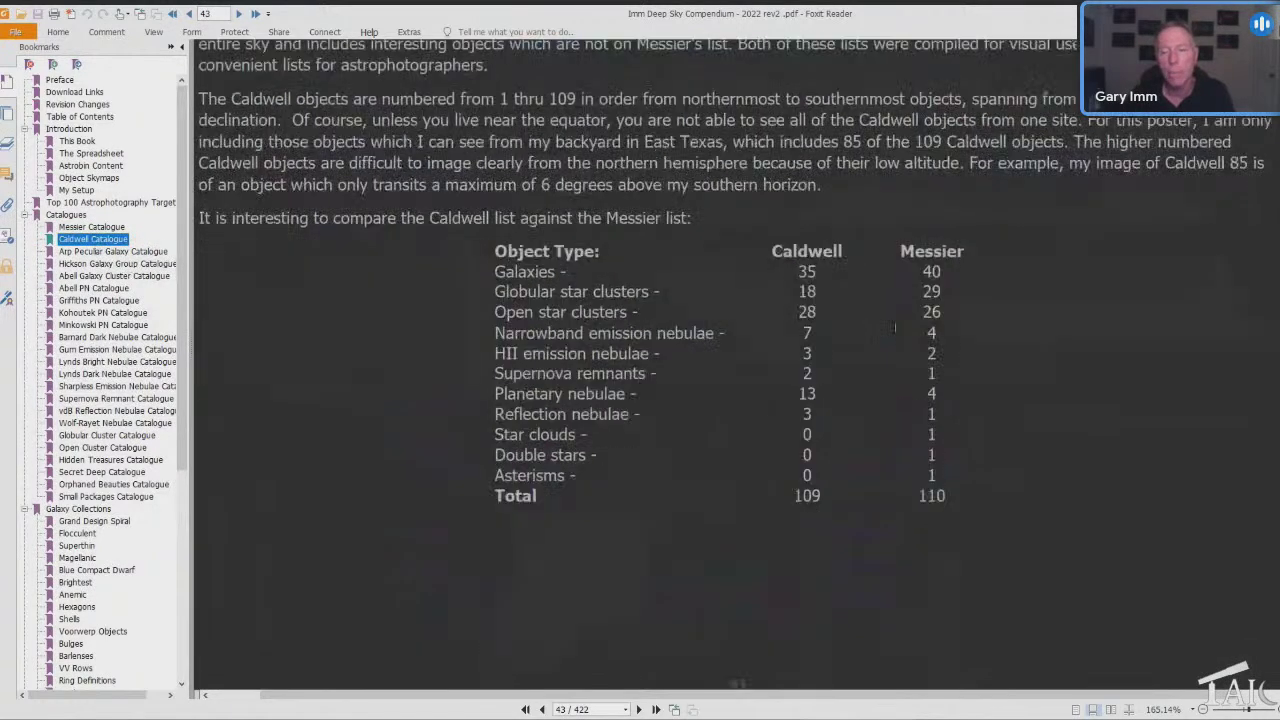
scroll(893, 347, "up", 2)
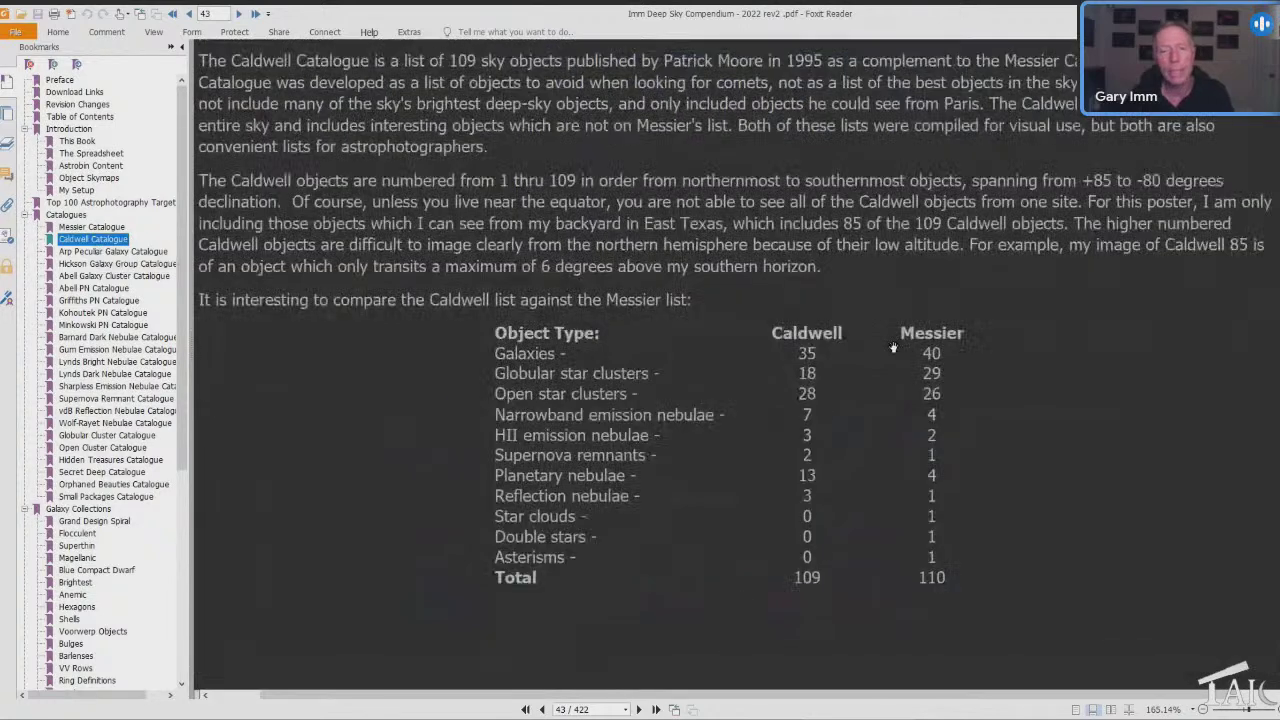
scroll(893, 347, "down", 15)
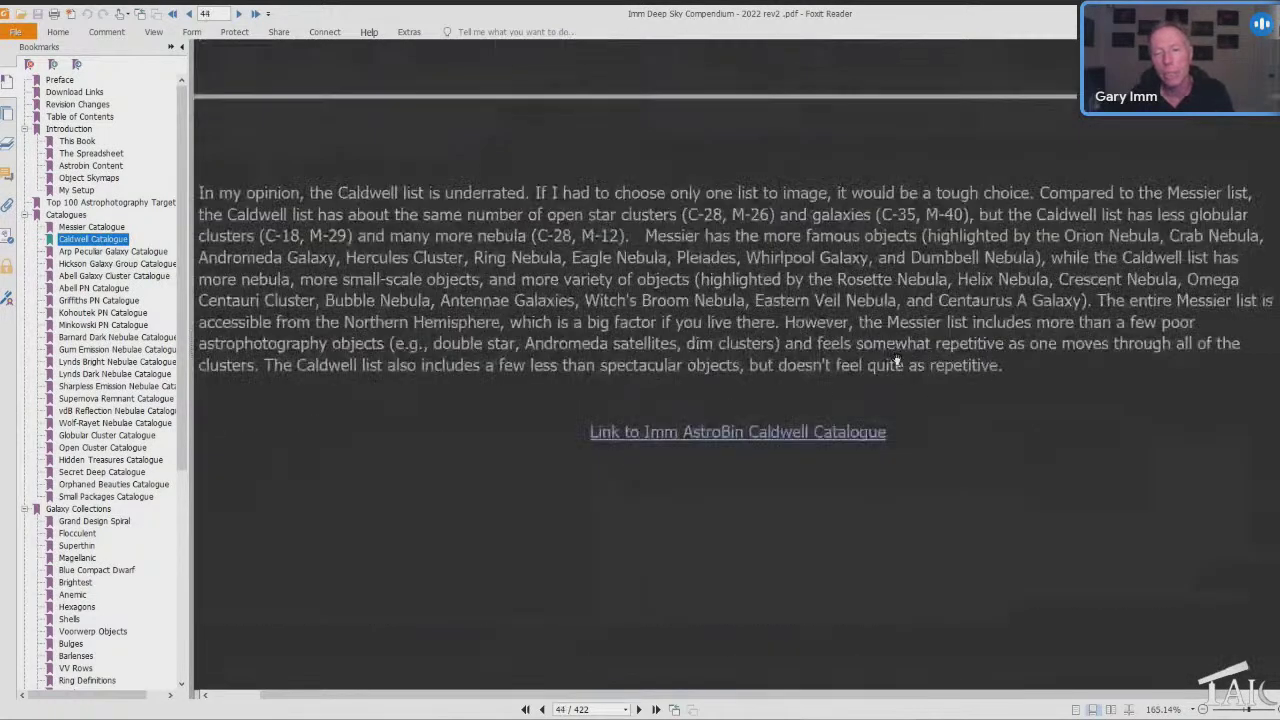
scroll(896, 360, "down", 1)
scroll(896, 360, "down", 3)
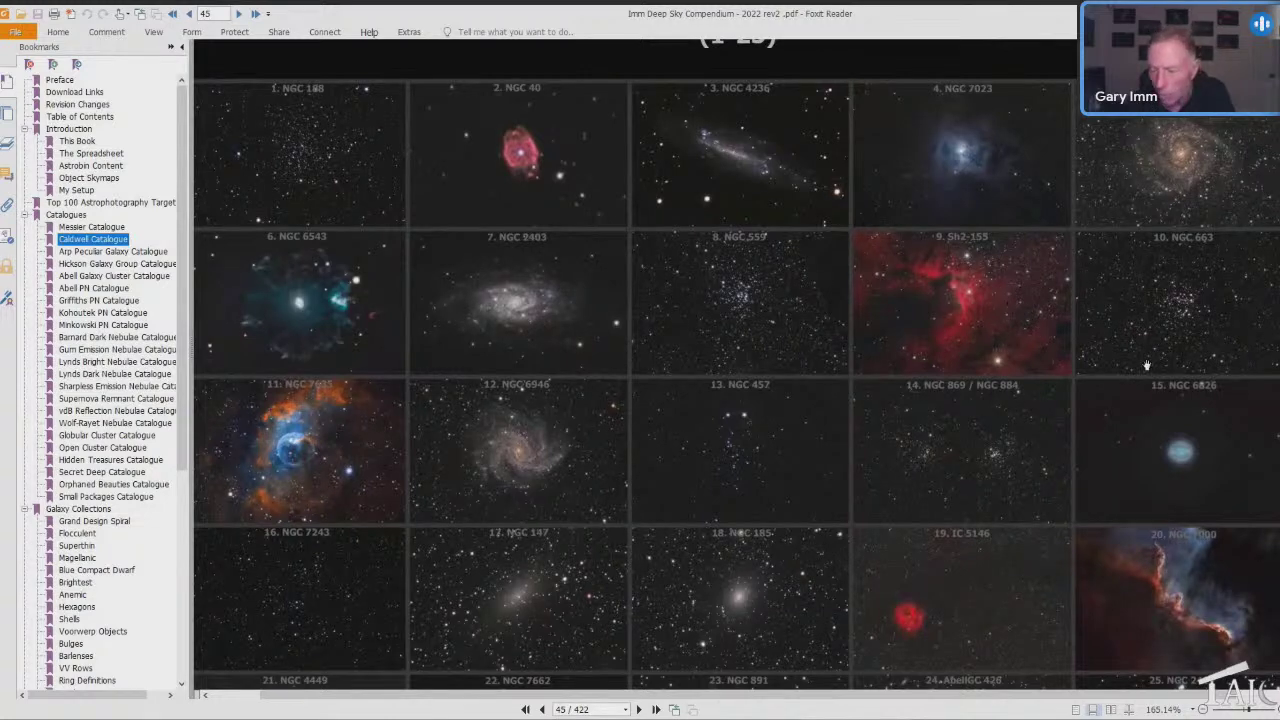
Scroll through Caldwell pages 46–48 to thumbnails 77–85, then switch to the PowerPoint slides.
scroll(321, 433, "down", 5)
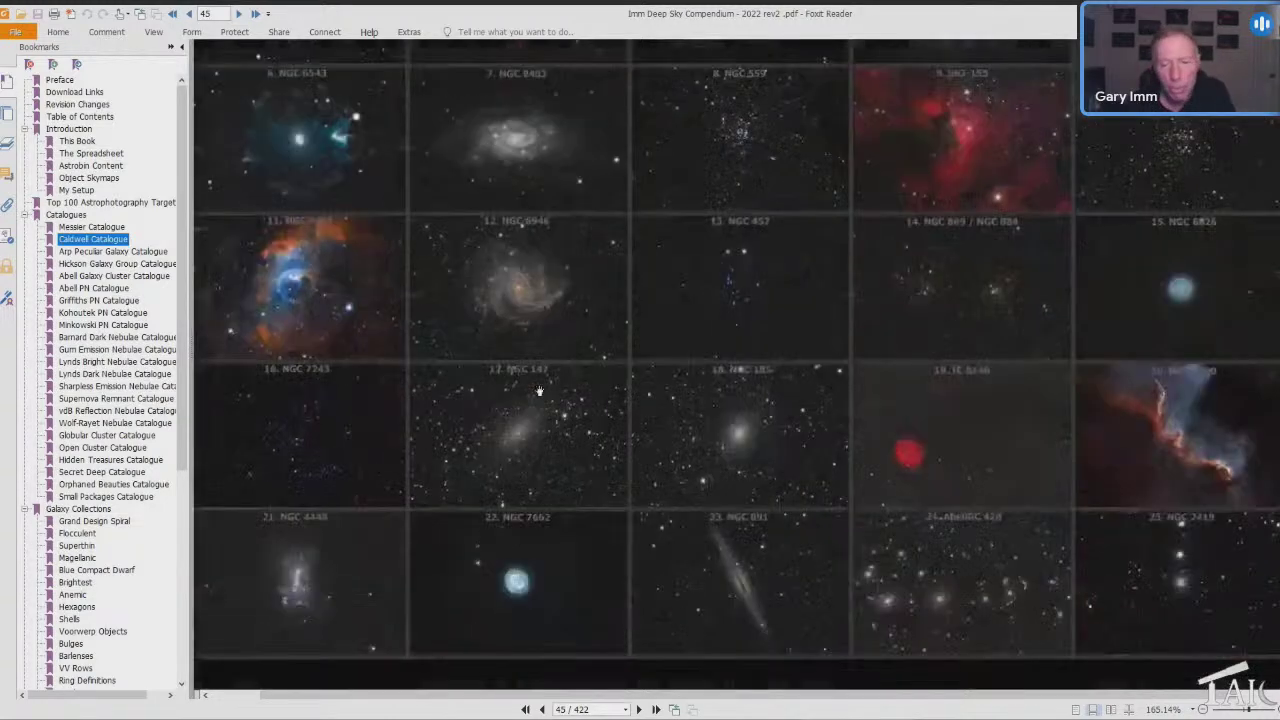
scroll(798, 425, "down", 2)
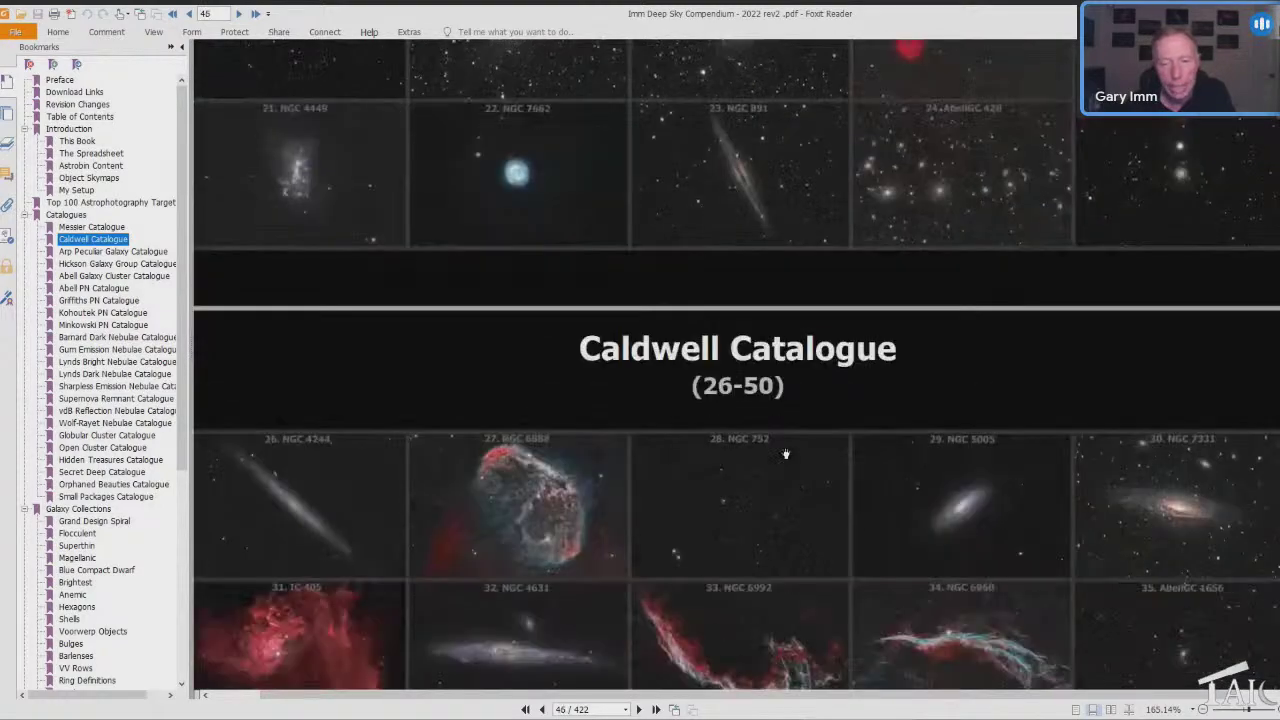
scroll(601, 423, "down", 2)
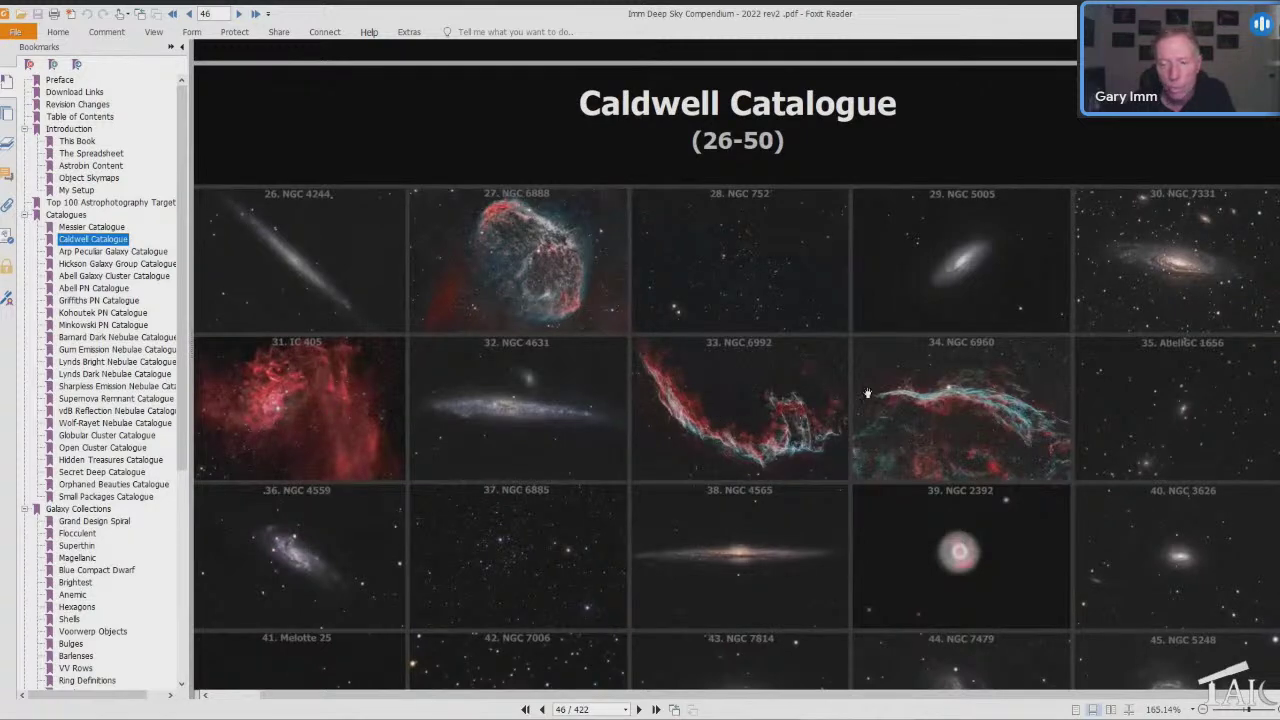
scroll(867, 393, "down", 6)
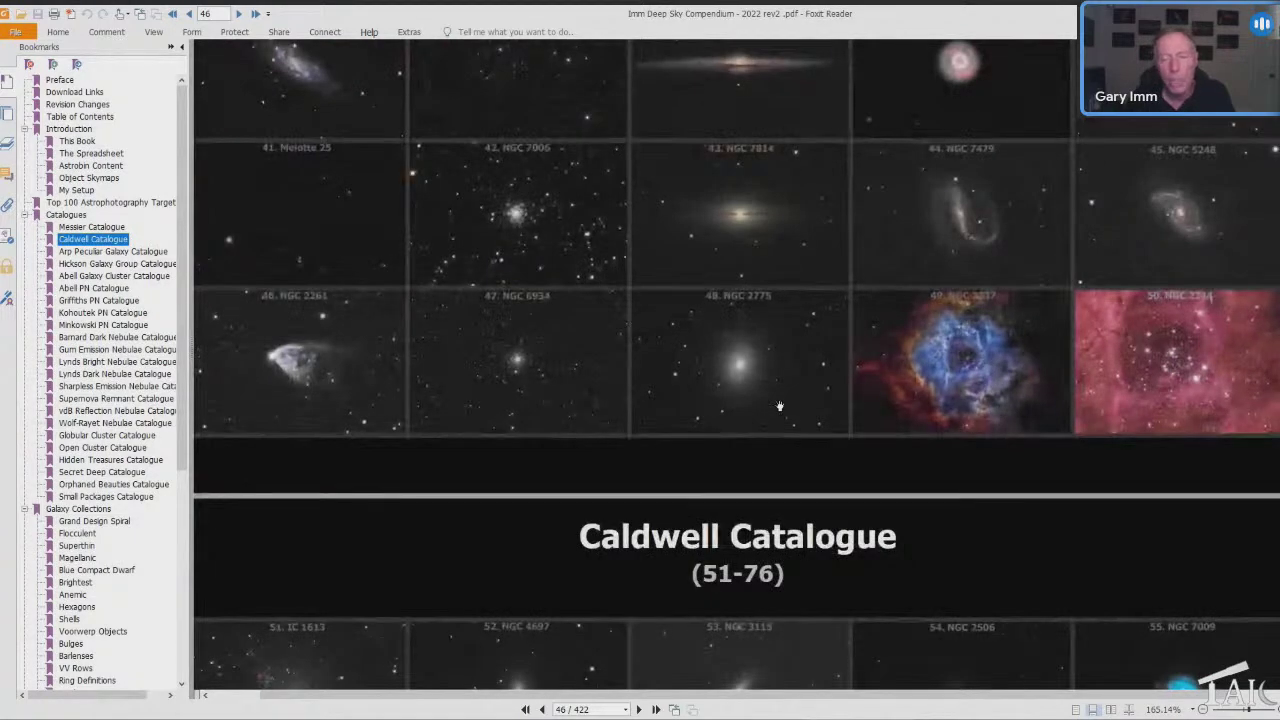
scroll(780, 405, "down", 7)
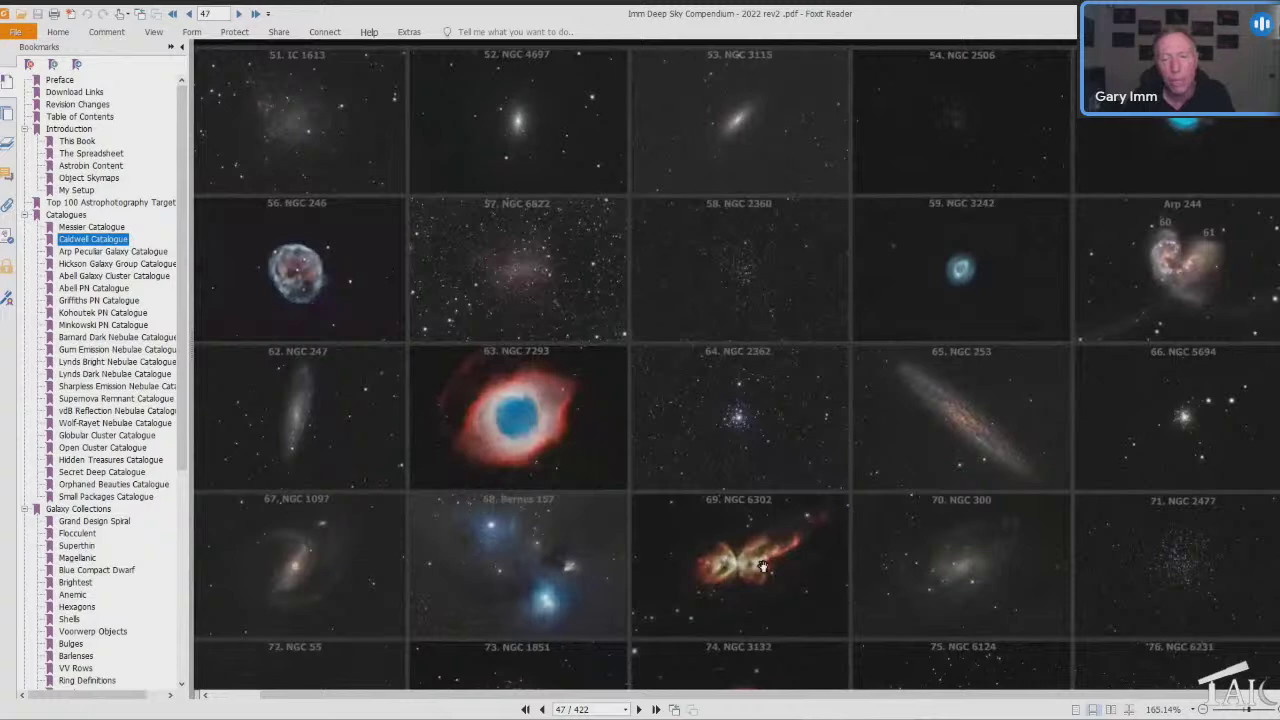
scroll(763, 567, "down", 2)
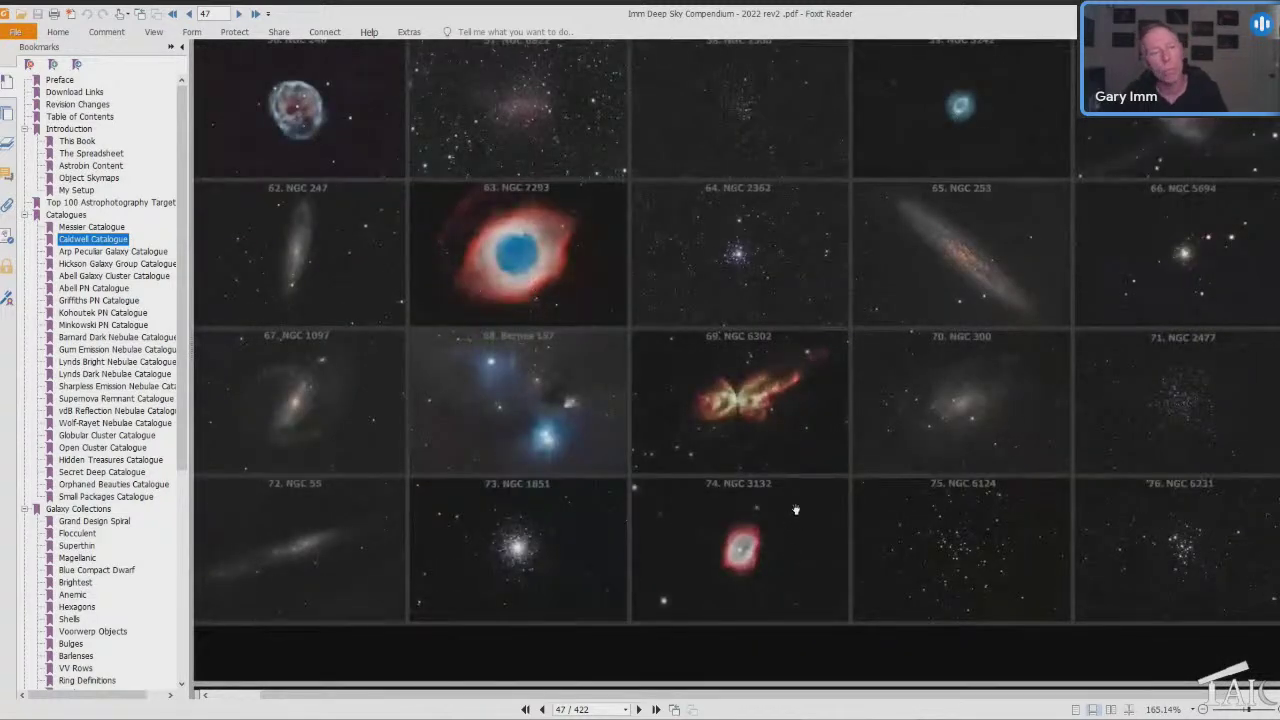
scroll(810, 490, "down", 10)
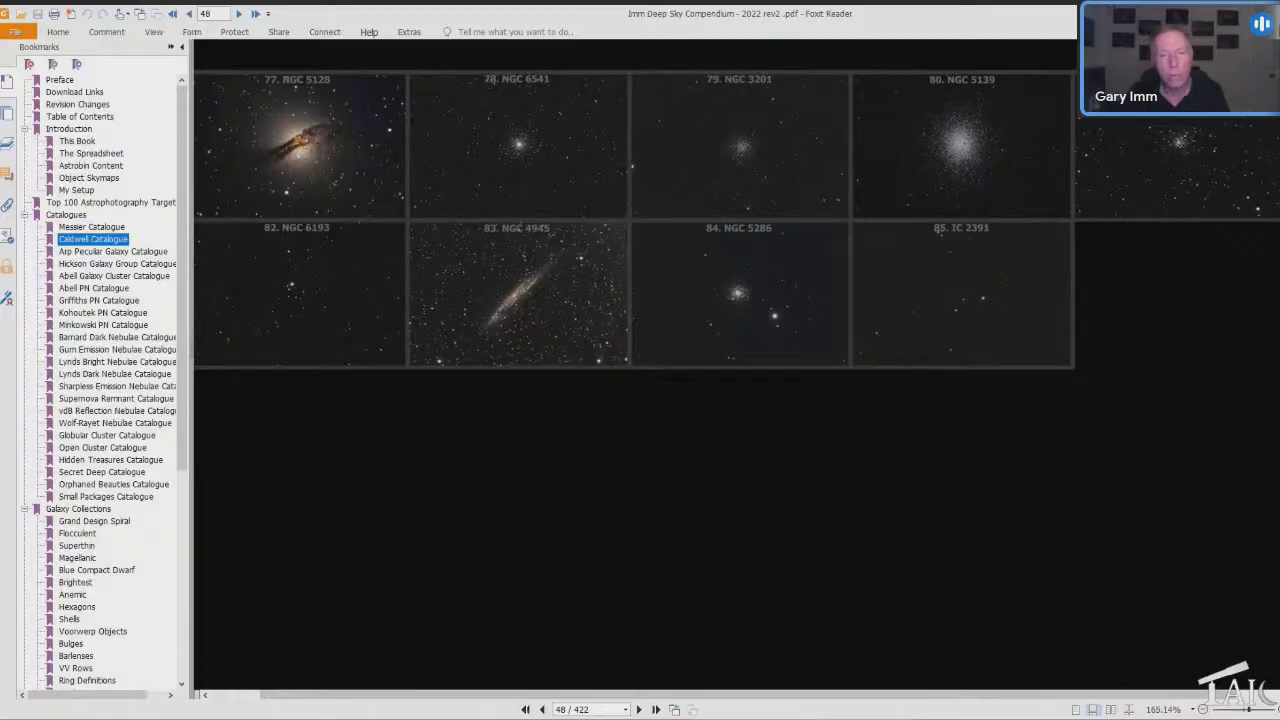
key("alt+Tab")
Advance to slide 17 comparing catalogue object counts, then return to Foxit Reader.
key("Down")
key("Down")
key("Down")
key("Down")
key("Down")
key("Down")
key("Down")
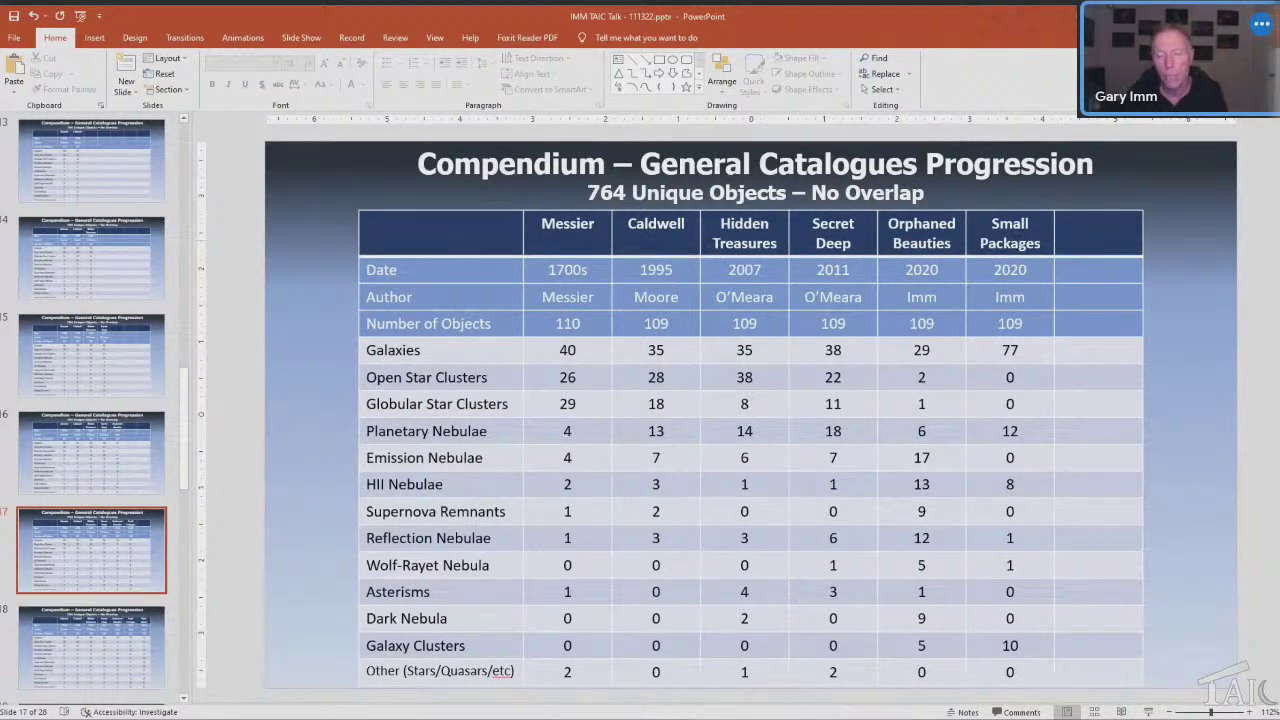
key("alt+Tab")
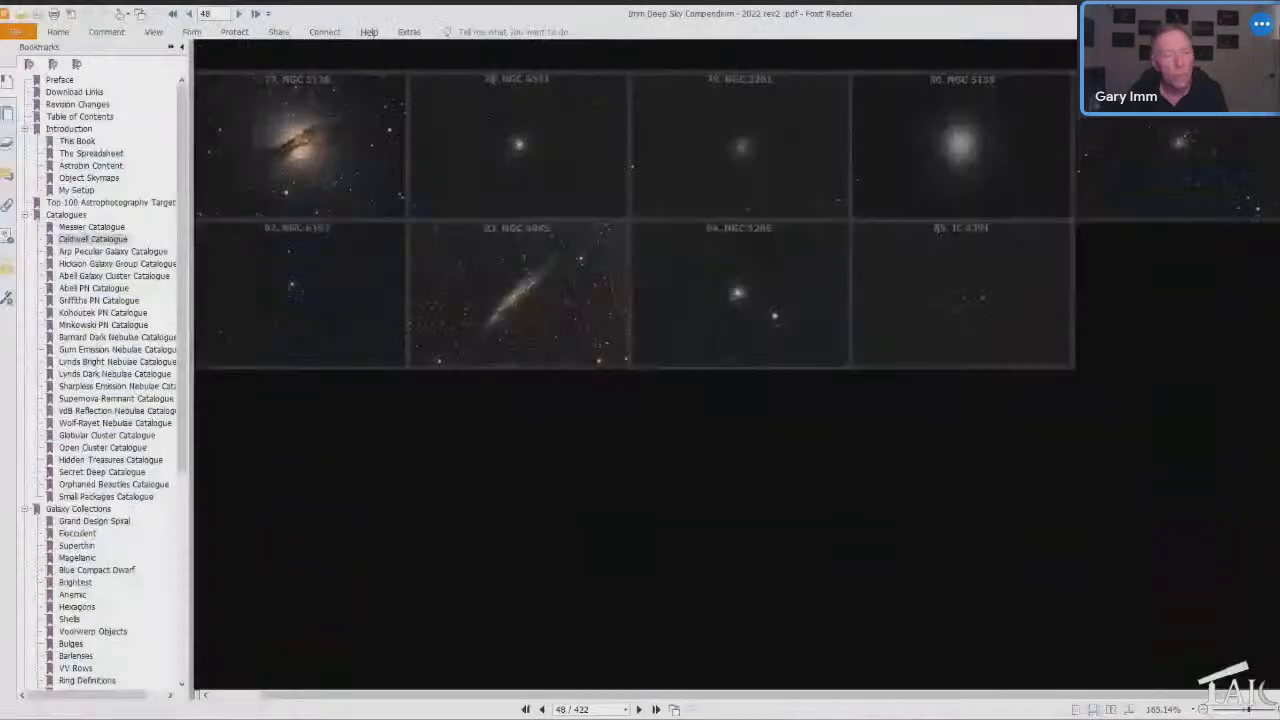
Jump to the Hidden Treasures Catalogue bookmark and scroll through its first image grids.
left_click(112, 463)
scroll(805, 402, "down", 5)
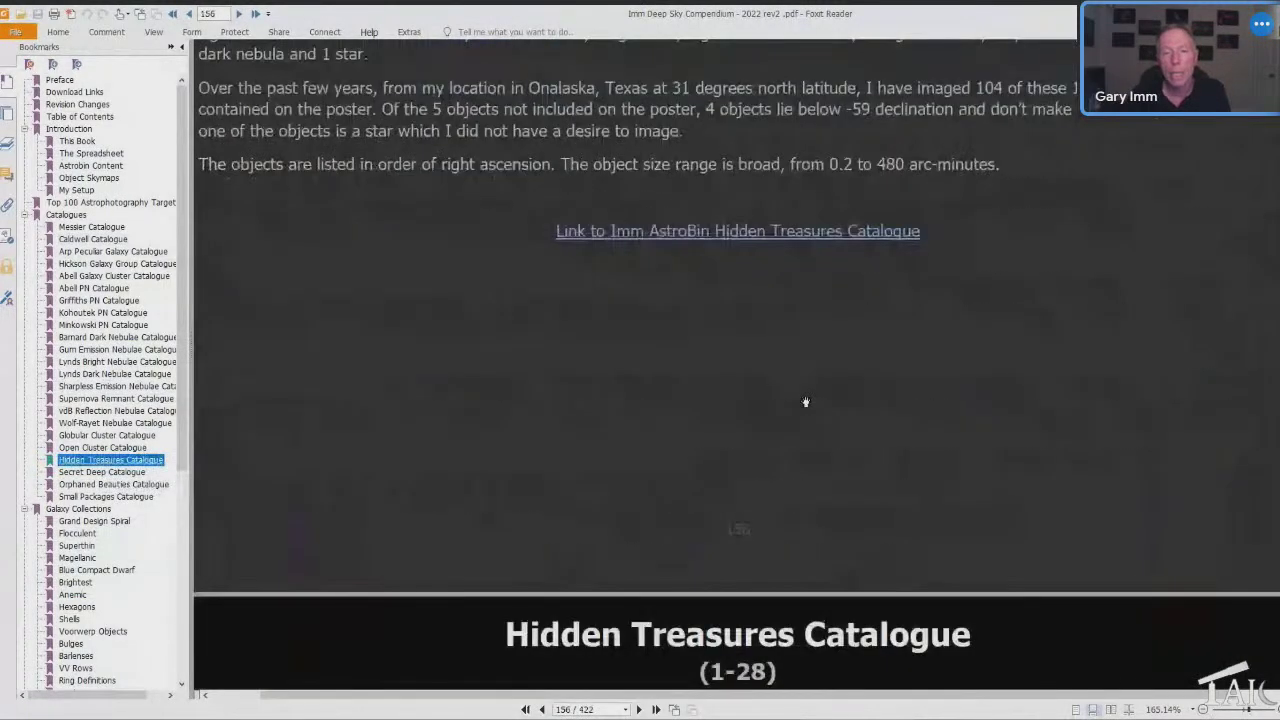
scroll(805, 402, "down", 3)
scroll(805, 402, "down", 1)
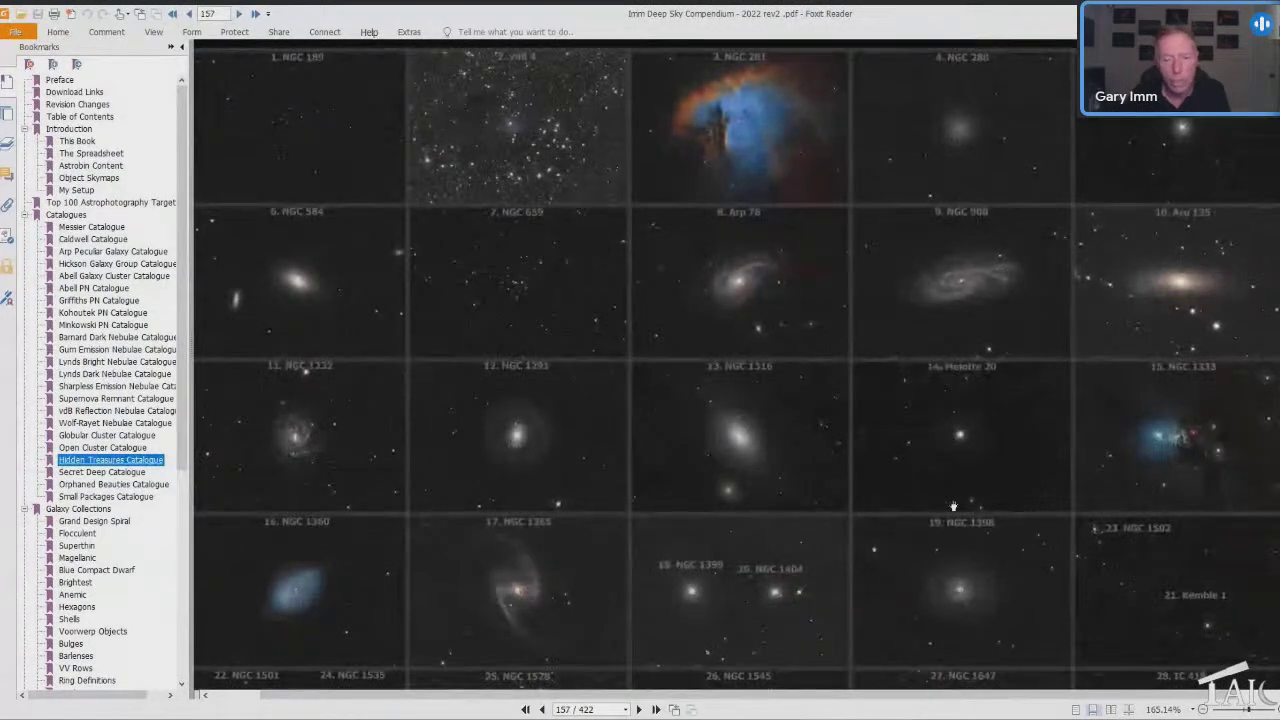
scroll(1013, 399, "down", 6)
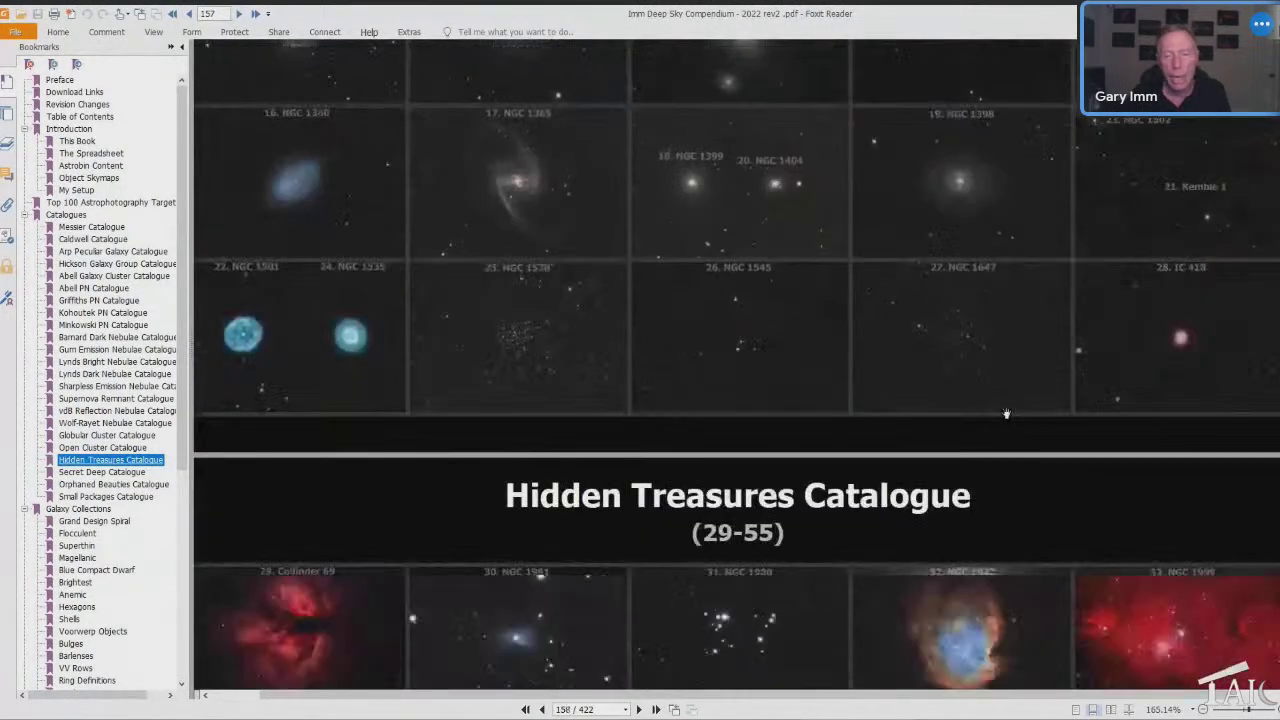
scroll(984, 467, "down", 2)
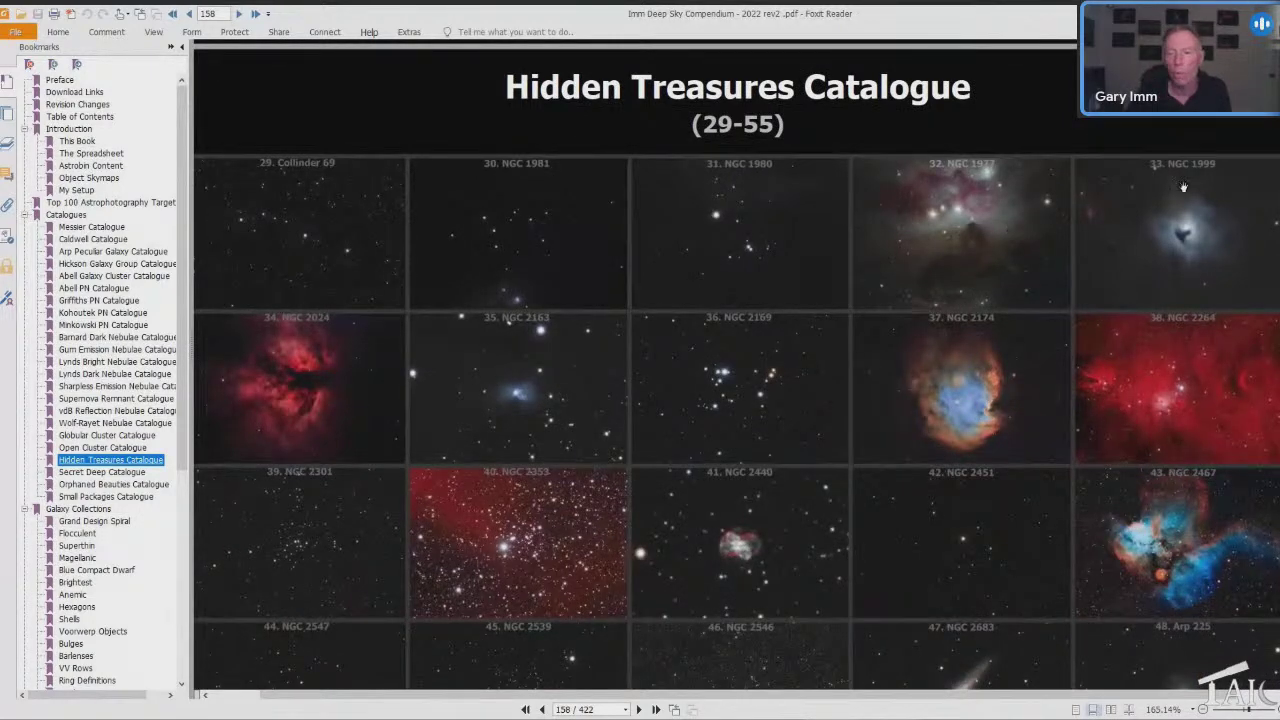
Scroll through the remaining Hidden Treasures grids, then jump to the Secret Deep Catalogue on page 168.
scroll(1224, 347, "down", 1)
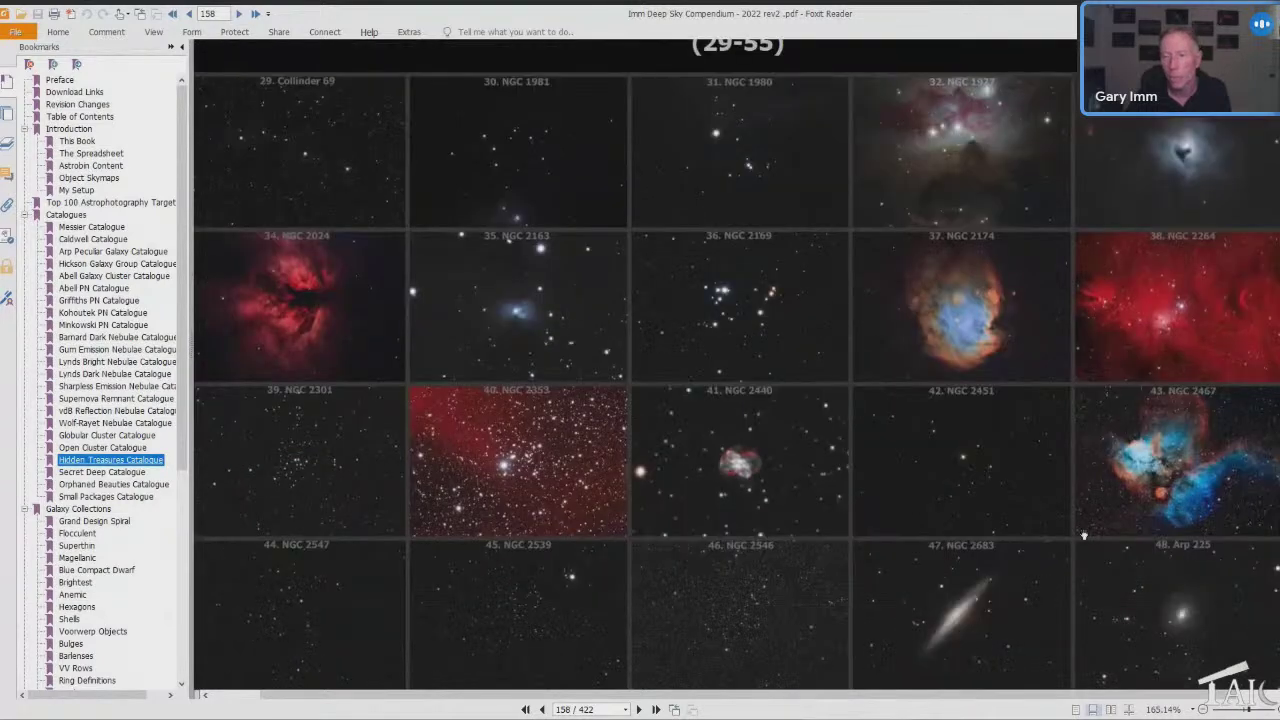
scroll(999, 540, "down", 1)
scroll(1129, 545, "down", 5)
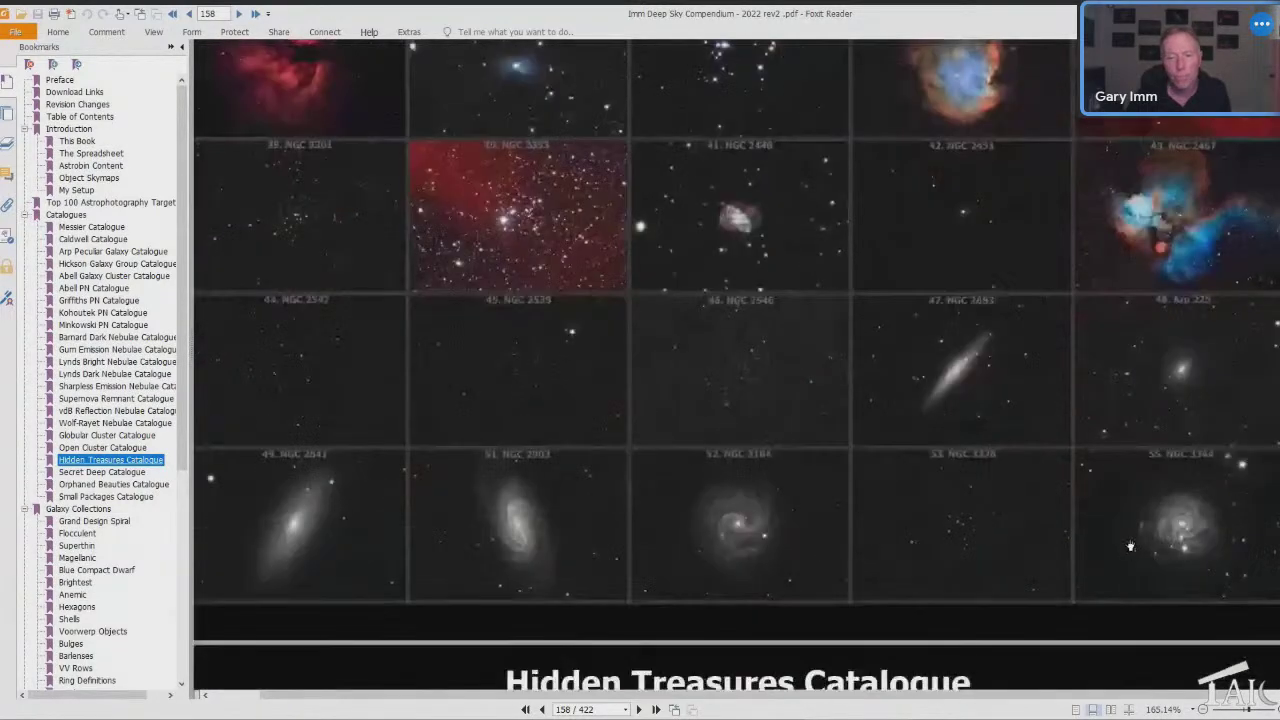
scroll(1129, 545, "down", 3)
scroll(1129, 545, "down", 2)
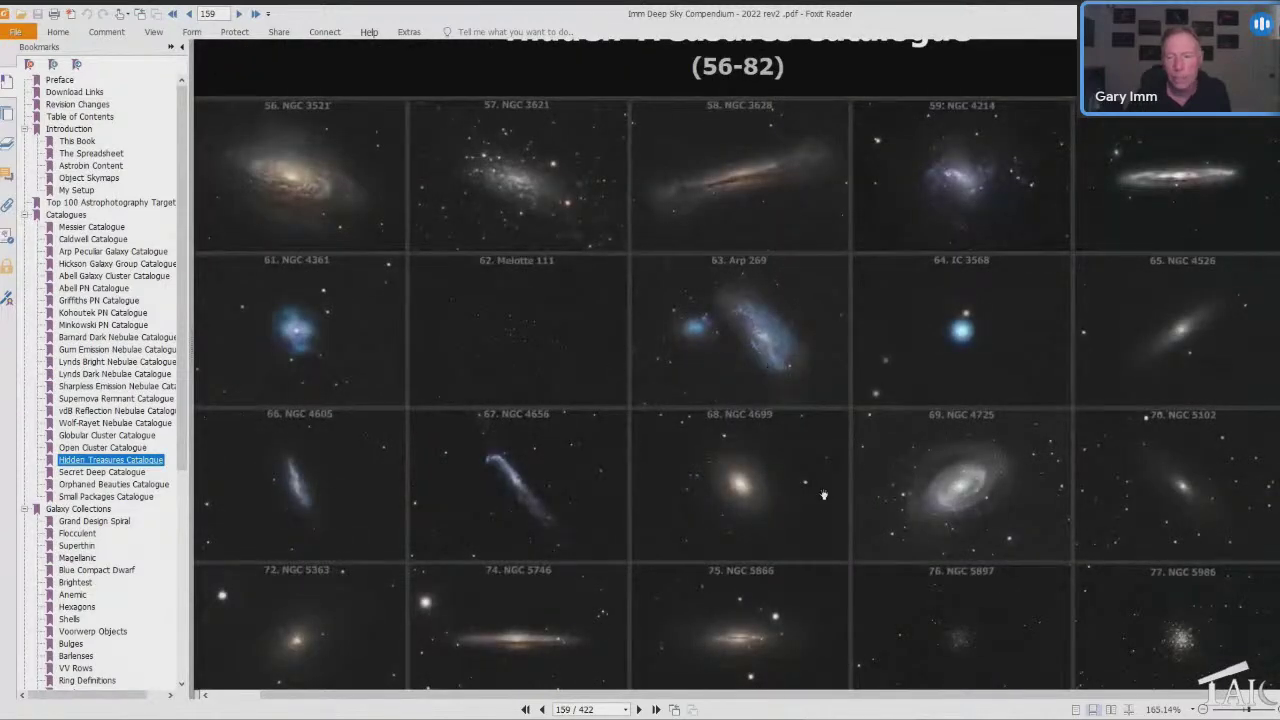
scroll(824, 494, "down", 8)
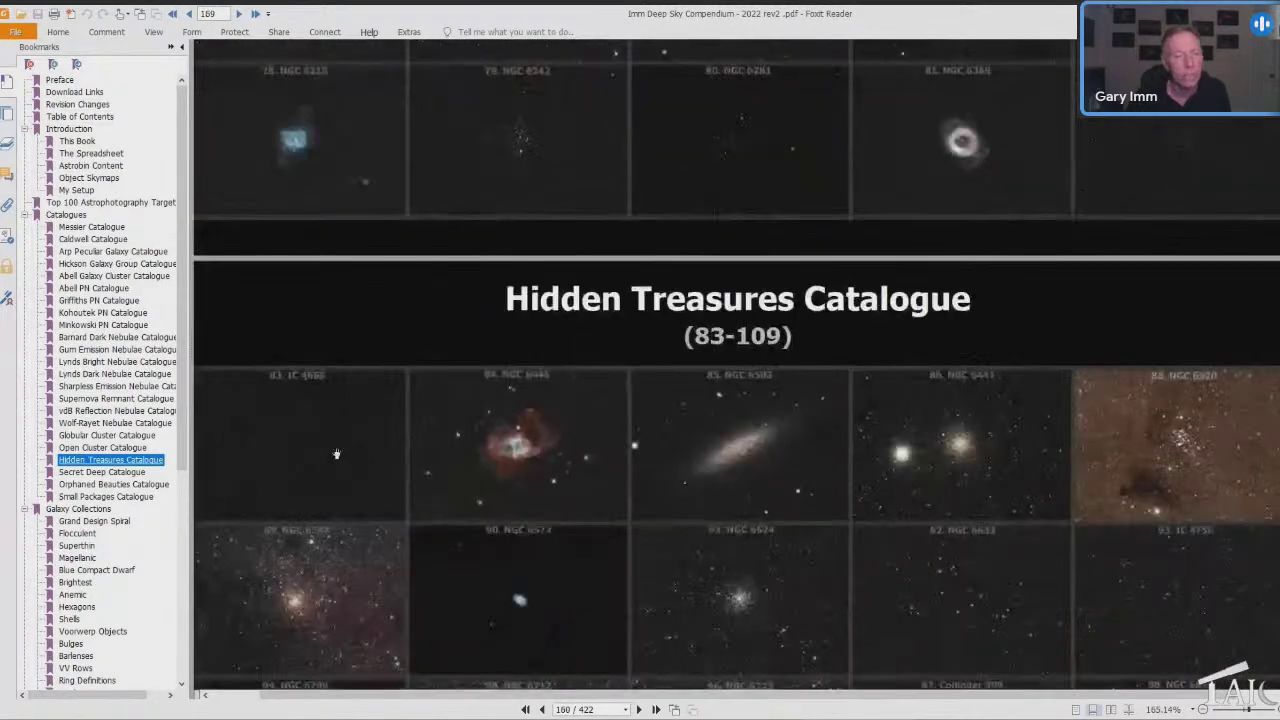
left_click(101, 471)
Scroll through Secret Deep Catalogue grids to page 169's objects 83–109 section.
scroll(826, 445, "down", 5)
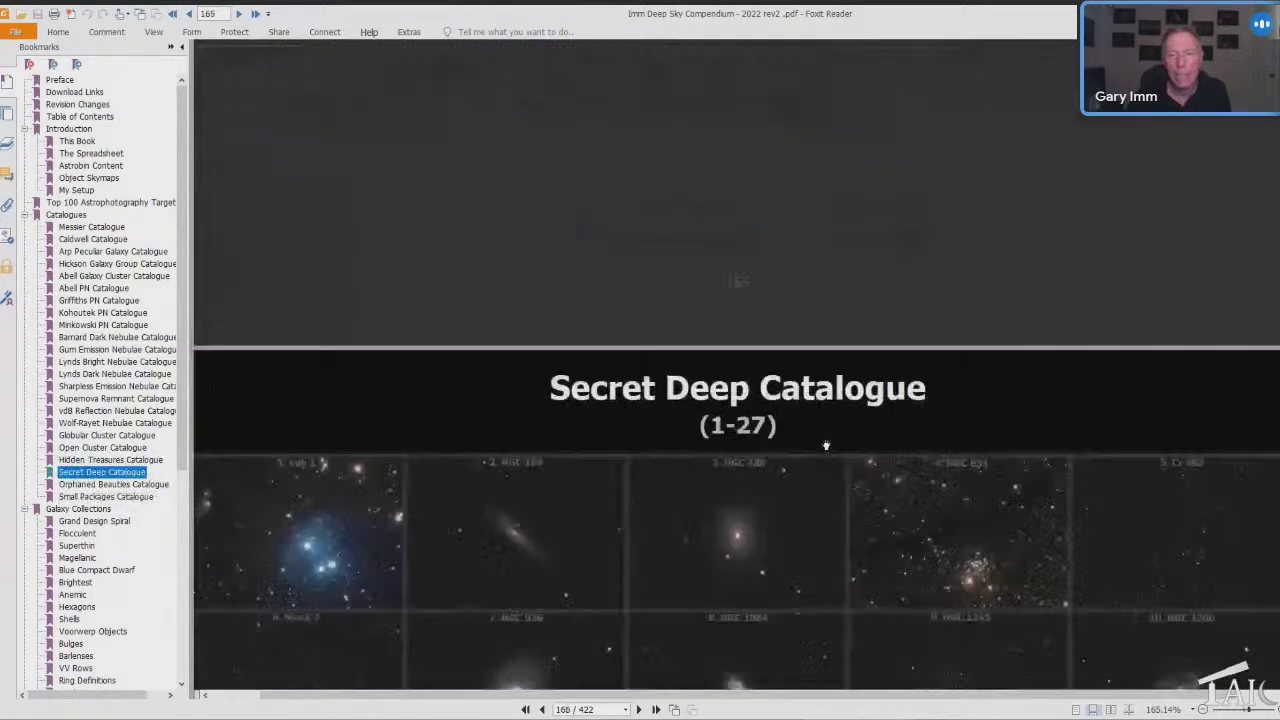
scroll(826, 445, "down", 6)
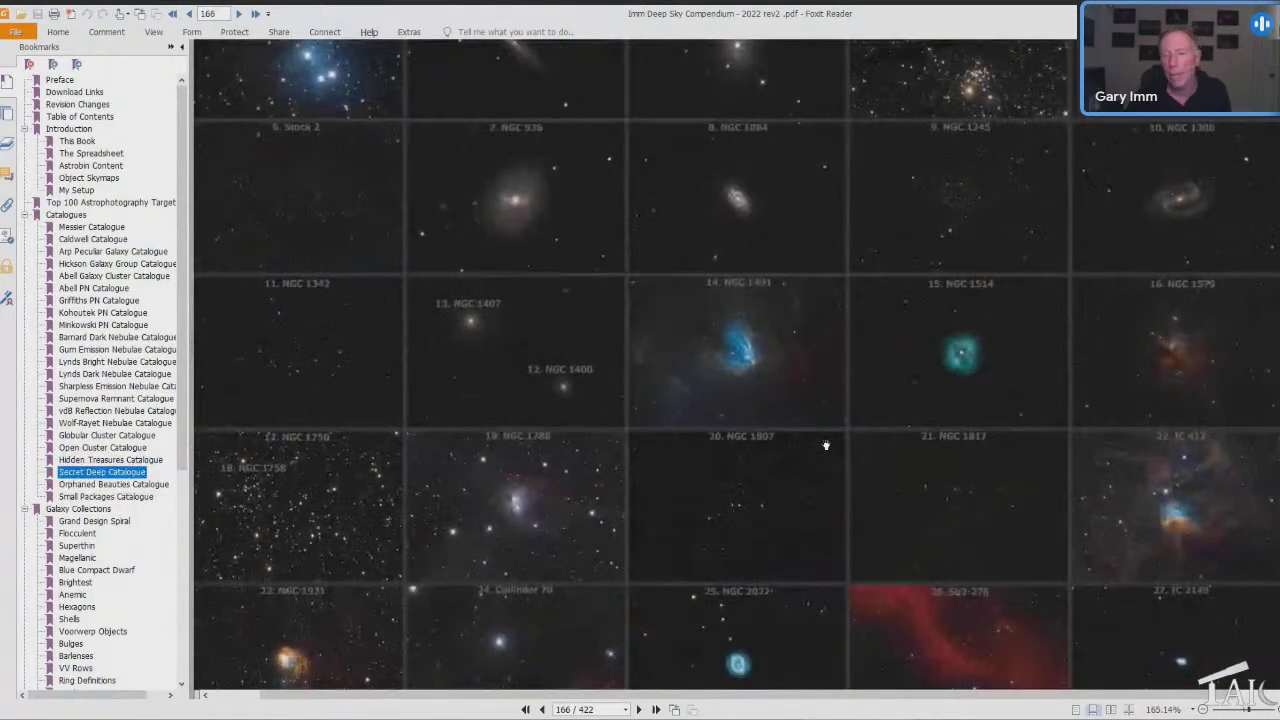
scroll(826, 445, "down", 3)
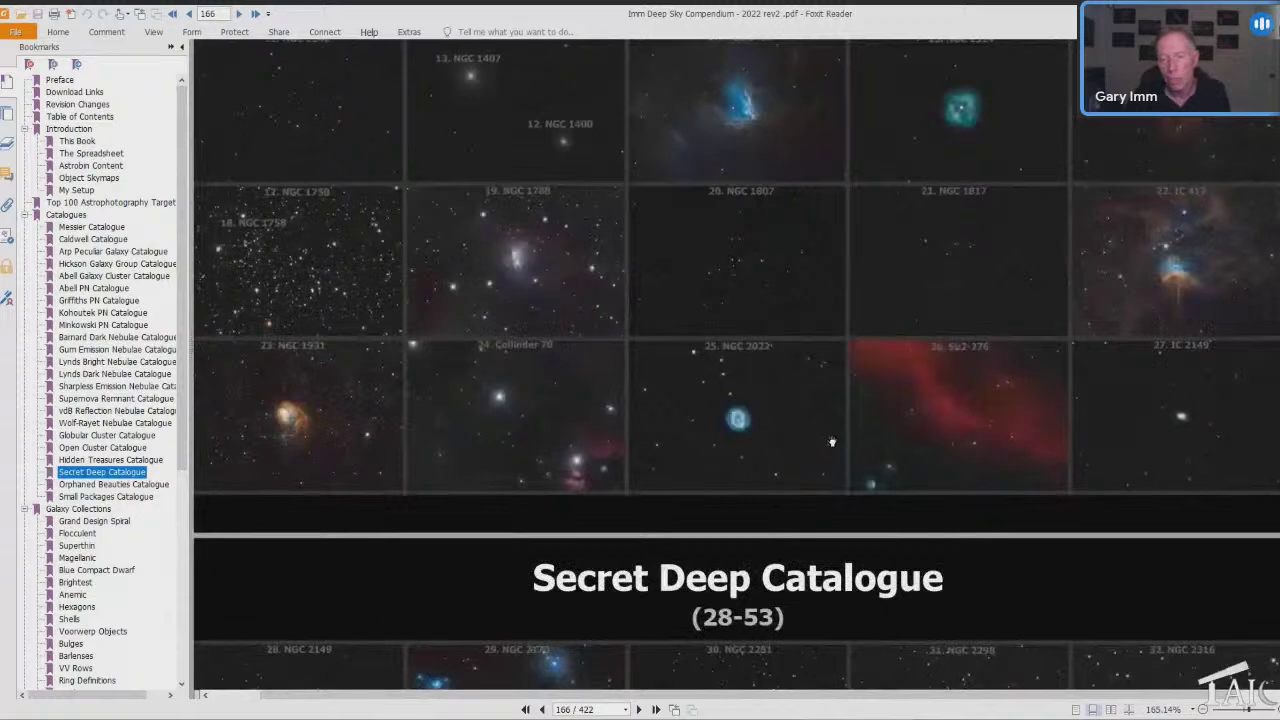
scroll(831, 442, "down", 5)
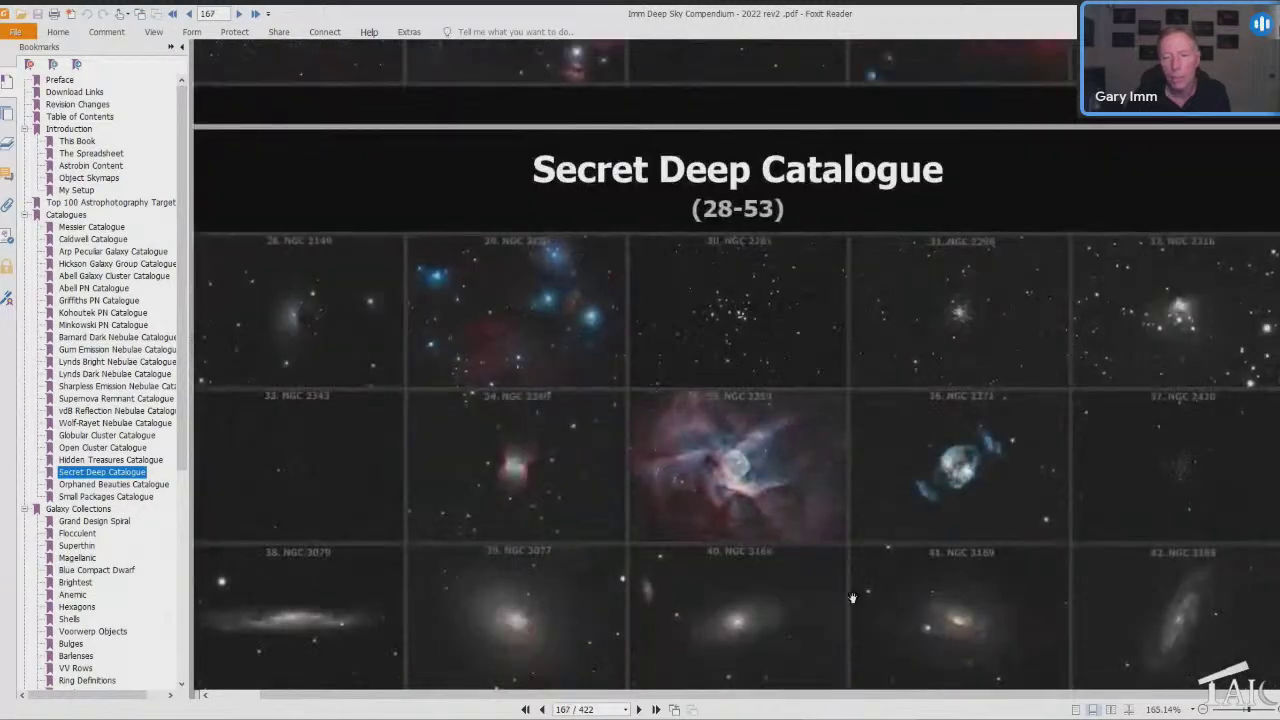
scroll(856, 580, "down", 2)
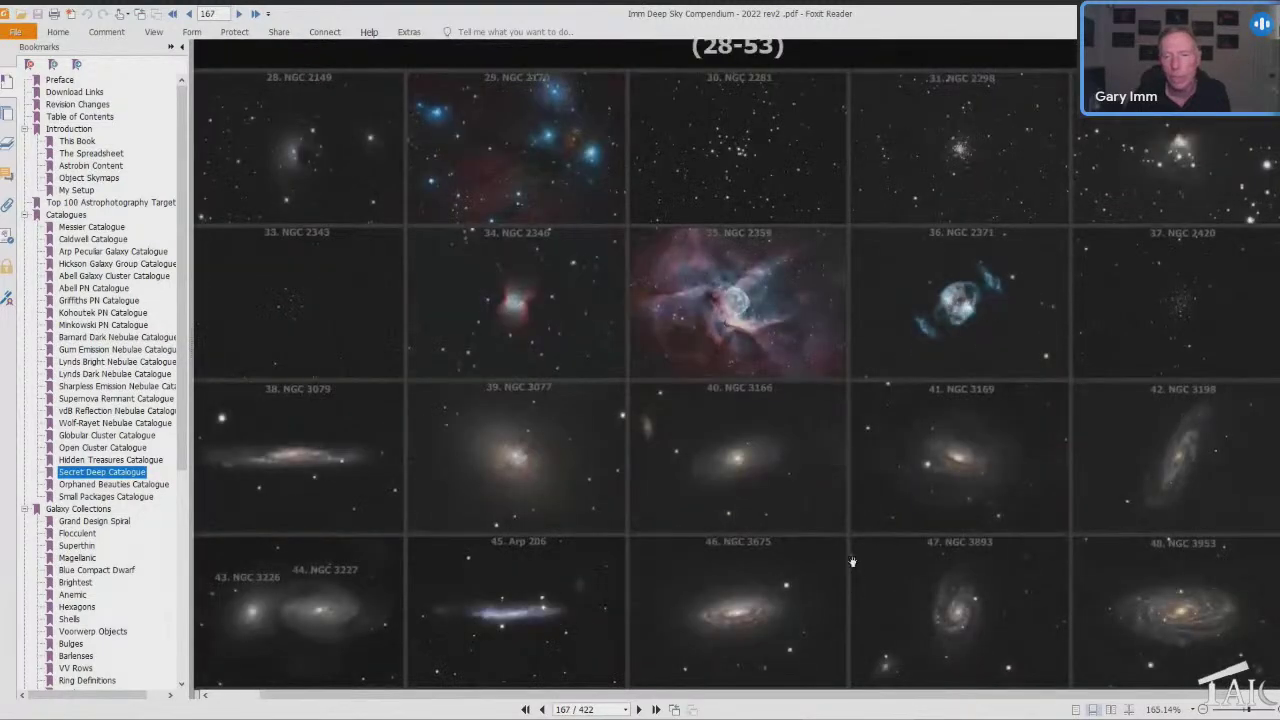
scroll(762, 431, "down", 10)
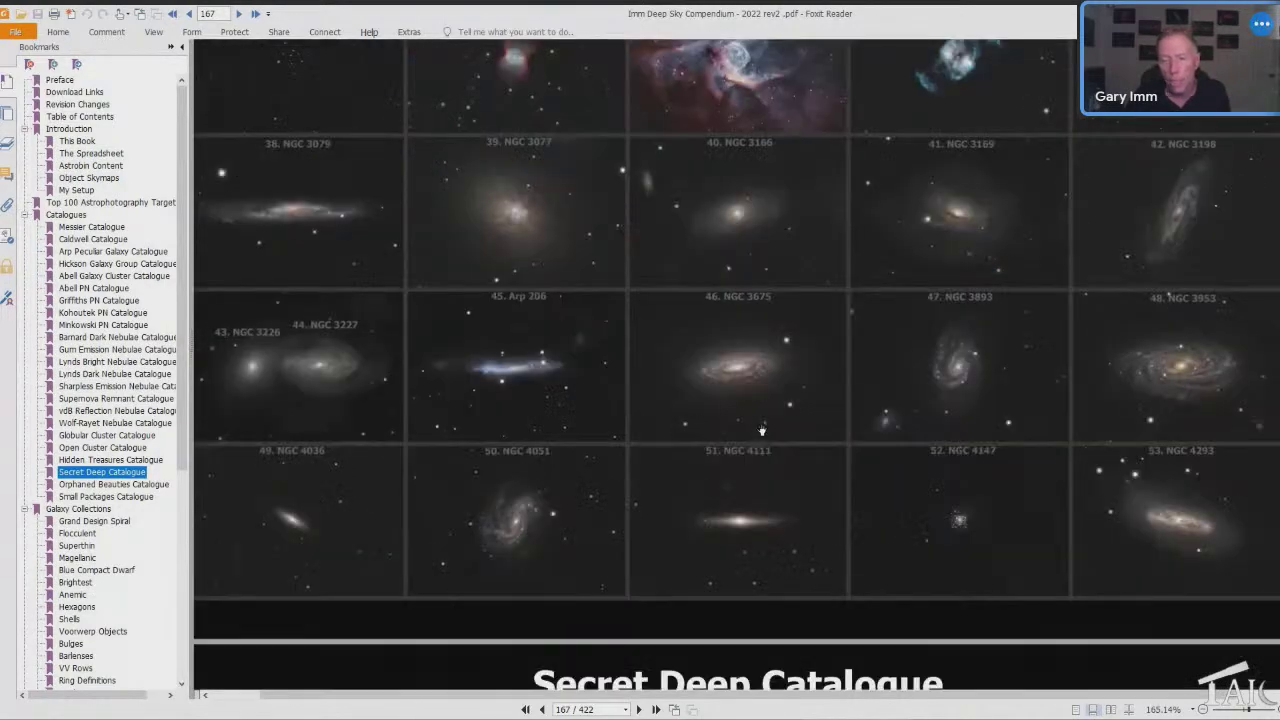
scroll(766, 436, "down", 5)
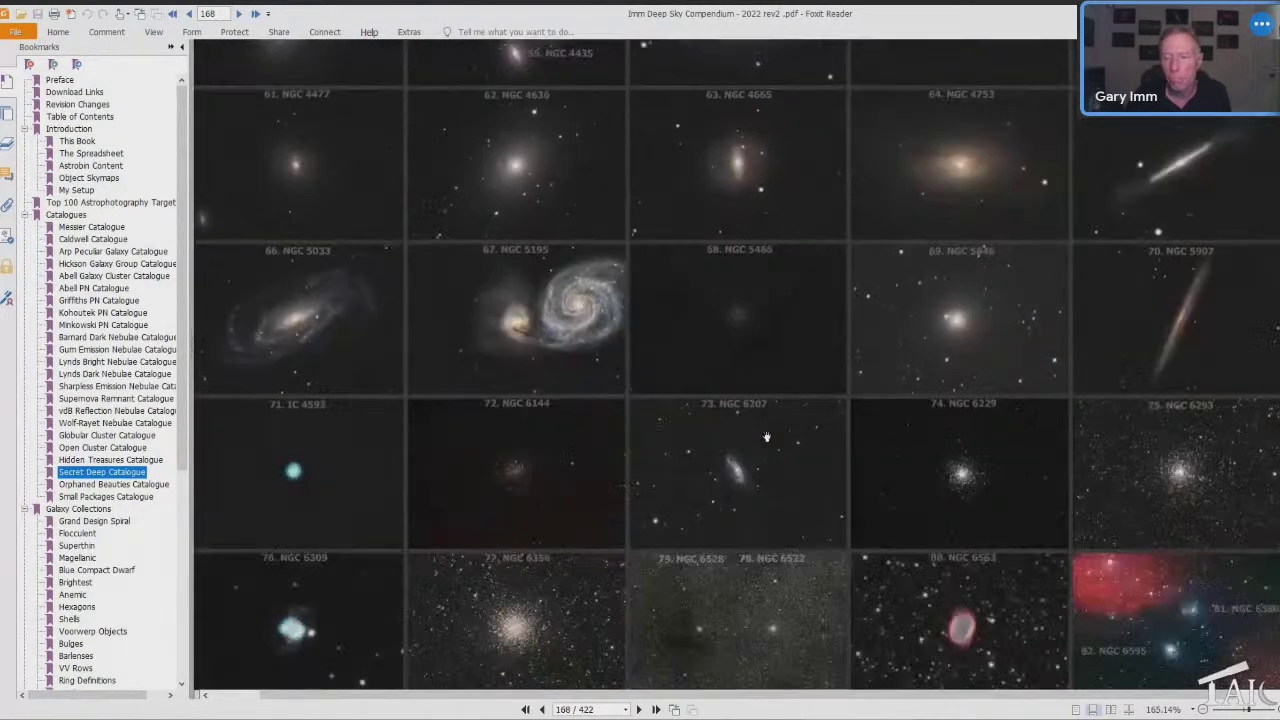
scroll(768, 440, "down", 2)
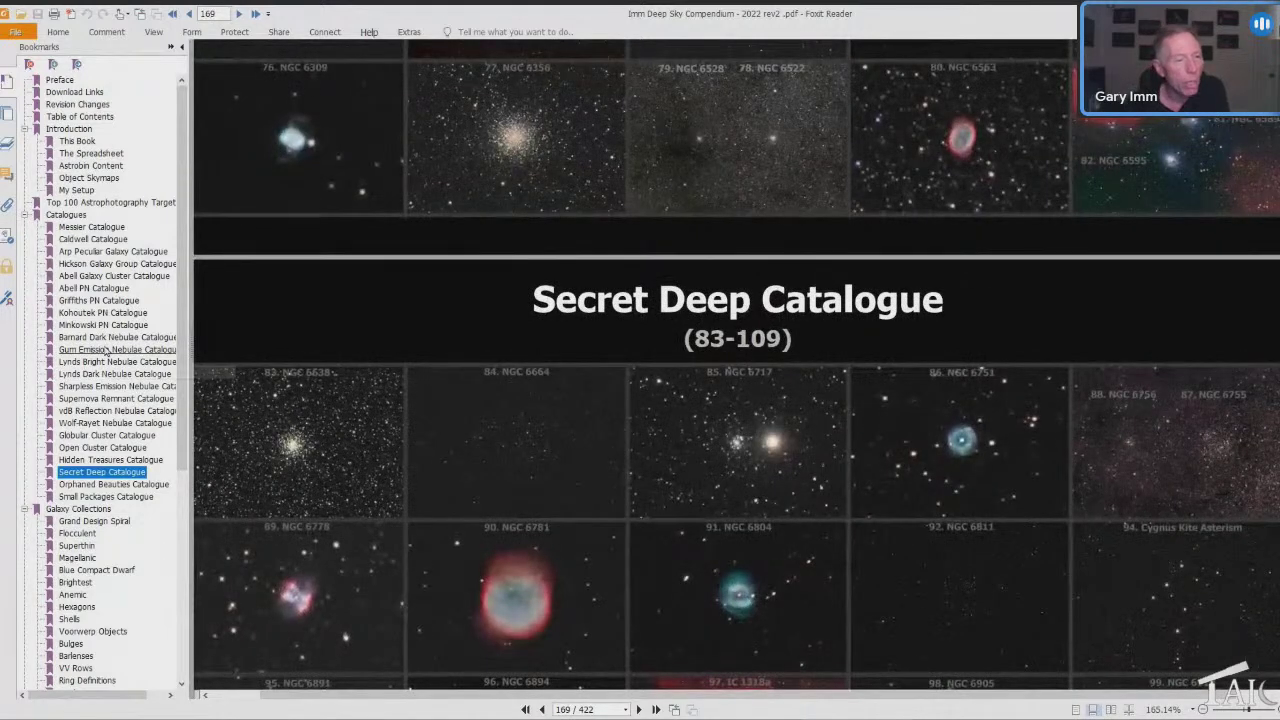
Jump back to the Caldwell Catalogue bookmark and scroll its table to rows 71–85 on page 51.
left_click(93, 240)
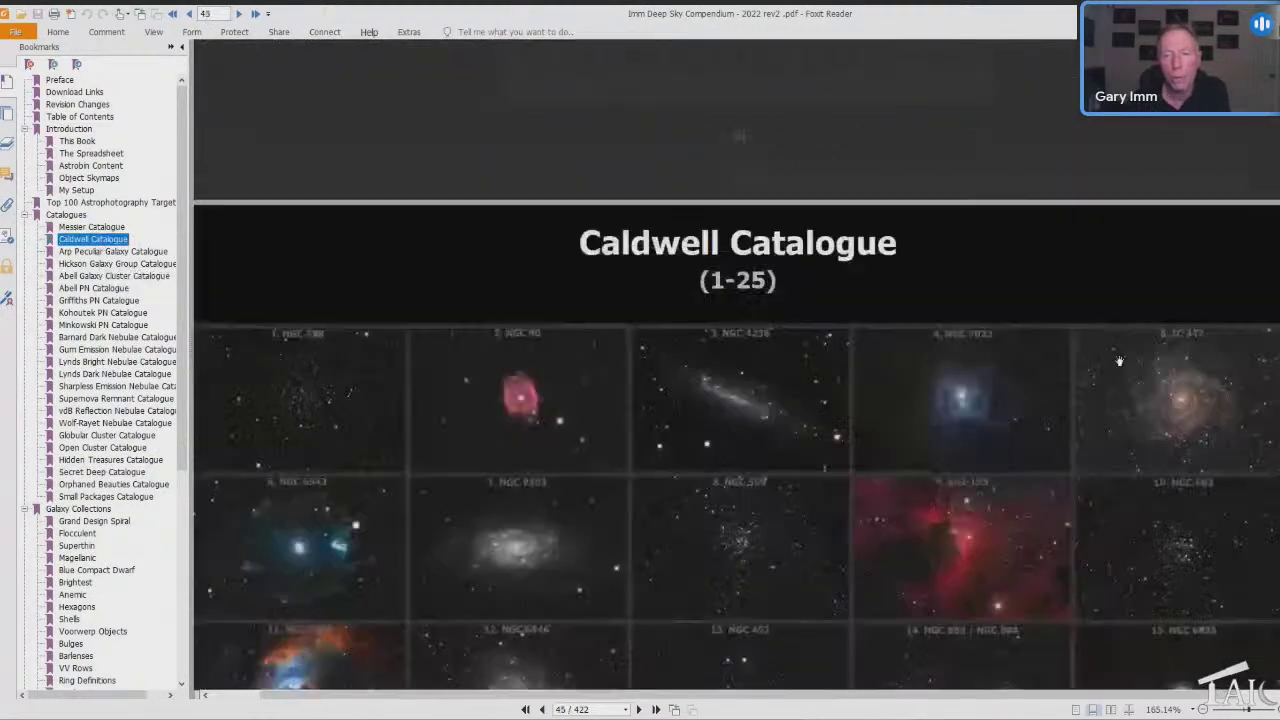
scroll(1119, 361, "down", 10)
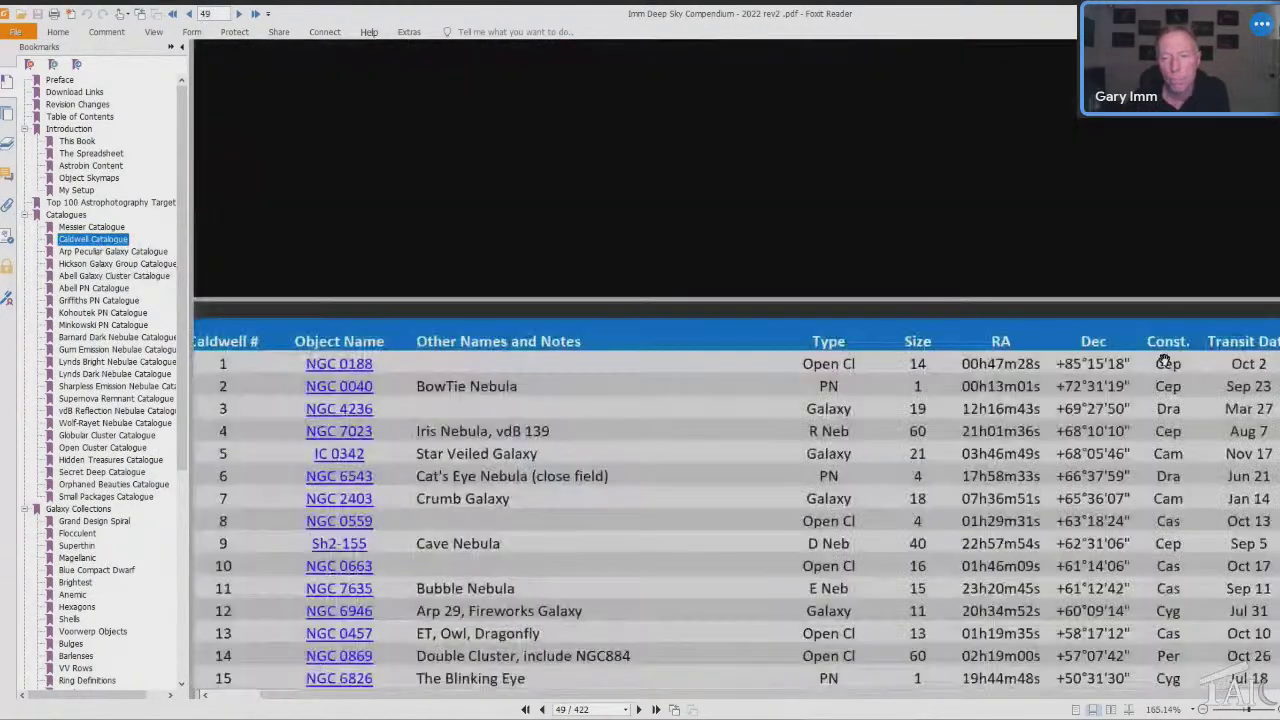
scroll(1165, 361, "down", 5)
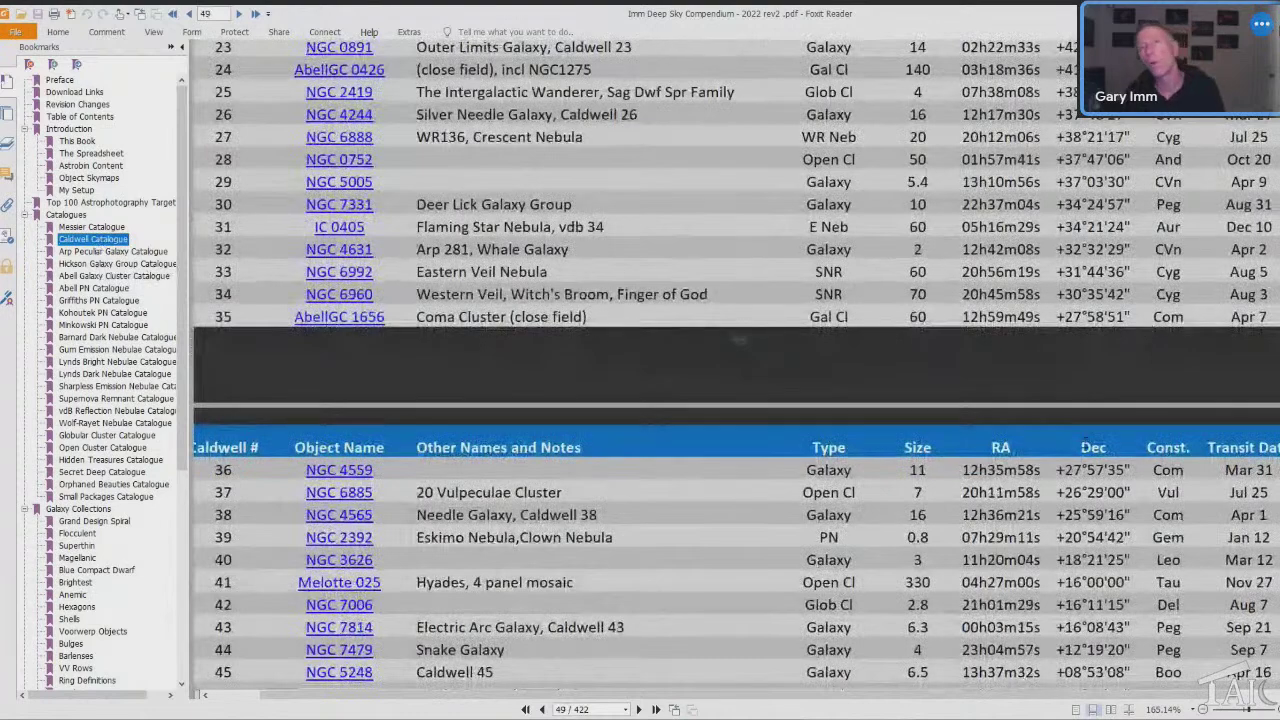
scroll(1085, 458, "down", 10)
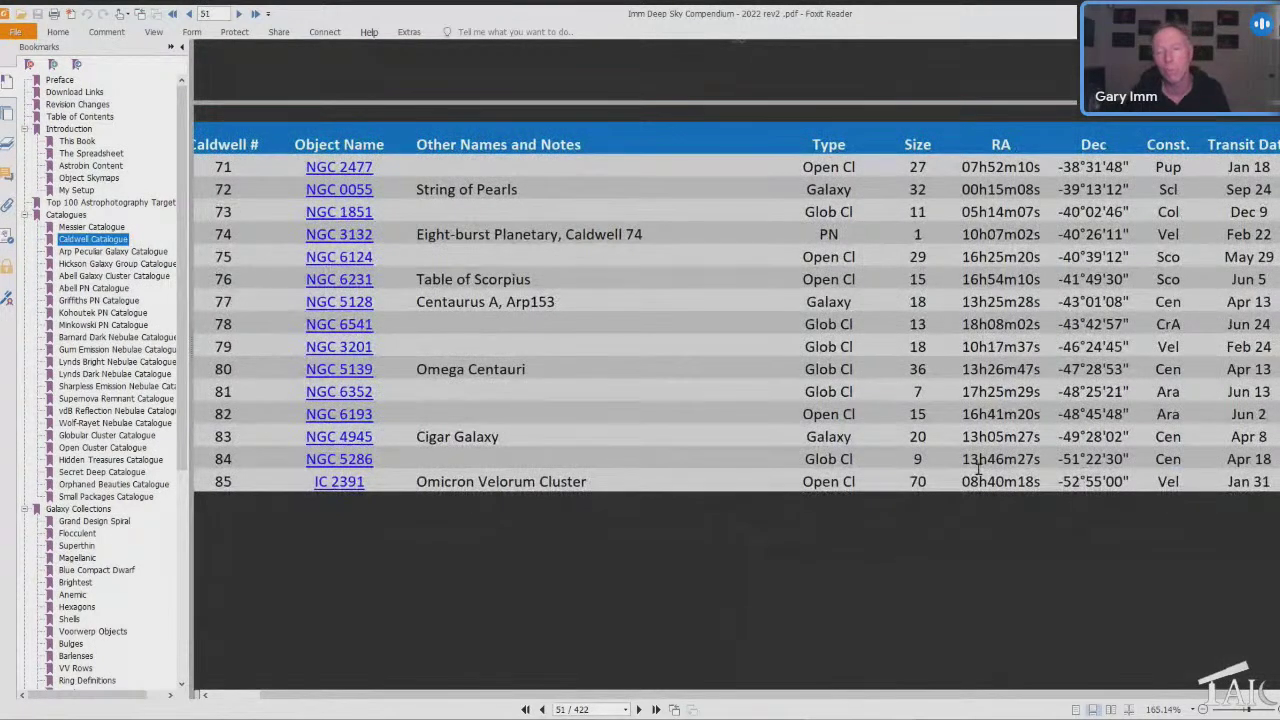
Scroll page 52 until the whole Caldwell Object Locations chart, axes included, fits on screen.
scroll(971, 447, "down", 8)
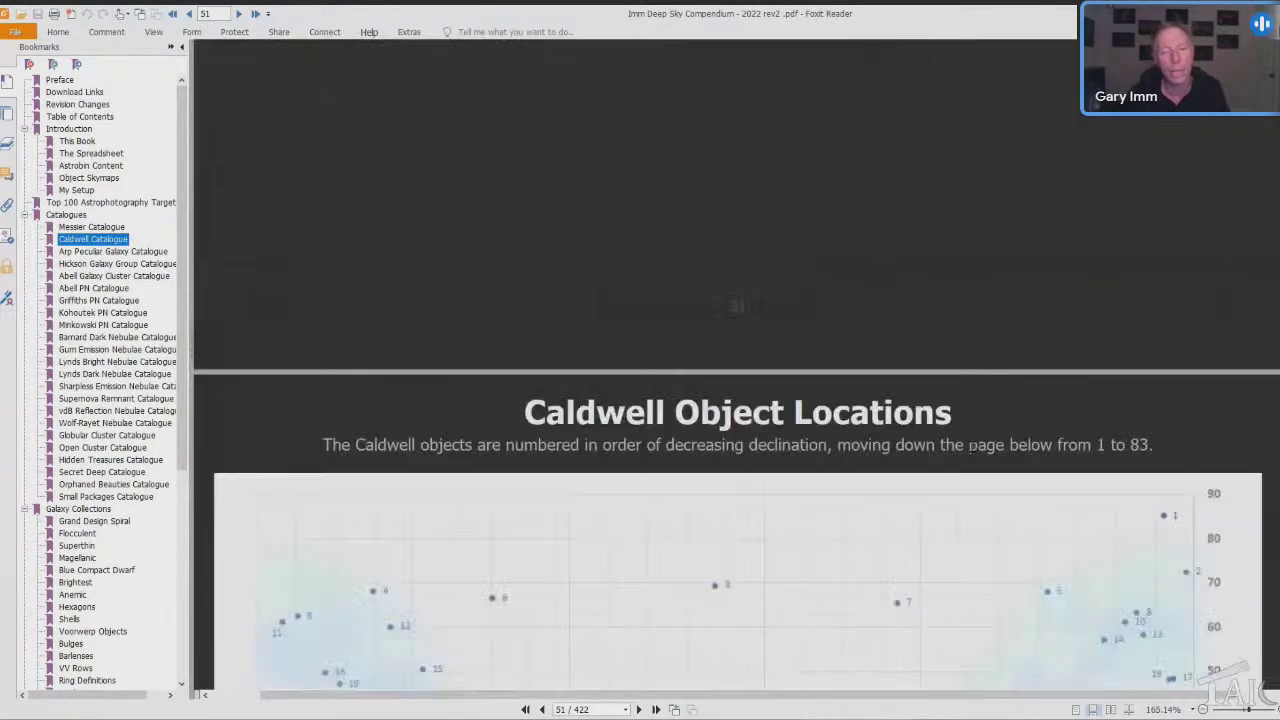
scroll(971, 447, "up", 2)
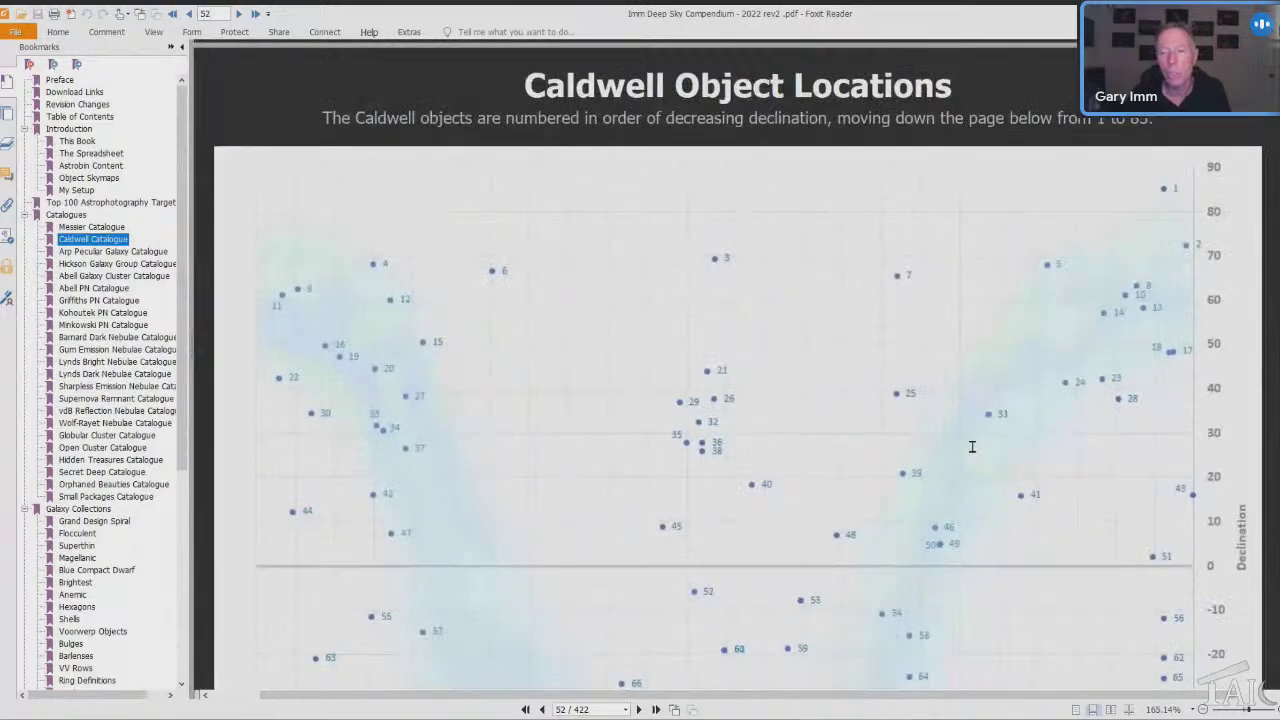
scroll(971, 447, "down", 2)
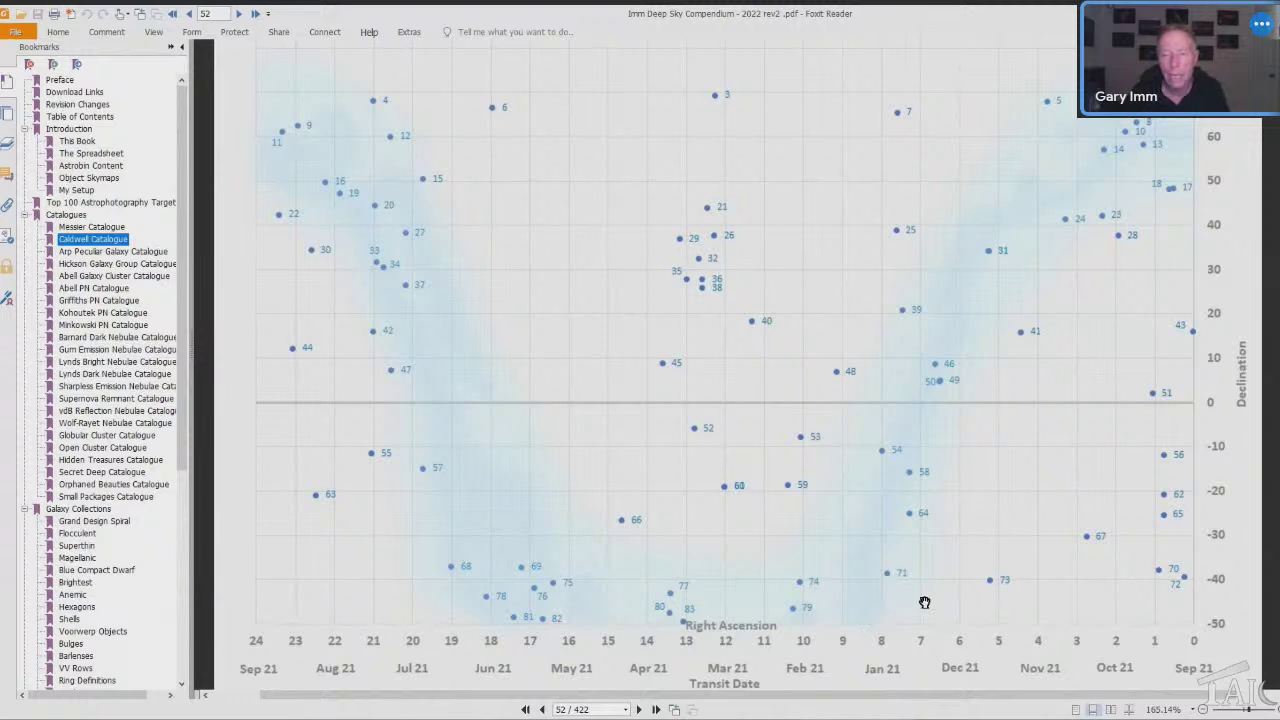
scroll(927, 580, "down", 2)
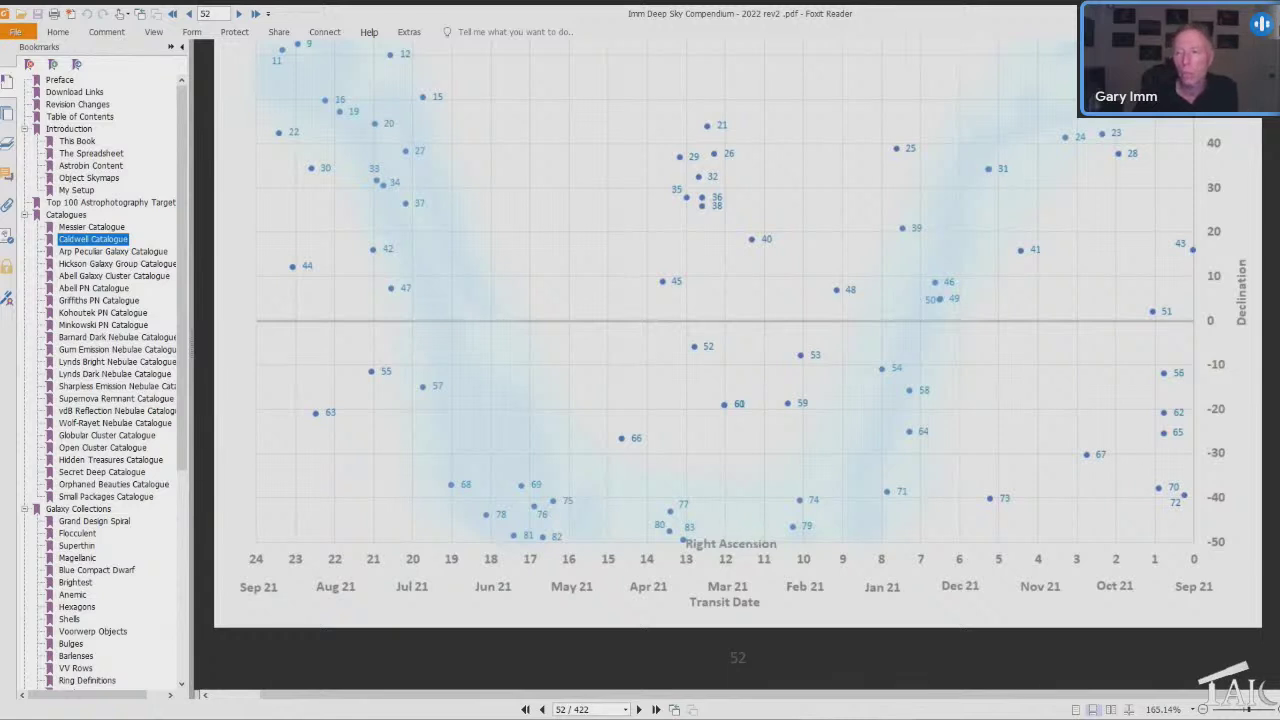
Jump to the Orphaned Beauties Catalogue and scroll to the page 176 grid of objects 1-25.
left_click(105, 485)
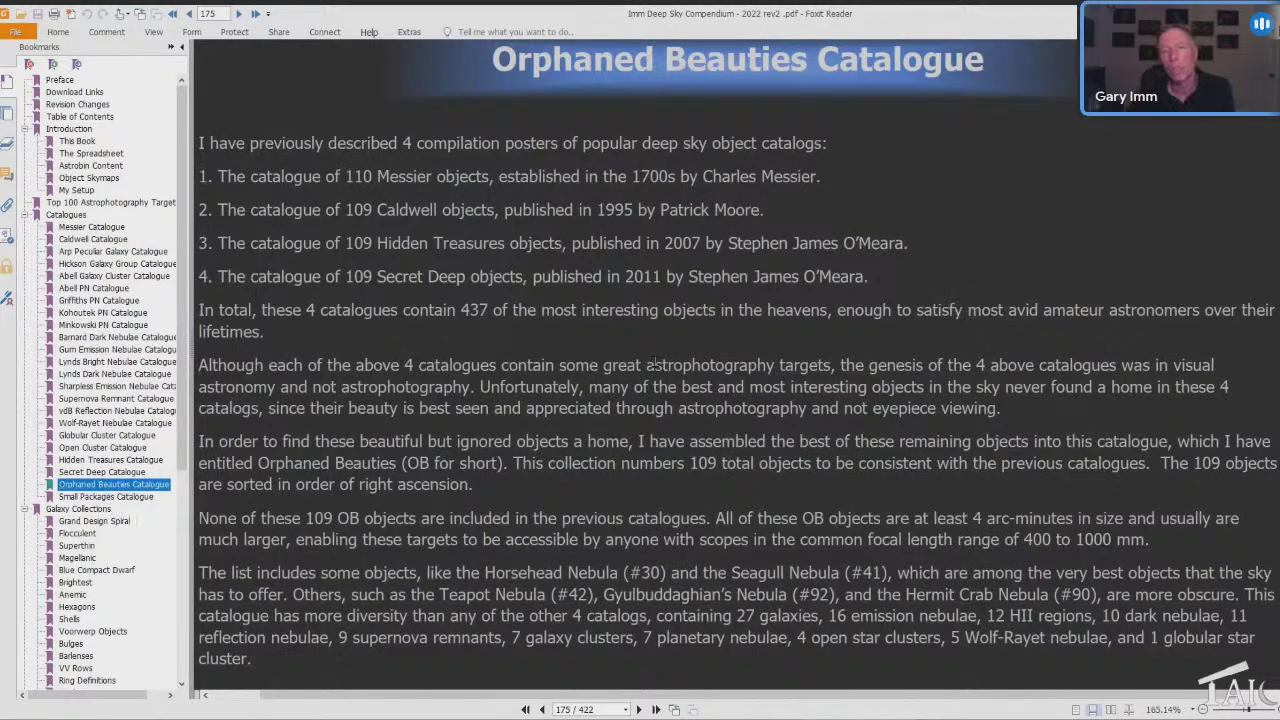
scroll(697, 378, "down", 10)
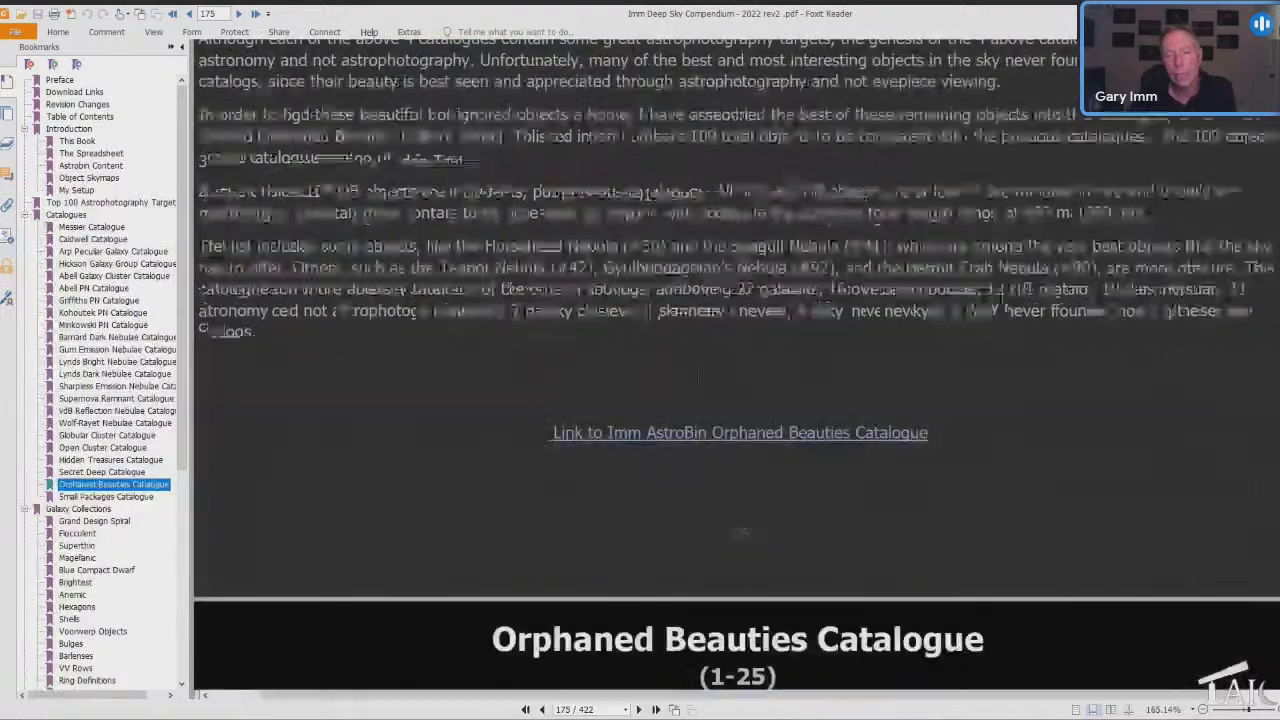
scroll(697, 378, "down", 8)
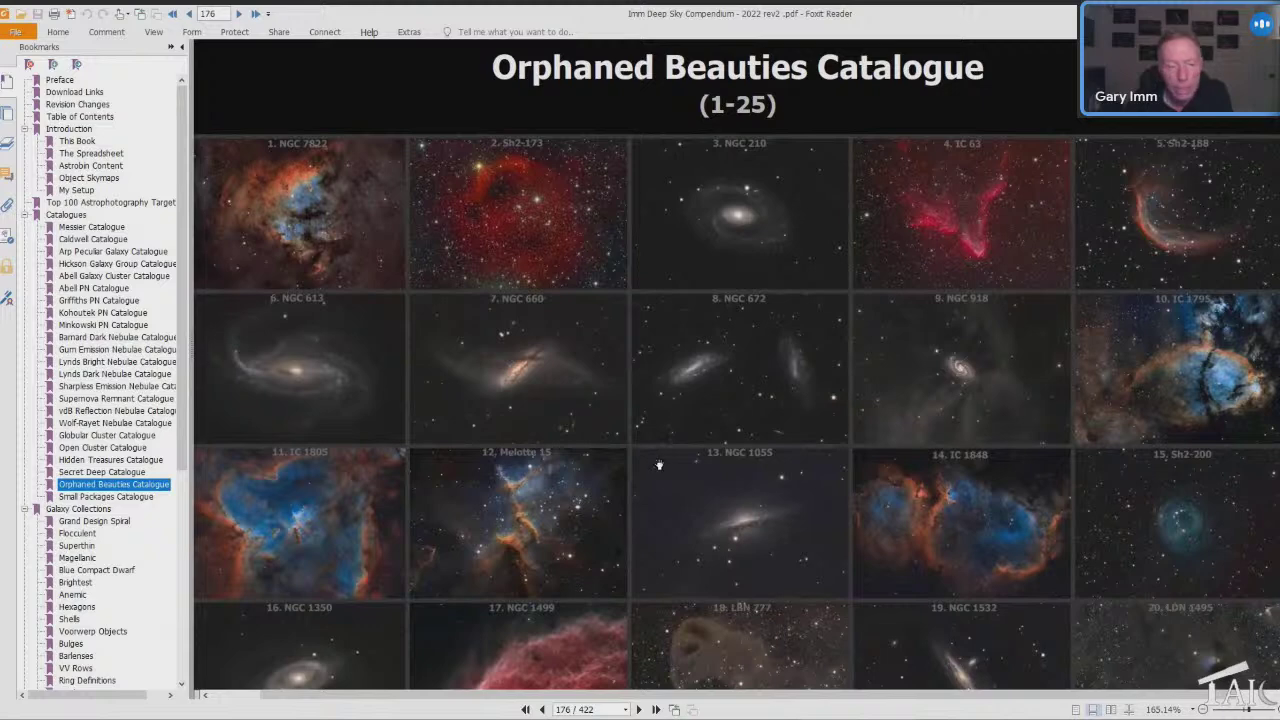
Scroll through pages 176–180 to the final Orphaned Beauties (101-109) grid, Sh2-132 to Abell 85.
scroll(706, 380, "down", 1)
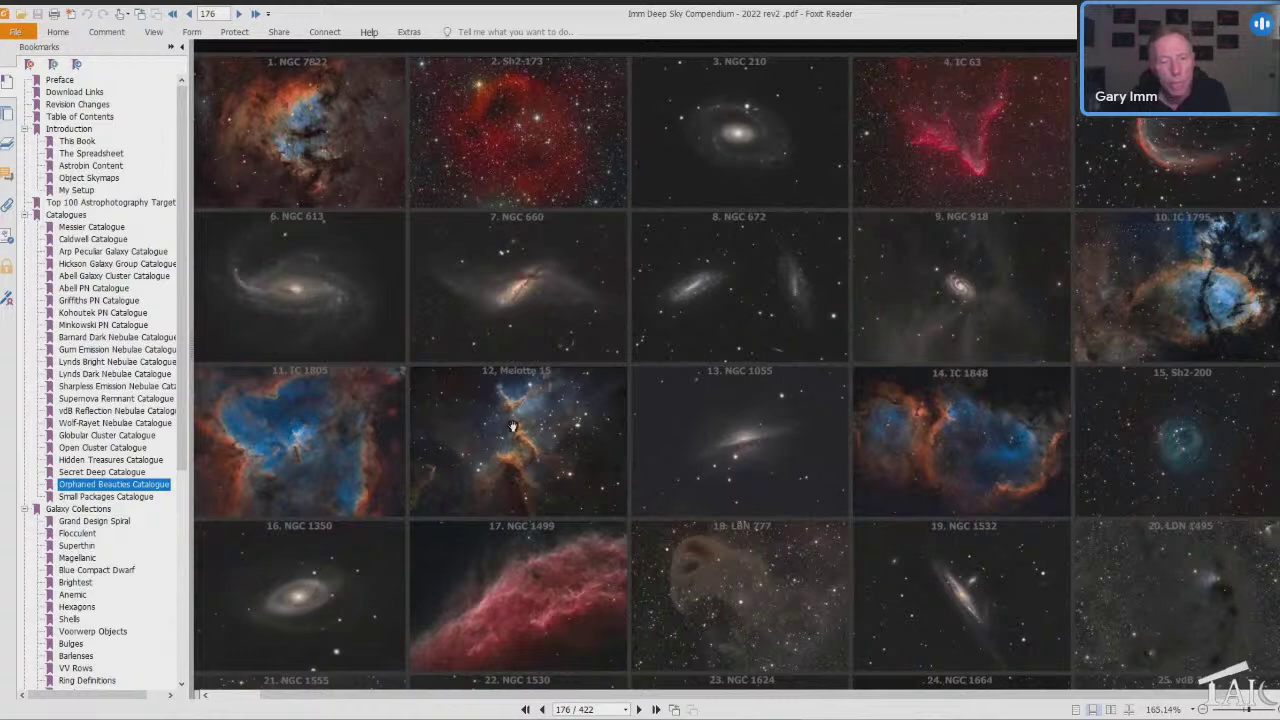
scroll(502, 422, "down", 2)
scroll(502, 422, "down", 2)
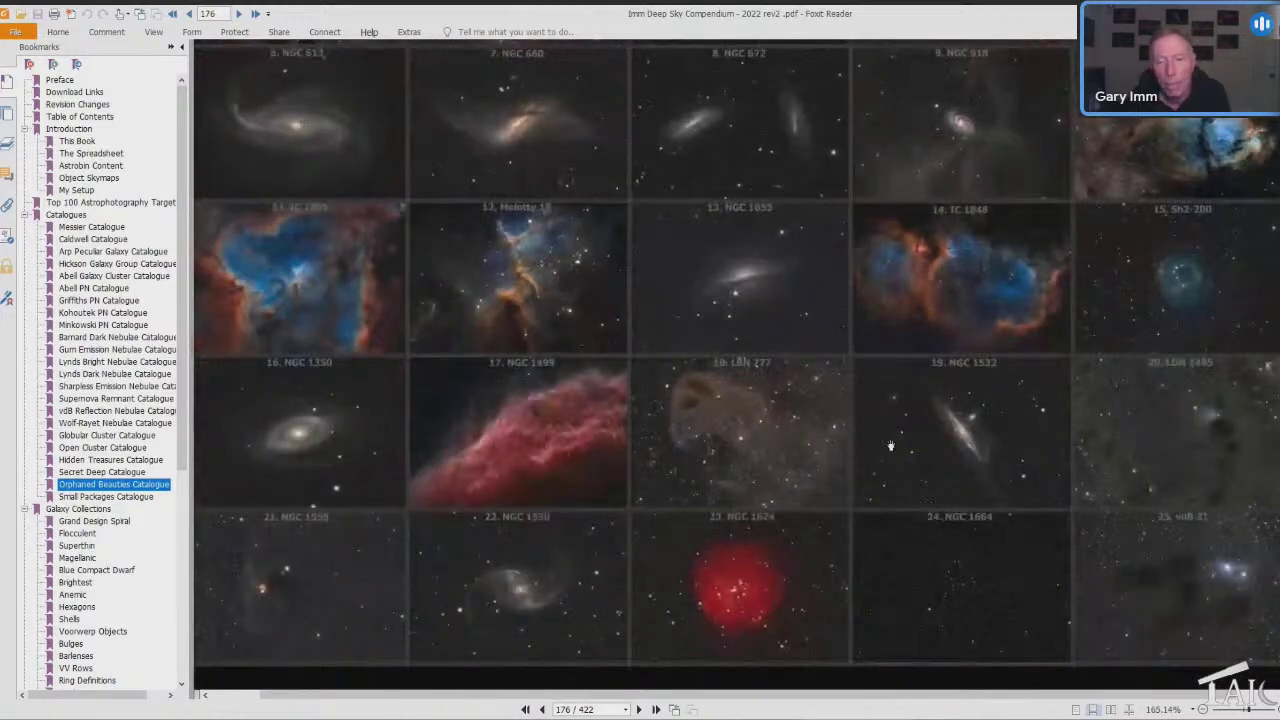
scroll(811, 439, "down", 6)
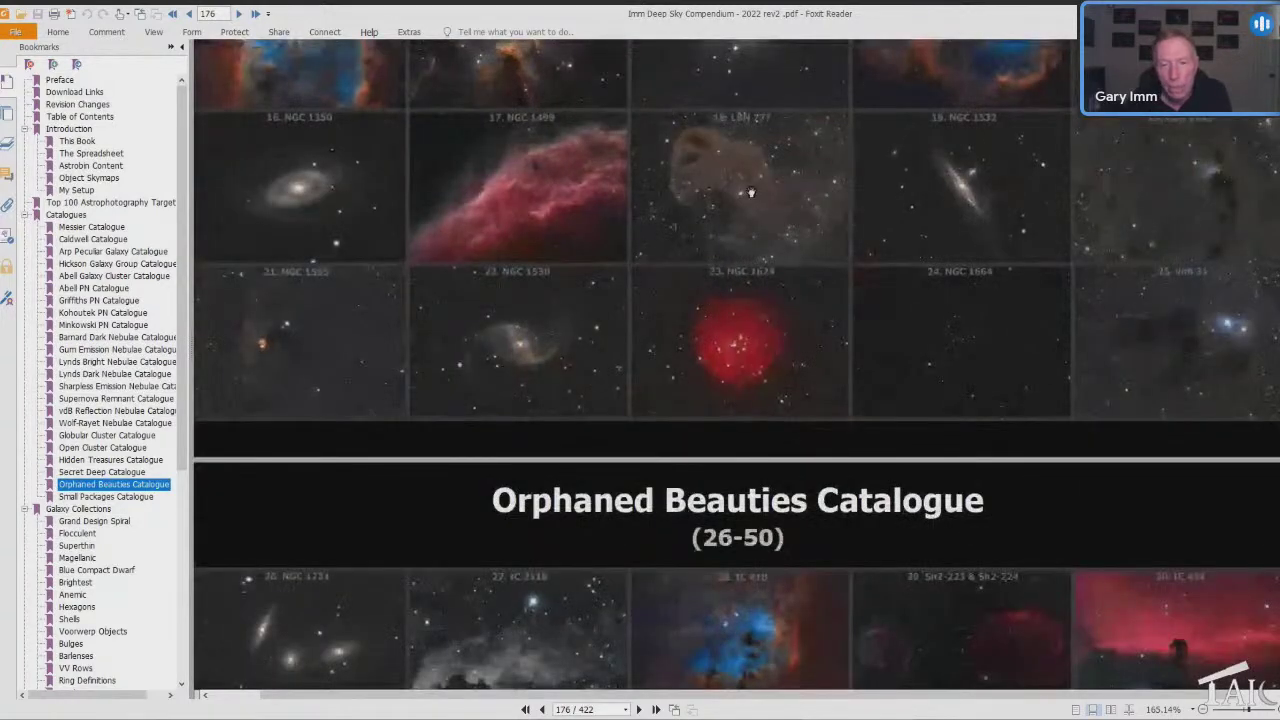
scroll(751, 192, "down", 6)
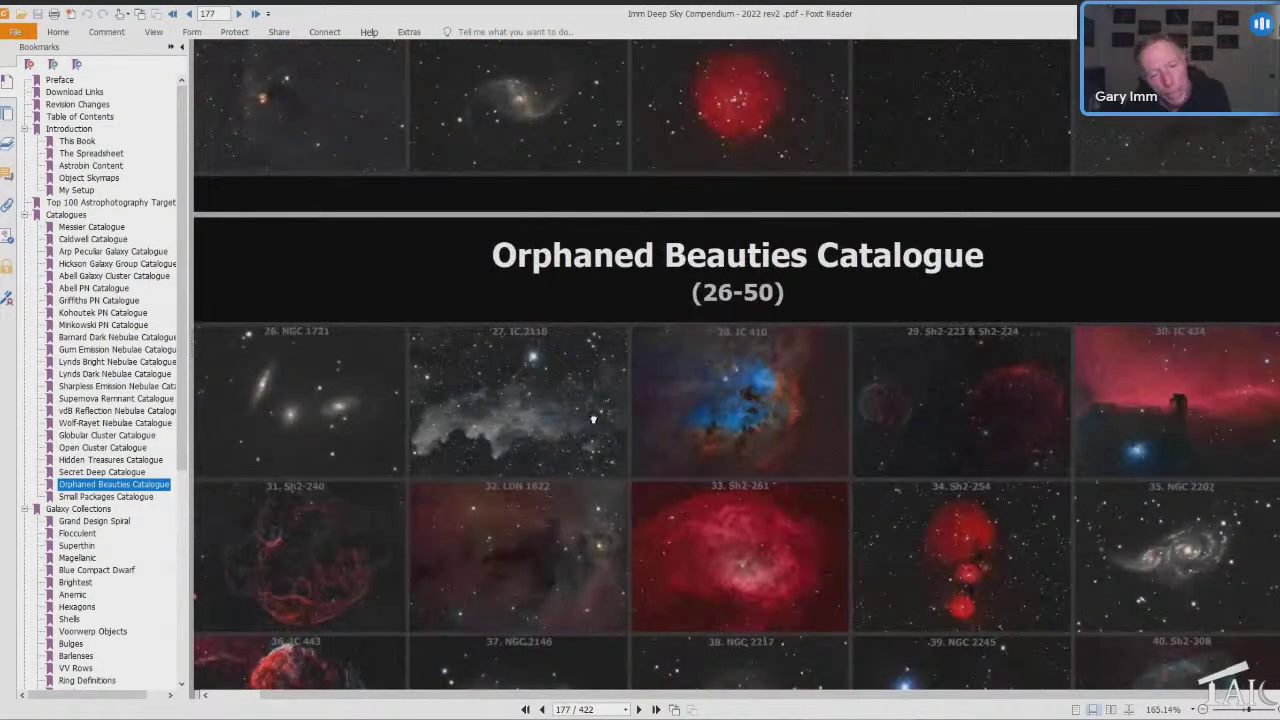
scroll(538, 459, "down", 4)
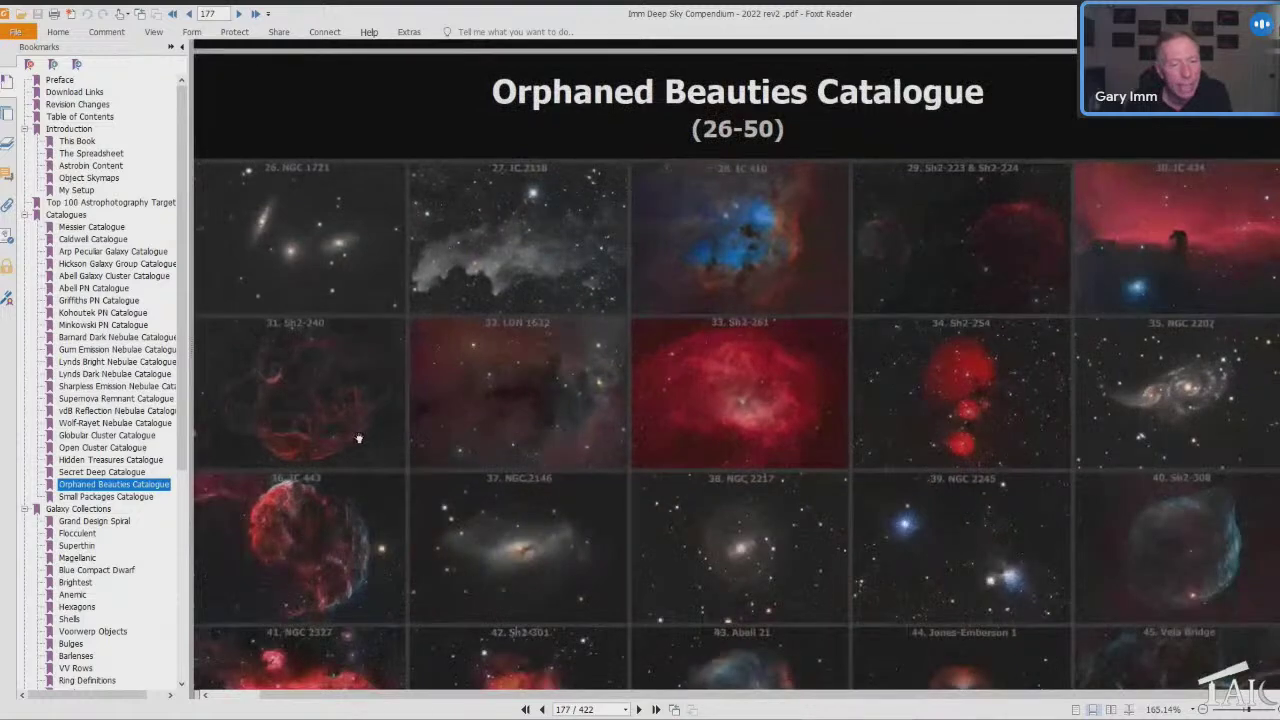
scroll(367, 586, "down", 4)
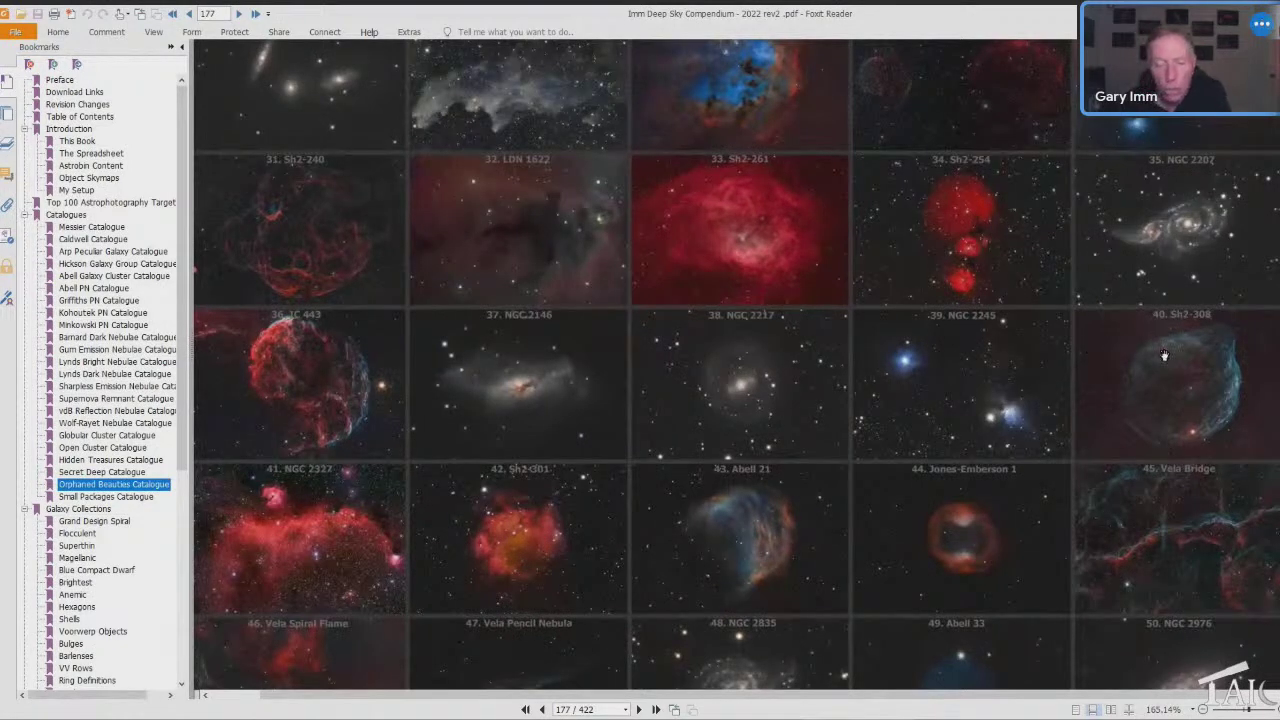
scroll(1165, 352, "down", 2)
scroll(974, 460, "down", 6)
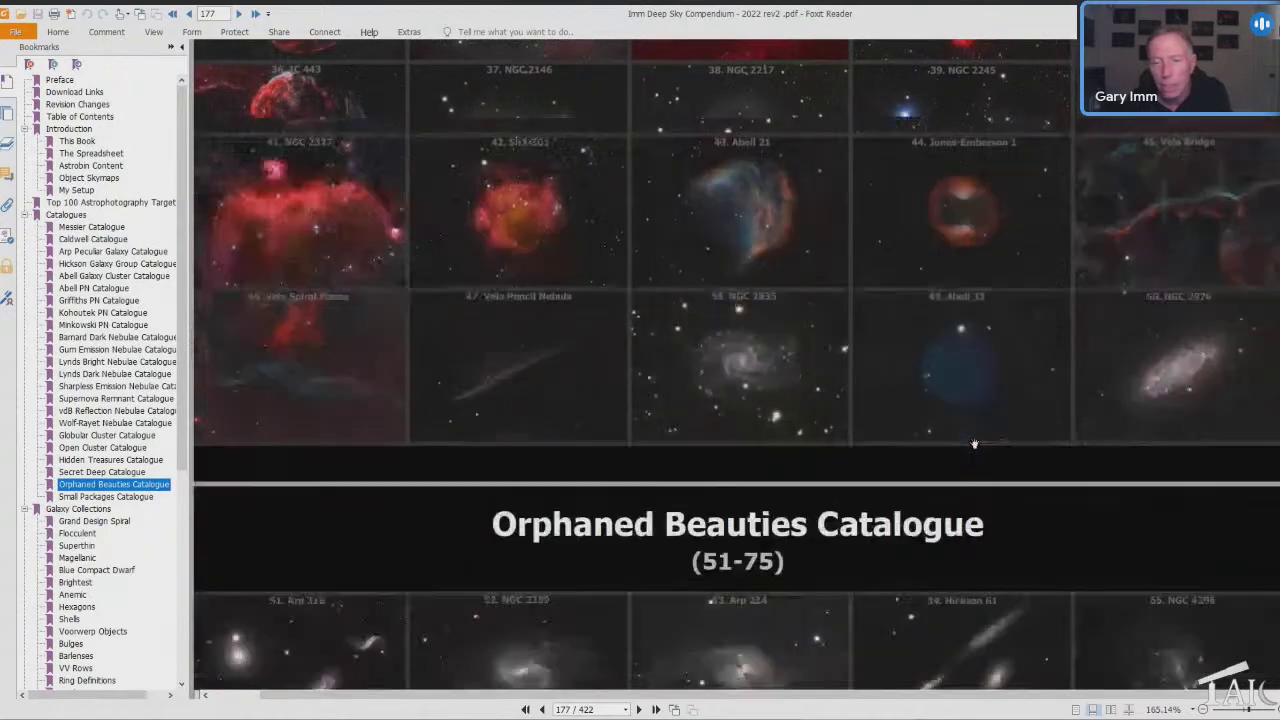
scroll(975, 438, "down", 6)
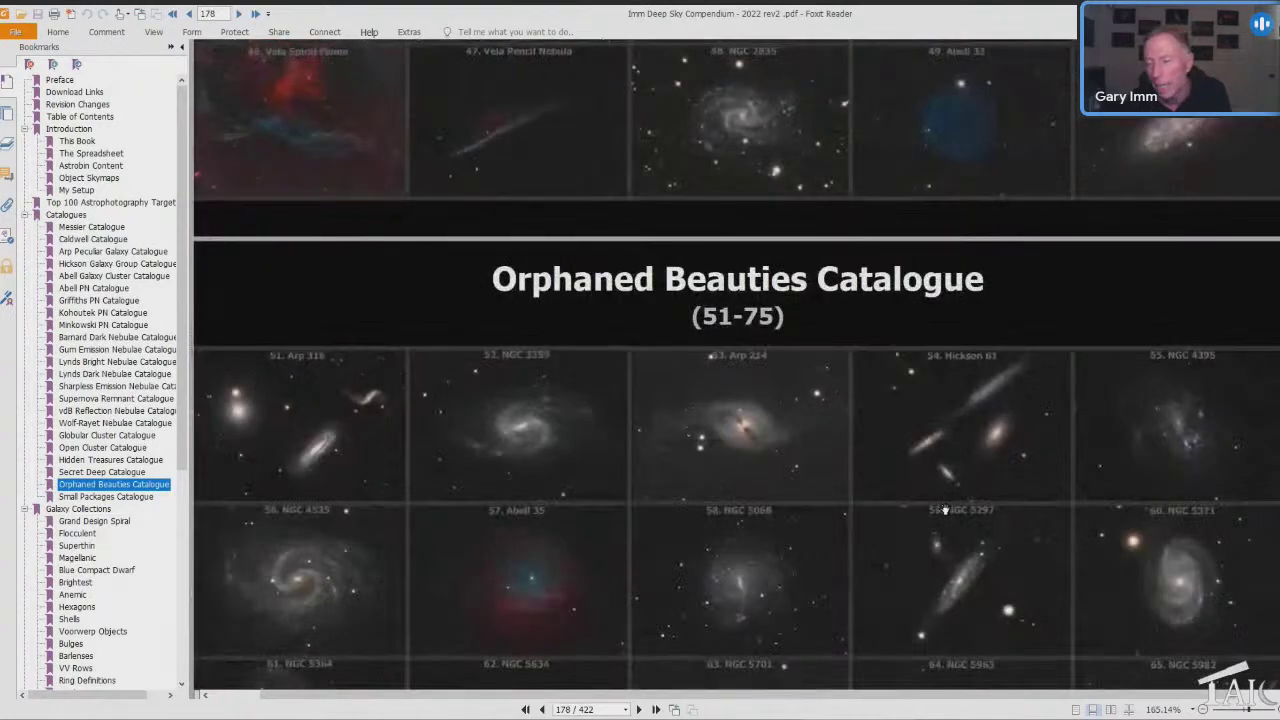
scroll(980, 438, "down", 4)
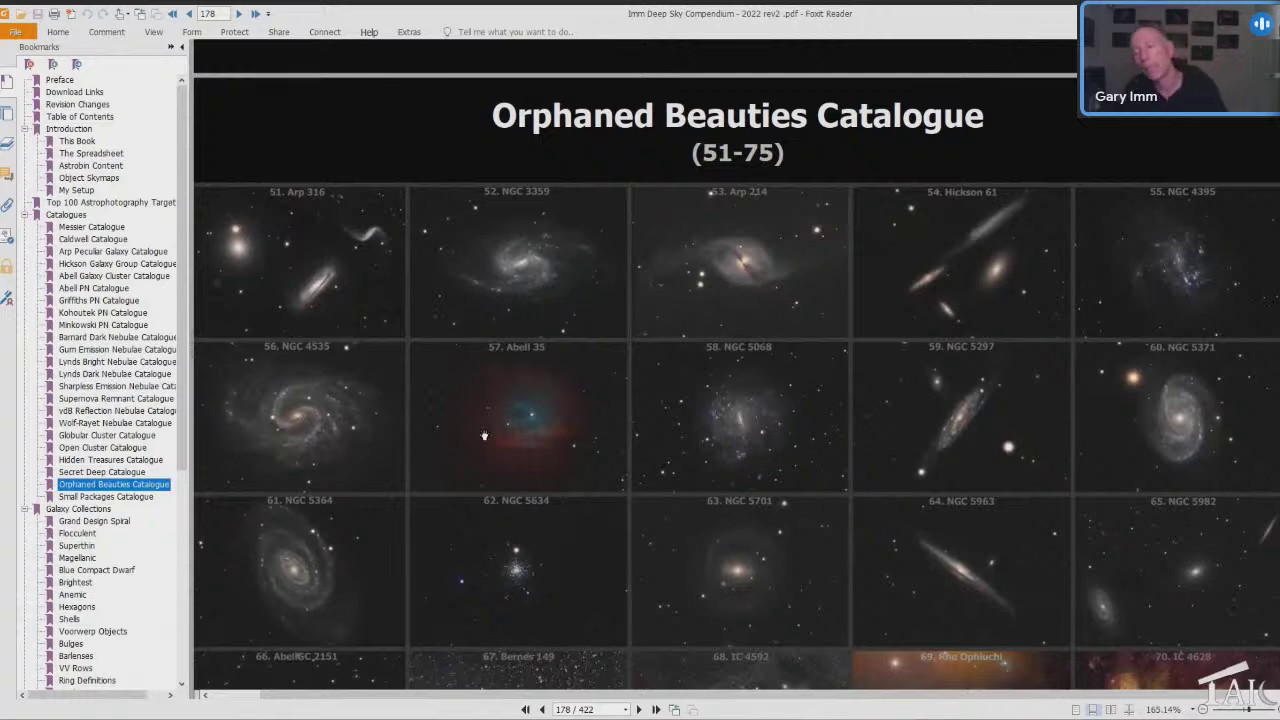
scroll(485, 430, "down", 4)
scroll(570, 375, "down", 4)
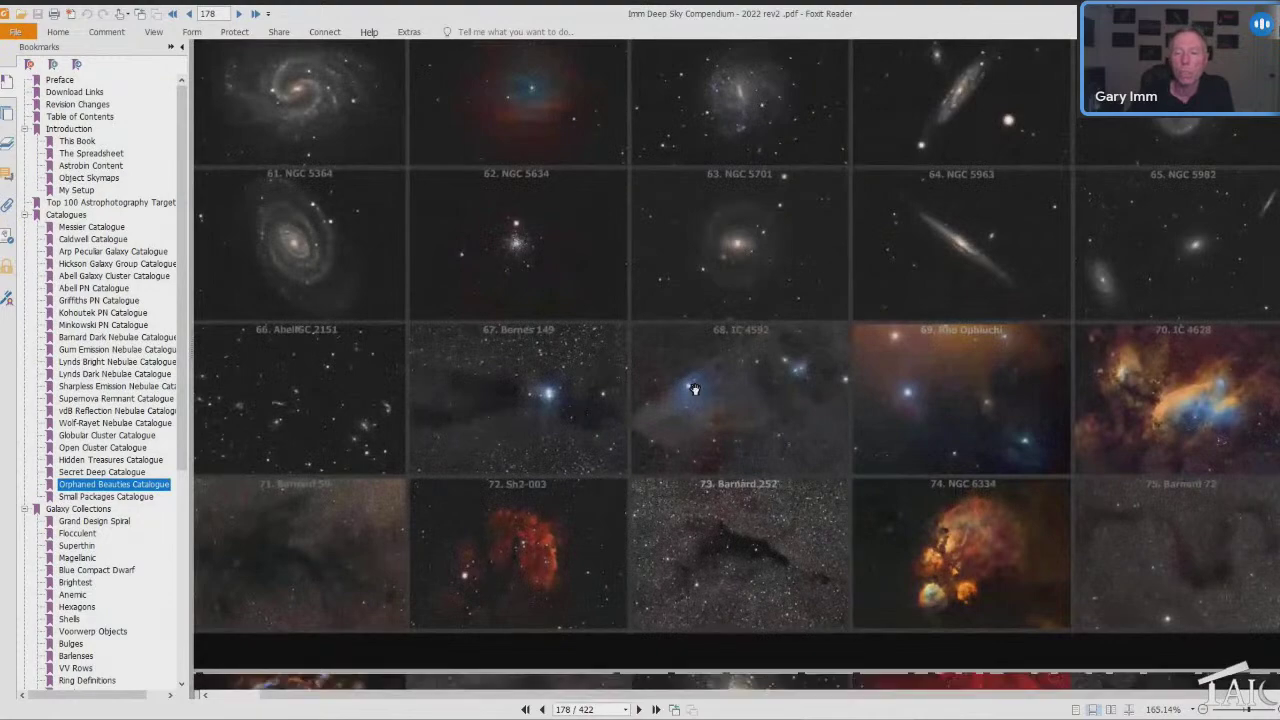
scroll(695, 388, "down", 4)
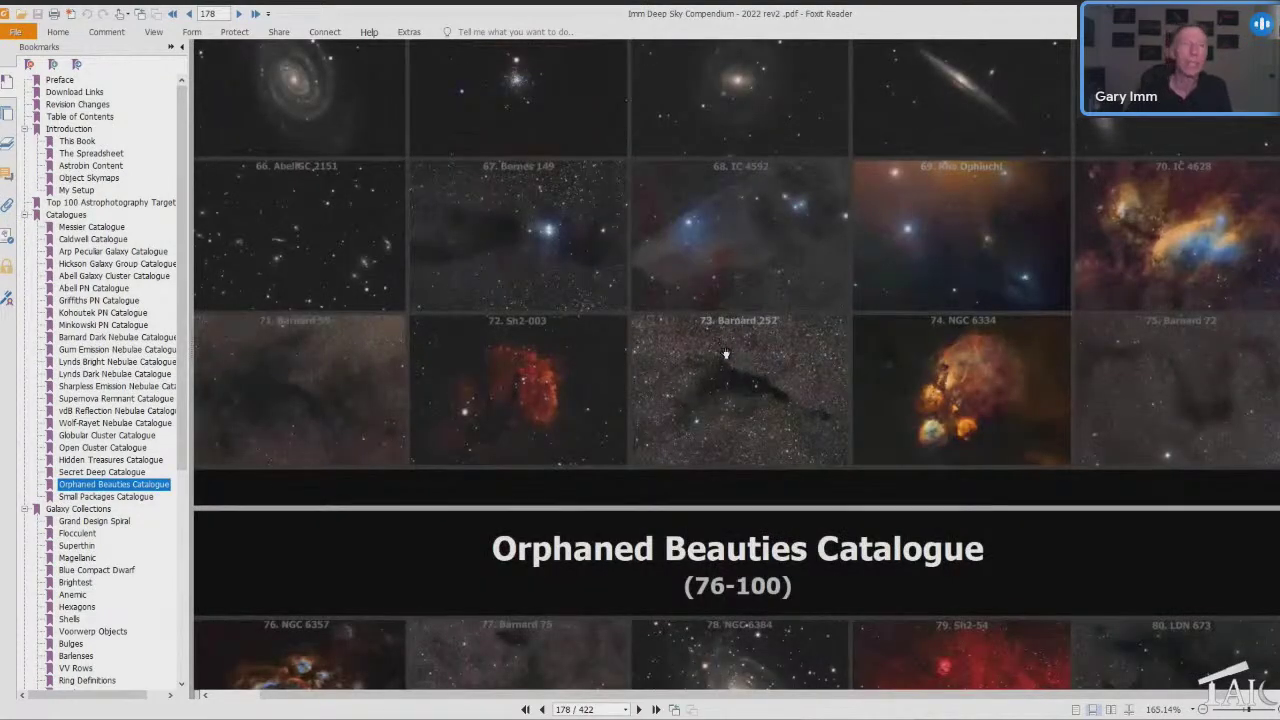
scroll(705, 325, "down", 2)
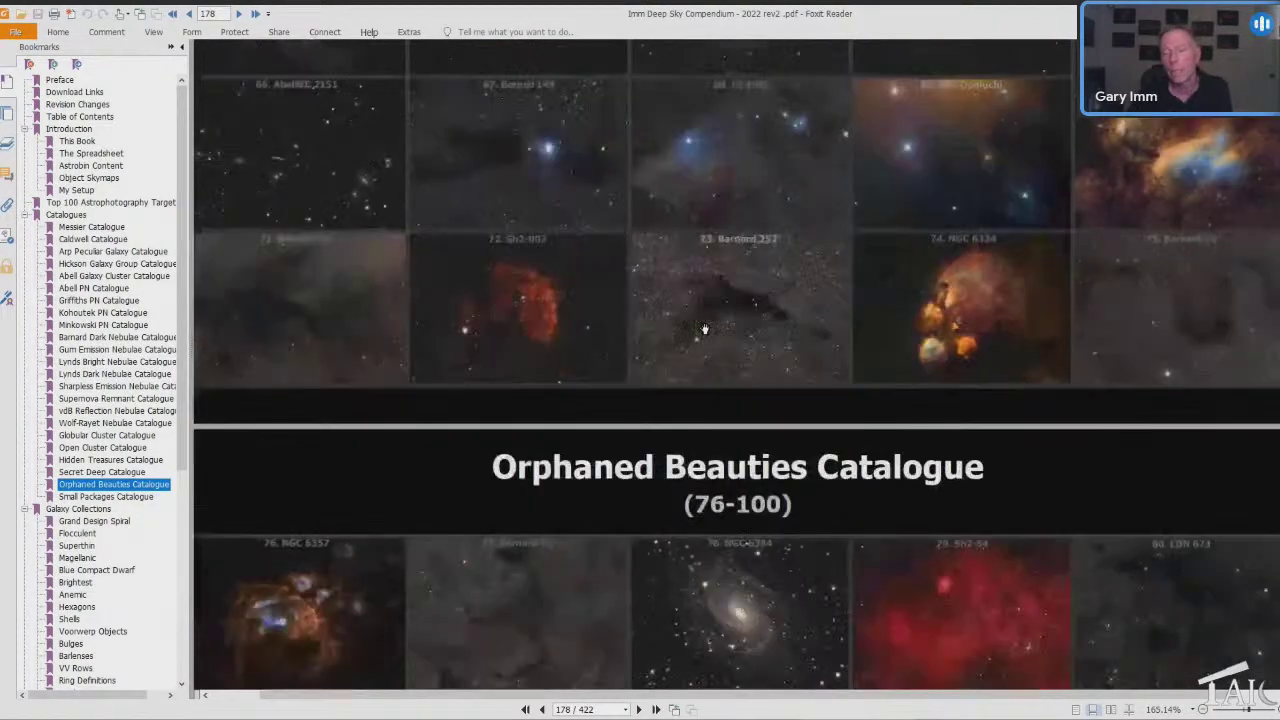
scroll(705, 332, "down", 7)
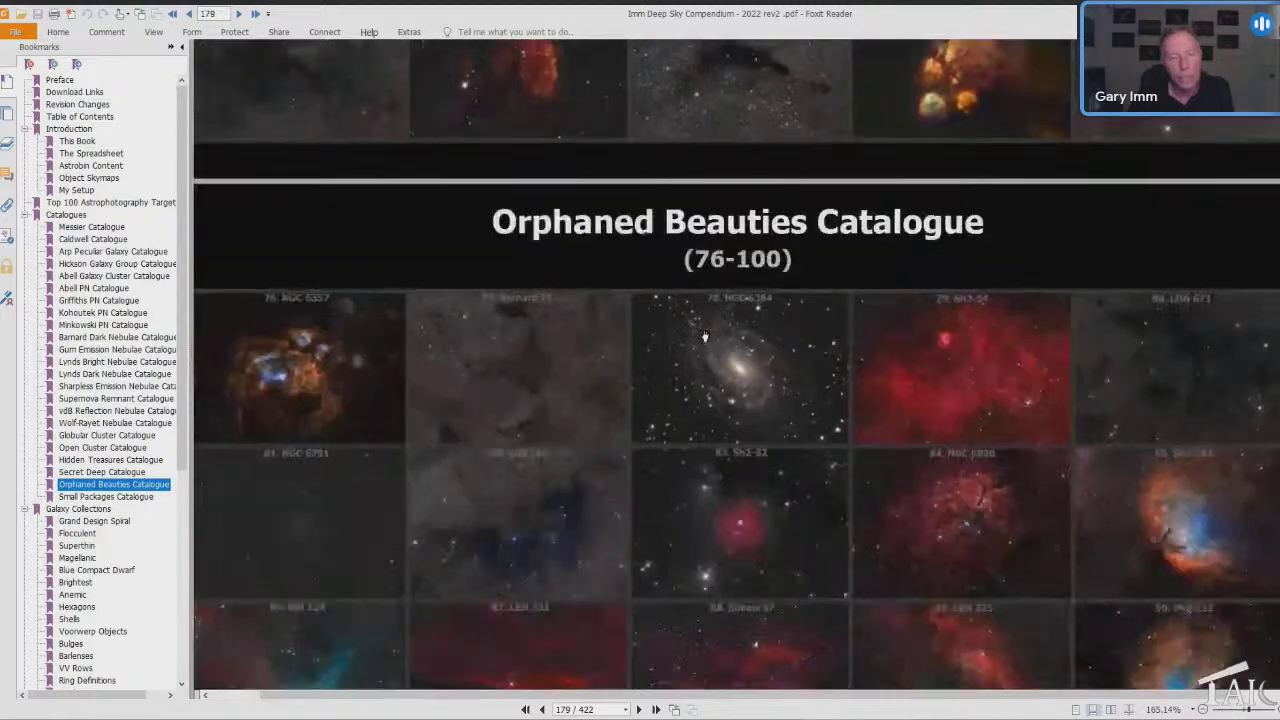
scroll(713, 344, "down", 3)
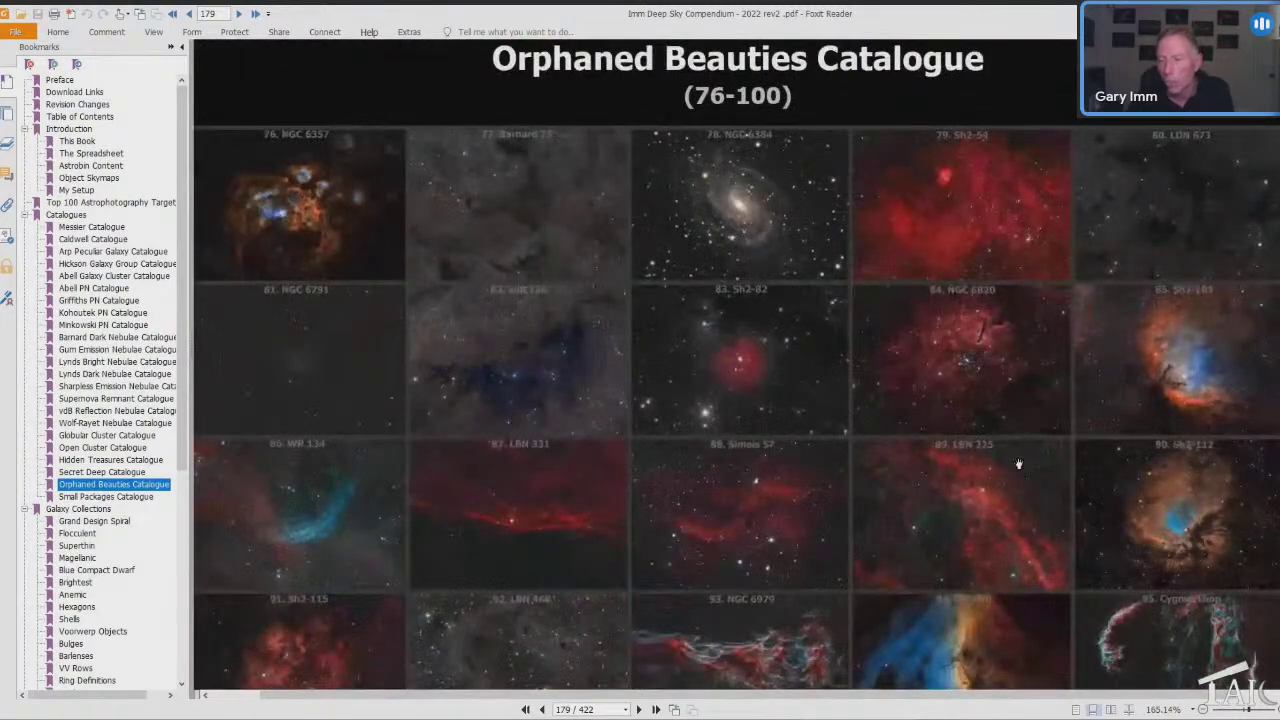
scroll(1018, 463, "down", 6)
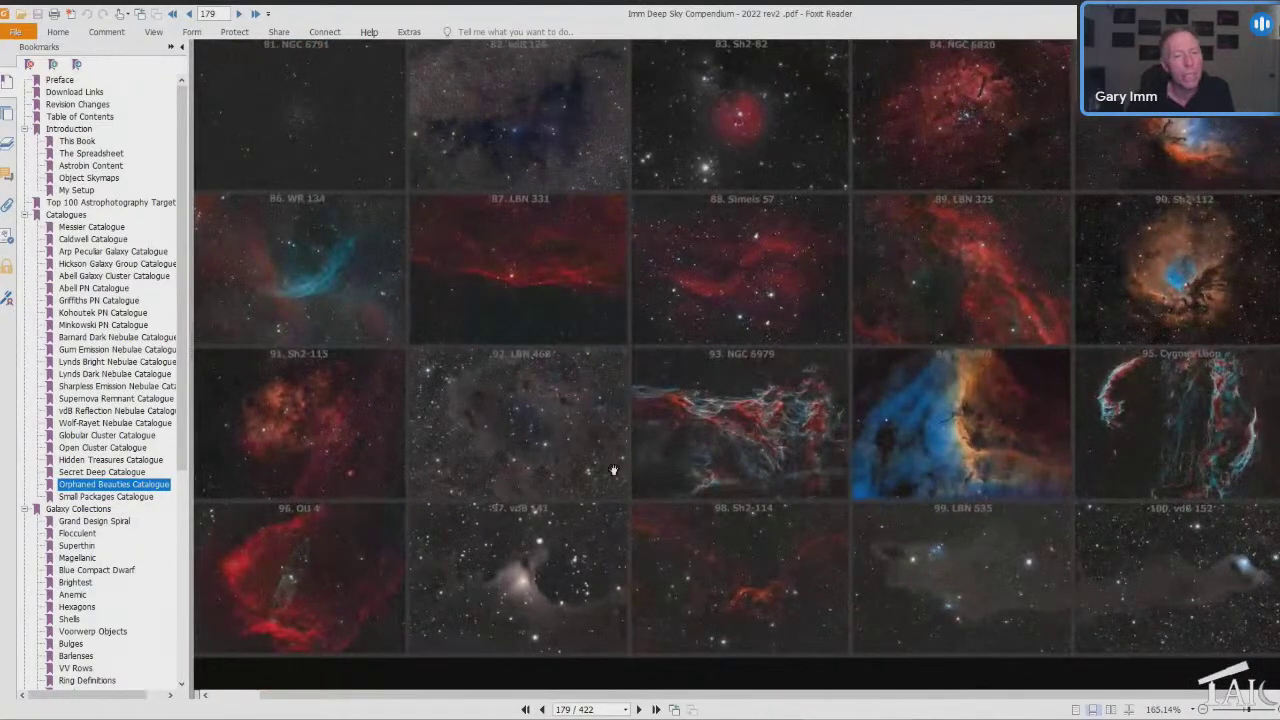
scroll(320, 523, "down", 4)
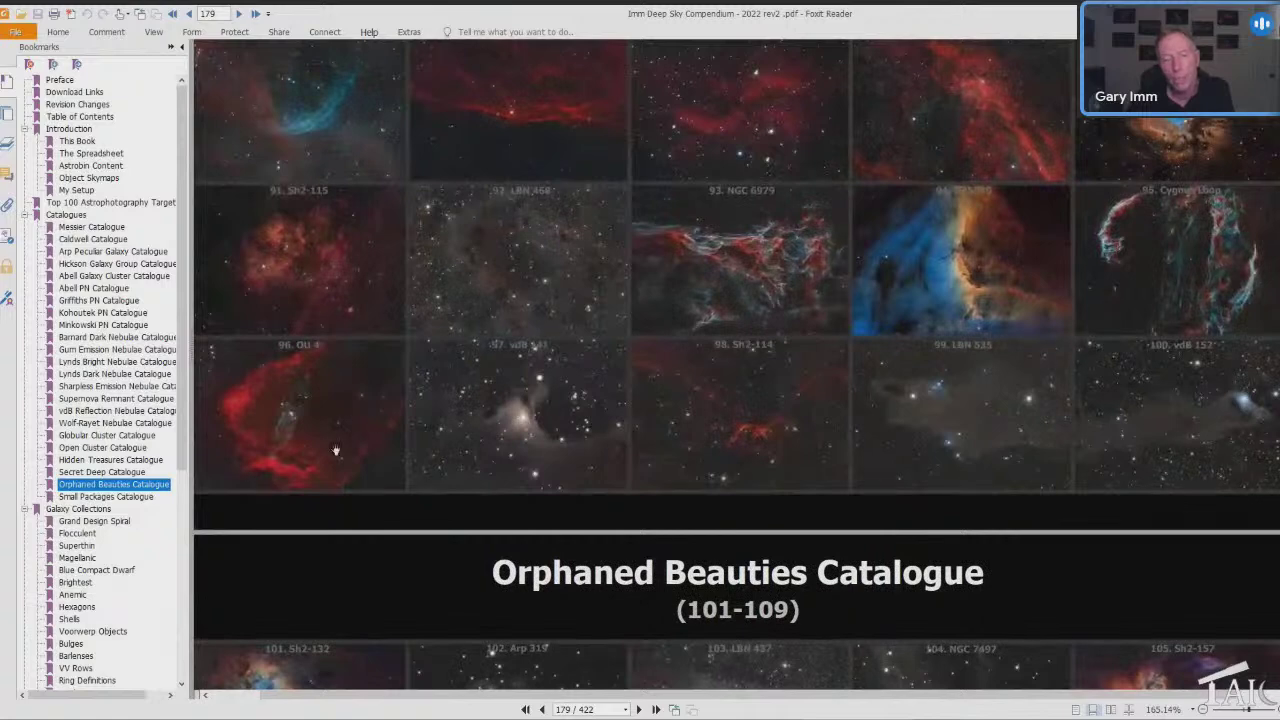
scroll(370, 453, "down", 10)
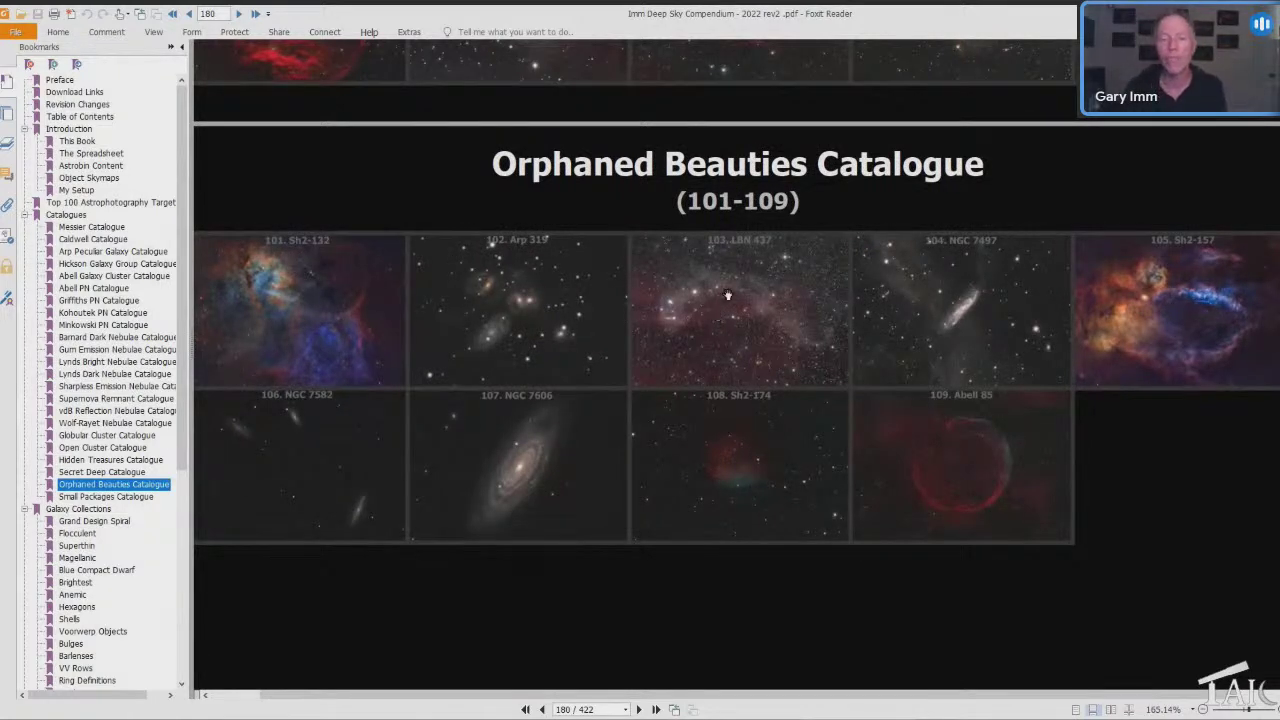
Jump to the Small Packages Catalogue and scroll through pages 187–189 to the Rings (45-66) grid.
left_click(110, 496)
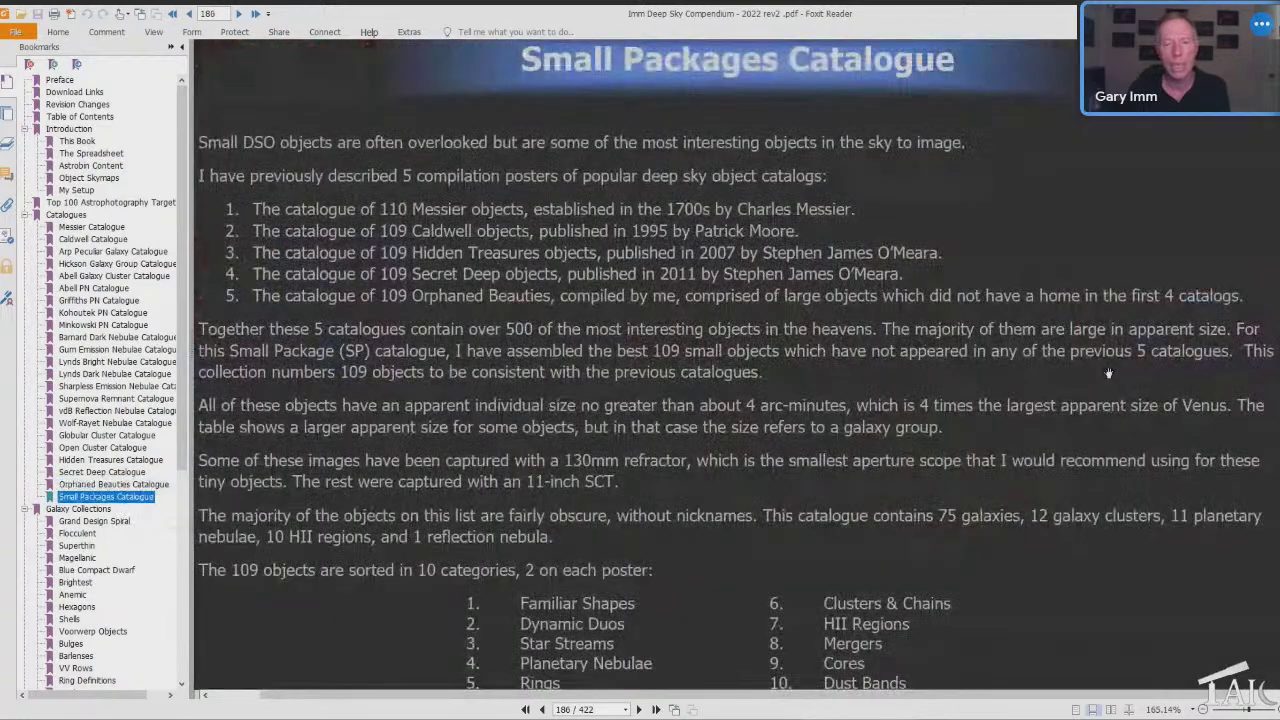
scroll(1097, 372, "down", 10)
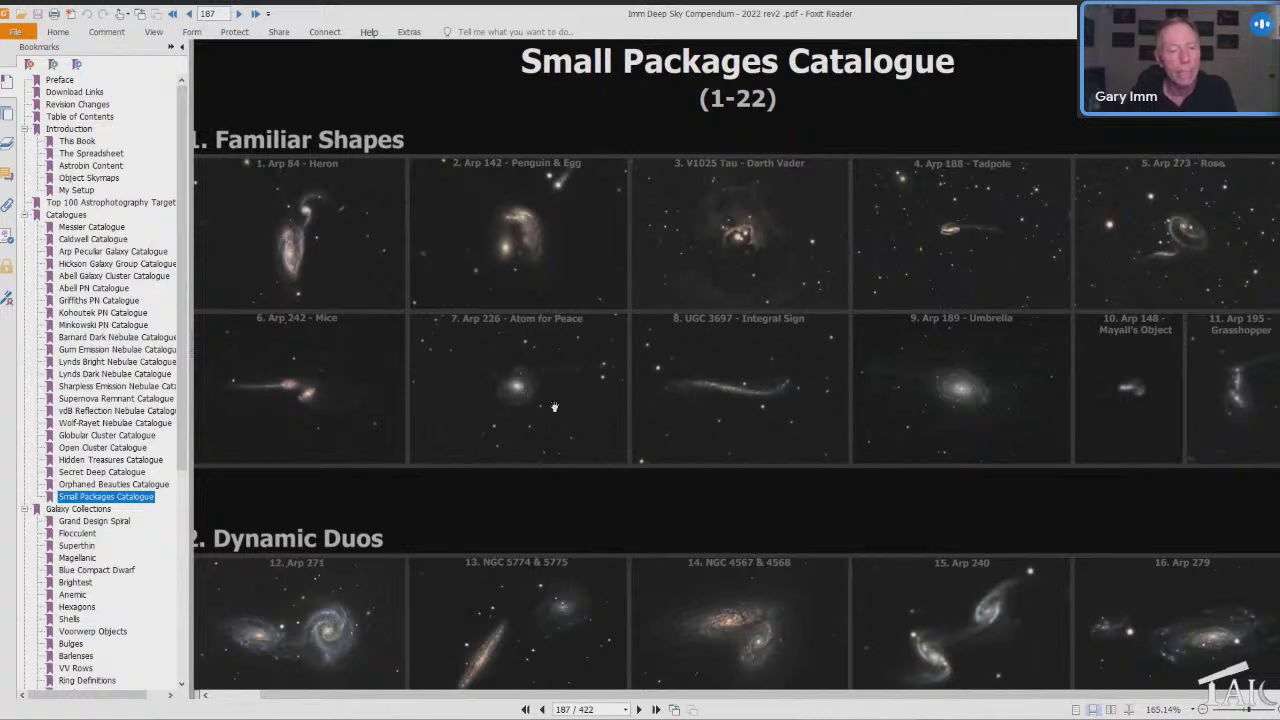
scroll(790, 434, "down", 3)
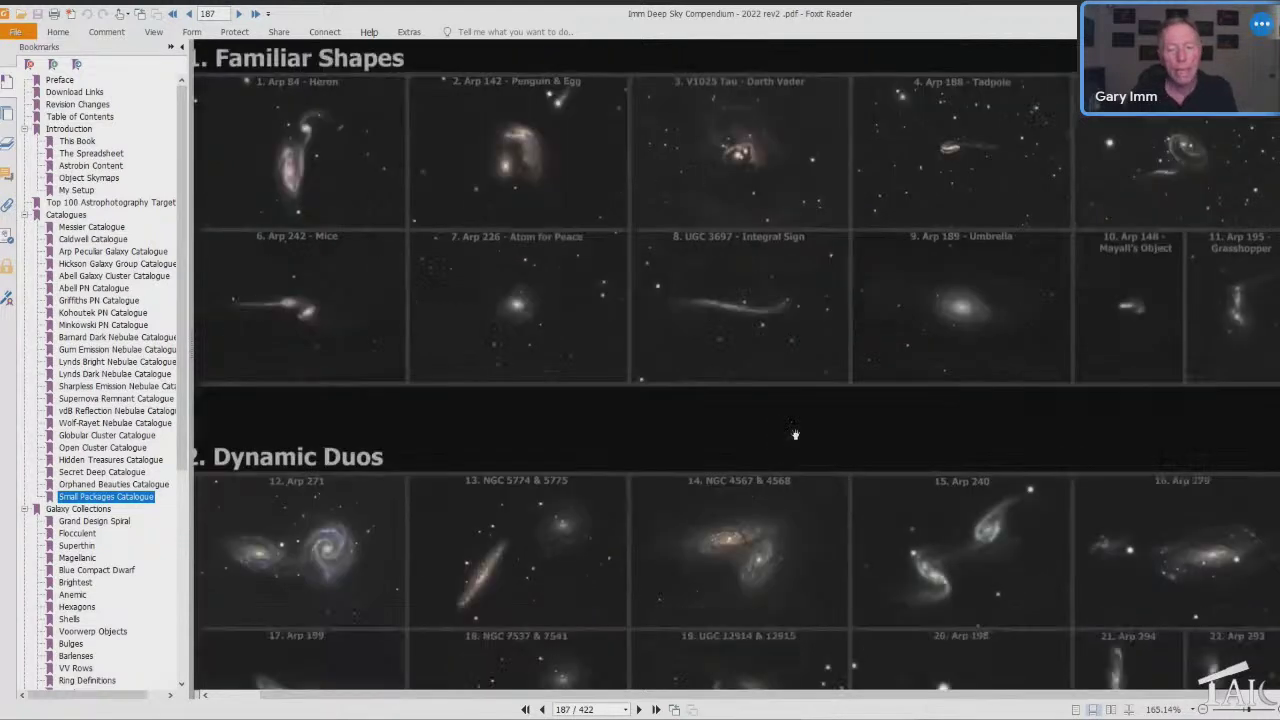
scroll(802, 405, "down", 2)
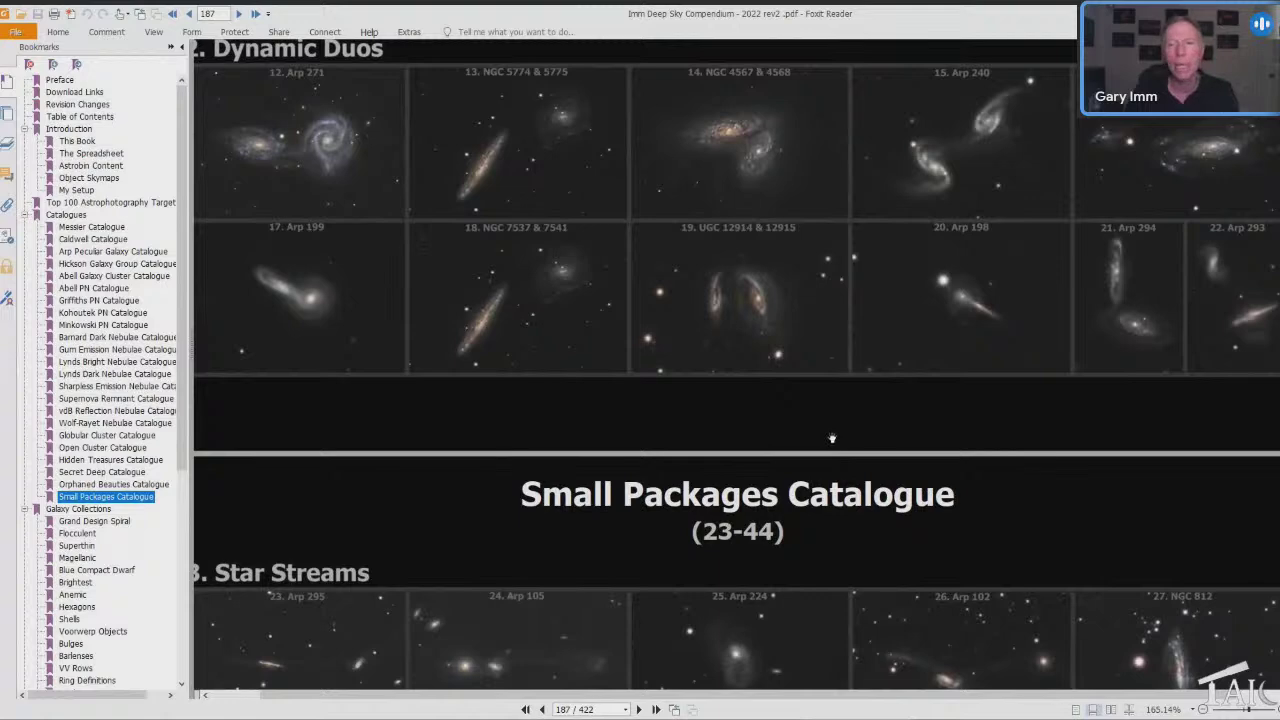
scroll(832, 438, "down", 4)
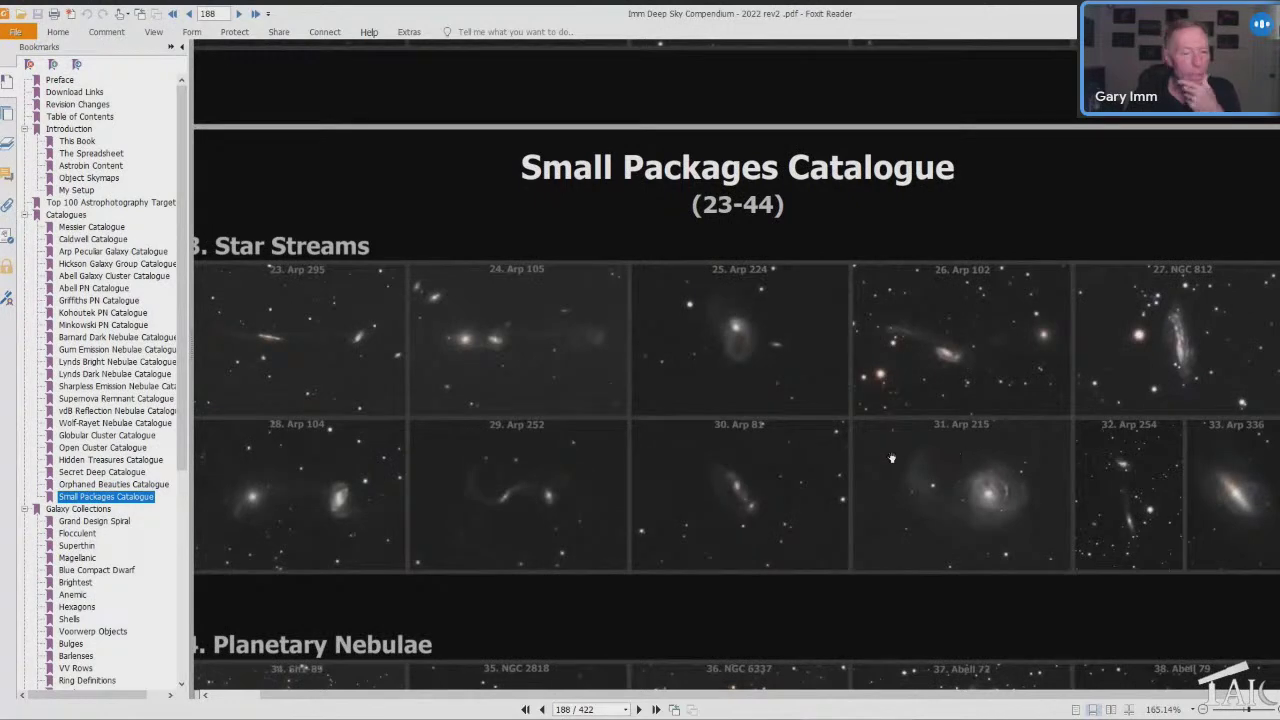
scroll(889, 455, "down", 6)
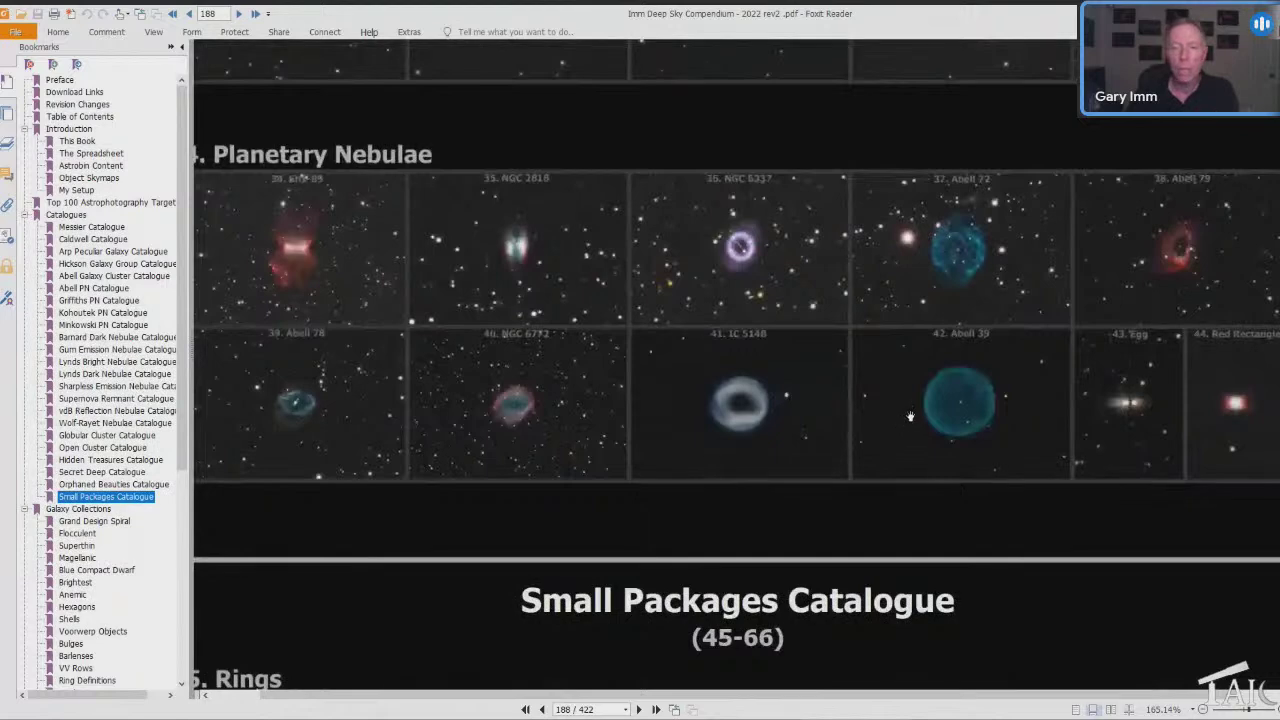
scroll(910, 416, "down", 3)
scroll(905, 416, "down", 3)
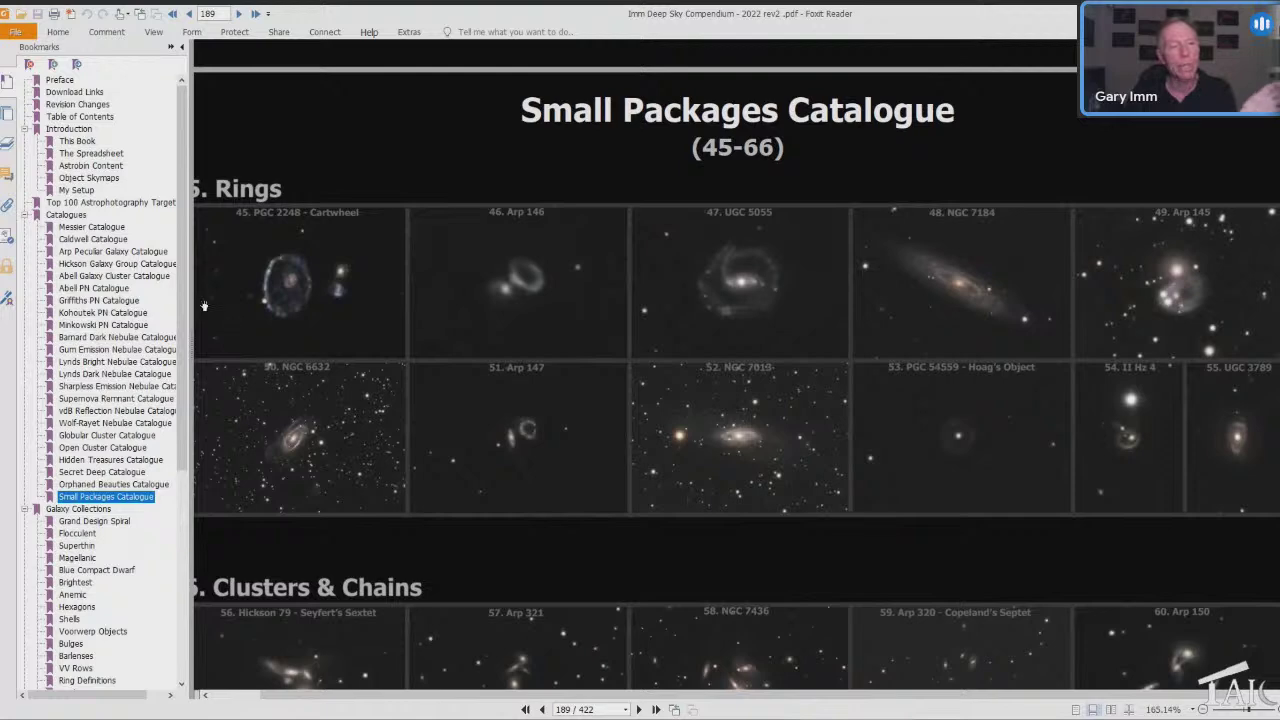
Jump to the Abell PN Catalogue on page 90 and scroll back to its title and first nebula rows.
left_click(123, 290)
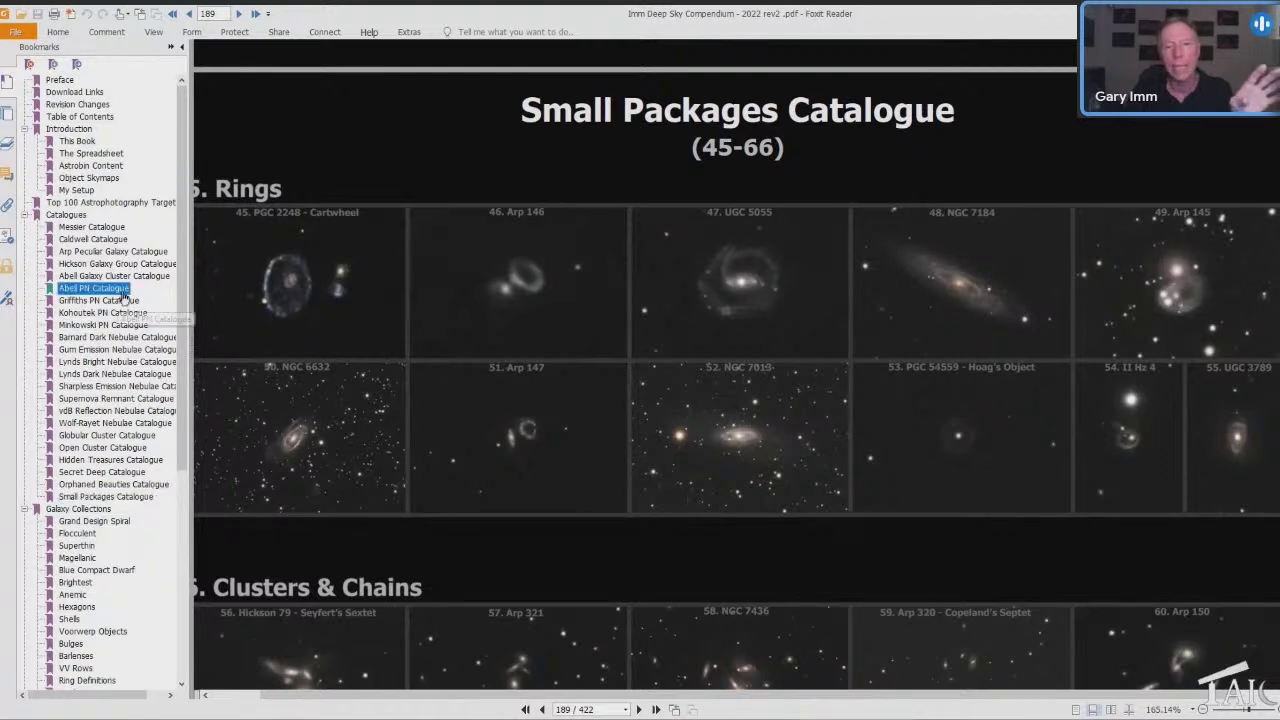
scroll(803, 337, "down", 10)
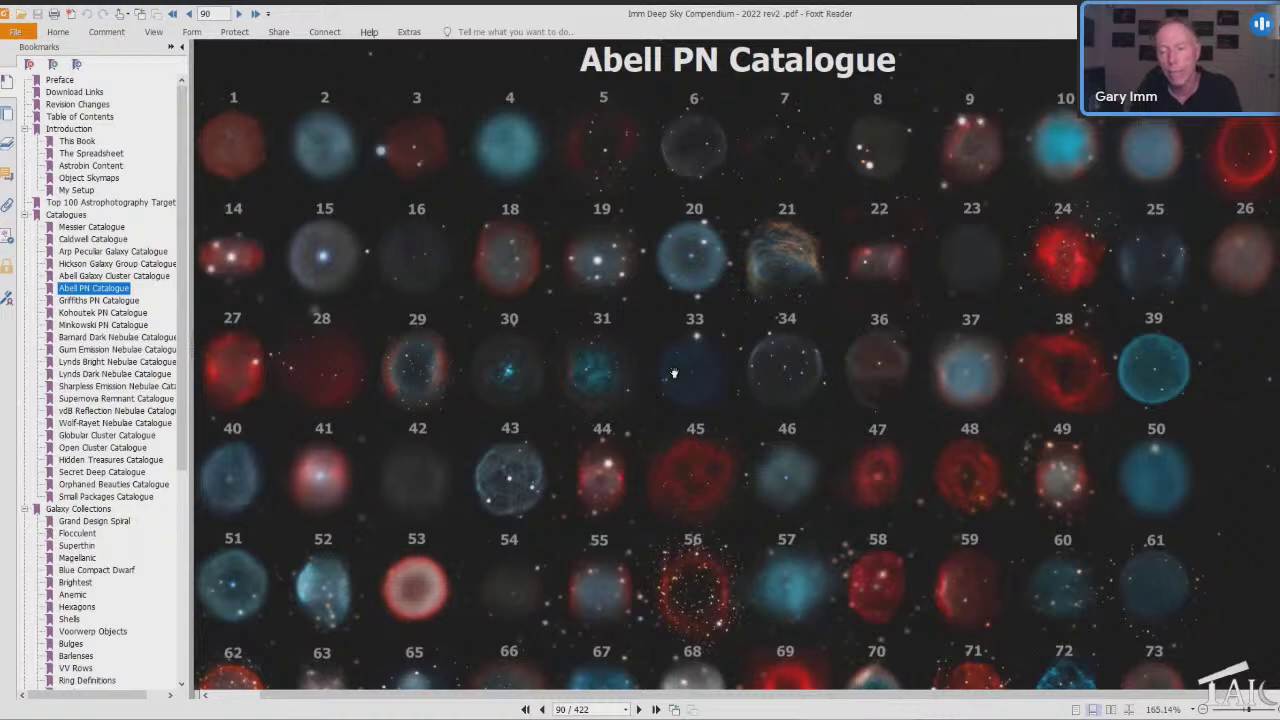
scroll(674, 373, "down", 3)
scroll(674, 373, "down", 2)
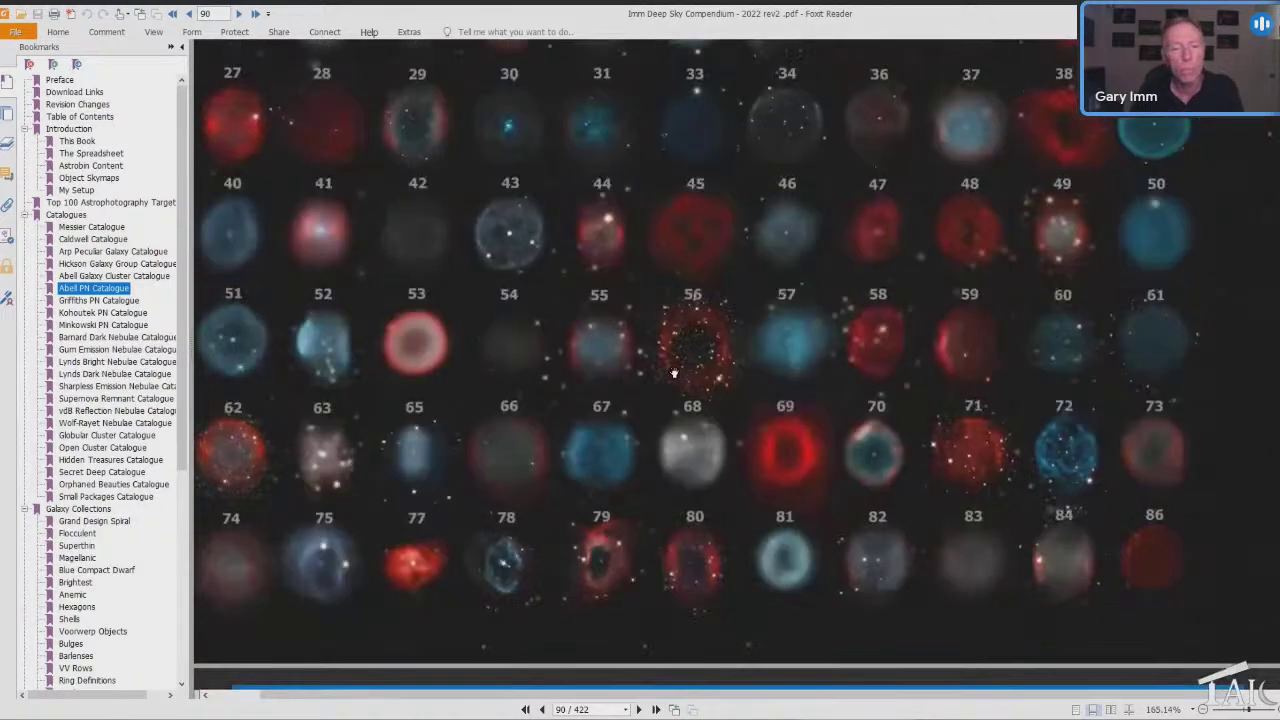
scroll(674, 373, "up", 3)
scroll(674, 373, "up", 2)
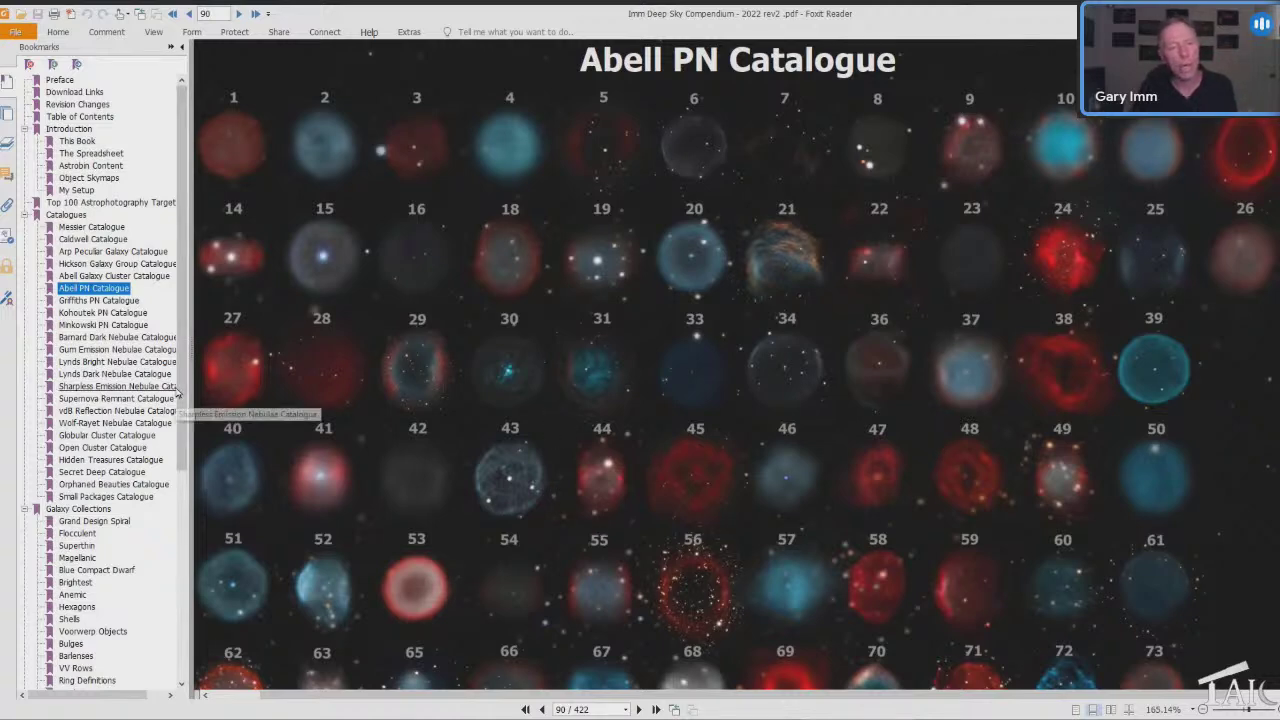
scroll(185, 455, "down", 3)
scroll(185, 455, "down", 6)
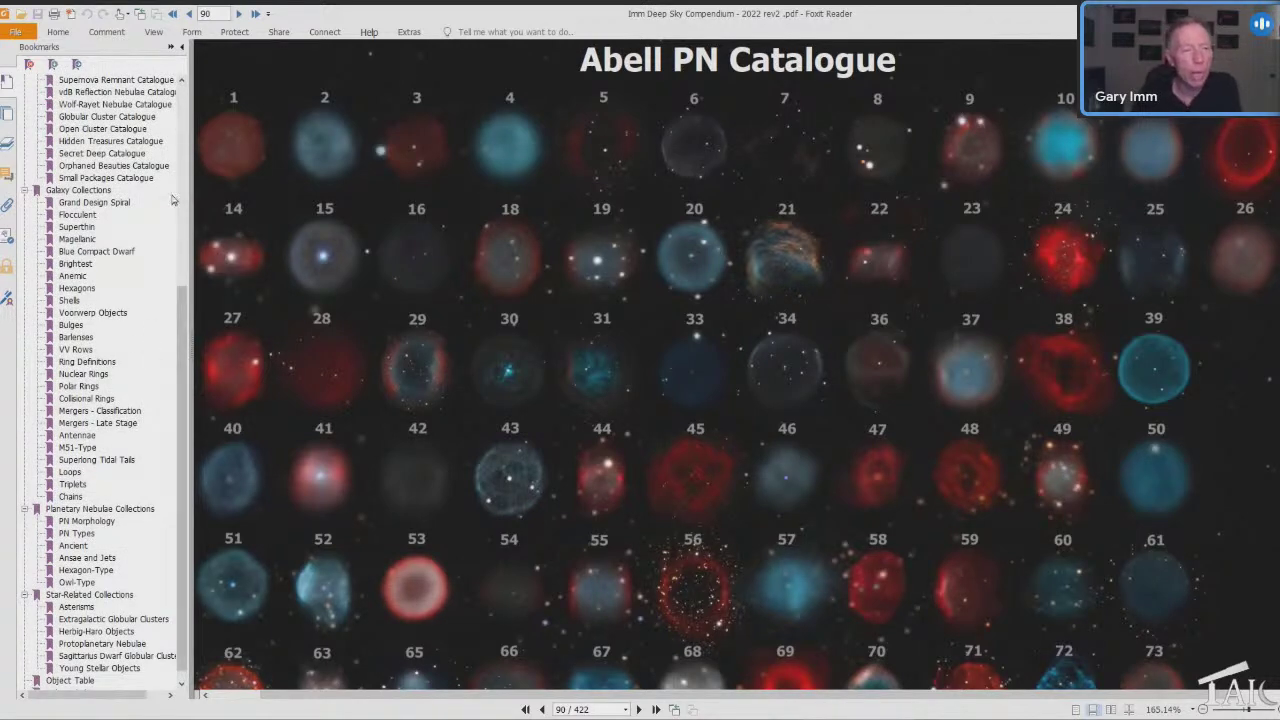
Jump to Grand Design Spiral and scroll through pages 199–200 to the 180-degree rotated galaxy pairs.
left_click(94, 202)
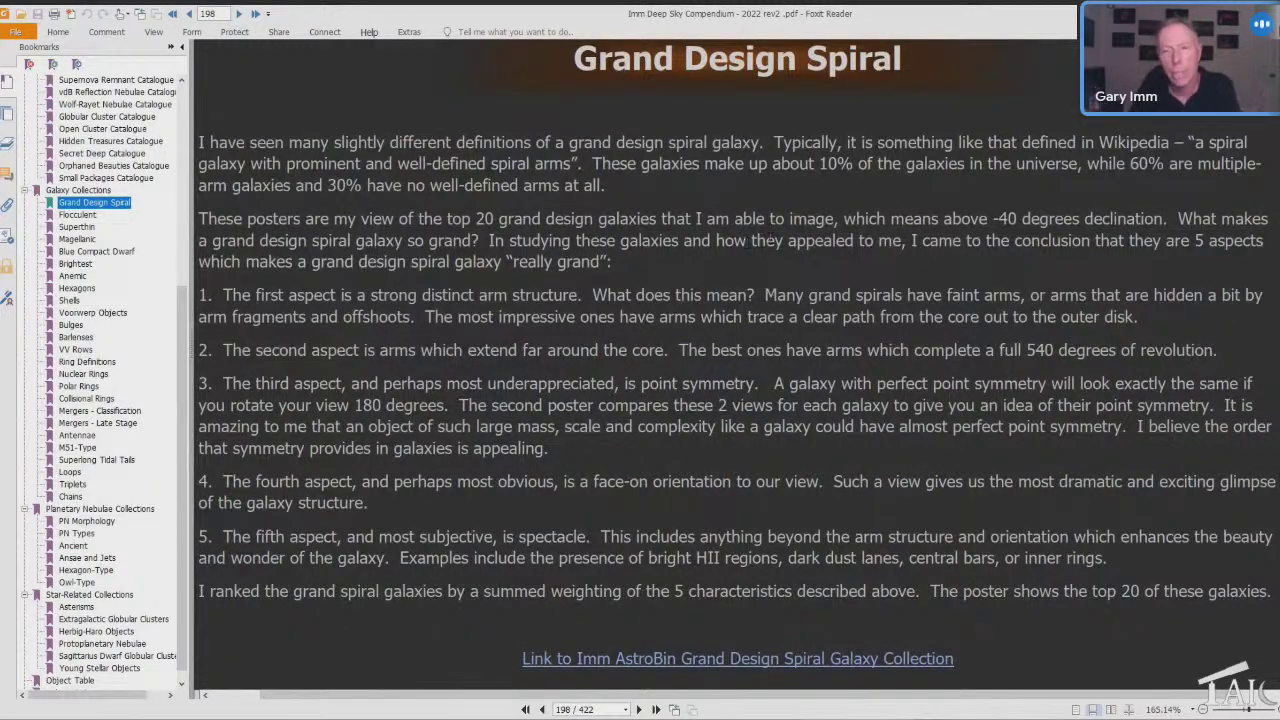
scroll(770, 289, "down", 8)
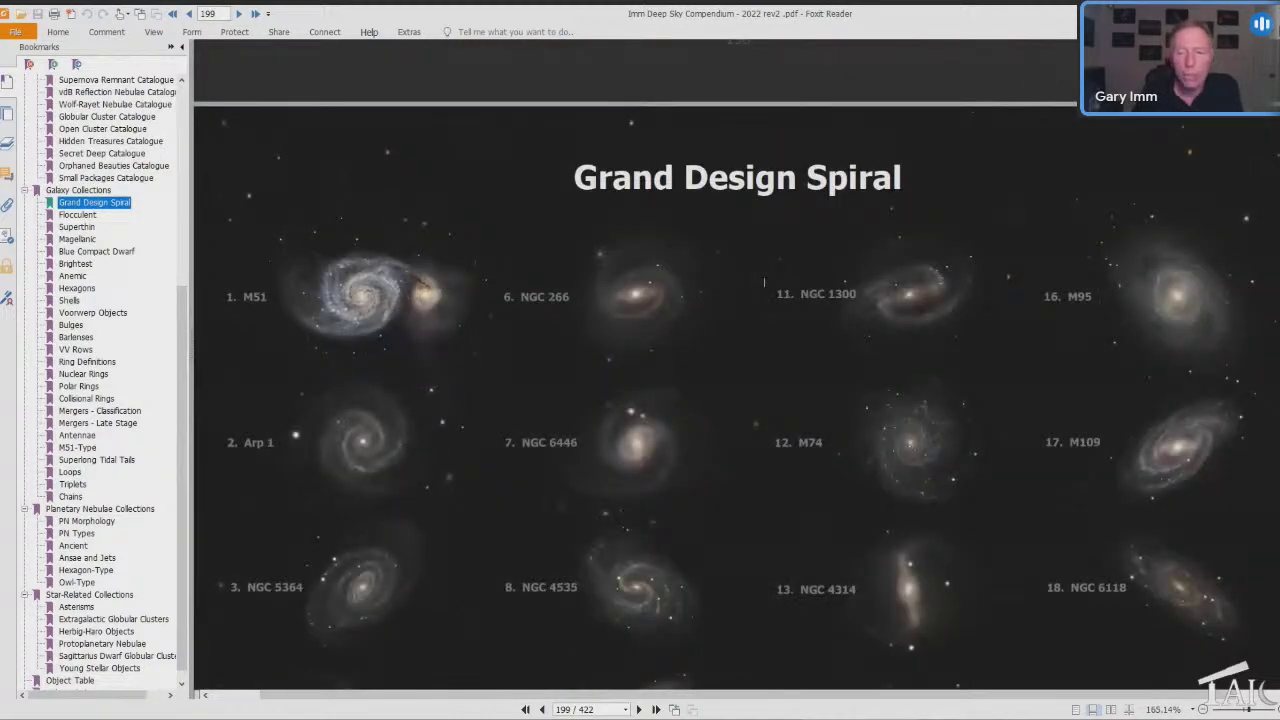
scroll(764, 282, "down", 2)
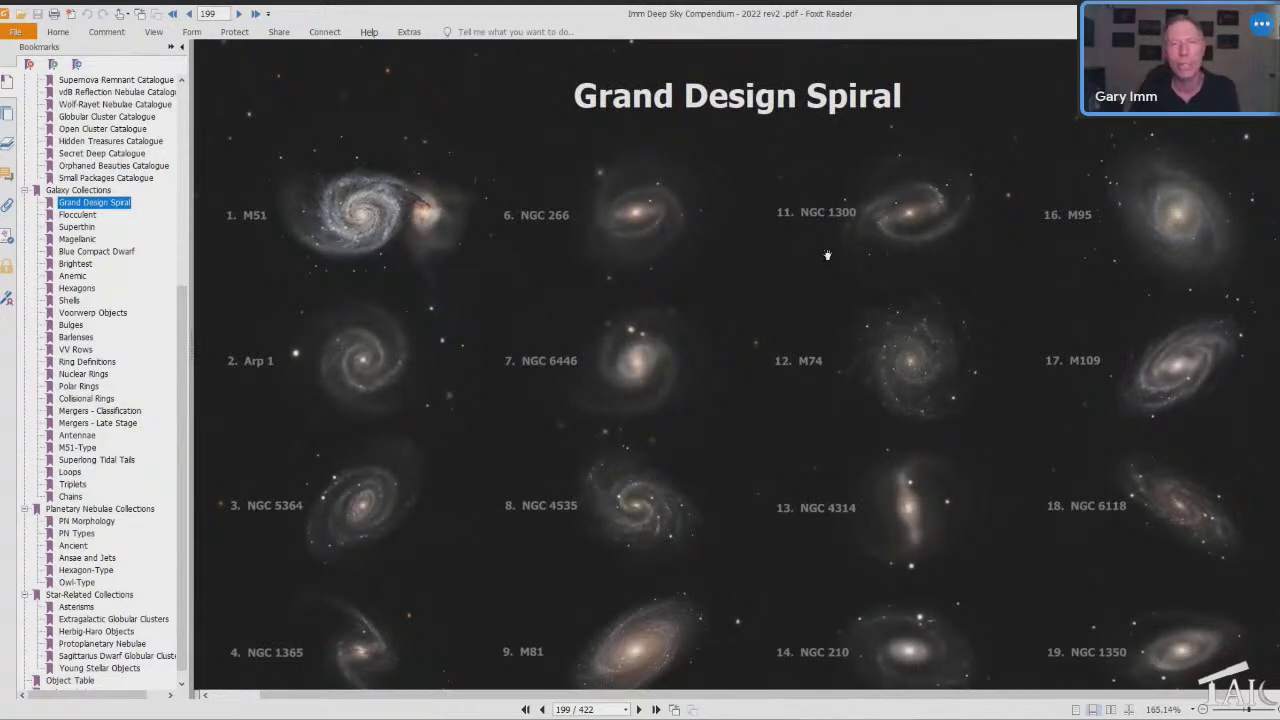
scroll(828, 254, "down", 10)
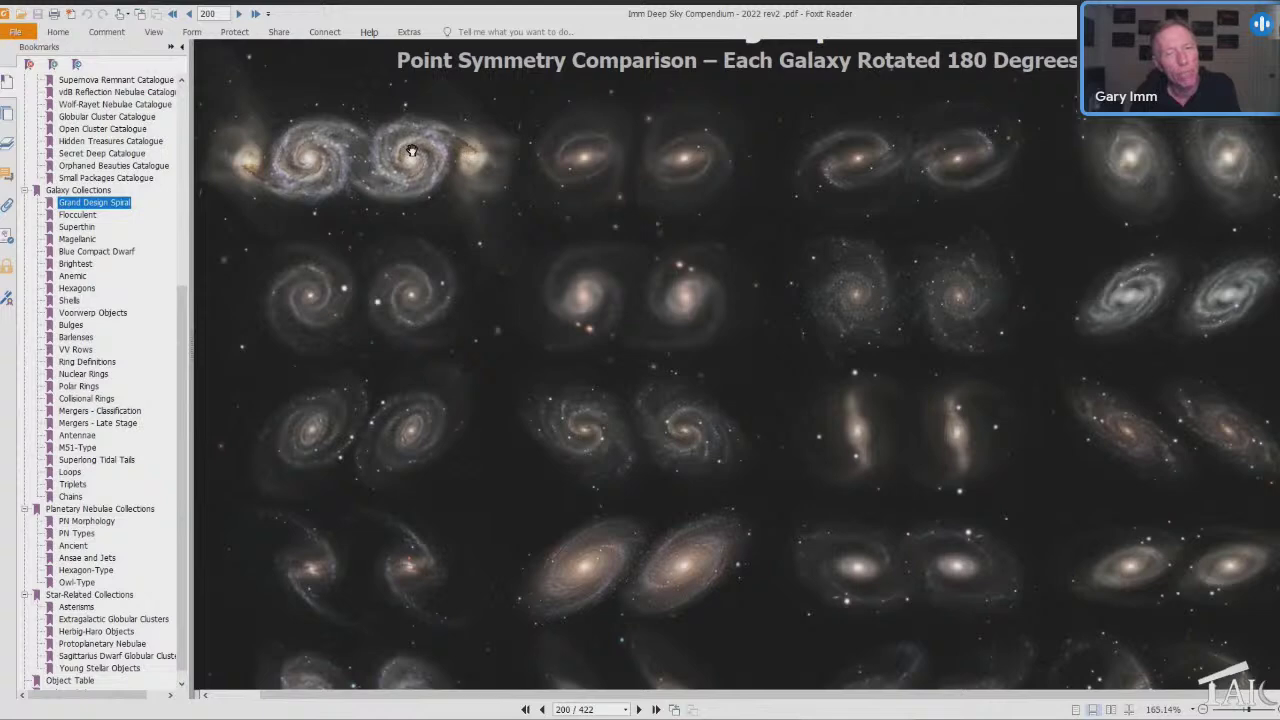
scroll(886, 428, "down", 2)
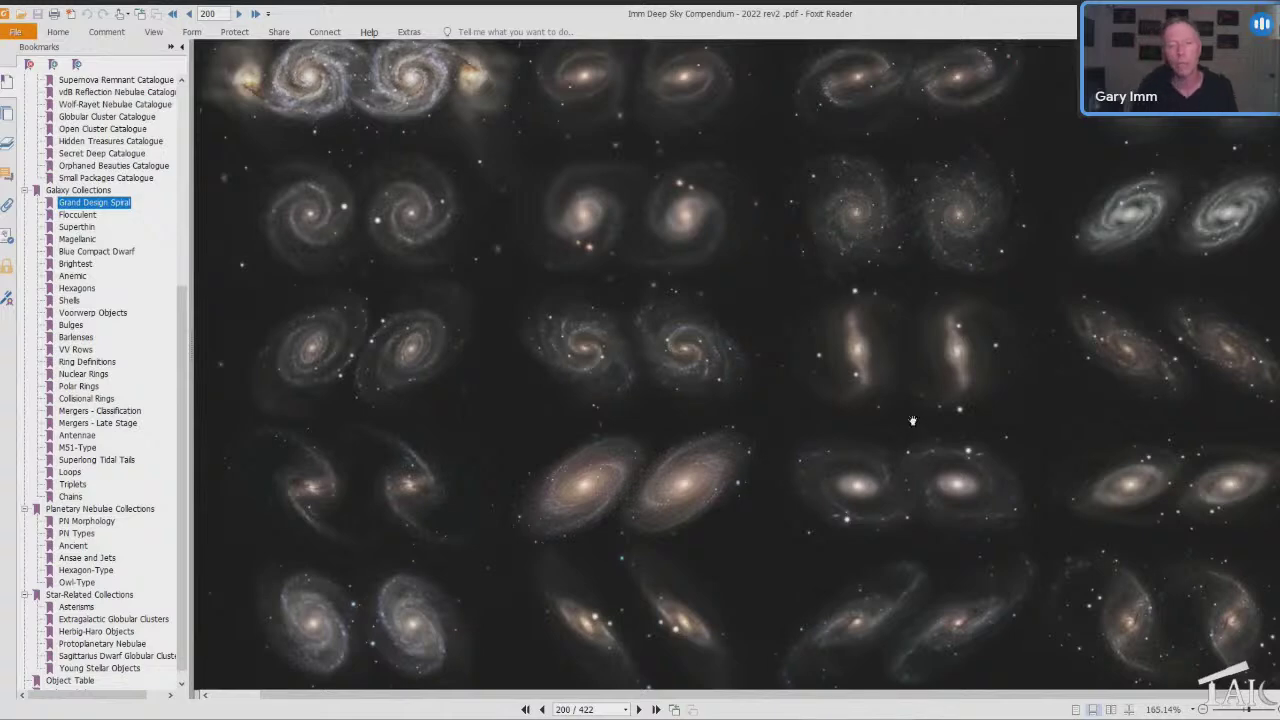
scroll(806, 425, "down", 2)
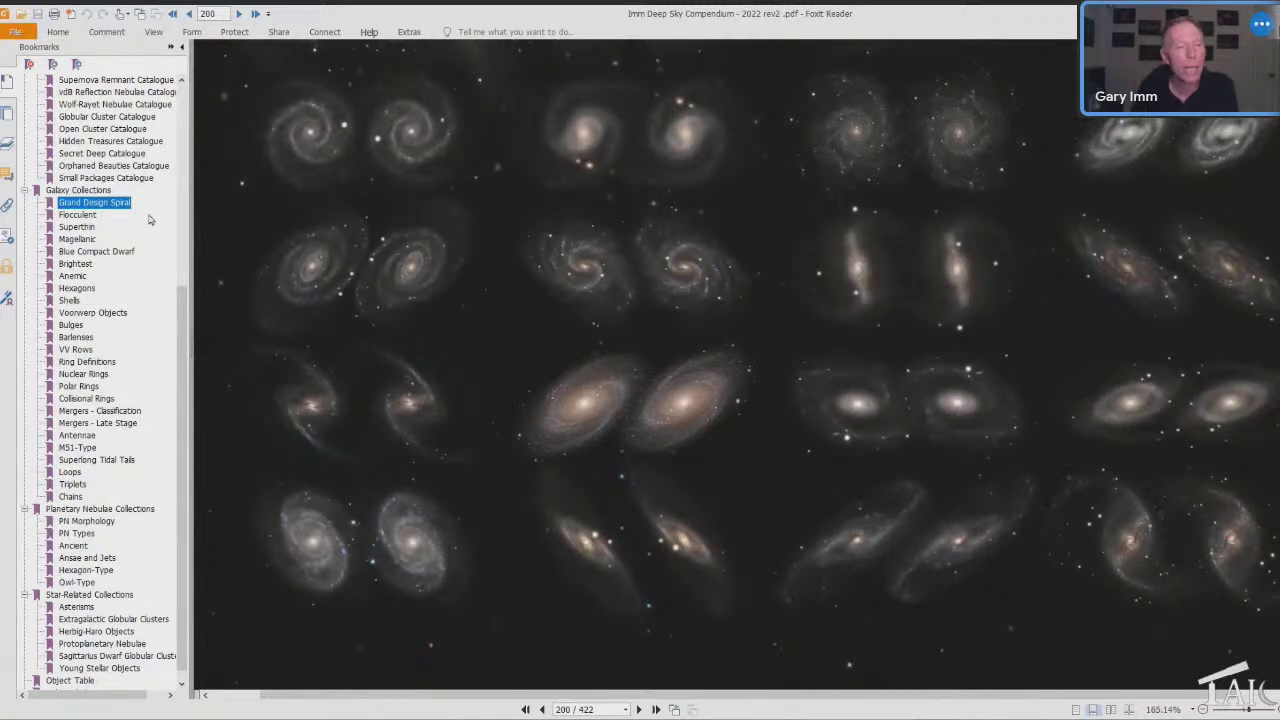
Jump to the Flocculent section and scroll to the page 203 grid compared against M81.
left_click(77, 214)
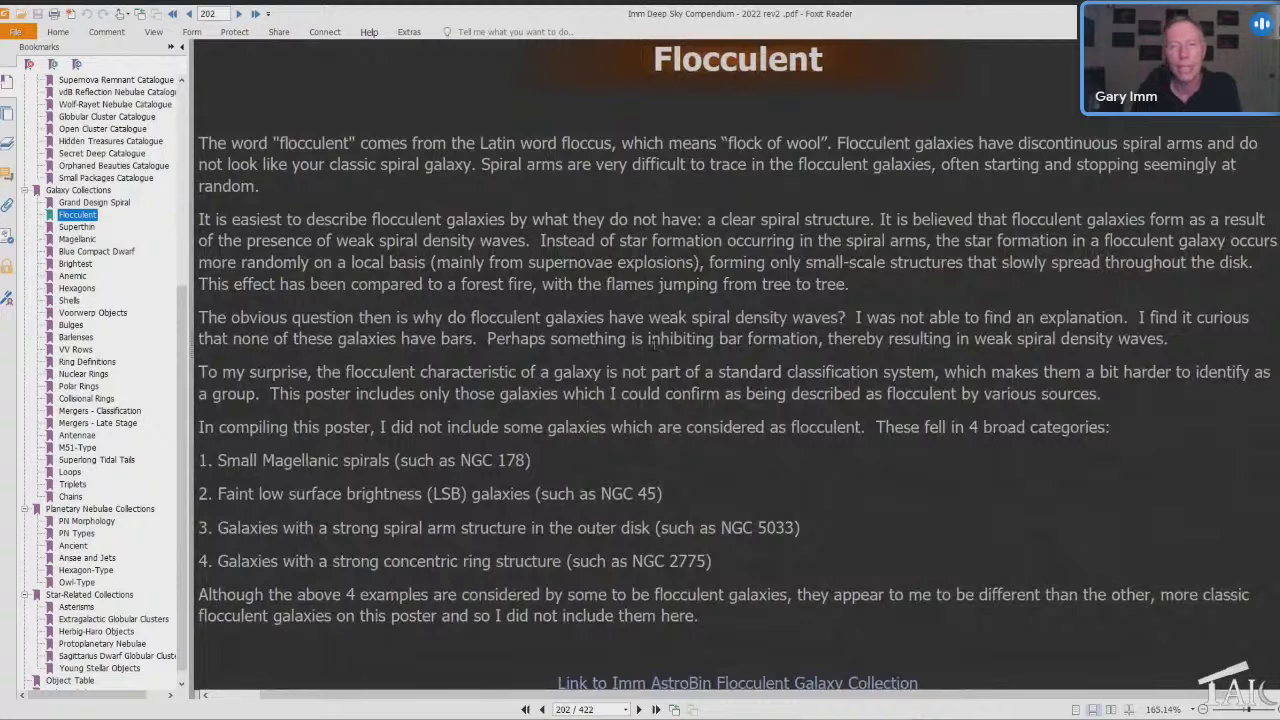
scroll(653, 344, "down", 5)
scroll(664, 367, "down", 1)
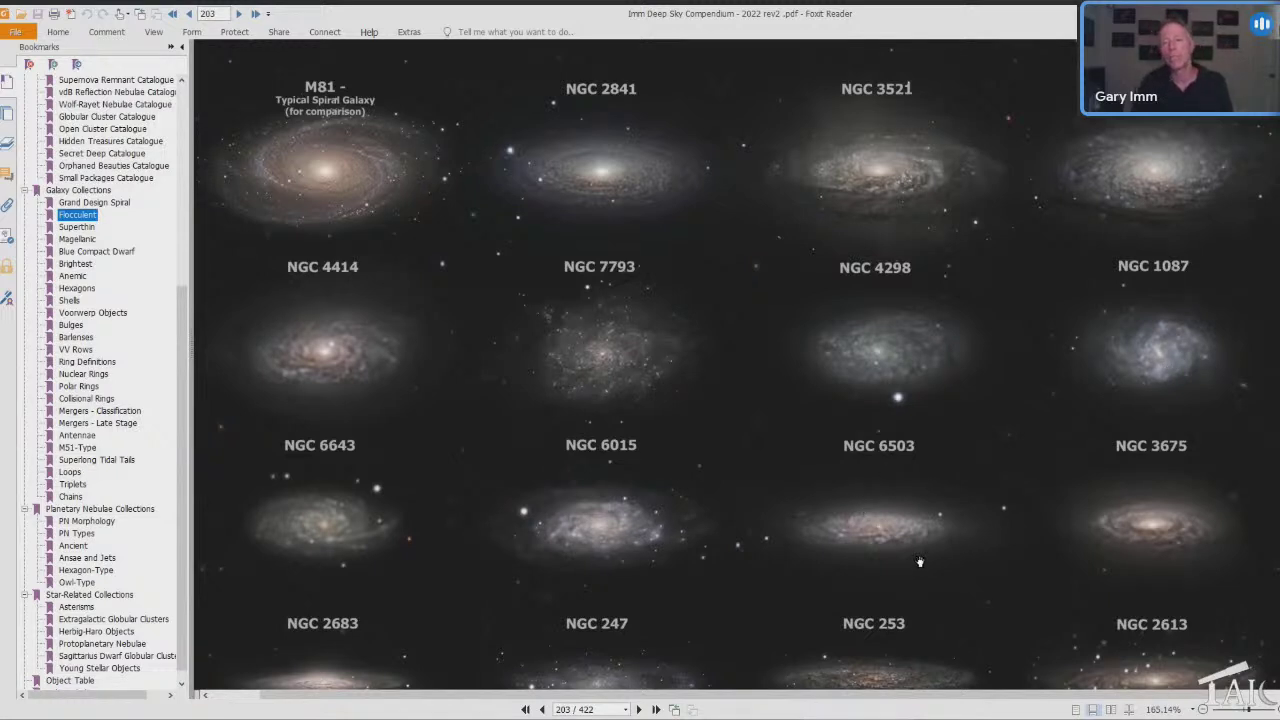
scroll(925, 590, "down", 3)
scroll(919, 589, "up", 1)
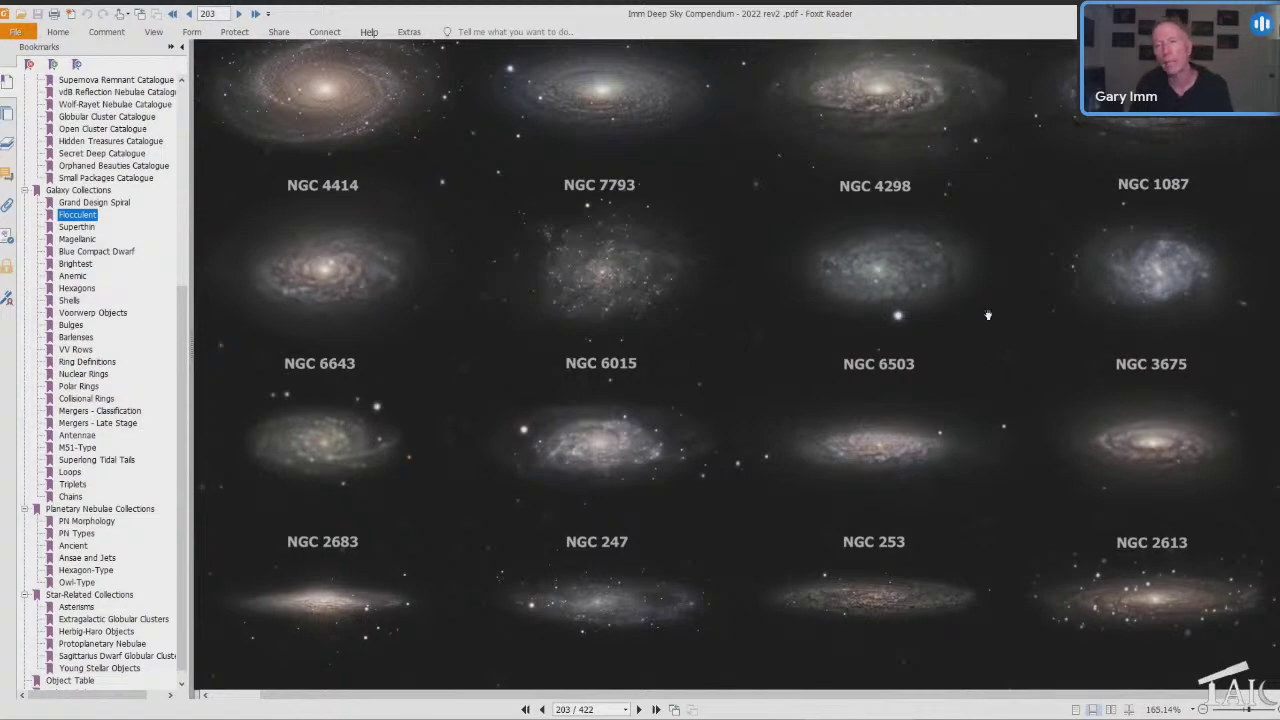
Jump to Superthin and scroll to the page 206 ranked edge-on list from UGC 9242 to UGC 4277.
left_click(76, 227)
scroll(997, 437, "down", 10)
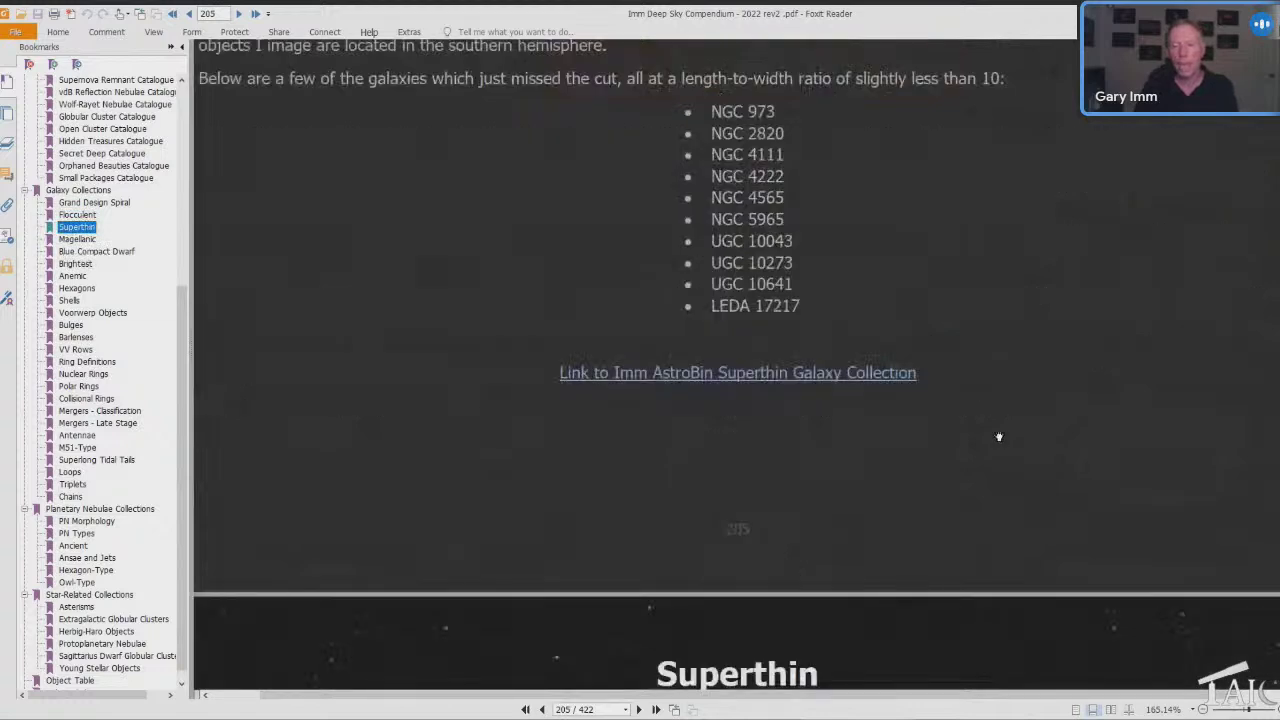
scroll(998, 437, "down", 1)
scroll(1011, 418, "up", 1)
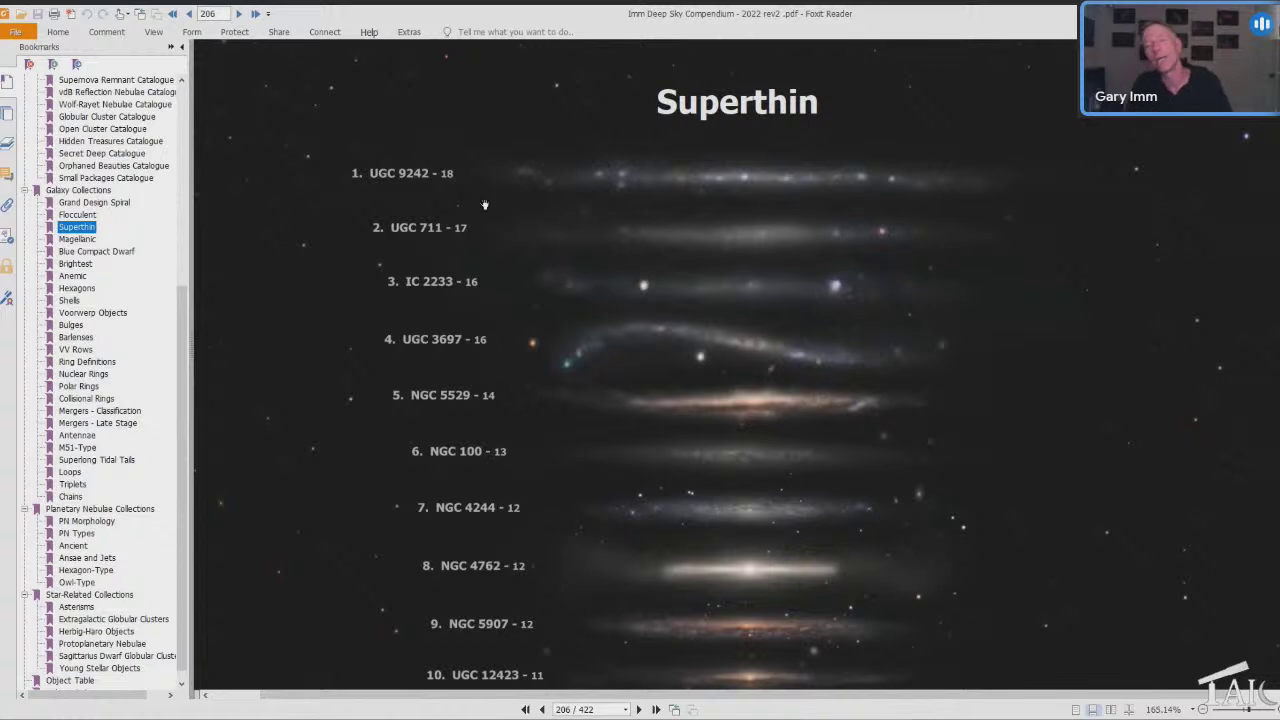
scroll(486, 218, "down", 2)
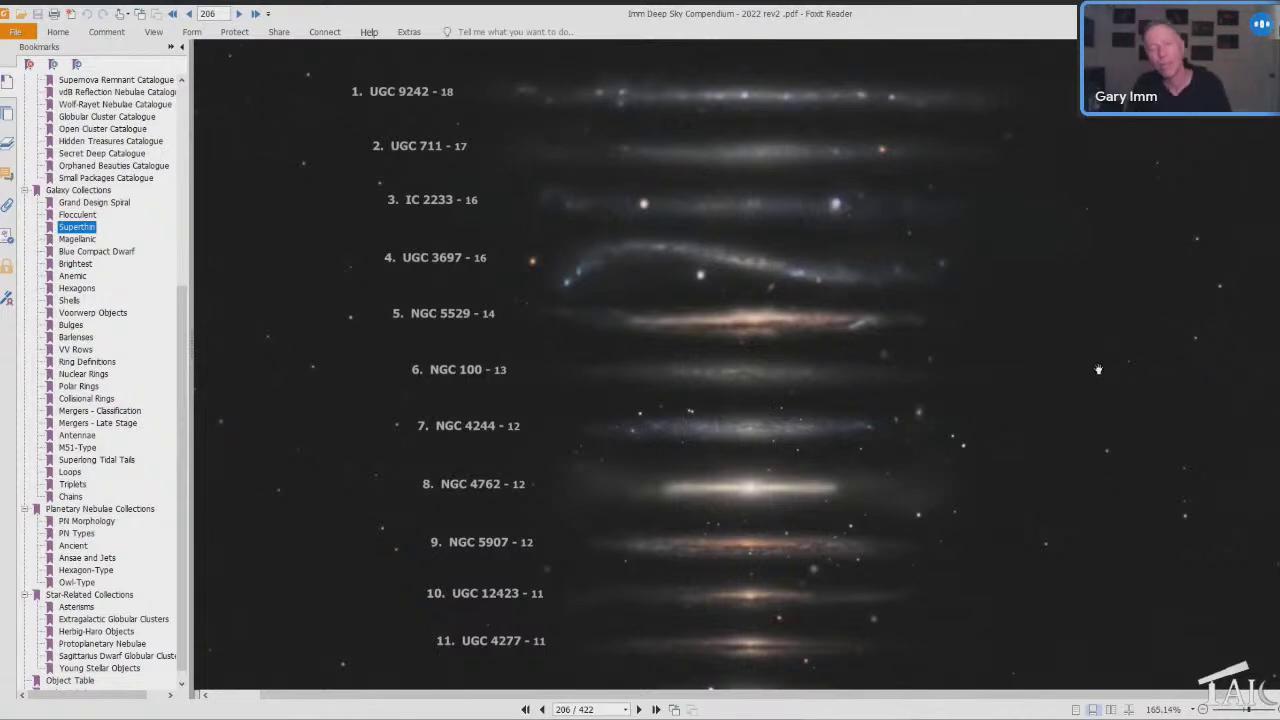
Jump to the Magellanic section and scroll page 209 to the Large Magellanic Cloud poster.
left_click(72, 240)
scroll(1056, 323, "down", 5)
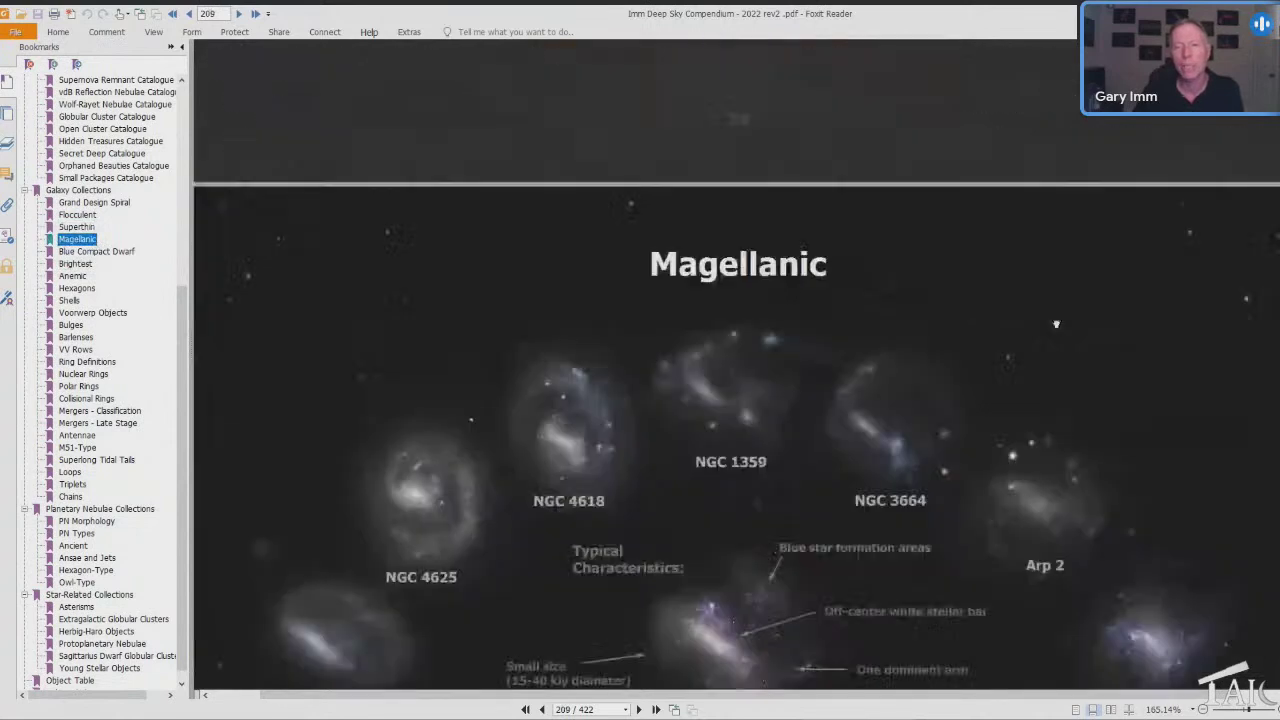
scroll(1056, 323, "down", 3)
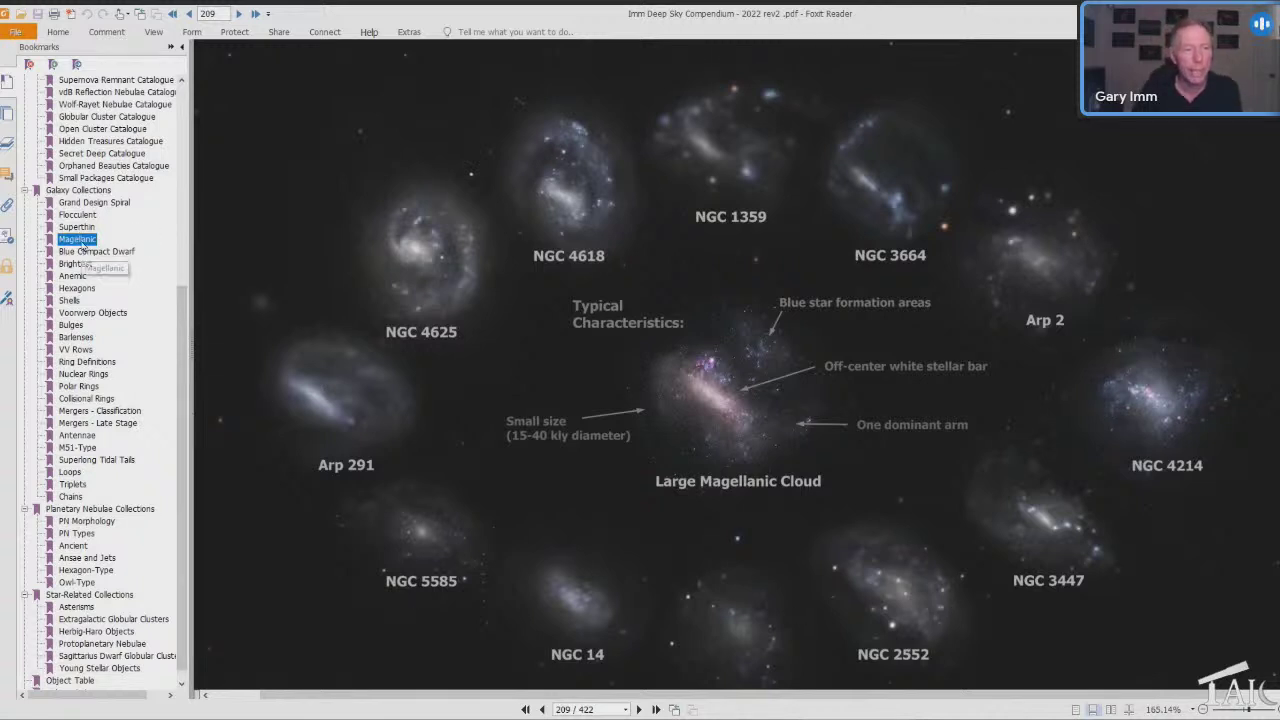
Jump to Hexagons and scroll through pages 223–224 to galaxies like NGC 3521 with hexagon overlays.
left_click(77, 289)
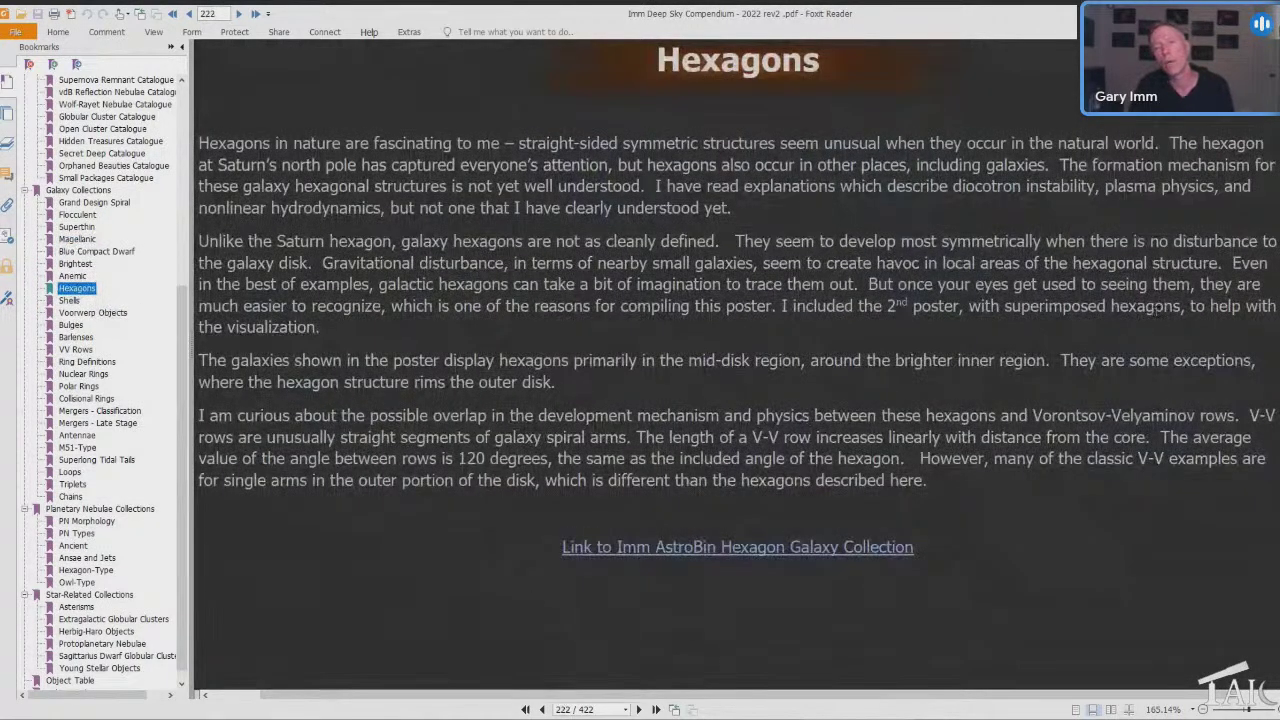
scroll(1155, 312, "down", 10)
scroll(1155, 312, "down", 3)
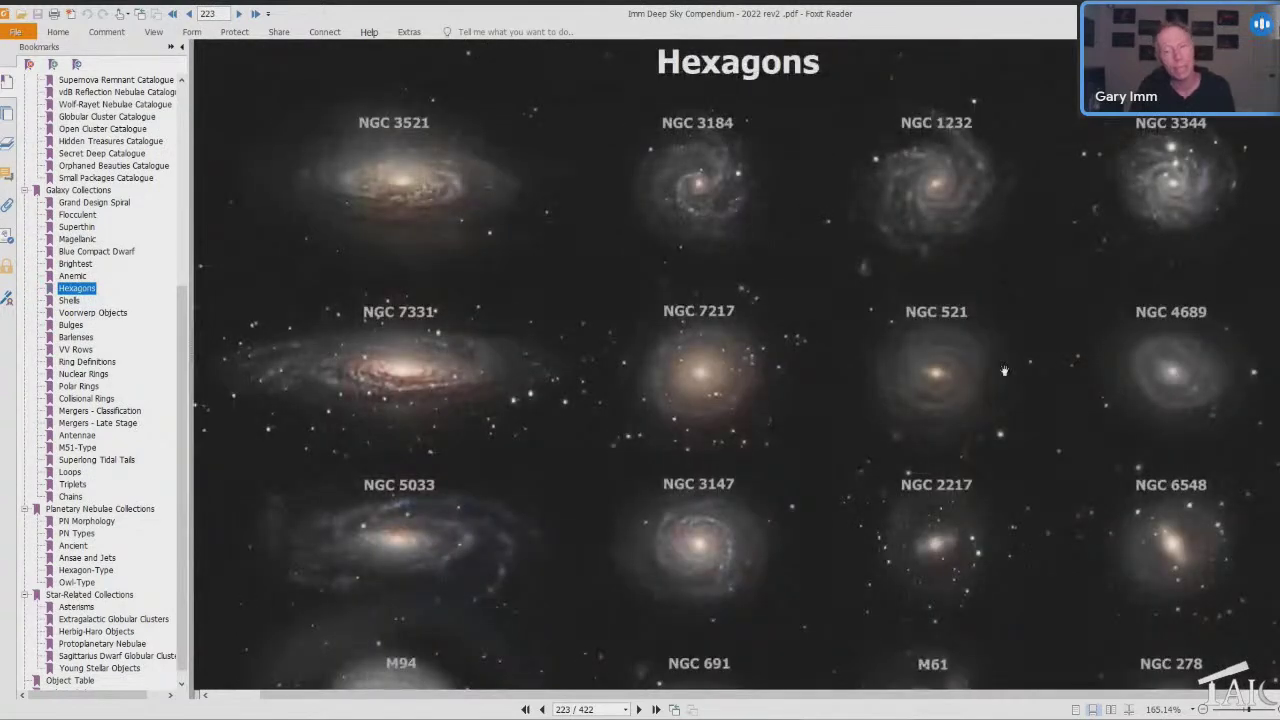
scroll(1004, 365, "down", 4)
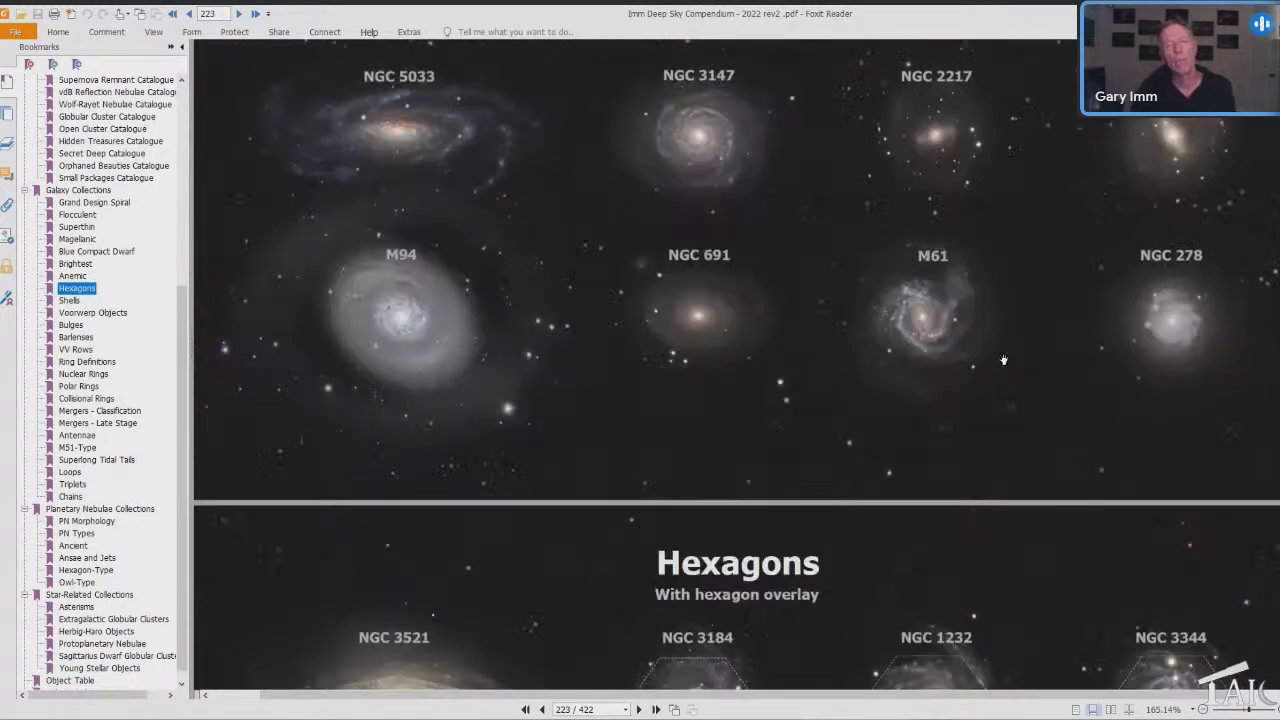
scroll(1004, 360, "down", 5)
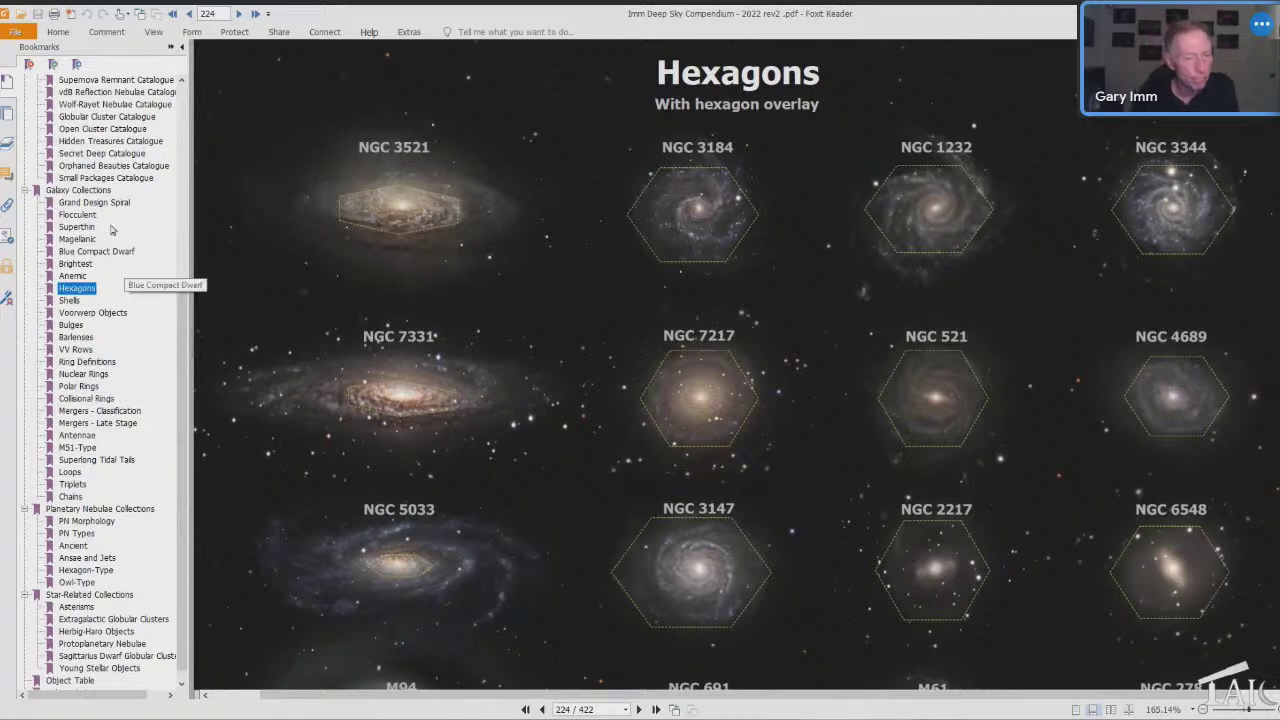
Jump to the Barlenses section and scroll down to the galaxy poster on page 237.
left_click(78, 342)
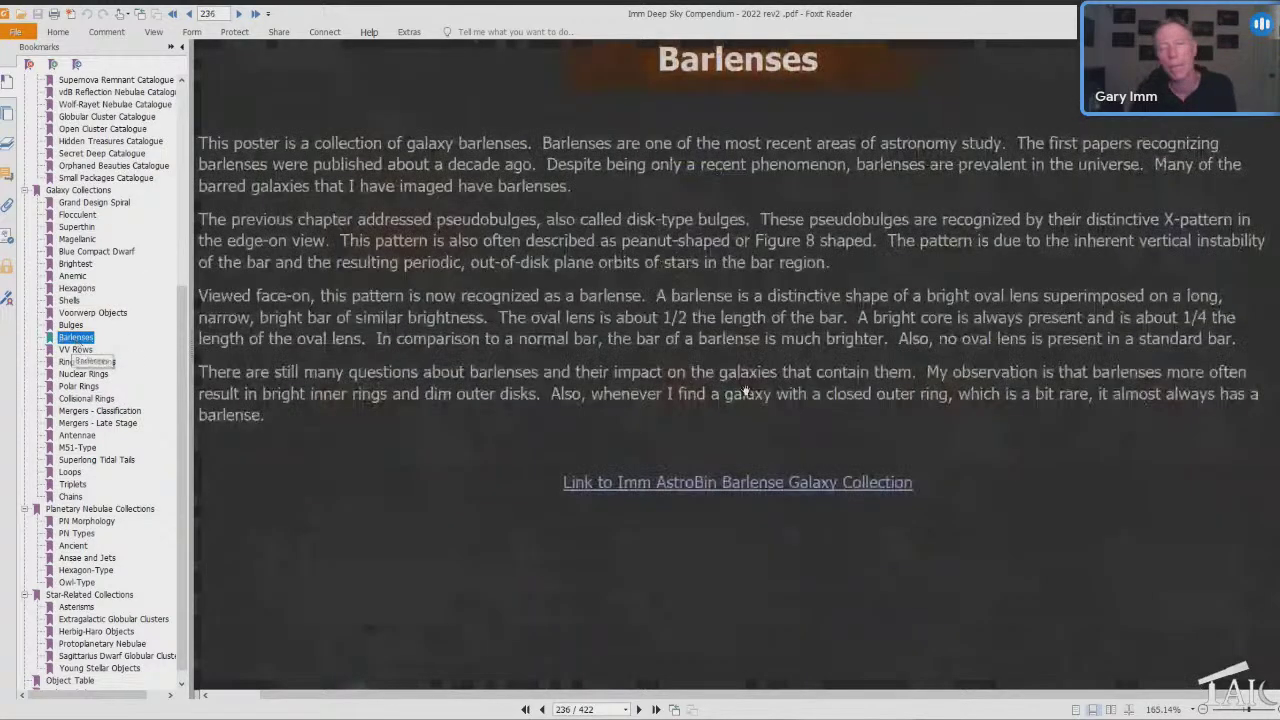
scroll(867, 474, "down", 5)
scroll(867, 474, "down", 5)
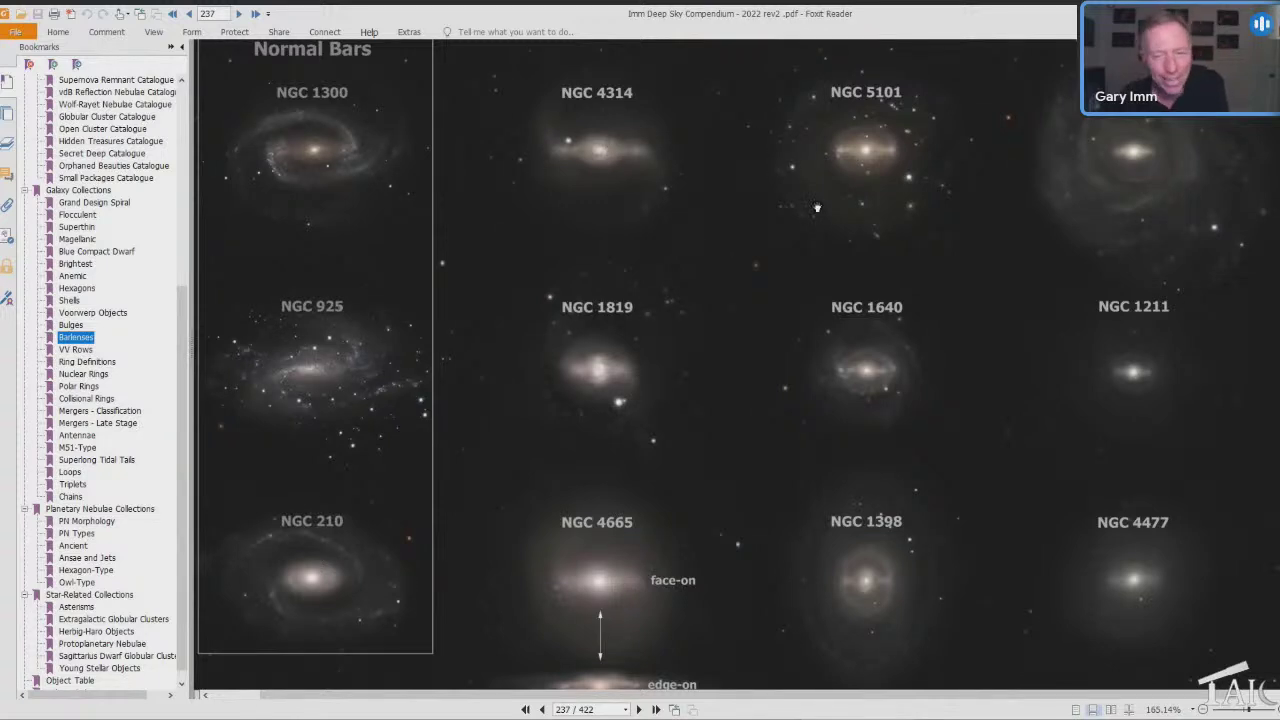
scroll(782, 268, "down", 3)
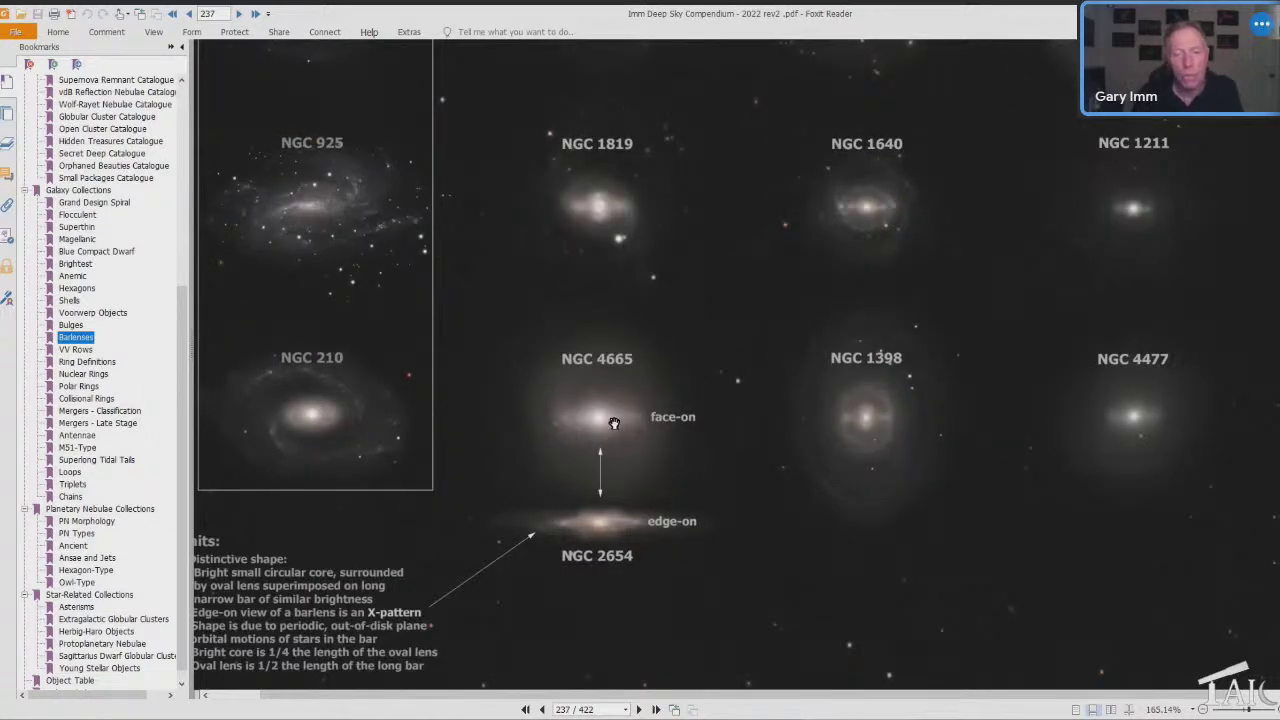
scroll(620, 447, "down", 2)
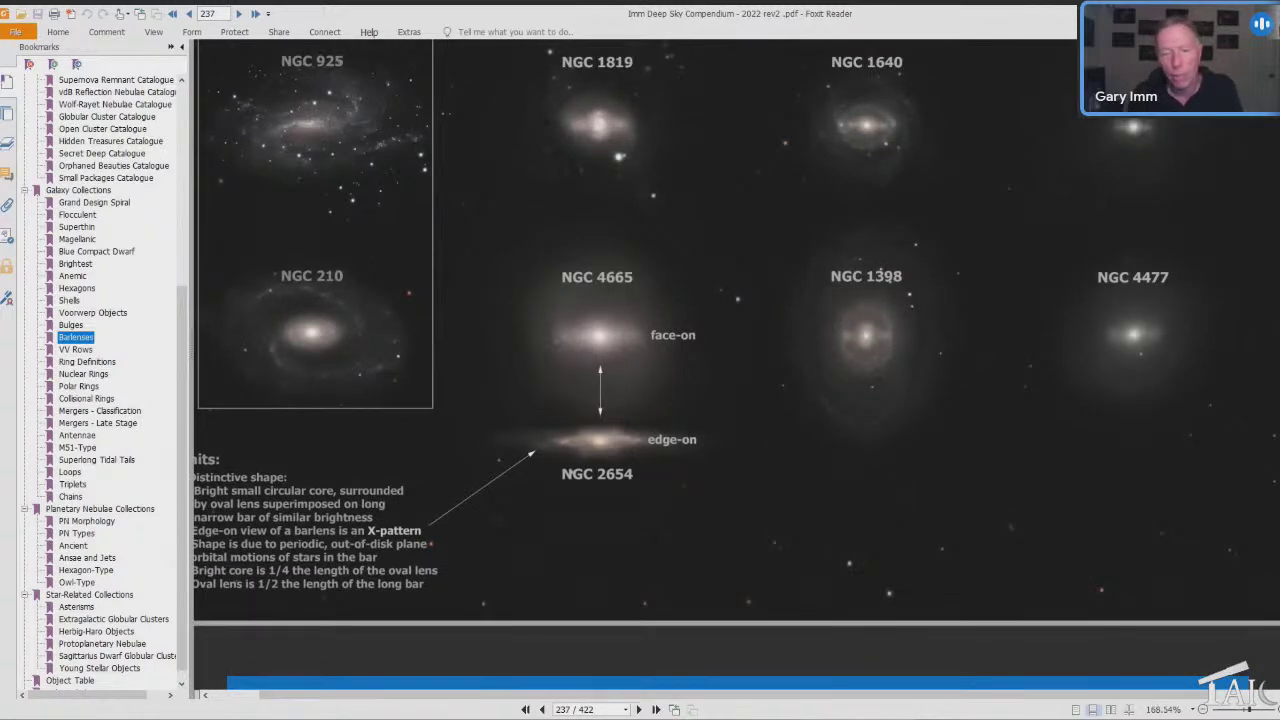
Zoom the poster to about 199% and pan to study NGC 4665's face-on and edge-on views.
left_click_drag(1236, 709, 1250, 709)
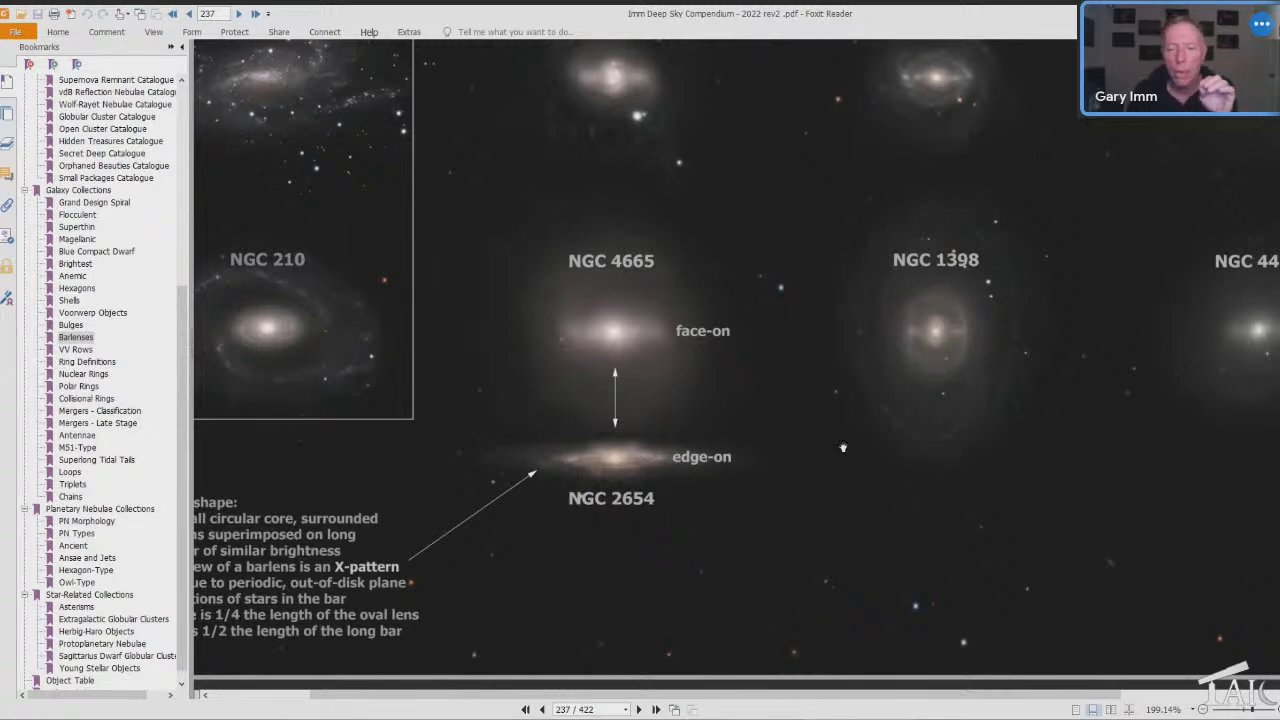
scroll(811, 424, "up", 5)
scroll(820, 444, "down", 3)
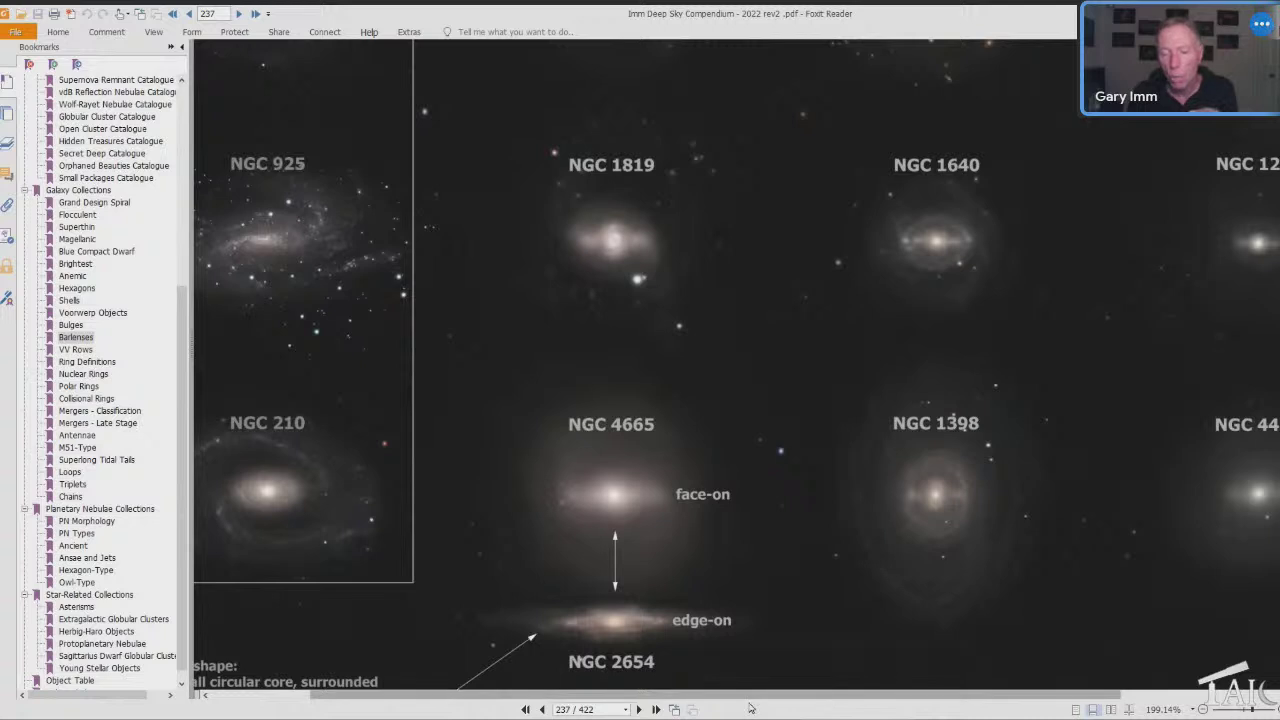
left_click_drag(1119, 690, 1273, 691)
scroll(682, 345, "up", 3)
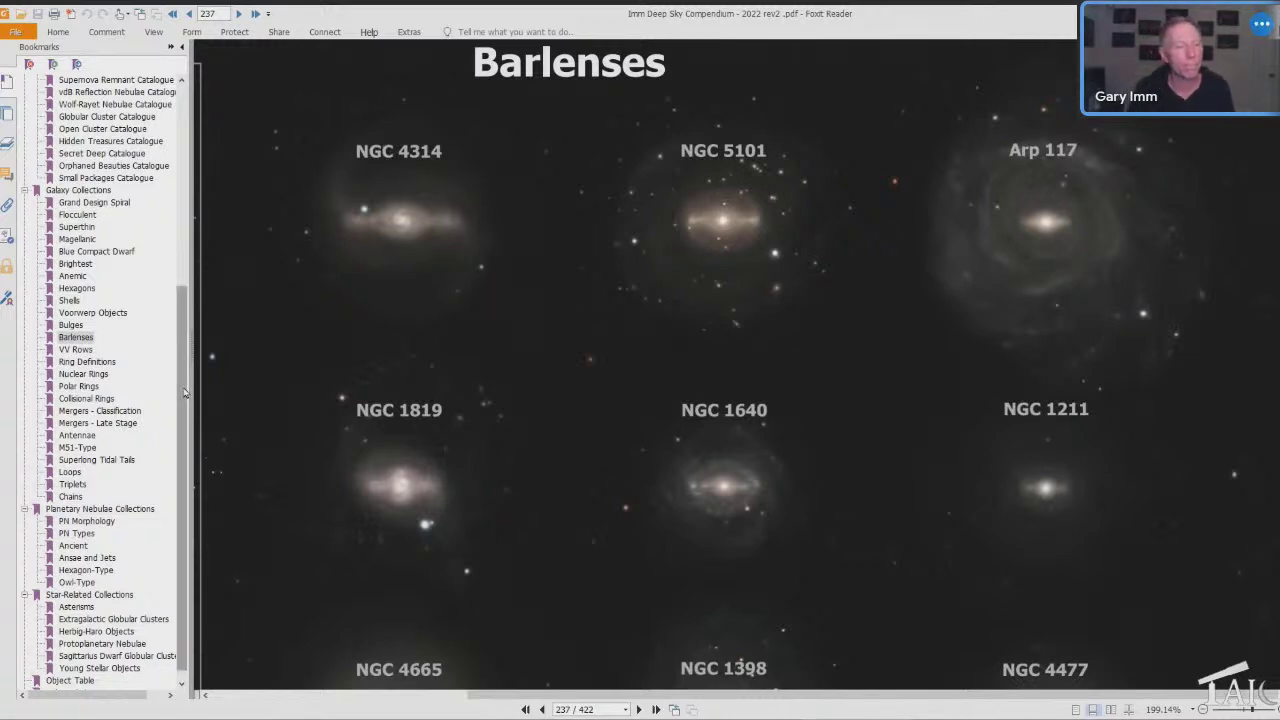
Jump to the VV Rows section and read its introduction text and link on page 239.
left_click(76, 350)
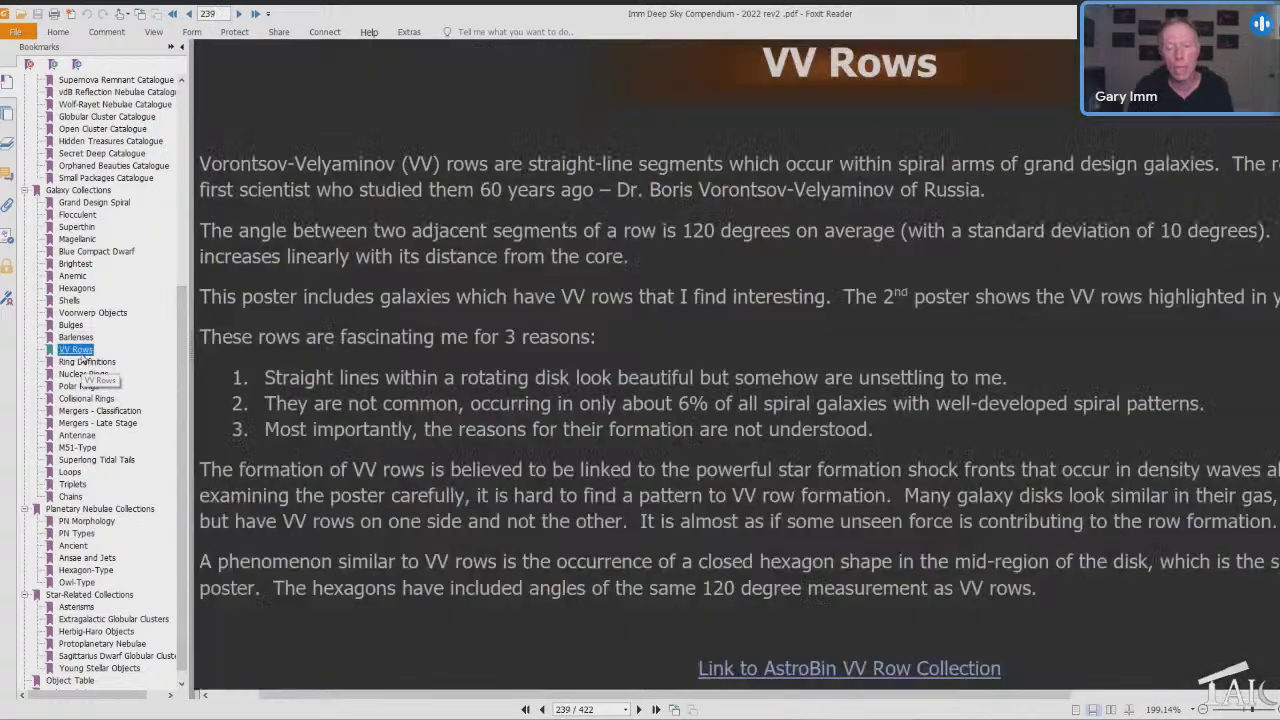
scroll(736, 393, "down", 5)
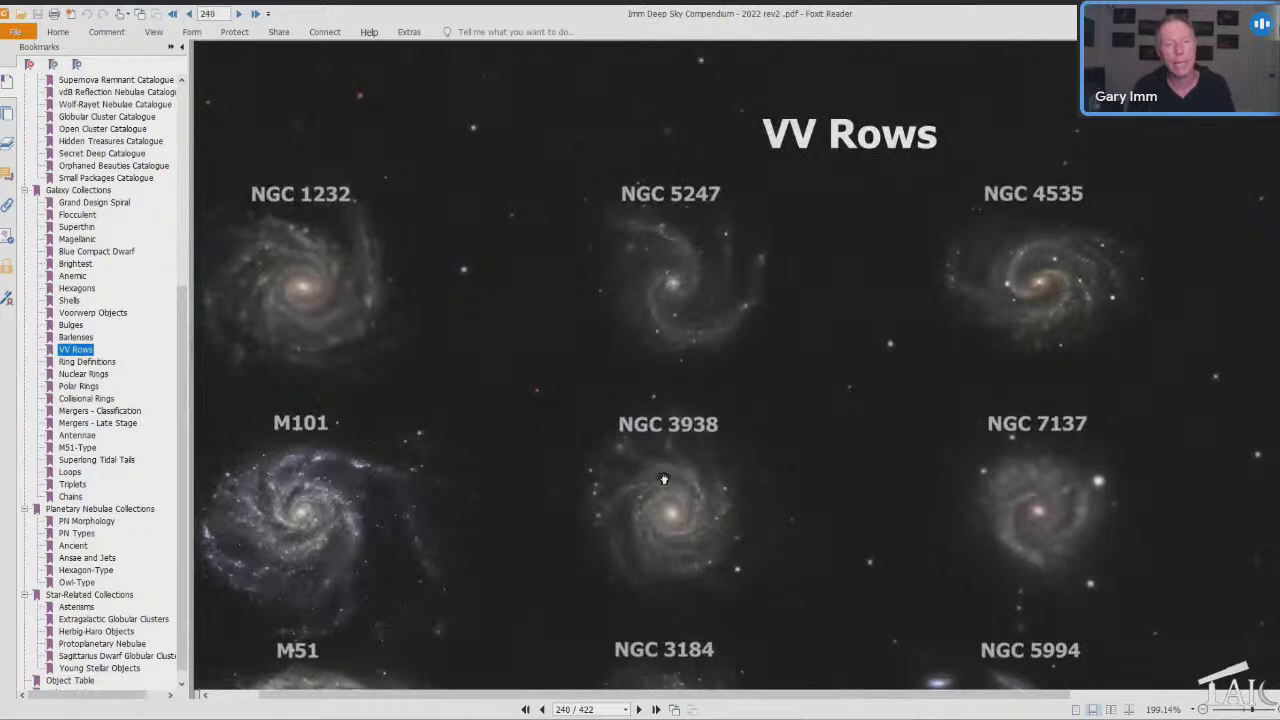
scroll(663, 479, "down", 8)
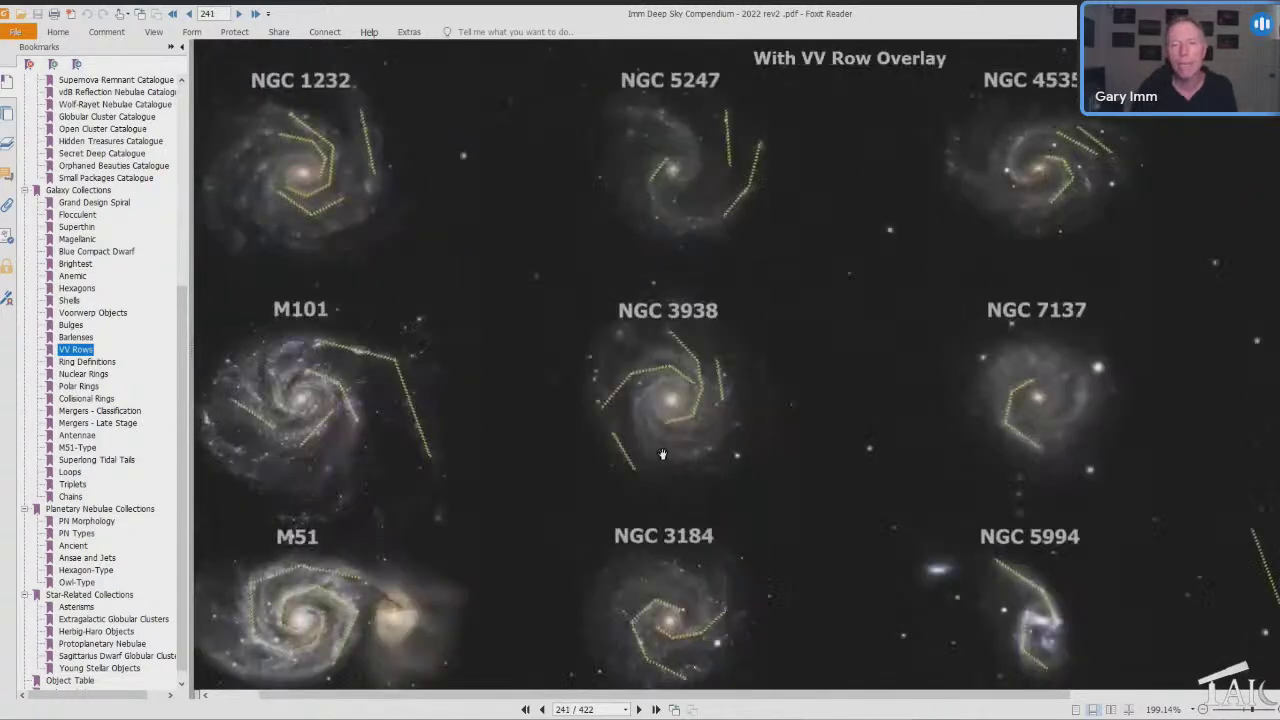
scroll(760, 405, "up", 12)
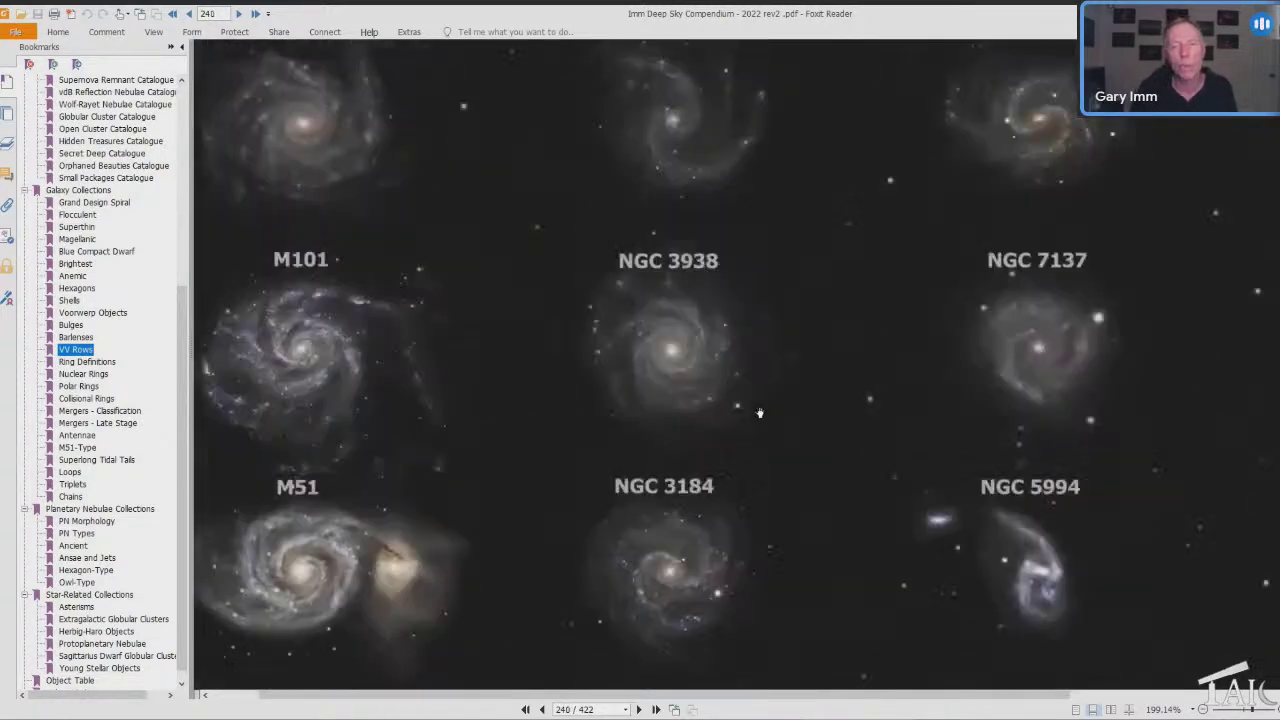
scroll(762, 413, "up", 5)
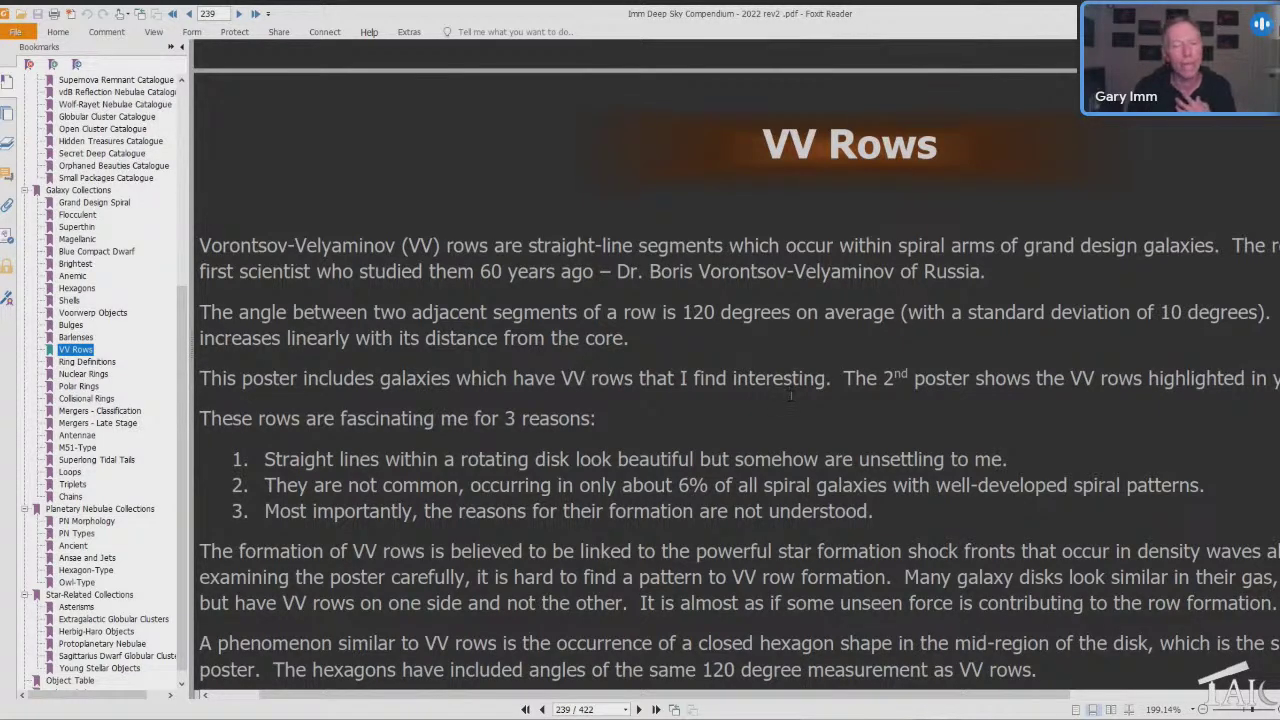
Scroll down to the page 241 'With VV Row Overlay' poster showing NGC 1232 and M101.
scroll(790, 396, "down", 3)
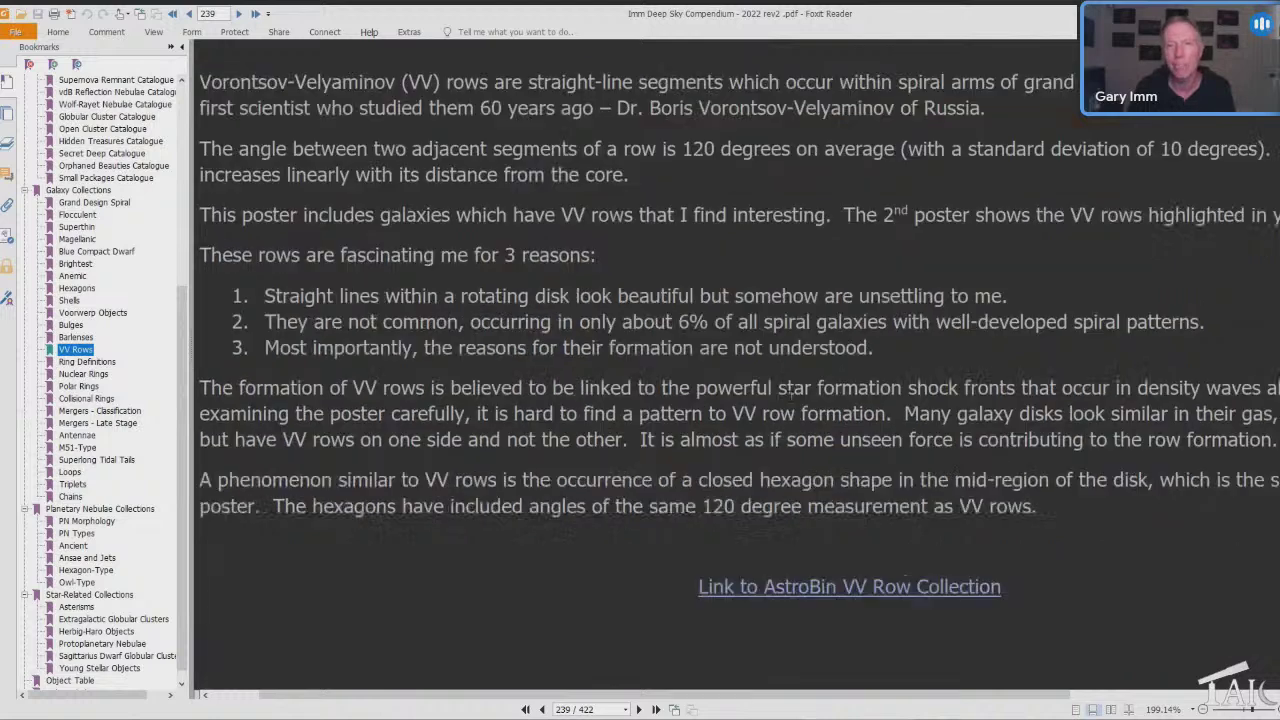
scroll(790, 396, "down", 15)
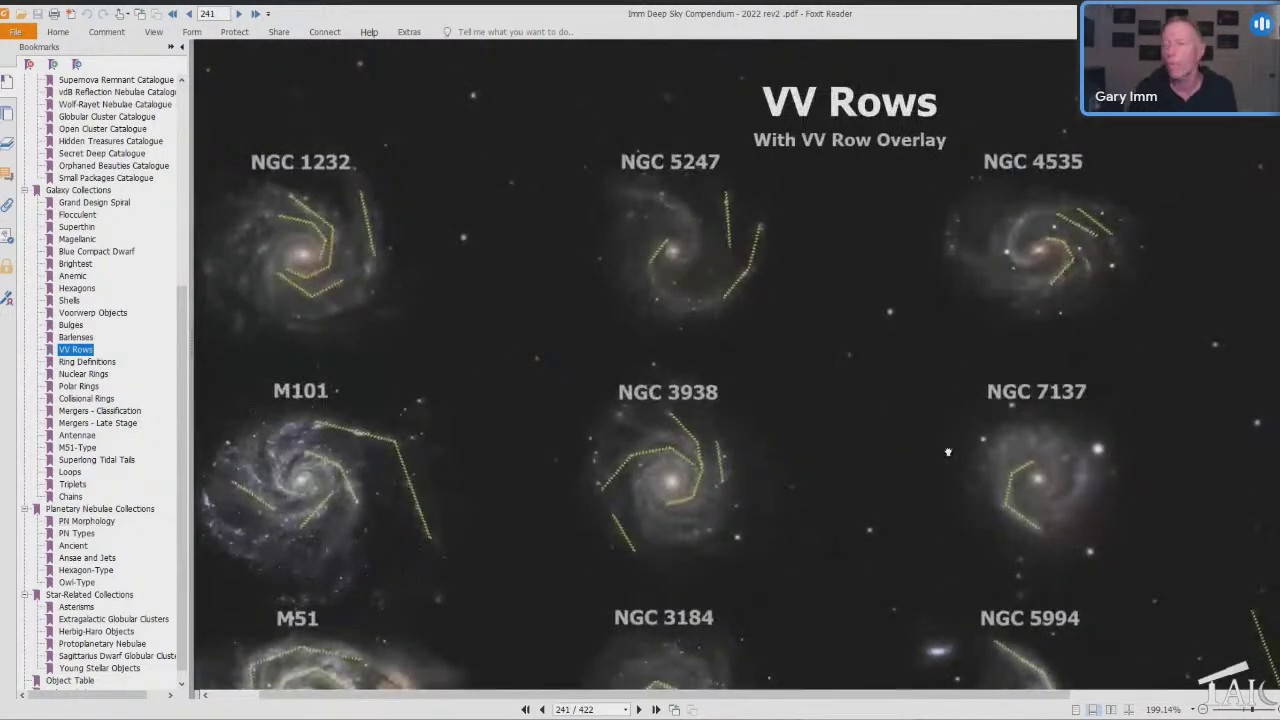
scroll(949, 453, "down", 2)
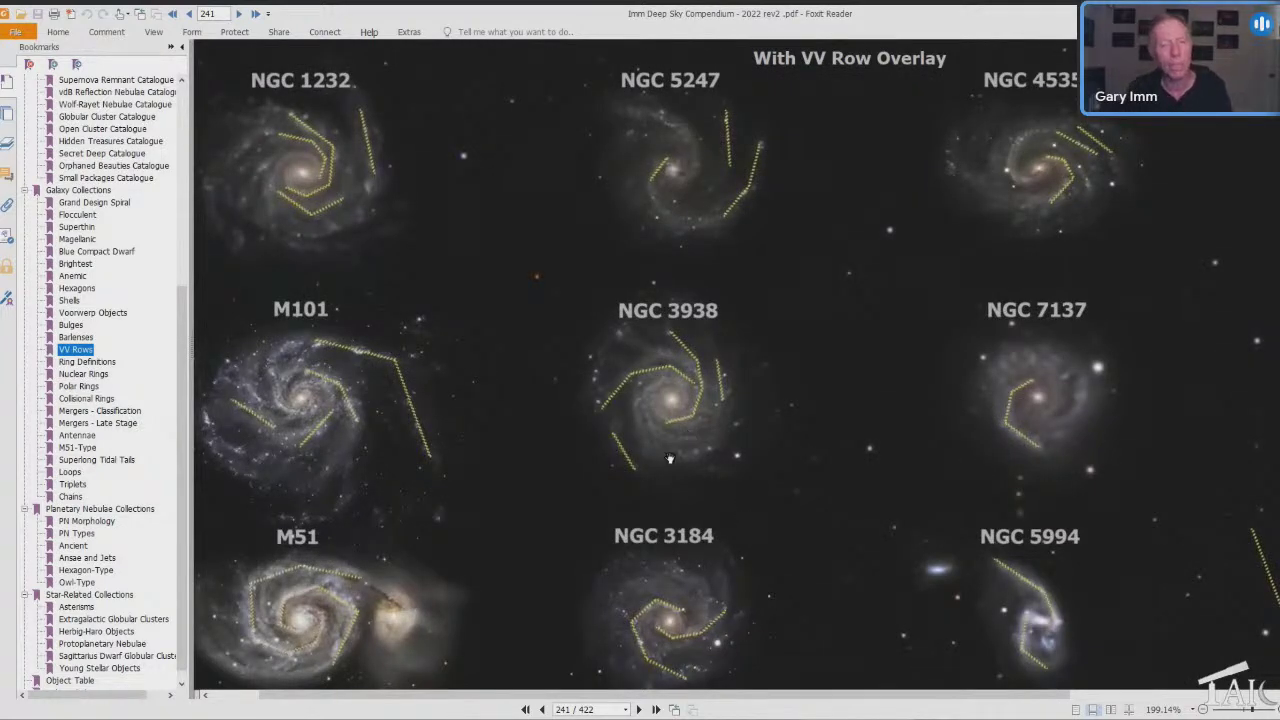
Browse the Collisional Rings poster on page 254, then reach the Mergers - Late Stage object table on page 262.
left_click(100, 399)
scroll(1068, 367, "down", 5)
scroll(1068, 367, "down", 10)
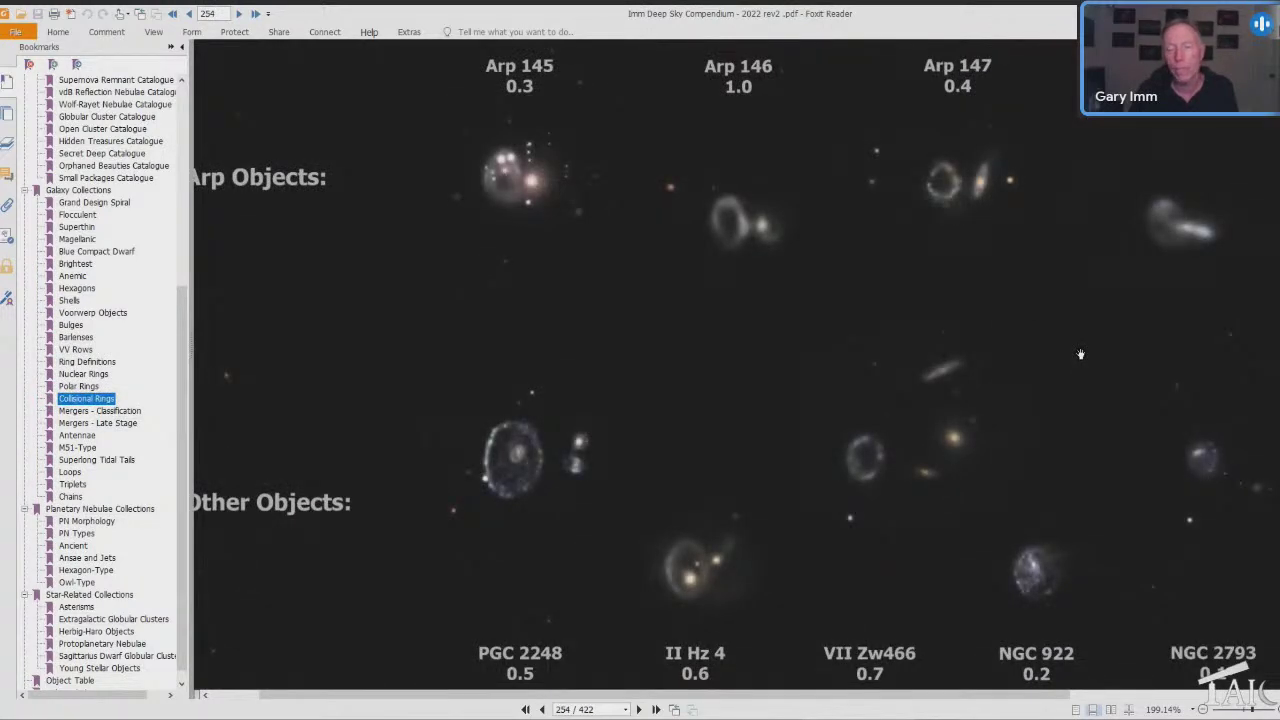
scroll(1080, 354, "down", 2)
scroll(1080, 340, "up", 2)
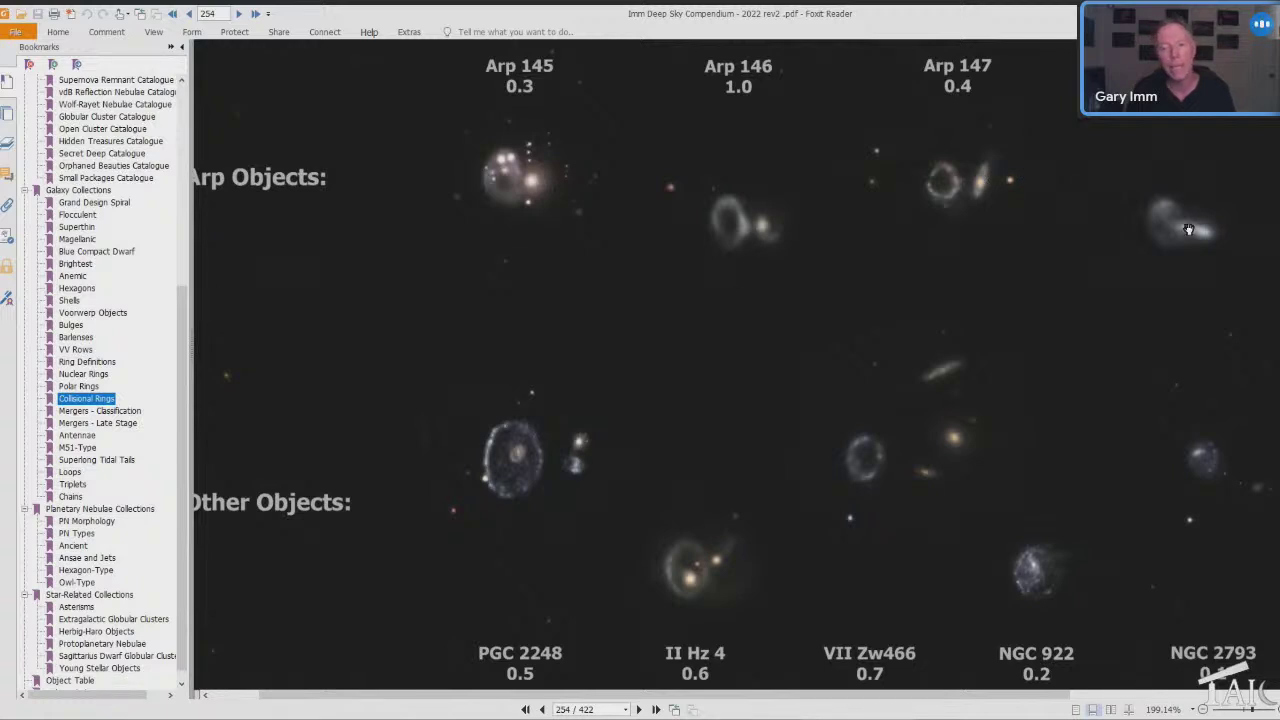
scroll(786, 520, "down", 2)
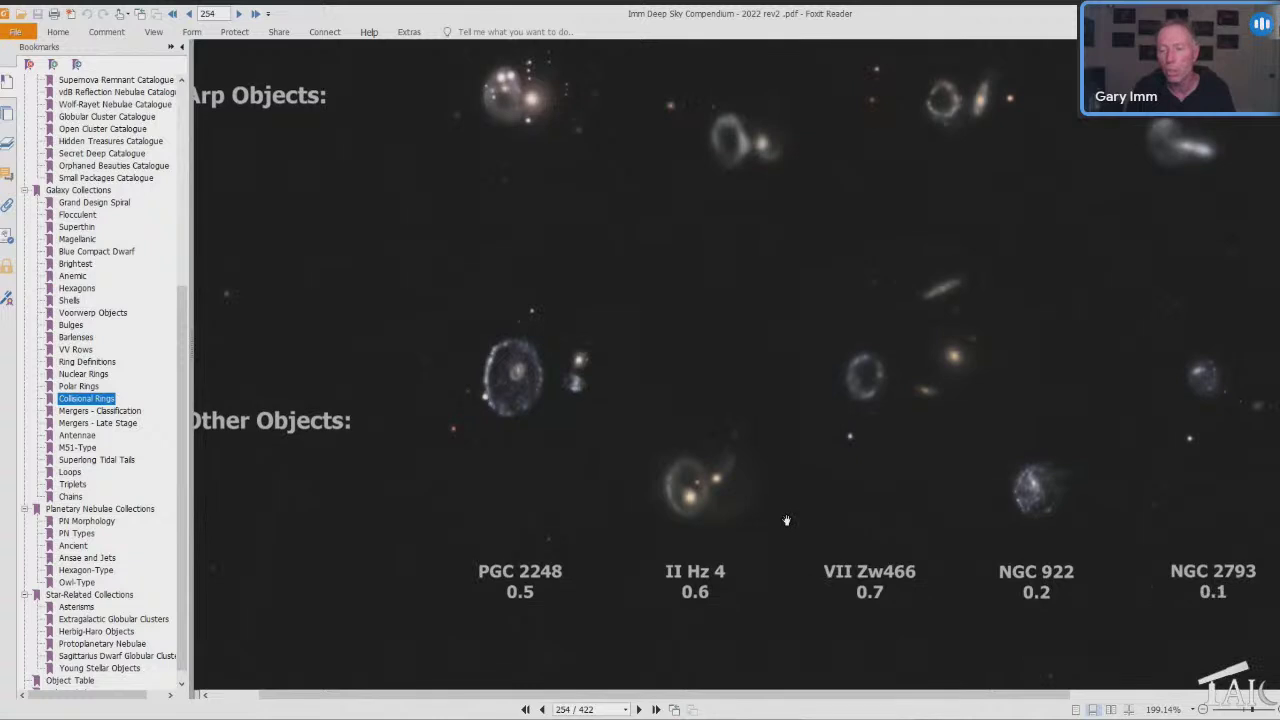
scroll(786, 520, "up", 2)
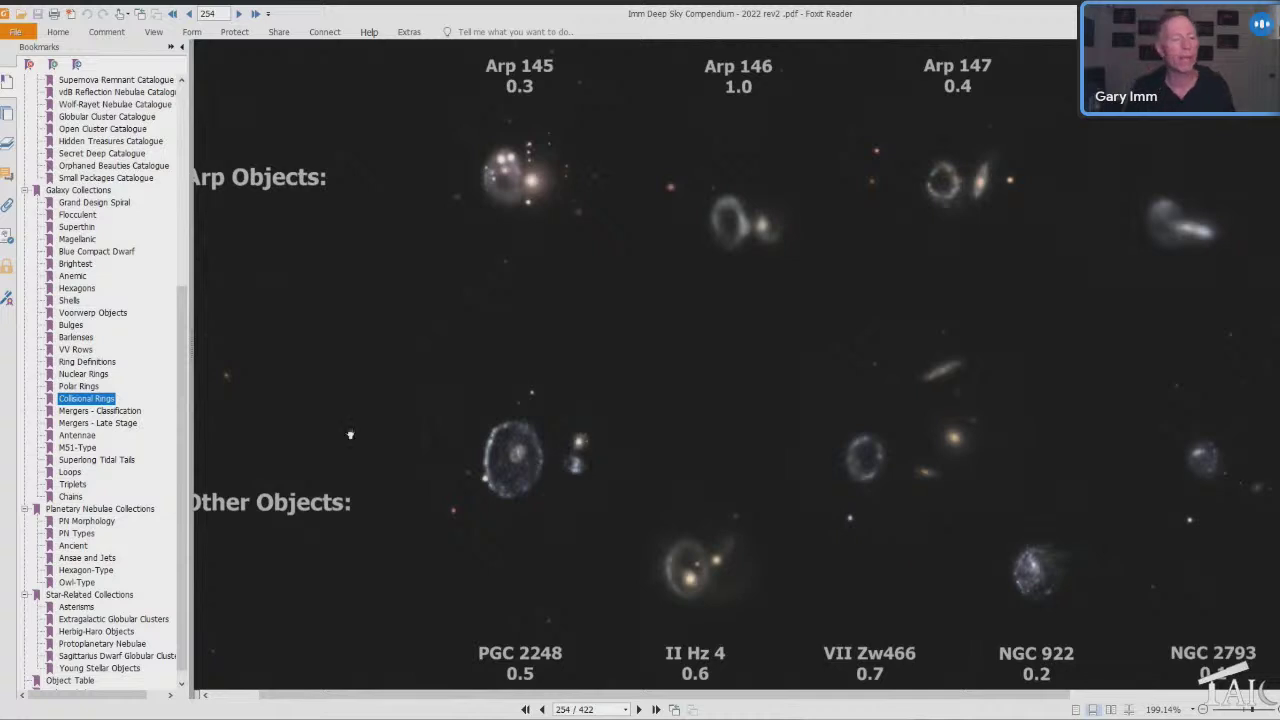
left_click(99, 424)
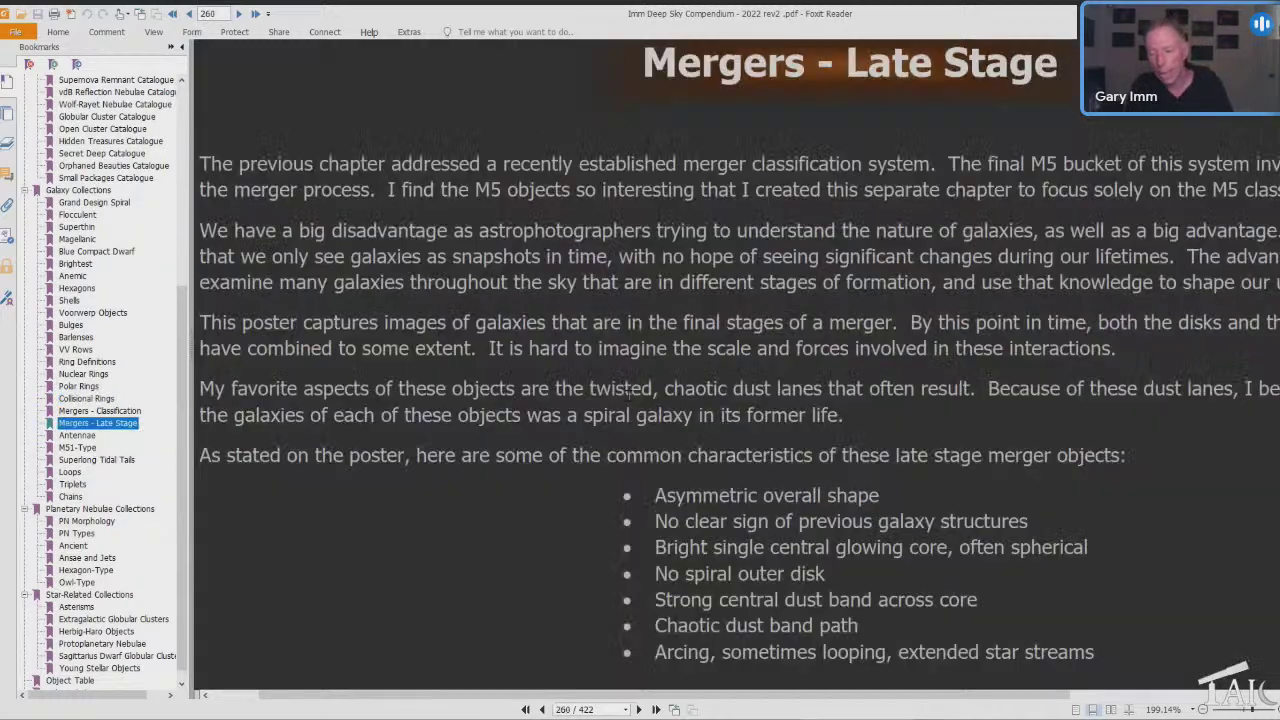
scroll(765, 468, "down", 15)
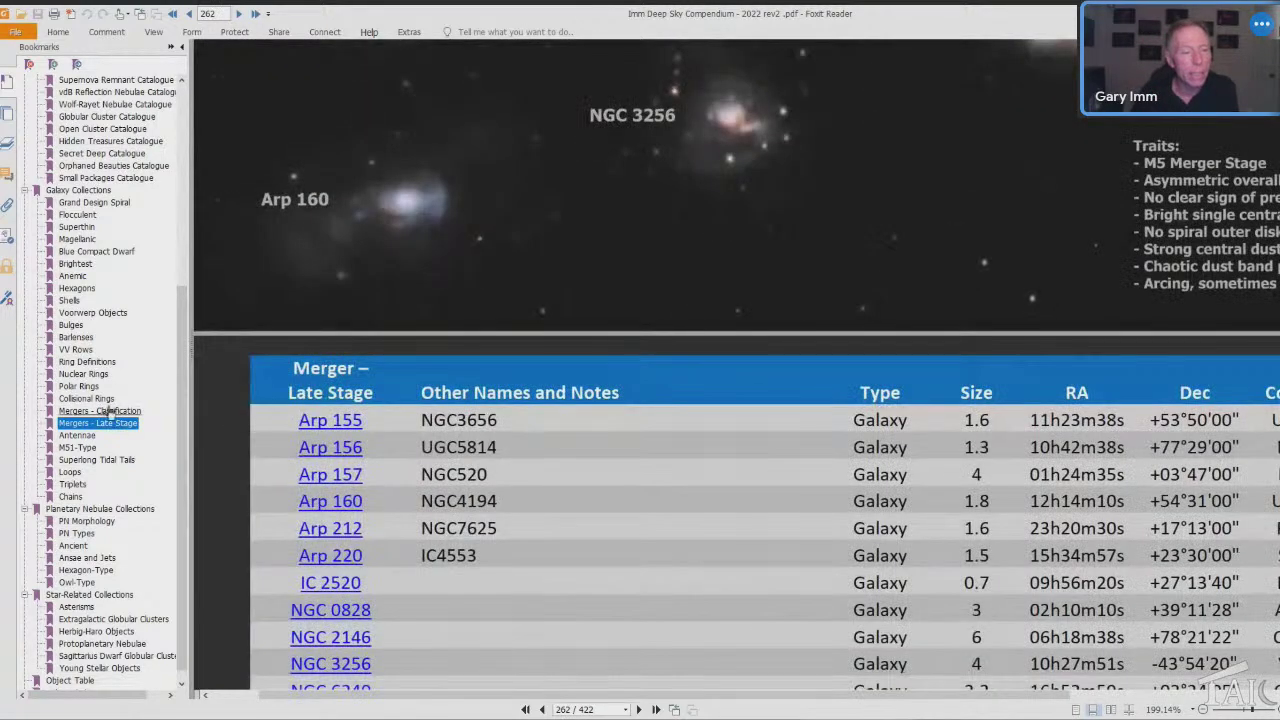
Show the page 258 Mergers - Classification poster at 165.14% so classes M1 through M5 fit.
left_click(100, 411)
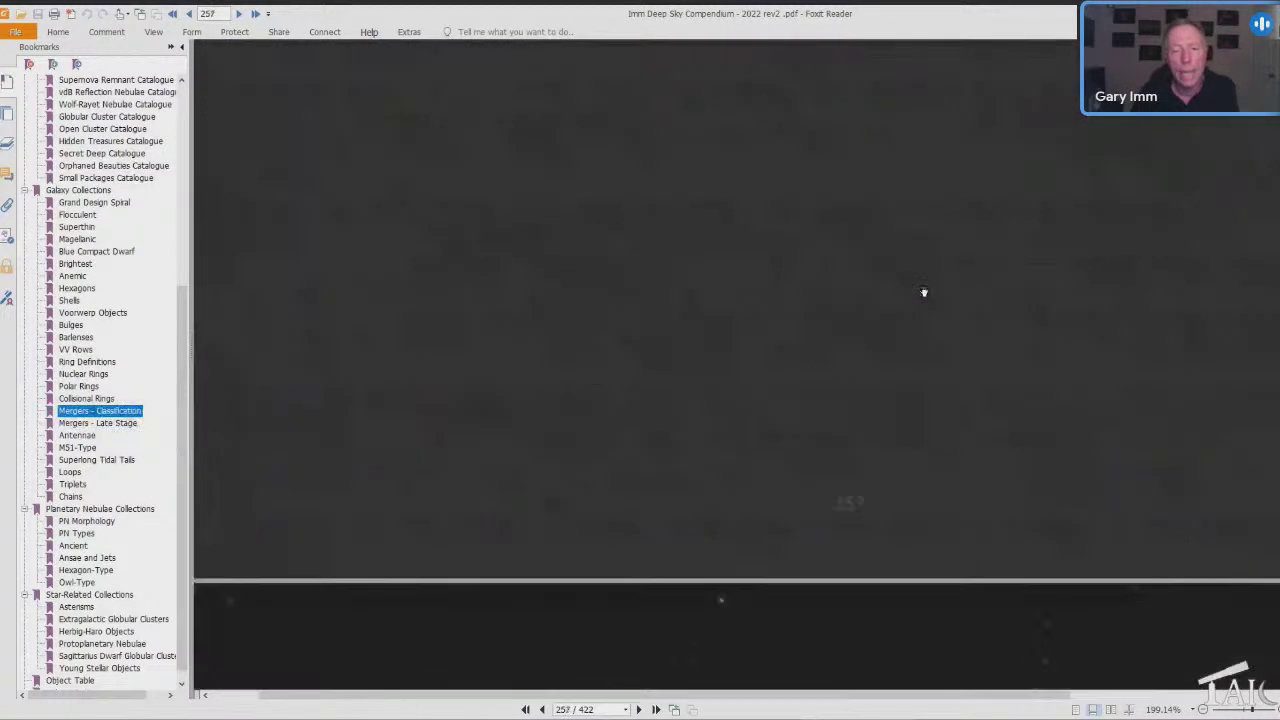
scroll(924, 293, "down", 3)
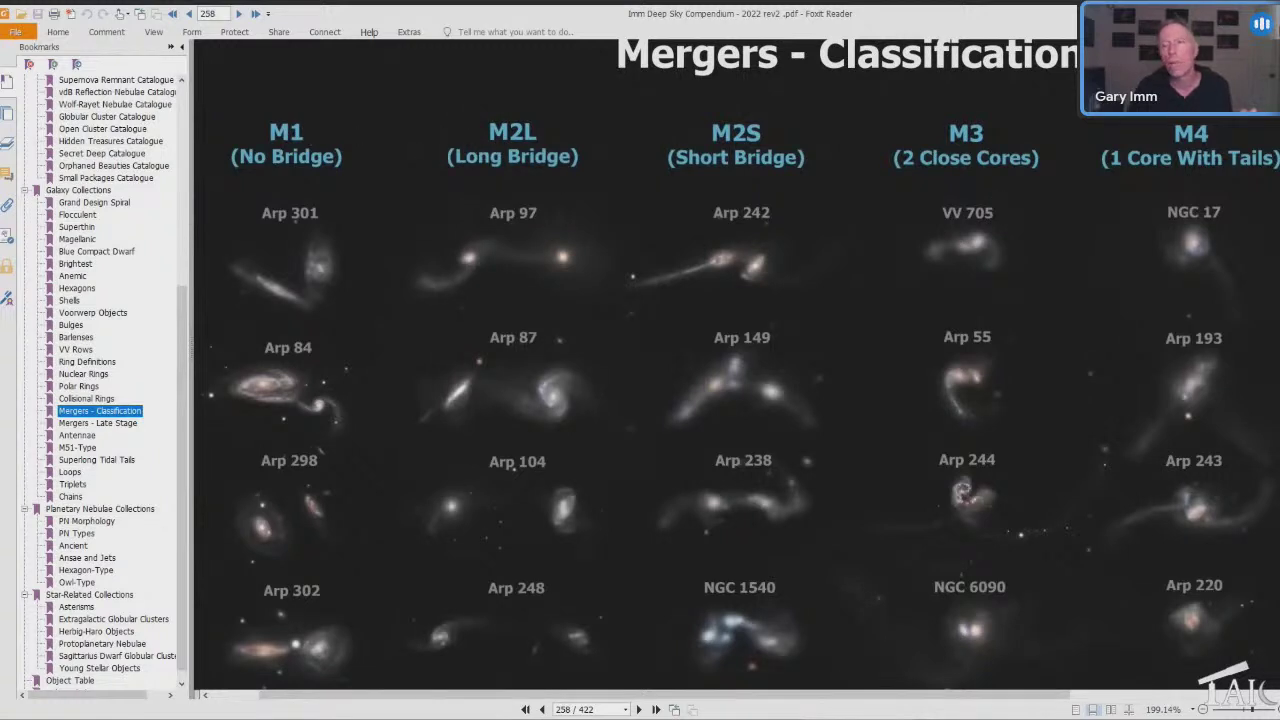
left_click(1205, 710)
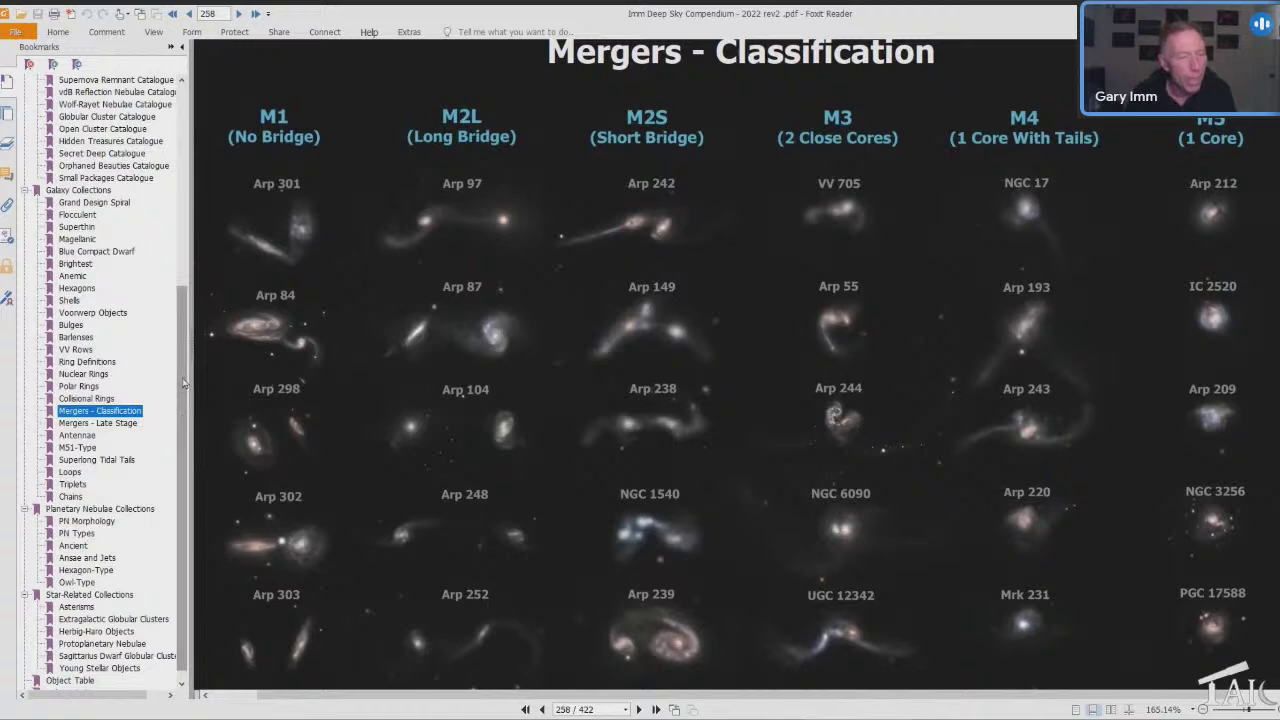
left_click(185, 283)
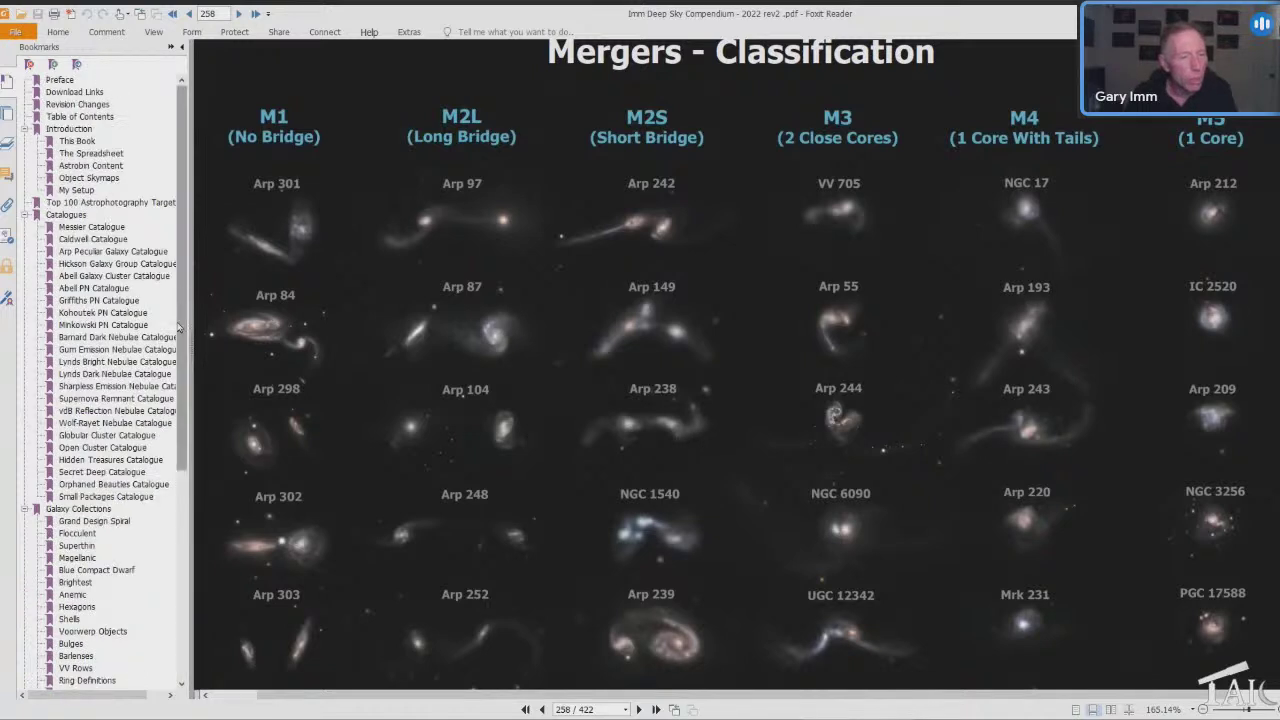
scroll(155, 440, "down", 9)
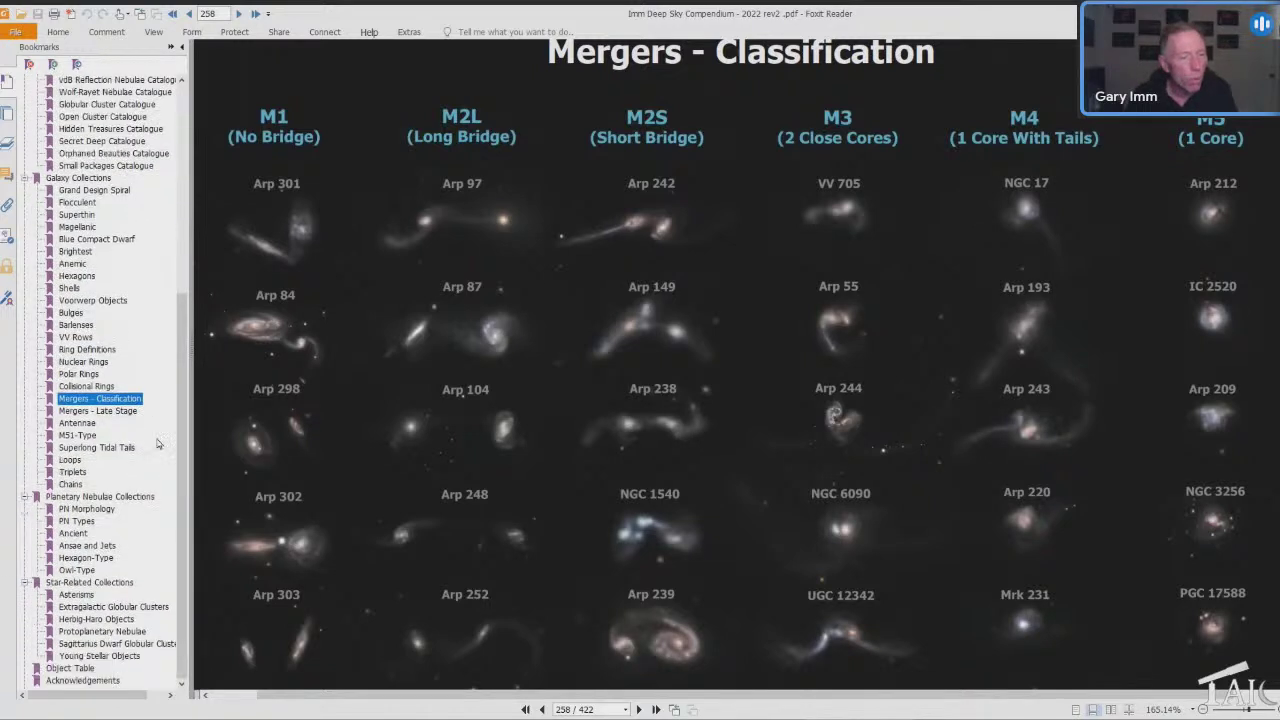
Jump to PN Morphology and scroll past the text to the page 285 bipolar, elliptical and spherical poster.
left_click(88, 509)
scroll(795, 409, "down", 3)
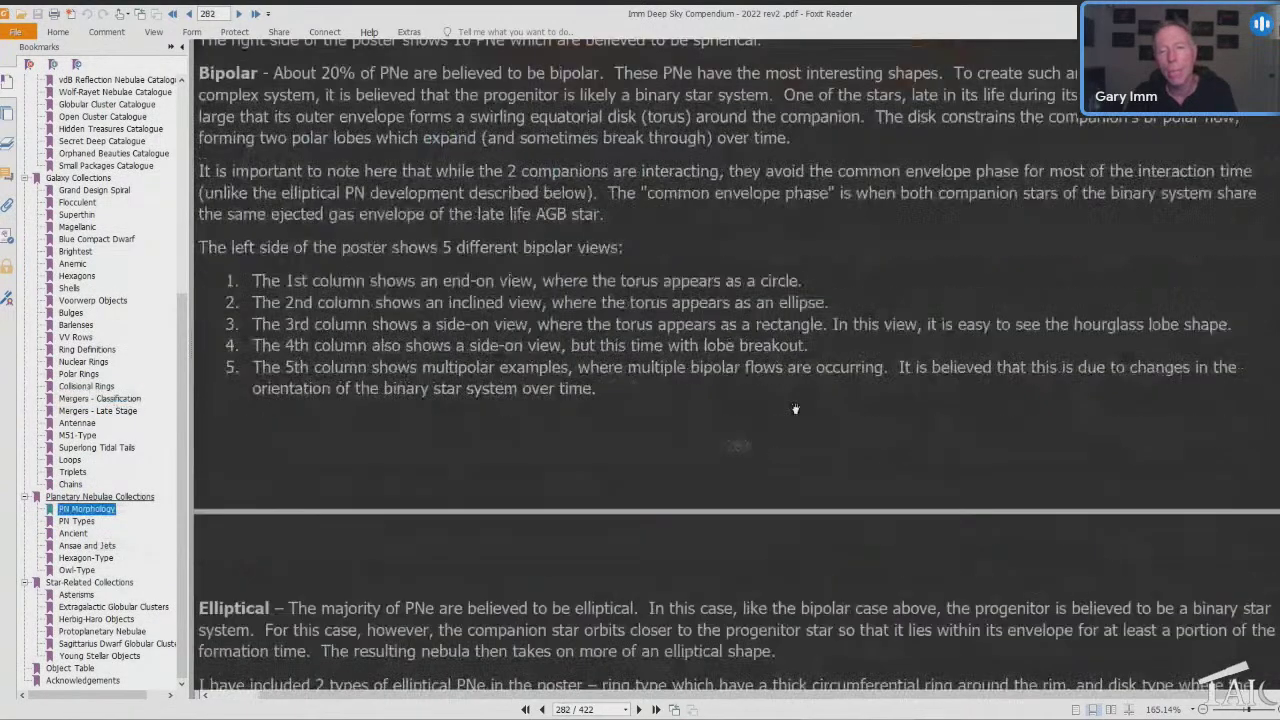
scroll(795, 409, "down", 15)
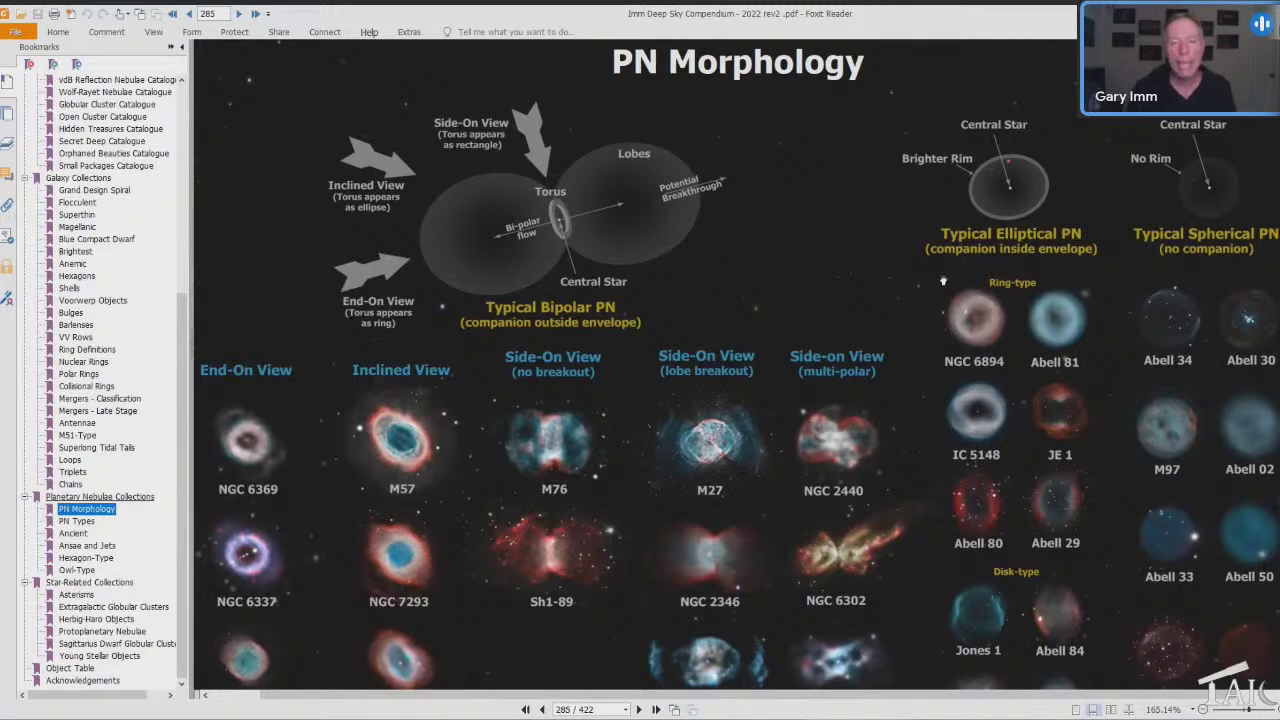
scroll(943, 280, "down", 5)
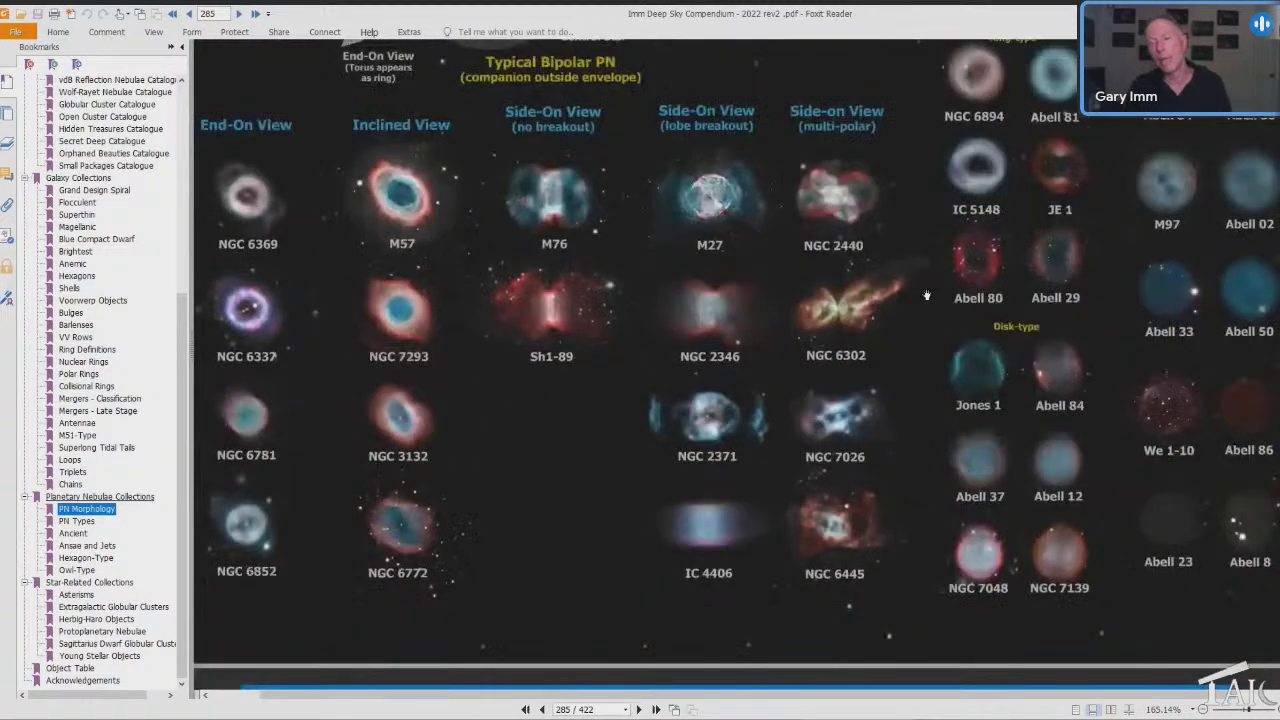
scroll(919, 317, "up", 2)
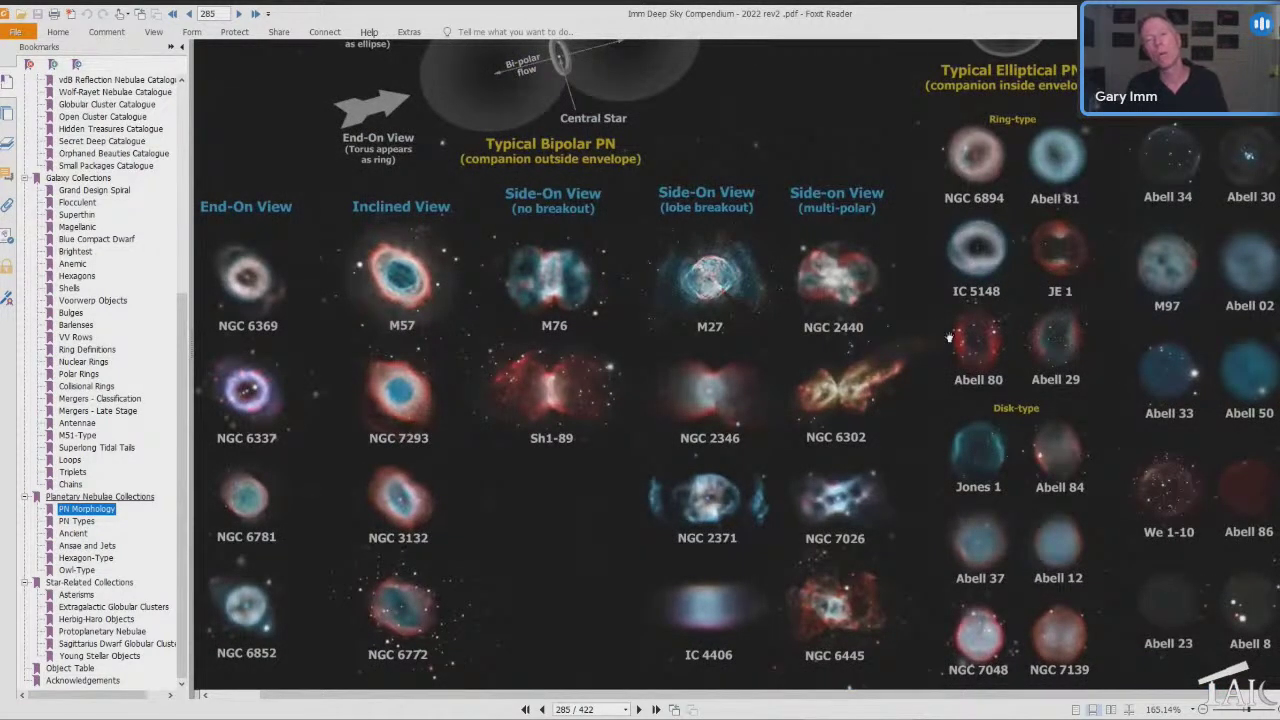
scroll(949, 337, "up", 2)
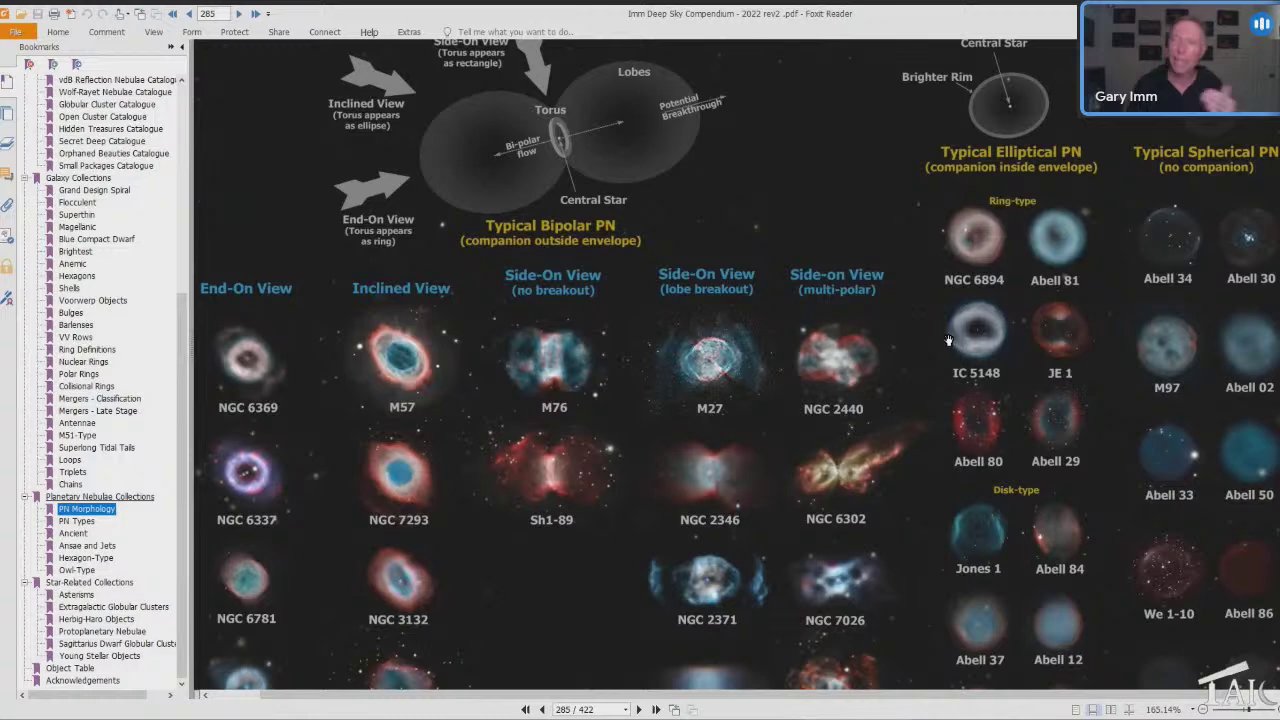
Jump to the Ansae and Jets chapter and look over its nebulae around page 297.
left_click(99, 546)
scroll(582, 398, "down", 10)
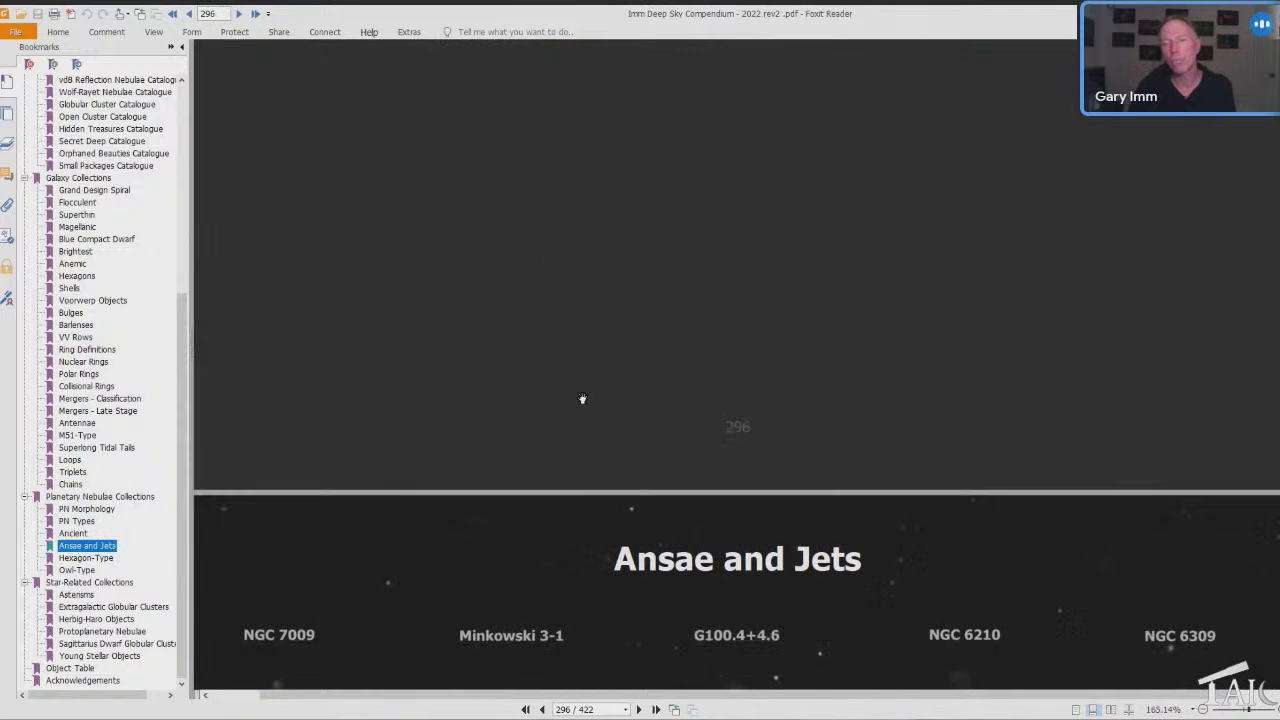
scroll(584, 396, "down", 2)
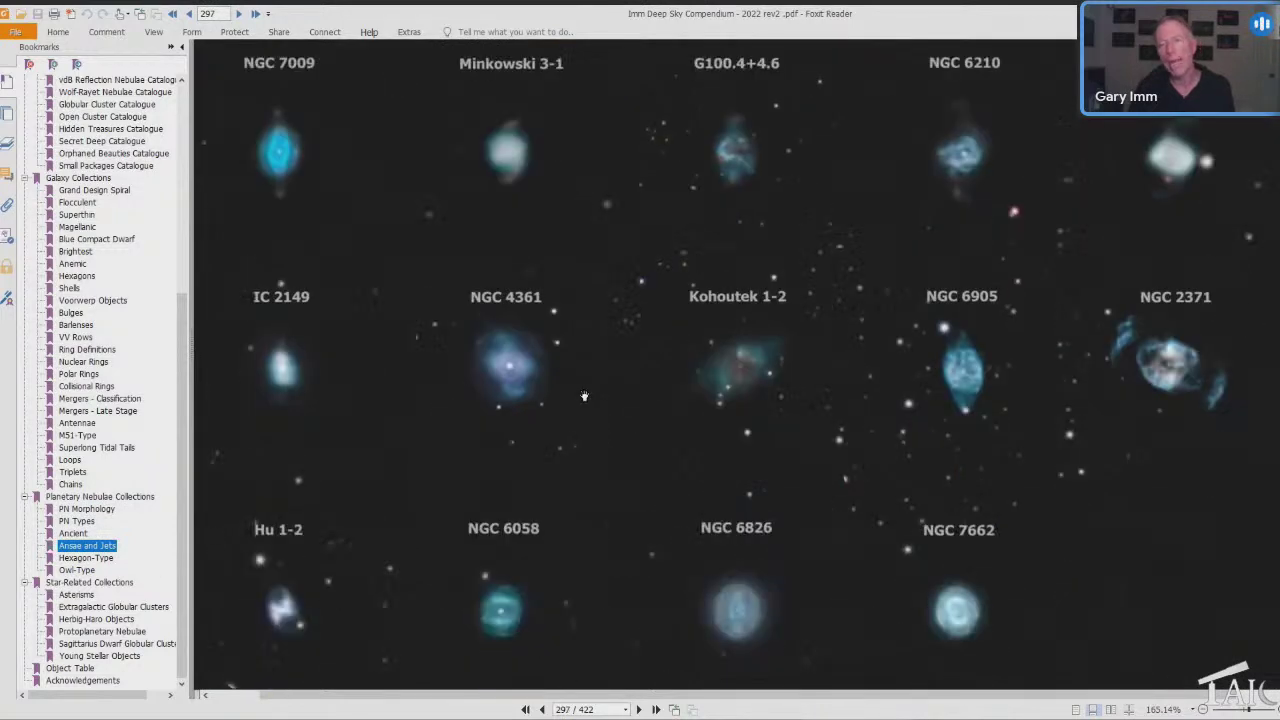
scroll(584, 396, "up", 2)
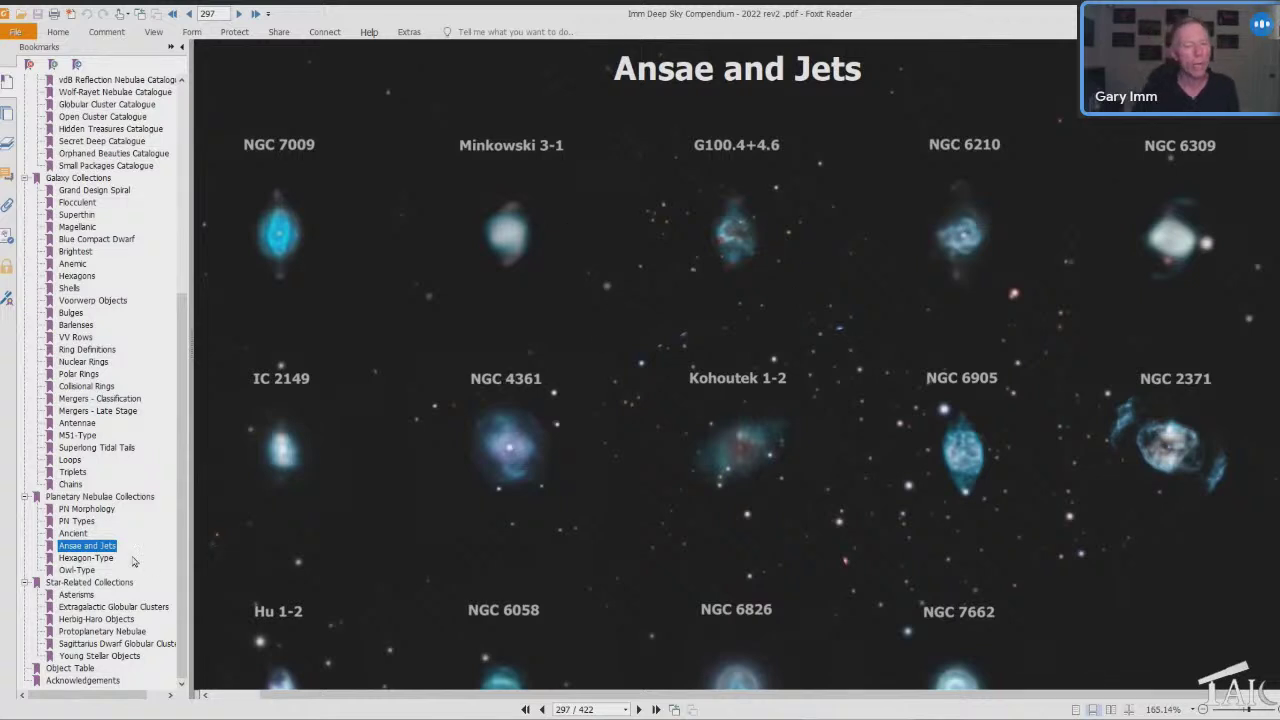
Bring up the Young Stellar Objects poster on page 327, featuring SU Aur, AB Aur and FU Ori.
left_click(110, 656)
scroll(1071, 366, "down", 10)
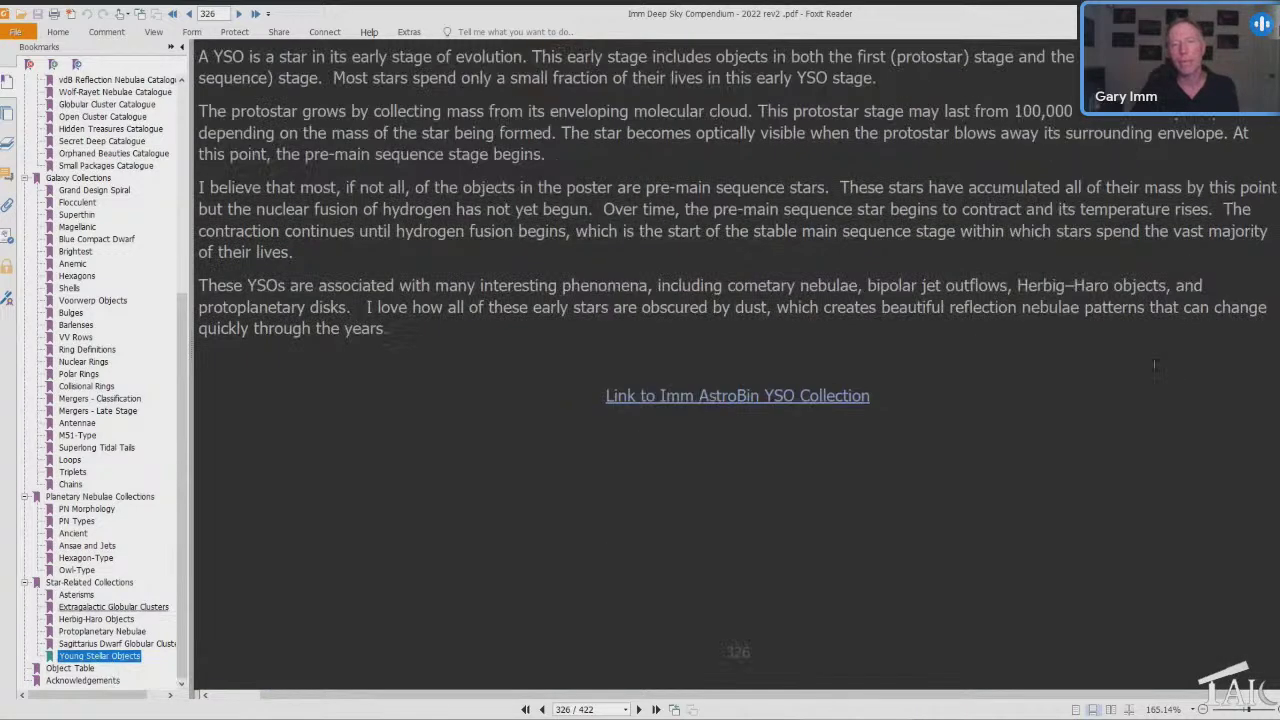
scroll(1155, 372, "down", 5)
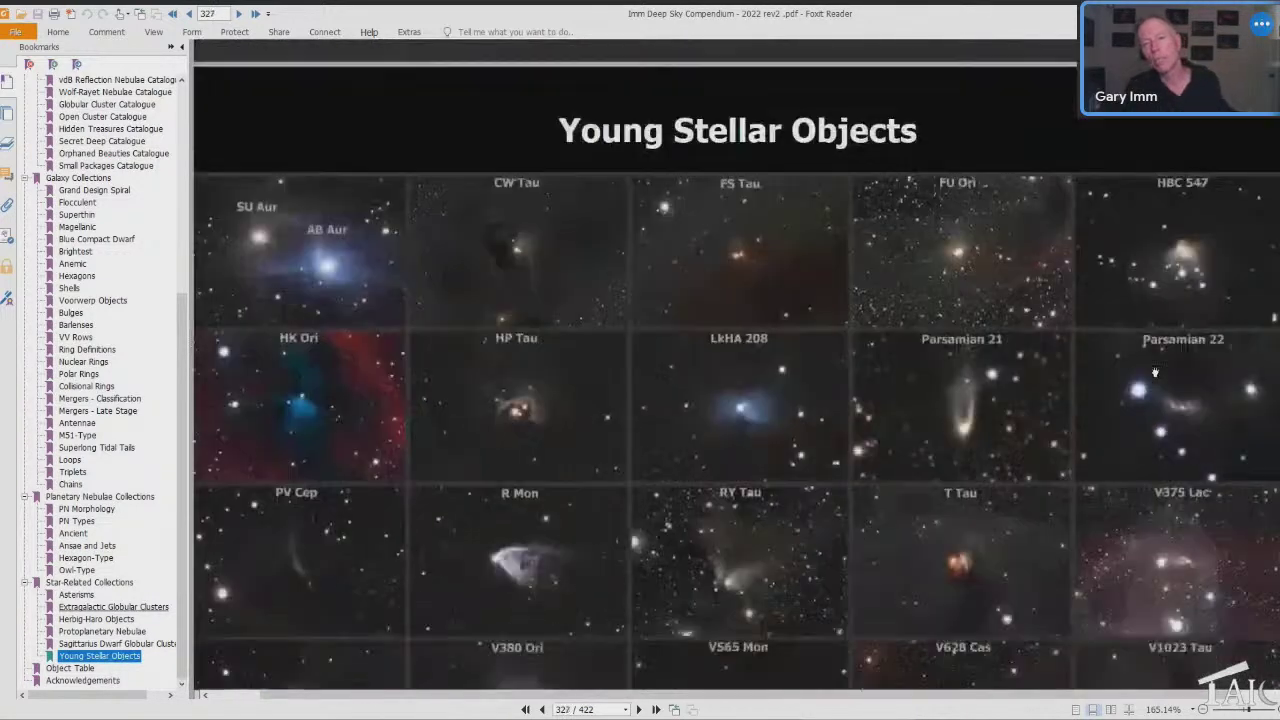
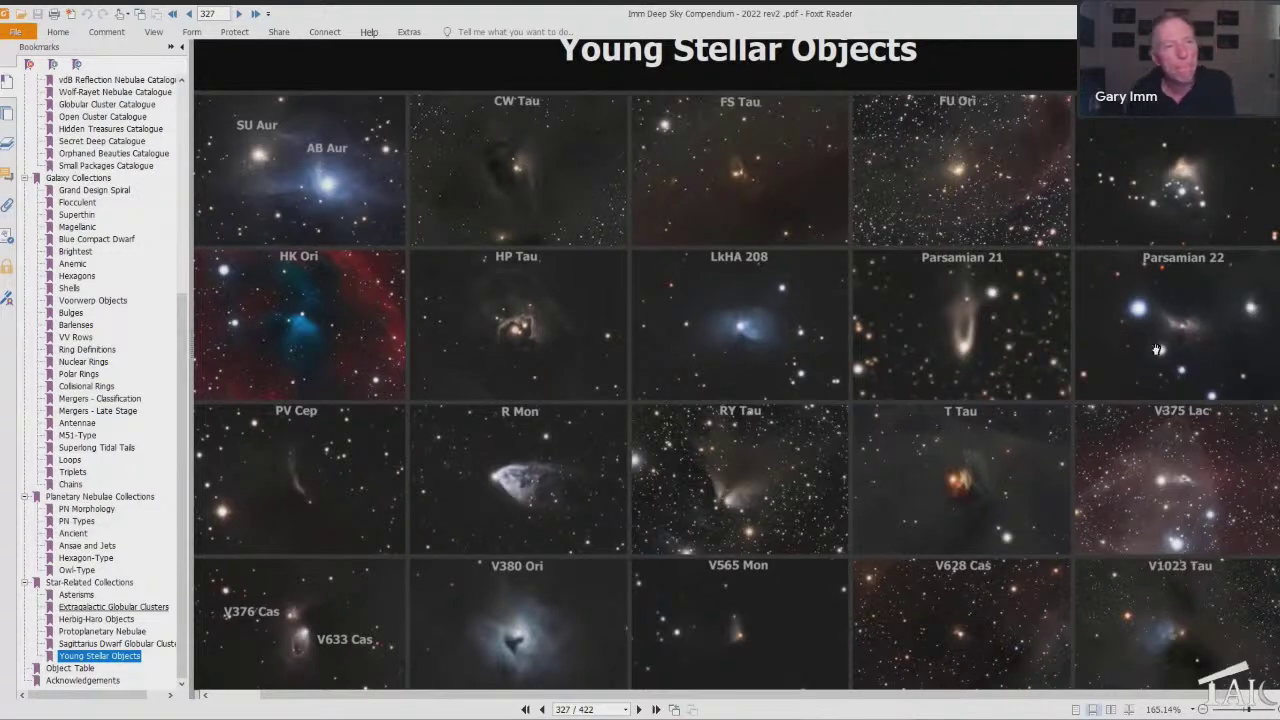
Jump to the Orphaned Beauties Catalogue bookmark and page down to the (26-50) grid on page 177.
left_click(114, 155)
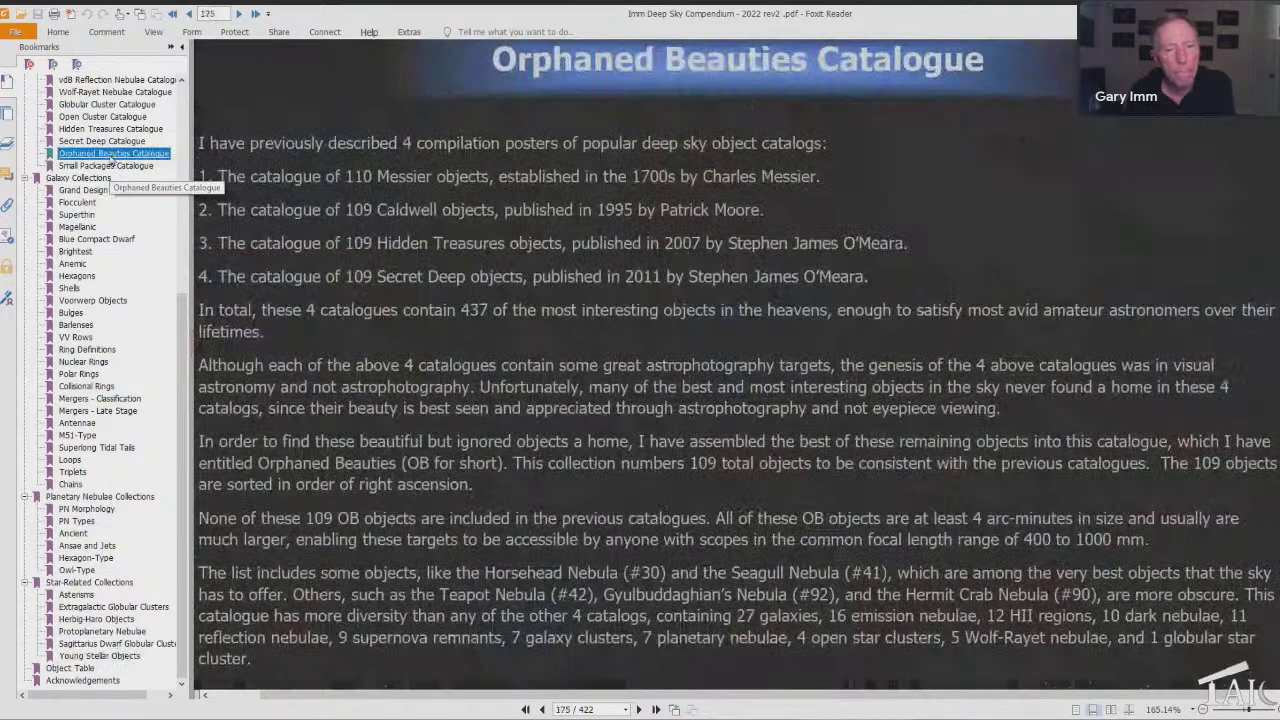
scroll(140, 240, "down", 10)
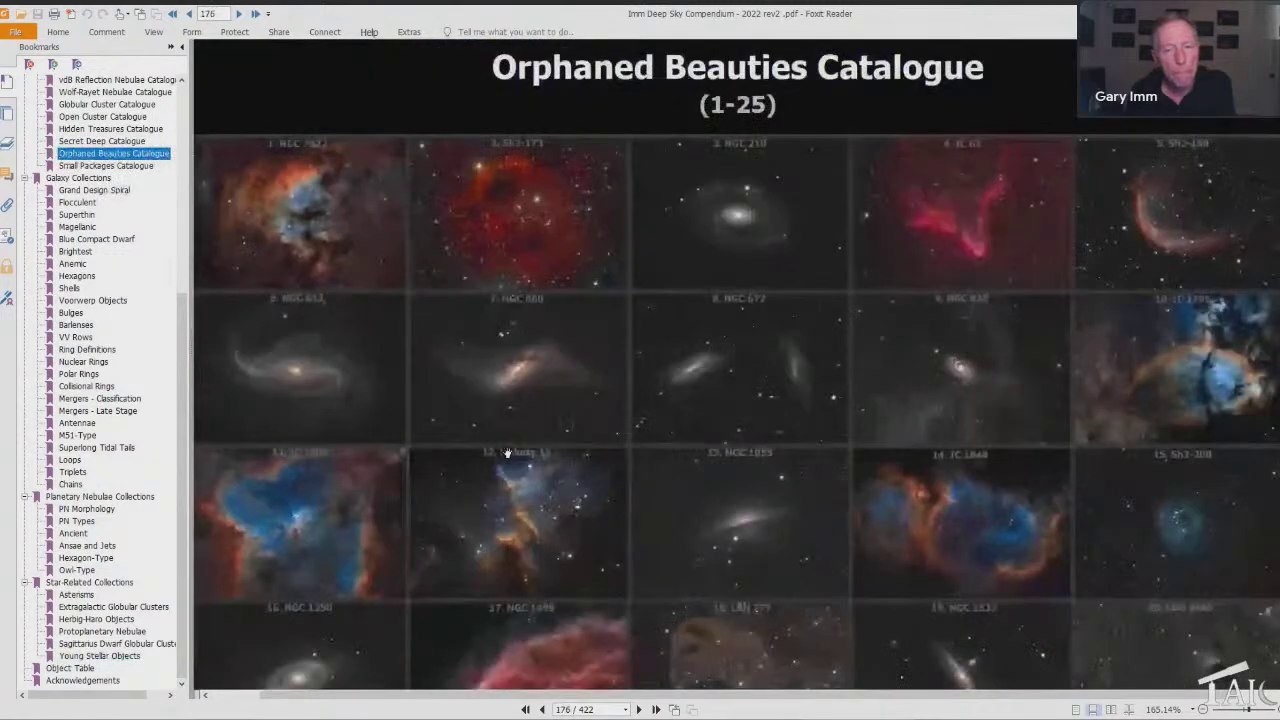
scroll(150, 320, "up", 8)
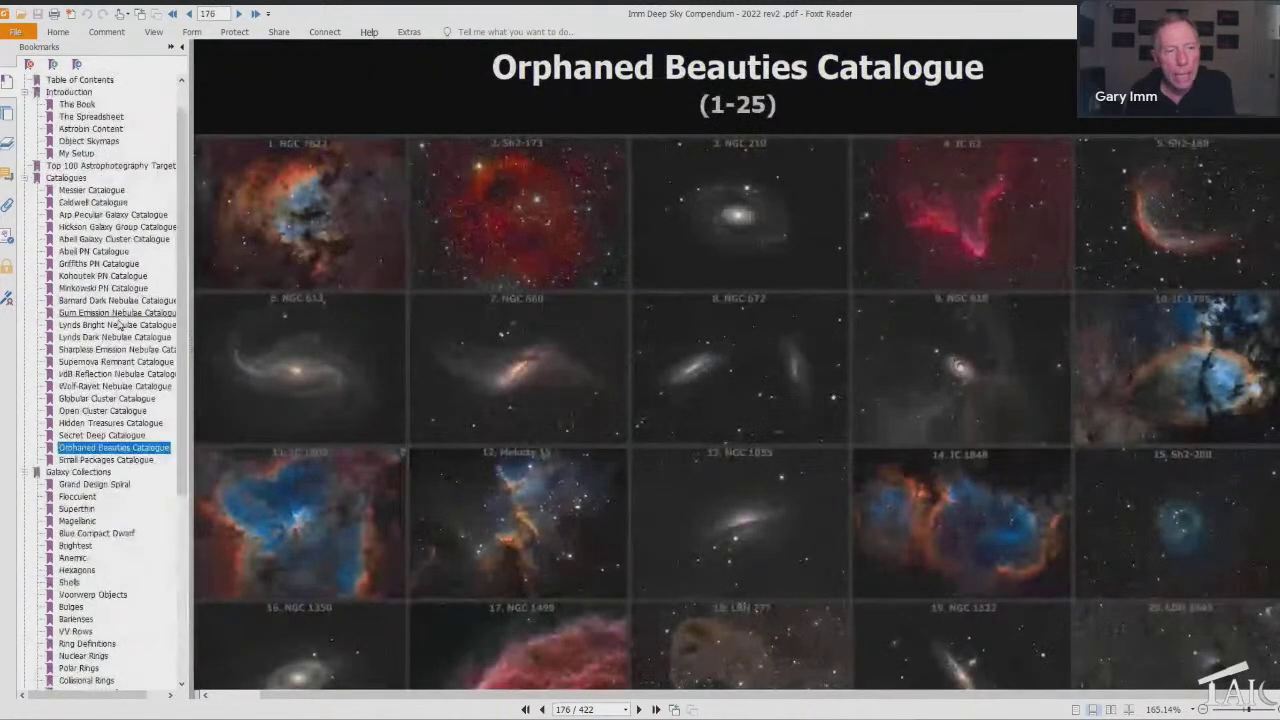
scroll(118, 330, "up", 1)
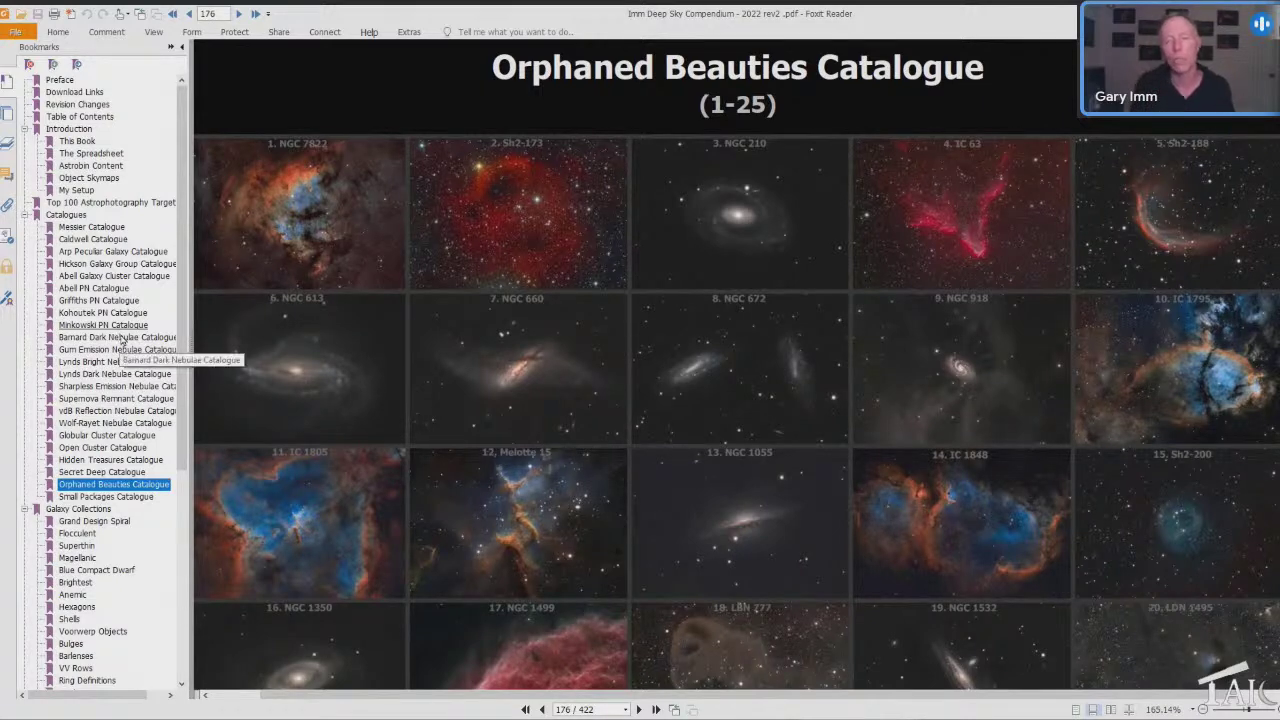
scroll(380, 366, "down", 1)
scroll(380, 368, "down", 1)
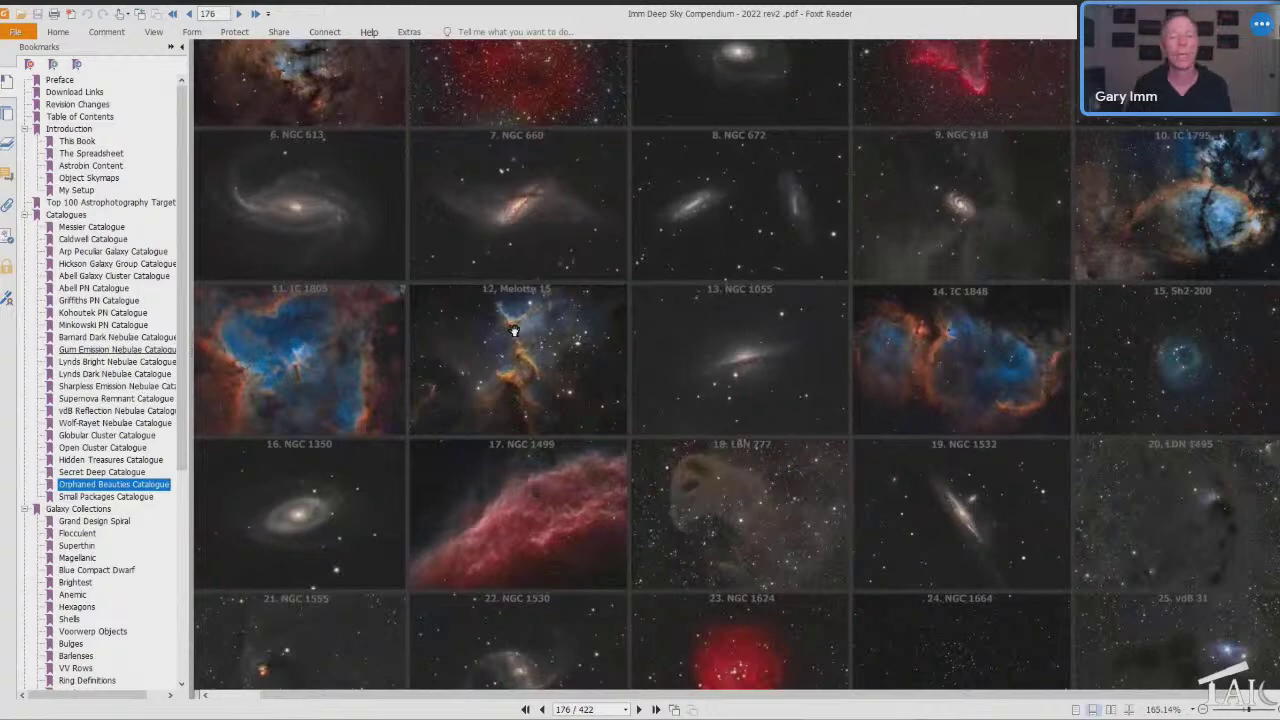
scroll(512, 331, "down", 1)
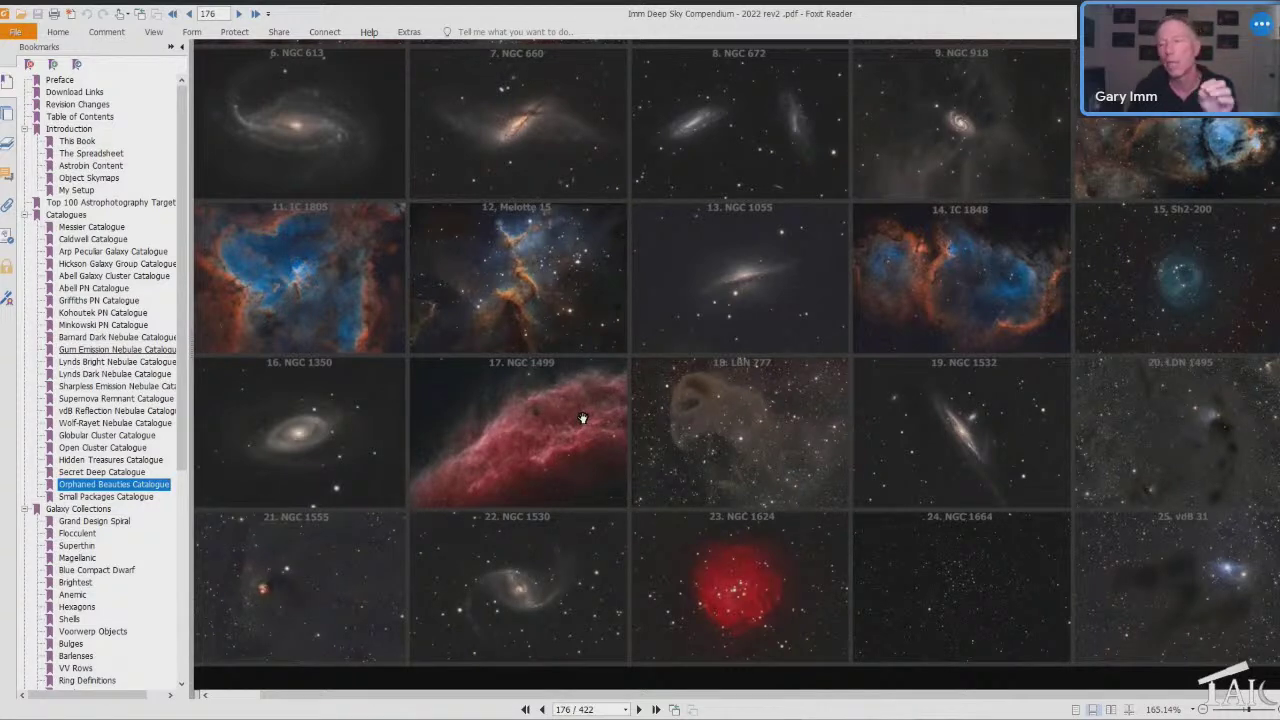
scroll(583, 418, "down", 3)
scroll(583, 418, "down", 10)
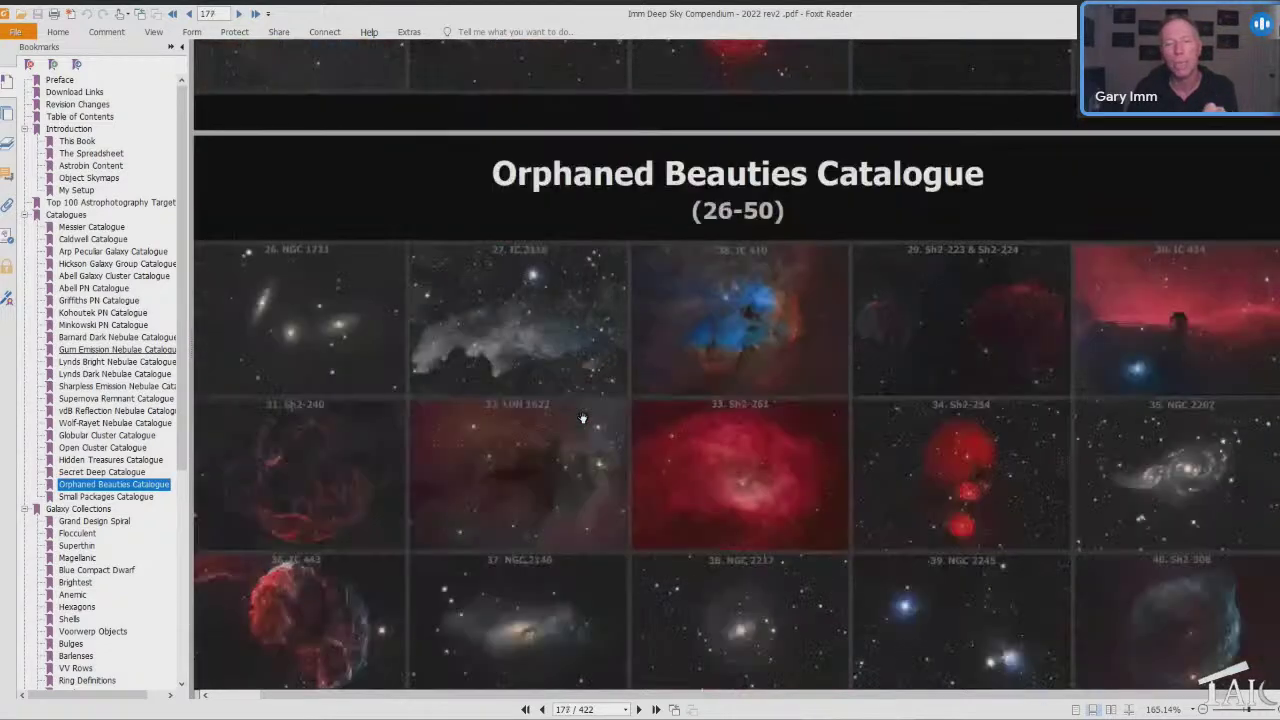
scroll(583, 418, "down", 3)
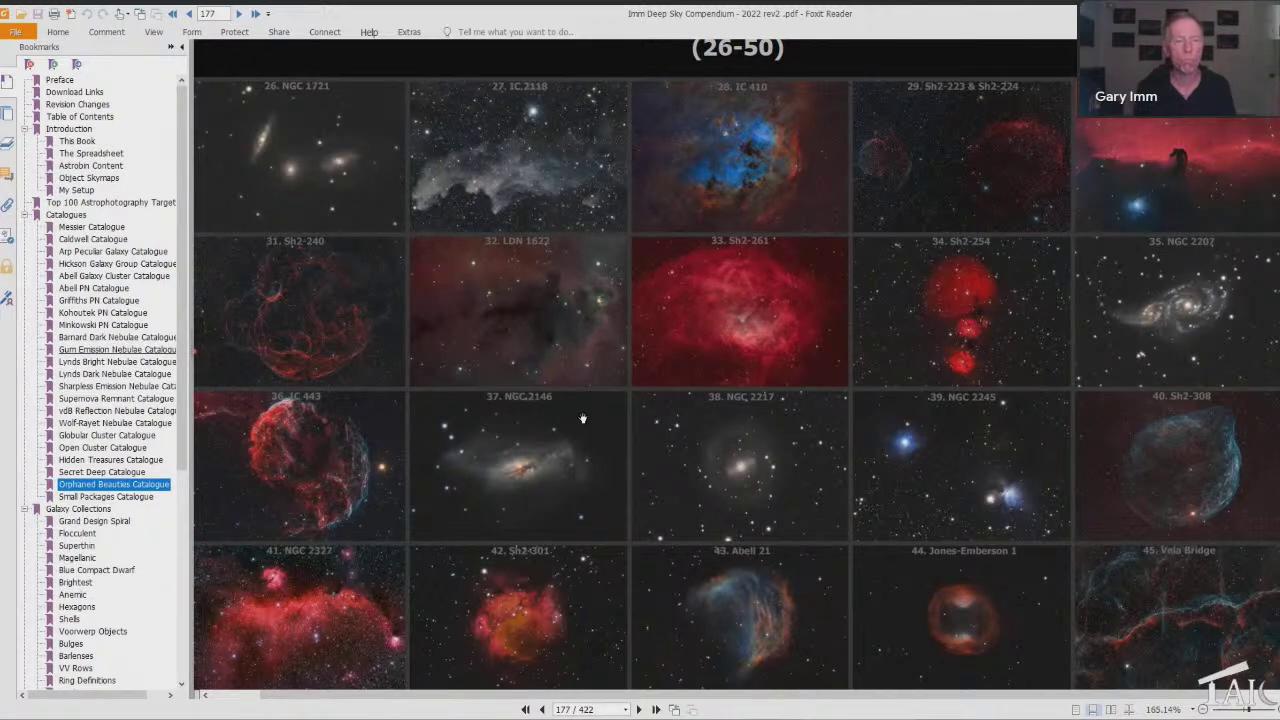
Jump to the Lynds Bright Nebulae Catalogue and scroll briefly through its images.
left_click(142, 364)
scroll(566, 346, "down", 10)
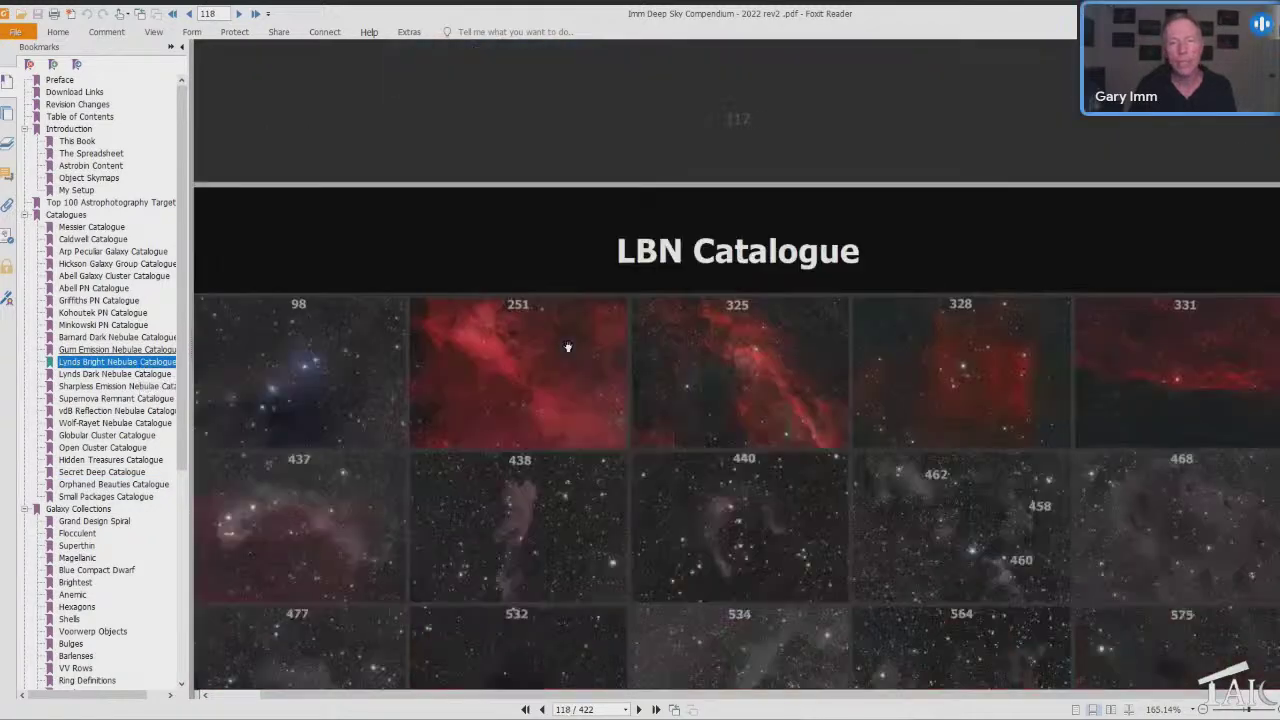
scroll(566, 346, "down", 3)
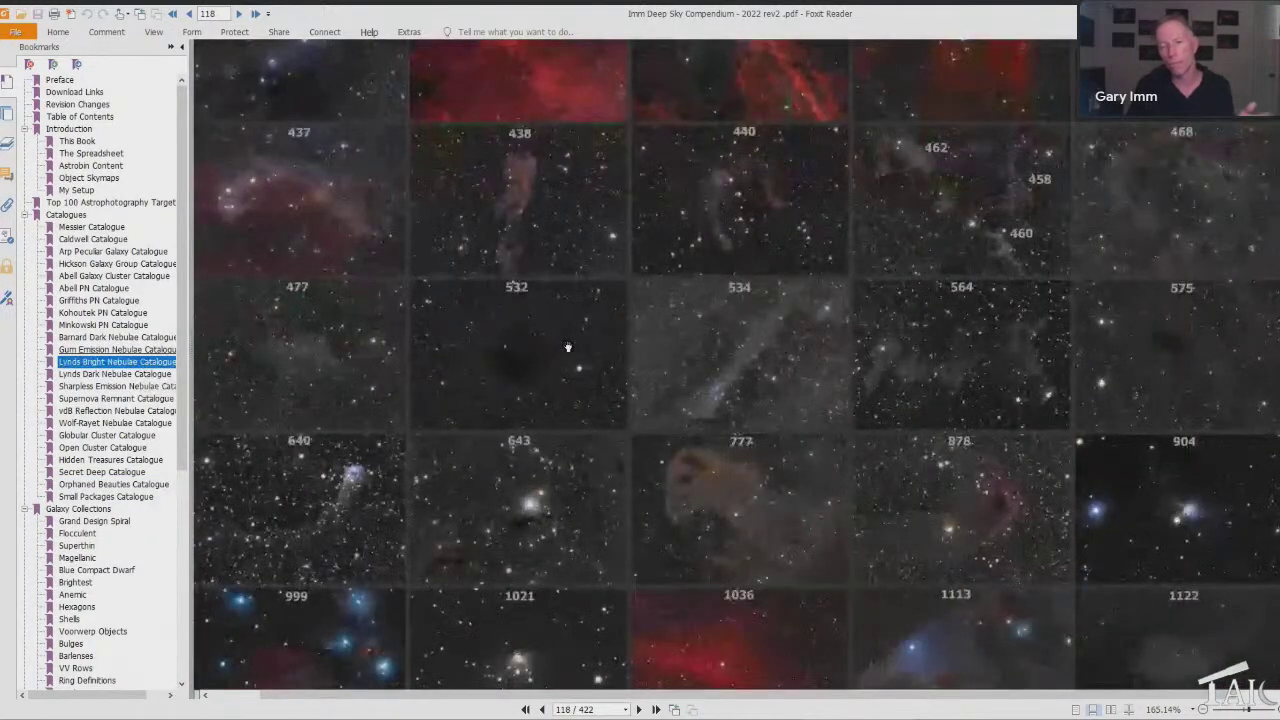
scroll(417, 437, "down", 2)
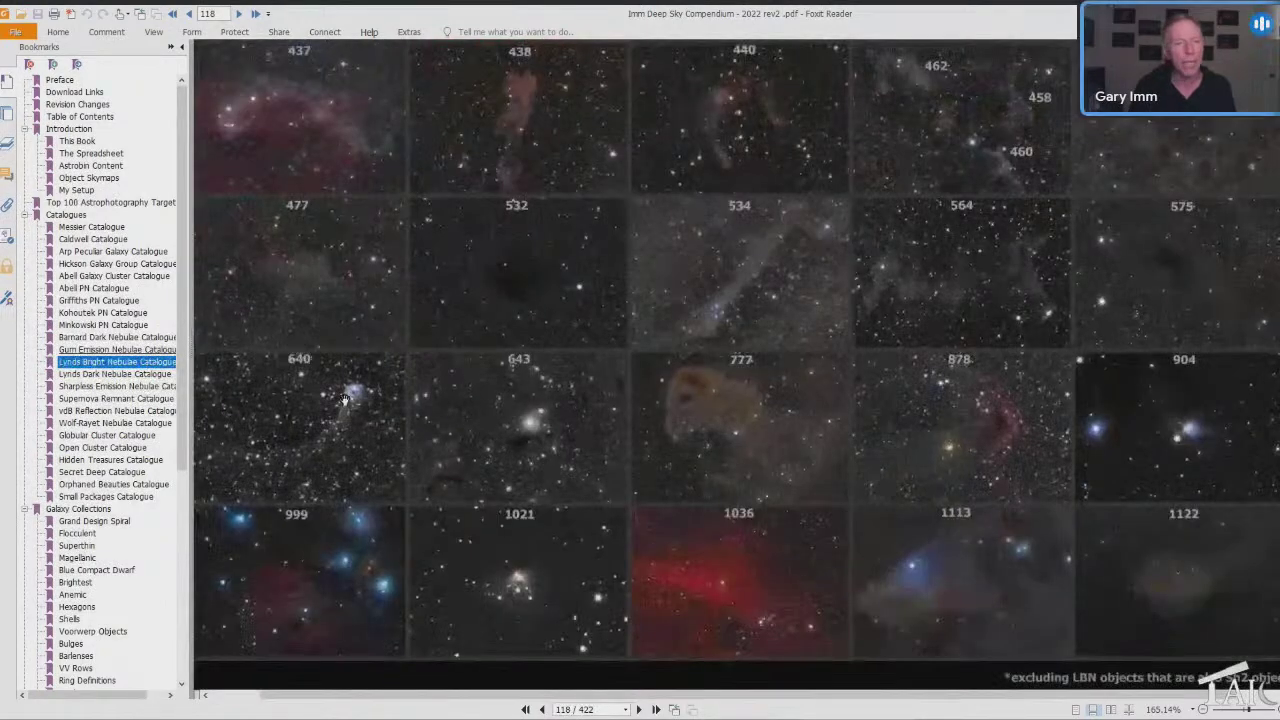
Jump to the Lynds Dark Nebulae Catalogue and browse its grid to page 122.
left_click(112, 375)
scroll(686, 357, "down", 10)
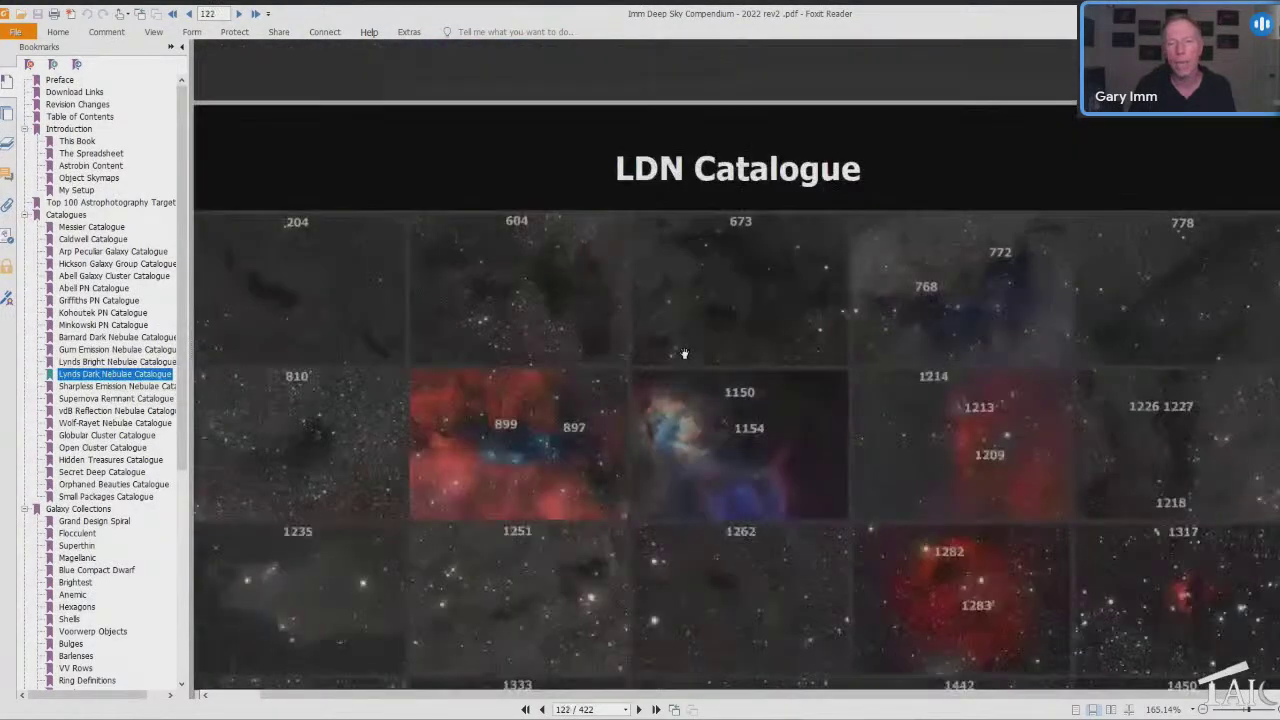
scroll(685, 354, "down", 2)
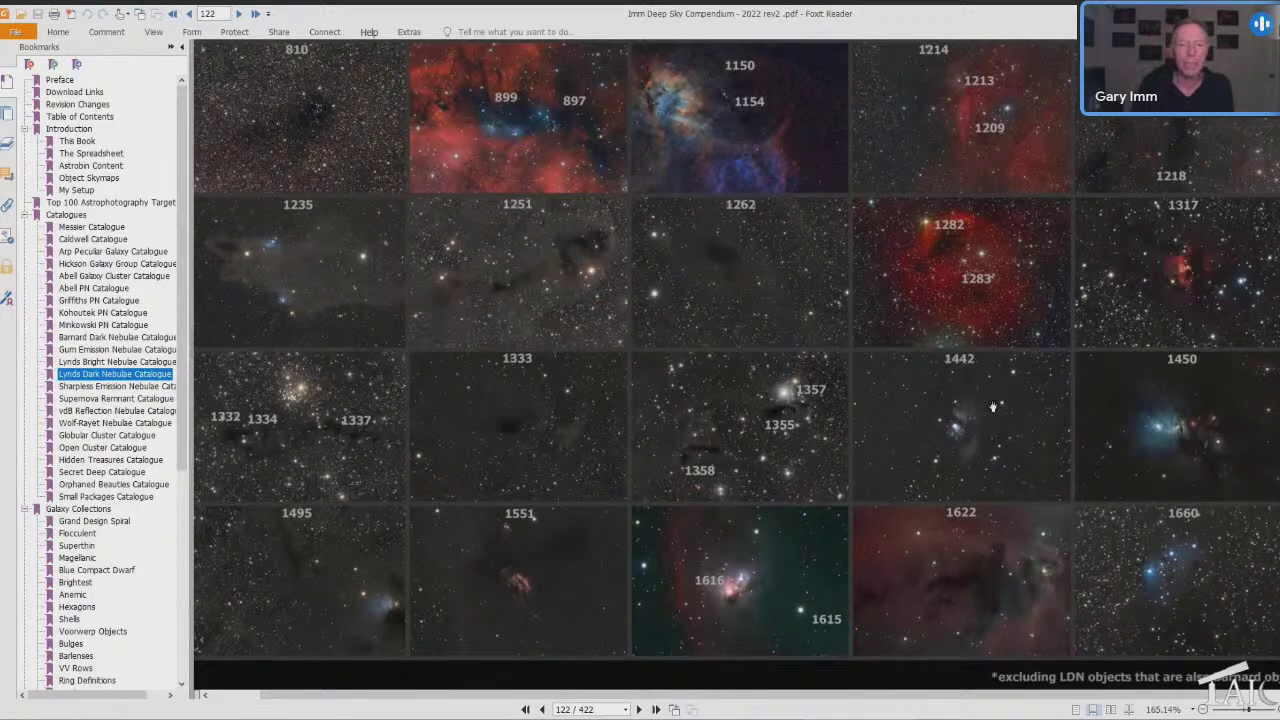
scroll(561, 421, "down", 2)
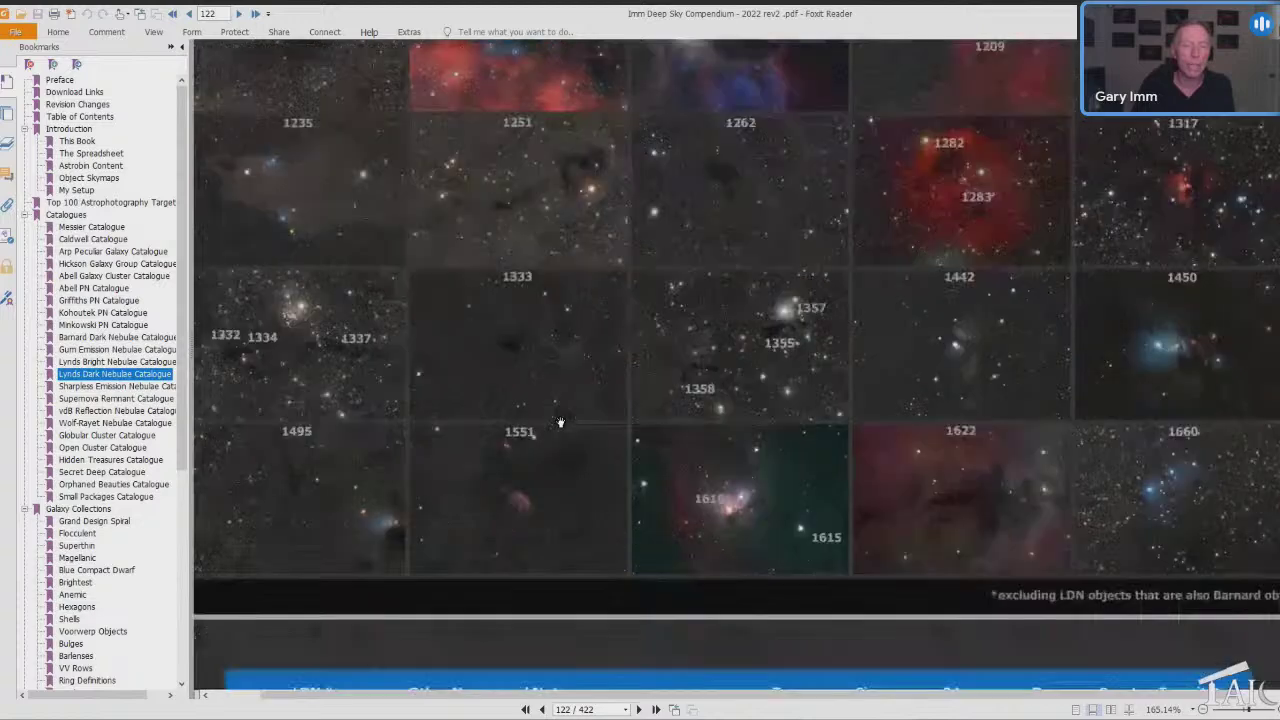
scroll(558, 457, "down", 2)
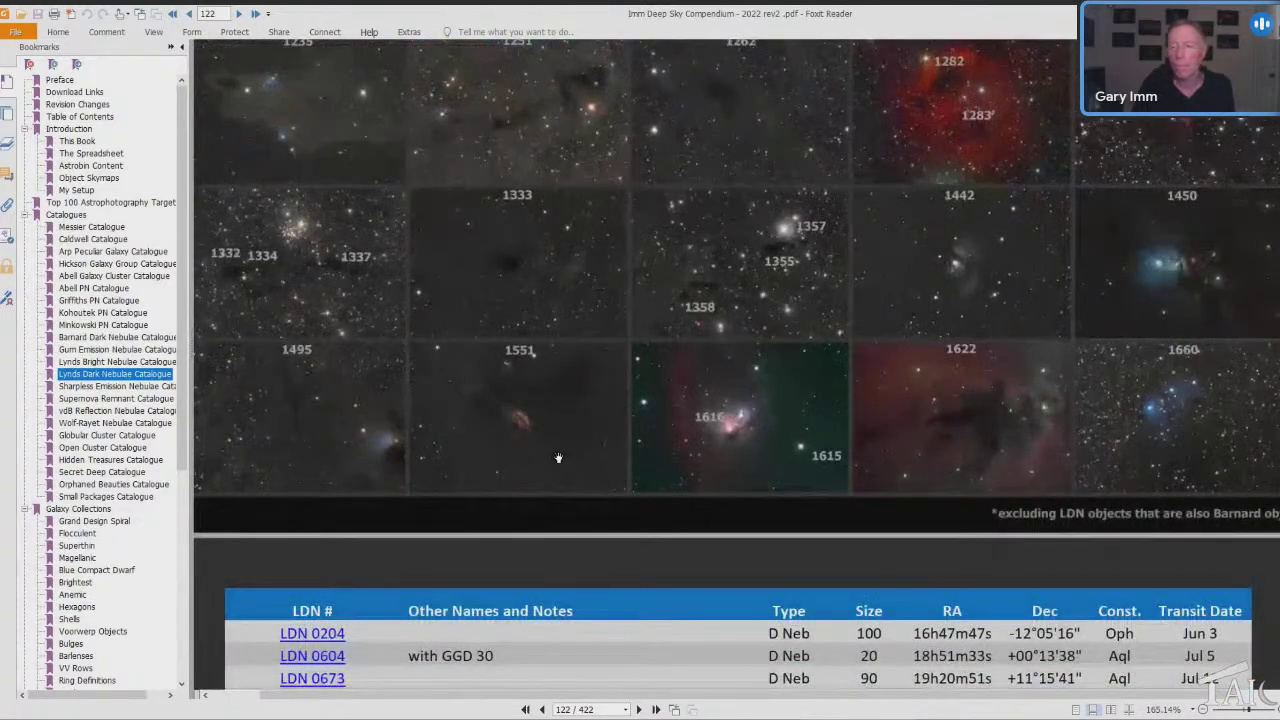
scroll(558, 457, "up", 2)
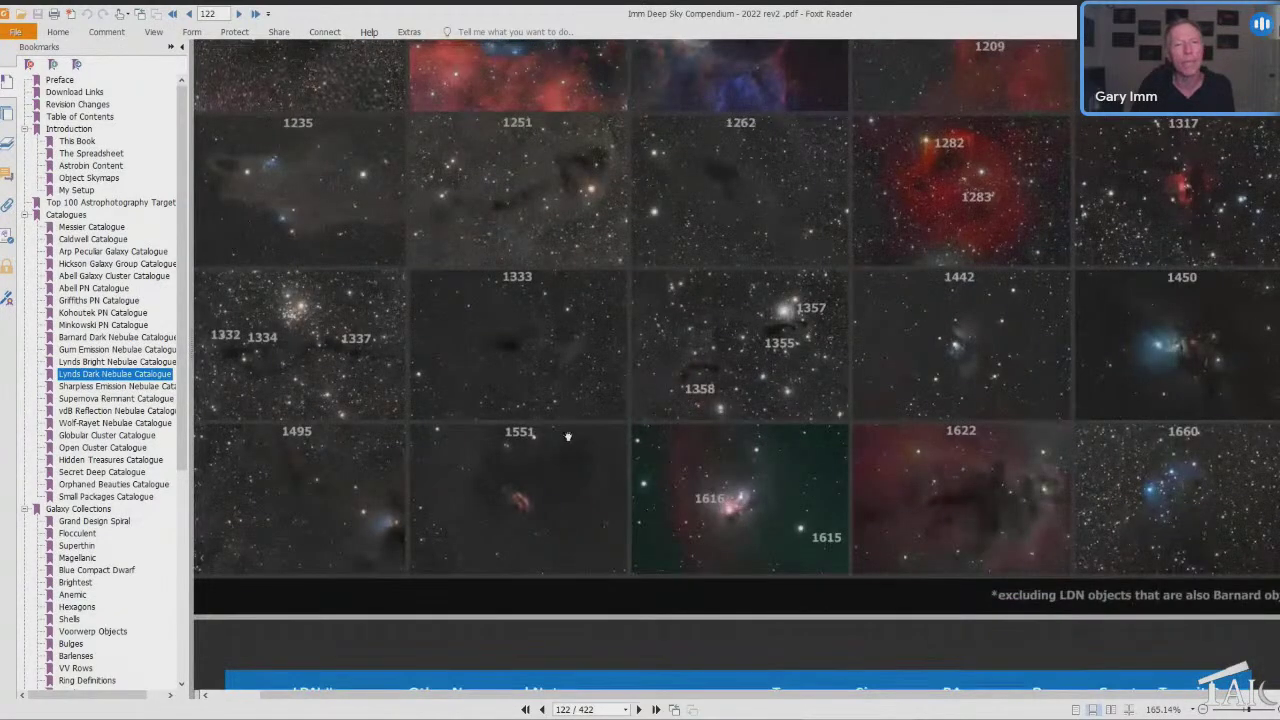
scroll(567, 436, "up", 2)
scroll(567, 436, "up", 2)
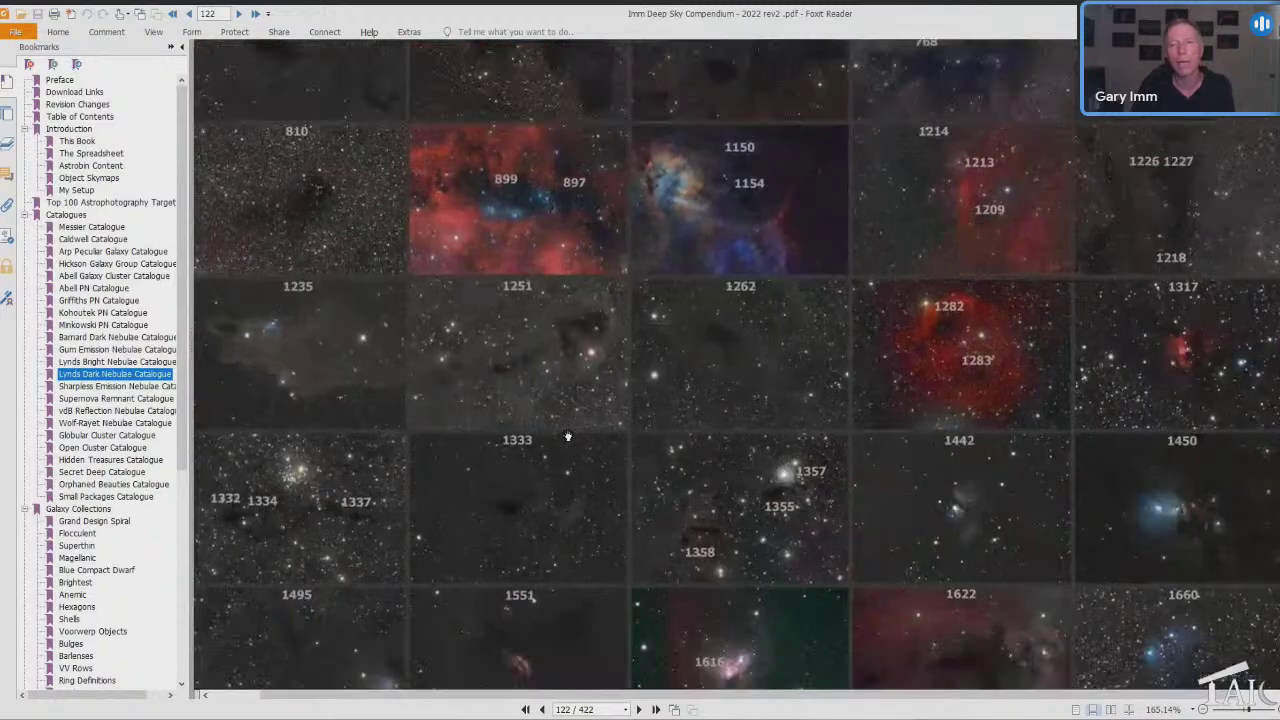
scroll(567, 436, "up", 4)
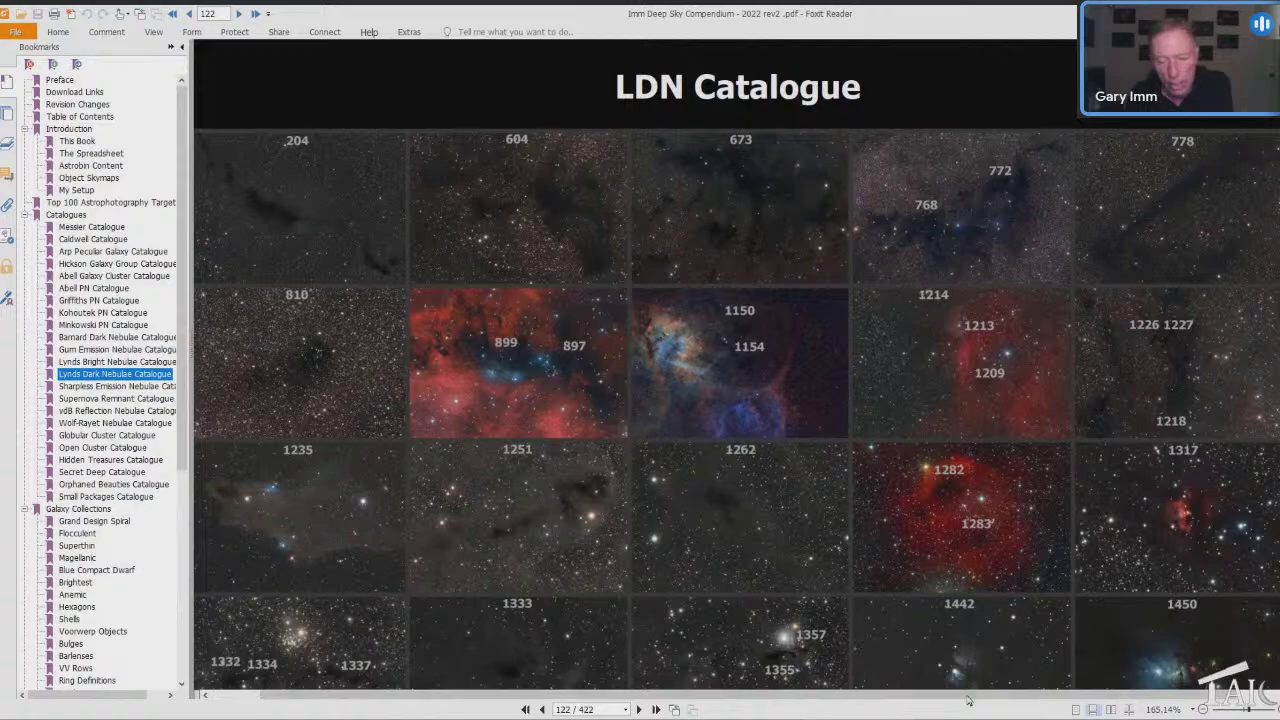
Return to the compendium's Main sheet scrolled back to column A, after a brief look at Foxit.
key("alt+Tab")
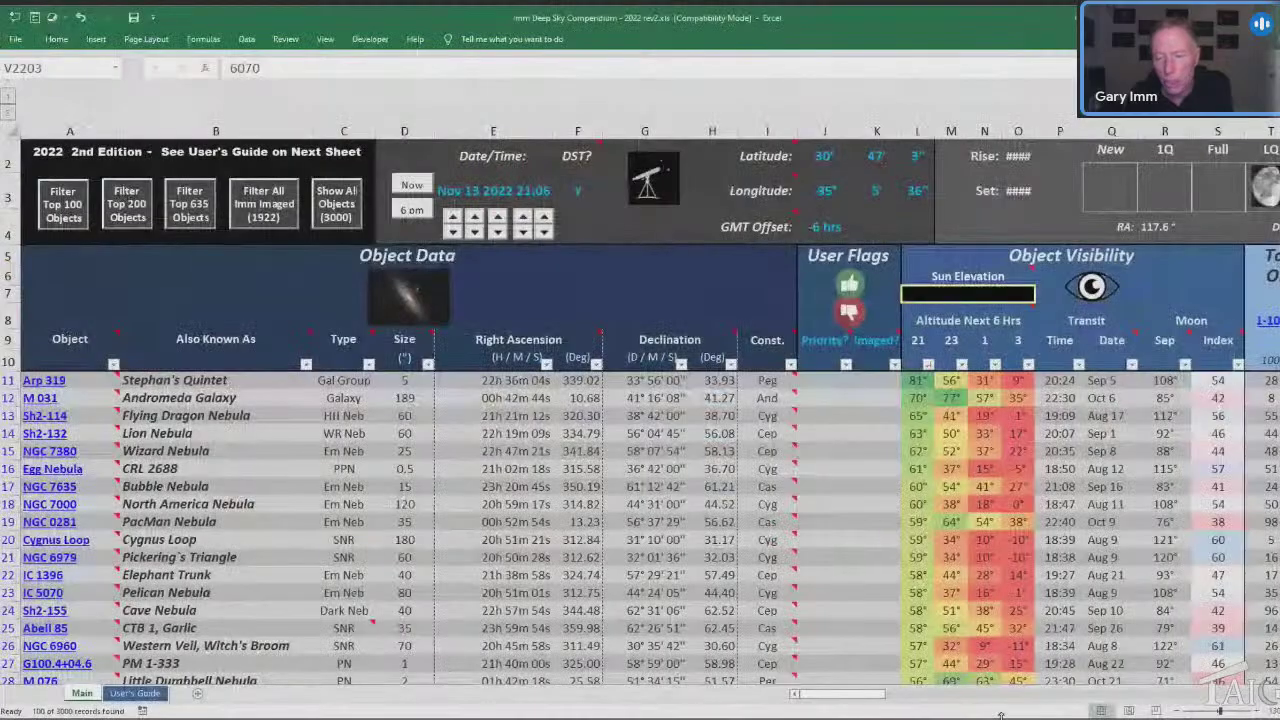
left_click_drag(862, 703, 1140, 703)
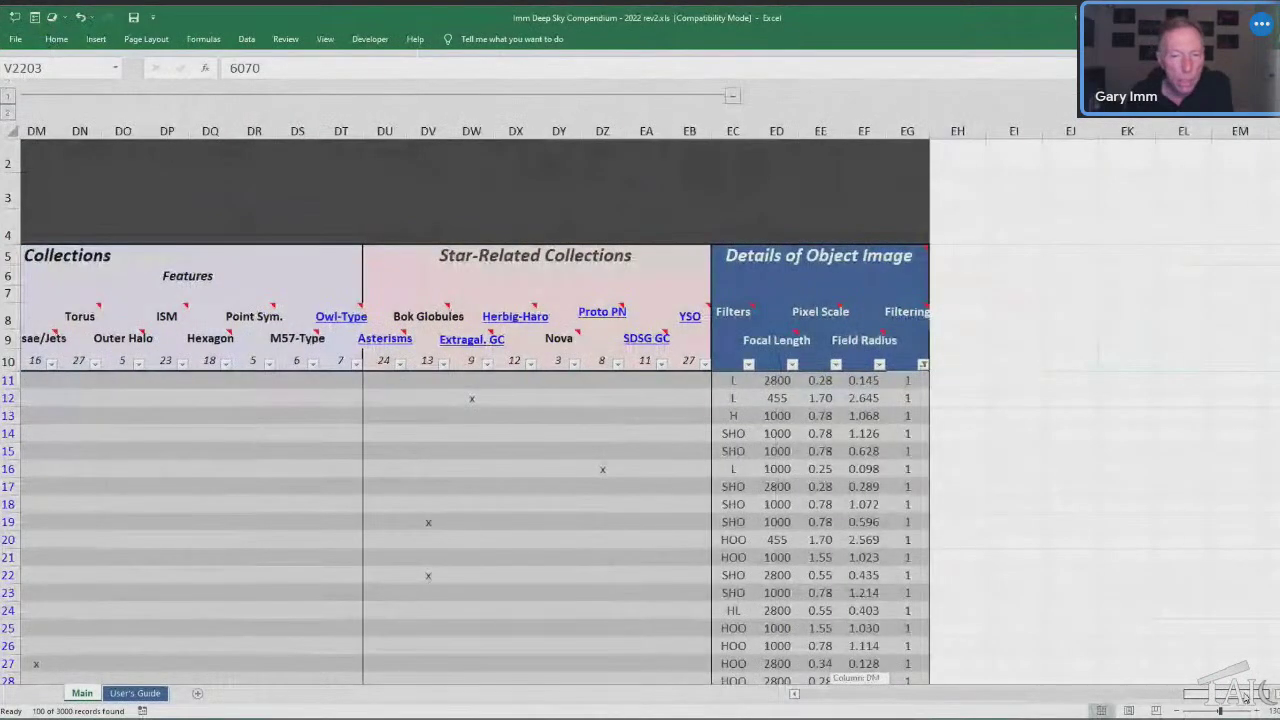
left_click_drag(1245, 705, 503, 706)
mouse_move(1070, 719)
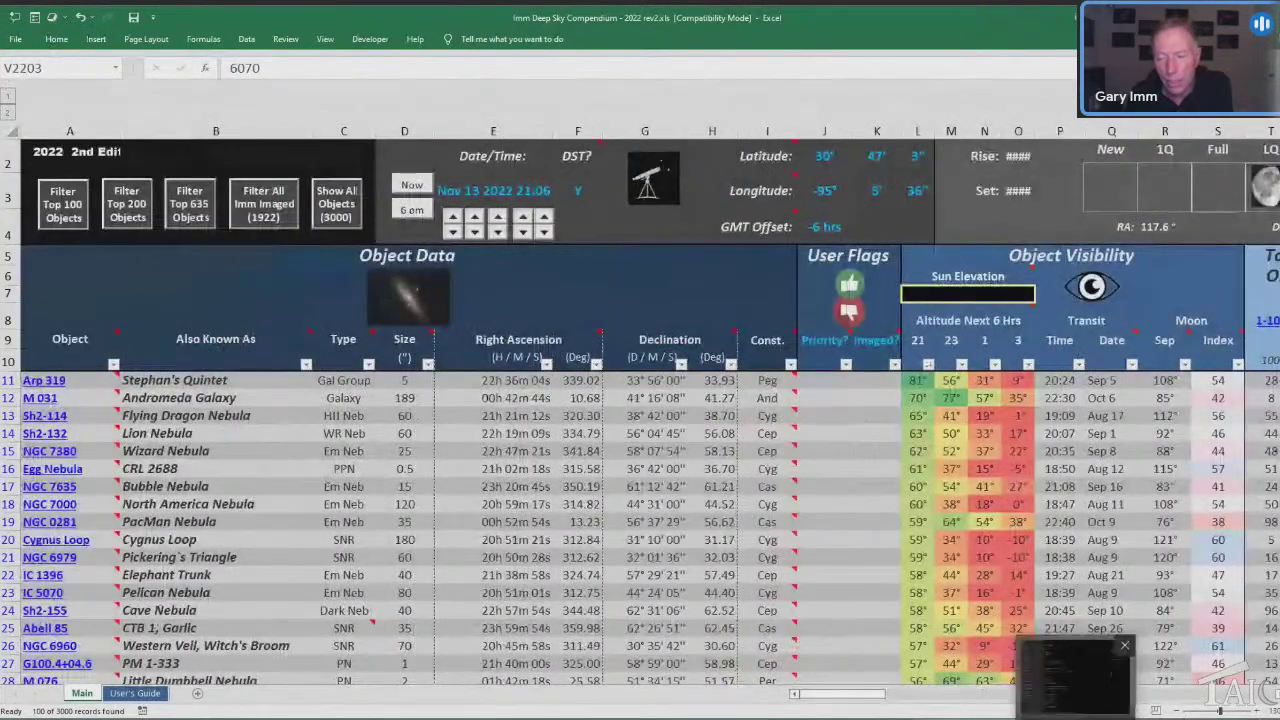
left_click(958, 680)
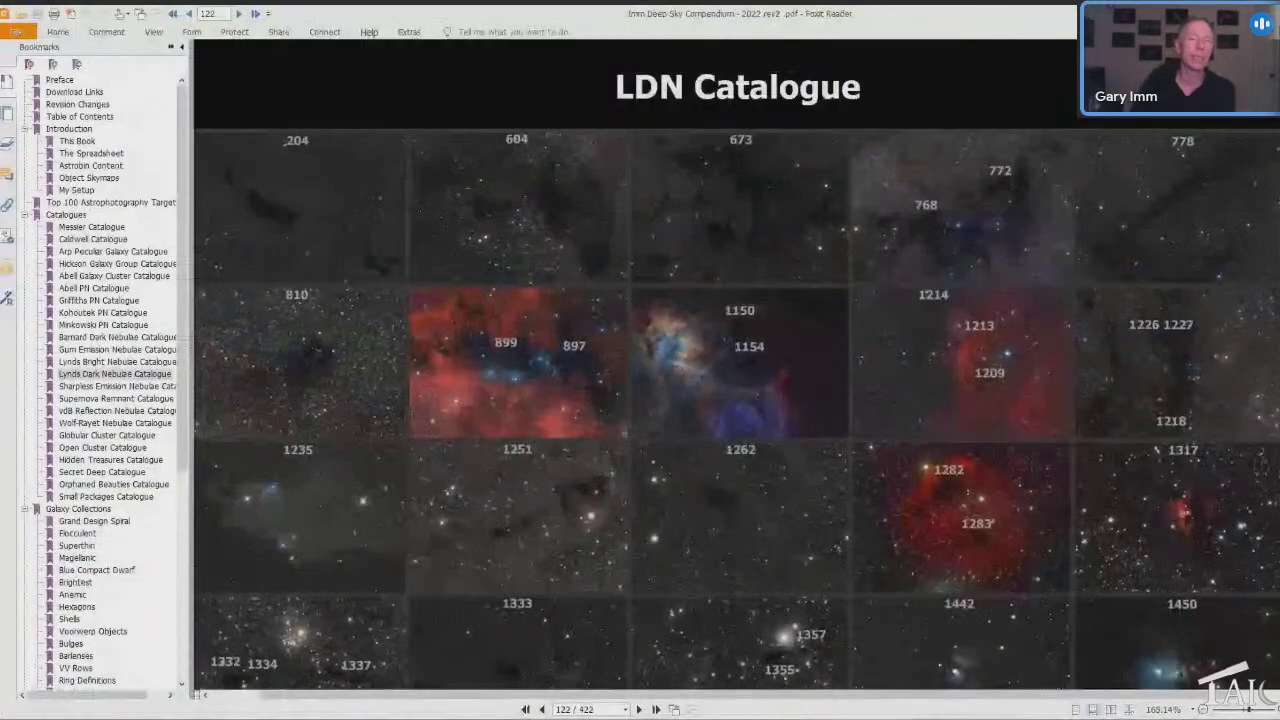
key("alt+Tab")
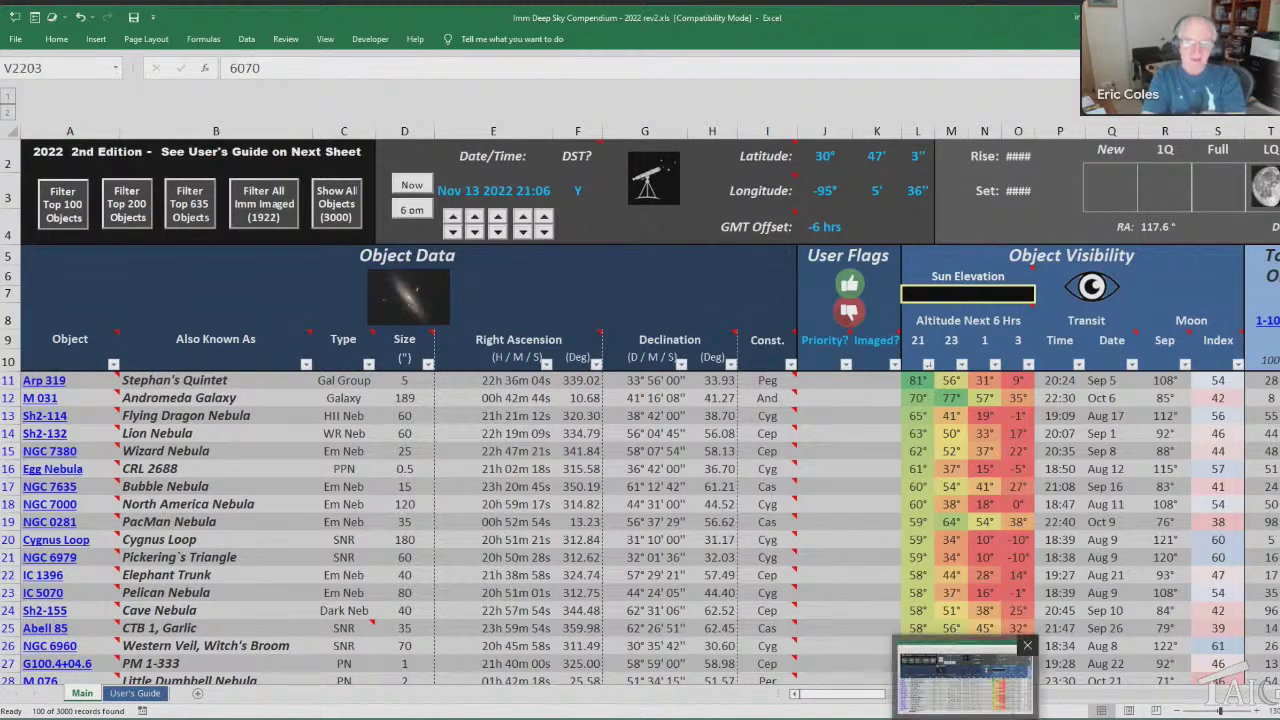
Filter the Type column to Nova only, then clear it with Show All Objects.
left_click(368, 365)
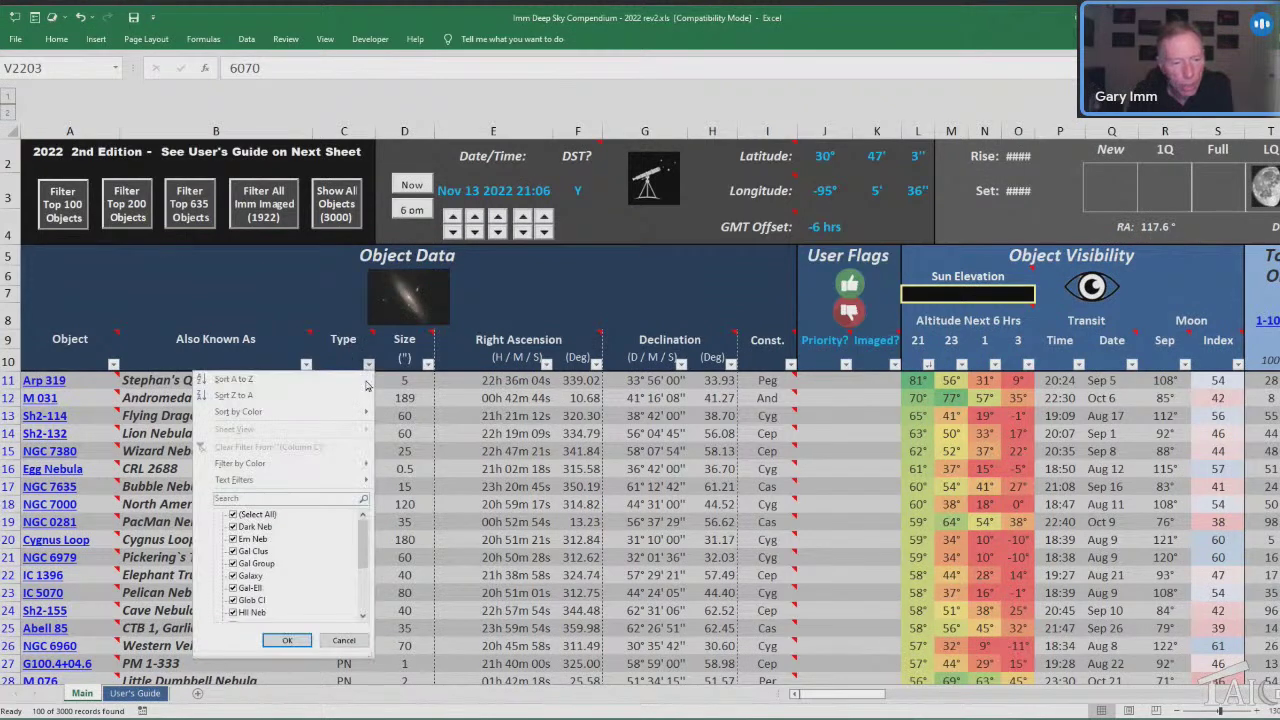
mouse_move(366, 535)
left_mouse_down()
mouse_move(365, 598)
mouse_move(362, 528)
left_mouse_up()
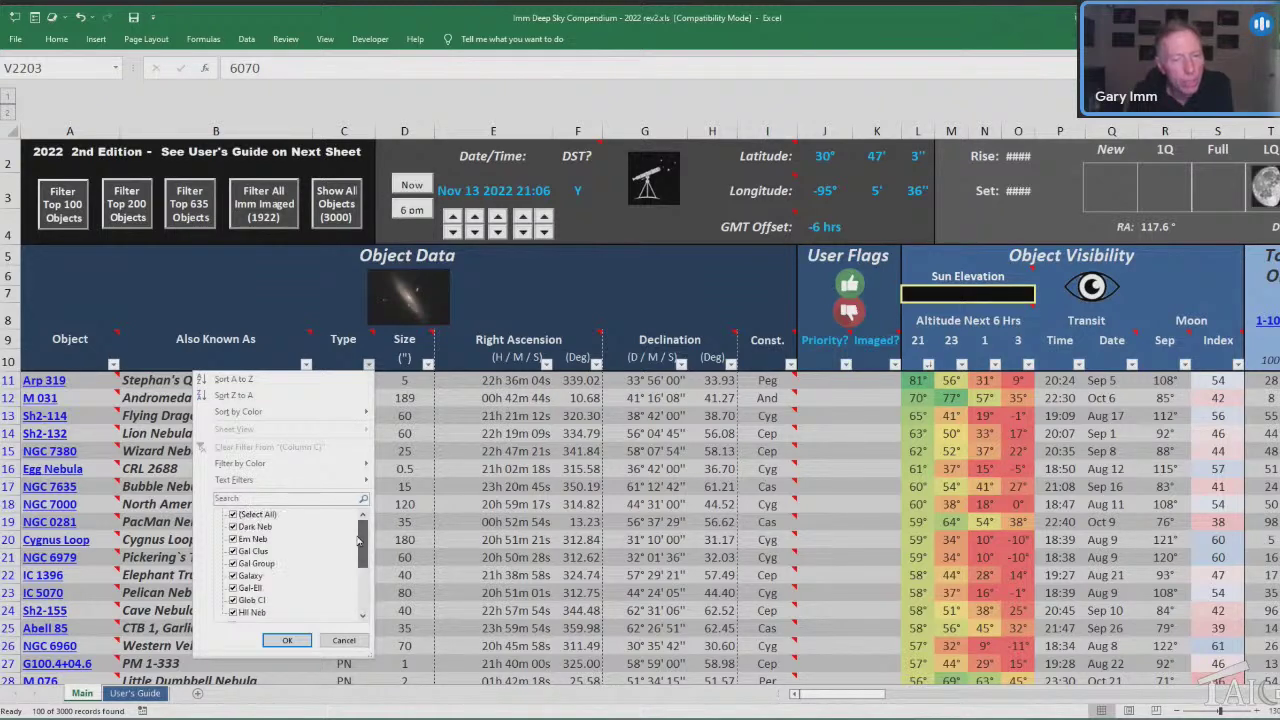
left_click(240, 514)
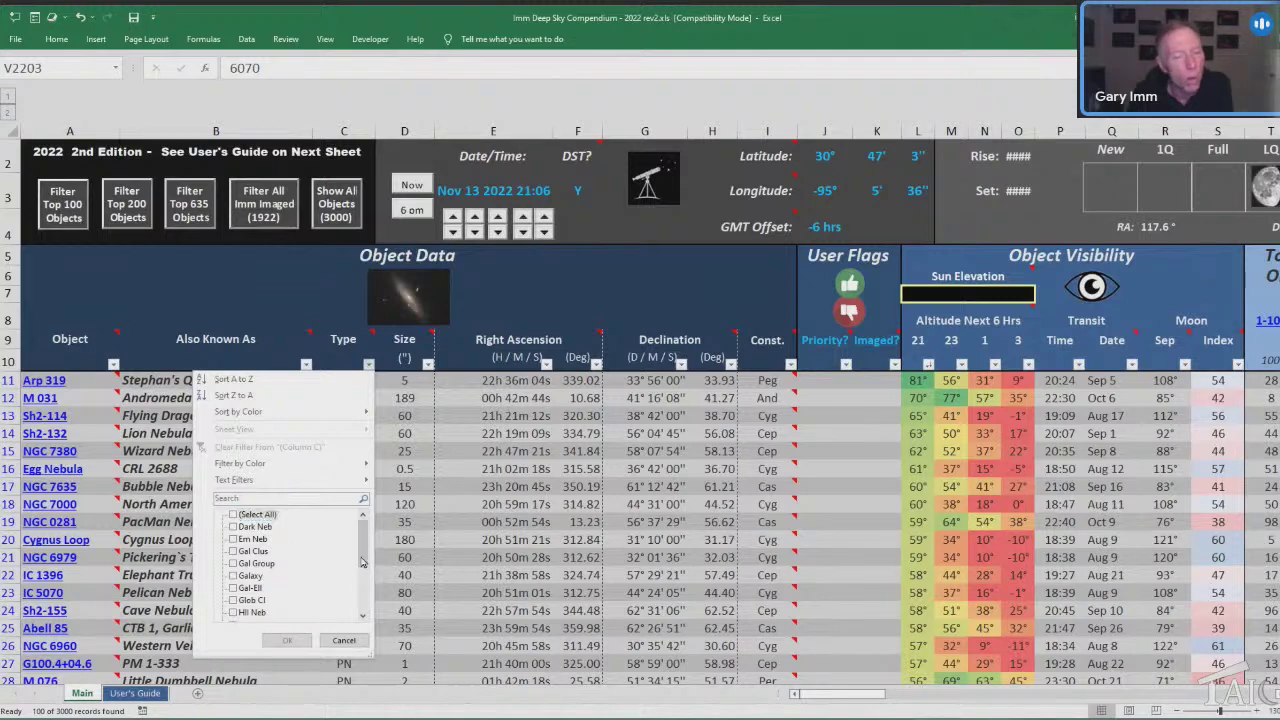
left_click_drag(365, 563, 364, 595)
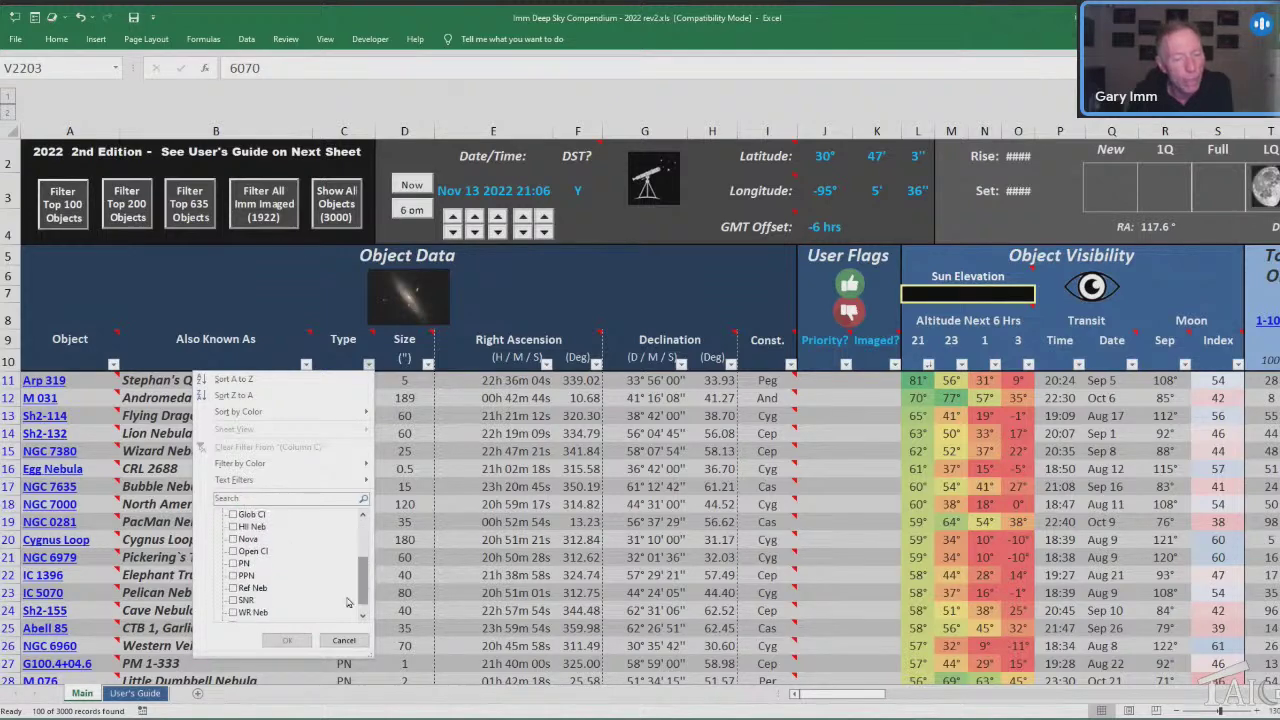
left_click(240, 540)
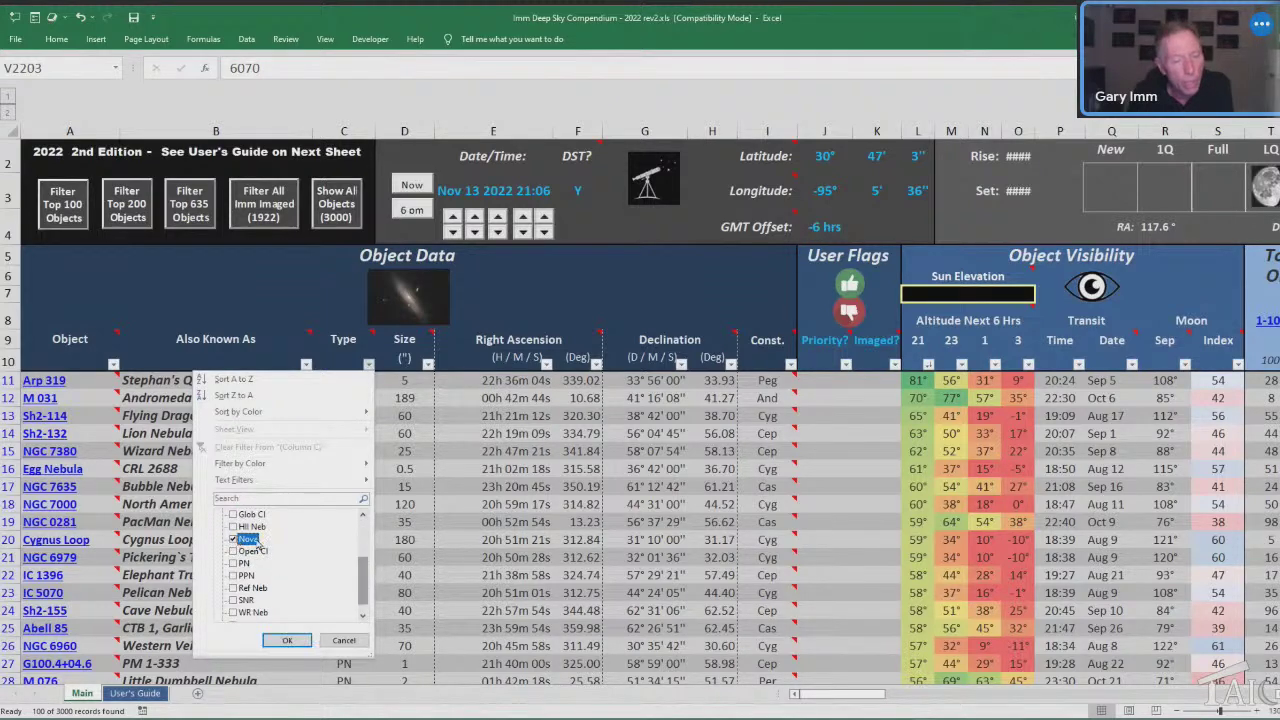
left_click(287, 640)
scroll(844, 423, "up", 1)
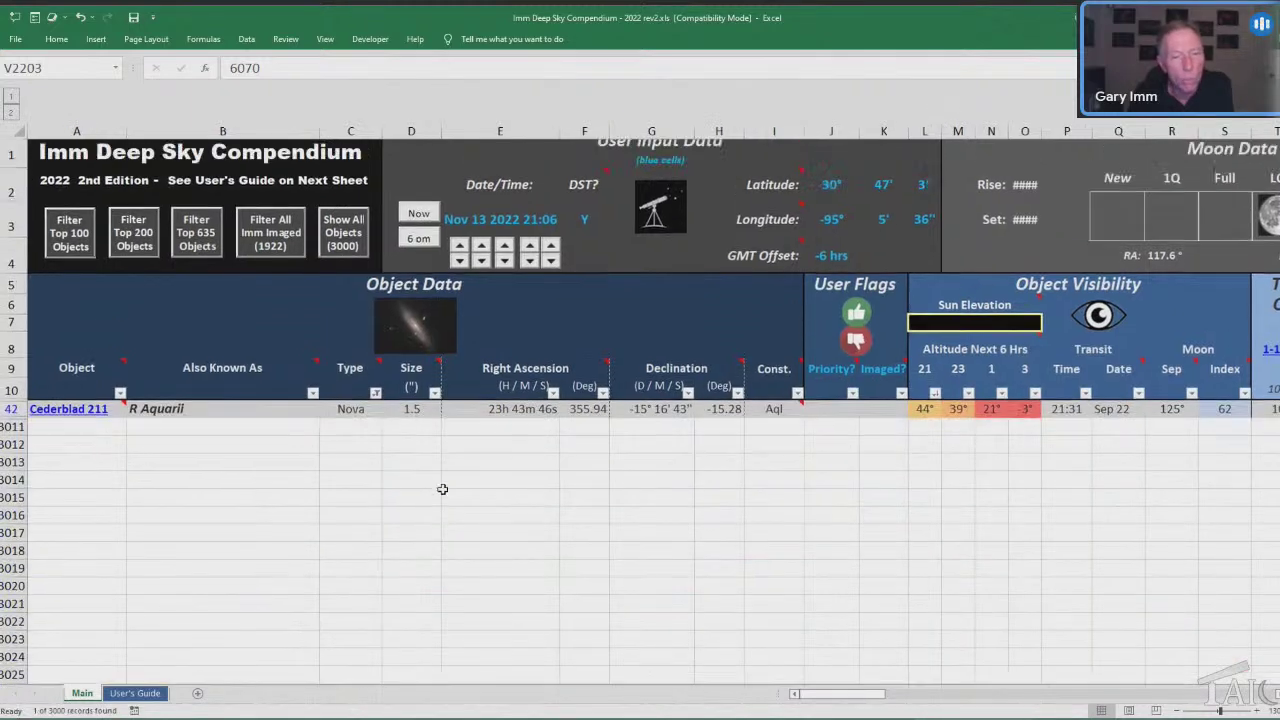
left_click(338, 232)
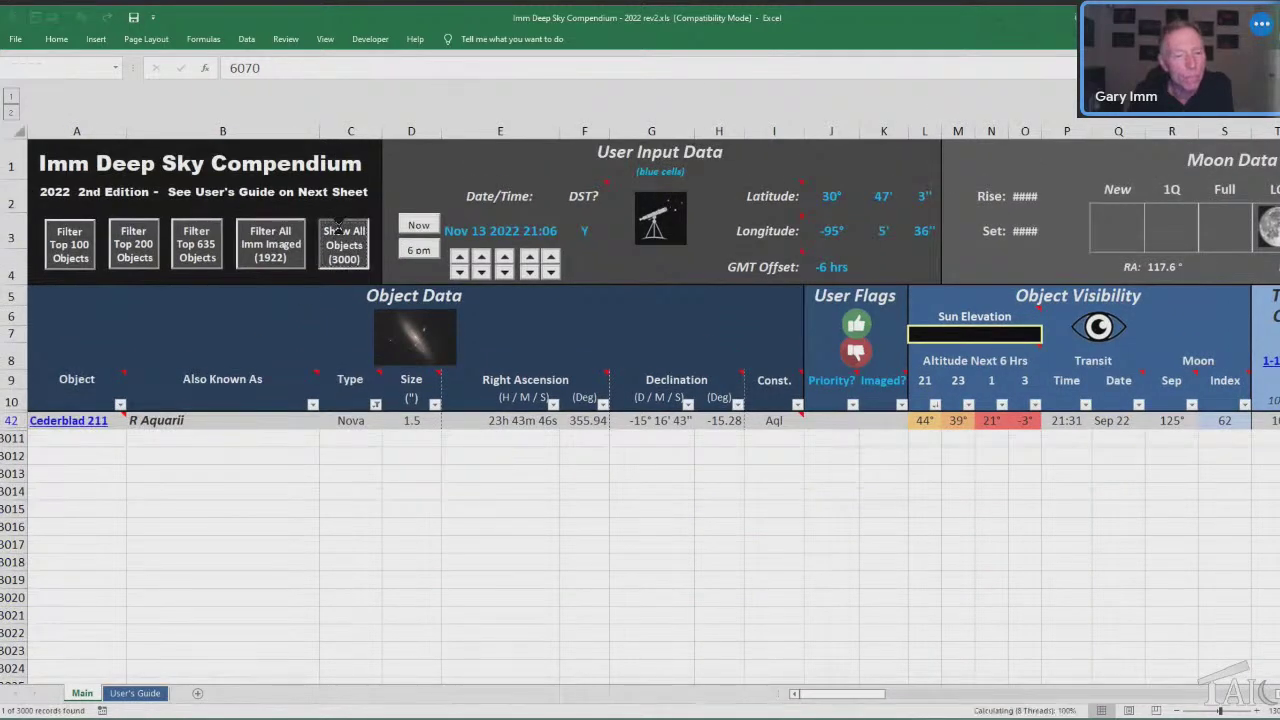
Refilter the Type column to Nova, listing Cederblad 211, DQ Her and GK Per.
left_click(428, 405)
key("Escape")
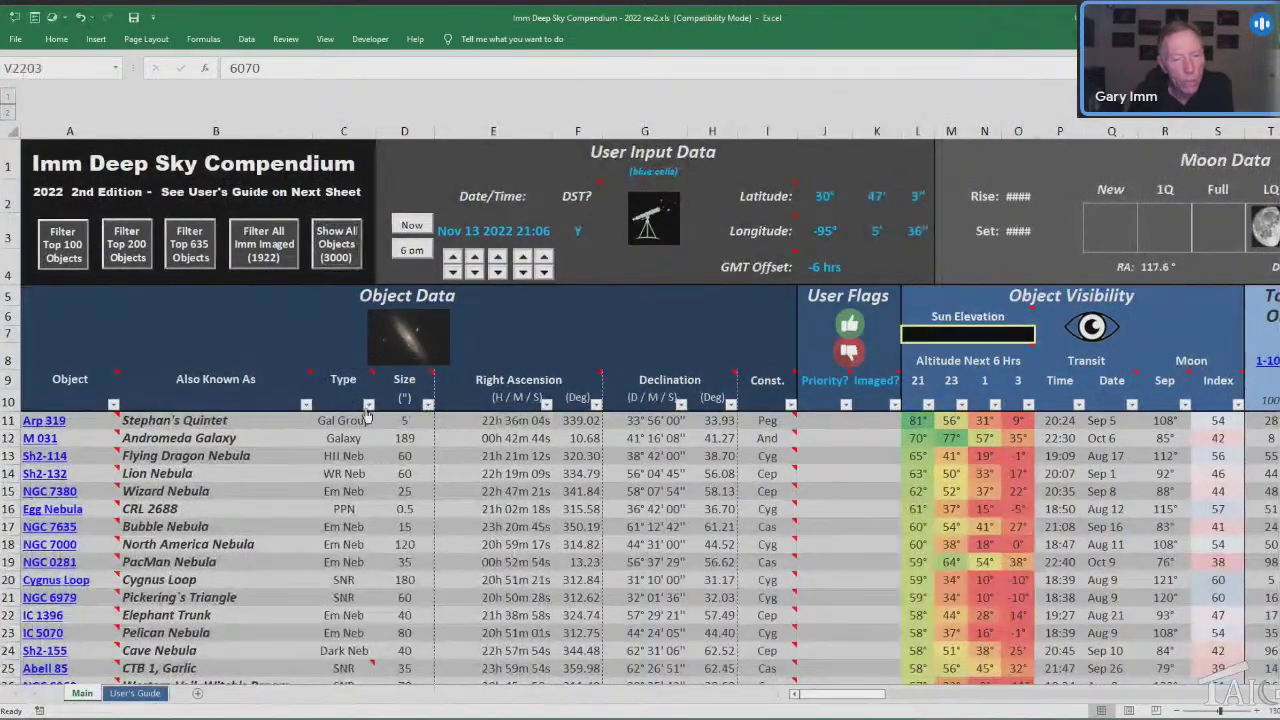
left_click(369, 405)
left_click(234, 555)
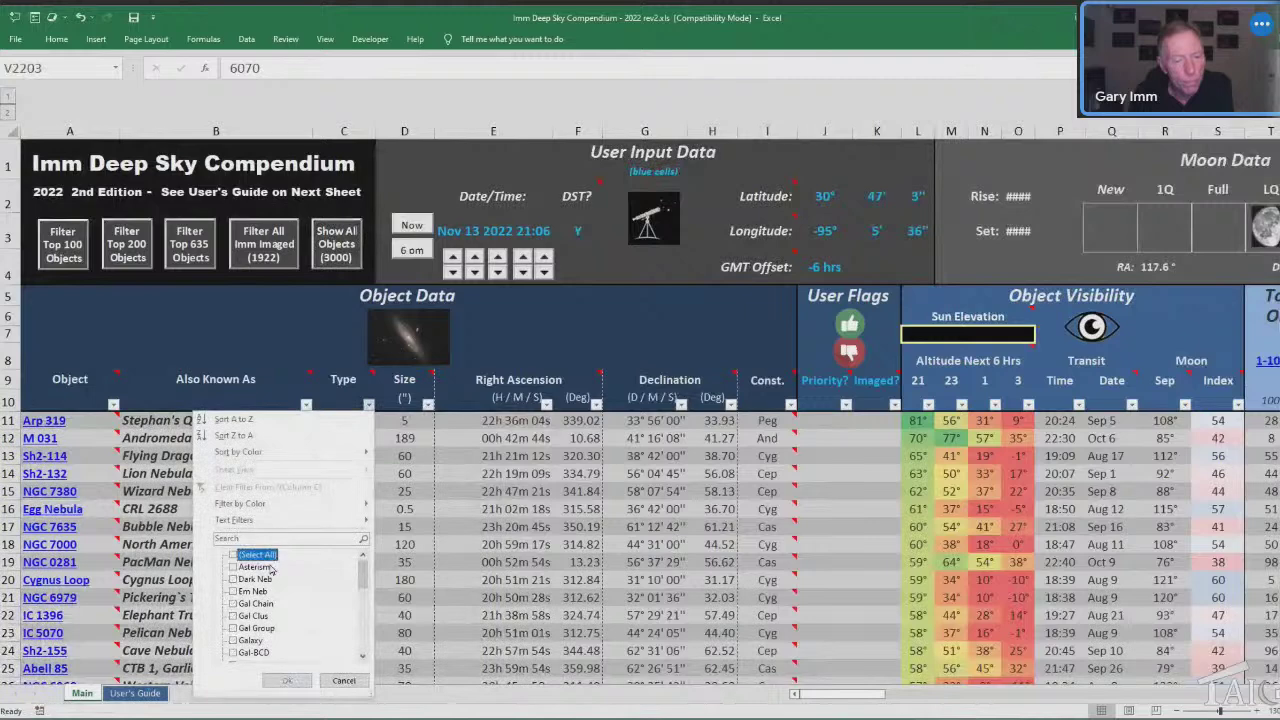
left_click_drag(362, 584, 360, 668)
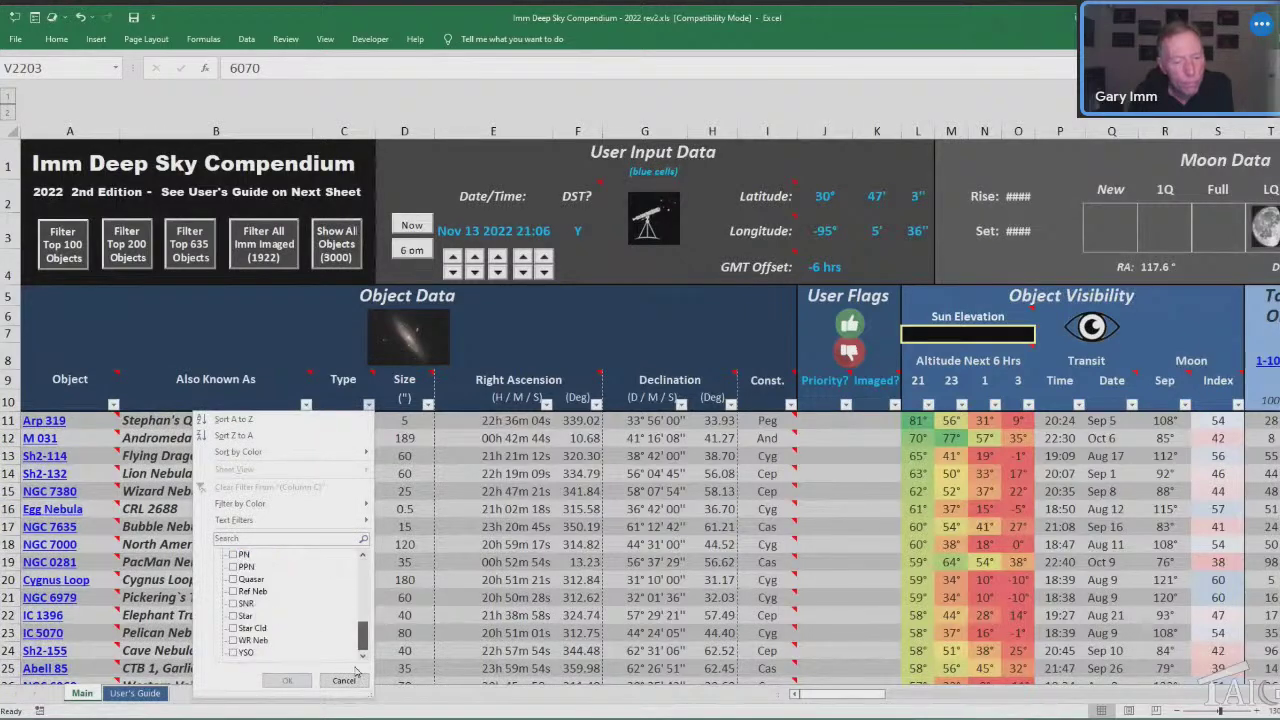
scroll(240, 578, "up", 2)
left_click(233, 615)
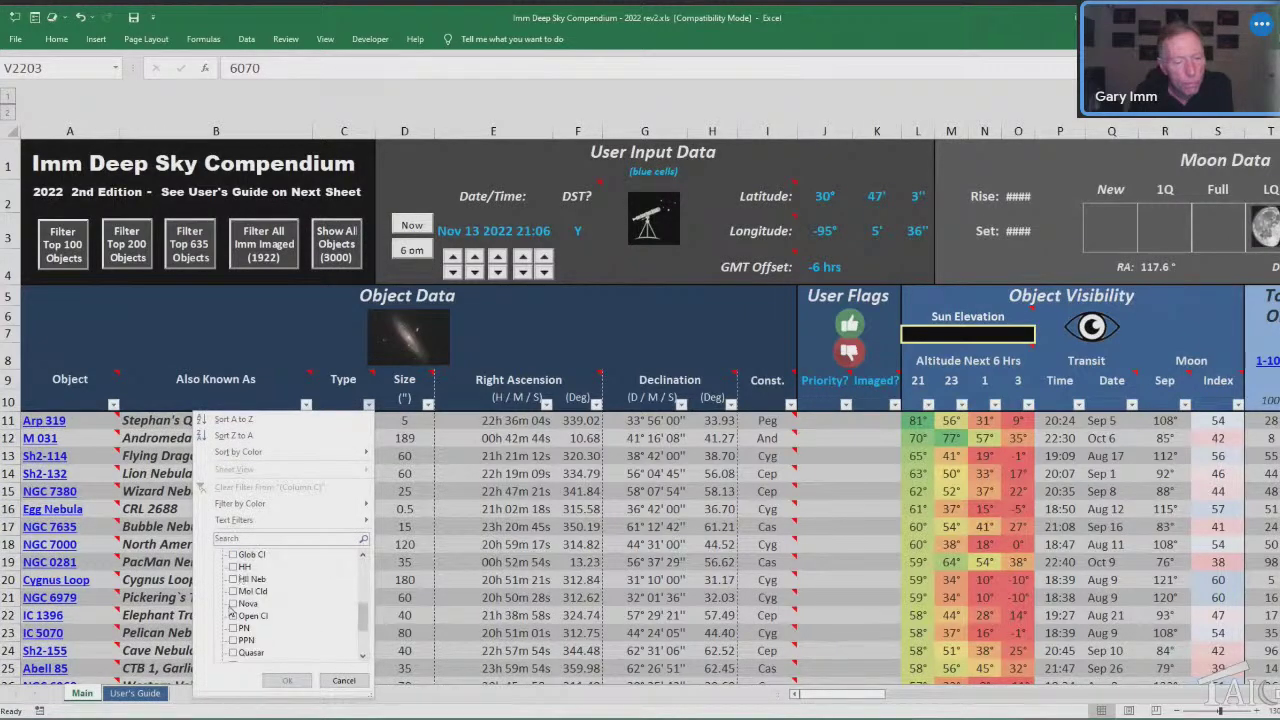
left_click(233, 603)
left_click(273, 678)
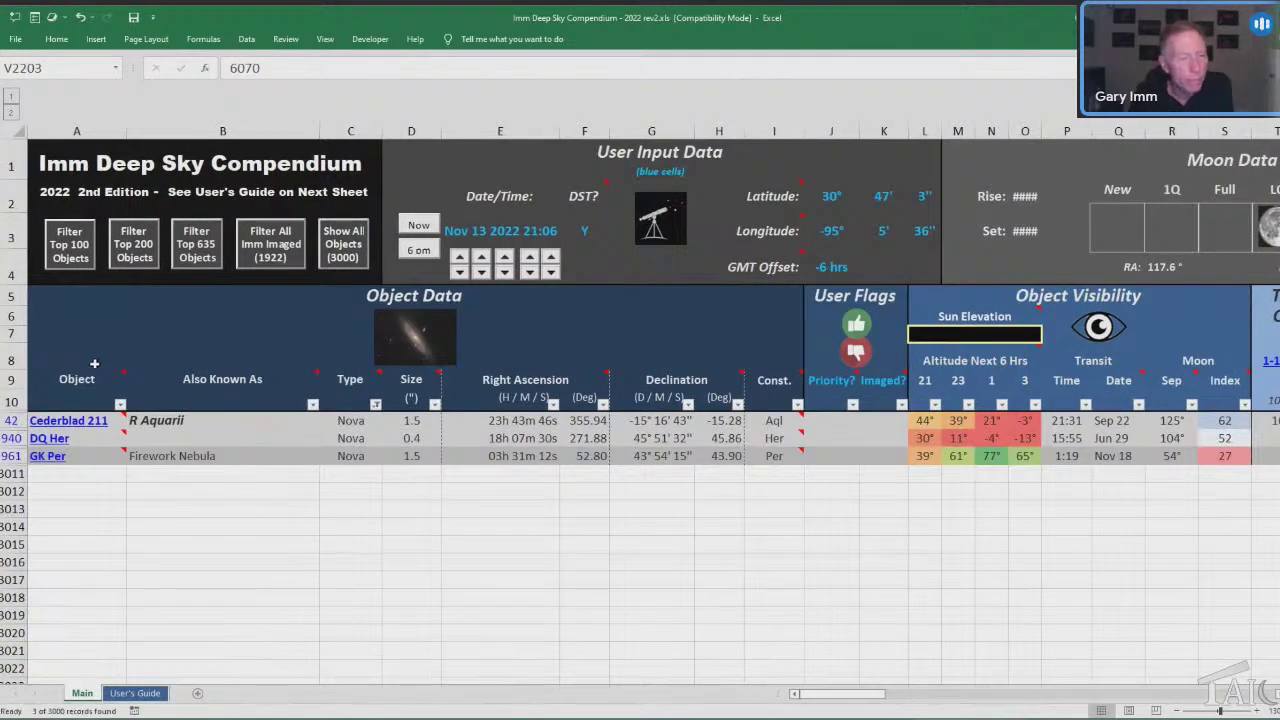
left_click(84, 422)
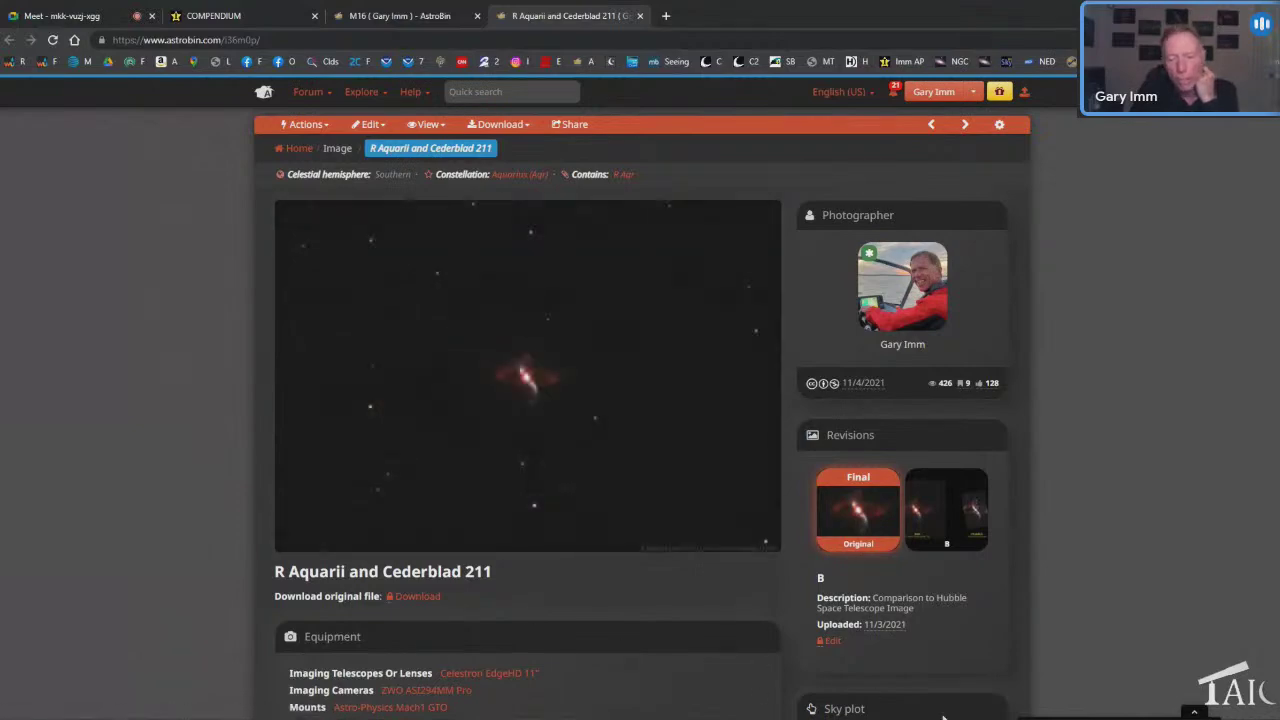
key("alt+Tab")
mouse_move(57, 445)
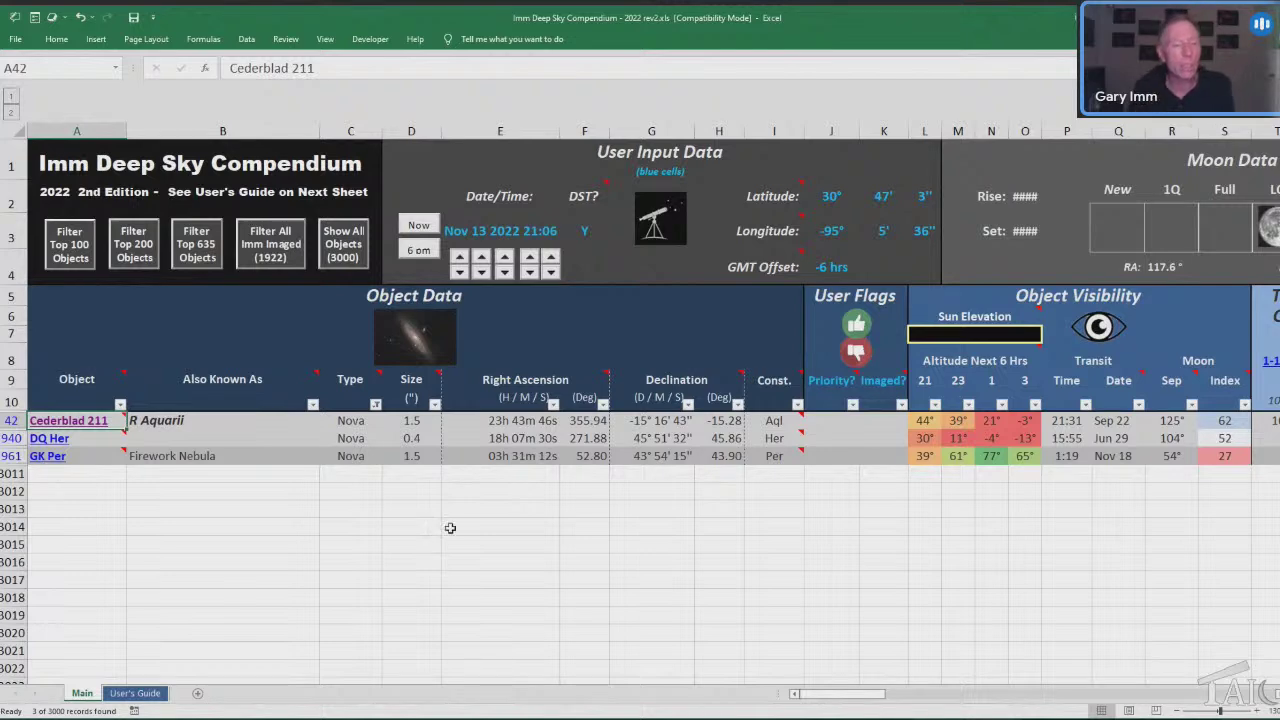
mouse_move(66, 440)
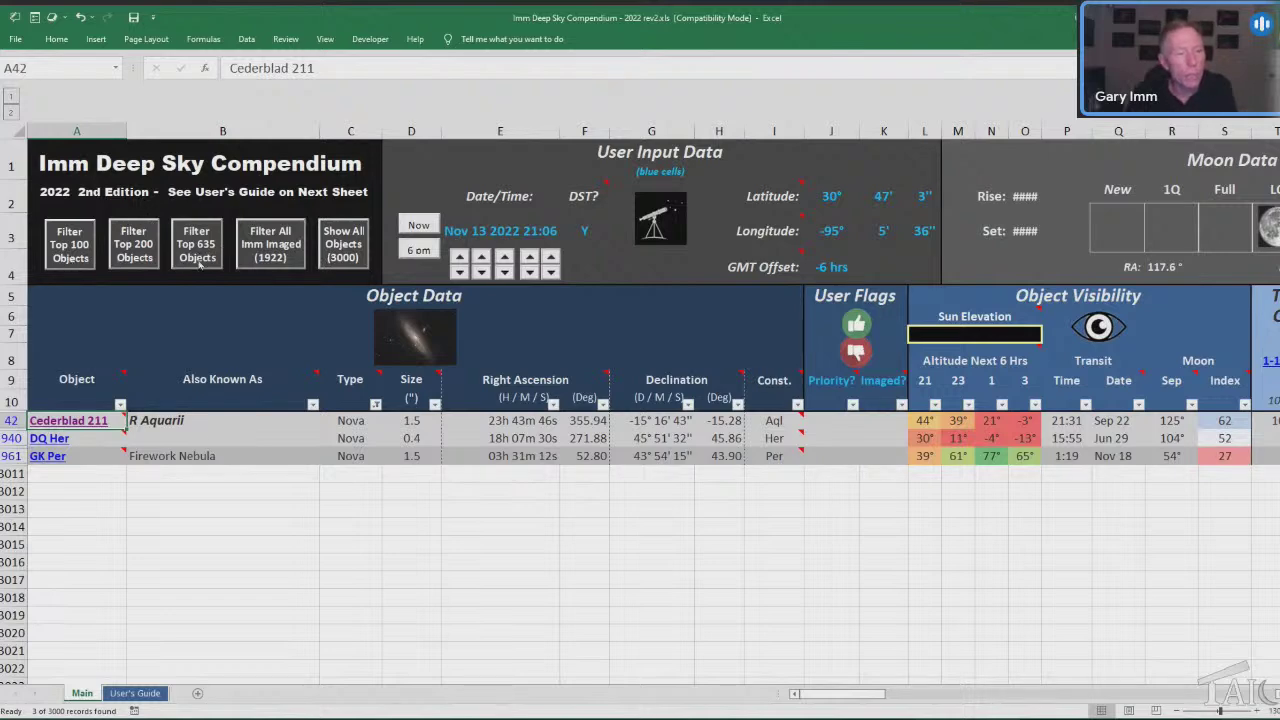
Use Show All Objects (3000) to list everything again, starting with Arp 319.
left_click(335, 248)
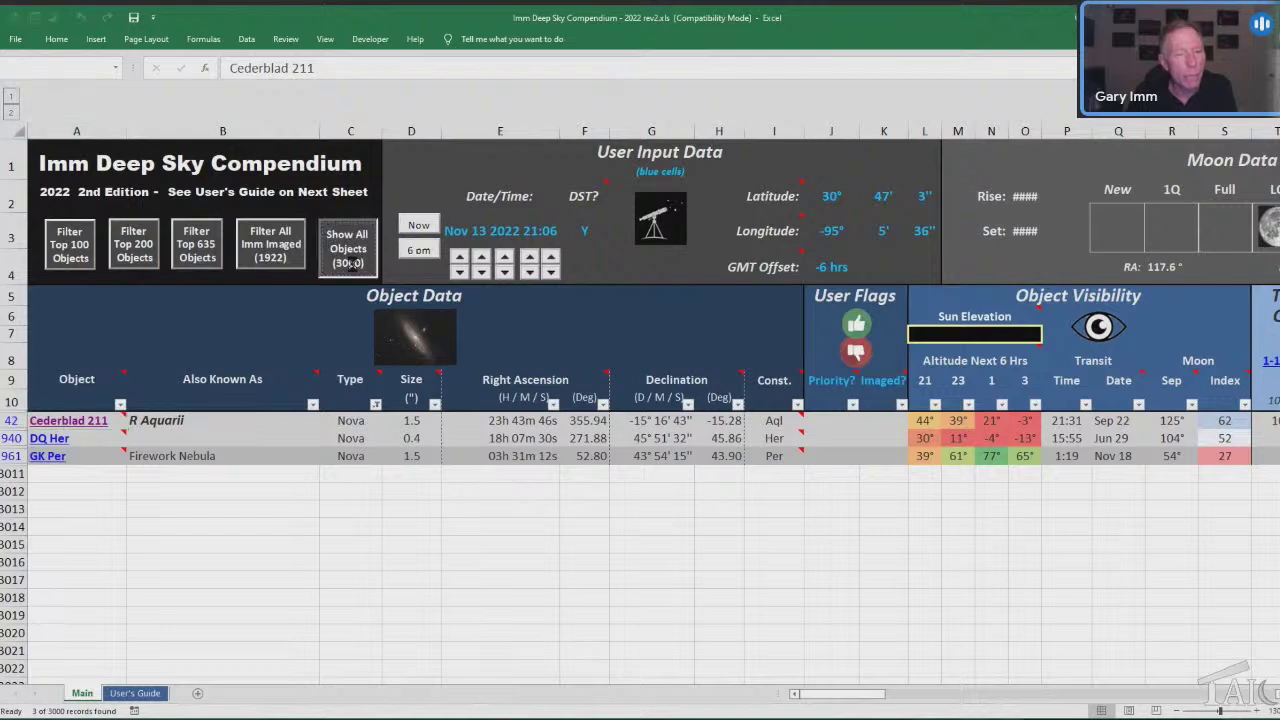
left_click(362, 258)
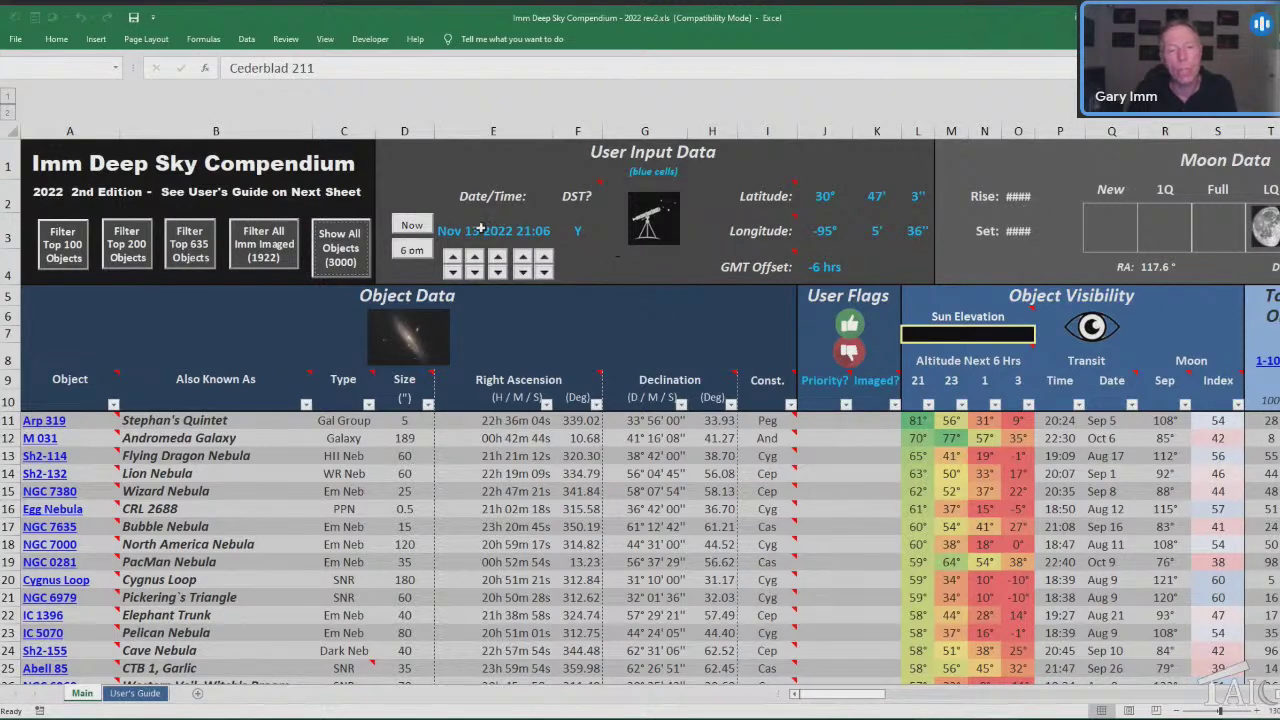
Use the Now button to set the observing time to Nov 13 2022 21:37.
left_click(416, 228)
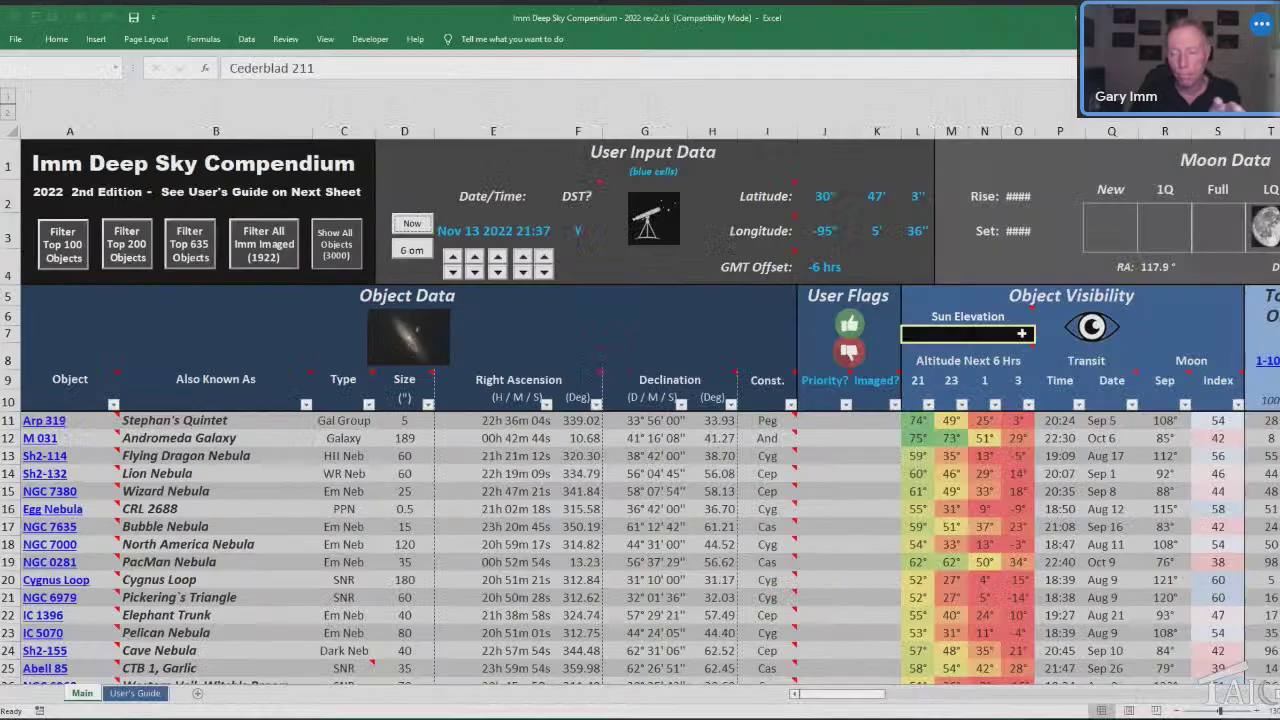
Zoom the sheet out two steps and scroll back to column A.
scroll(645, 178, "right", 3)
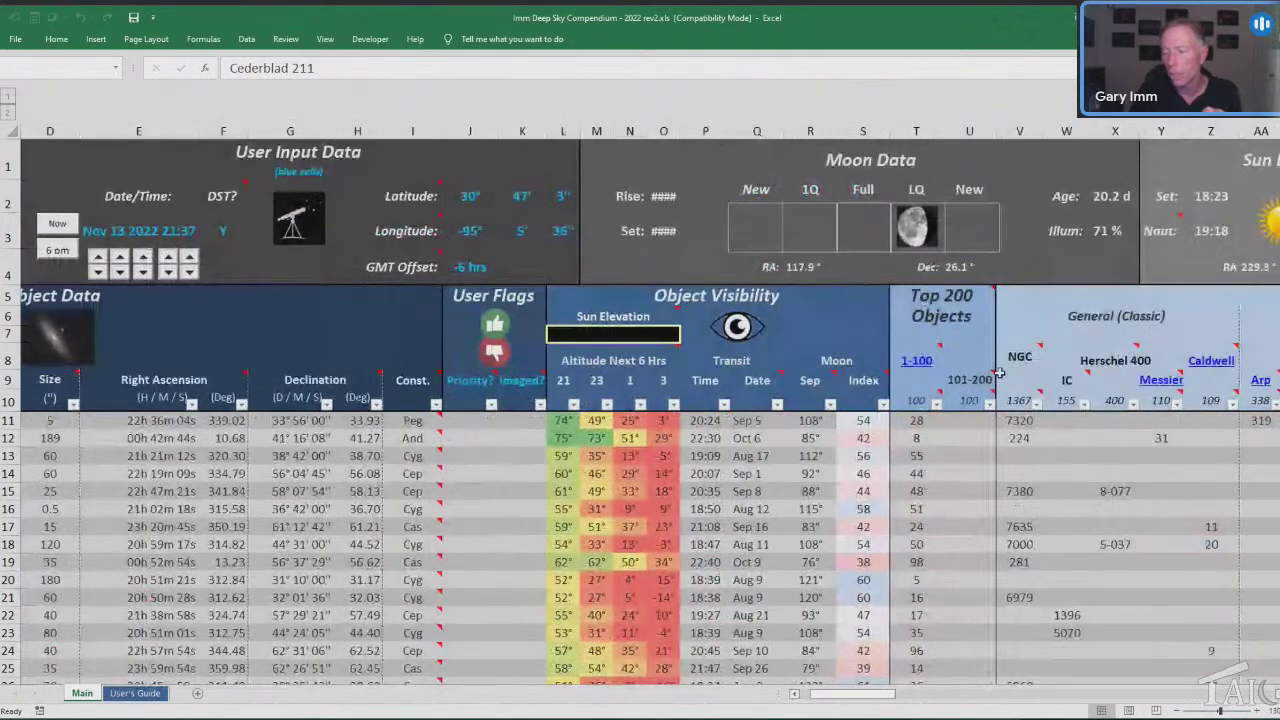
left_click(1178, 712)
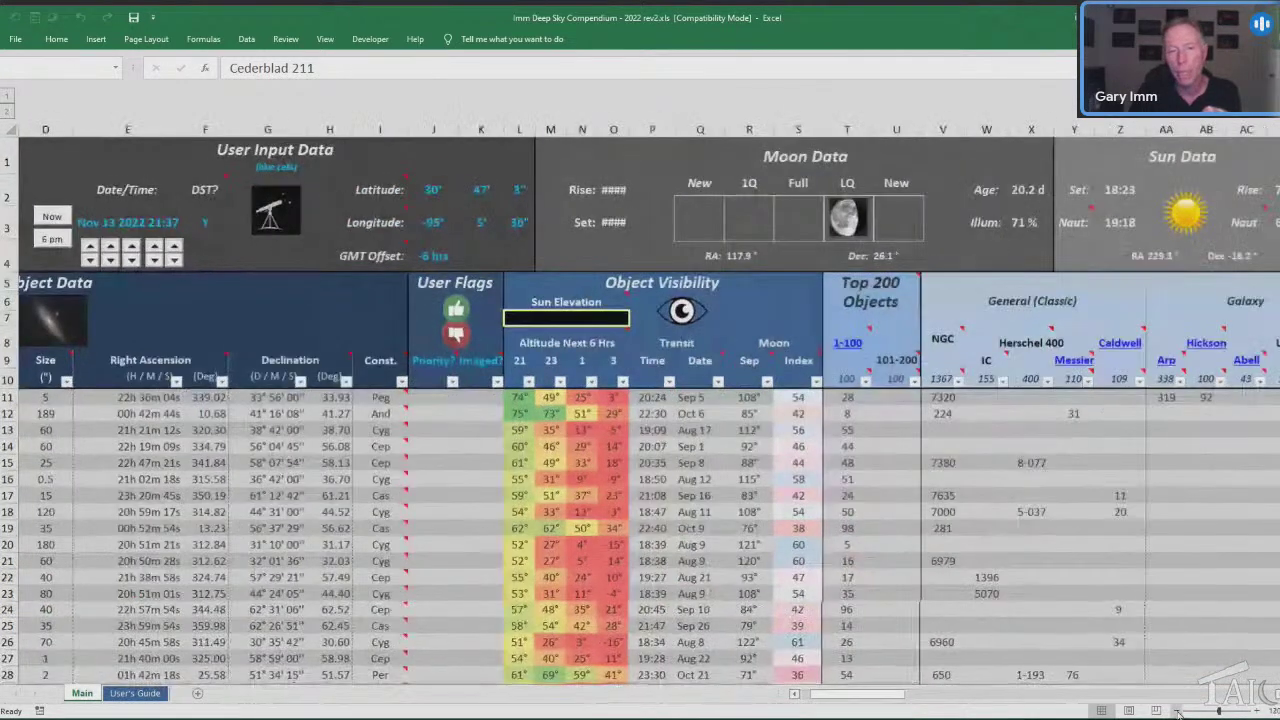
left_click(1178, 712)
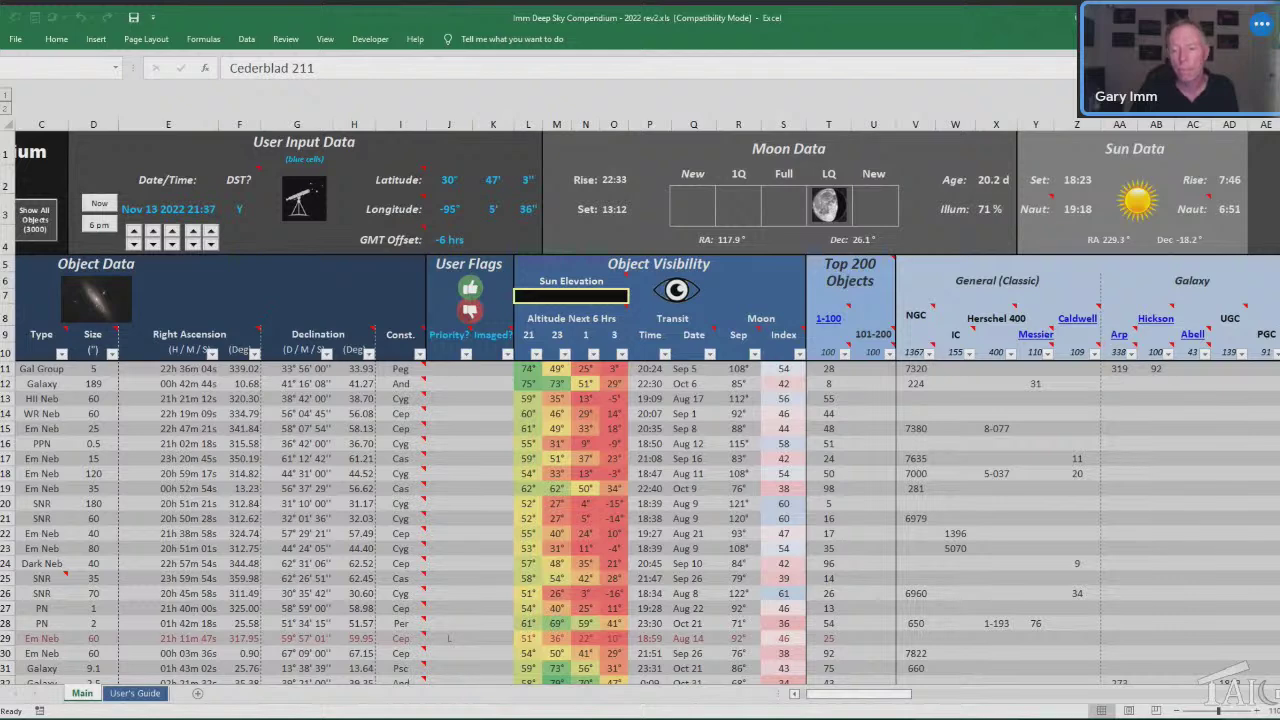
left_click_drag(908, 697, 822, 680)
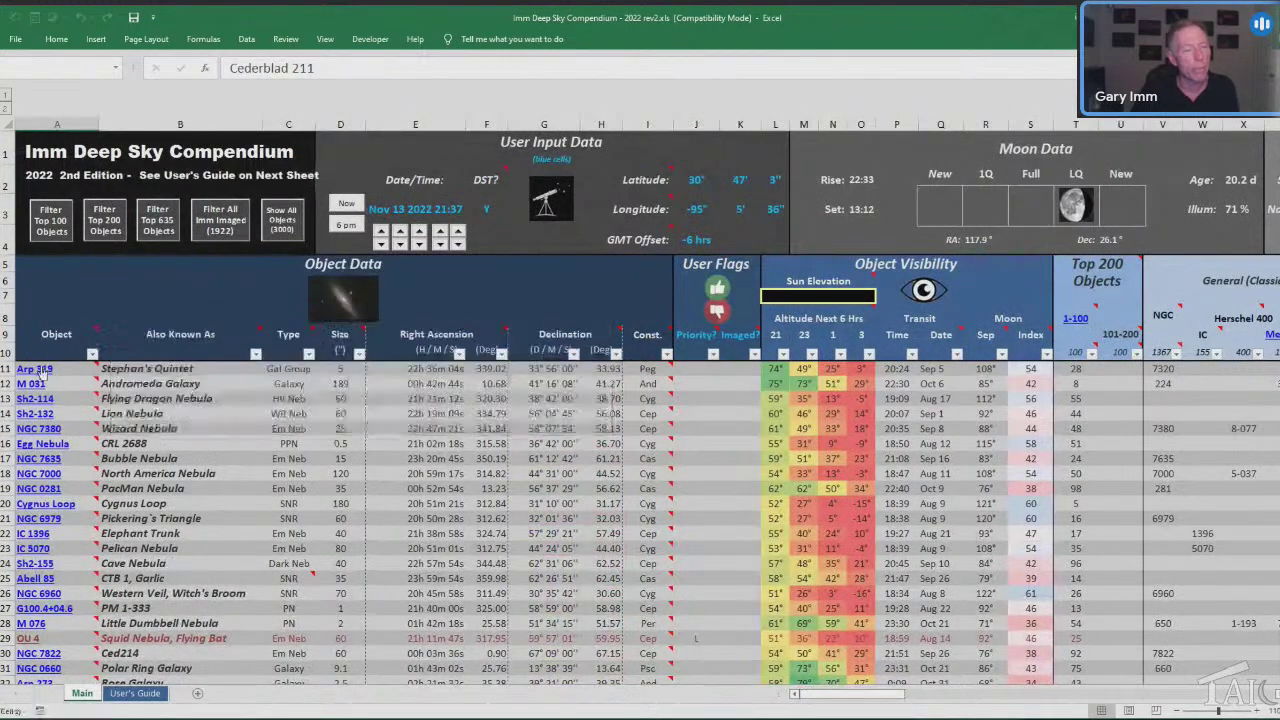
Preview object comment images in column A, then follow the G100.4+04.6 link to AstroBin.
mouse_move(40, 373)
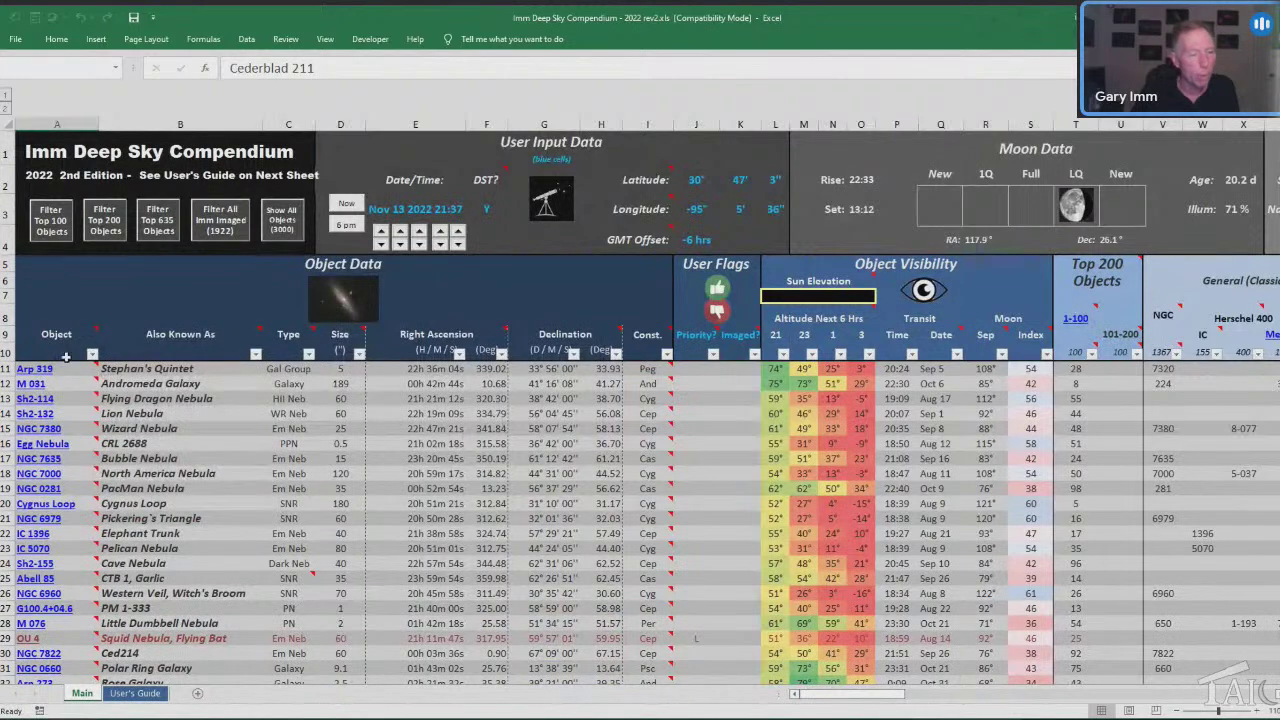
mouse_move(38, 397)
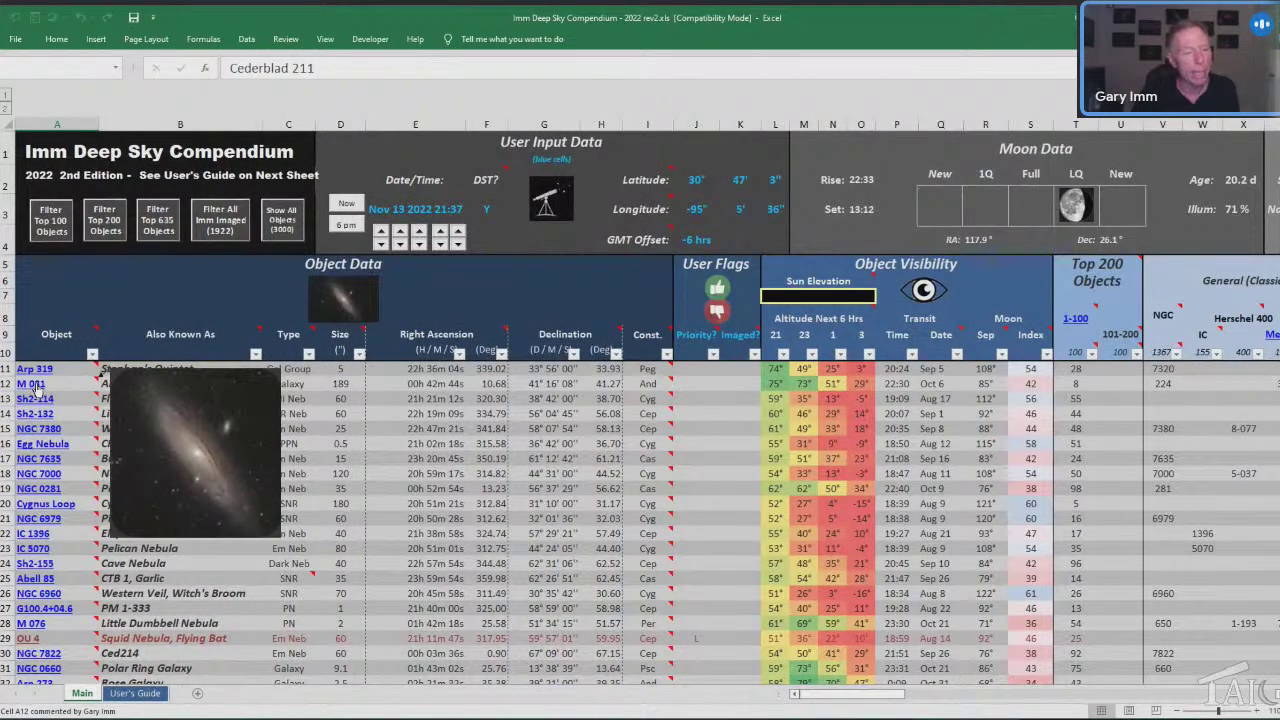
mouse_move(33, 449)
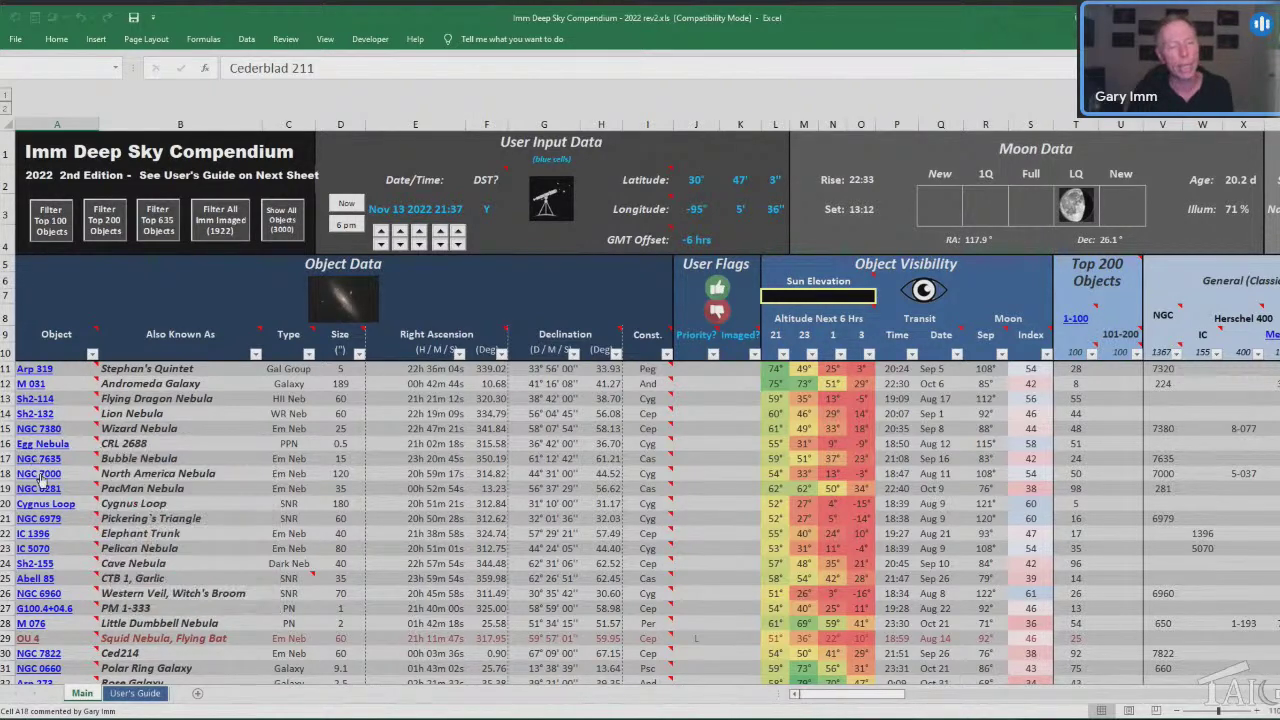
mouse_move(43, 492)
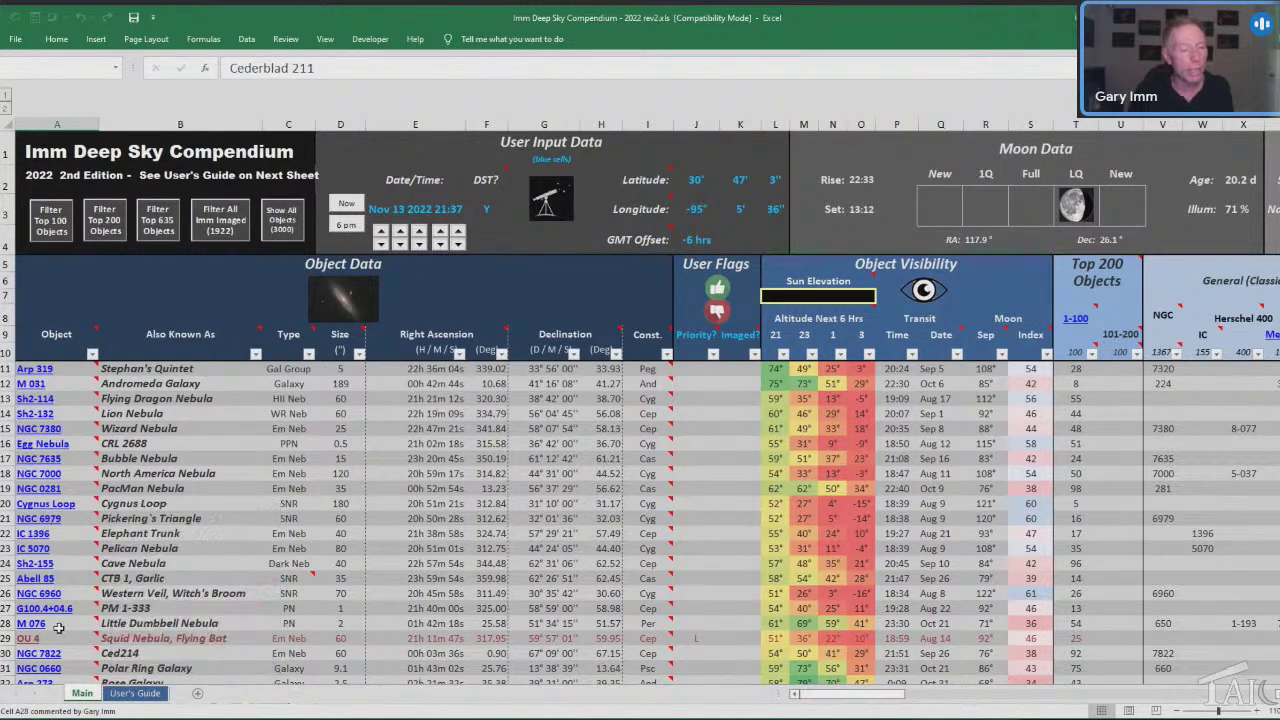
mouse_move(46, 612)
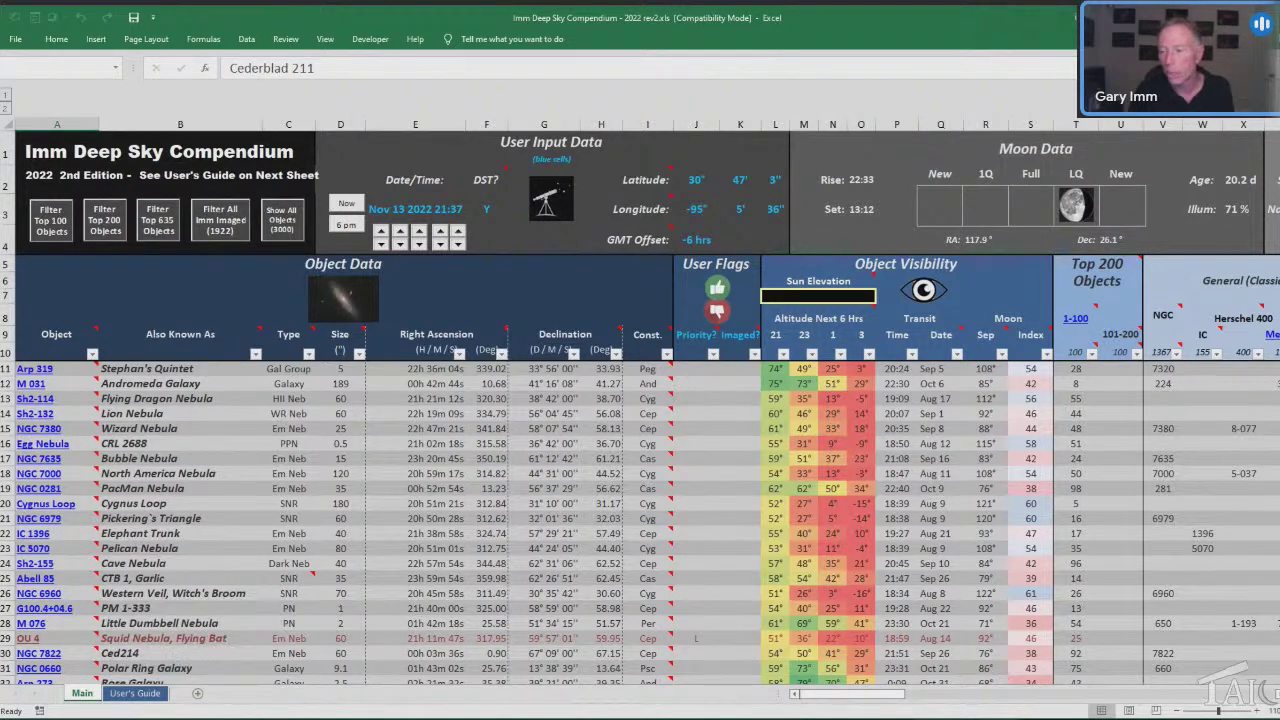
left_click(40, 610)
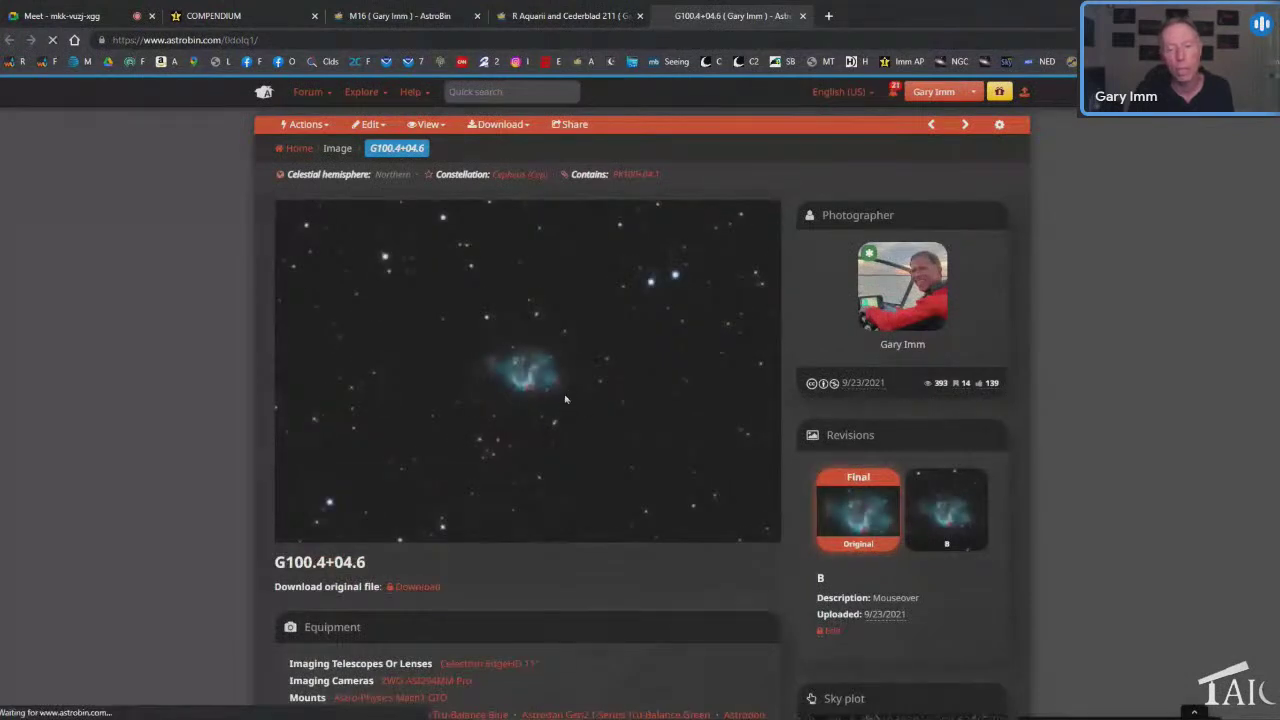
Show the G100.4+04.6 image at full resolution and real size, then return to Excel.
left_click(561, 409)
scroll(800, 470, "down", 2)
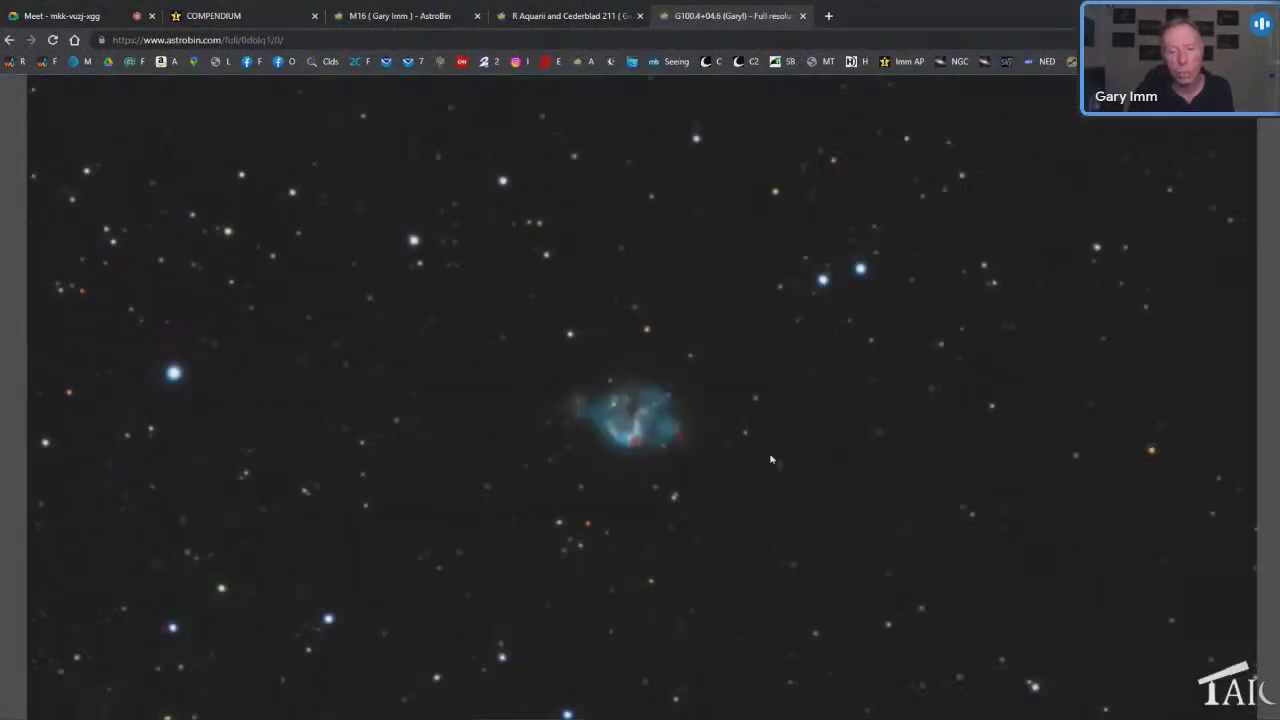
scroll(918, 308, "up", 2)
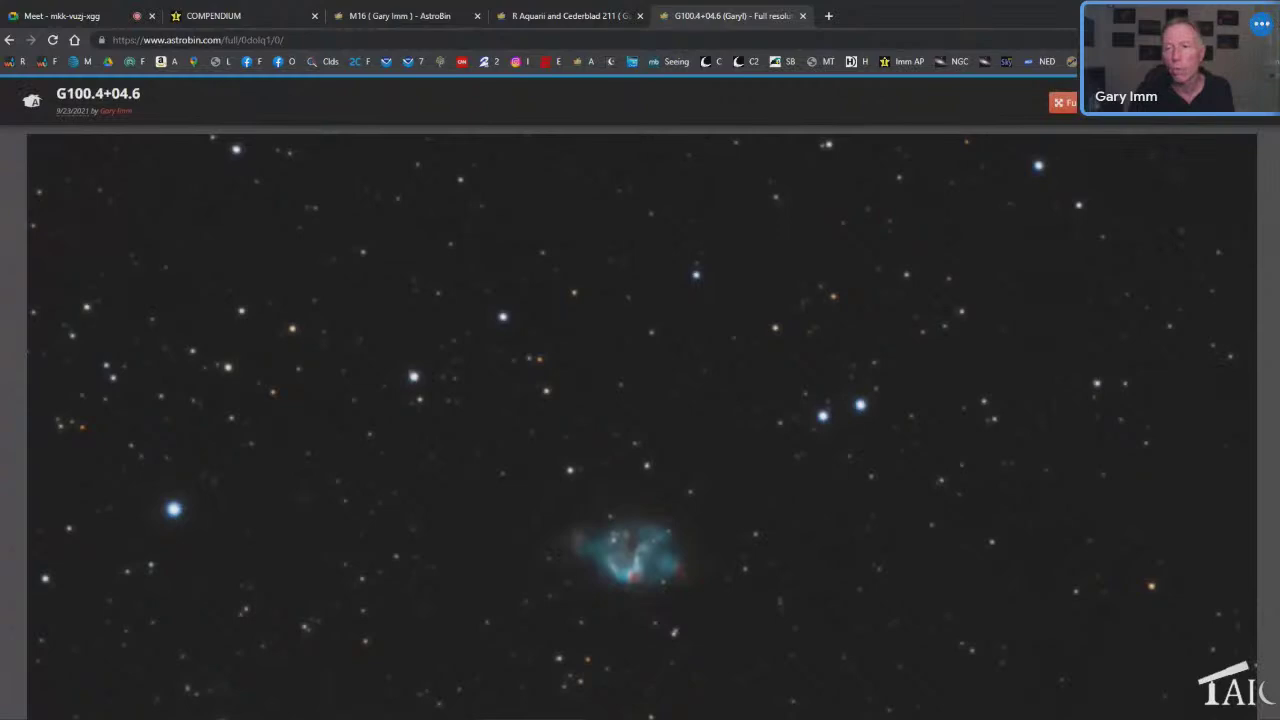
left_click(1014, 336)
scroll(1014, 337, "down", 4)
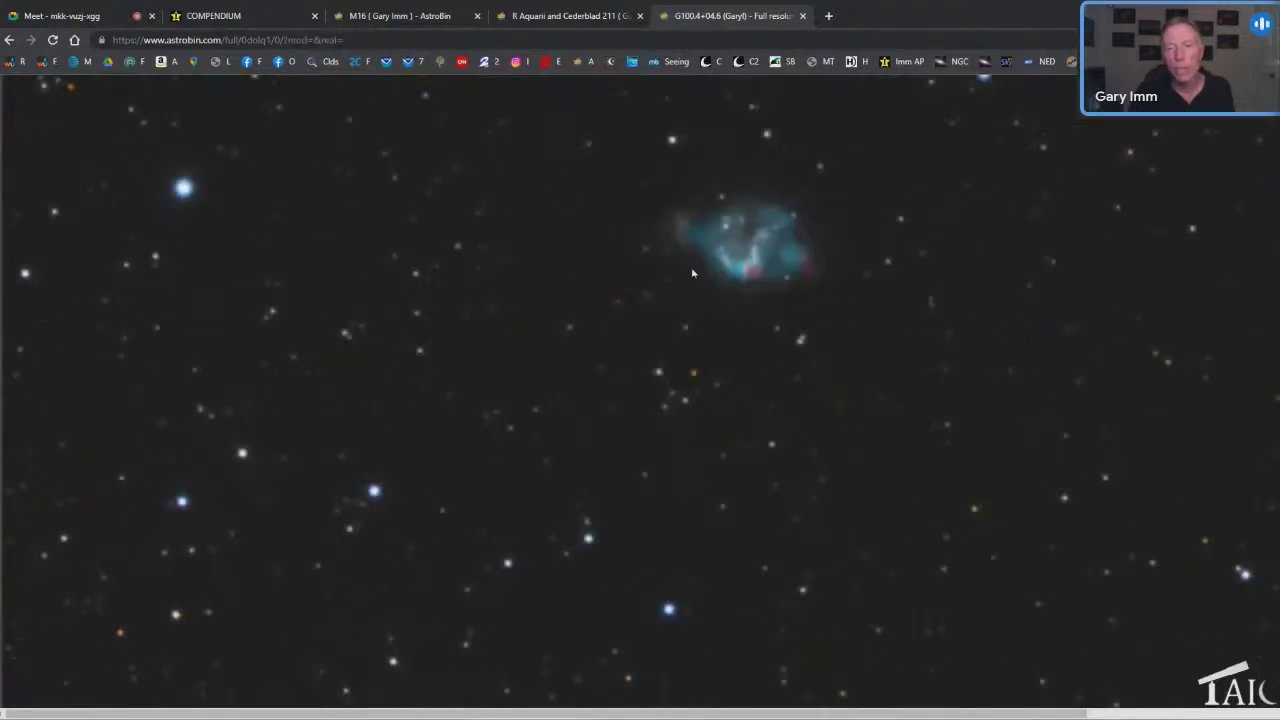
scroll(766, 383, "up", 4)
scroll(771, 390, "down", 4)
scroll(771, 388, "up", 2)
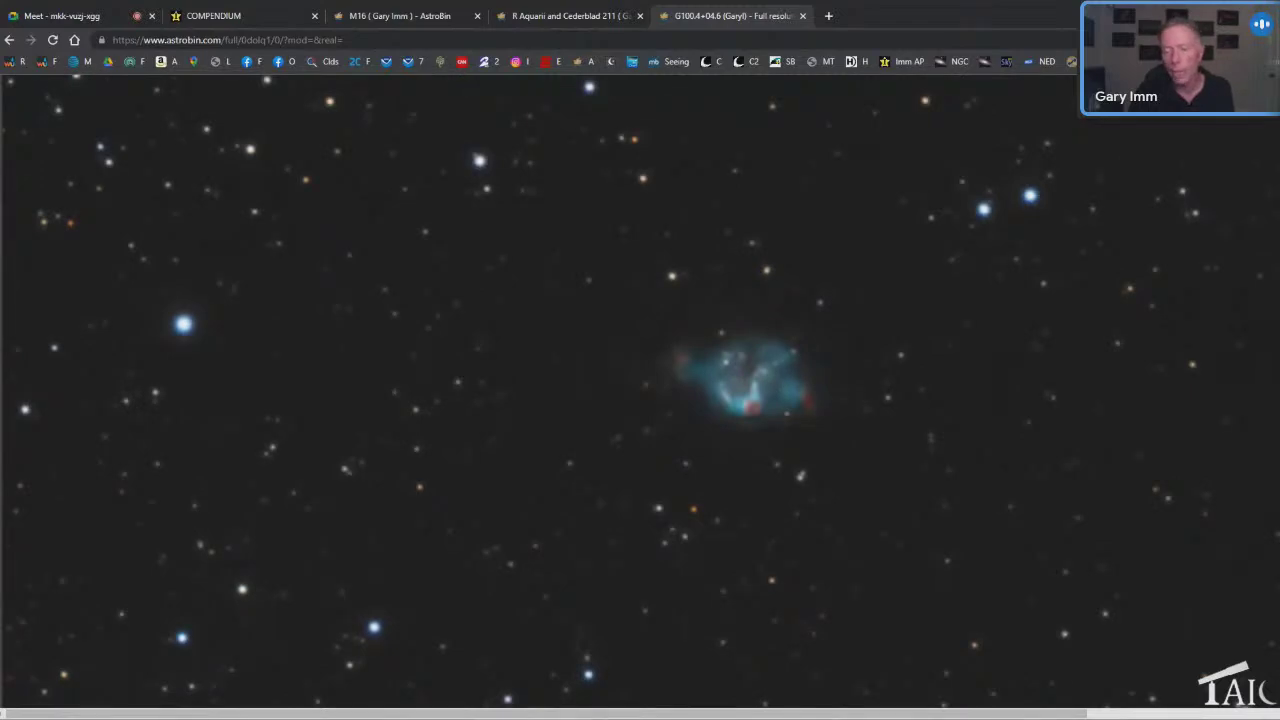
key("alt+Tab")
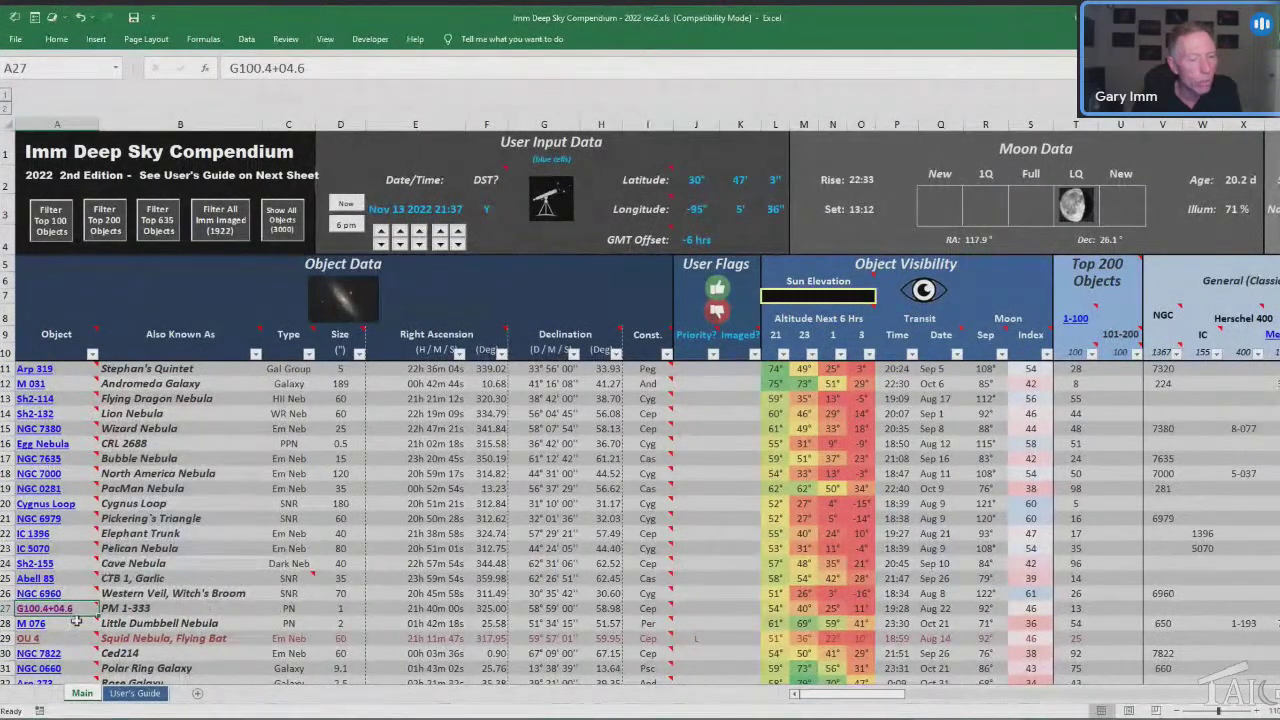
mouse_move(75, 622)
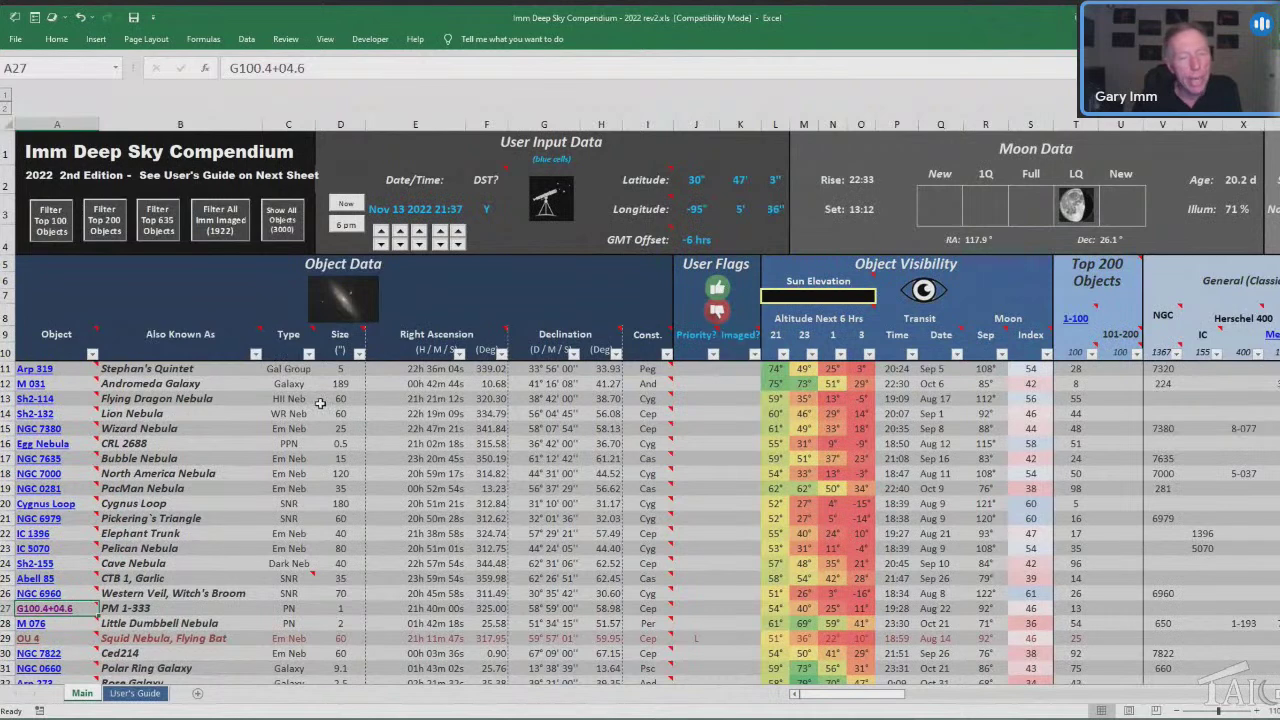
left_click(309, 354)
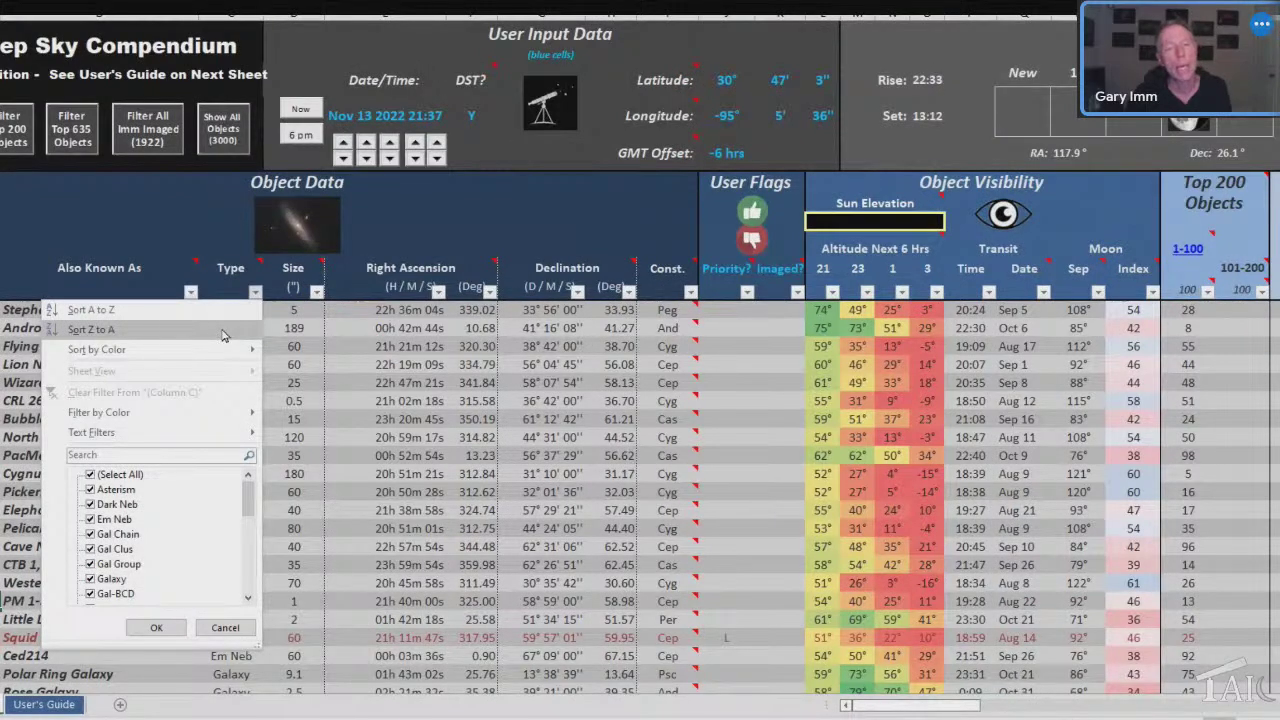
mouse_move(187, 352)
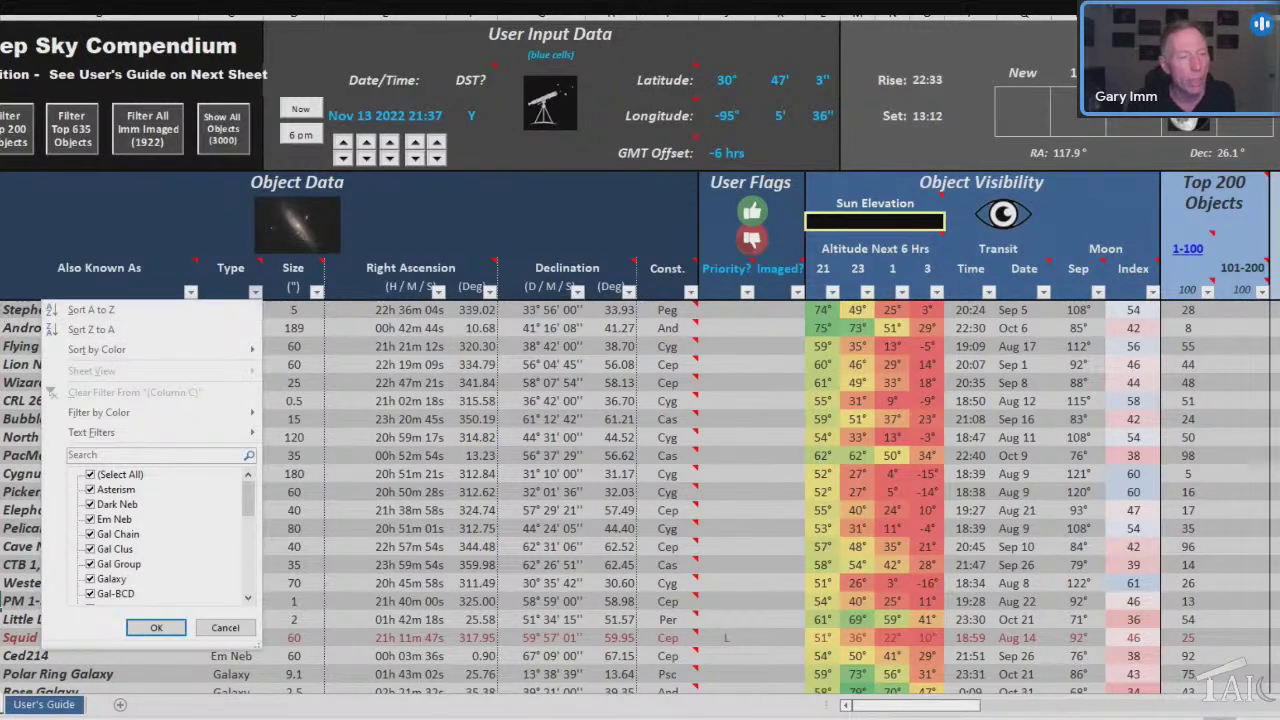
key("Escape")
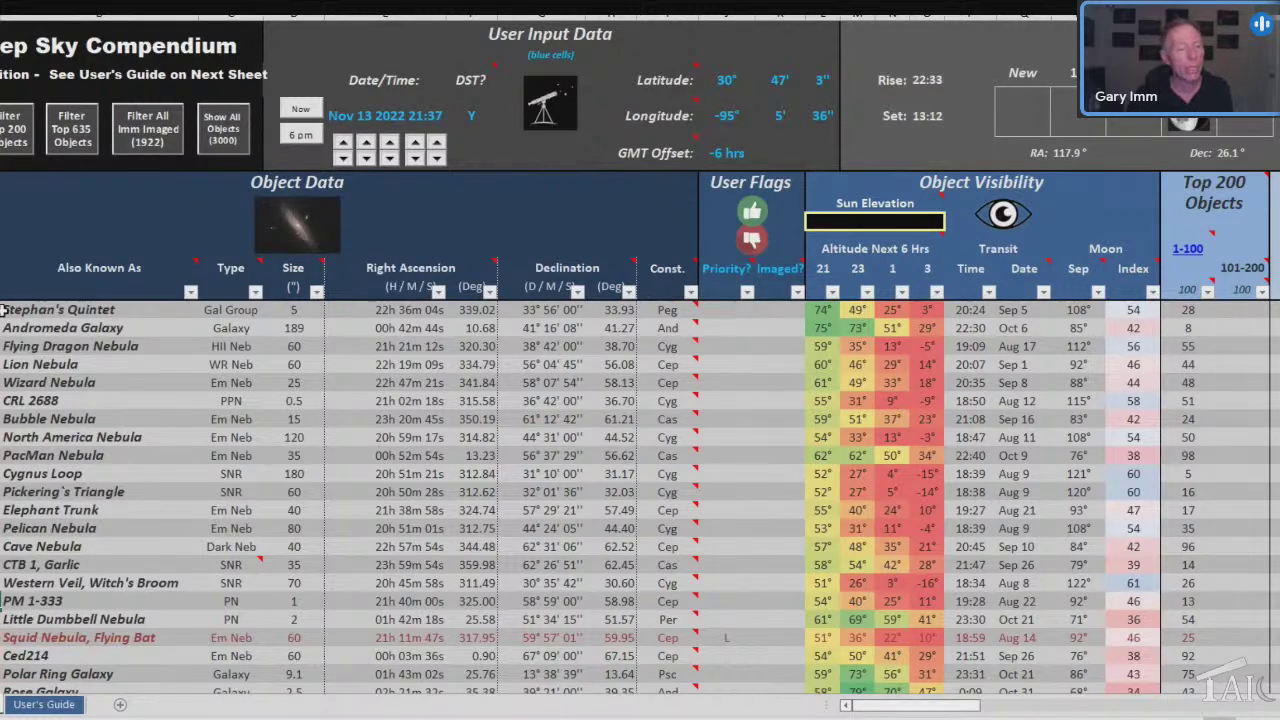
Sort Right Ascension smallest to largest, then inspect its Number Filters without changing anything.
scroll(3, 310, "down", 10)
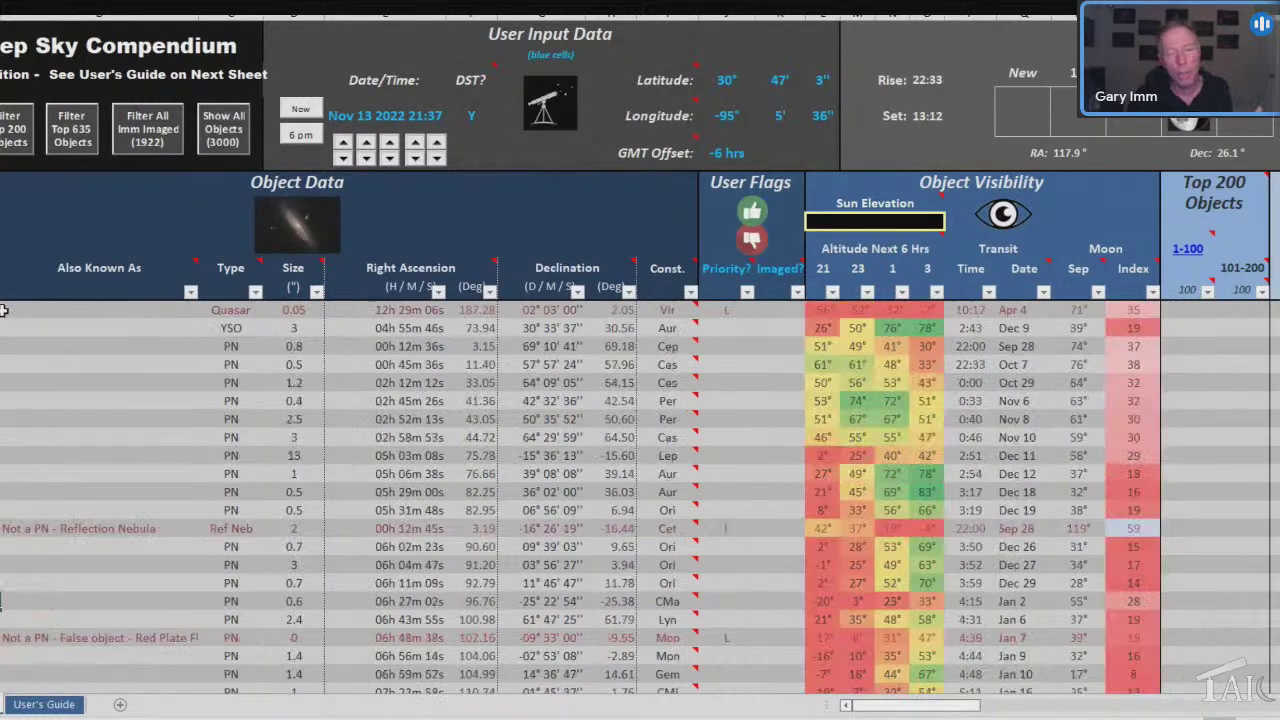
left_click(437, 291)
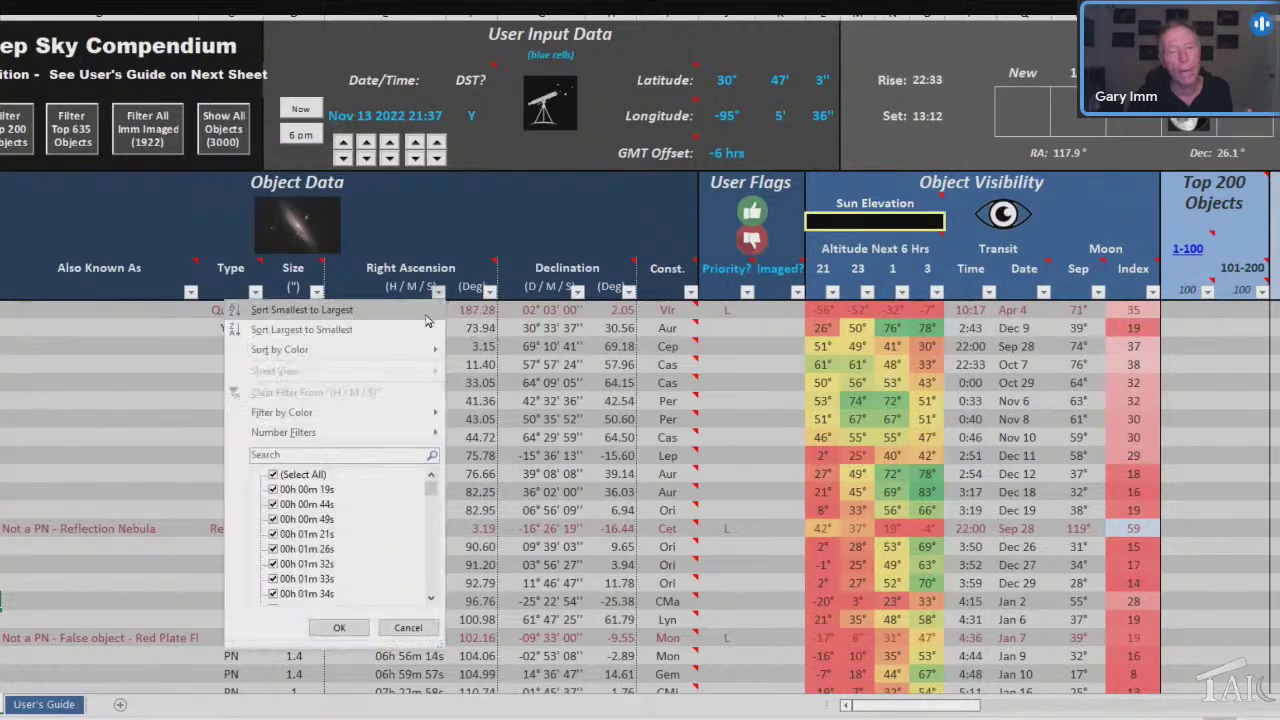
key("Escape")
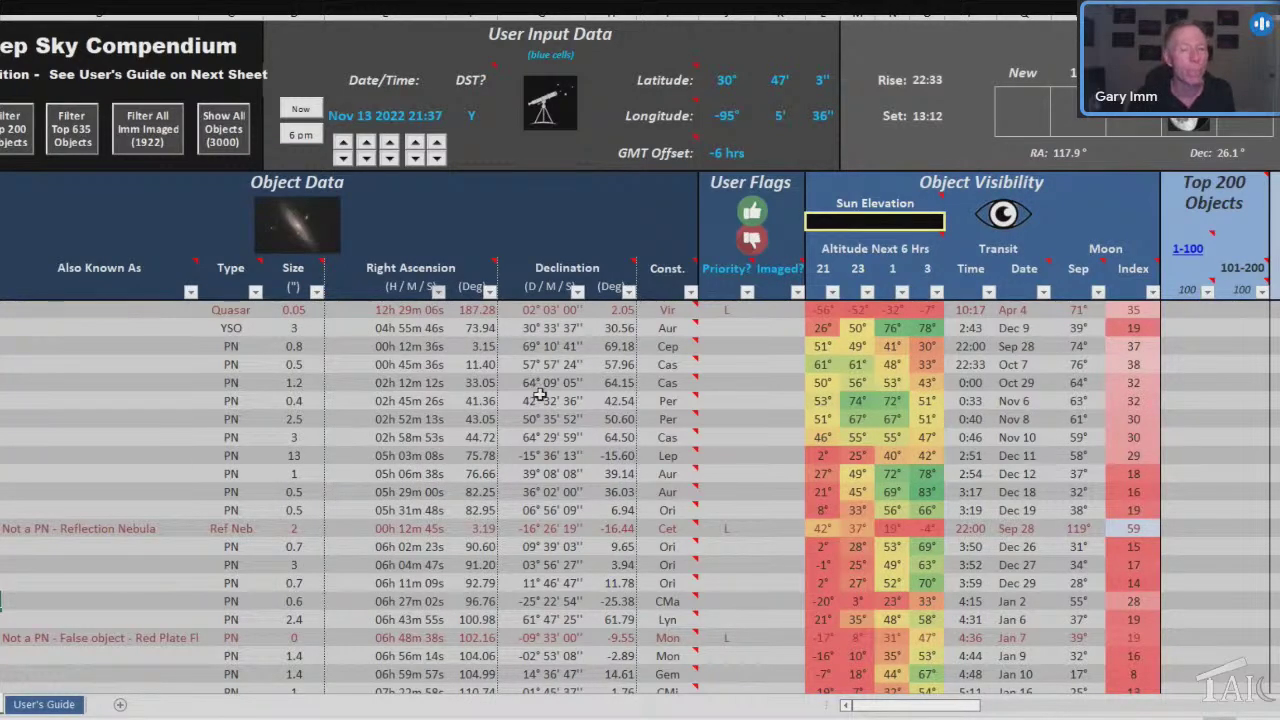
scroll(539, 395, "up", 10)
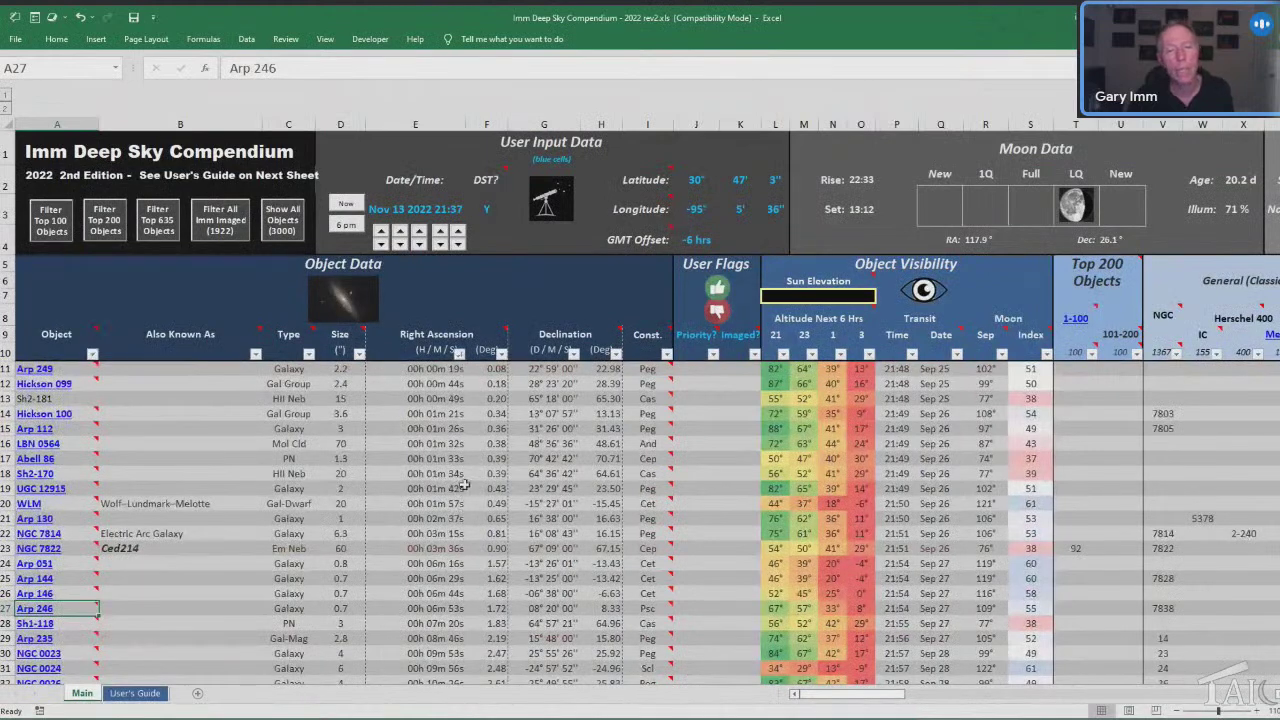
left_click(459, 354)
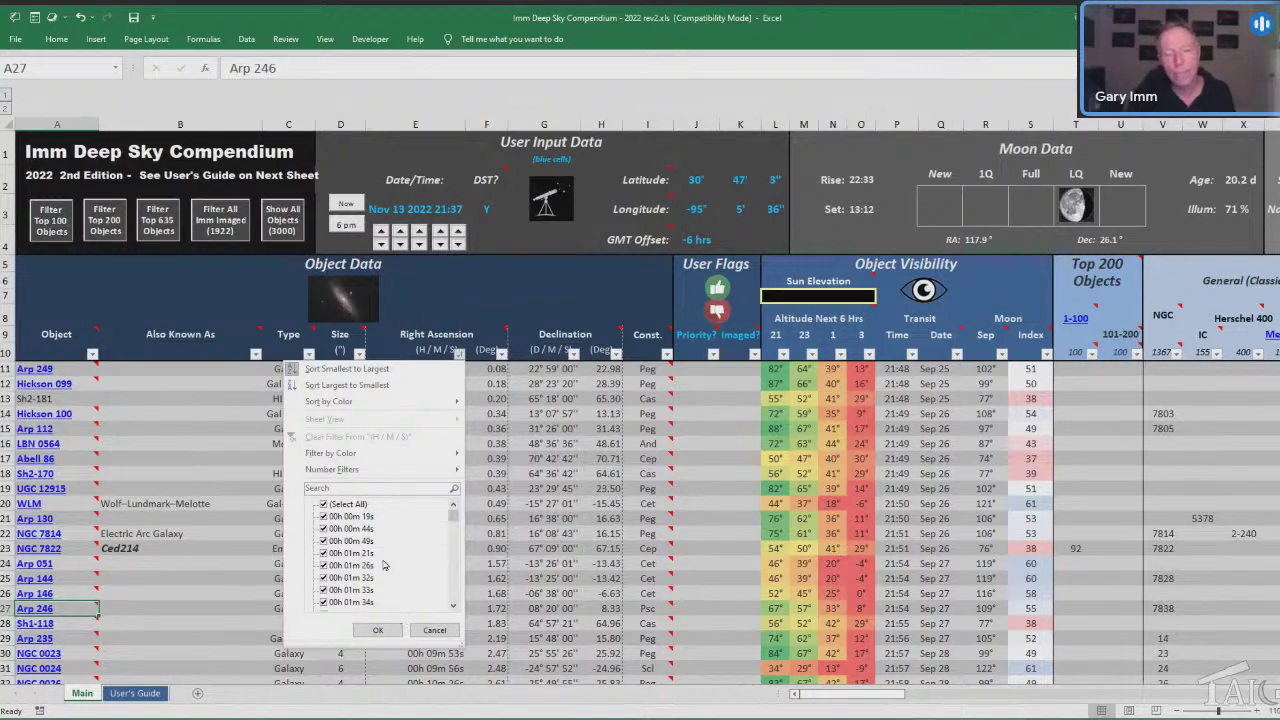
mouse_move(397, 473)
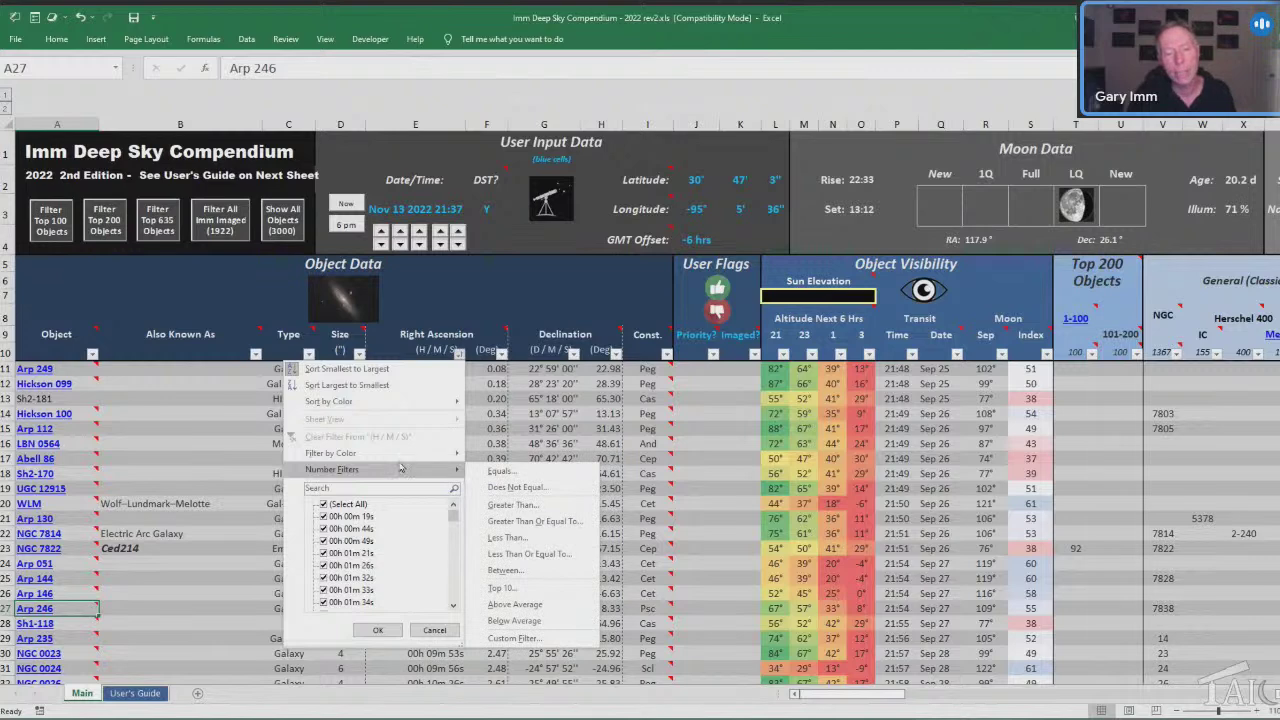
key("Escape")
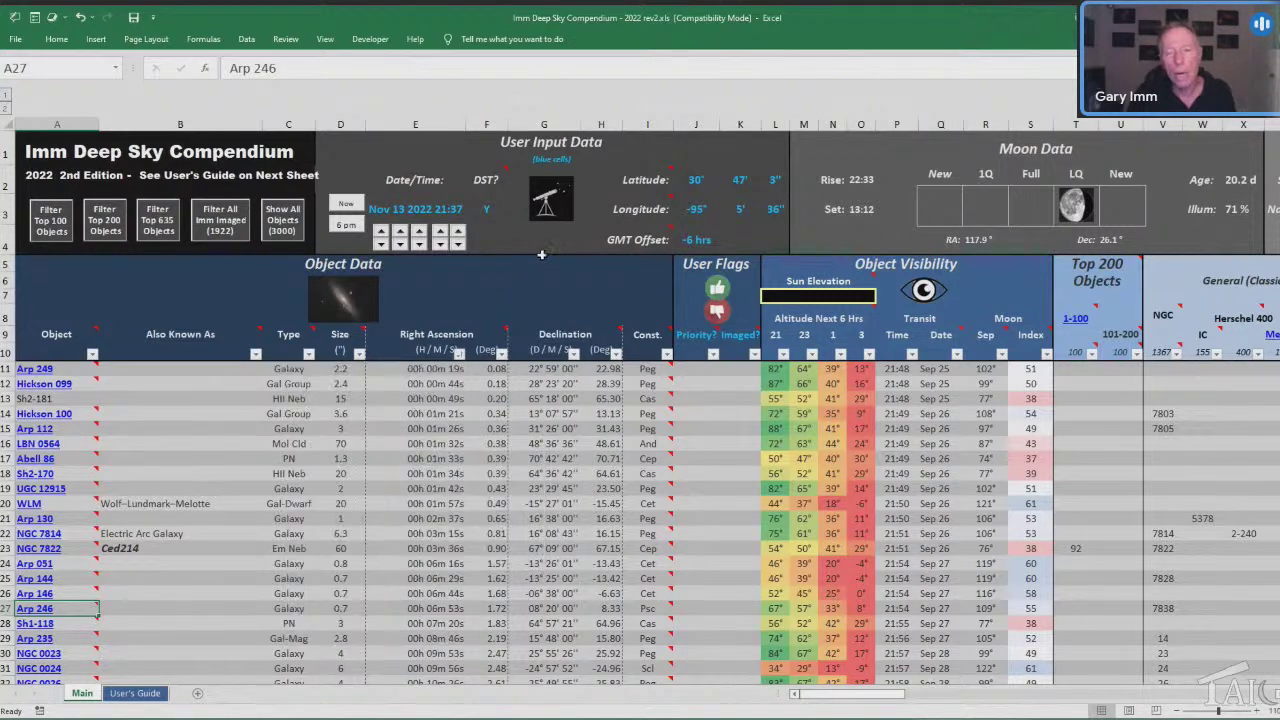
Filter to the Top 100 objects and sort them by 21-hour altitude, highest first.
left_click(1092, 354)
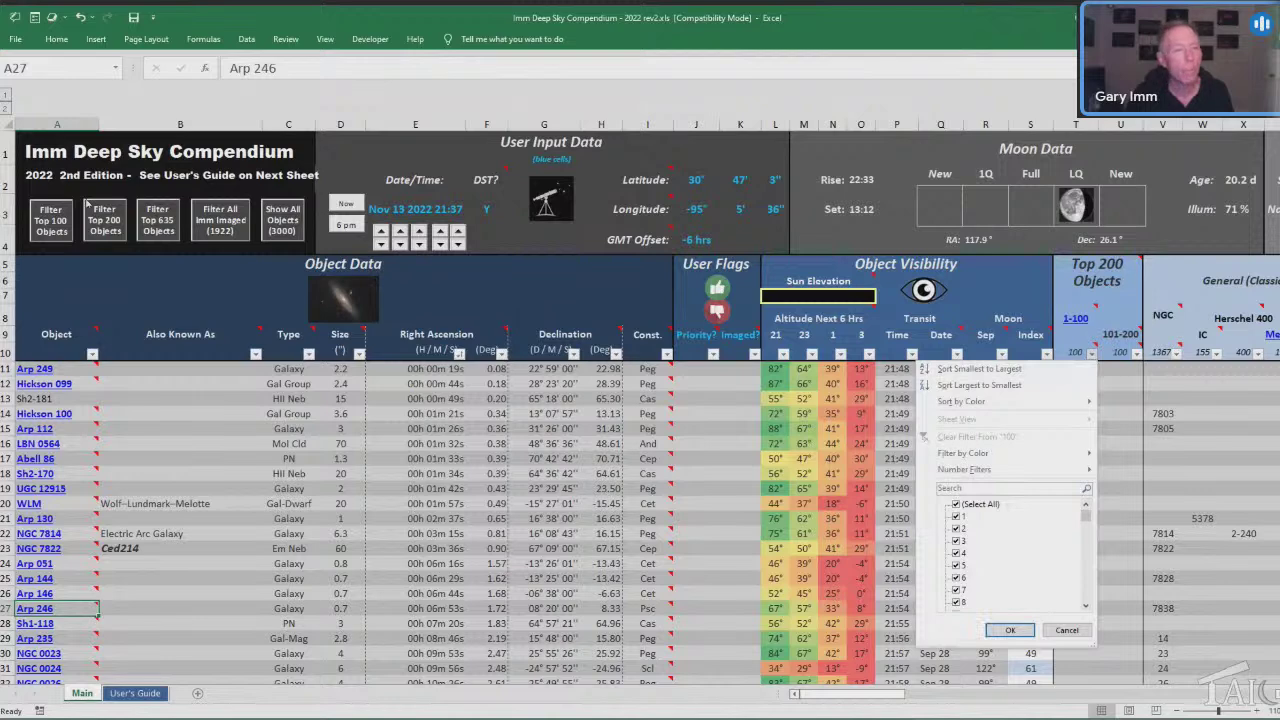
left_click(45, 214)
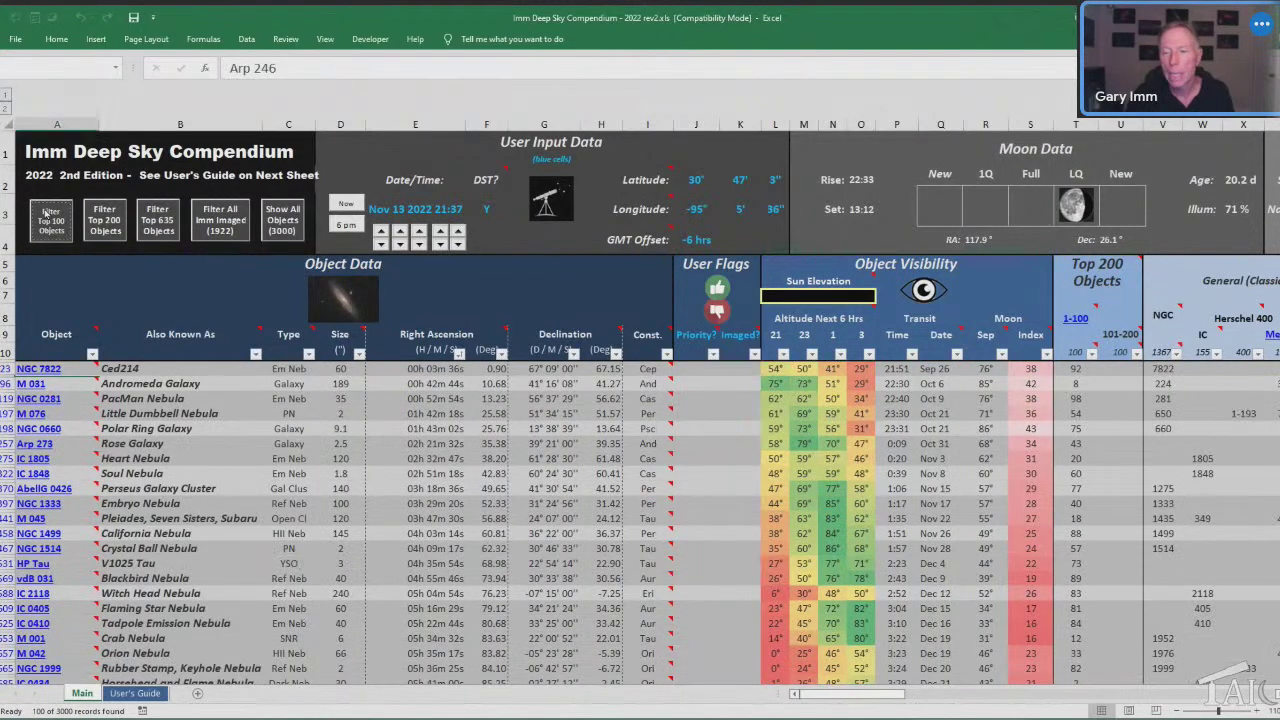
left_click(1093, 355)
left_click(1075, 369)
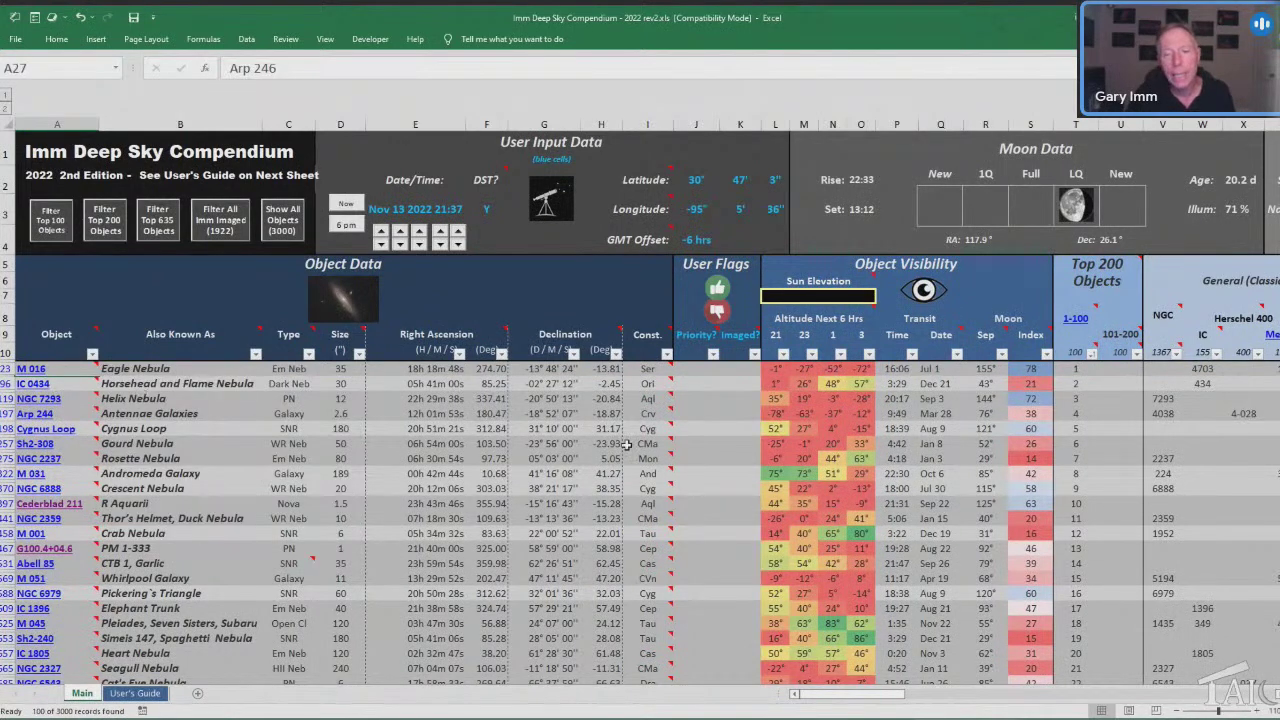
left_click(783, 353)
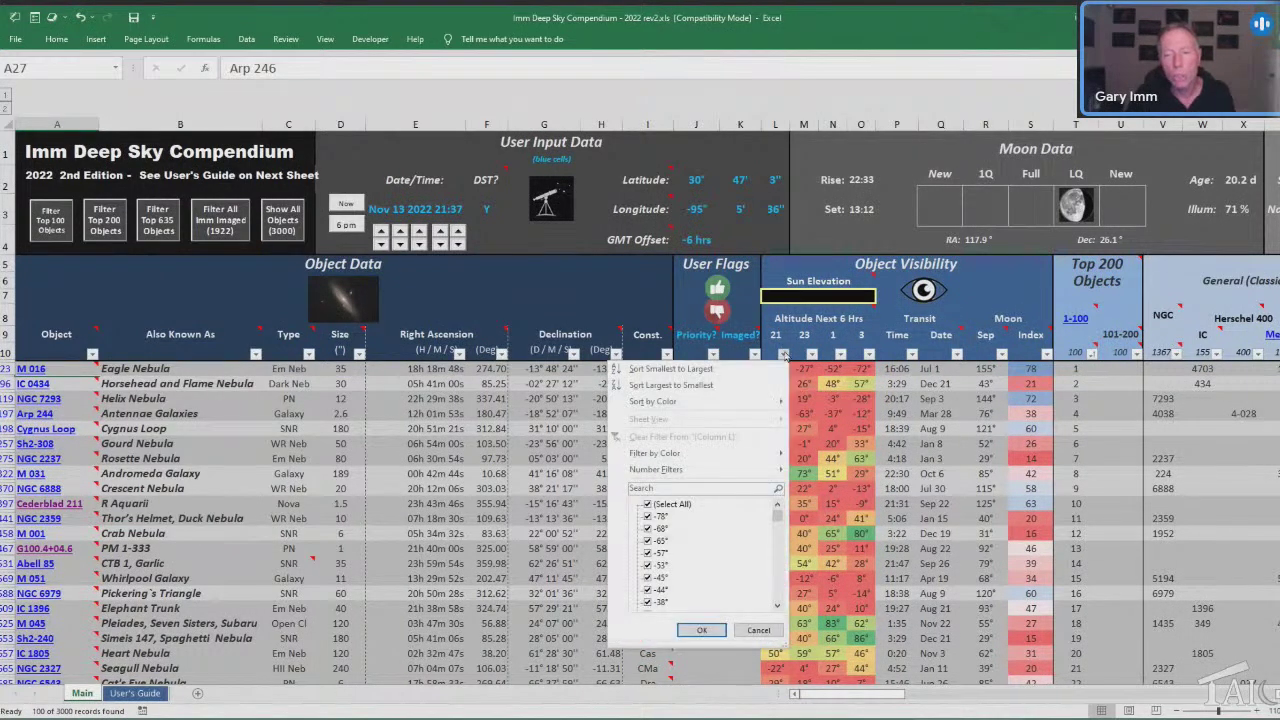
left_click(727, 386)
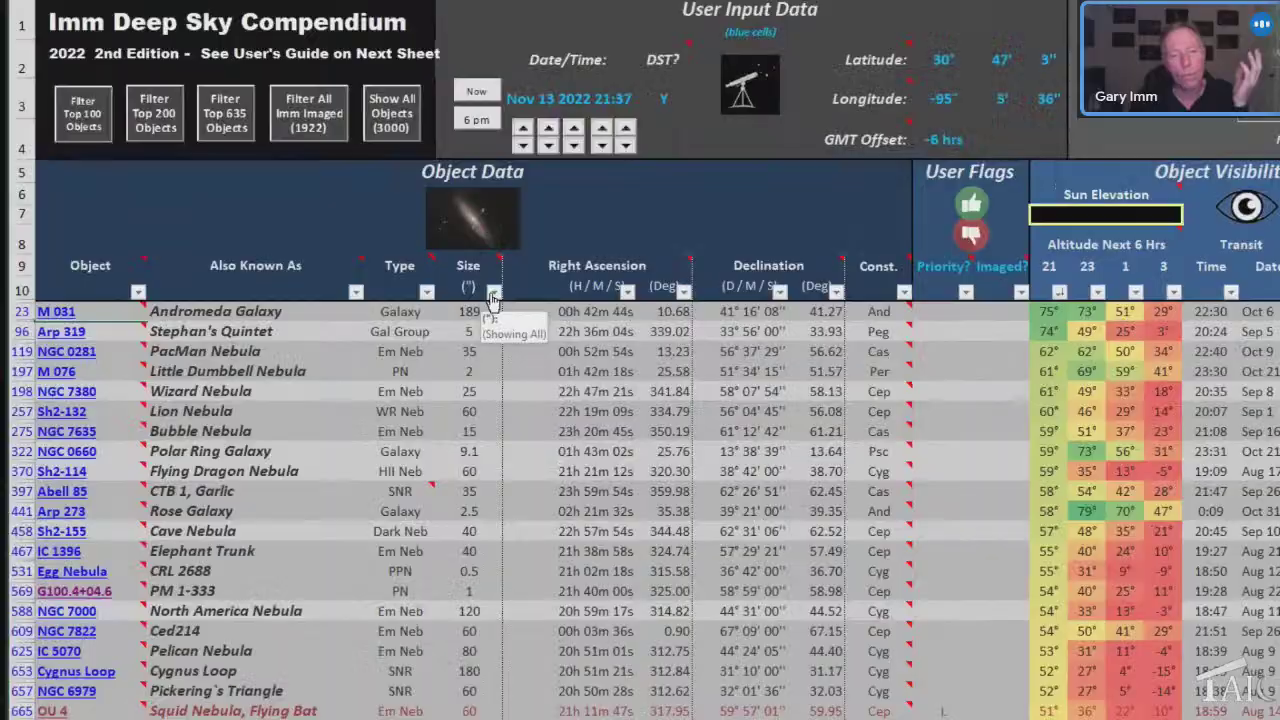
Filter the Size column to objects with a size greater than 40.
left_click(359, 355)
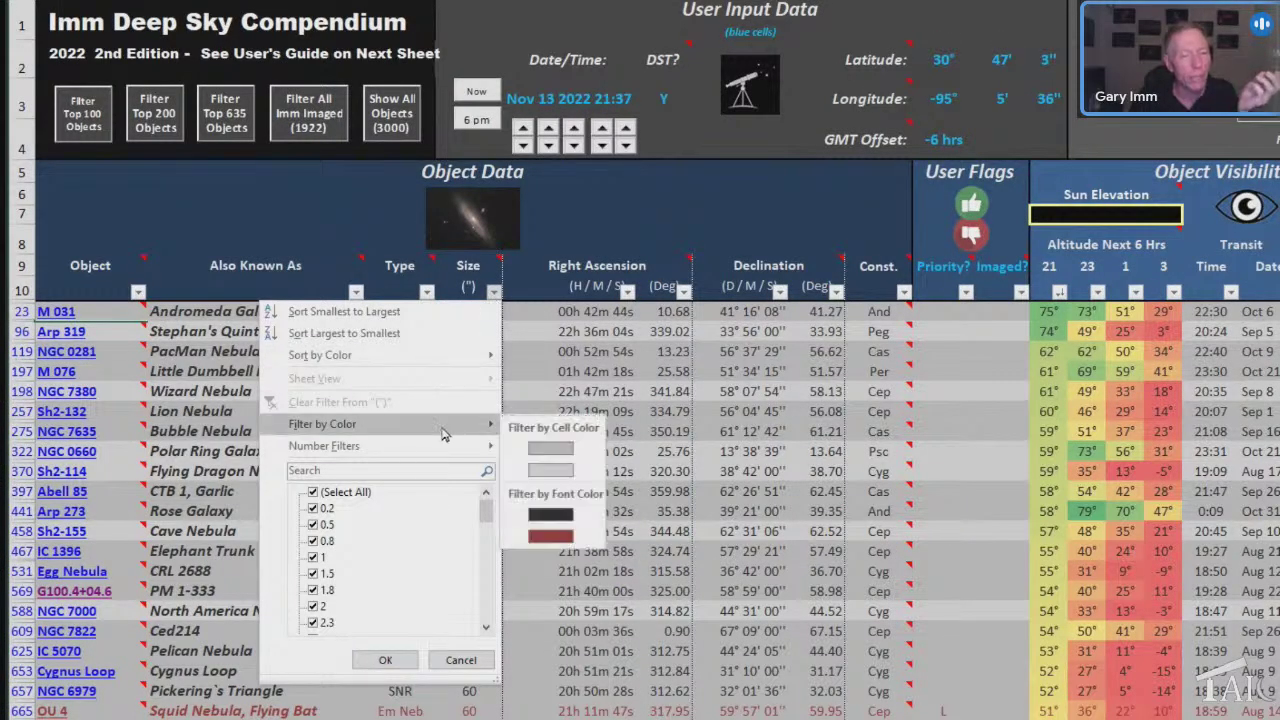
mouse_move(452, 446)
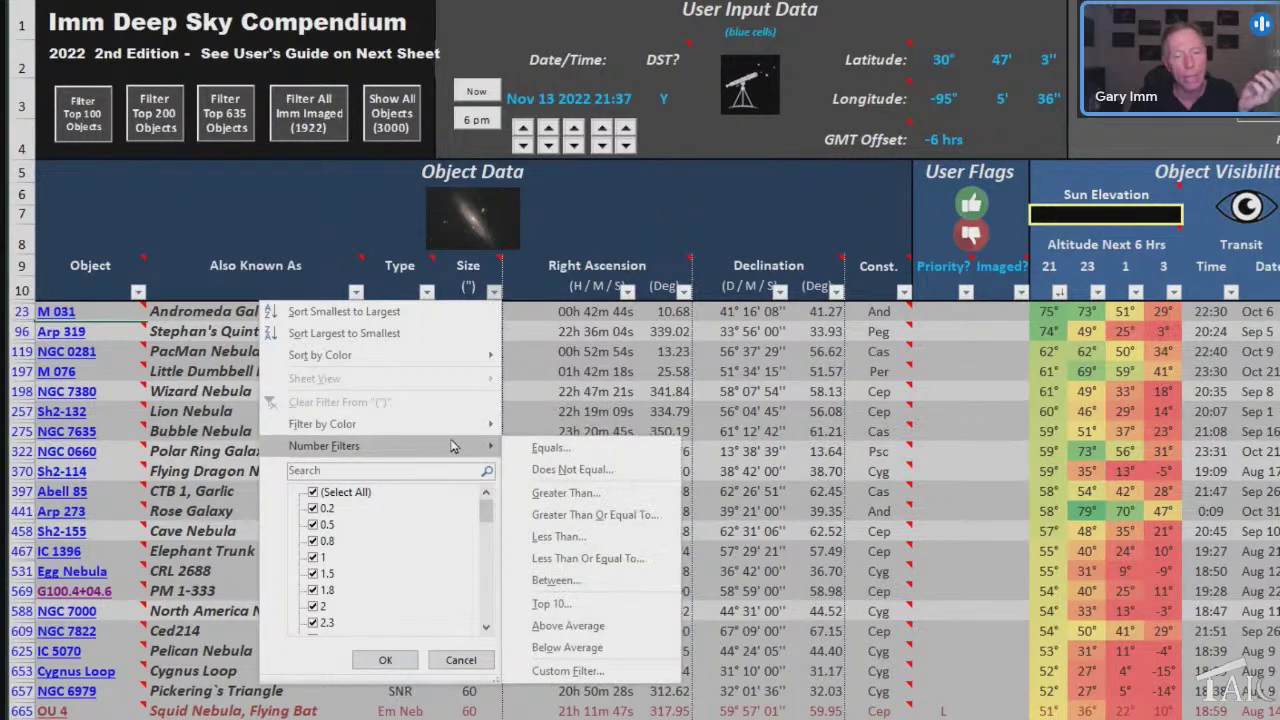
left_click(565, 493)
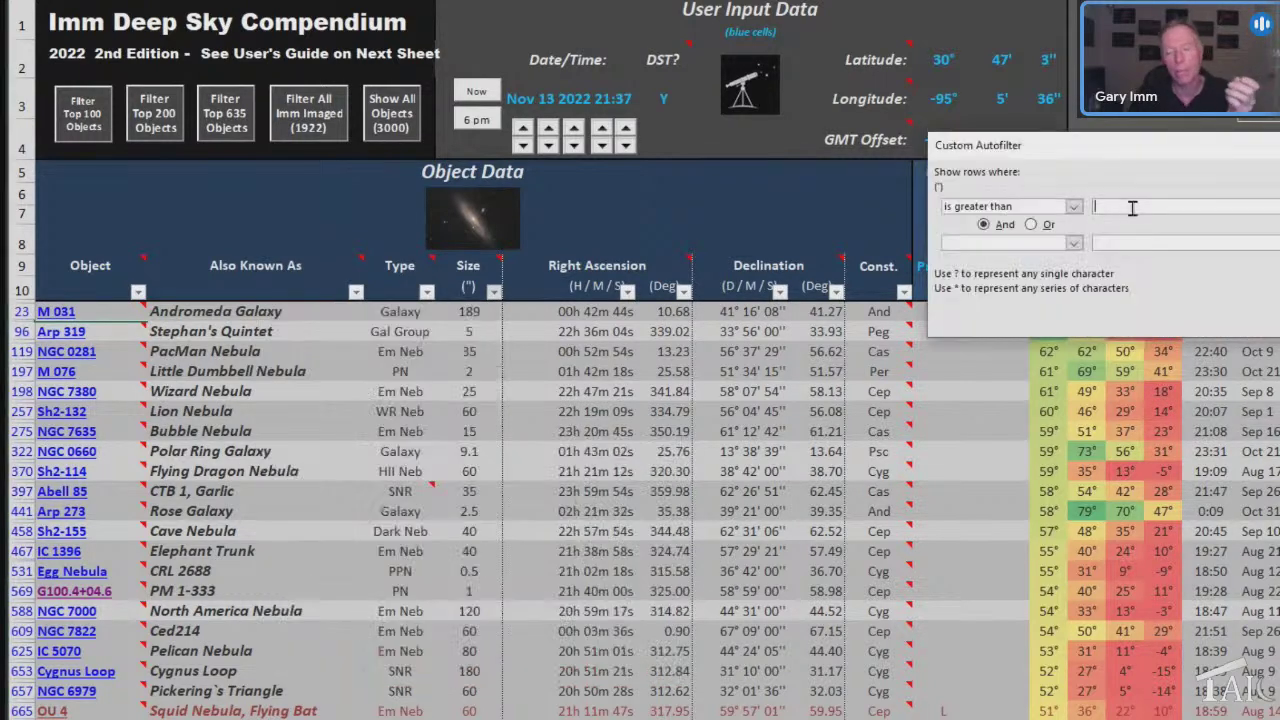
type("40")
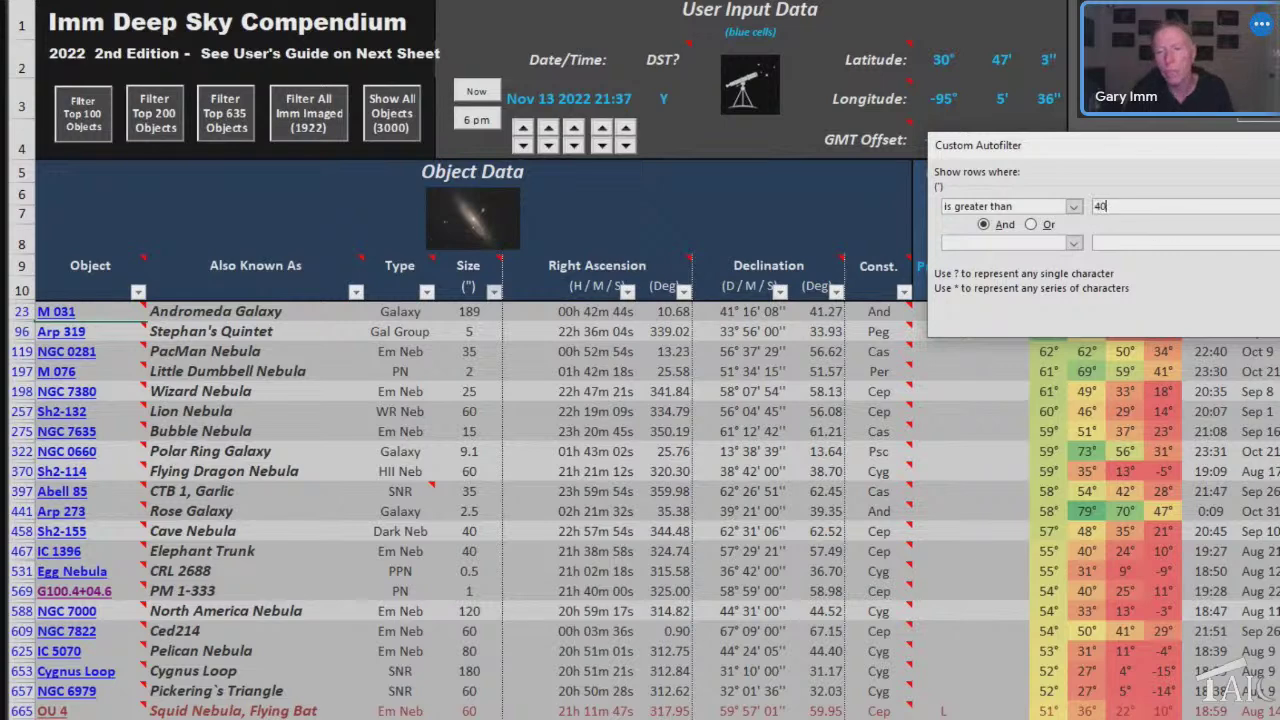
key("Return")
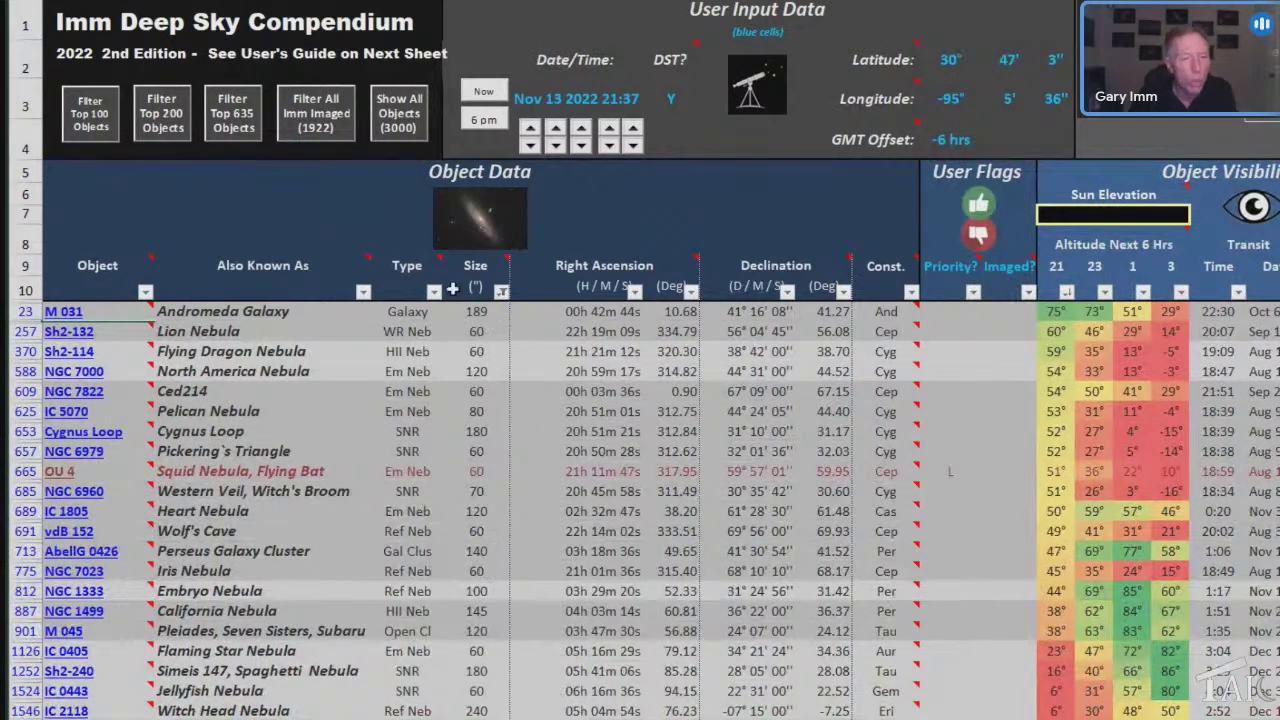
Filter the Type column to show only Galaxy objects.
left_click(433, 292)
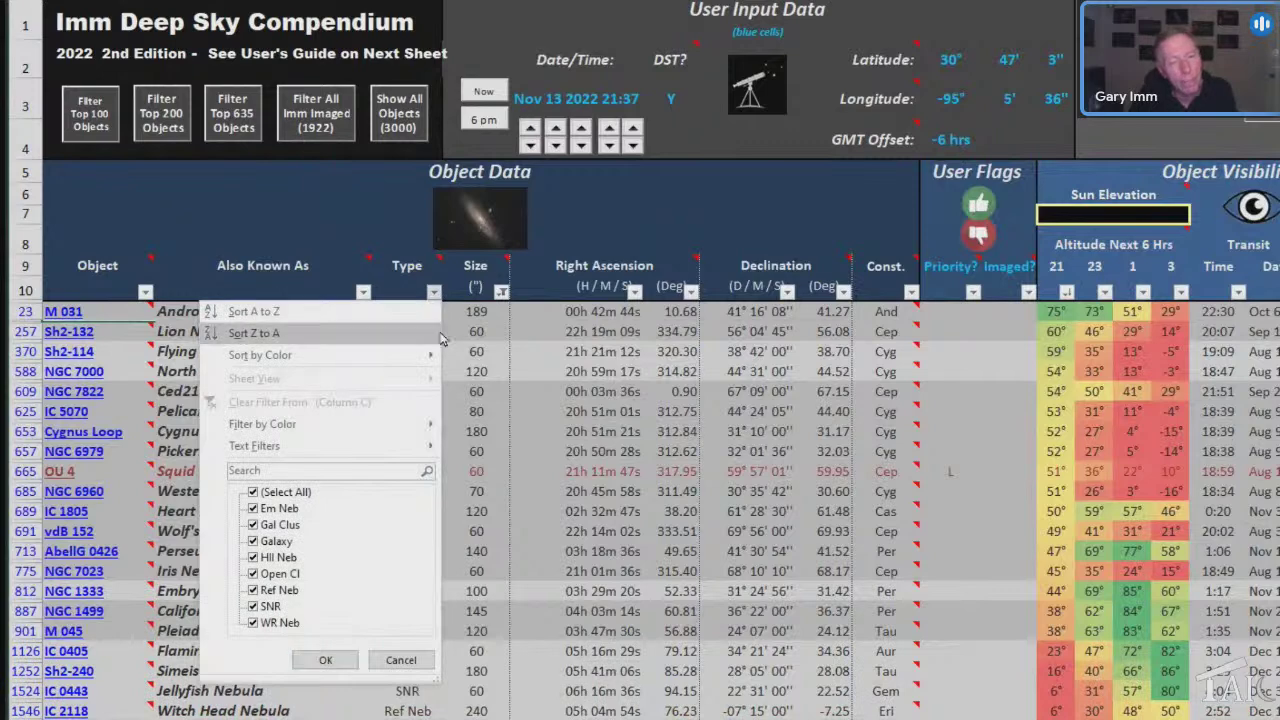
left_click(253, 493)
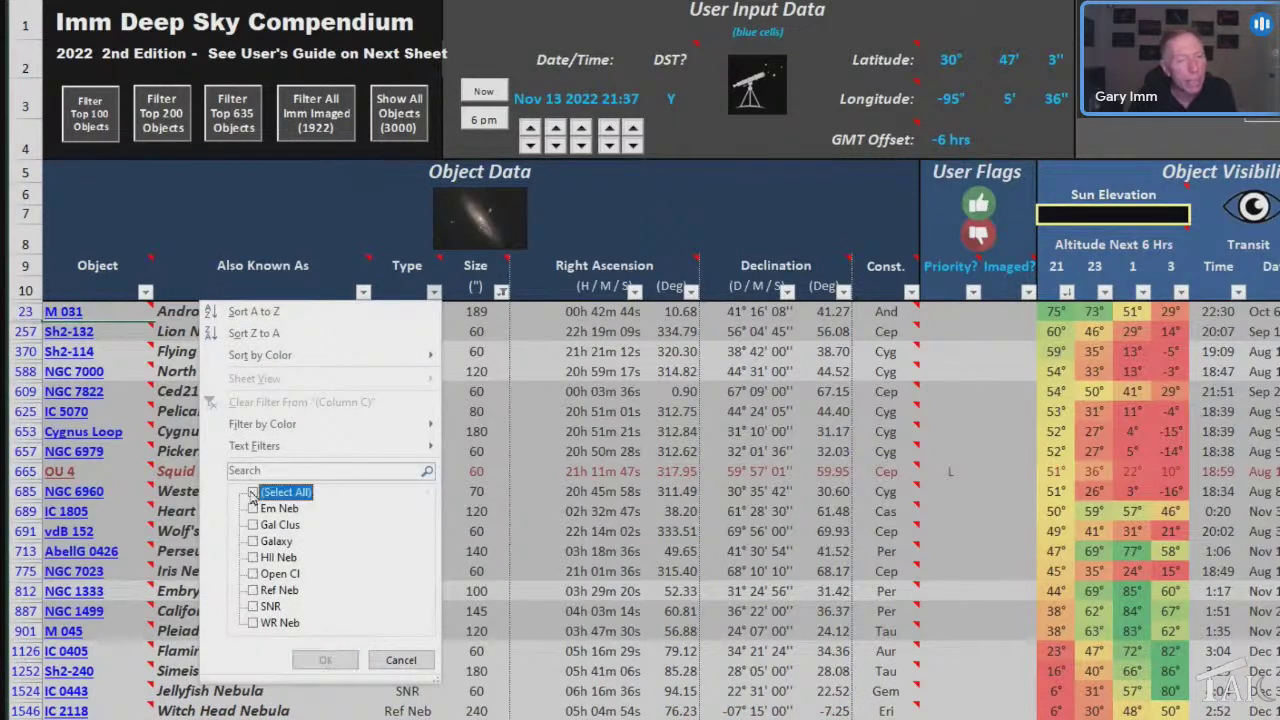
left_click(253, 541)
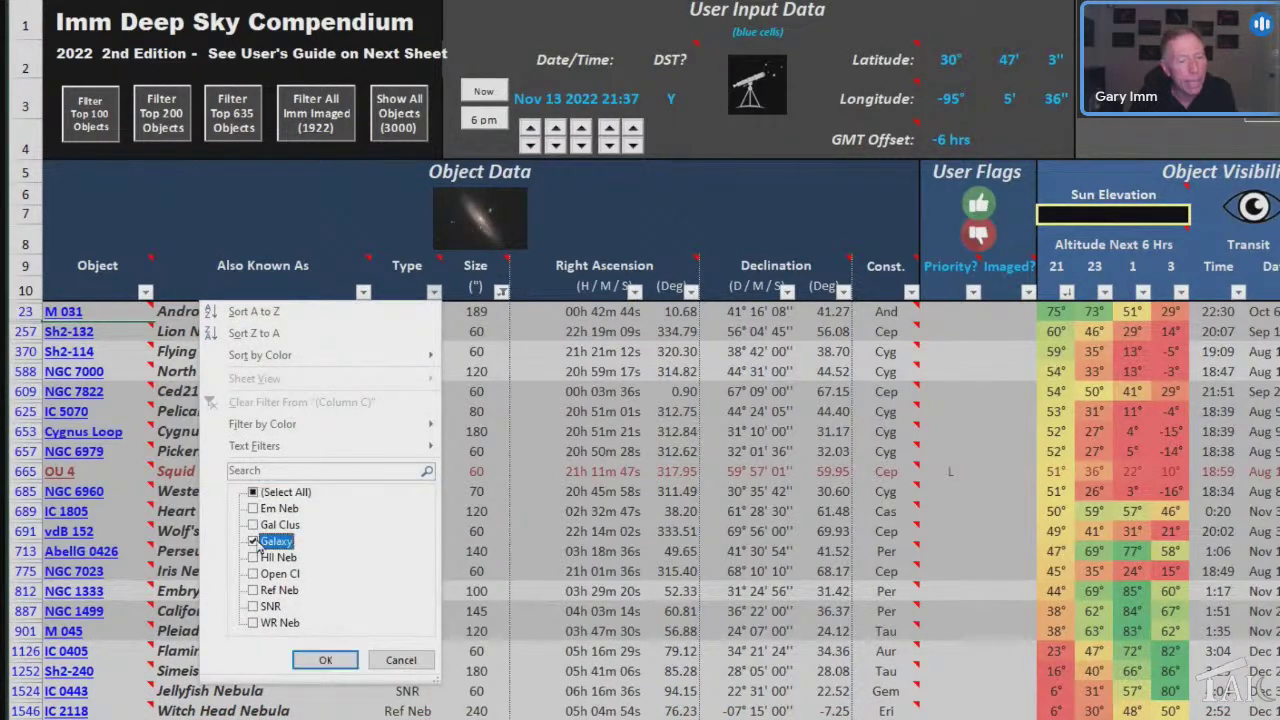
left_click(325, 660)
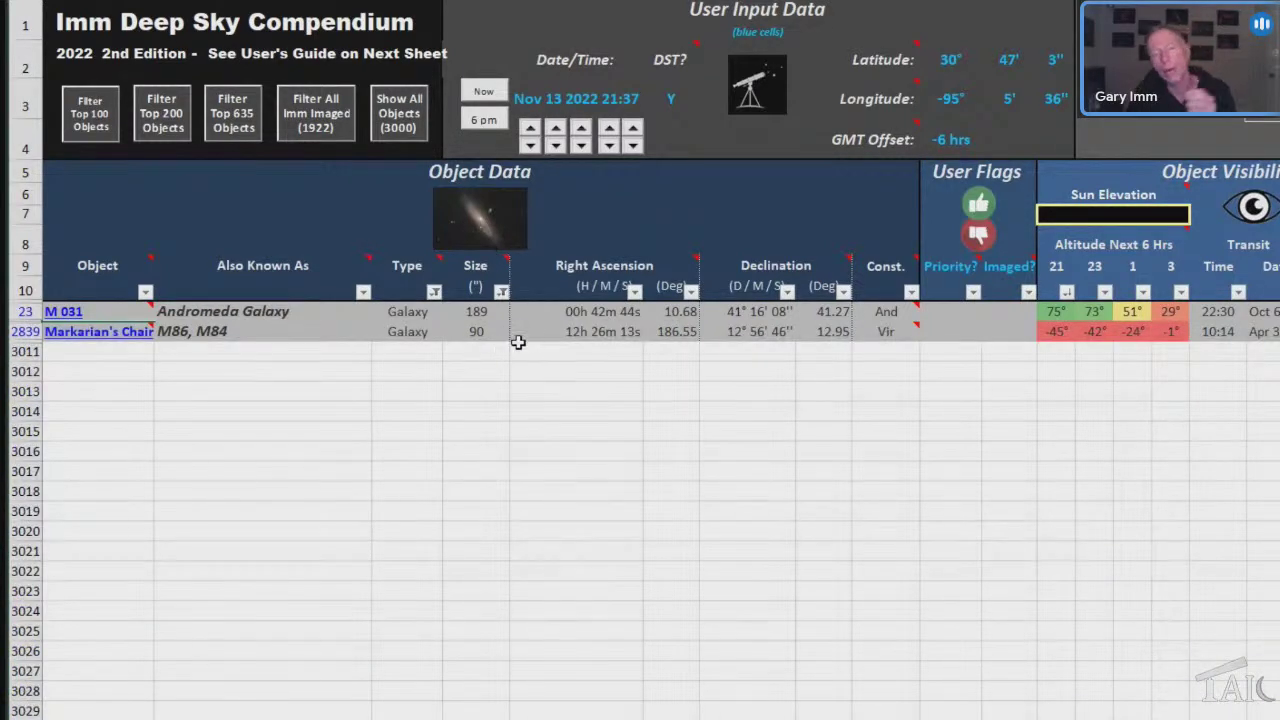
Reopen the Size column's Greater Than condition for editing.
left_click(502, 293)
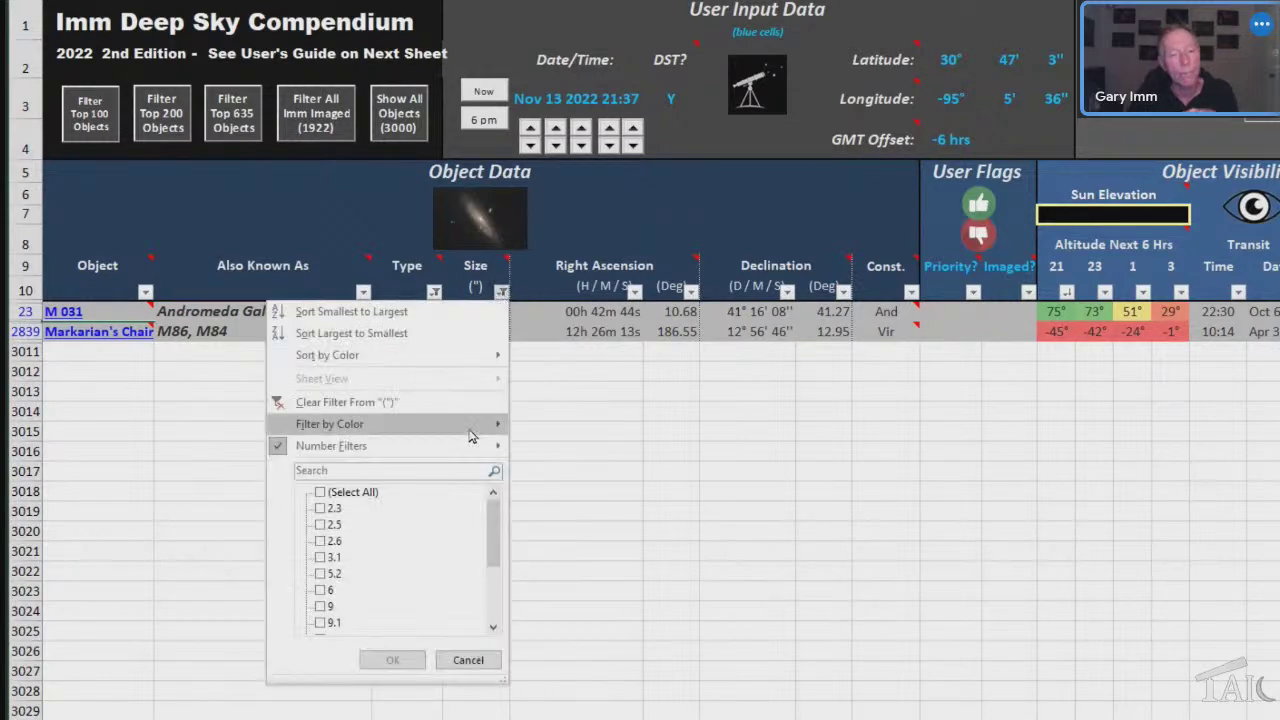
mouse_move(478, 453)
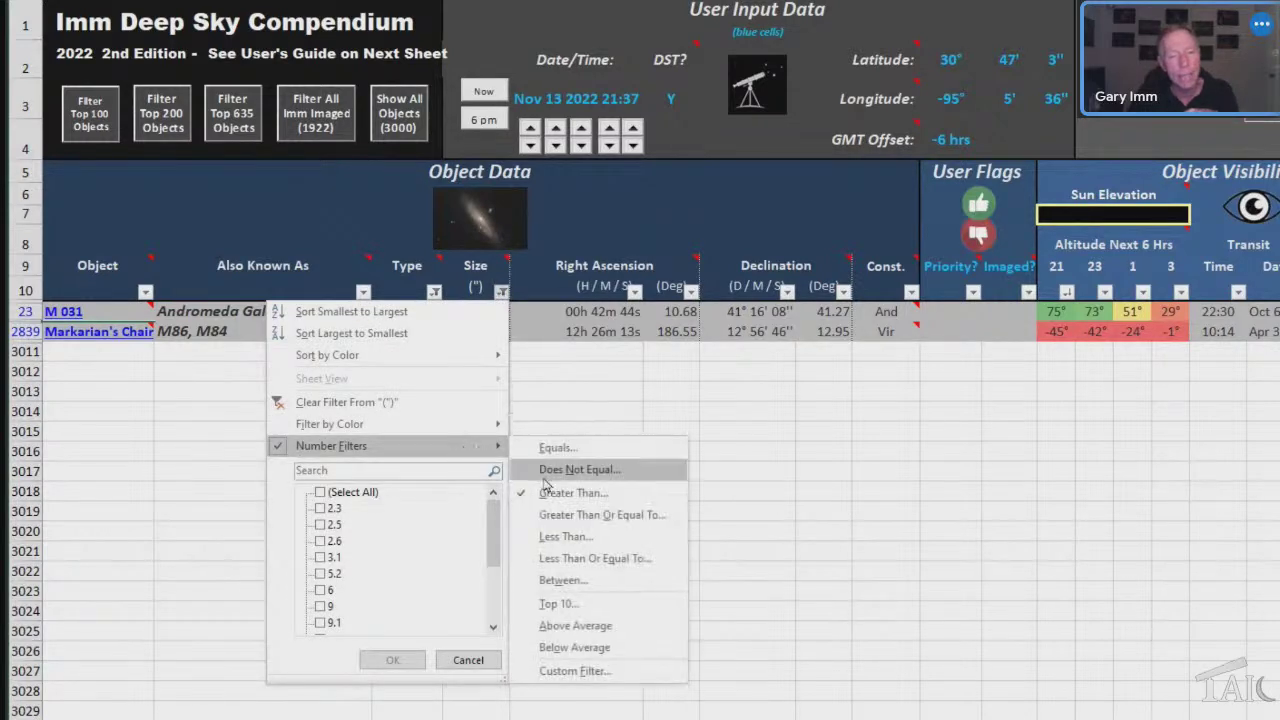
left_click(573, 493)
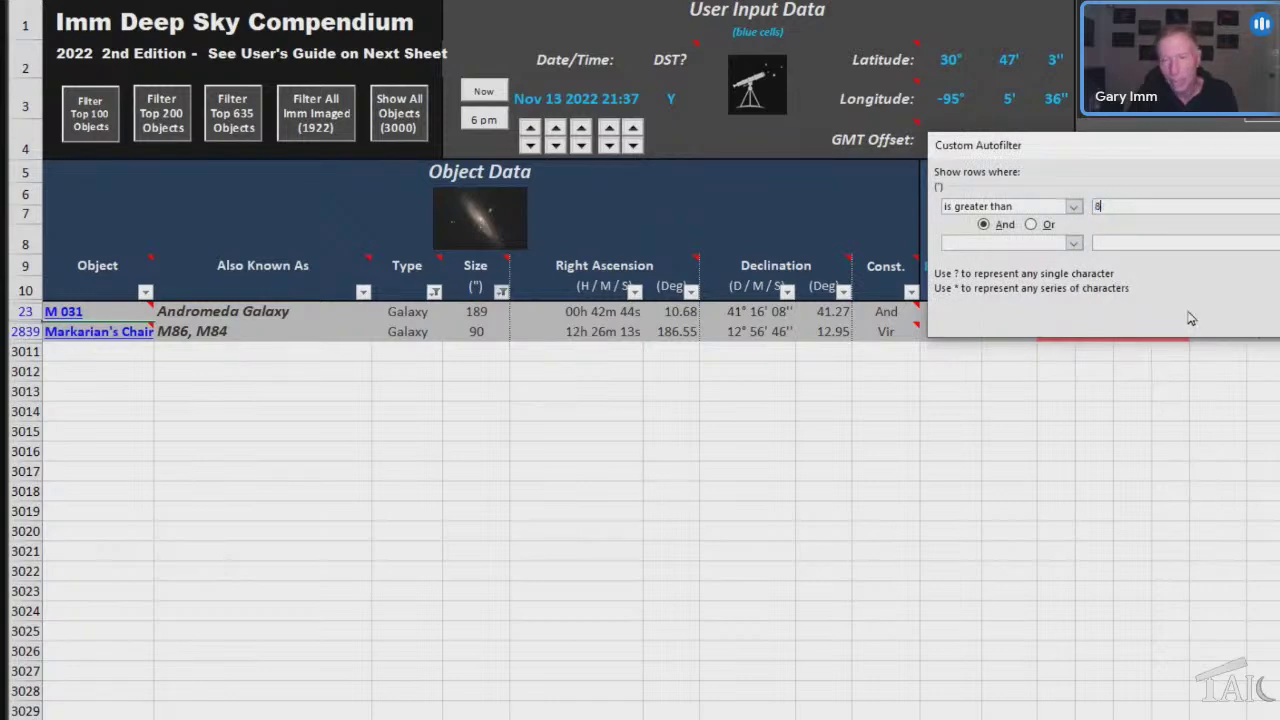
Apply the Size 'is greater than' 8 condition to the galaxy list.
key("Return")
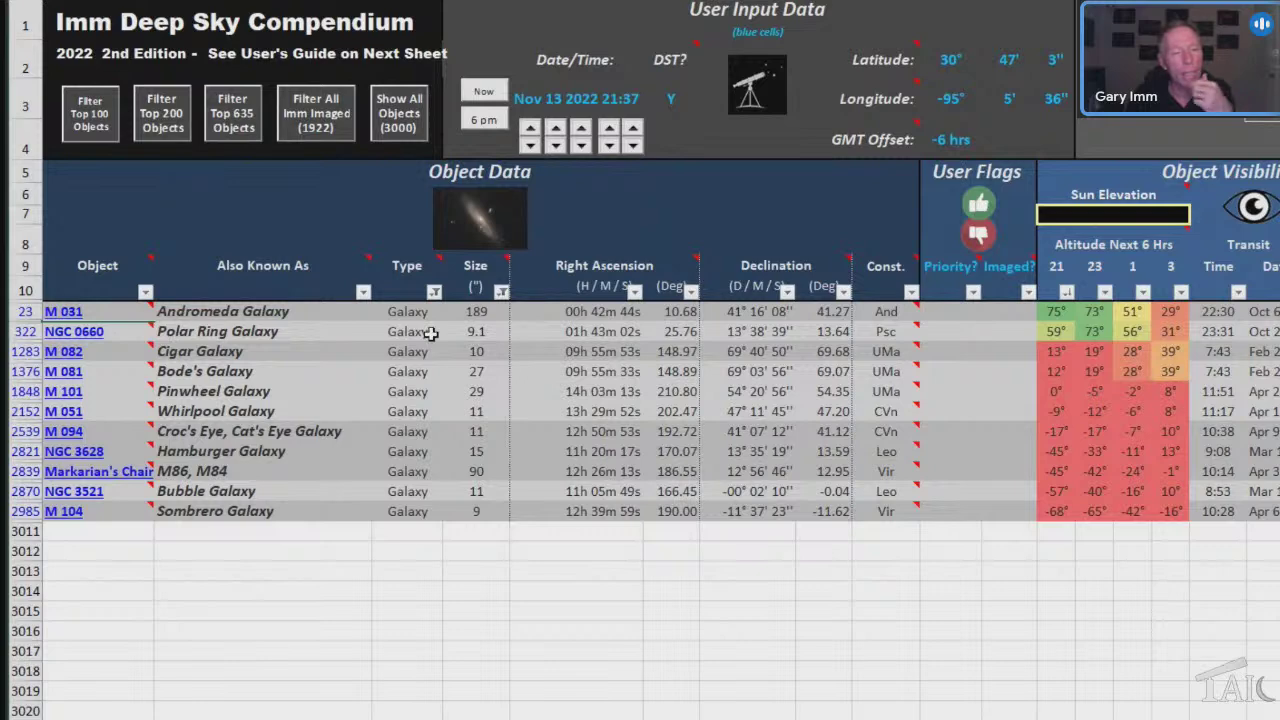
mouse_move(76, 340)
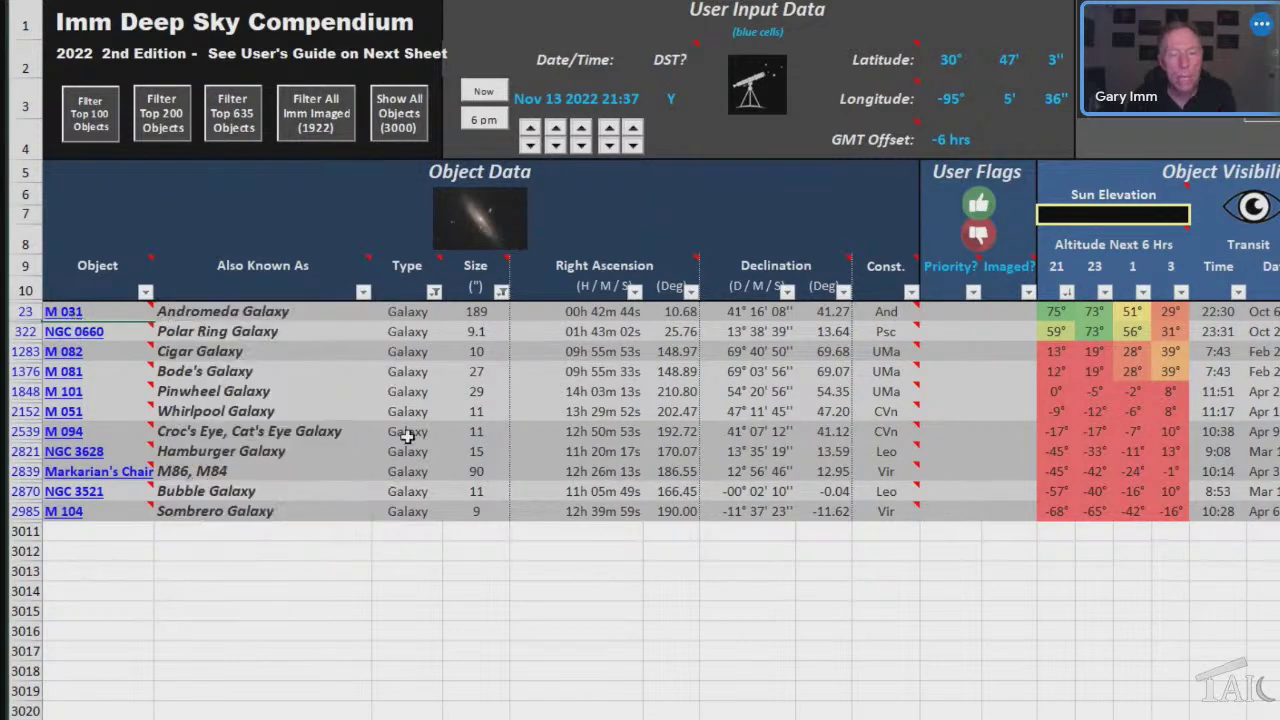
left_click(501, 292)
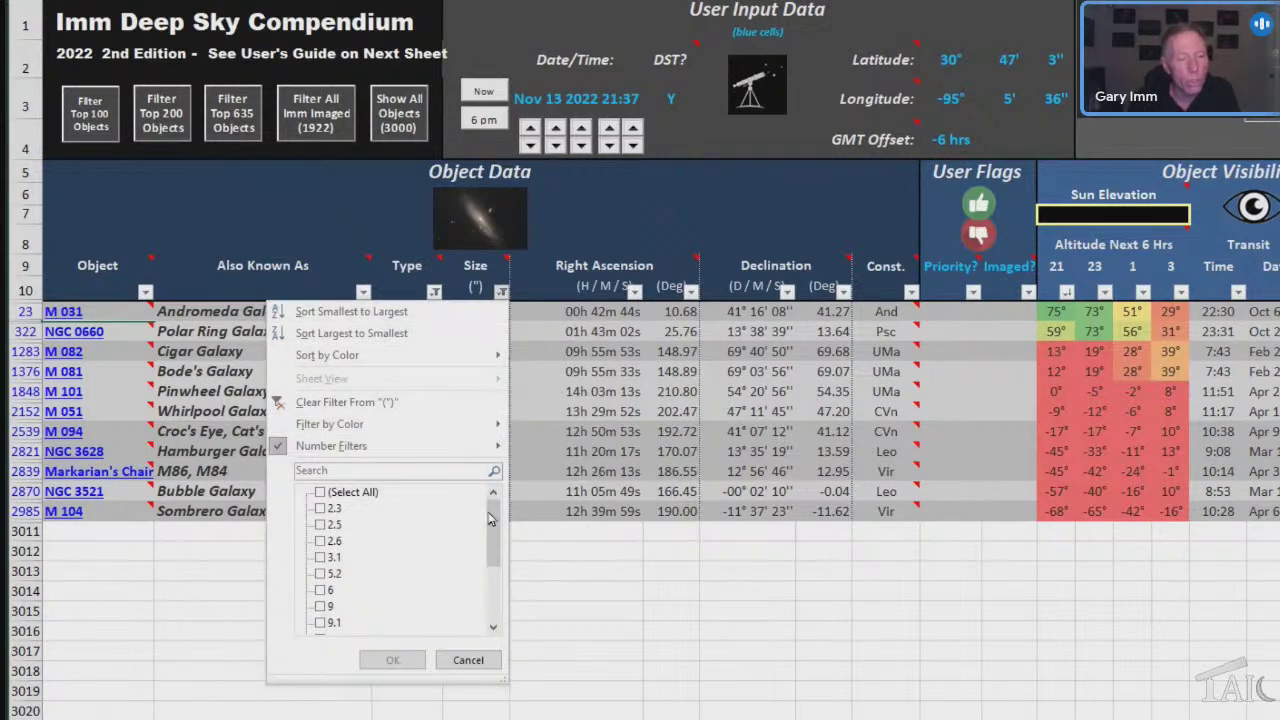
left_click_drag(493, 518, 498, 575)
left_click(225, 612)
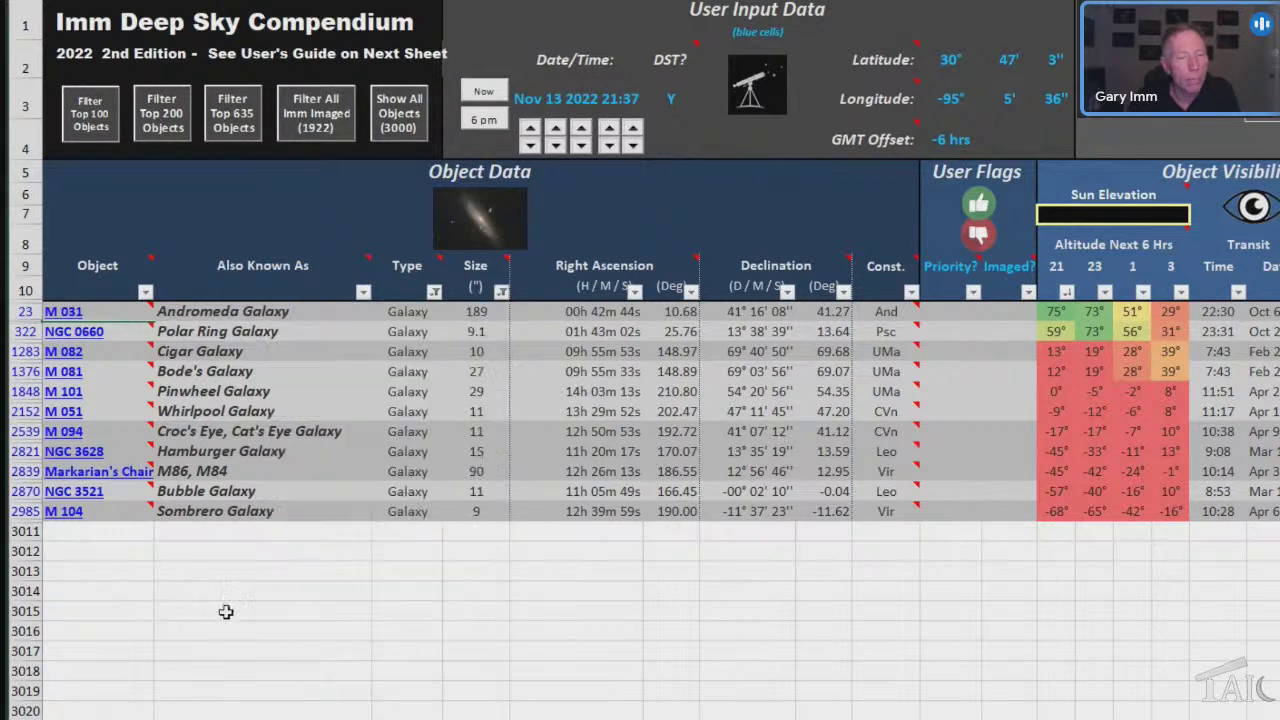
left_click(434, 291)
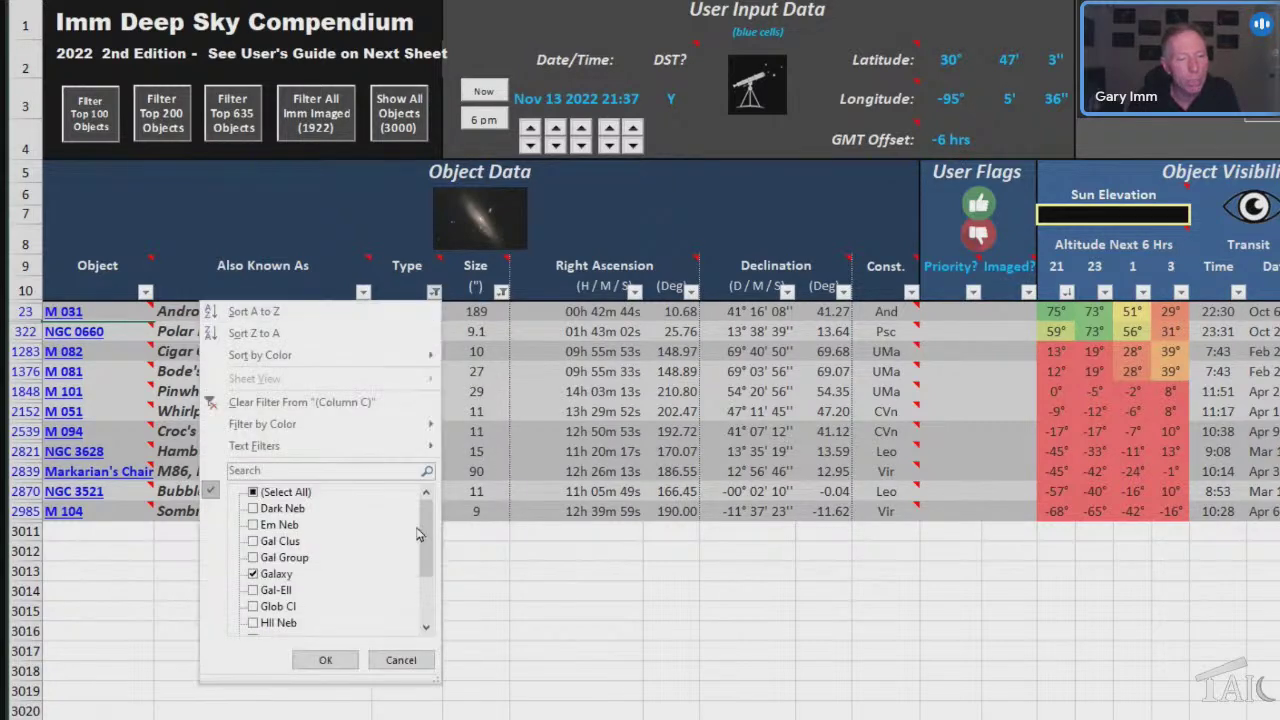
left_click(325, 660)
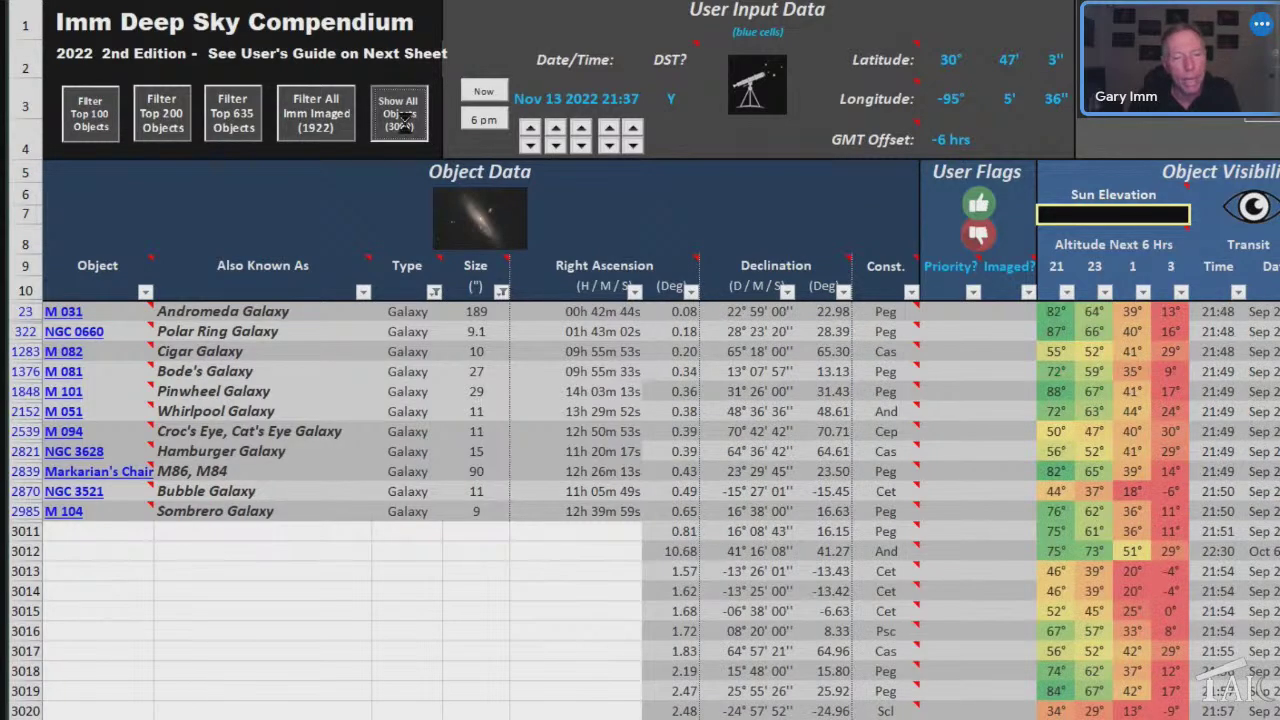
Show all 3000 objects again and view the Const. cells' constellation map comments.
left_click(399, 114)
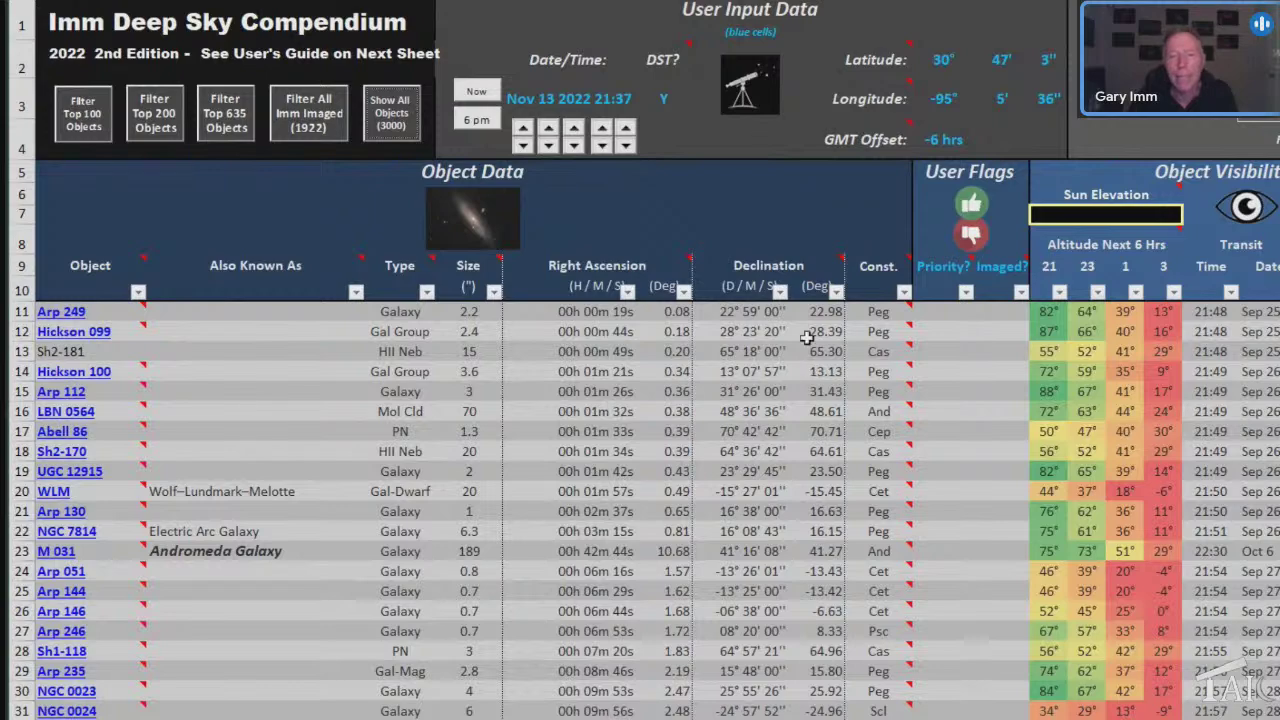
mouse_move(897, 311)
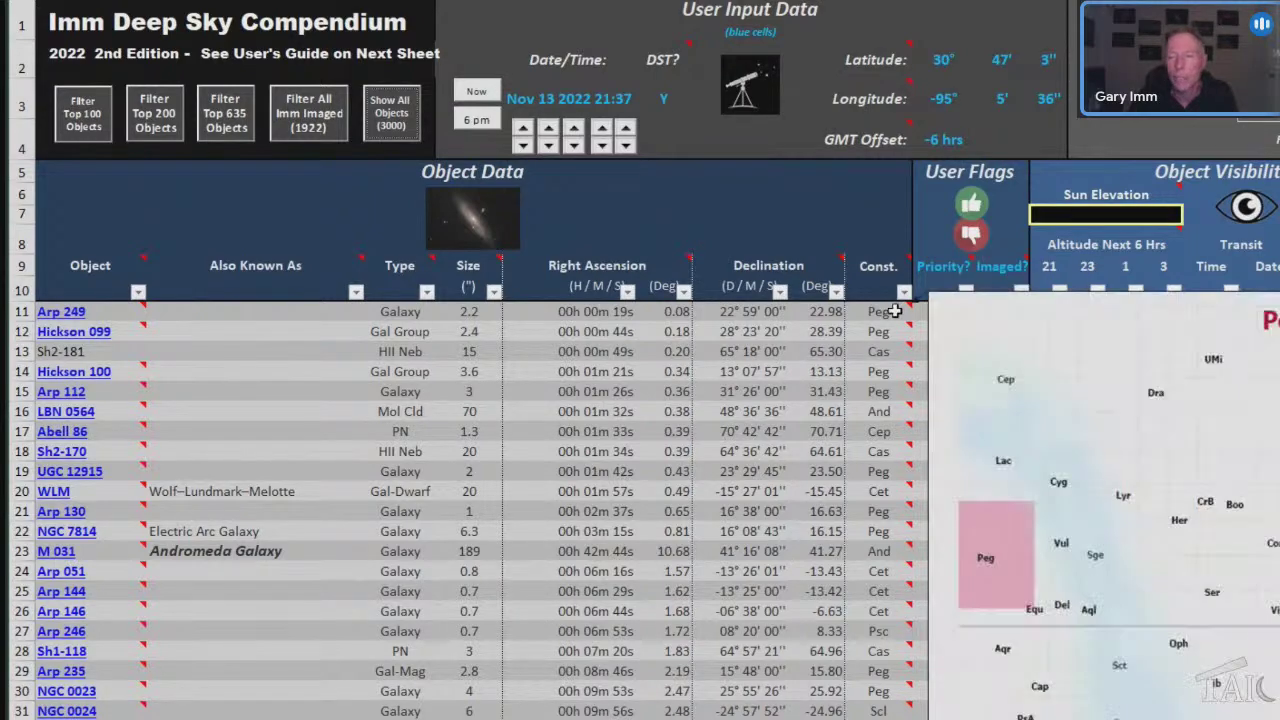
mouse_move(886, 410)
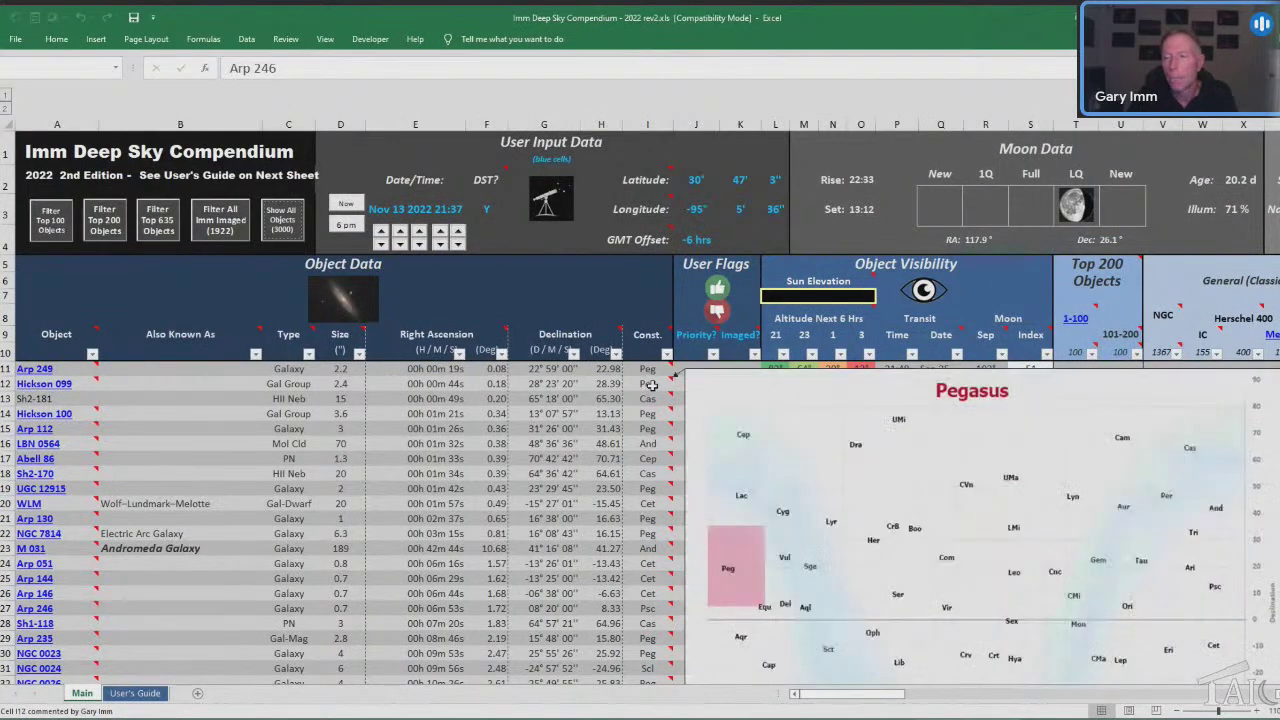
scroll(634, 325, "down", 2)
mouse_move(640, 247)
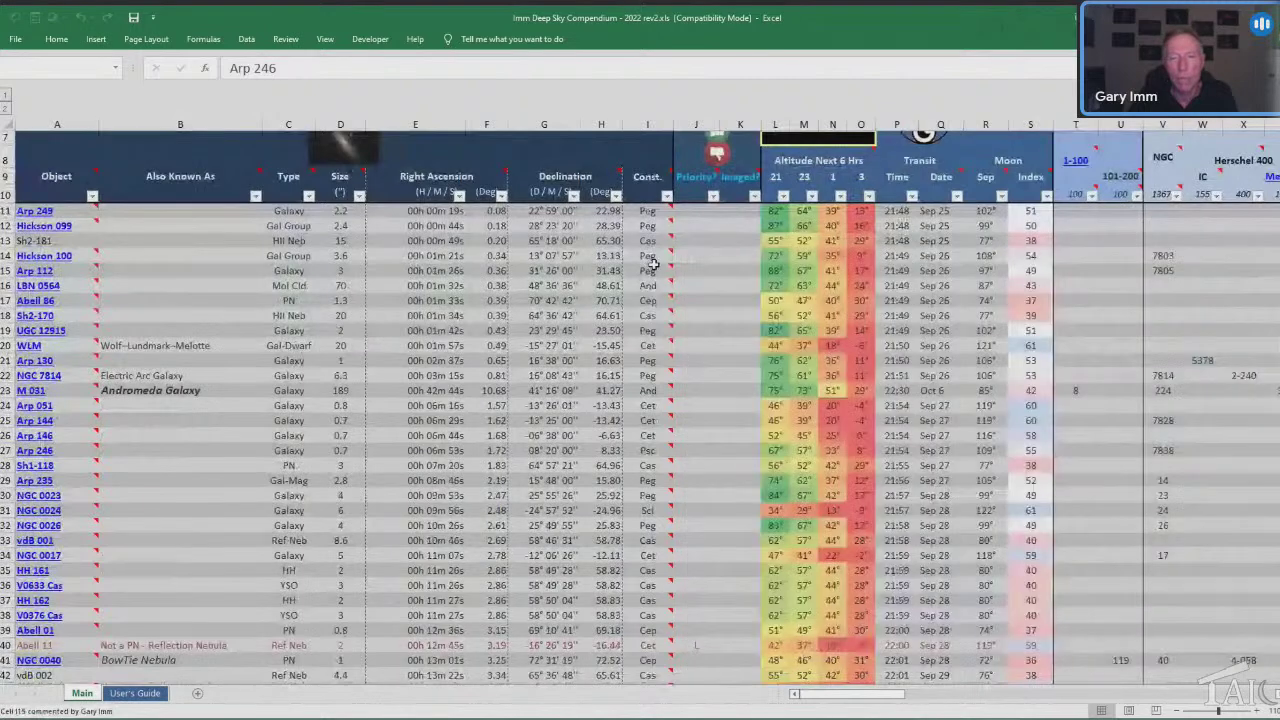
scroll(855, 428, "up", 2)
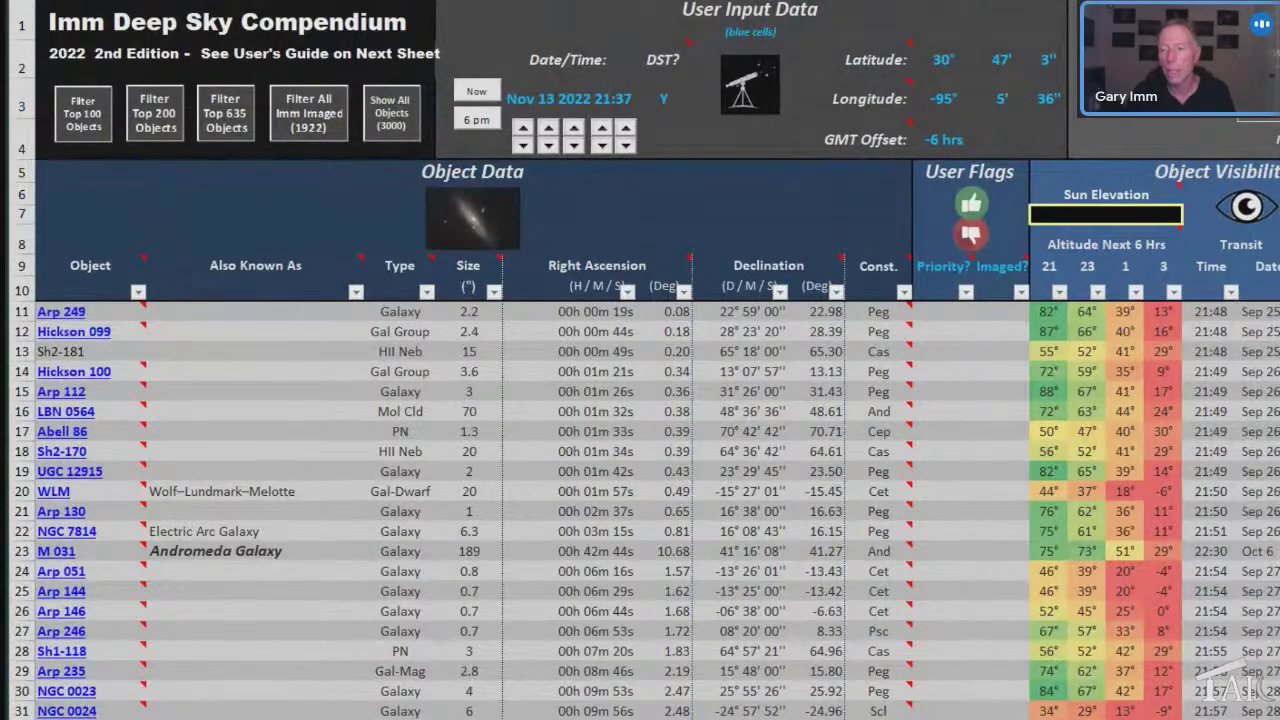
List the Top 100 objects and set priority h for Eagle Nebula and Cygnus Loop, l for Horsehead.
left_click(391, 113)
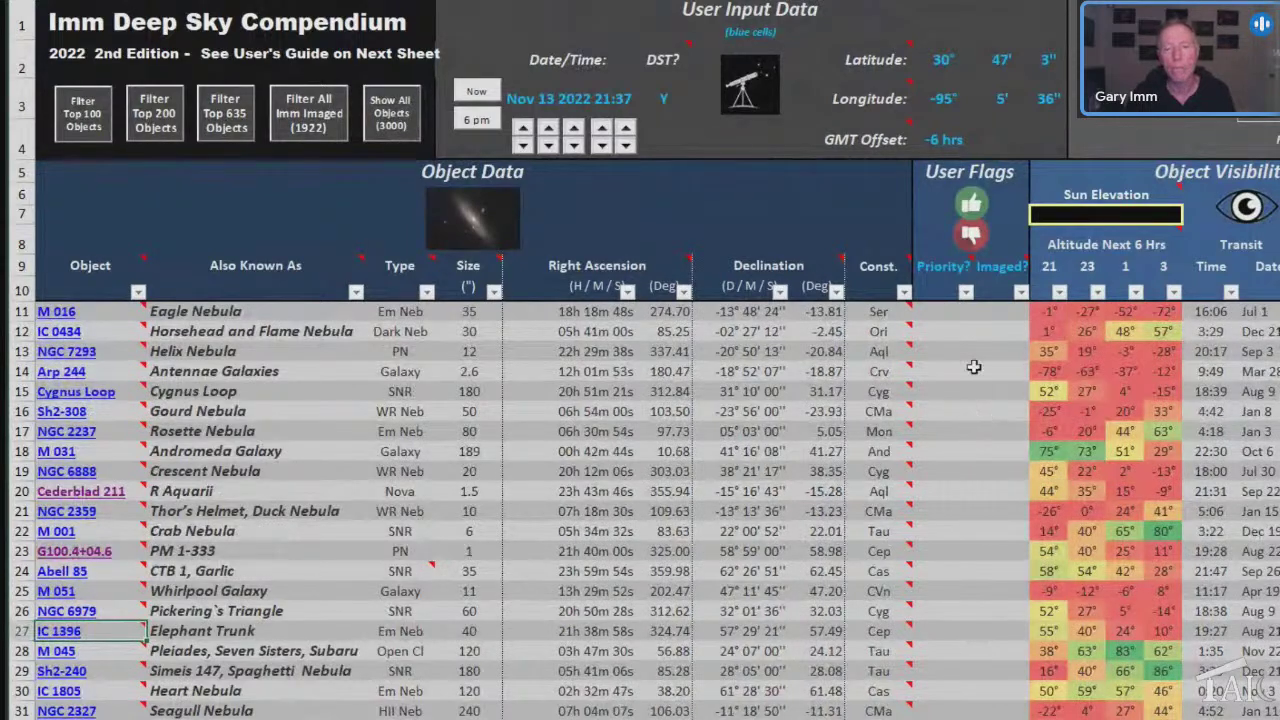
left_click(941, 313)
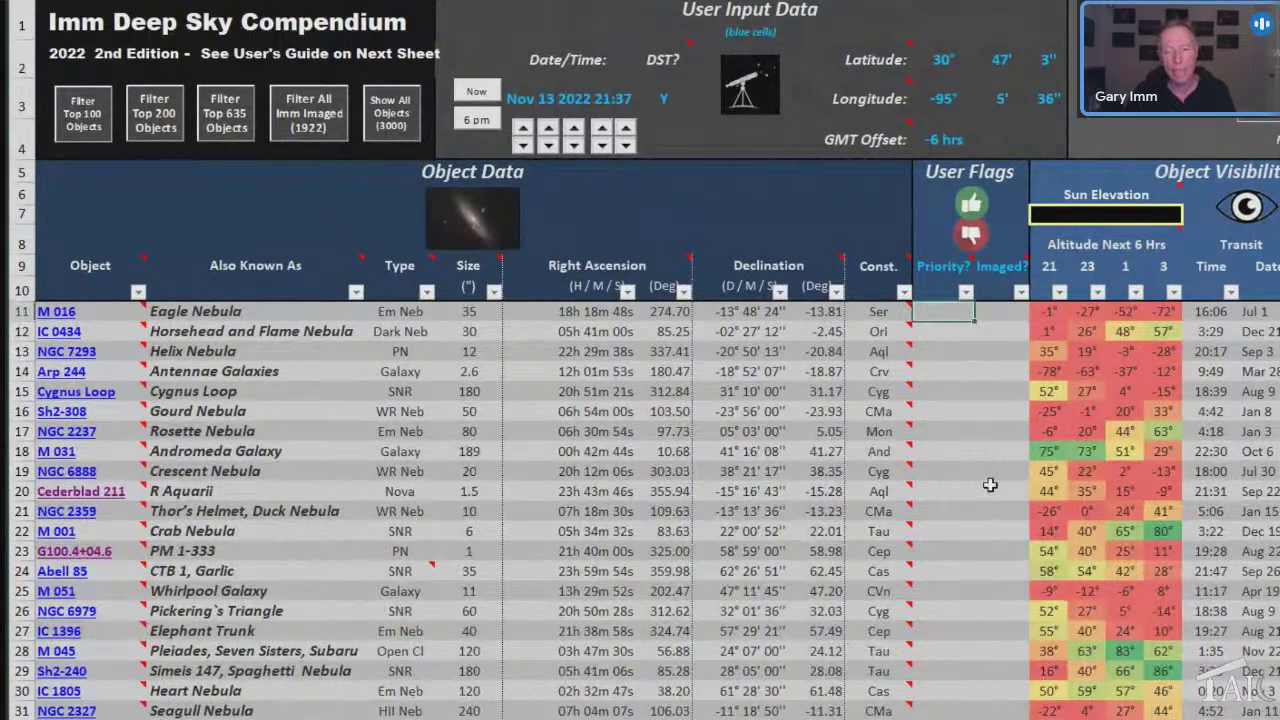
type("h")
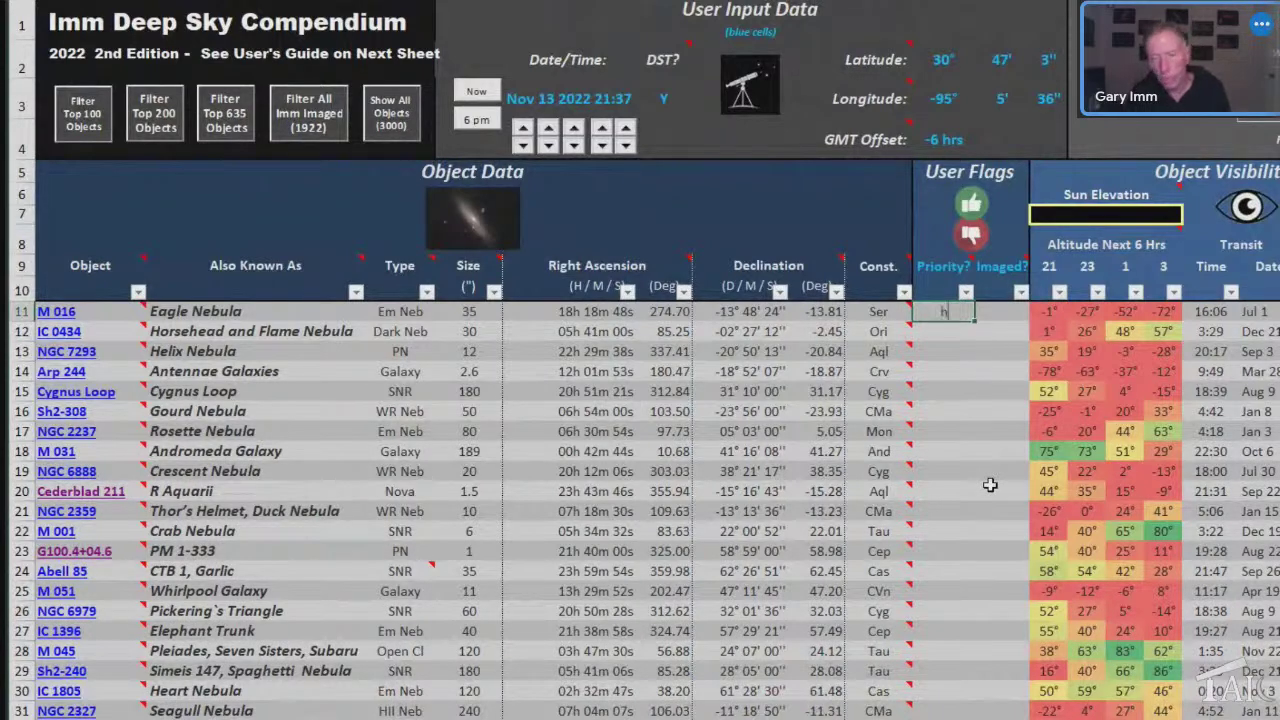
key("Return")
left_click(954, 392)
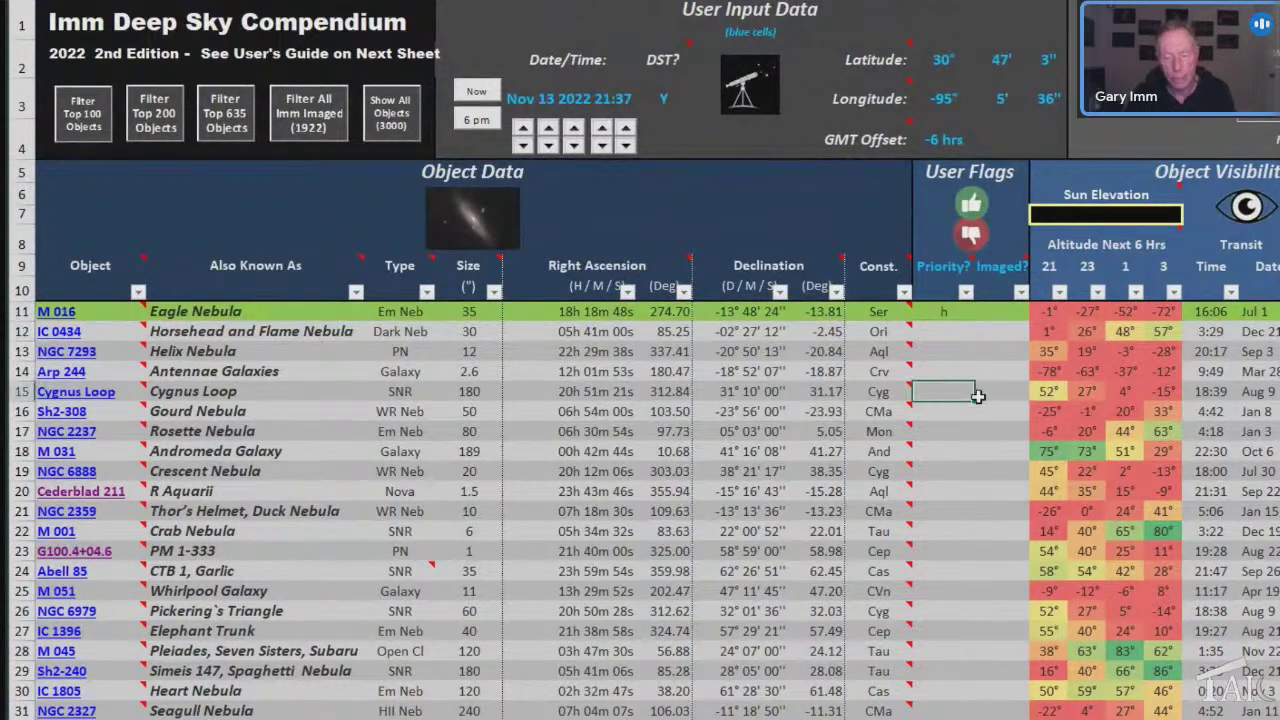
type("h")
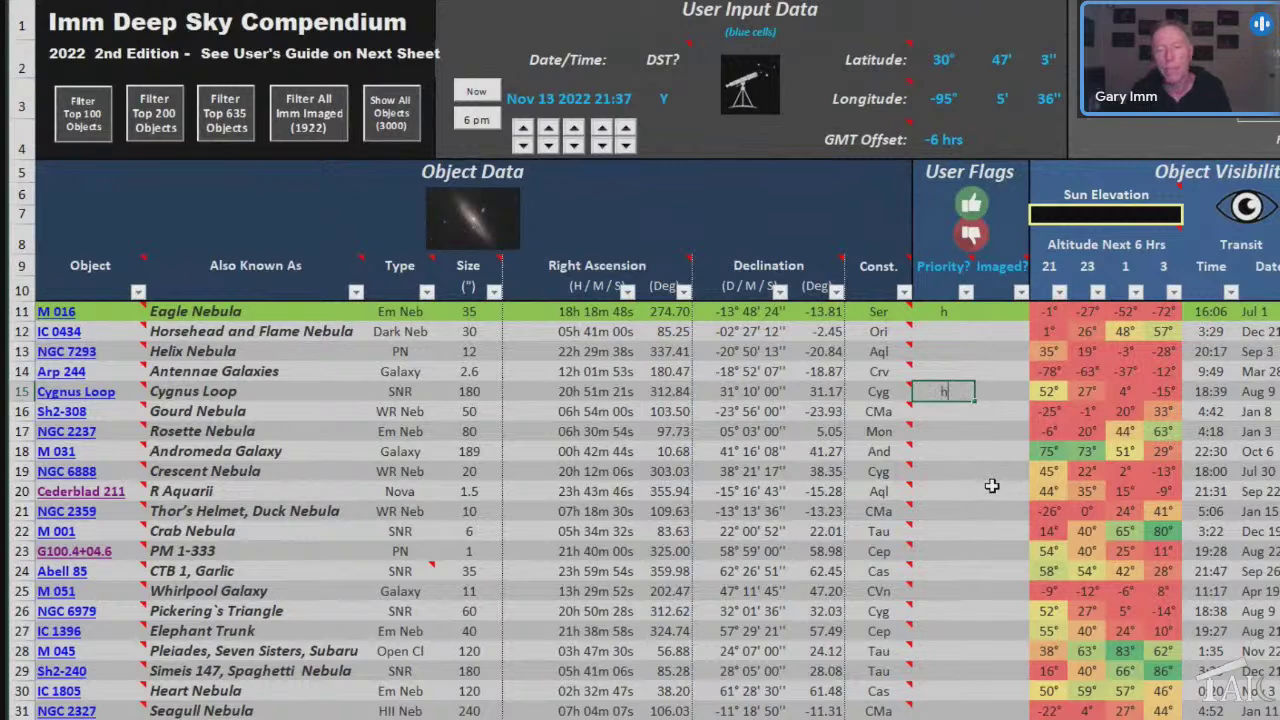
key("Return")
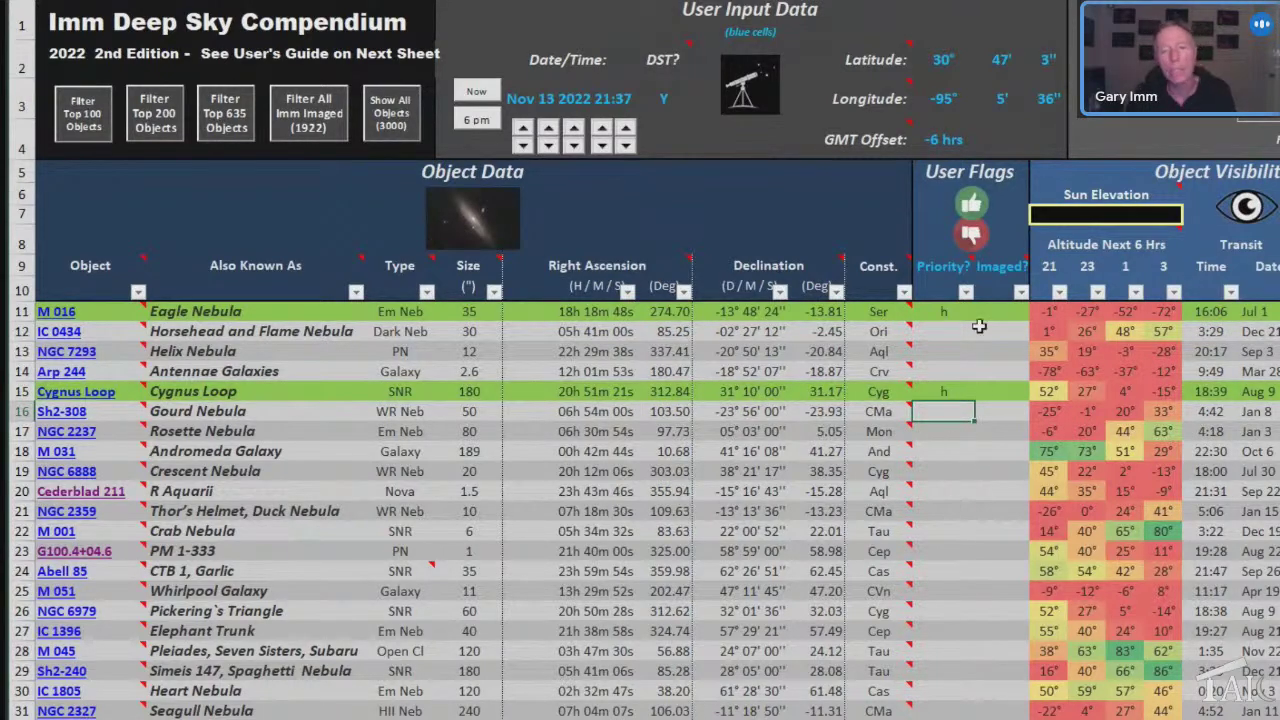
key("Up")
key("Up")
key("Up")
key("Up")
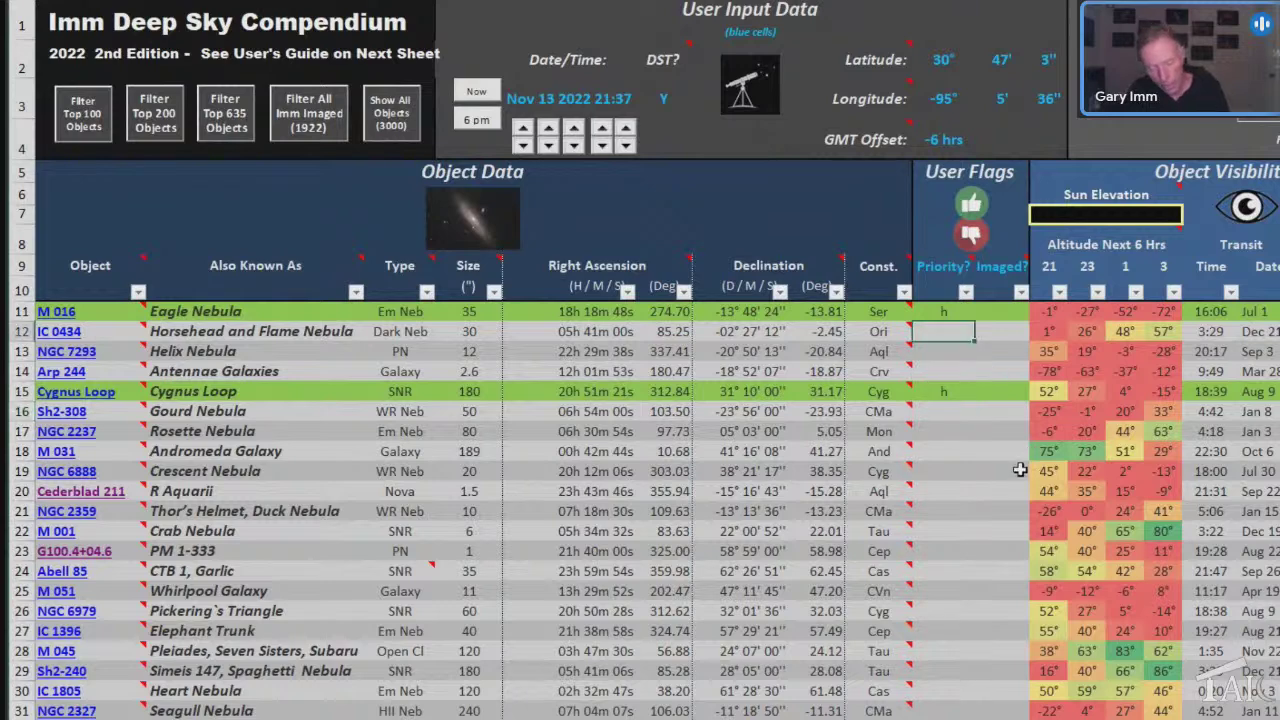
type("l")
key("Return")
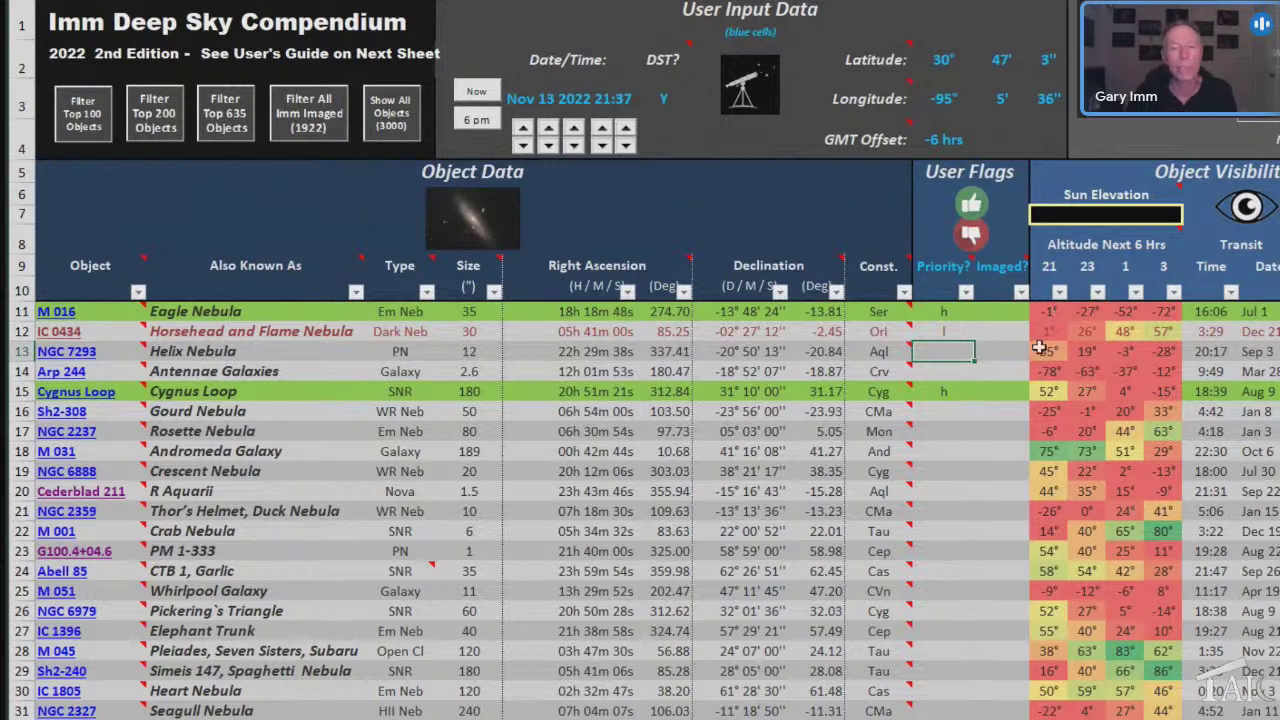
Mark Eagle Nebula and M 031 as imaged (y) and clear Eagle Nebula's priority.
left_click(1000, 312)
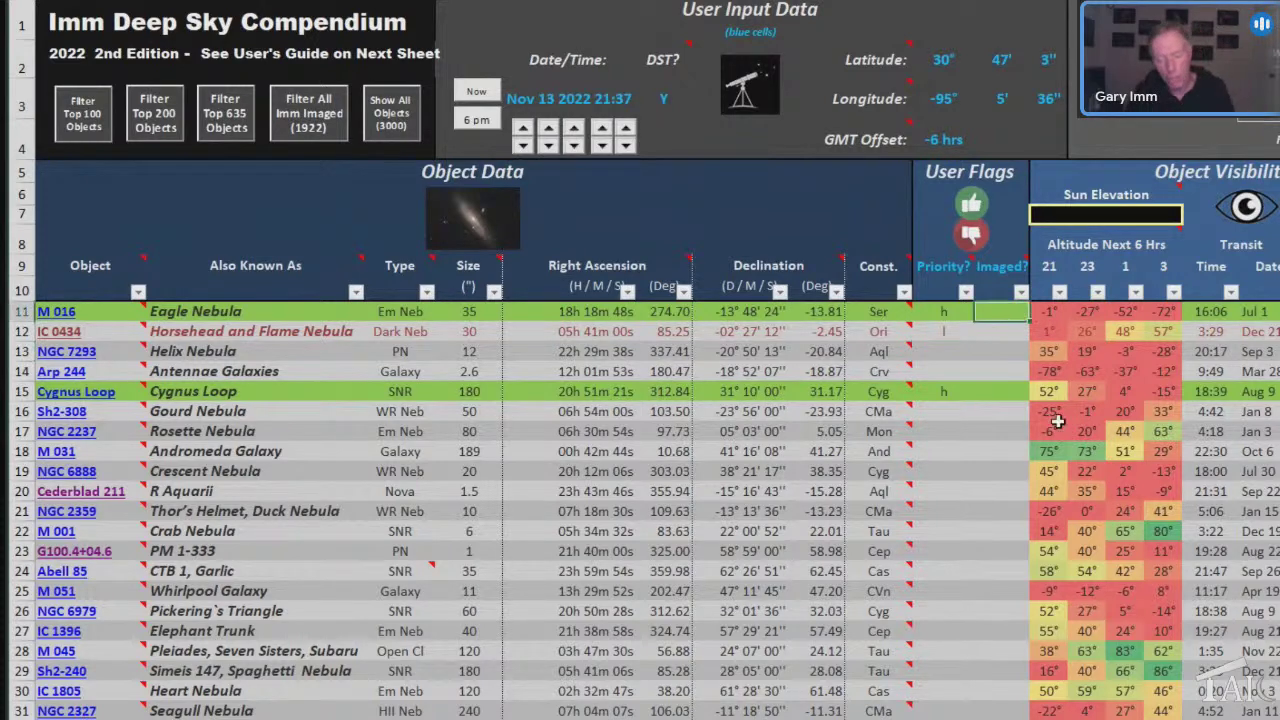
type("y")
left_click(988, 470)
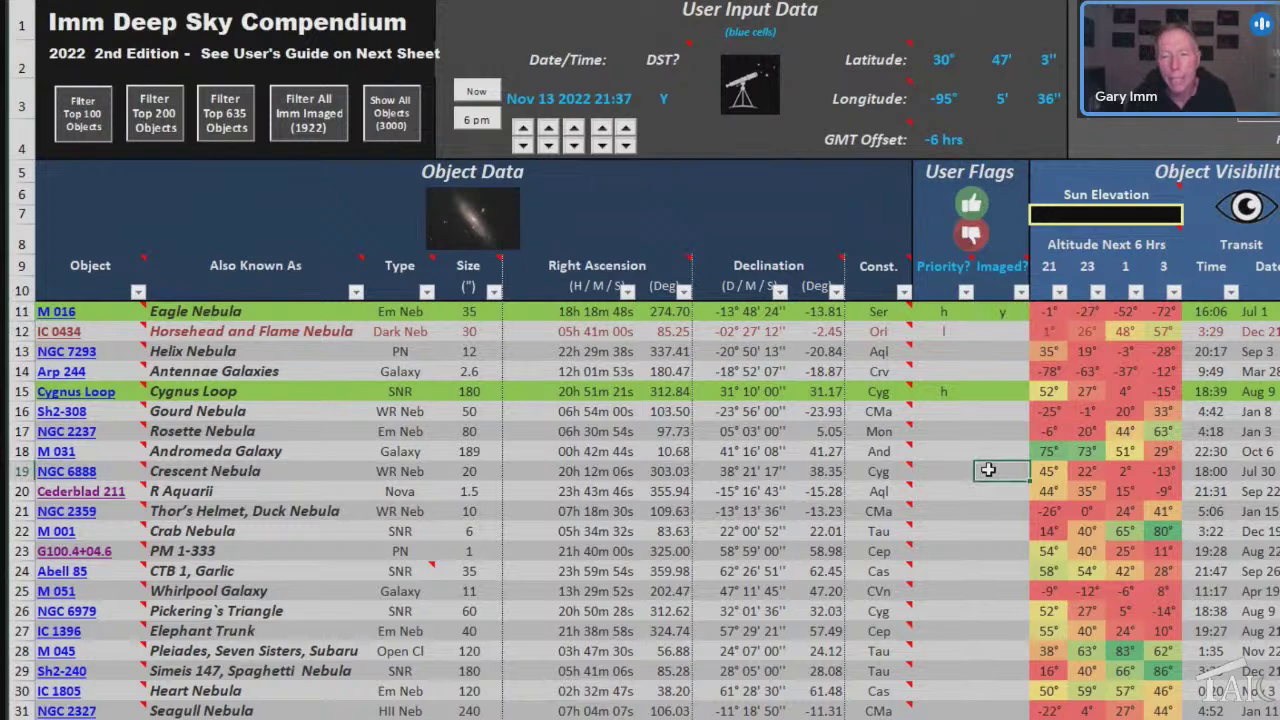
left_click(955, 312)
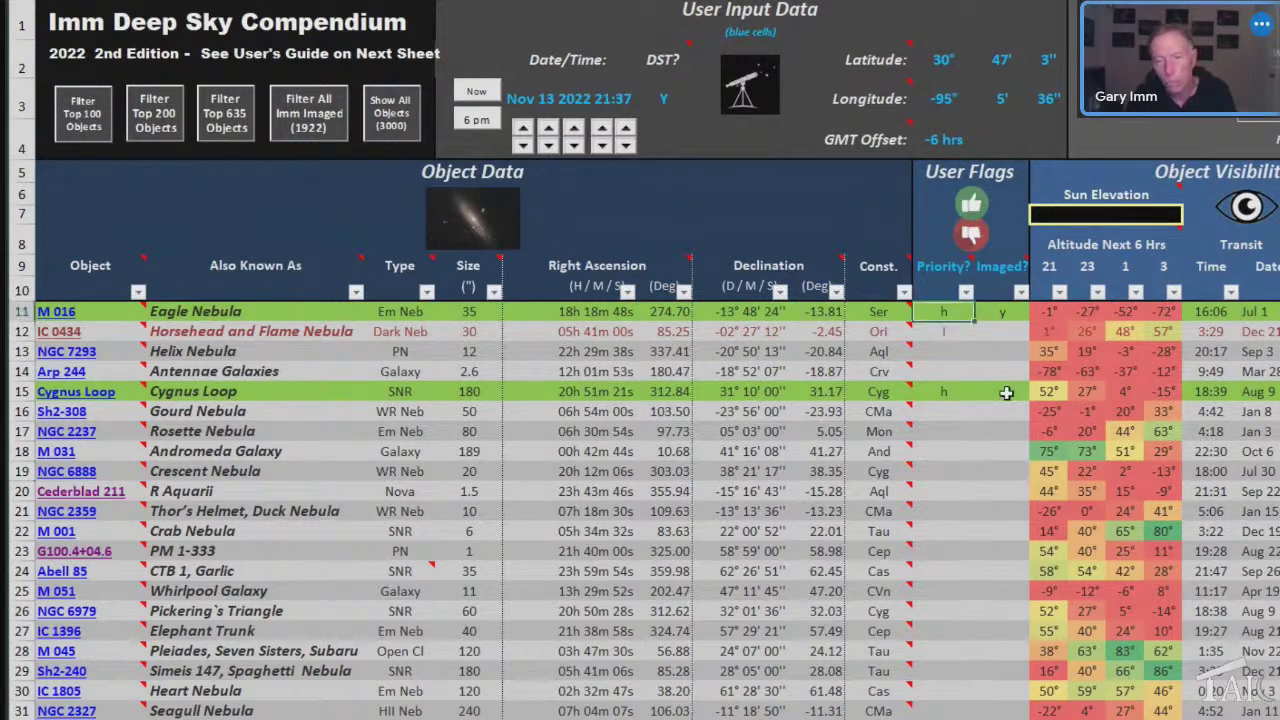
key("Delete")
left_click(1000, 431)
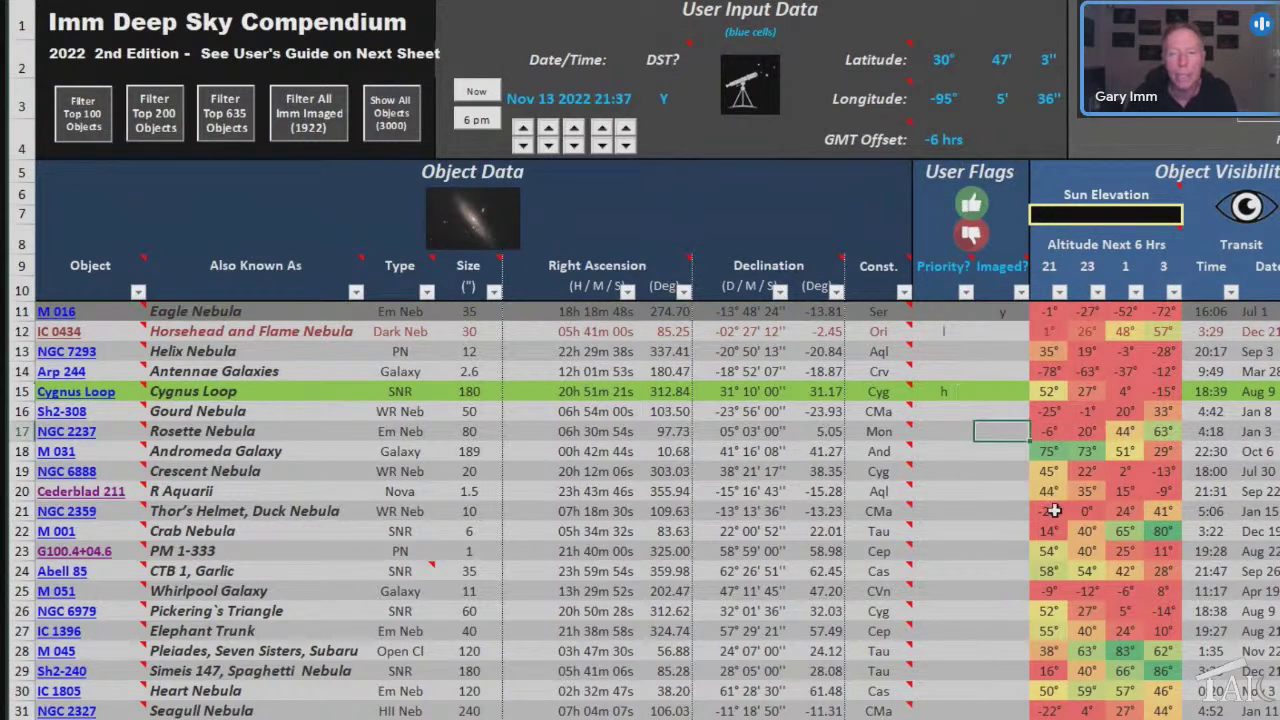
left_click(988, 456)
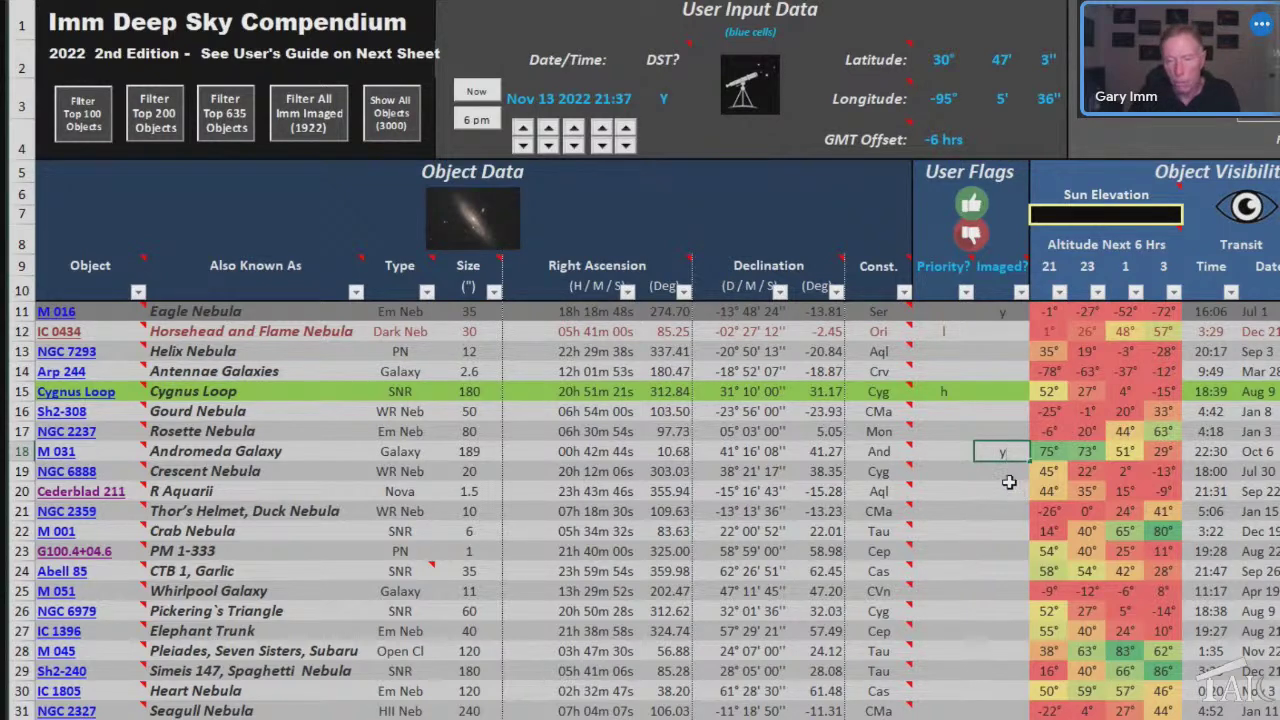
key("Return")
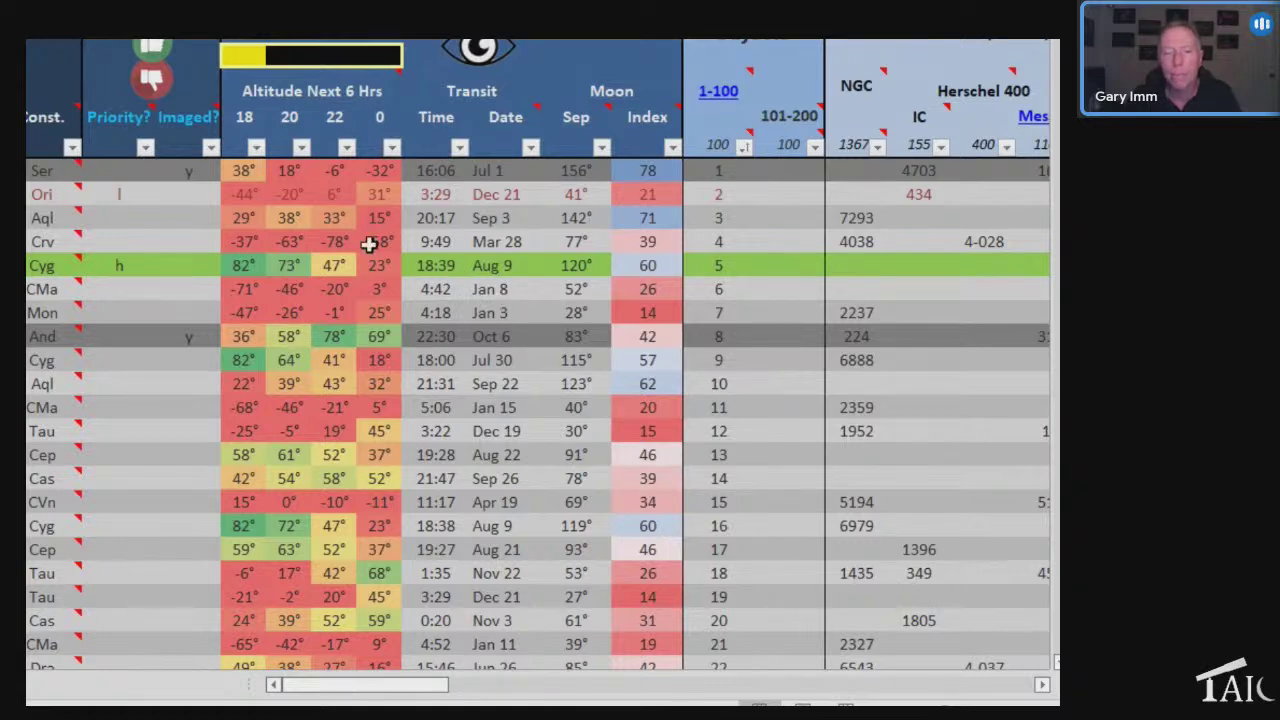
Recalculate the visibility values for the current time with the Now button.
left_click(327, 48)
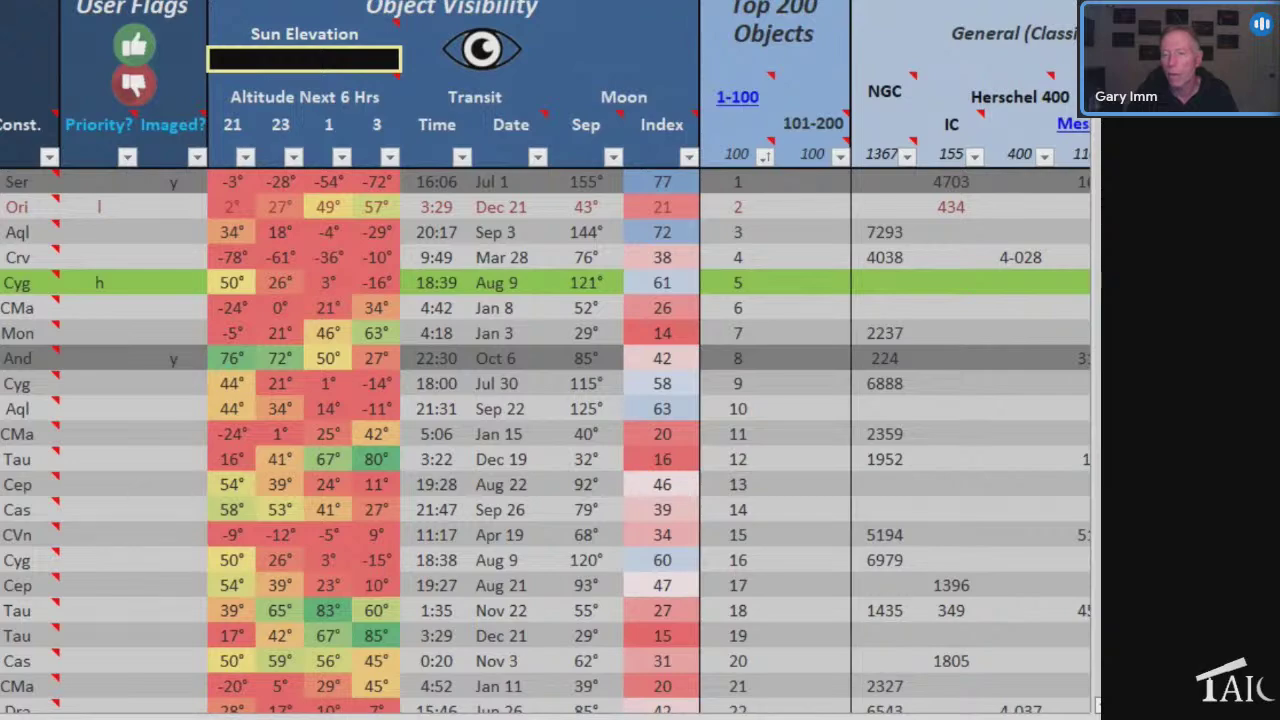
Jump back to column A's Object Data columns and select cell E11.
scroll(545, 440, "right", 10)
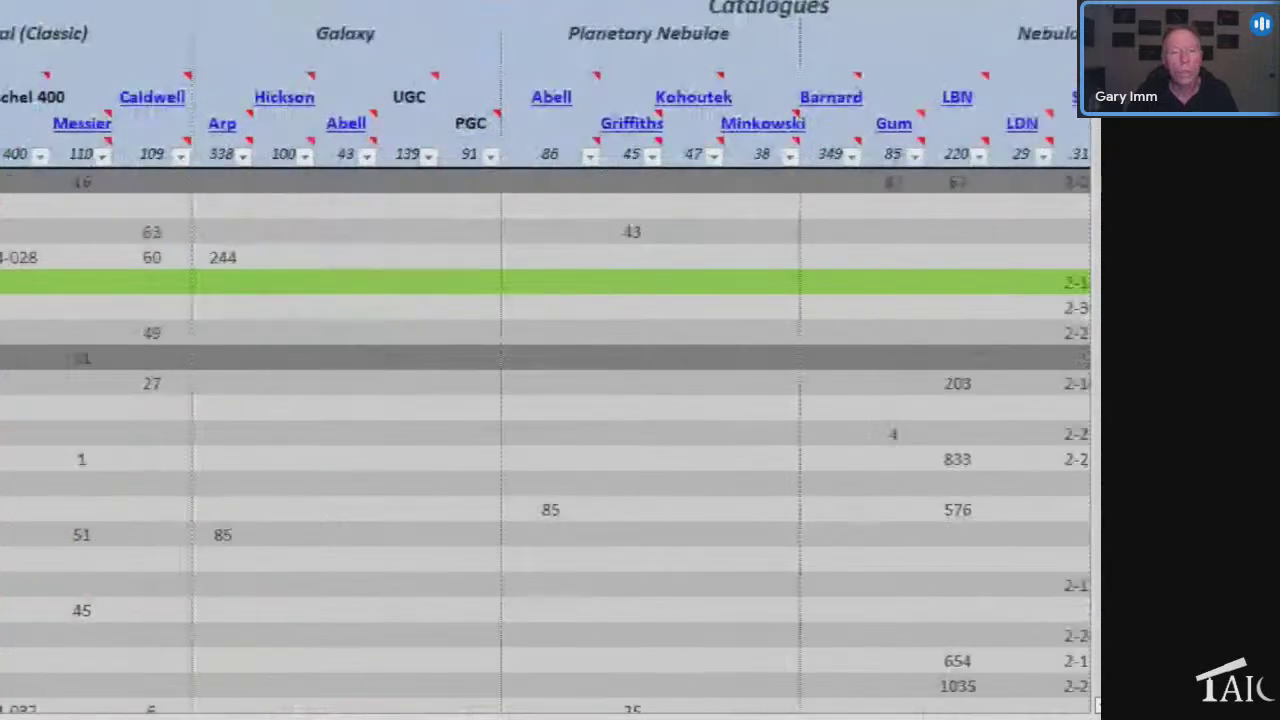
scroll(963, 612, "right", 5)
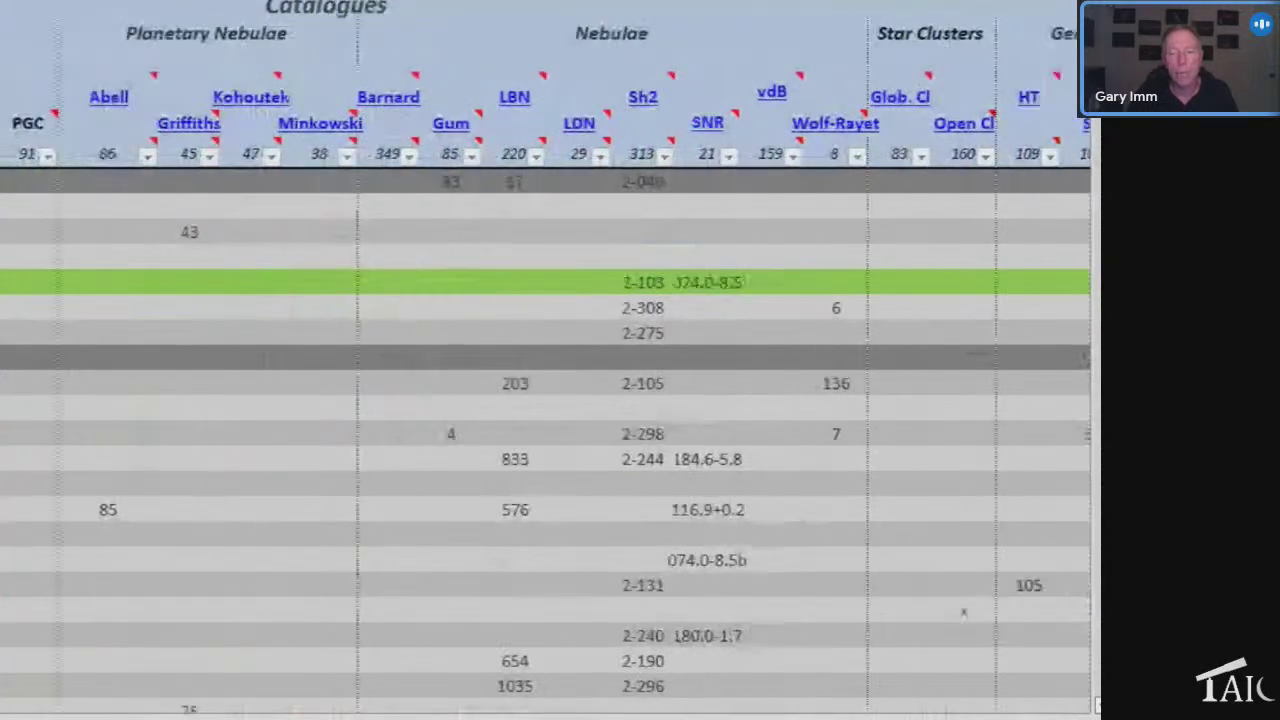
scroll(434, 480, "right", 2)
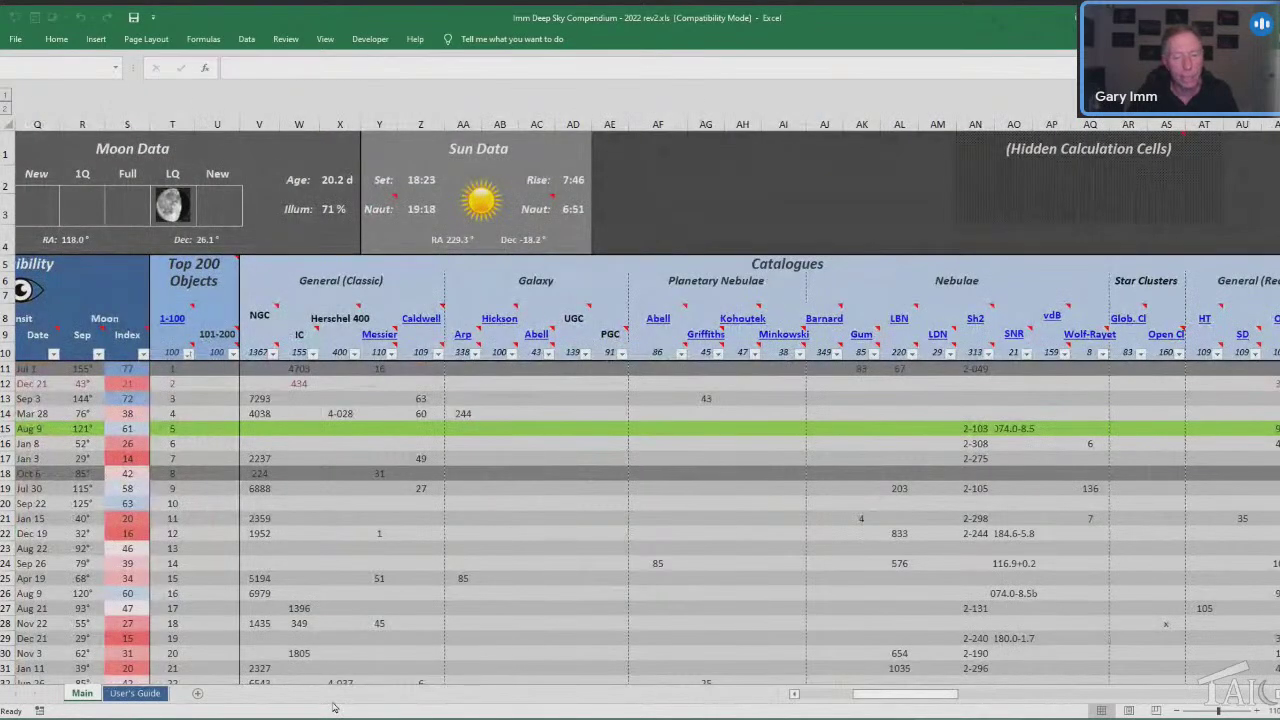
left_click(830, 694)
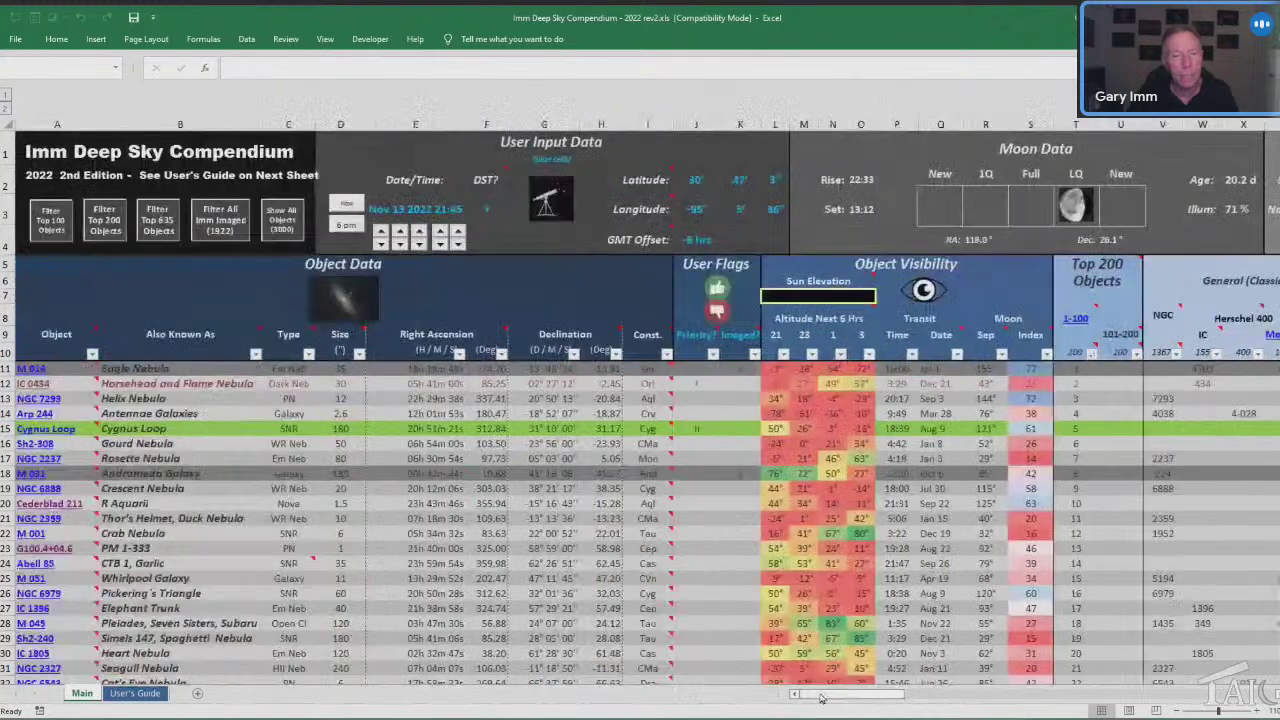
left_click(383, 369)
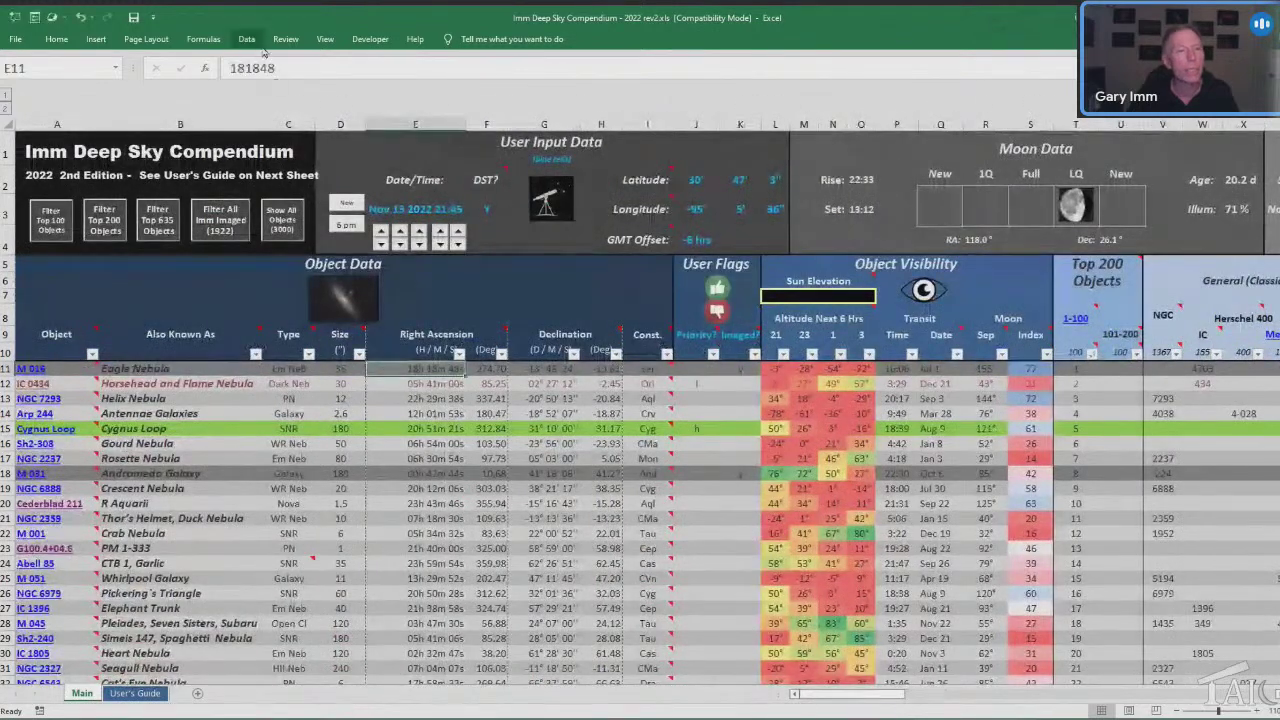
Freeze panes at cell E11 from the View tab.
left_click(326, 40)
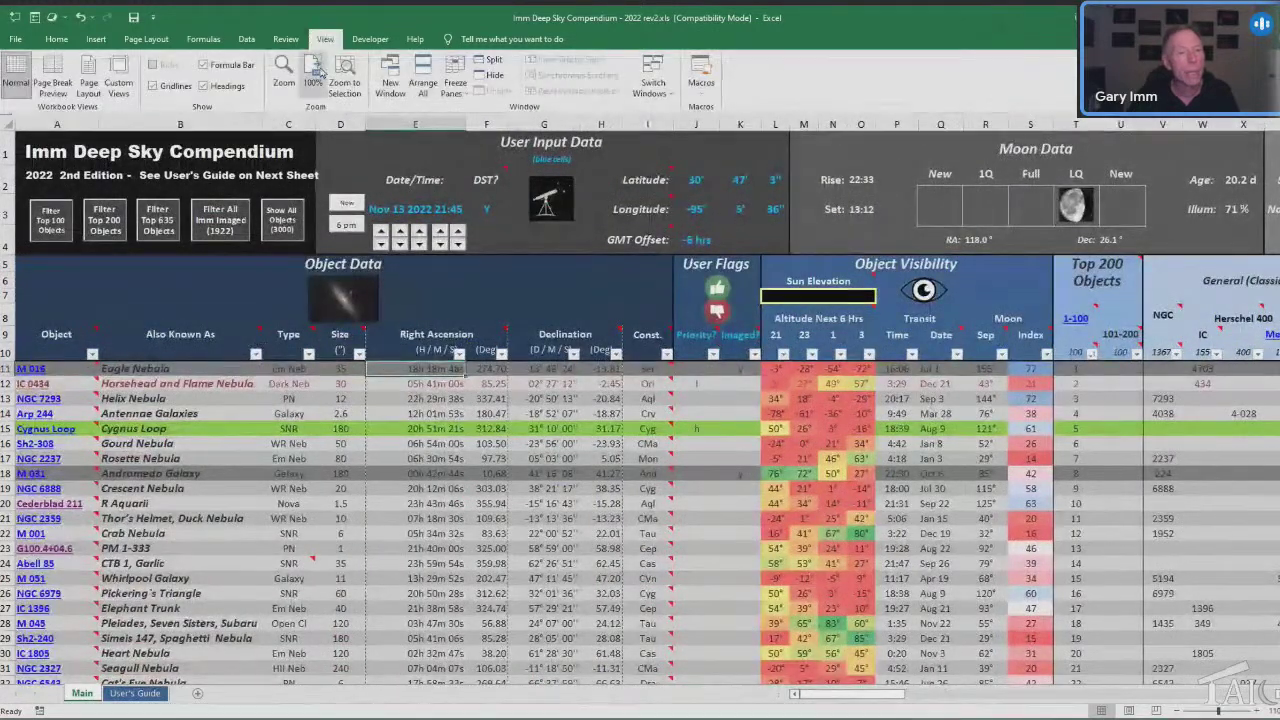
left_click(453, 88)
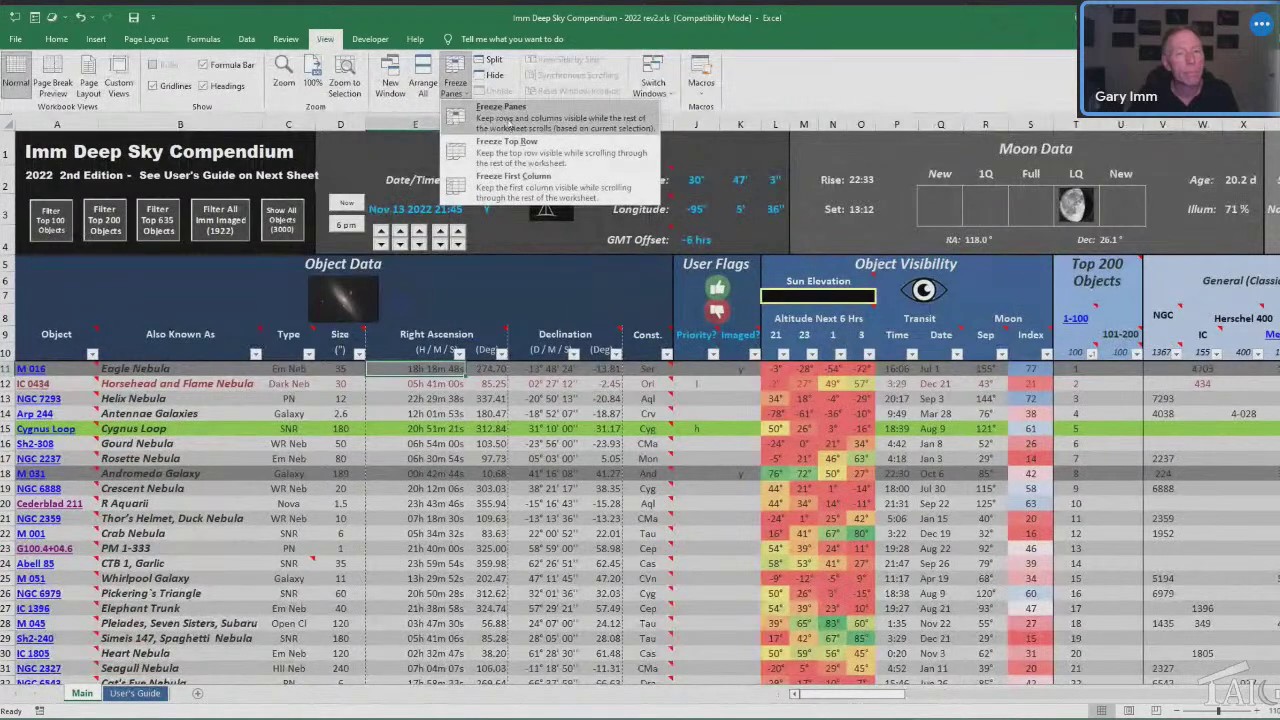
left_click(510, 120)
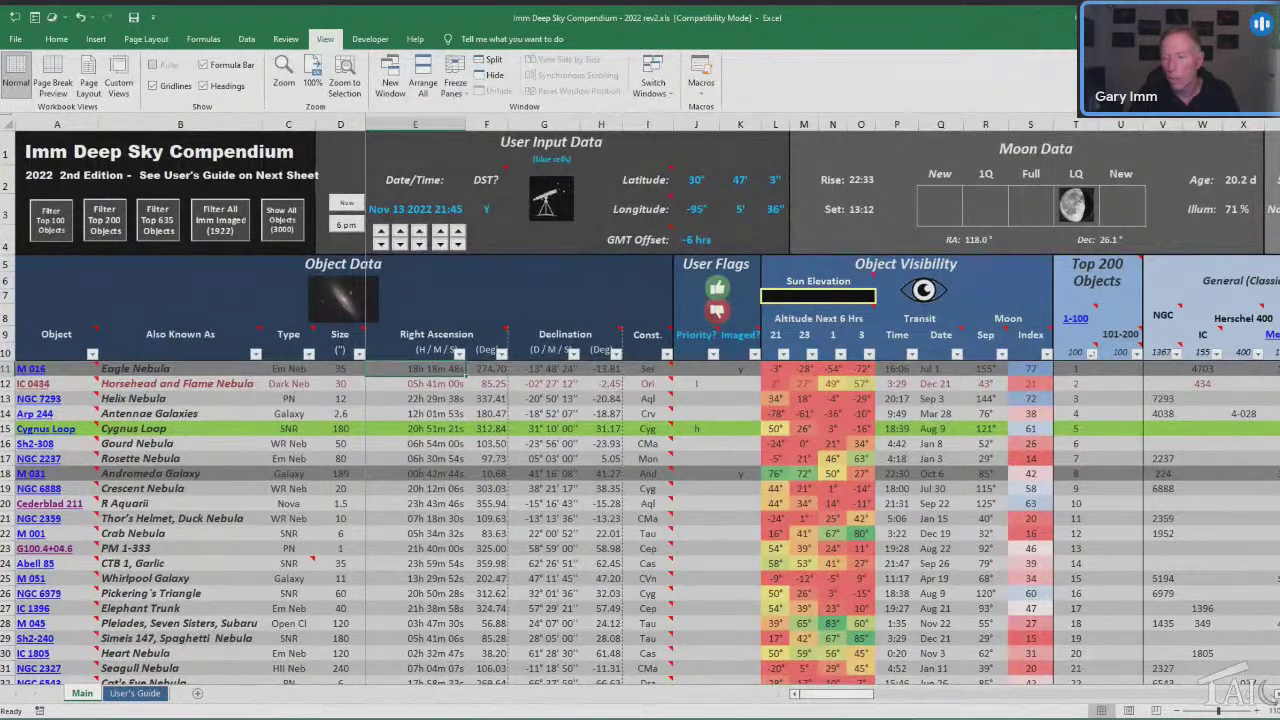
Scroll through the Collections, User Flags and Catalogues columns to test the frozen panes.
left_click(1250, 694)
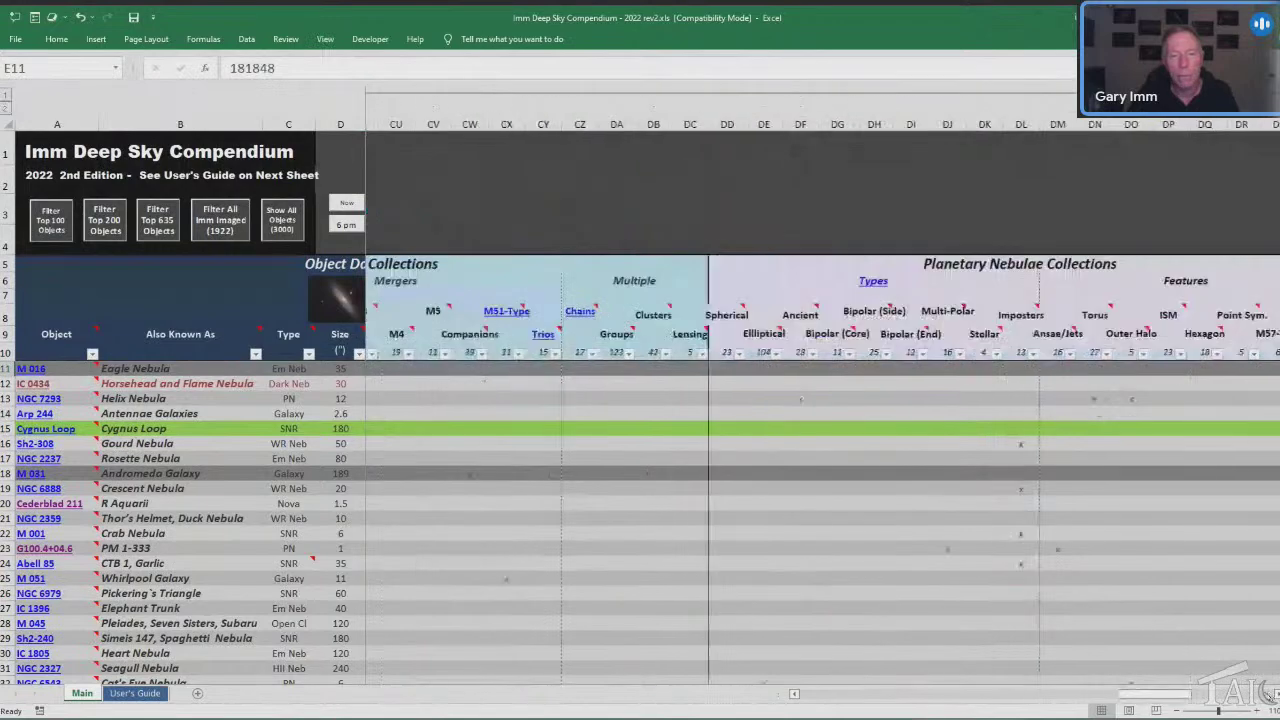
left_click_drag(812, 700, 815, 698)
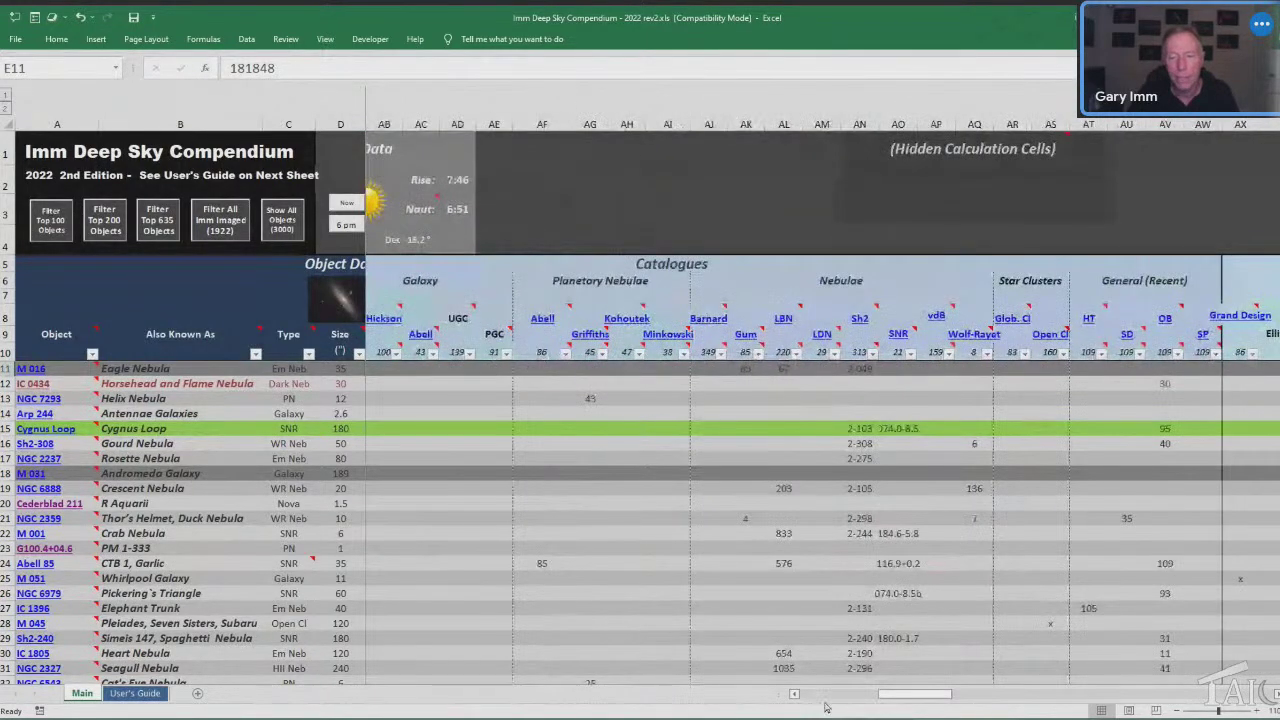
left_click(818, 699)
left_click(642, 369)
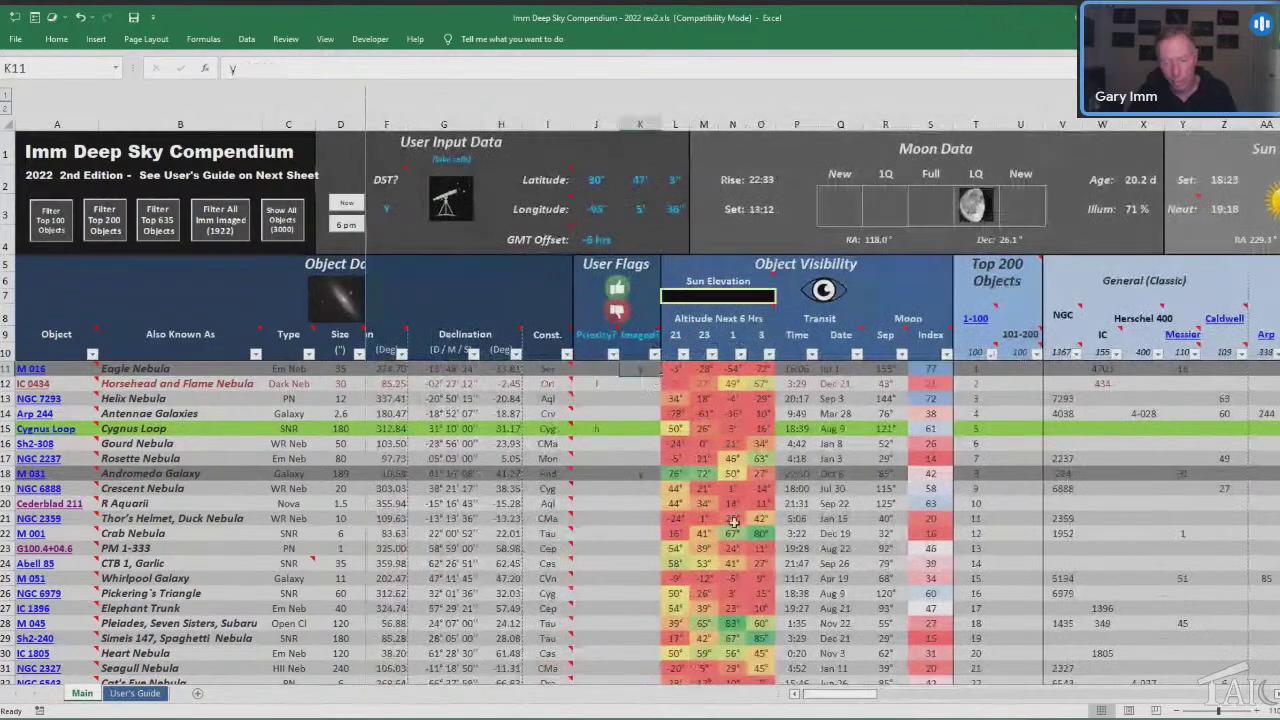
key("Down")
key("Down")
key("Down")
key("Down")
key("Down")
key("Down")
key("Down")
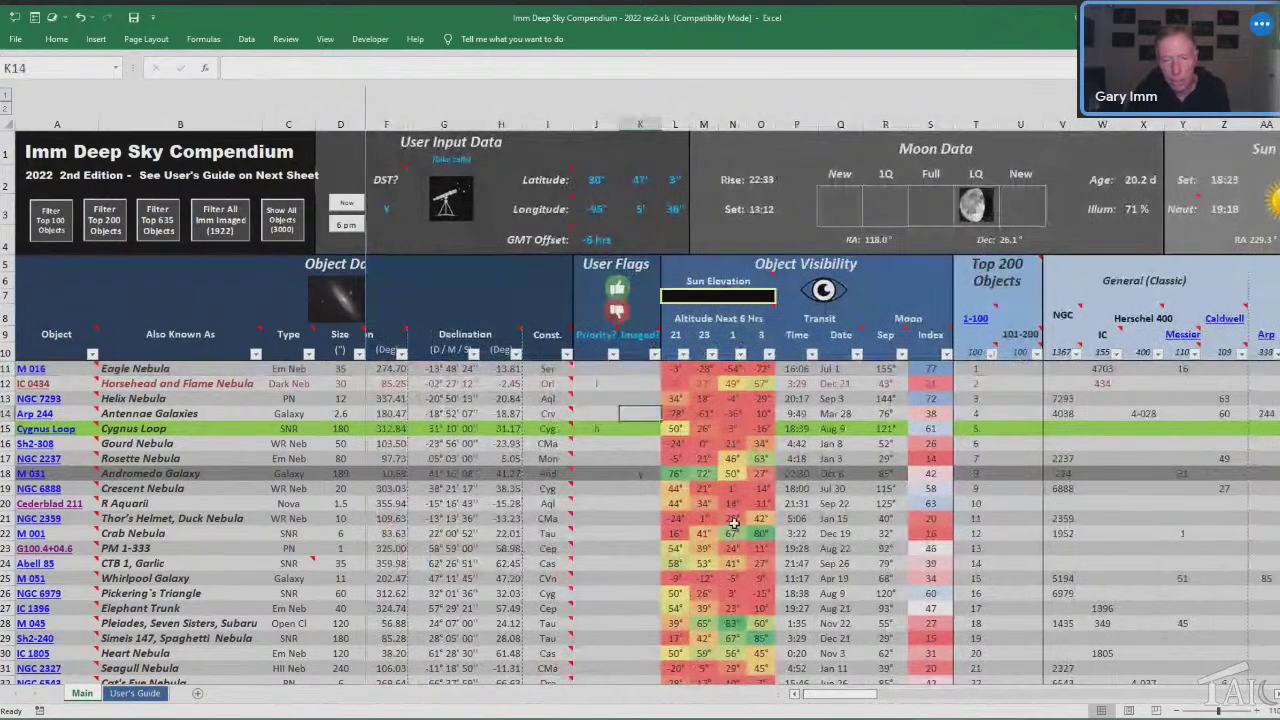
key("Up")
key("Up")
key("Up")
key("Up")
key("Up")
key("Up")
key("Up")
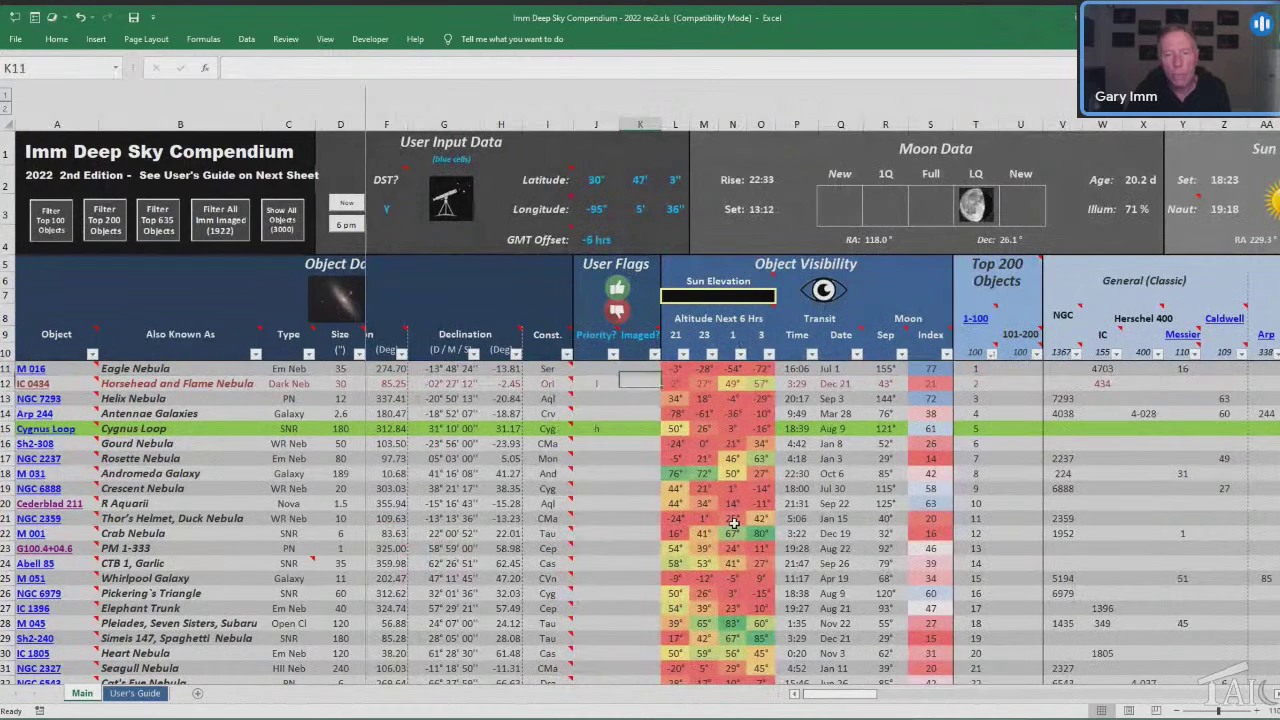
key("Right")
key("Right")
key("Right")
key("Right")
key("Right")
key("Right")
key("Right")
key("Right")
key("Right")
key("Right")
key("Right")
key("Right")
key("Right")
key("Right")
key("Right")
key("Right")
key("Right")
key("Right")
key("Right")
key("Right")
key("Right")
key("Right")
key("Right")
key("Right")
key("Right")
key("Right")
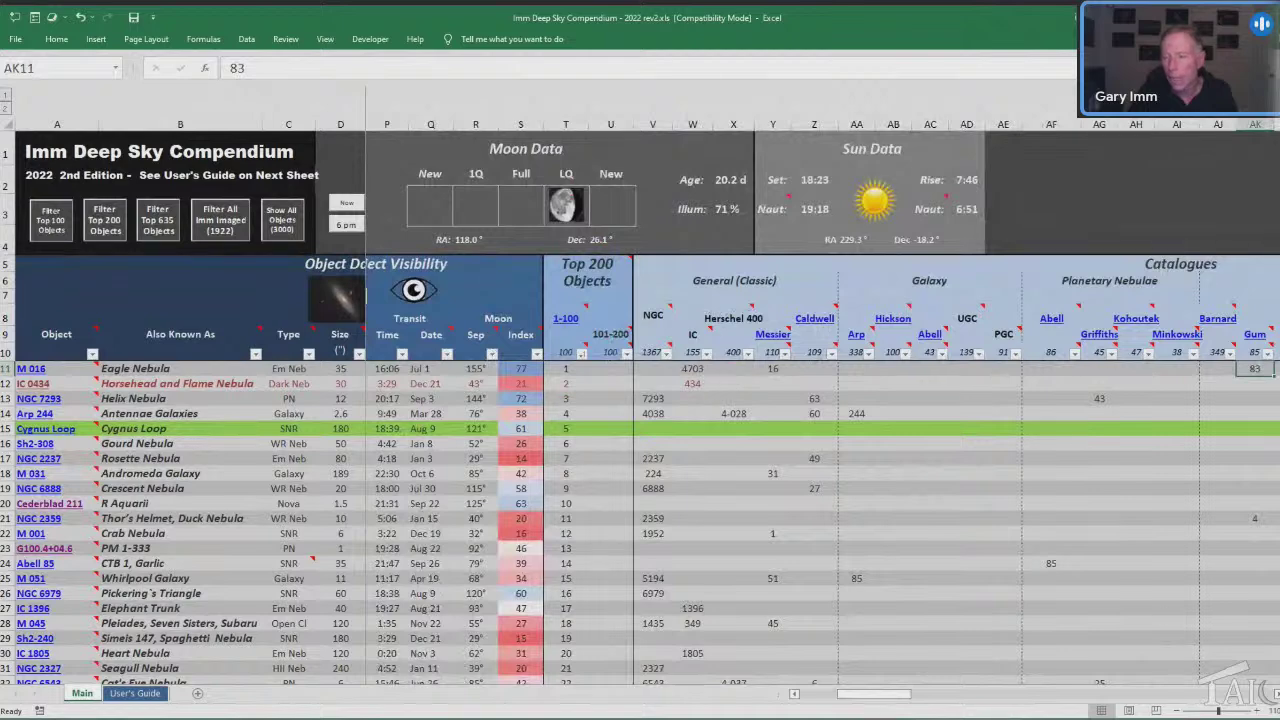
scroll(820, 400, "right", 5)
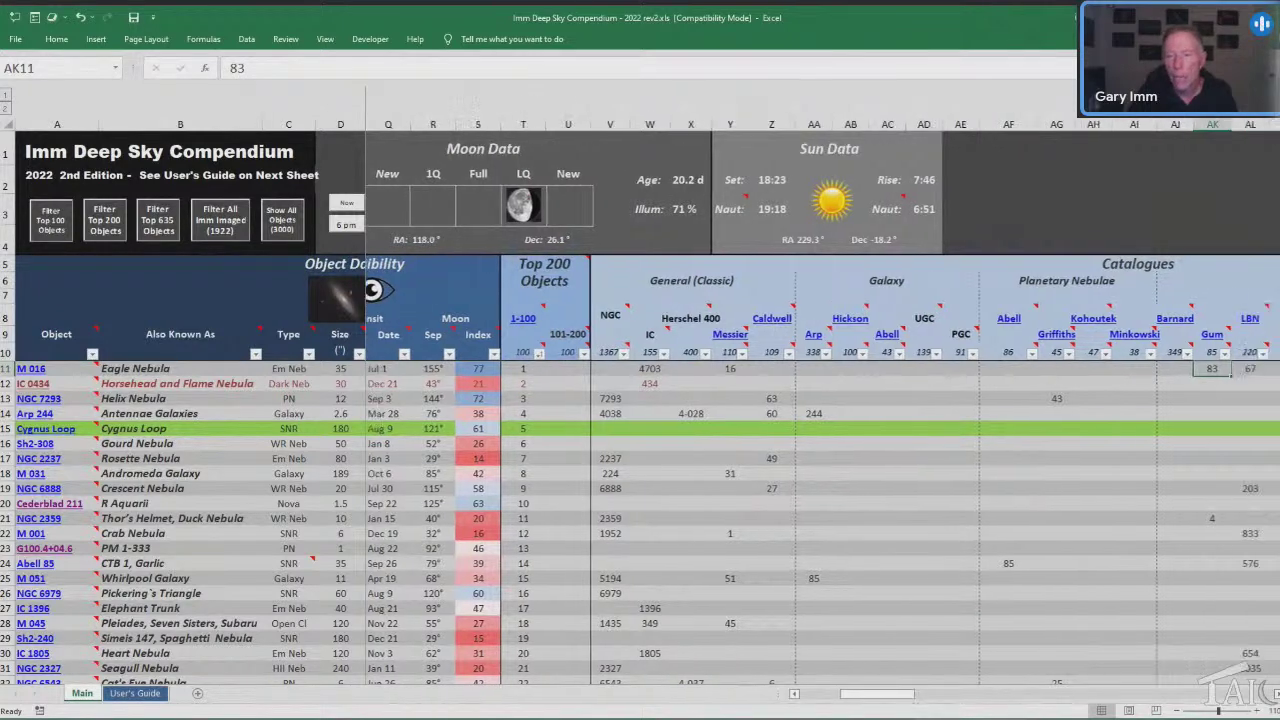
scroll(820, 400, "right", 3)
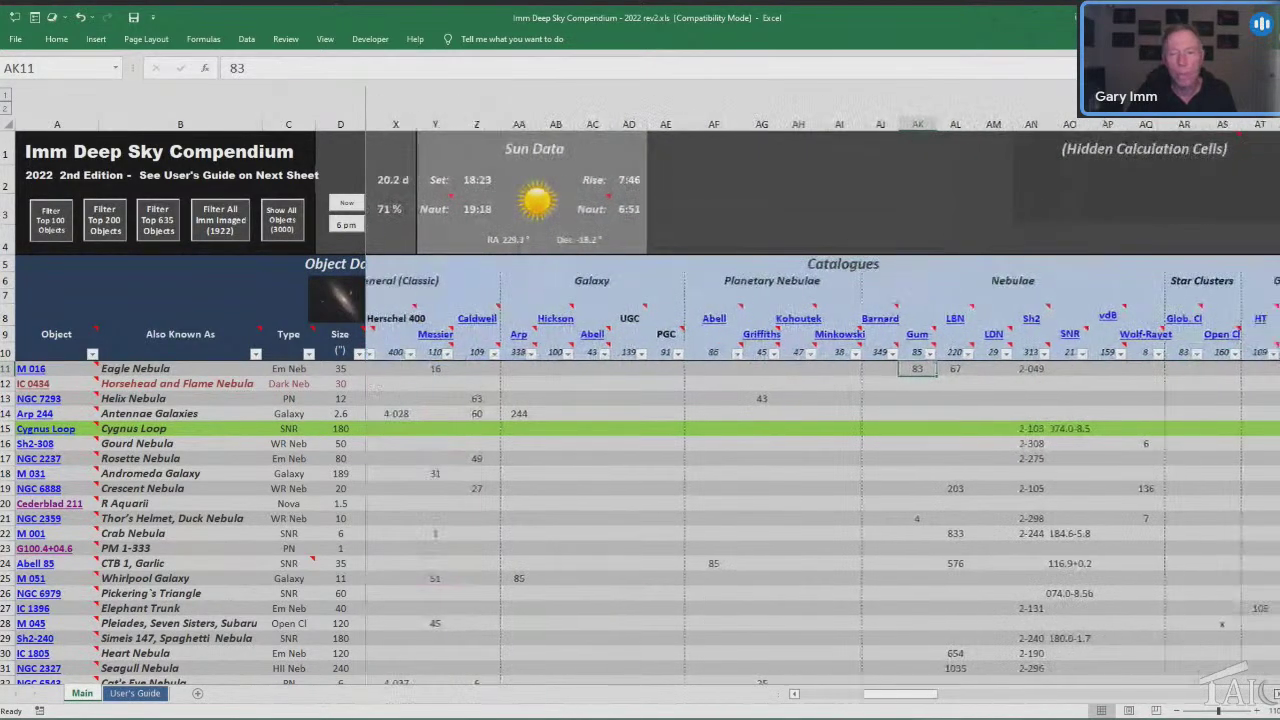
scroll(820, 400, "right", 2)
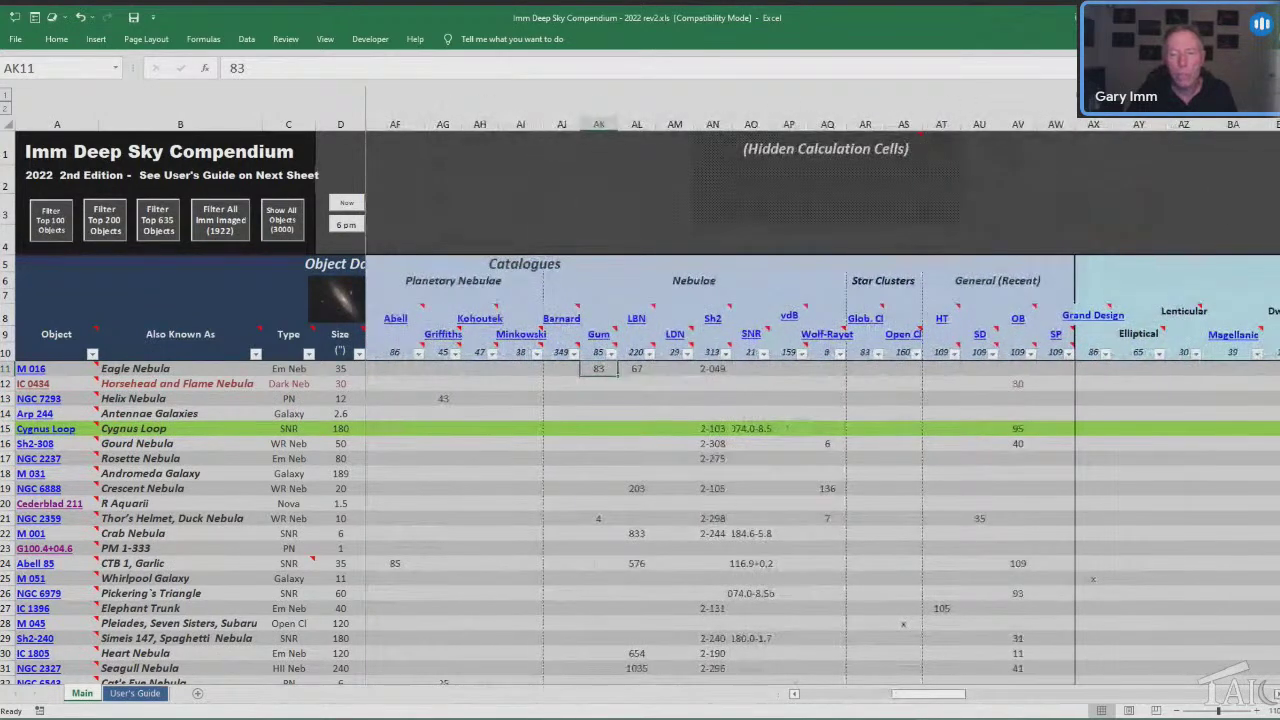
scroll(482, 342, "right", 1)
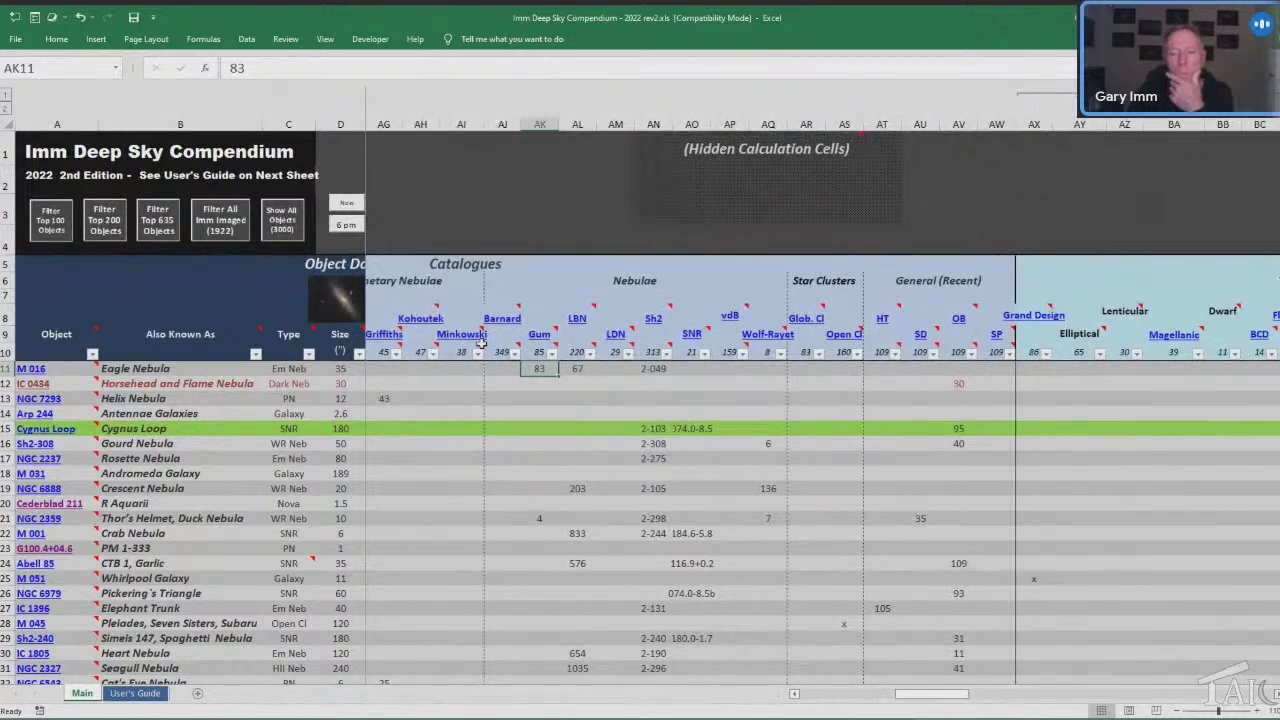
left_click(667, 354)
Sort the objects by Sh2 catalogue number, smallest to largest.
left_click(661, 368)
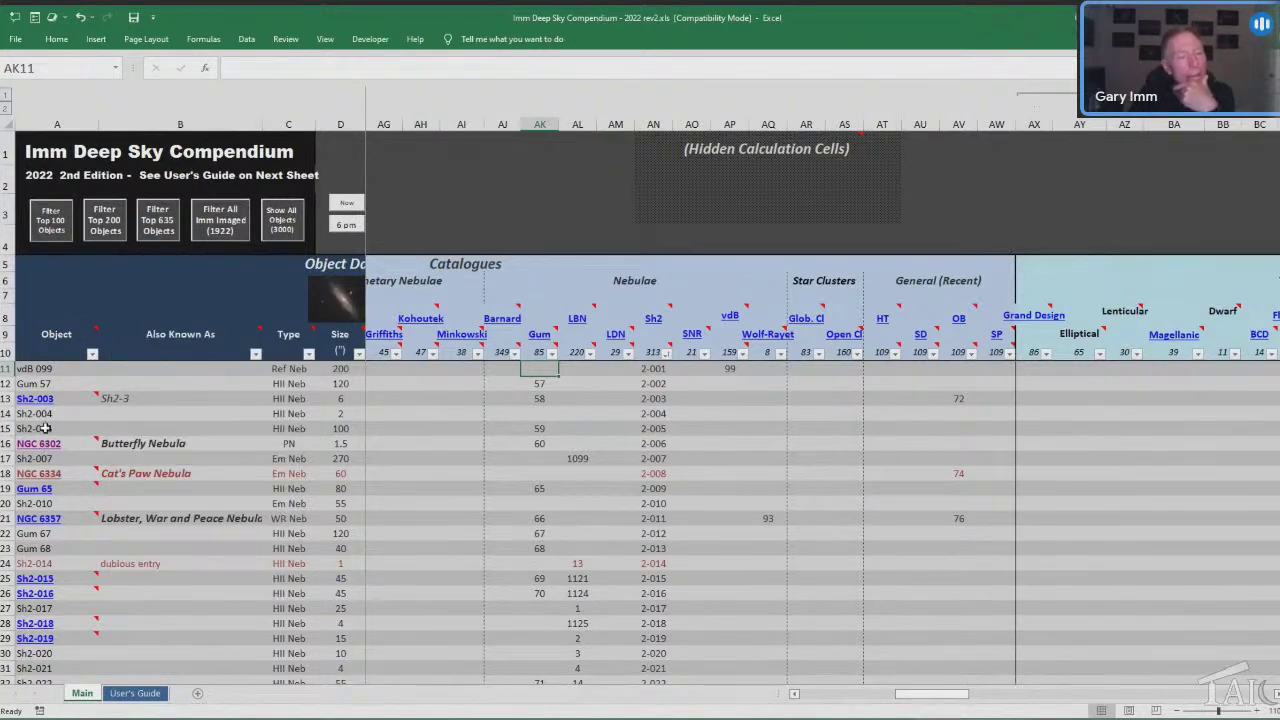
mouse_move(48, 403)
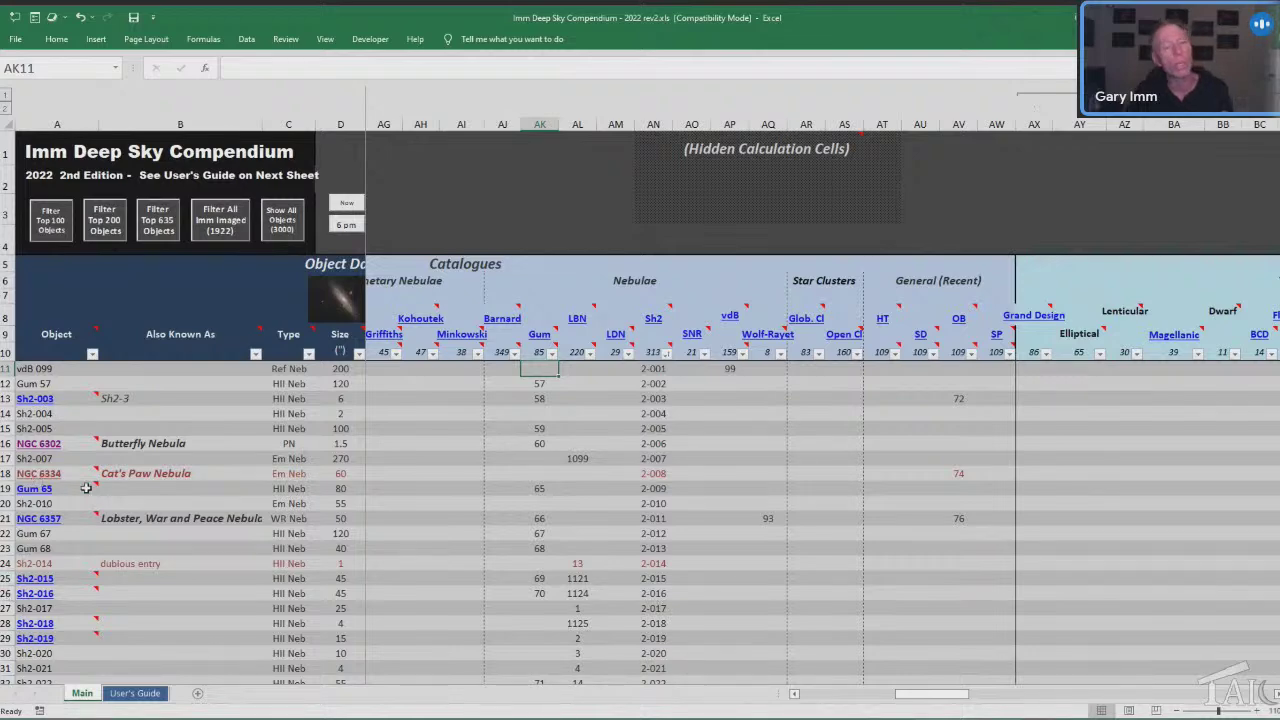
mouse_move(68, 473)
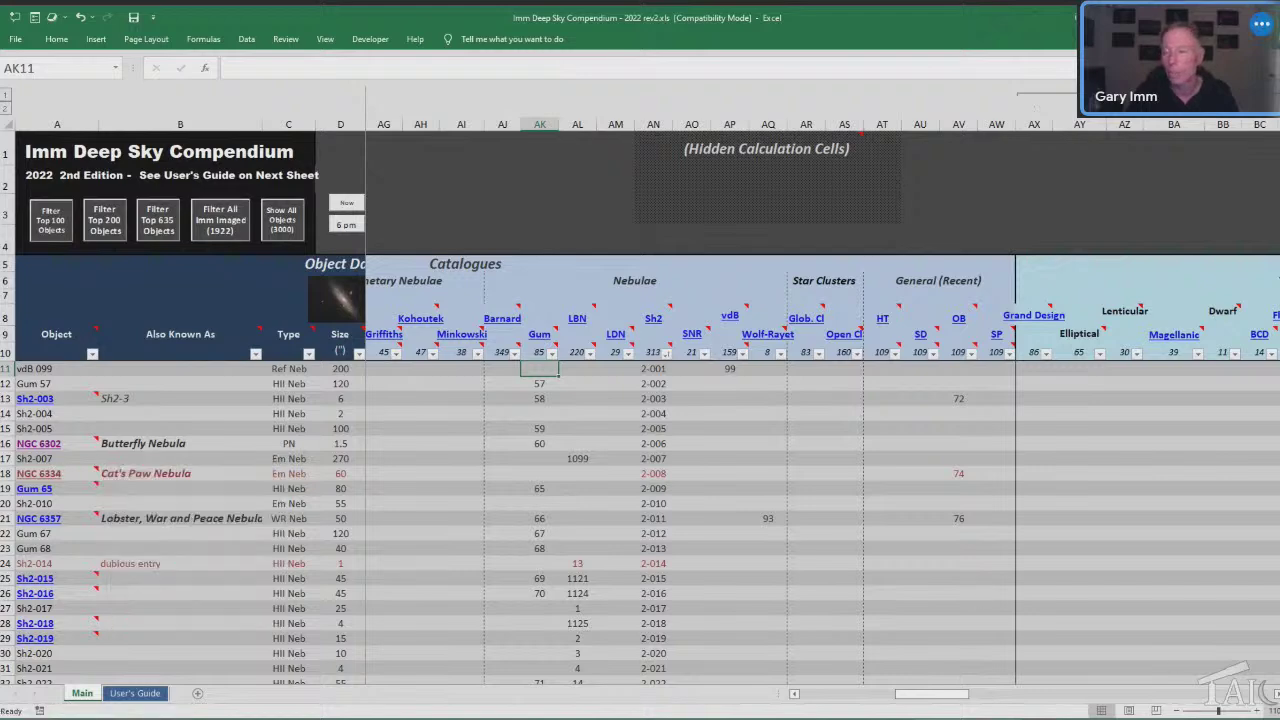
Open the Hexagons hyperlink in Galaxy Collections to view AstroBin's 'Hexagons in Galaxies' page.
scroll(820, 500, "right", 5)
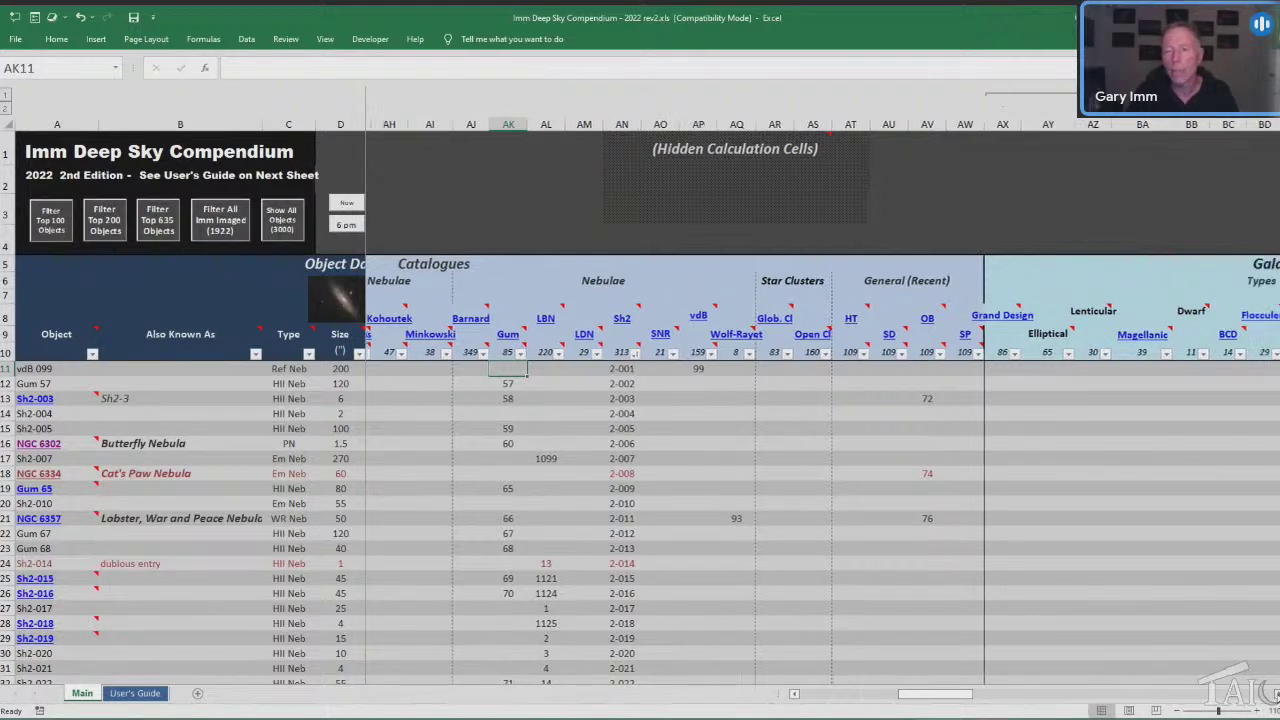
scroll(820, 500, "right", 5)
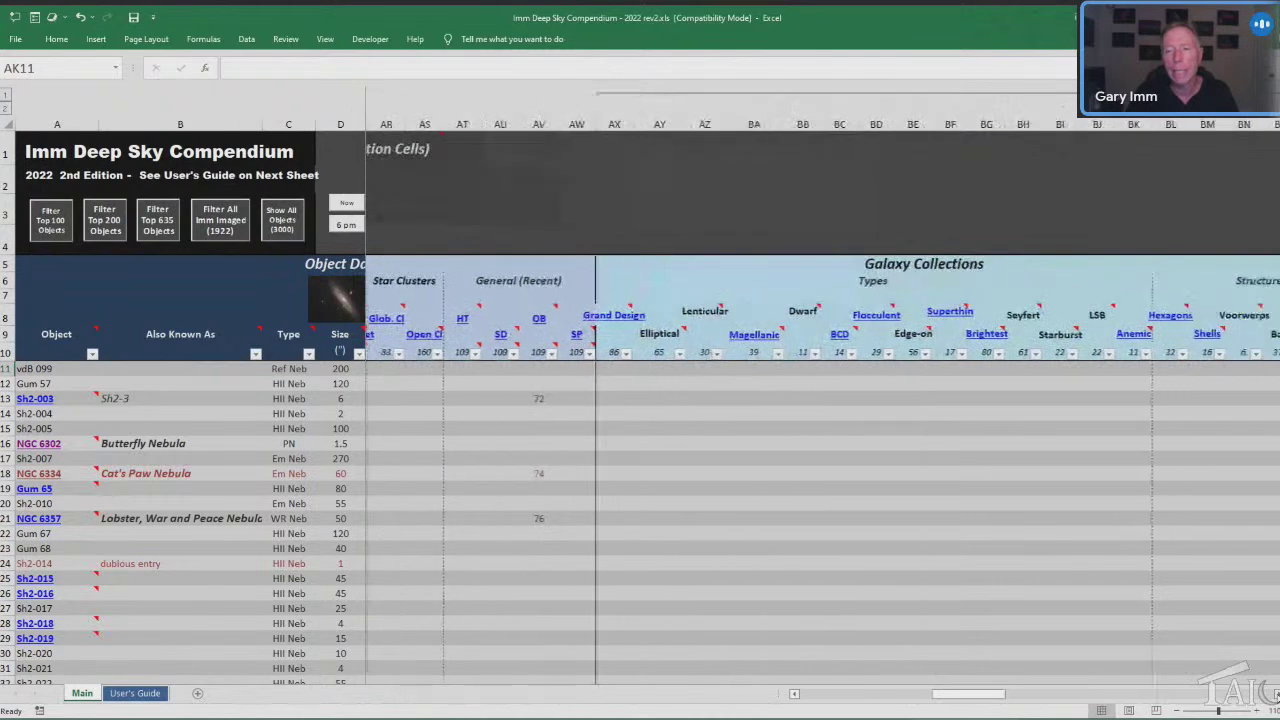
scroll(759, 303, "right", 2)
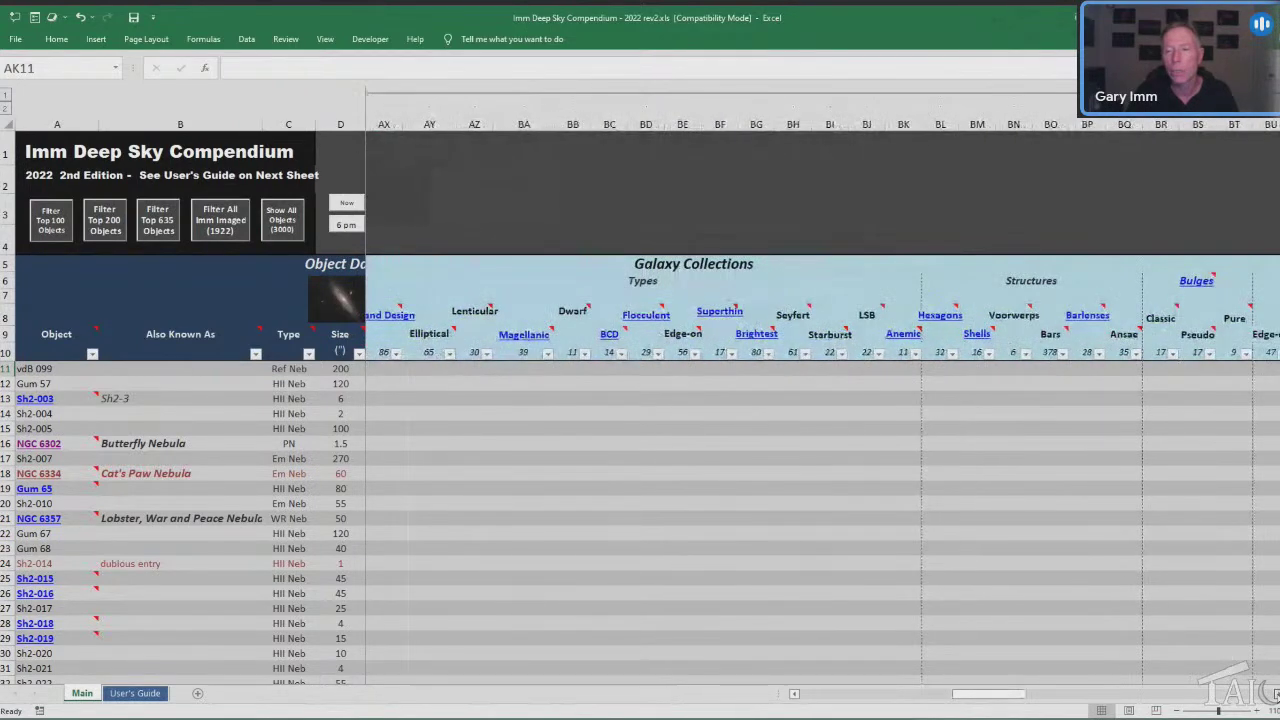
mouse_move(810, 320)
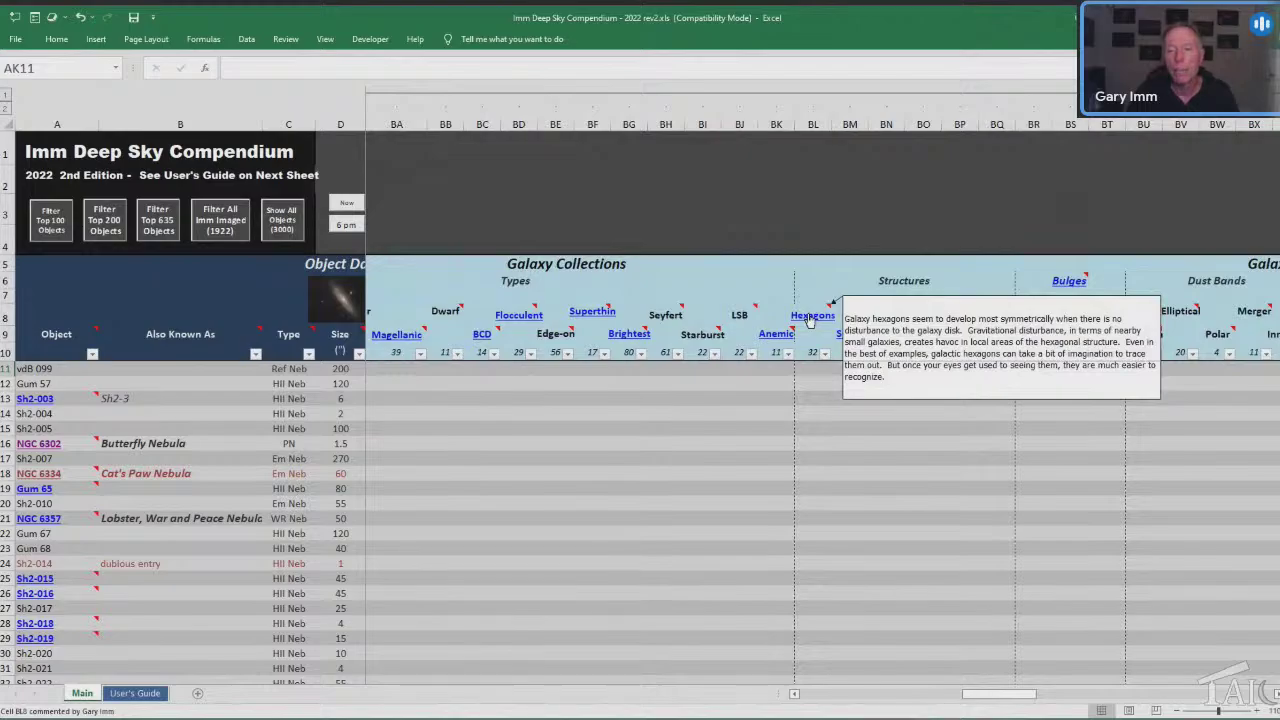
left_click(810, 318)
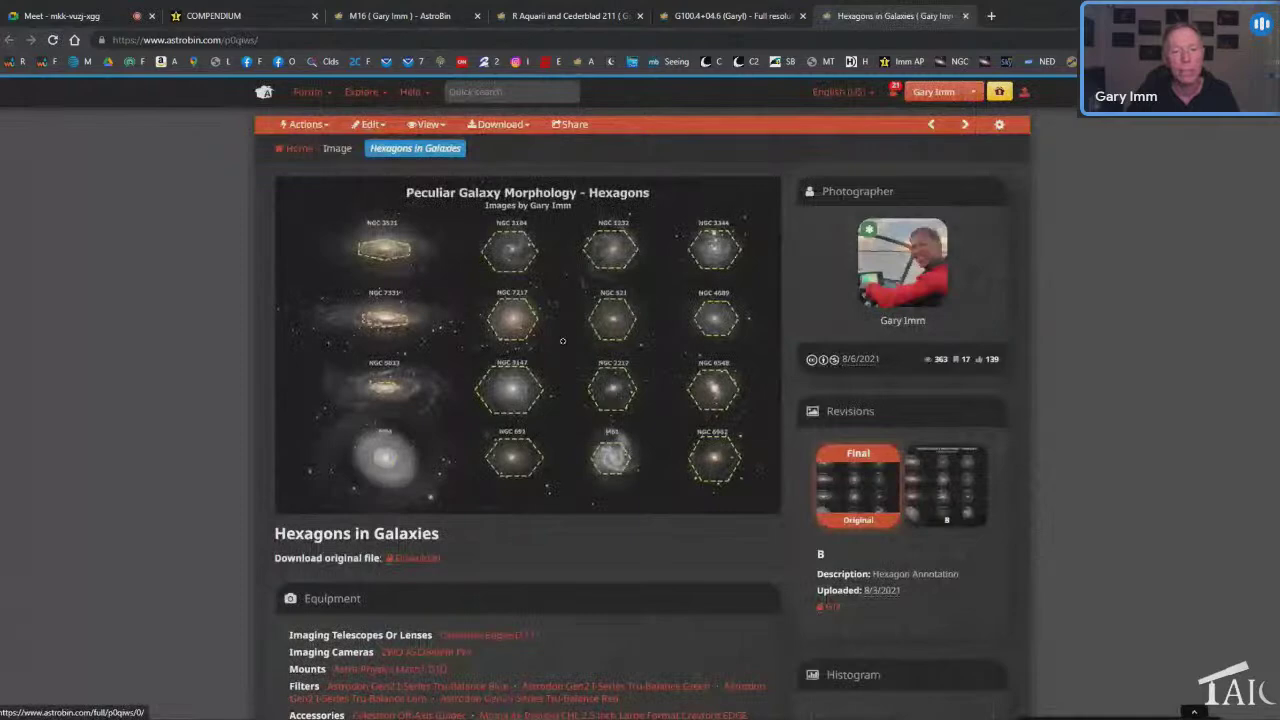
left_click(562, 341)
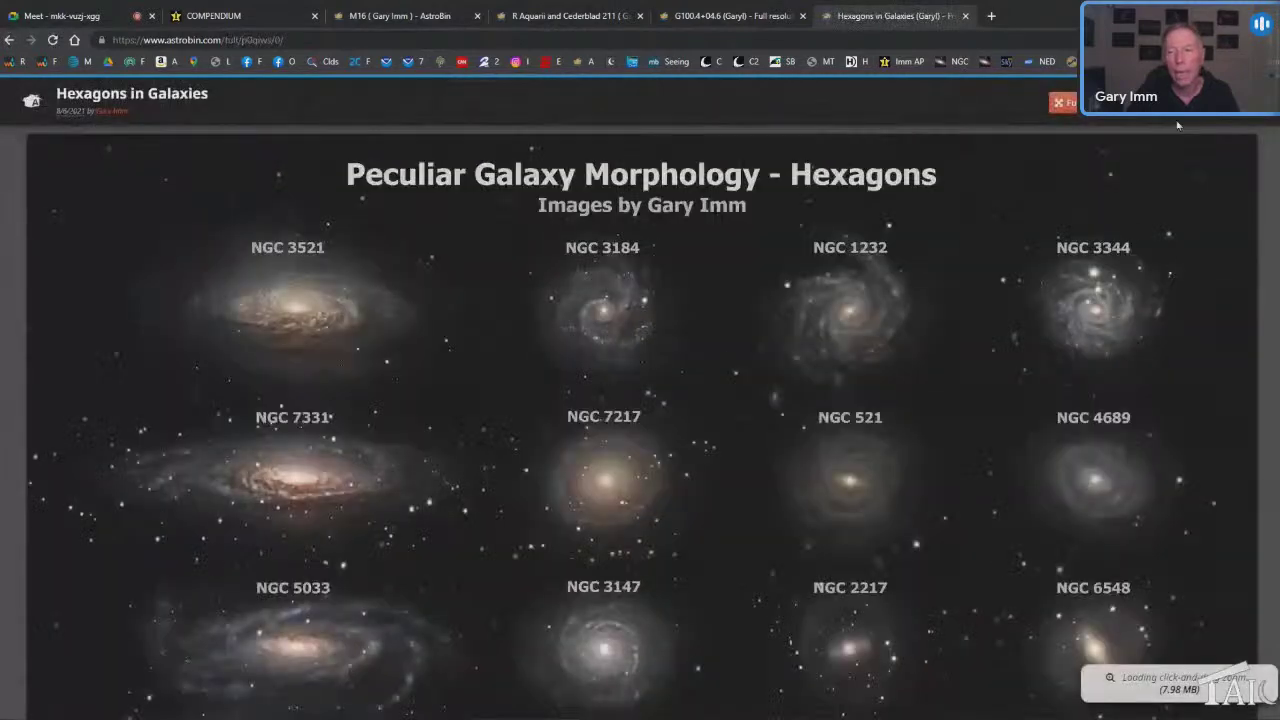
left_click(1062, 102)
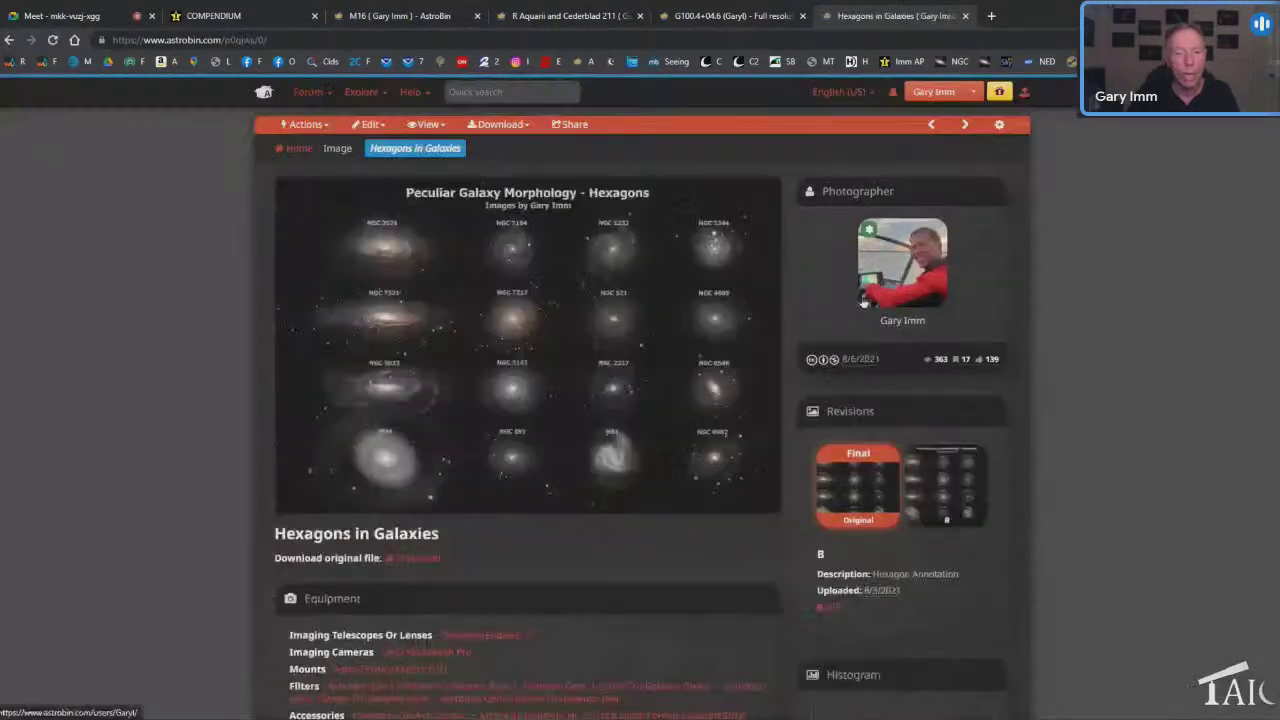
mouse_move(613, 317)
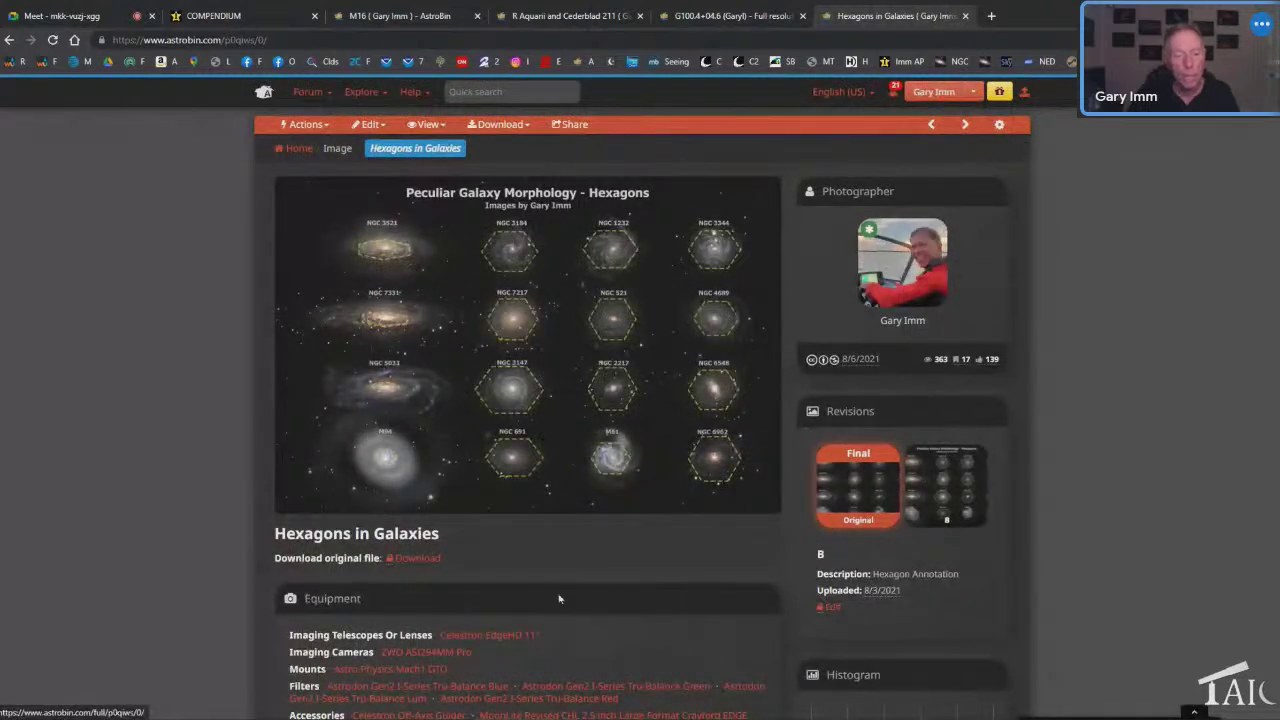
Back in Excel, sort the compendium by the Hexagons column so x-marked galaxies come first.
key("alt+Tab")
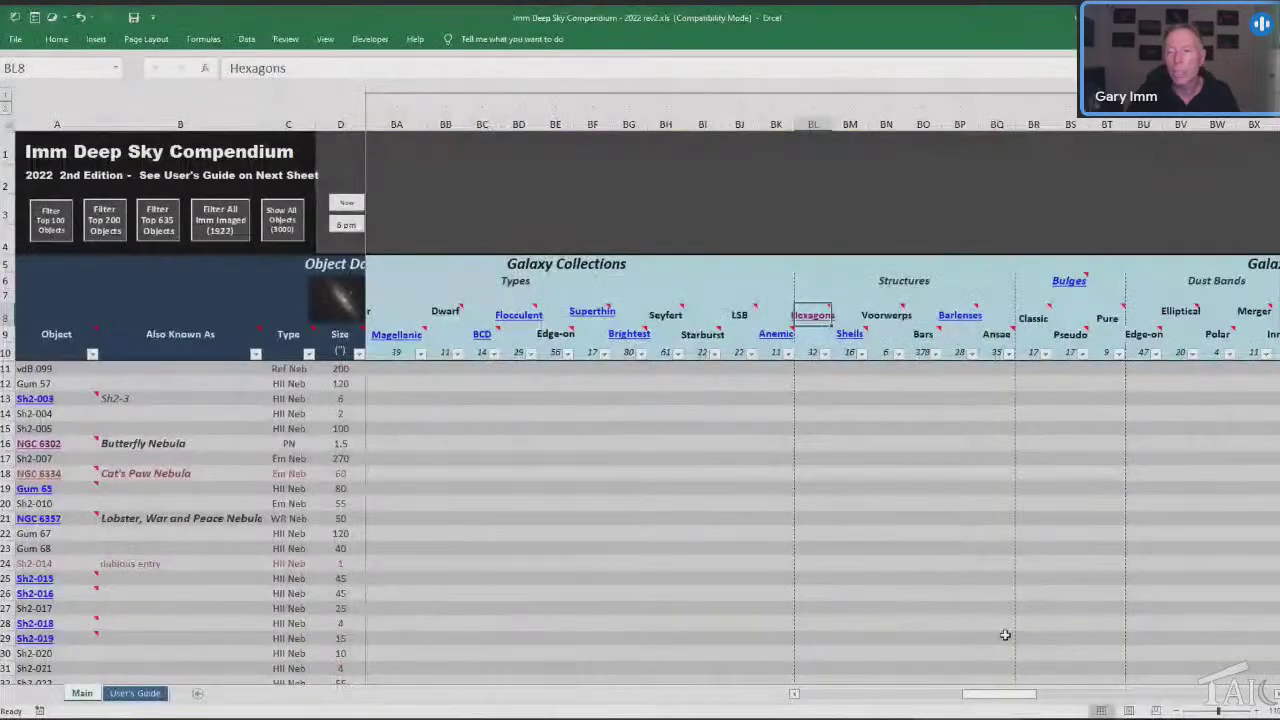
left_click(825, 354)
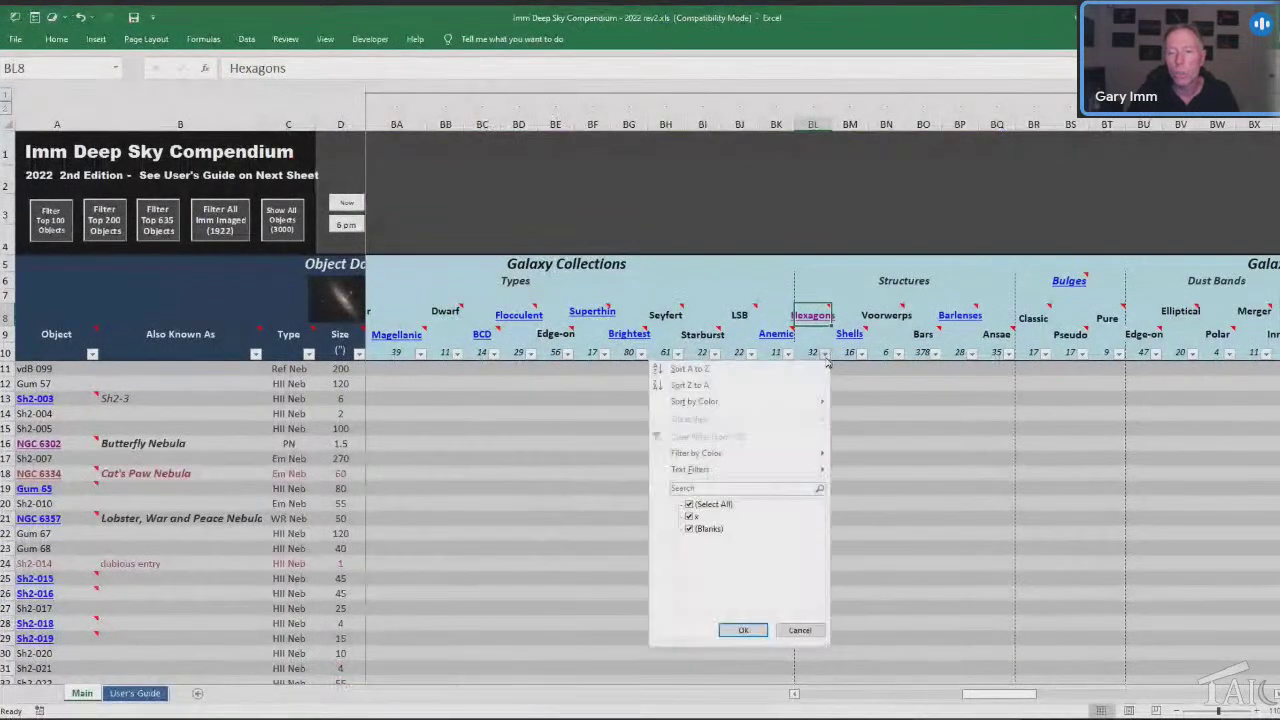
key("Return")
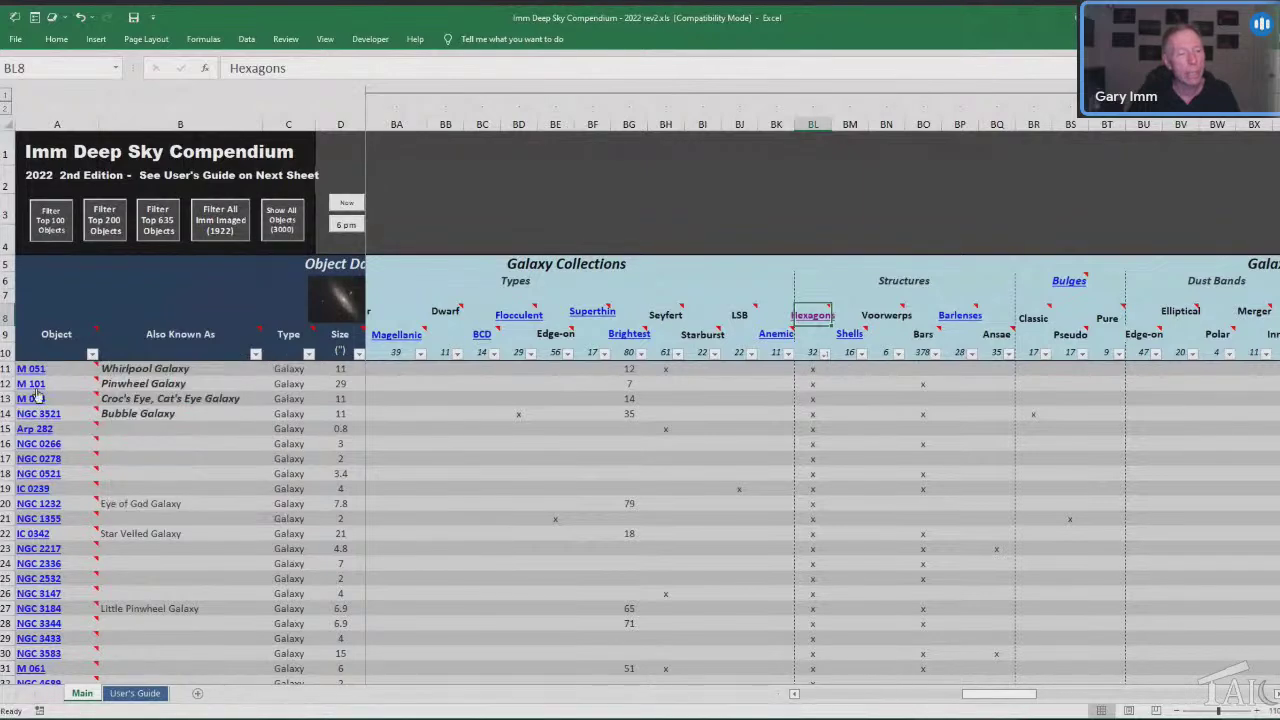
Scroll right to the Details of Object Image columns showing focal length, pixel scale and field radius.
mouse_move(33, 463)
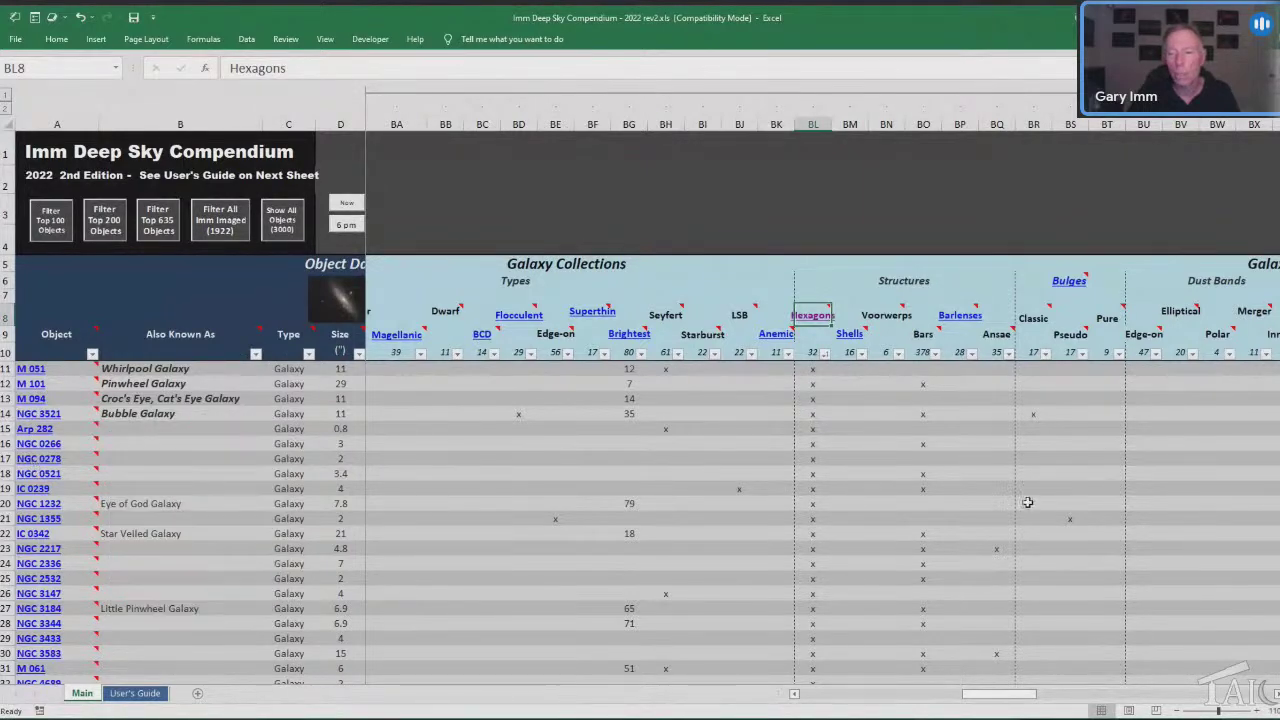
left_click_drag(964, 697, 800, 697)
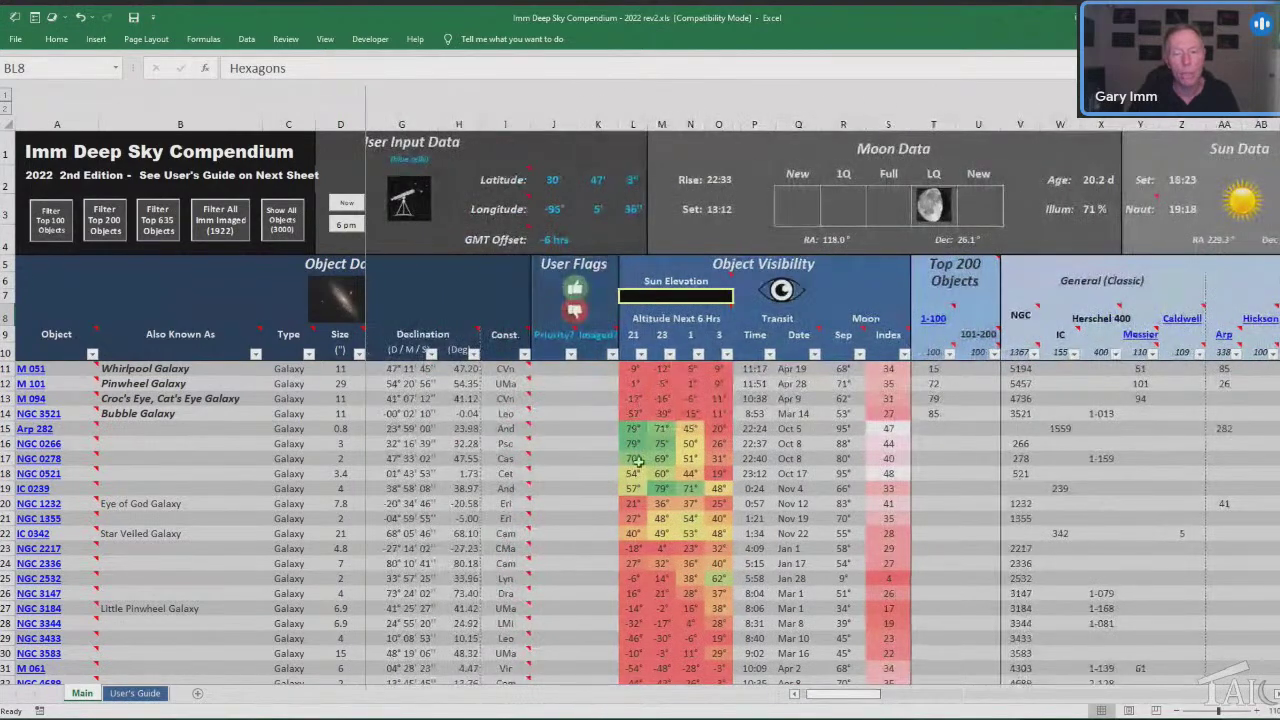
left_click_drag(870, 695, 1212, 714)
scroll(926, 334, "right", 1)
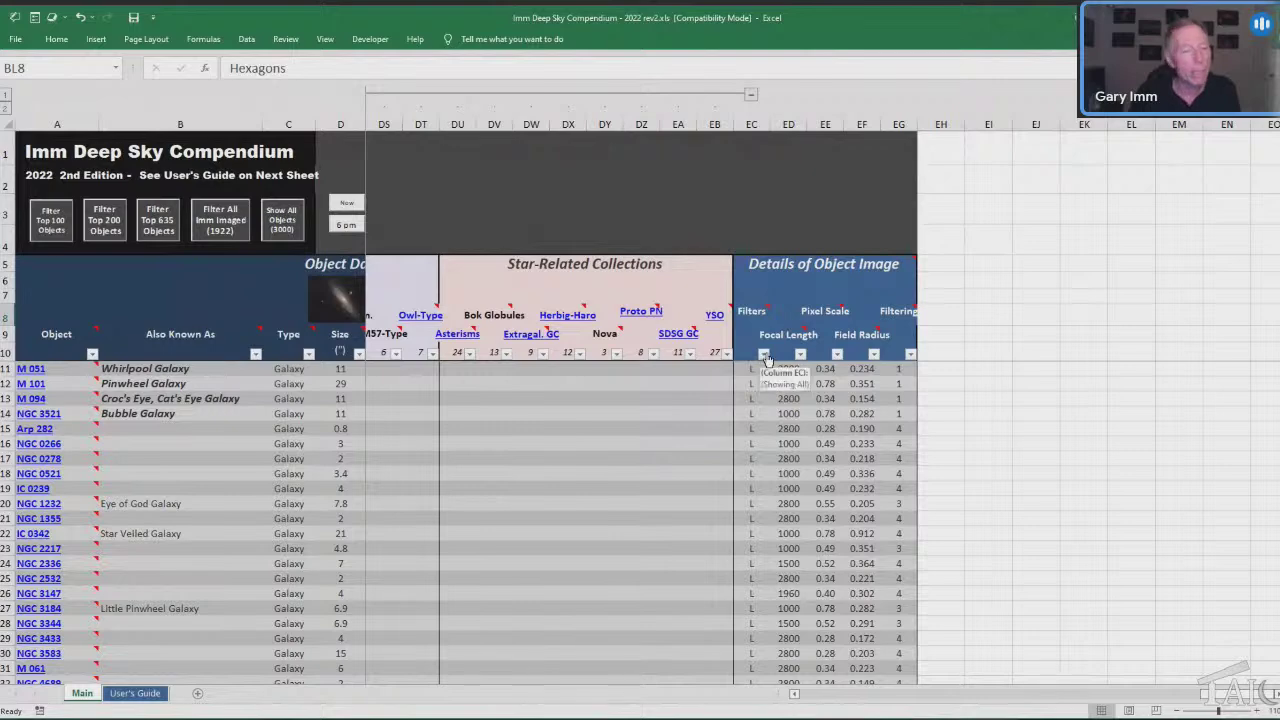
Page back to the Catalogues columns and sort the table by Sh2 so Sh2-007 leads.
mouse_move(38, 463)
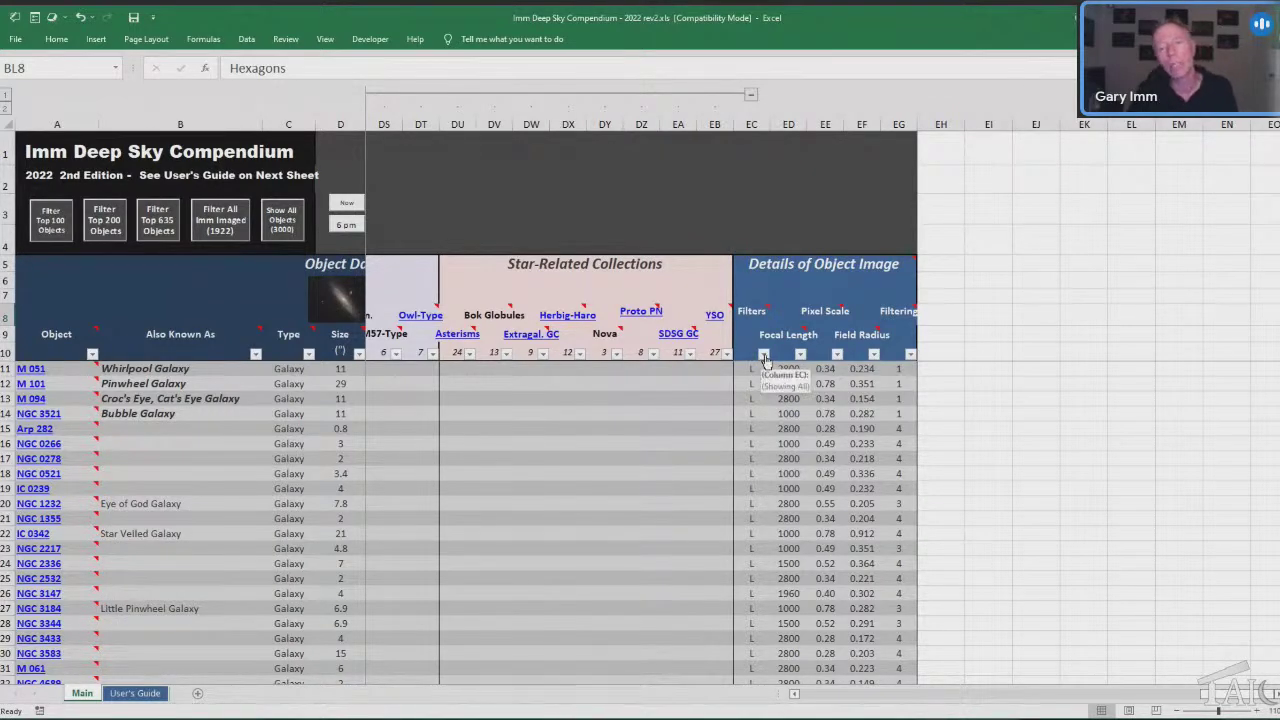
mouse_move(757, 311)
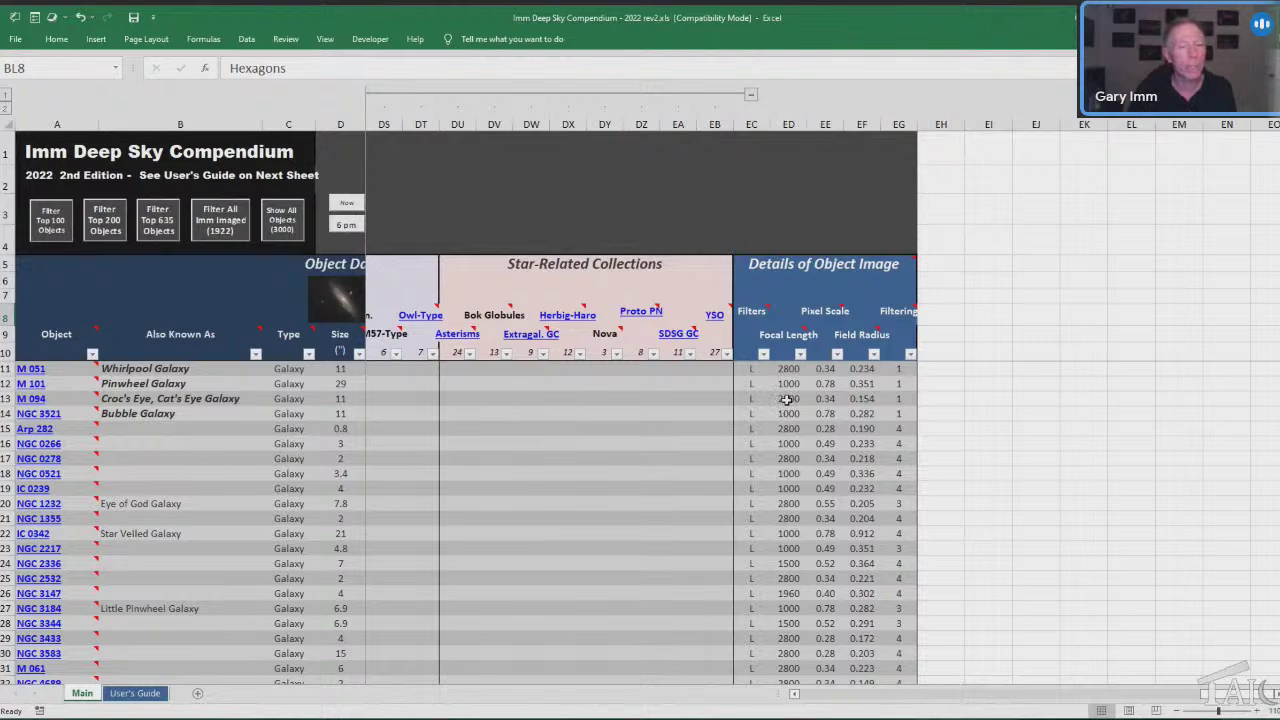
left_click(838, 694)
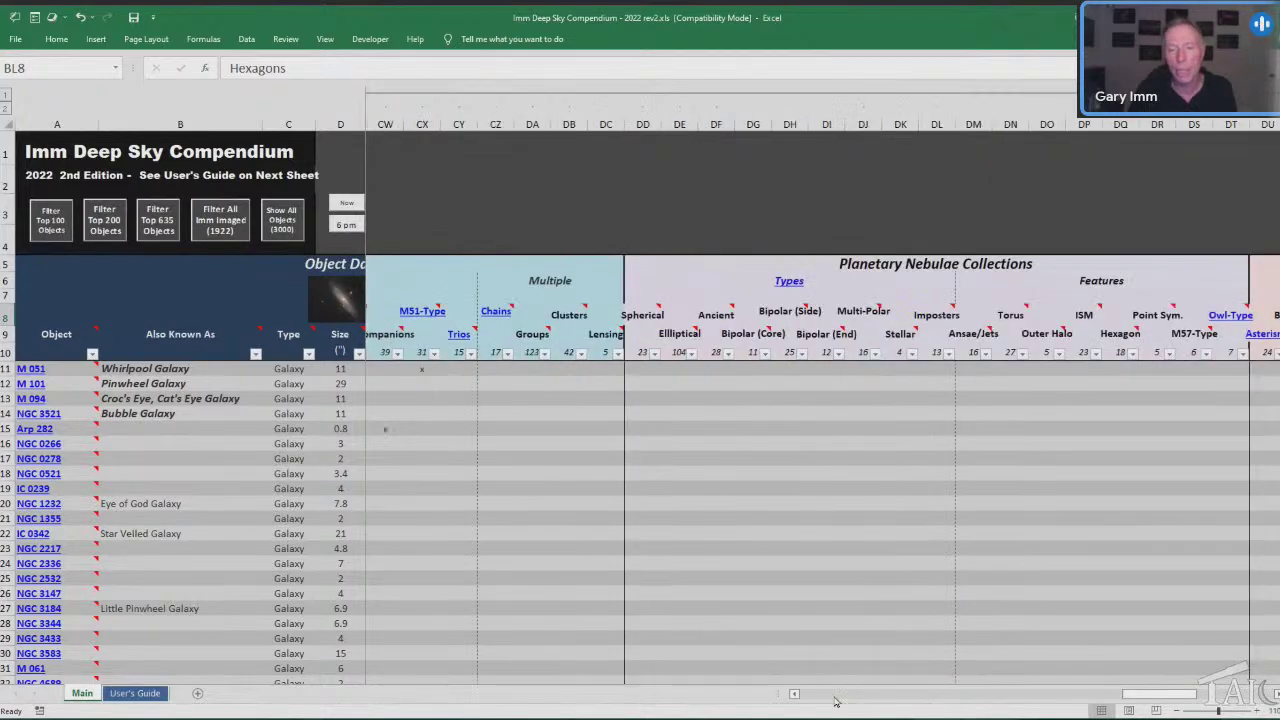
left_click(832, 695)
left_click(829, 697)
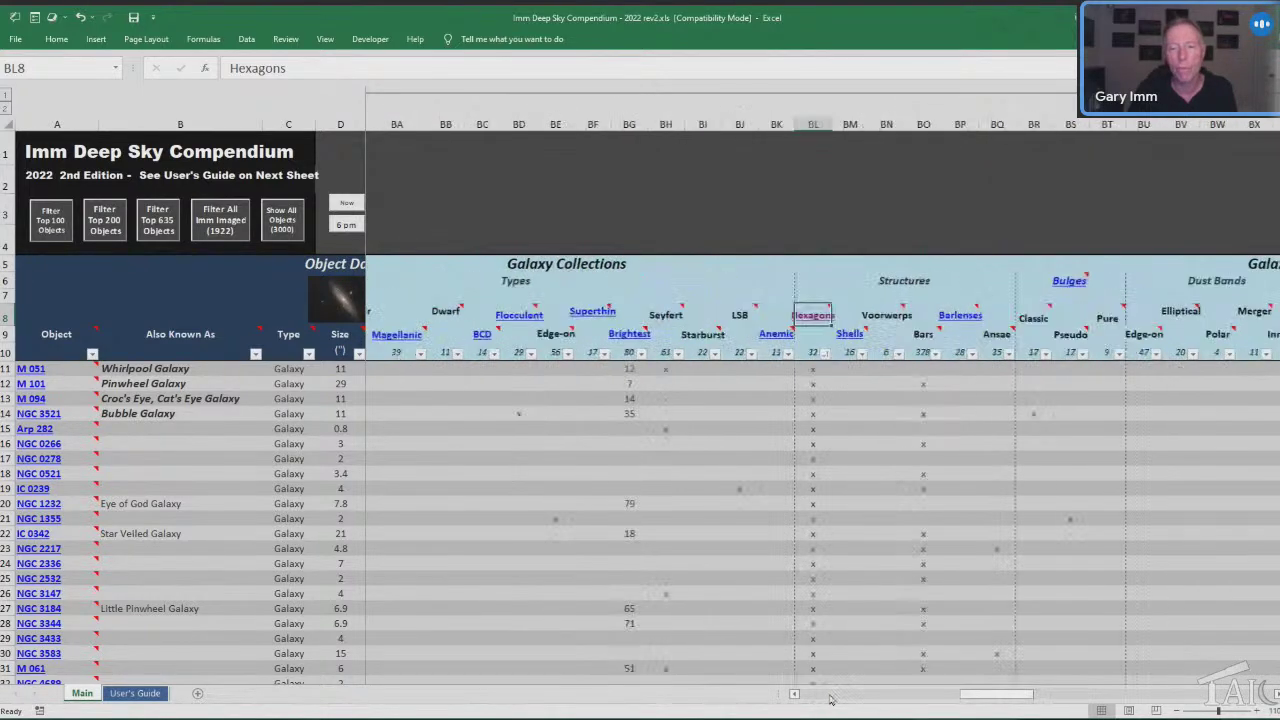
left_click(829, 697)
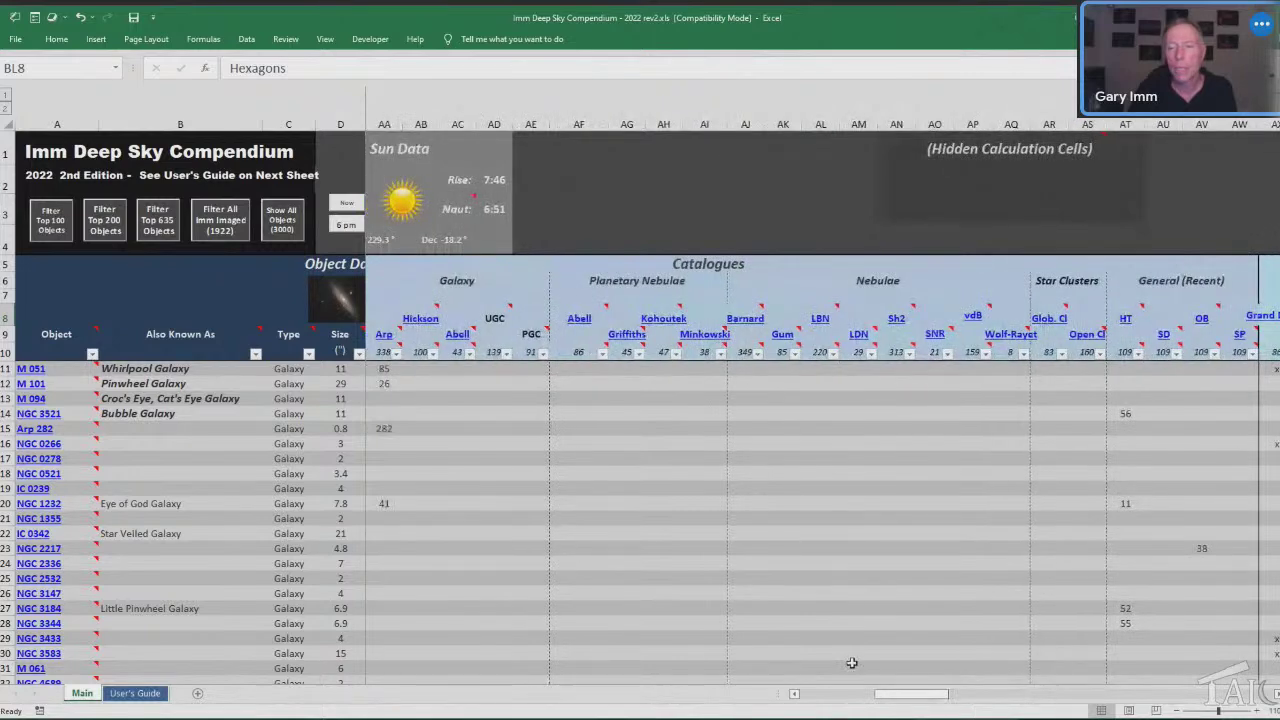
left_click(909, 354)
left_click(902, 370)
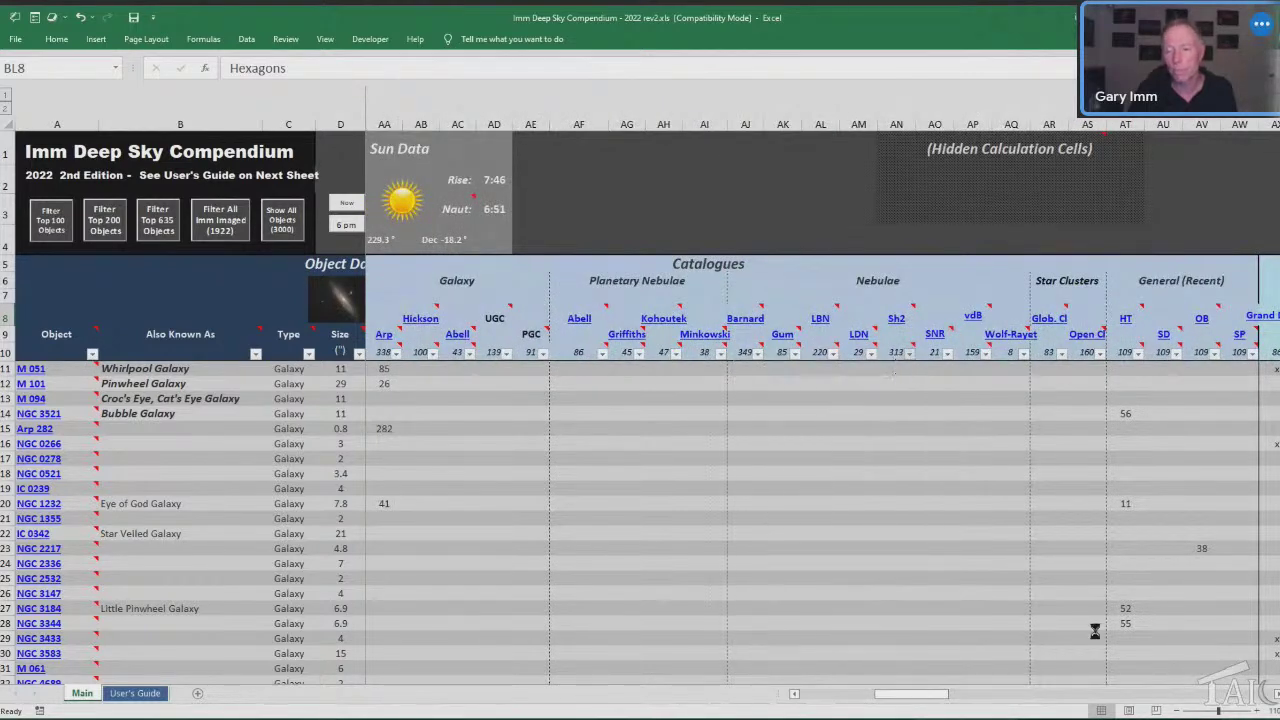
left_click_drag(944, 703, 1250, 705)
scroll(903, 489, "down", 2)
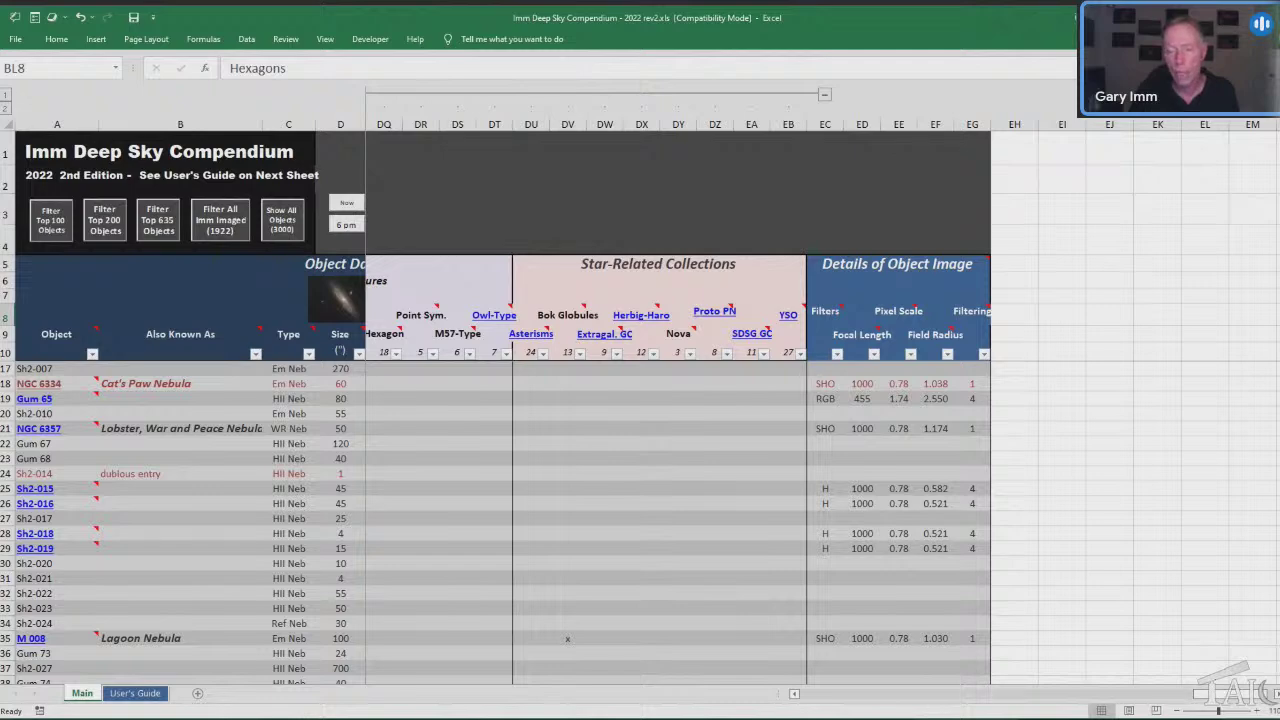
left_click(852, 697)
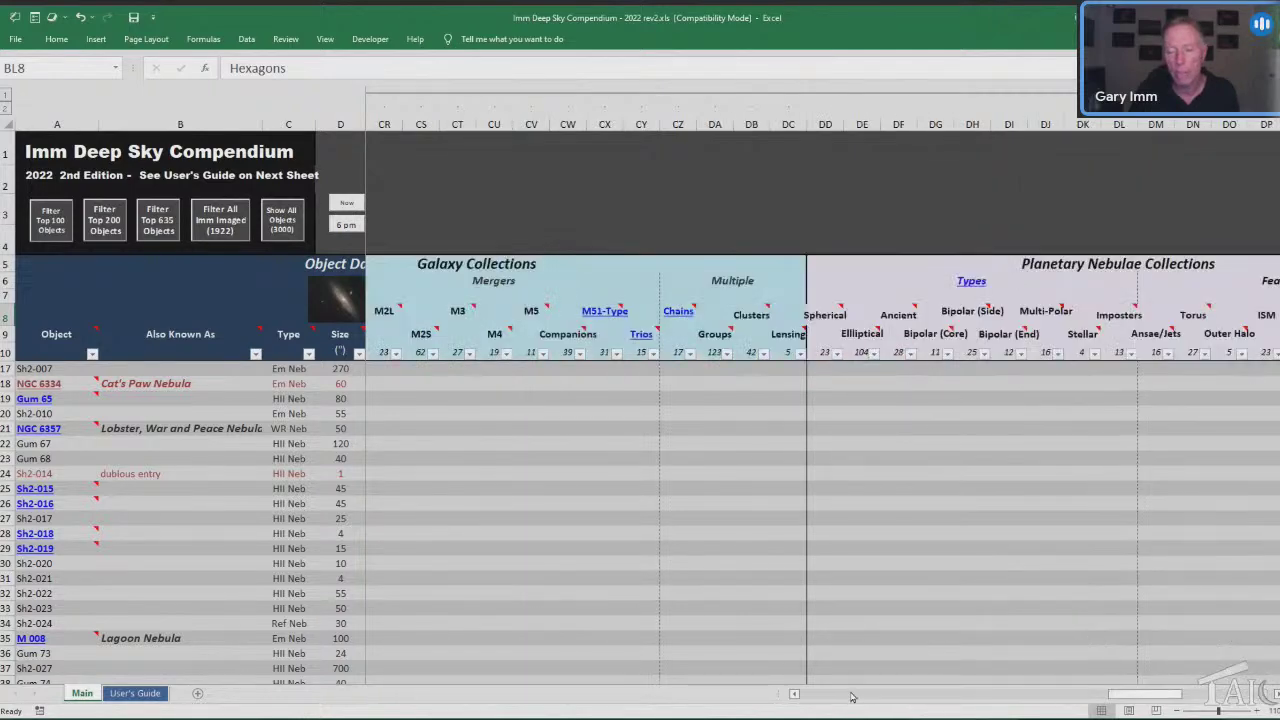
left_click(852, 697)
left_click(852, 697)
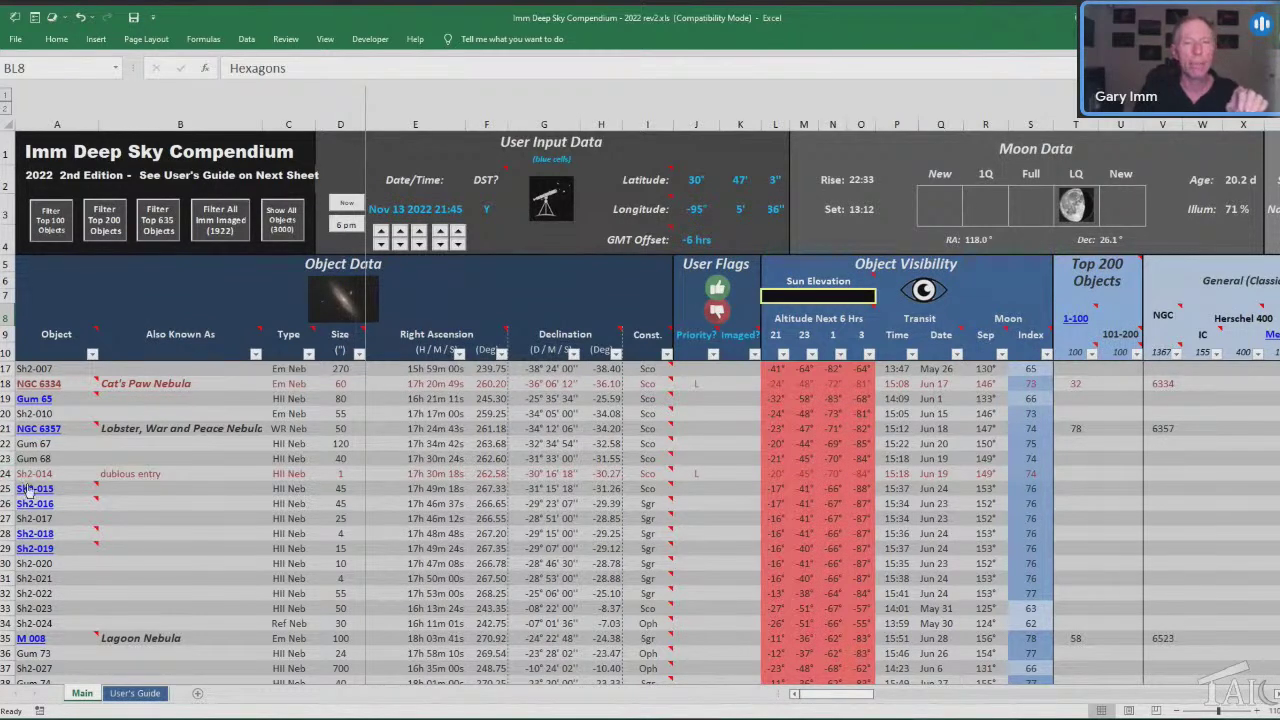
mouse_move(30, 487)
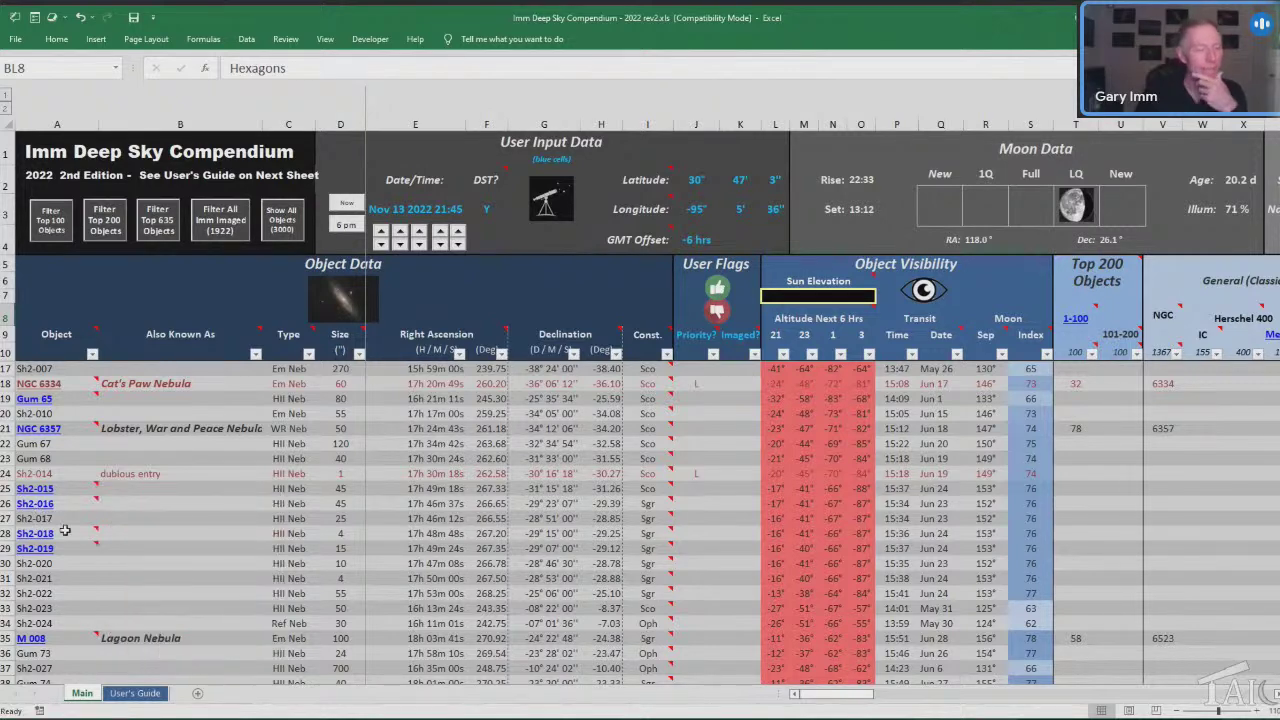
mouse_move(71, 526)
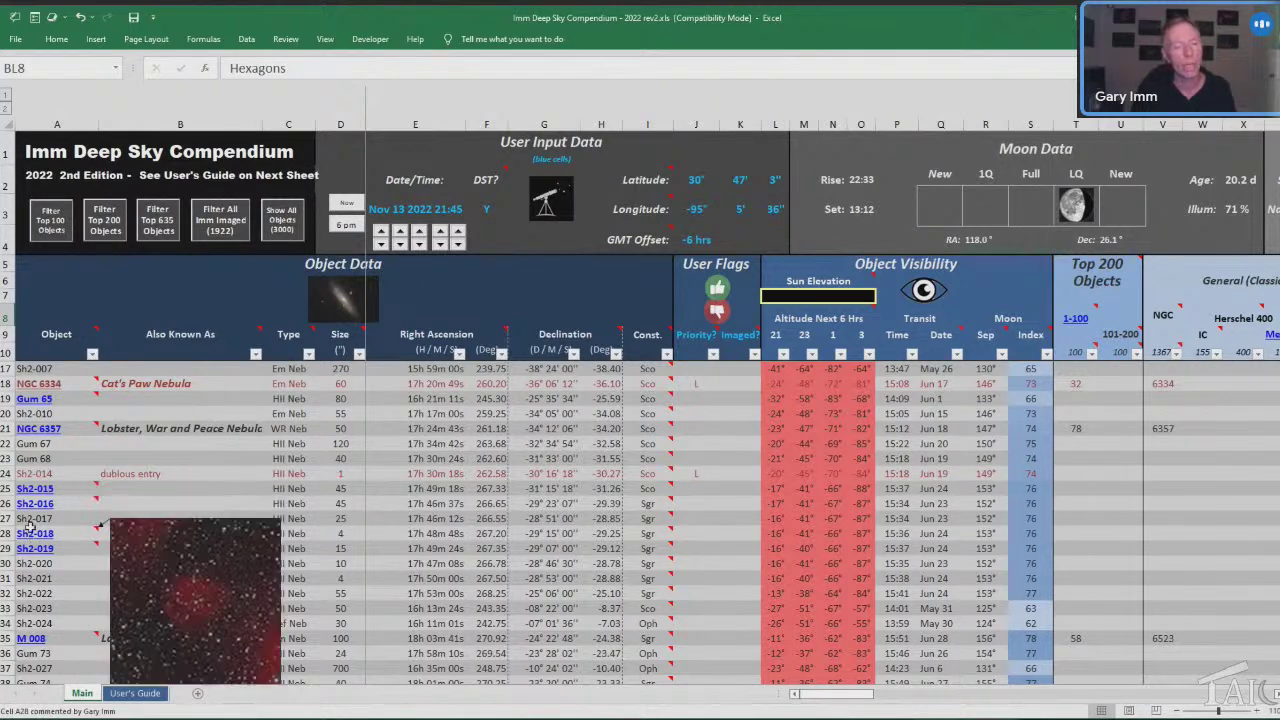
mouse_move(38, 489)
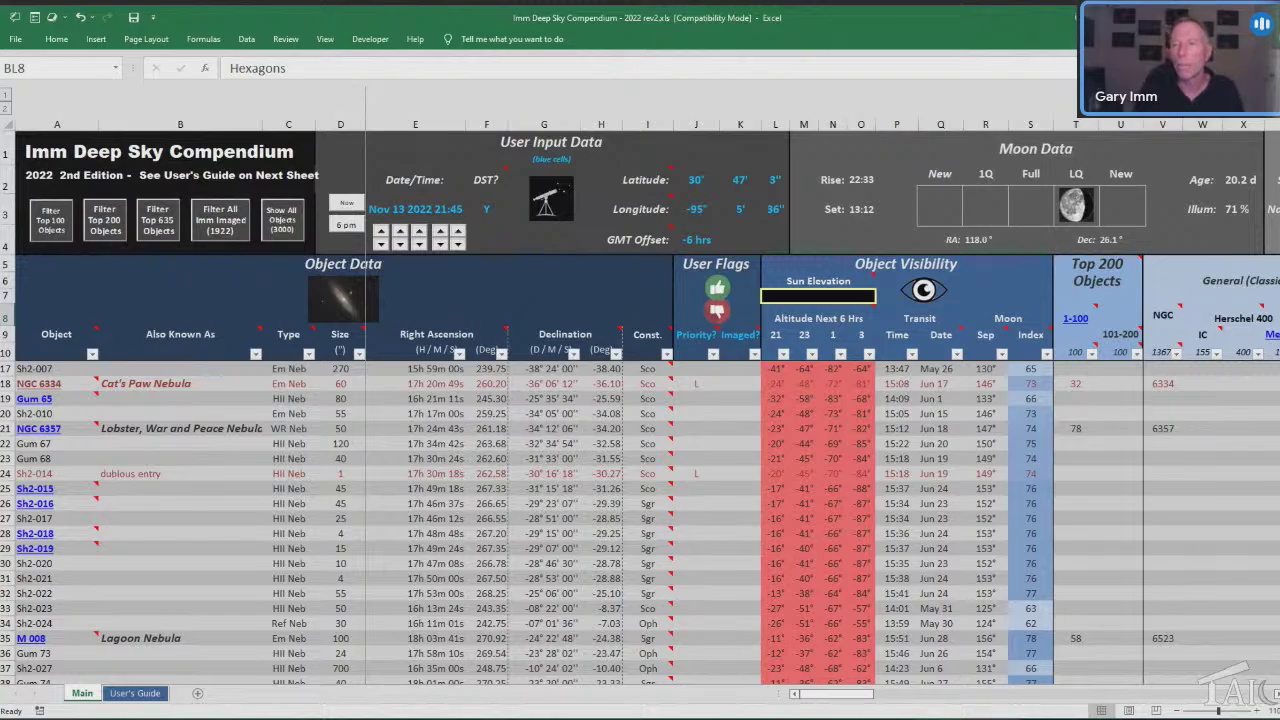
key("alt+Tab")
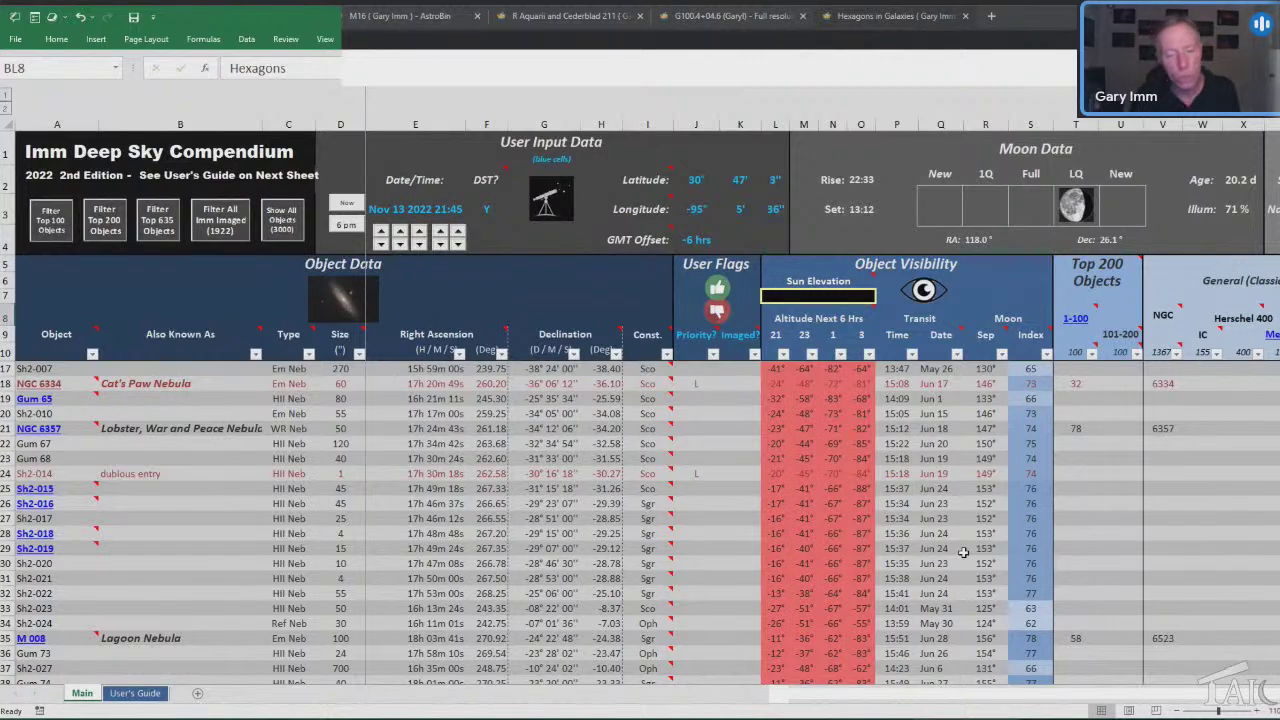
Switch to the User's Guide sheet and scroll through its Welcome and Quick Notes text.
left_click(138, 693)
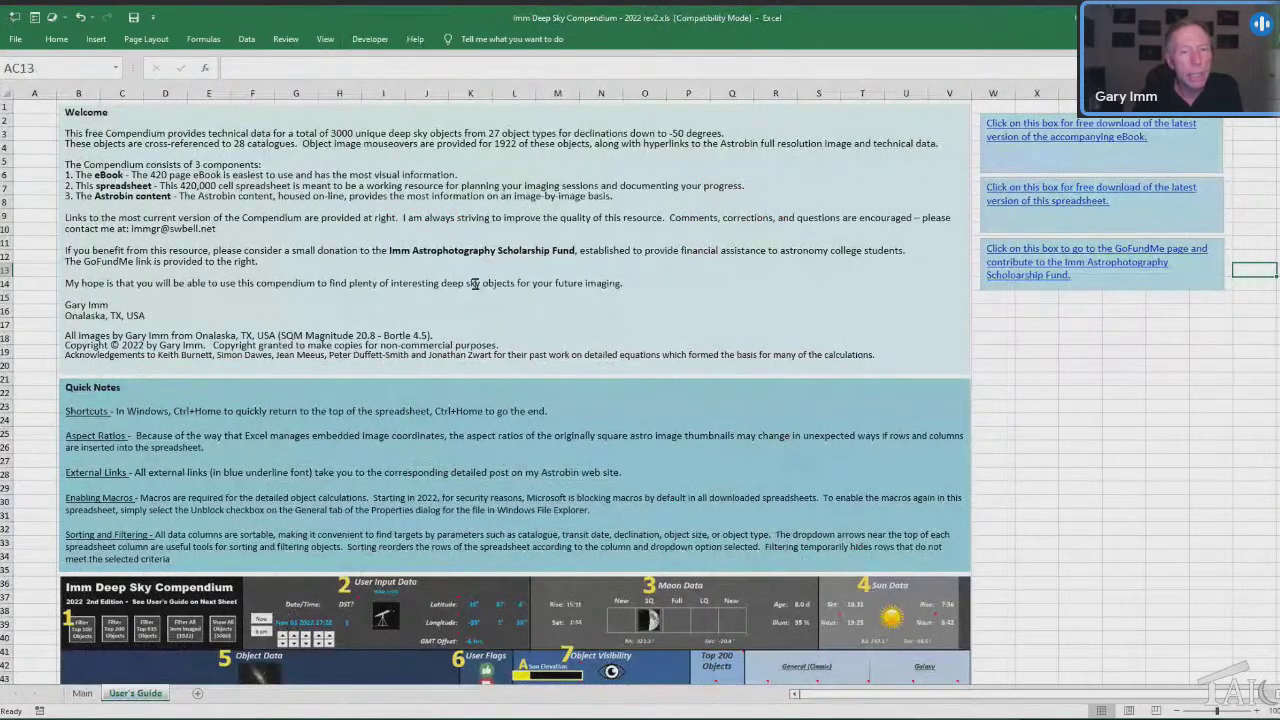
scroll(475, 284, "down", 12)
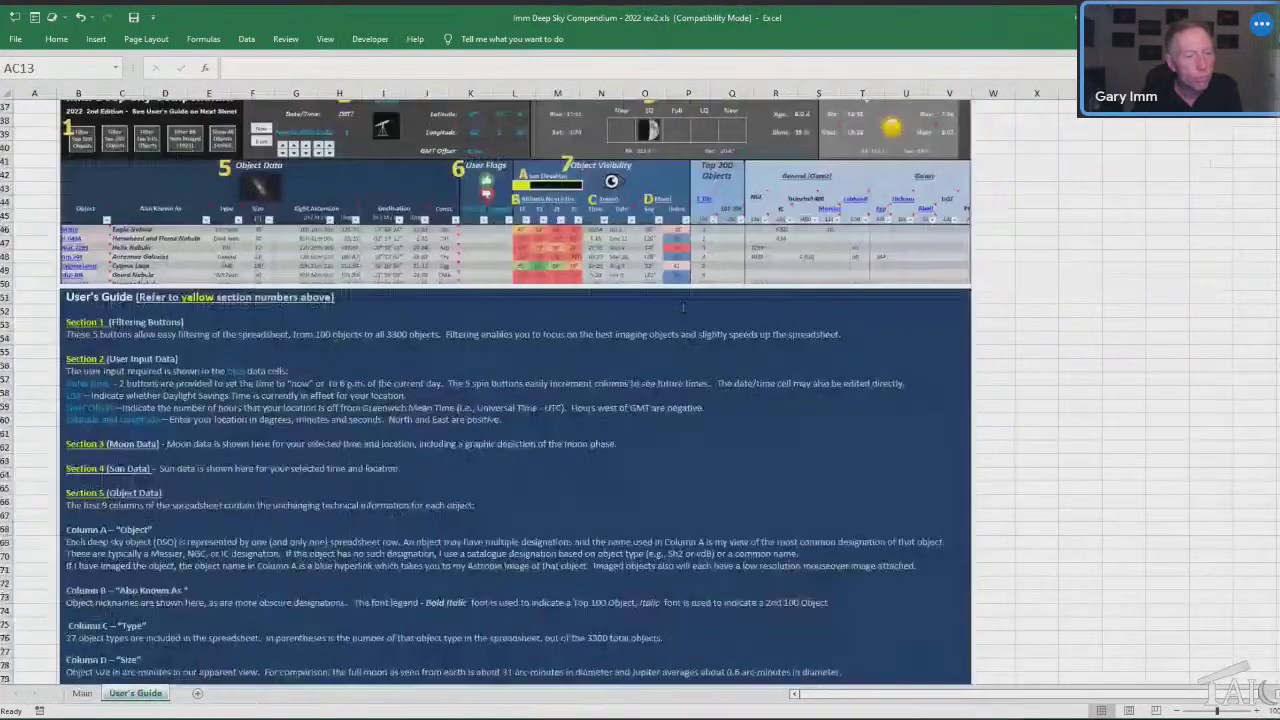
scroll(683, 307, "up", 12)
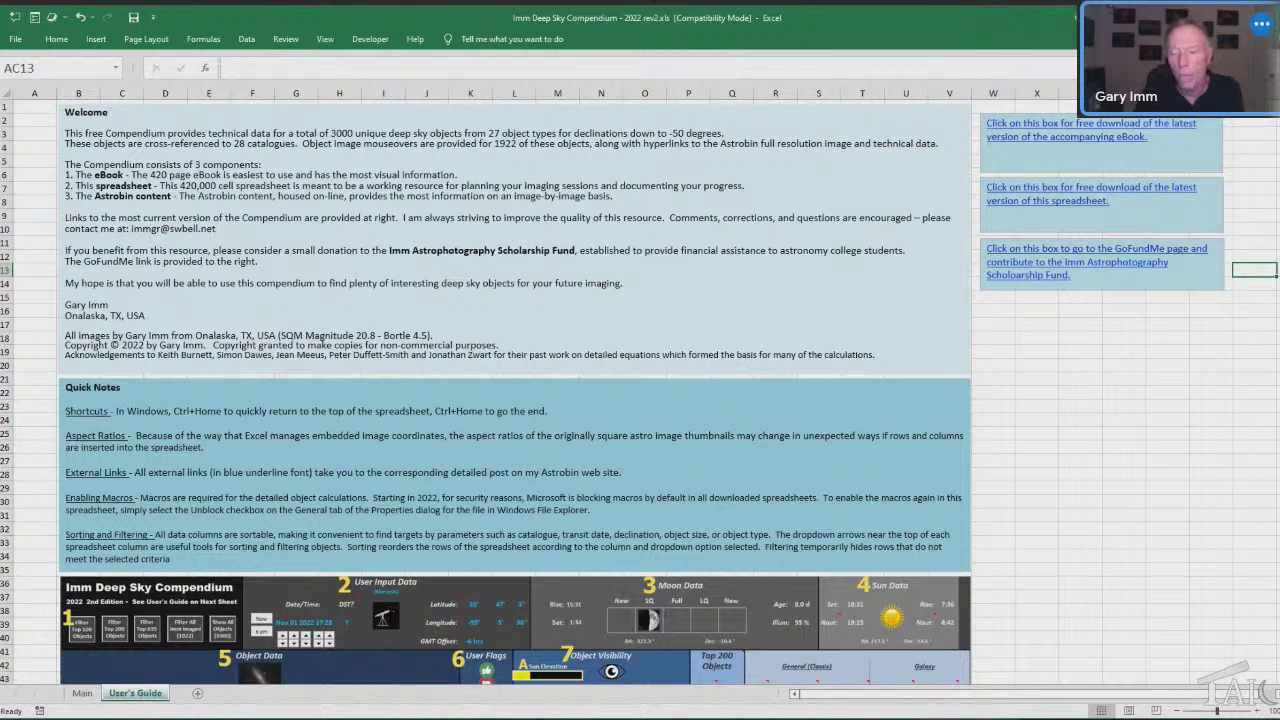
mouse_move(965, 719)
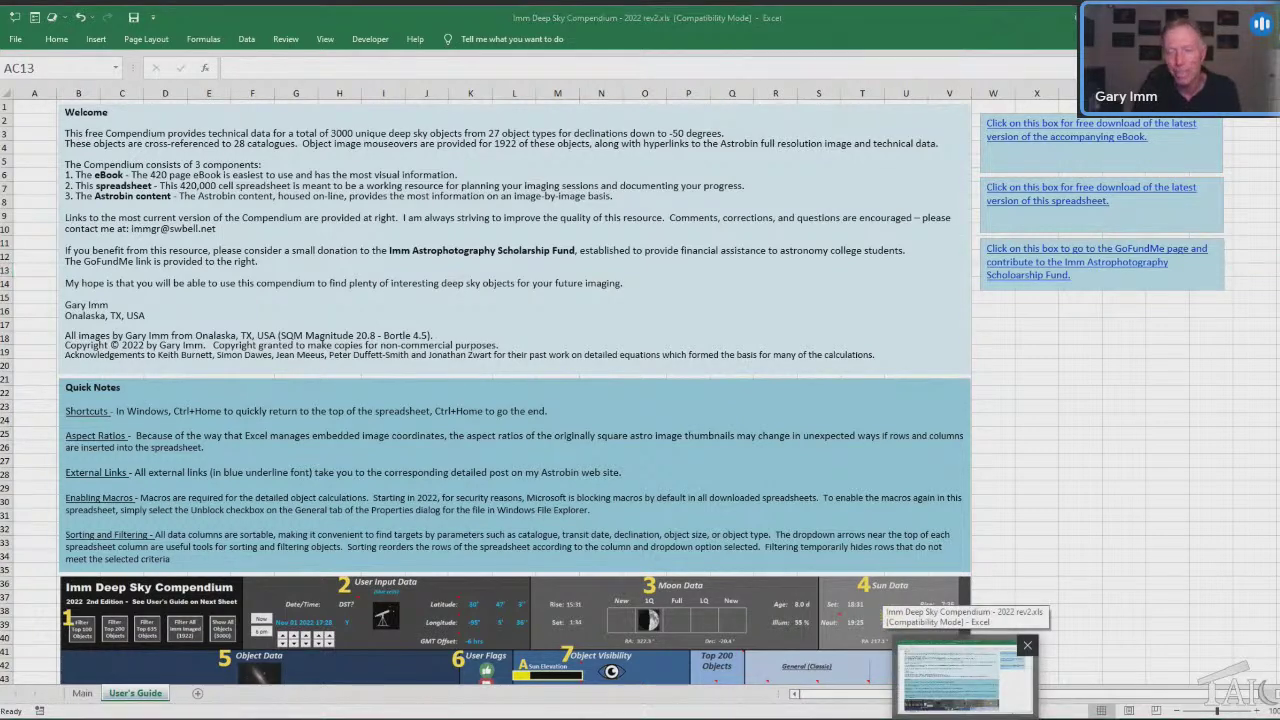
Minimize and restore Excel, then return to the Main sheet's Sh2-sorted object table.
left_click(965, 719)
left_click(965, 719)
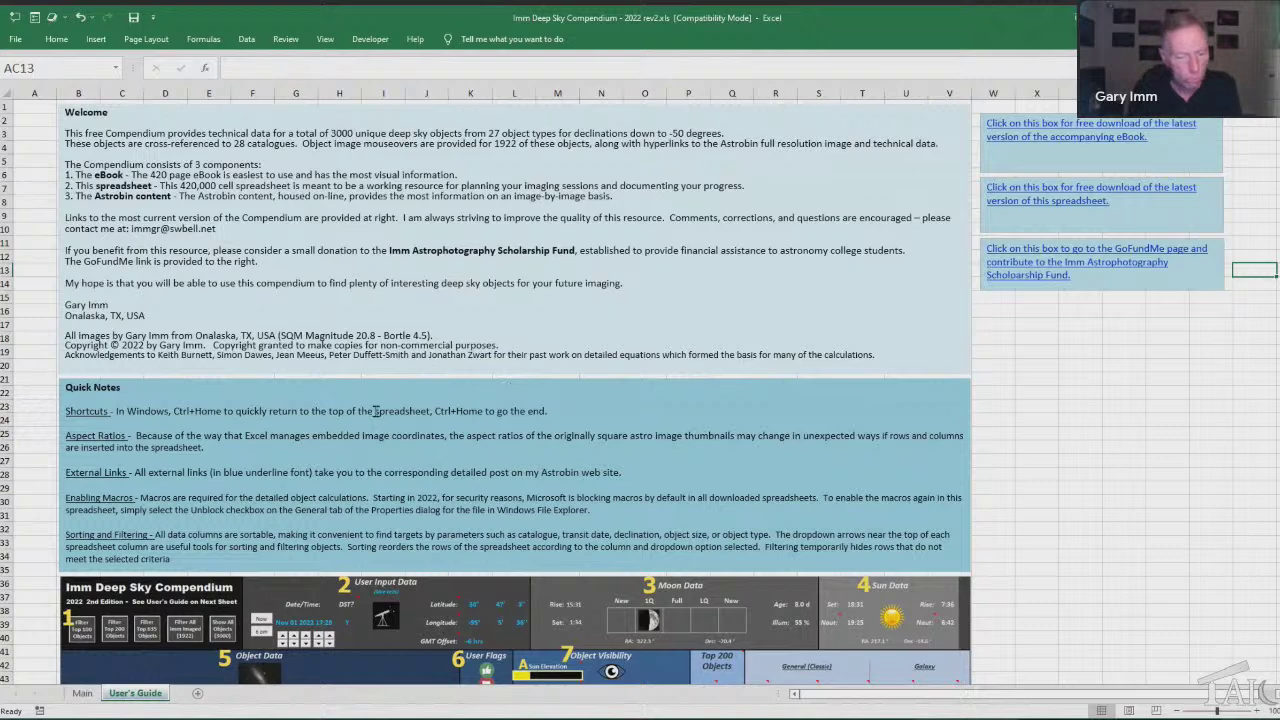
left_click(82, 694)
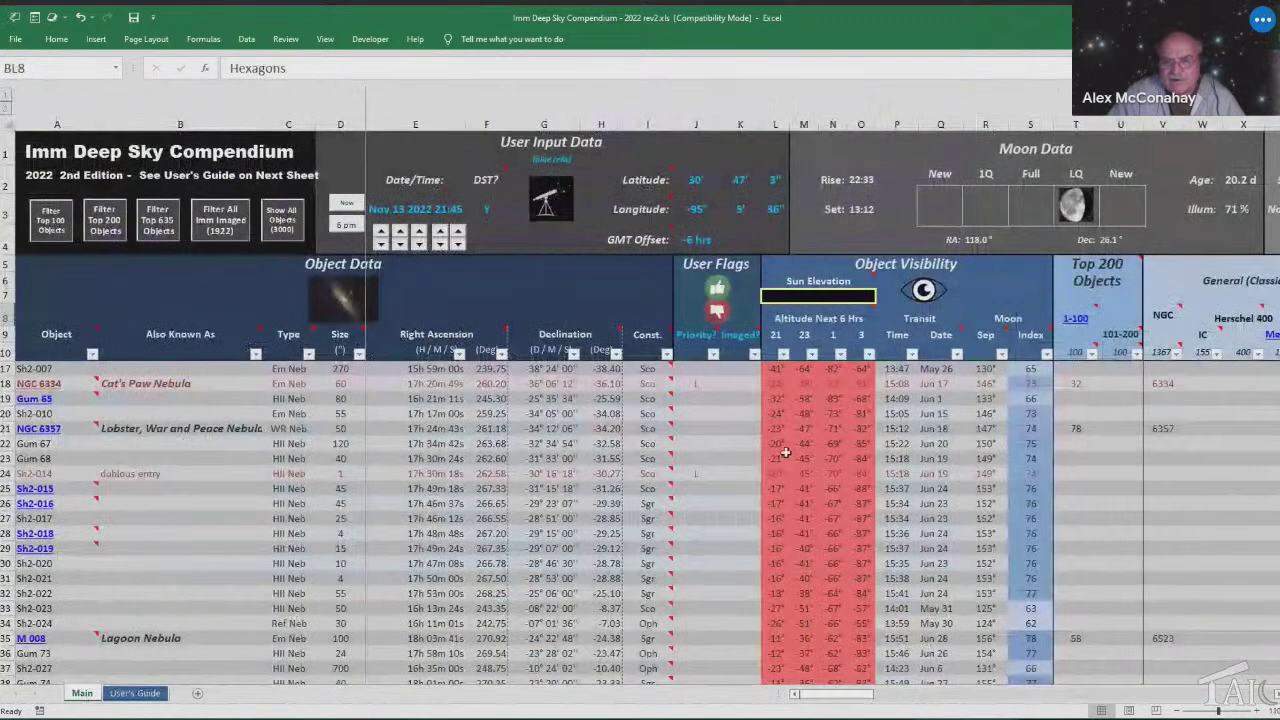
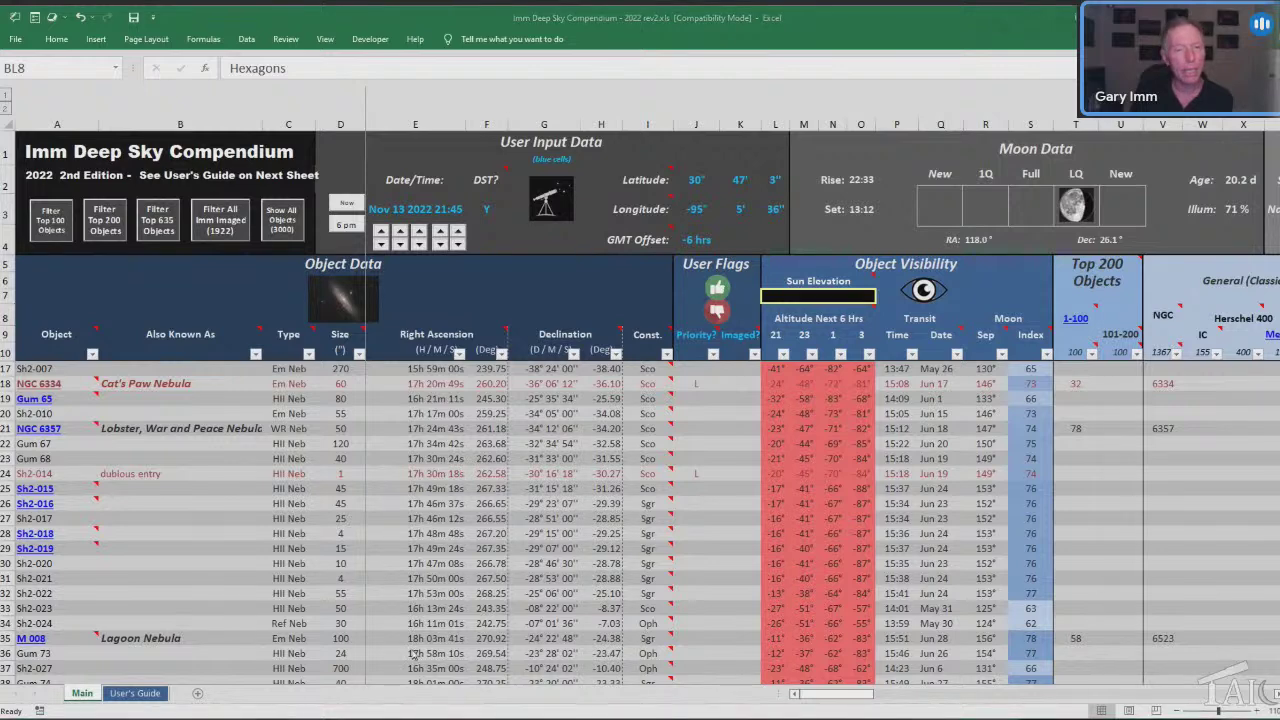
Open File Explorer beside the Imm Deep Sky Compendium workbook, showing the Quick access folders.
left_click(365, 716)
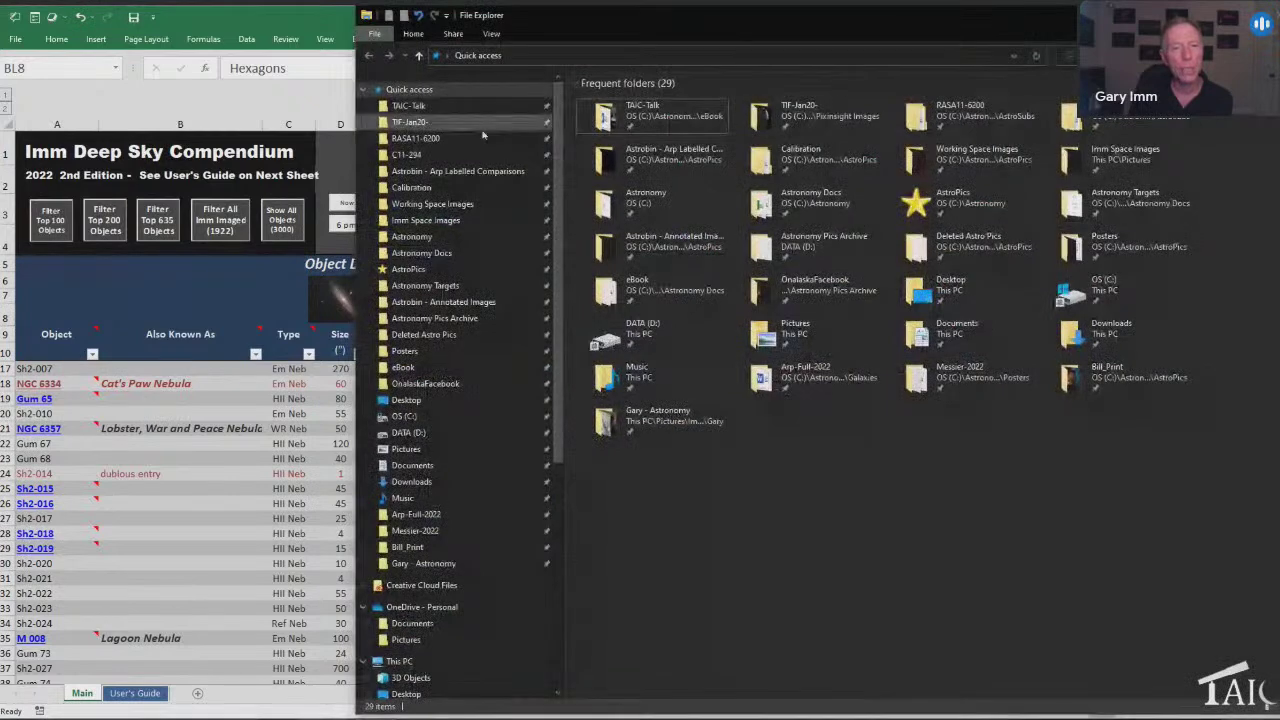
Open the C11-294 folder under AstroPics > AstroSubs, listing 16 target-type folders like Clusters, Galaxies and PN.
left_click(480, 154)
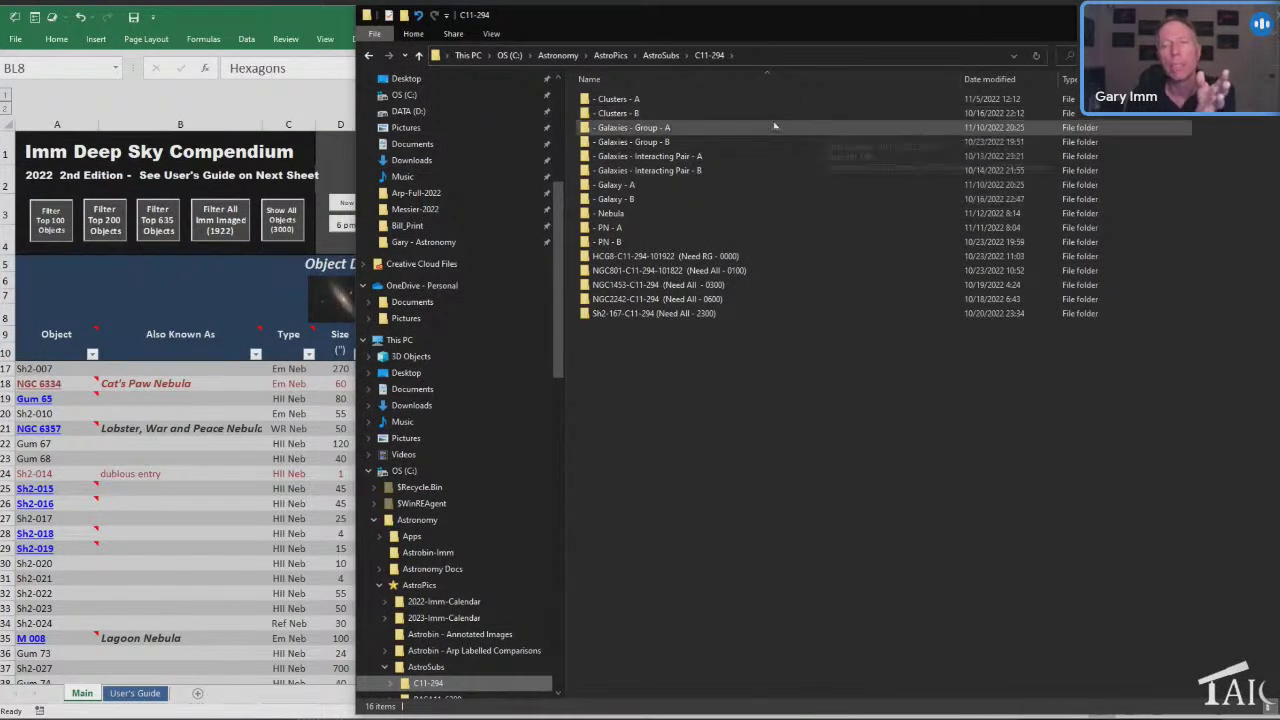
mouse_move(654, 100)
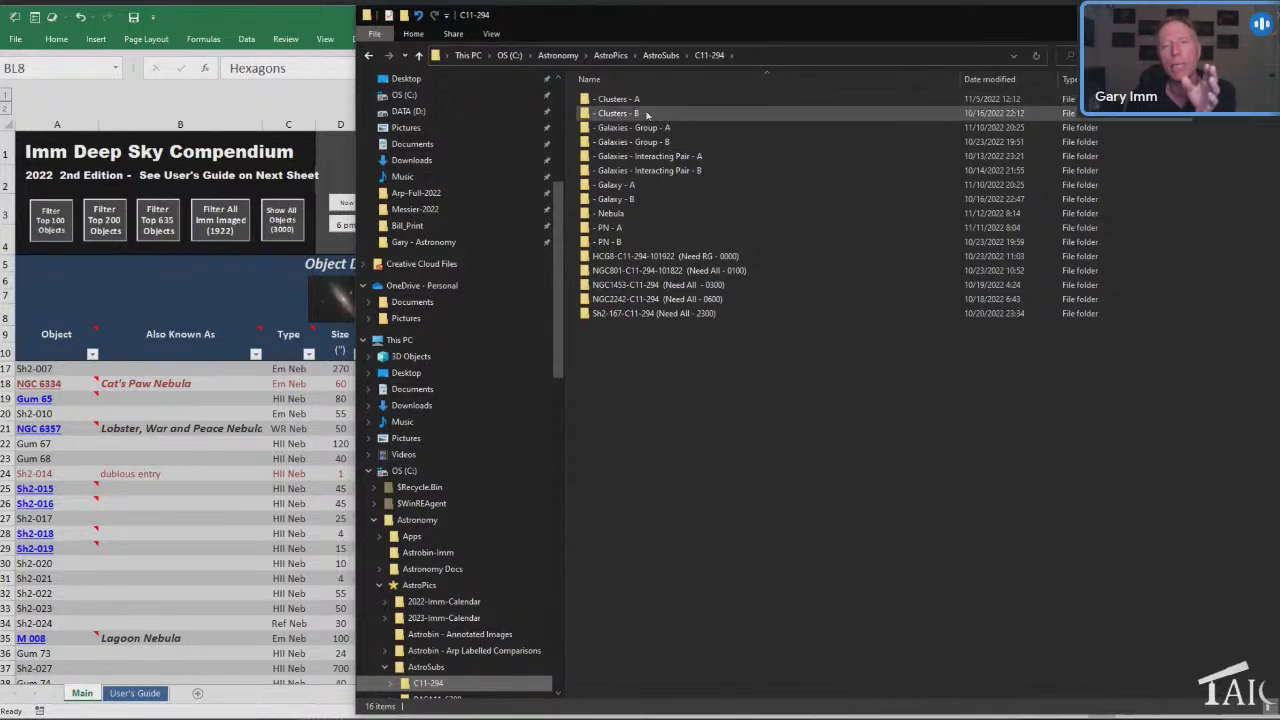
mouse_move(698, 157)
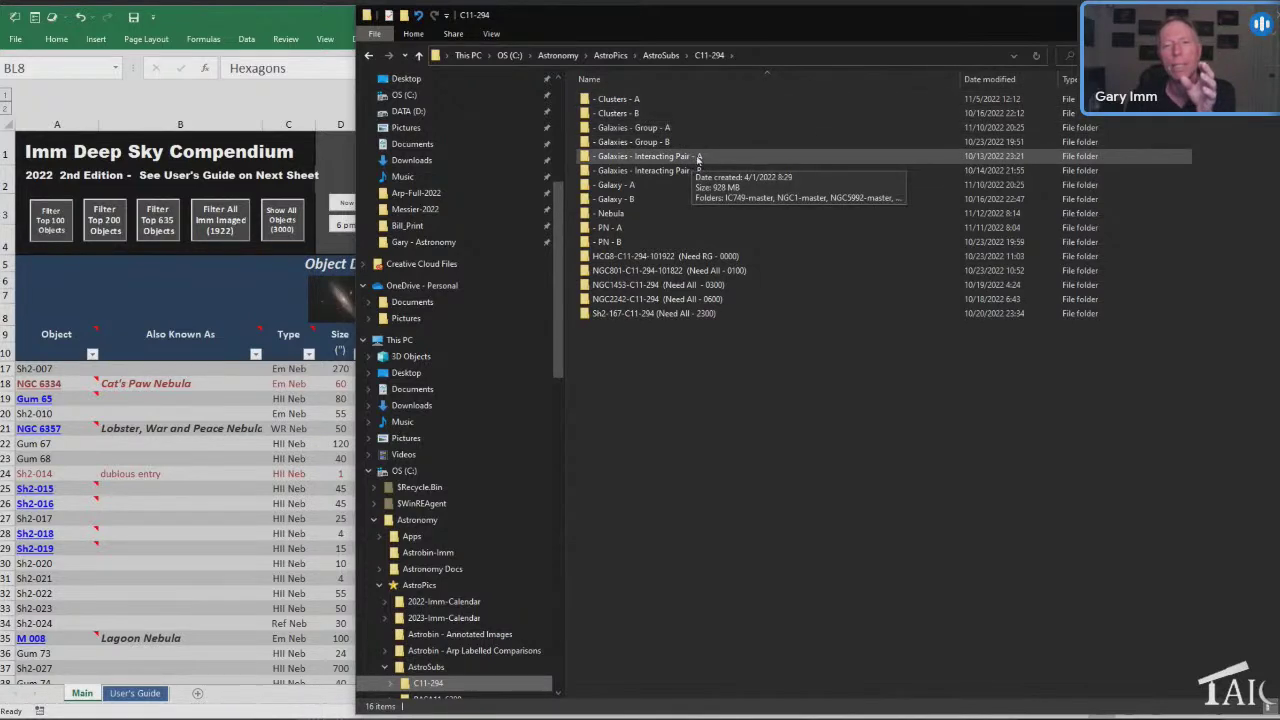
double_click(630, 188)
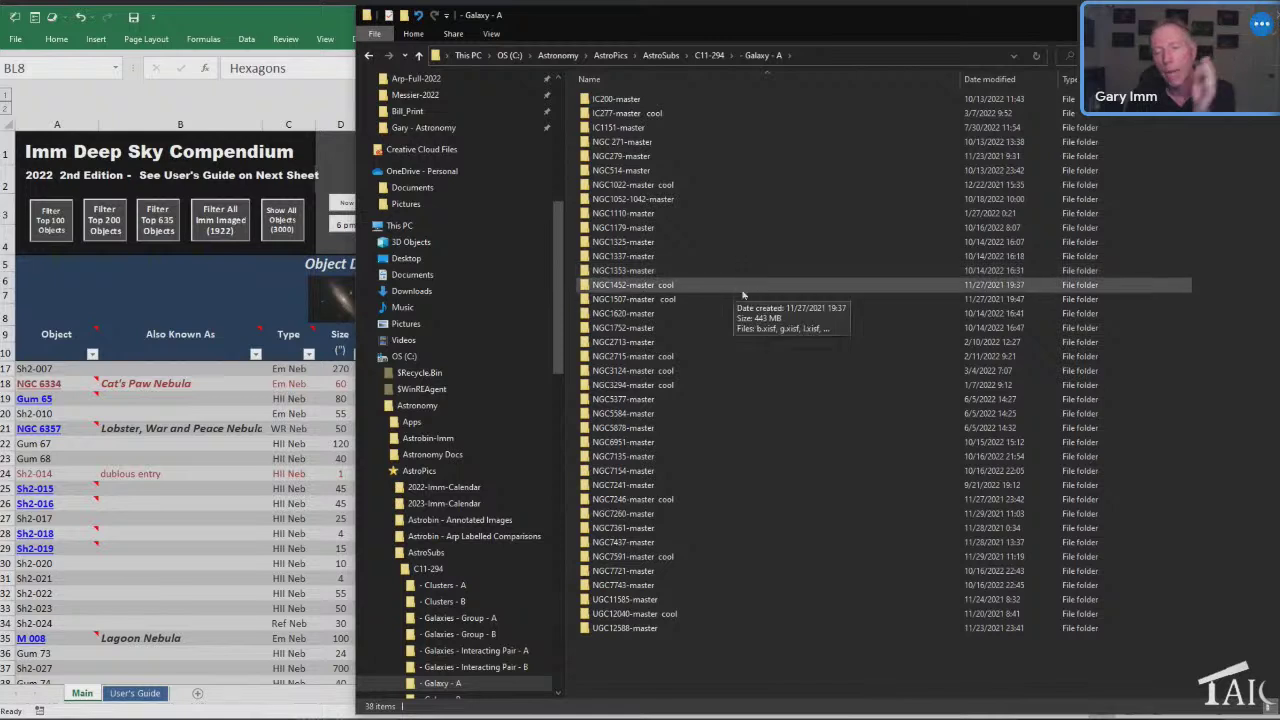
left_click(712, 54)
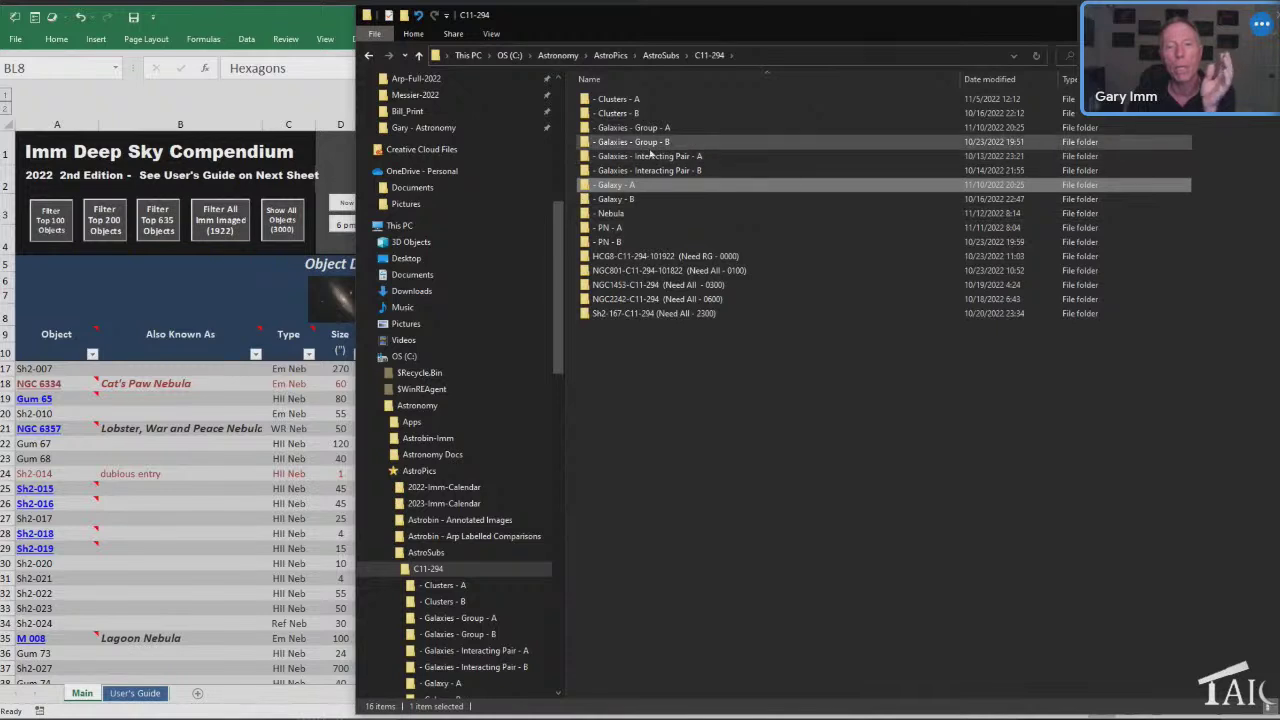
double_click(648, 131)
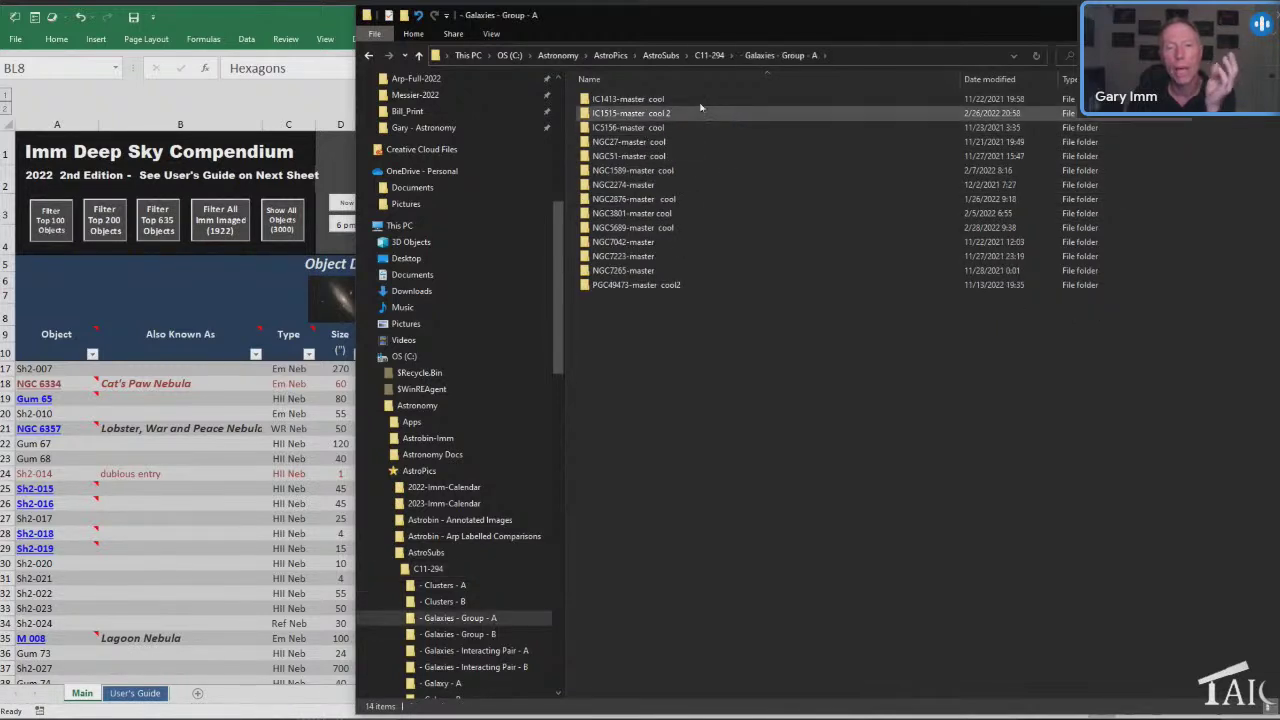
left_click(712, 55)
double_click(660, 143)
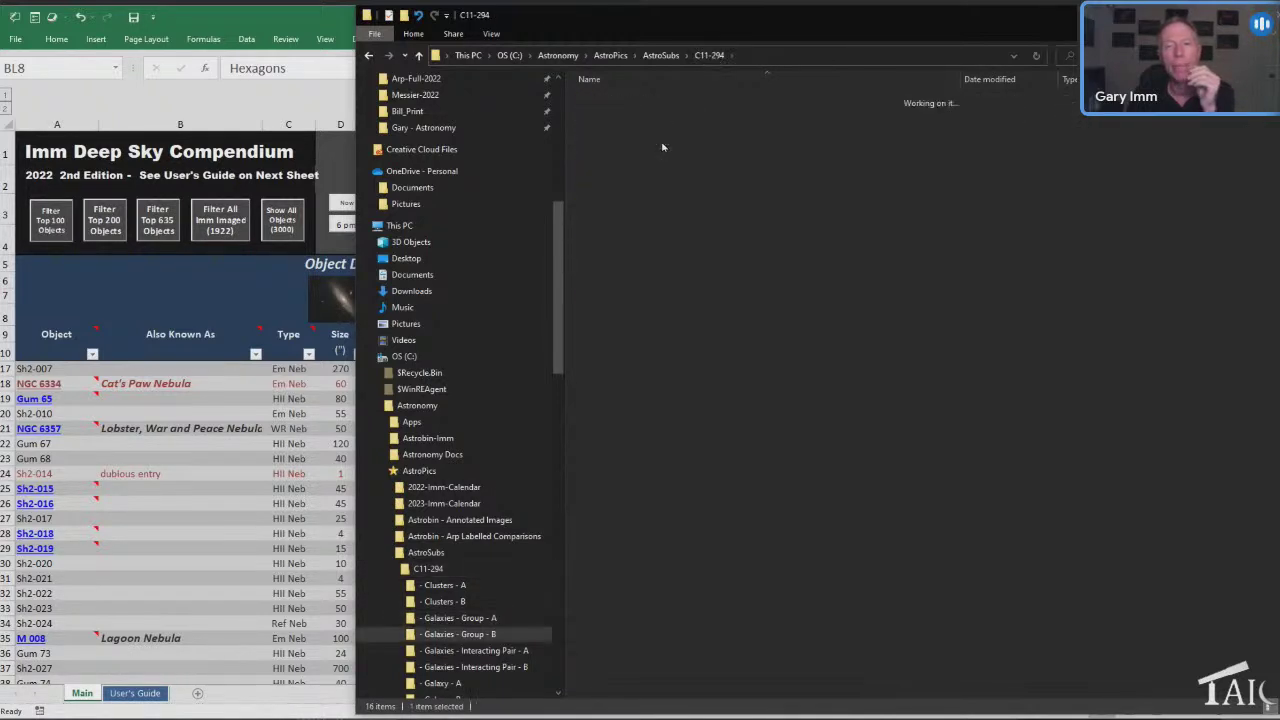
left_click(709, 55)
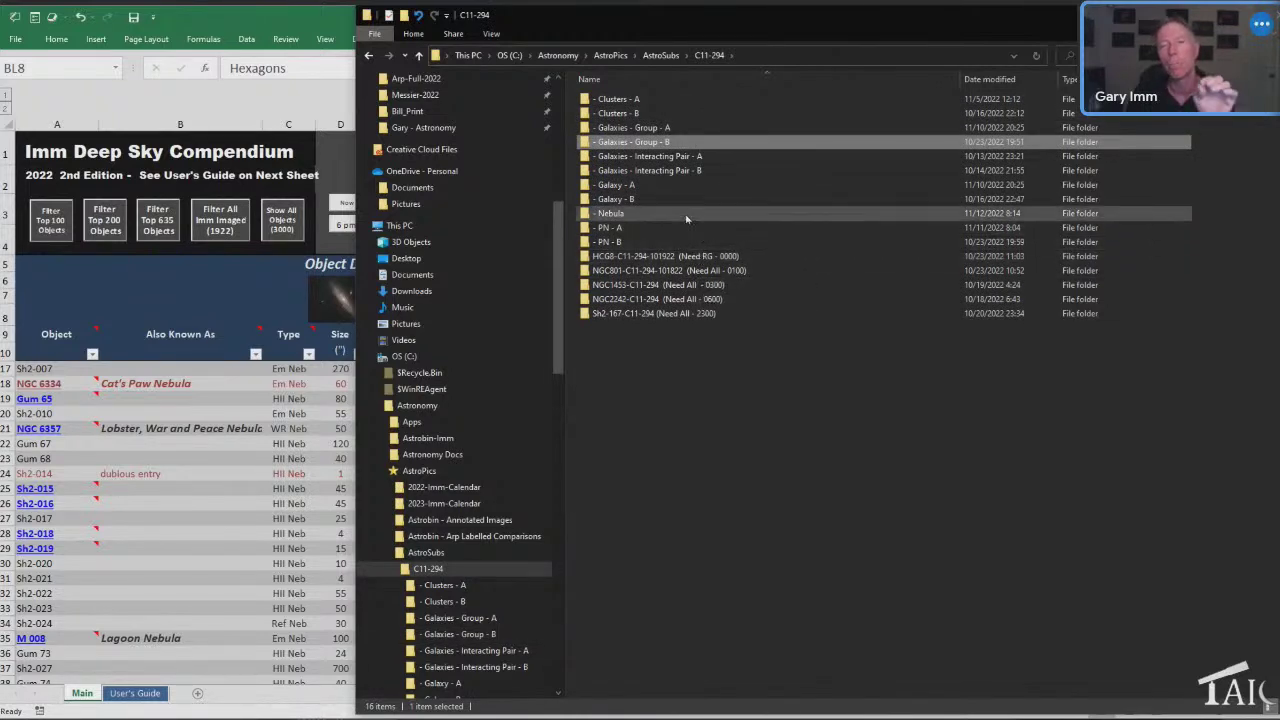
mouse_move(685, 229)
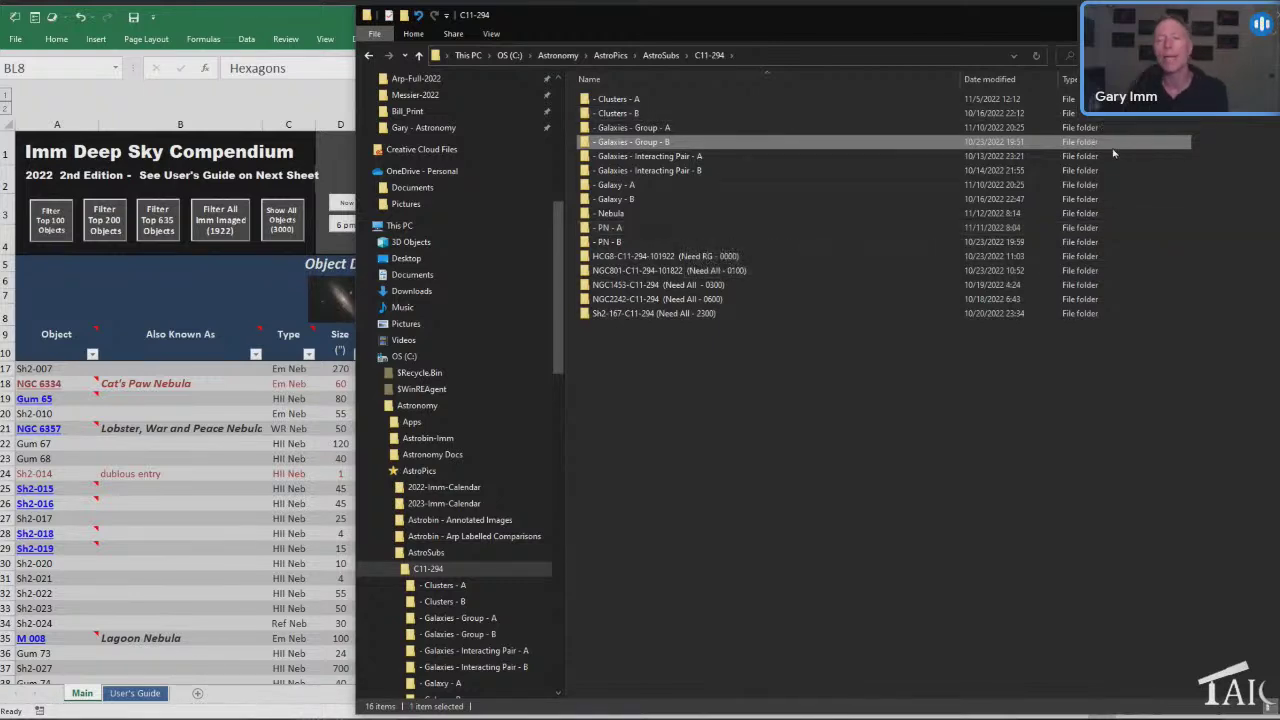
Switch from File Explorer back to the compendium sheet and stop Chrome's screen sharing.
mouse_move(852, 303)
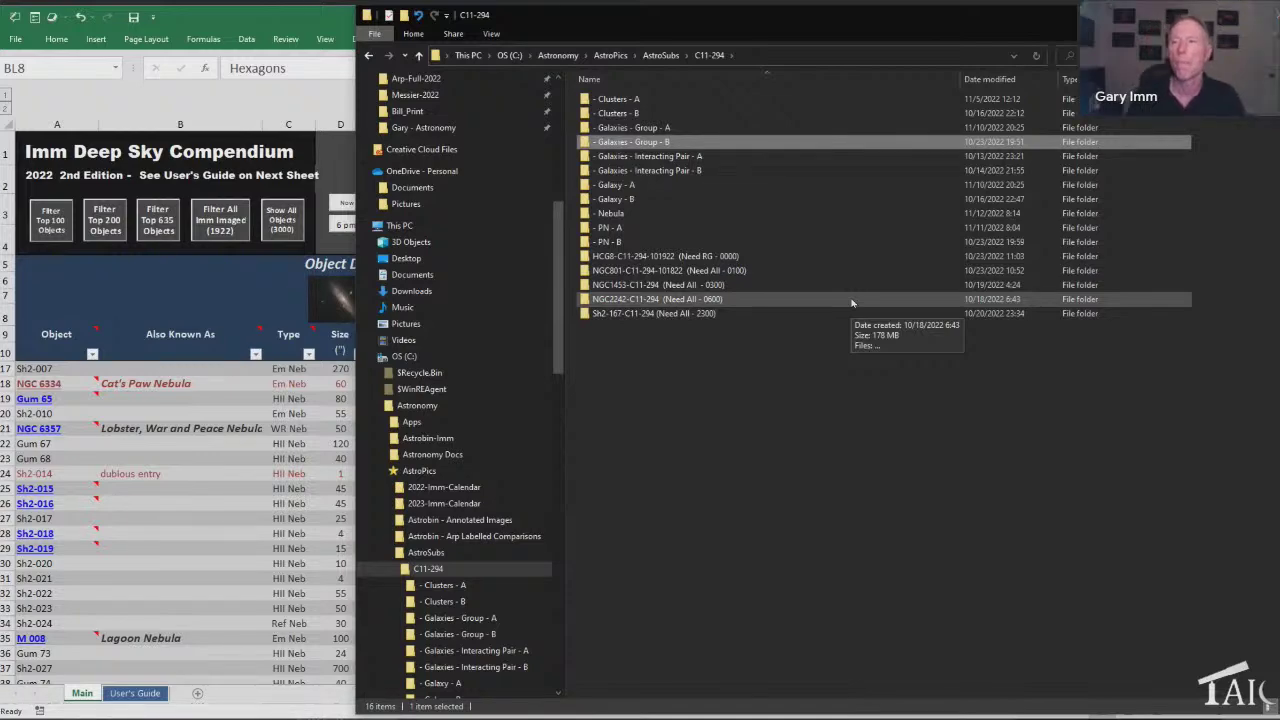
key("alt+Tab")
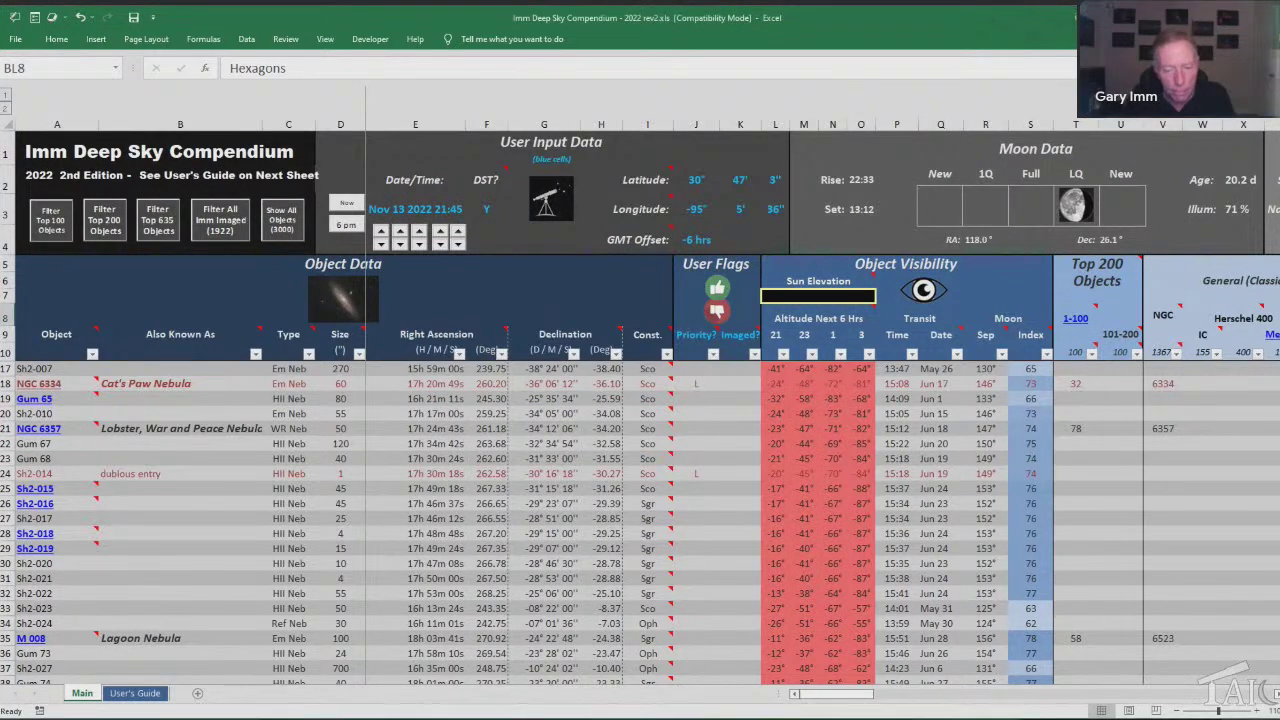
left_click(712, 698)
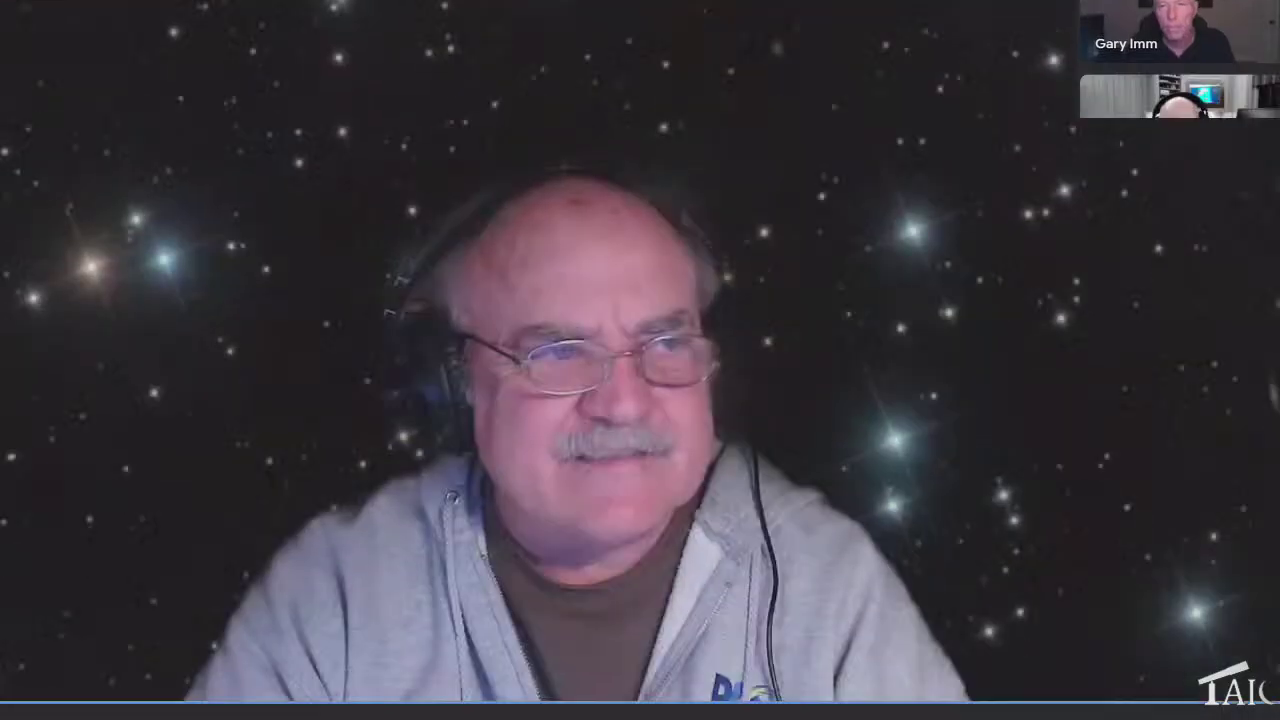